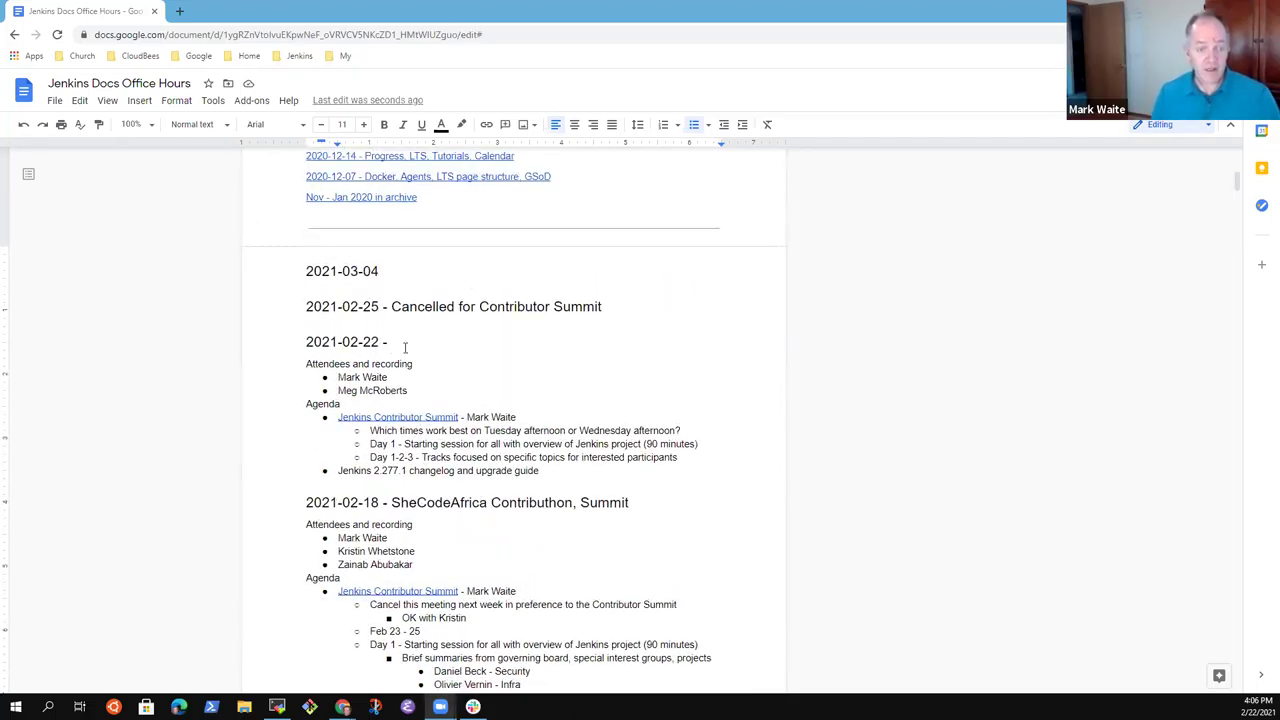
Start a new empty bullet right after the changelog item in the 2021-02-22 agenda.
left_click(430, 341)
key("Down")
key("Down")
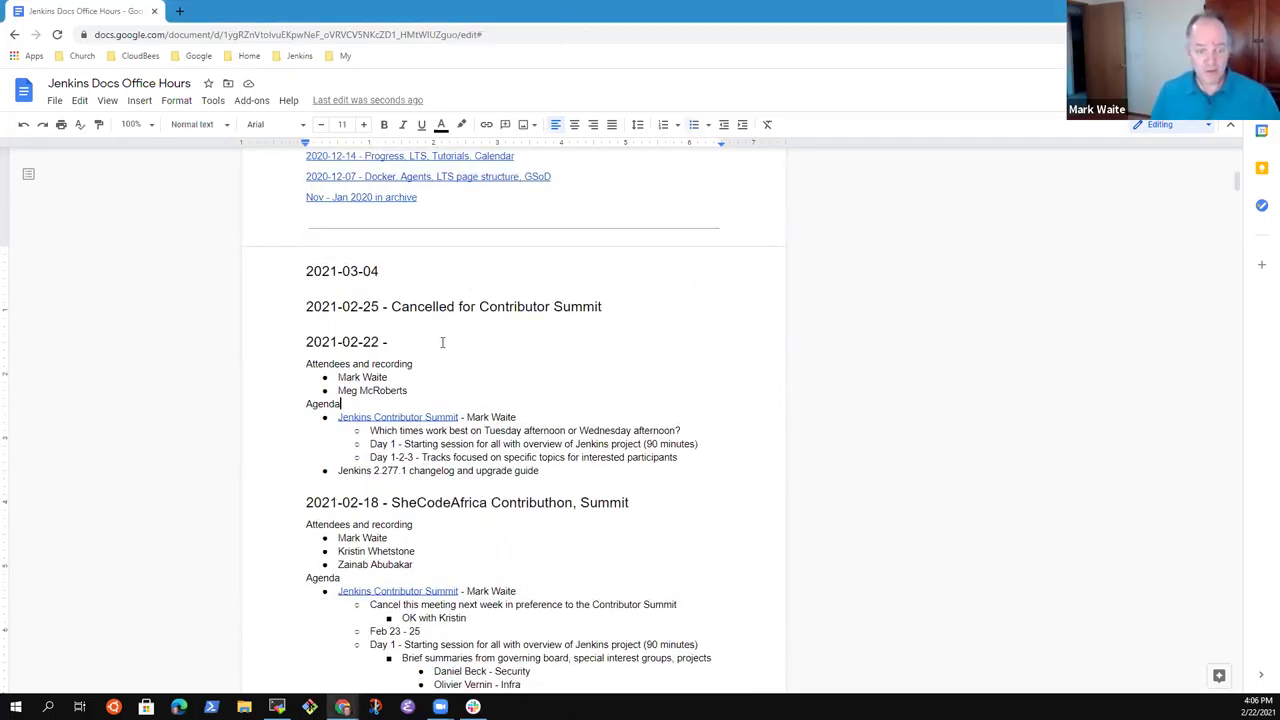
key("Down")
key("Down")
key("Down")
key("End")
key("Down")
key("Down")
key("Down")
key("Down")
key("End")
key("Return")
key("Down")
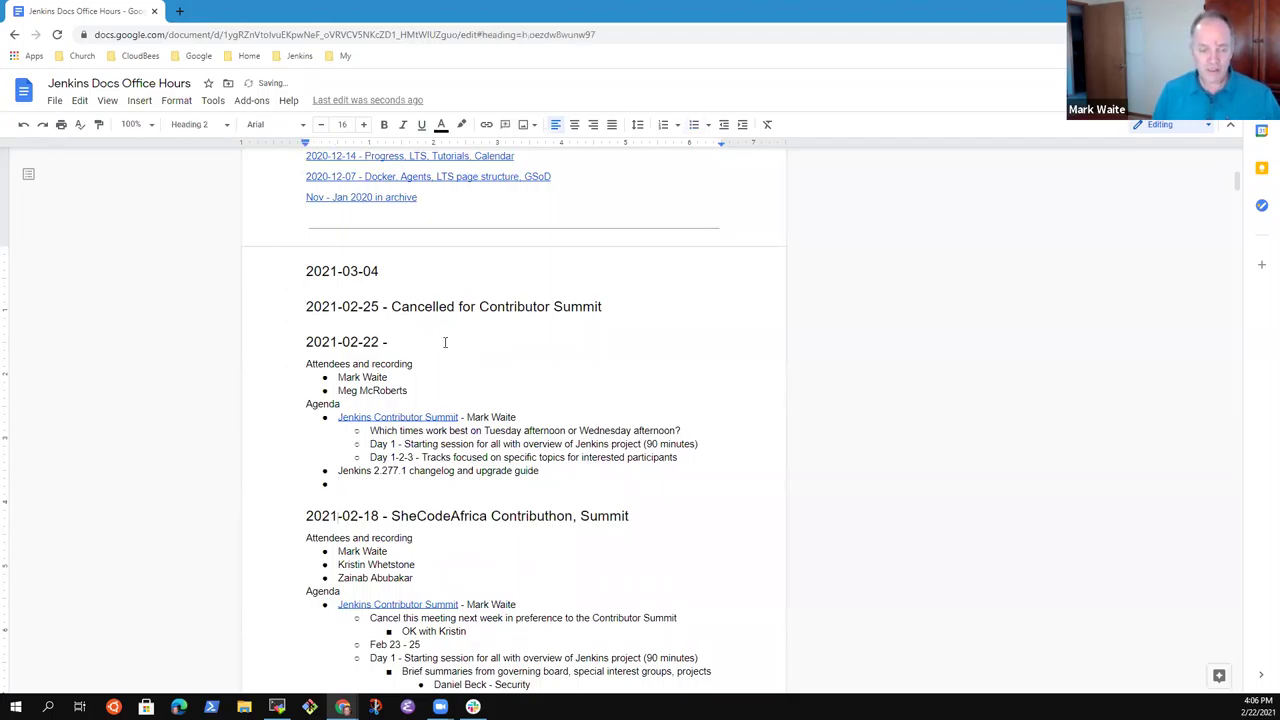
key("Up")
key("Down")
key("Up")
Type 'SheCodeAfrica sponsorship status report' as the new agenda item.
type("SheCodeAfrica ")
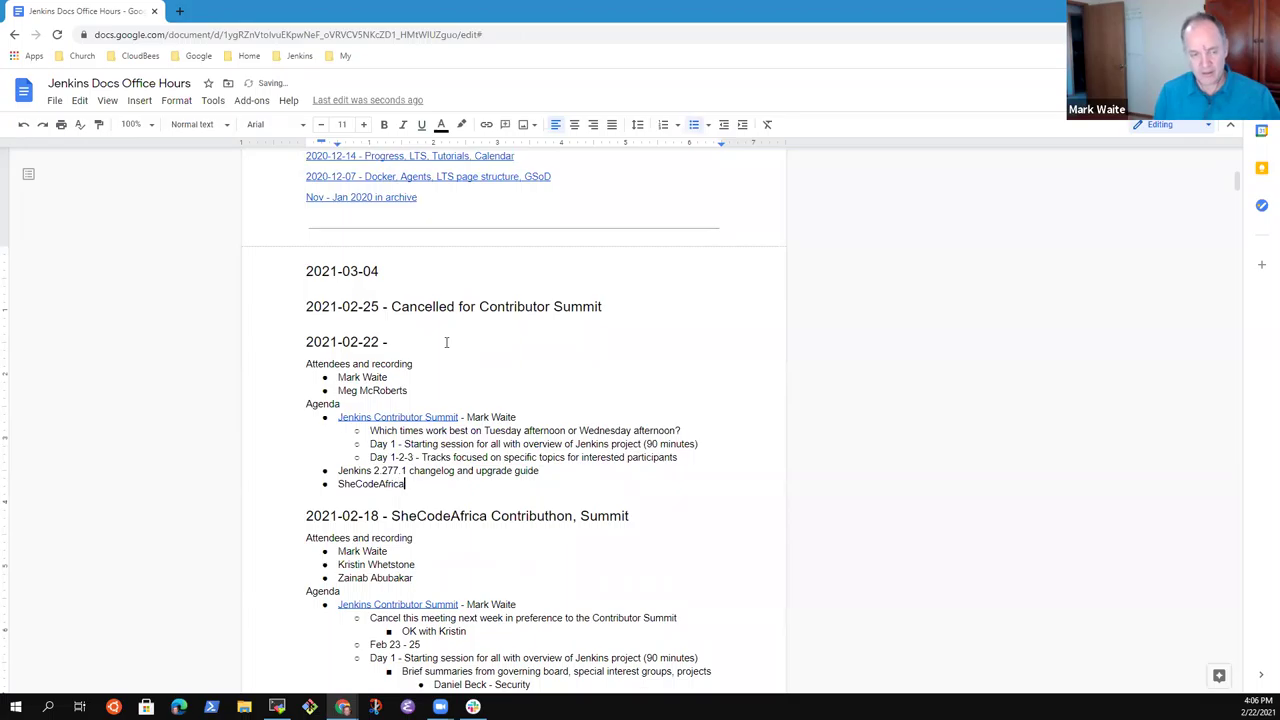
type("sponsorsh")
key("BackSpace")
key("BackSpace")
key("BackSpace")
type("rship ")
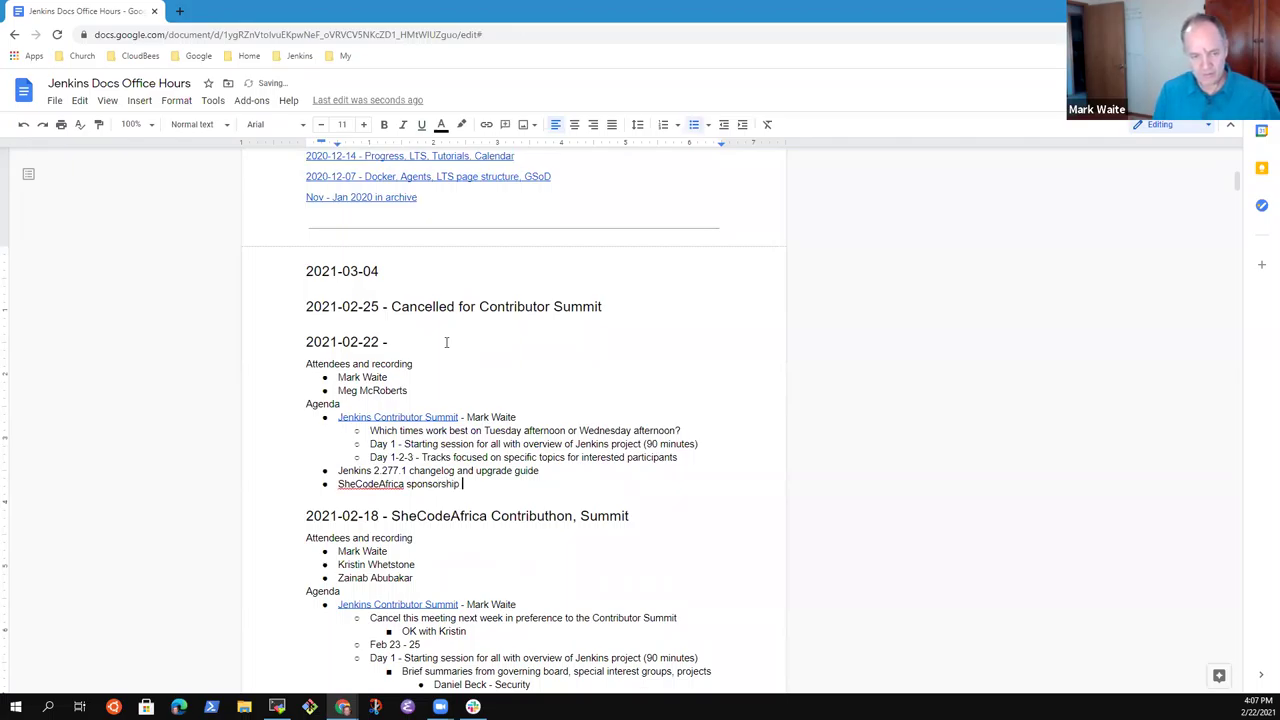
type("status report")
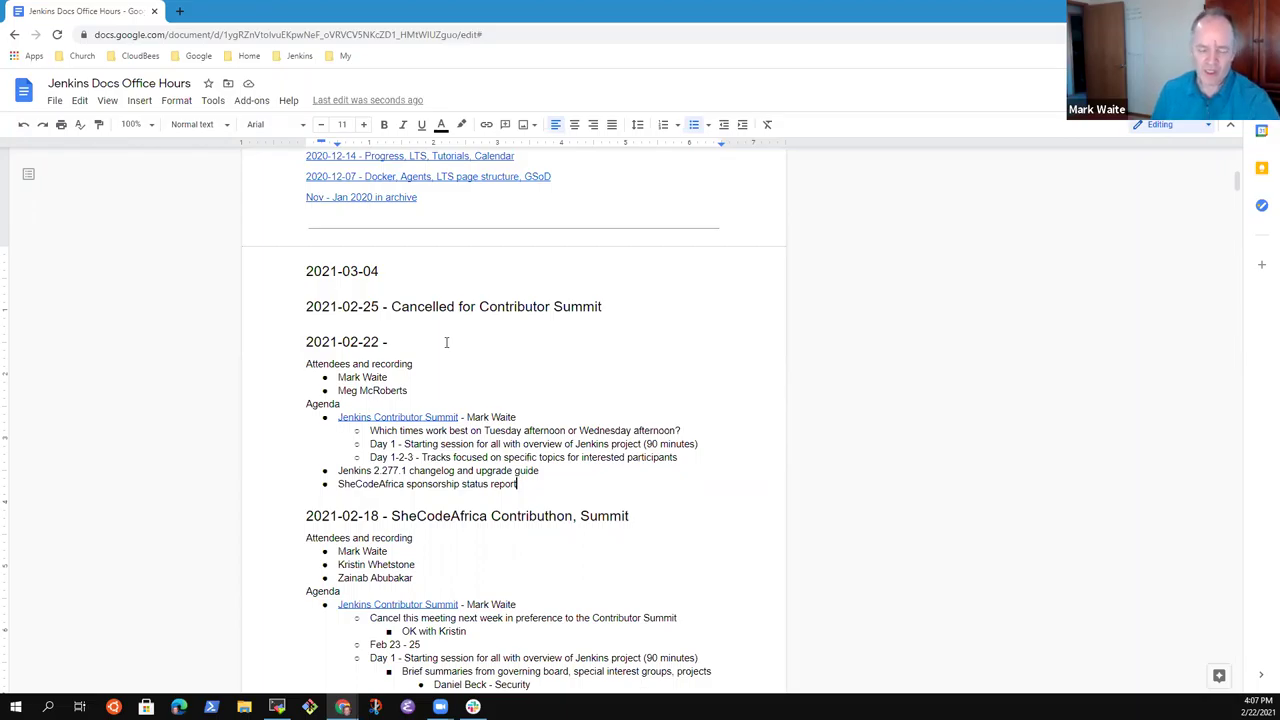
Add an indented sub-bullet: 'Conversations look promising for at least one corporate sponsor'.
key("Down")
key("Down")
key("Down")
key("Down")
key("Down")
key("Down")
key("Down")
key("Down")
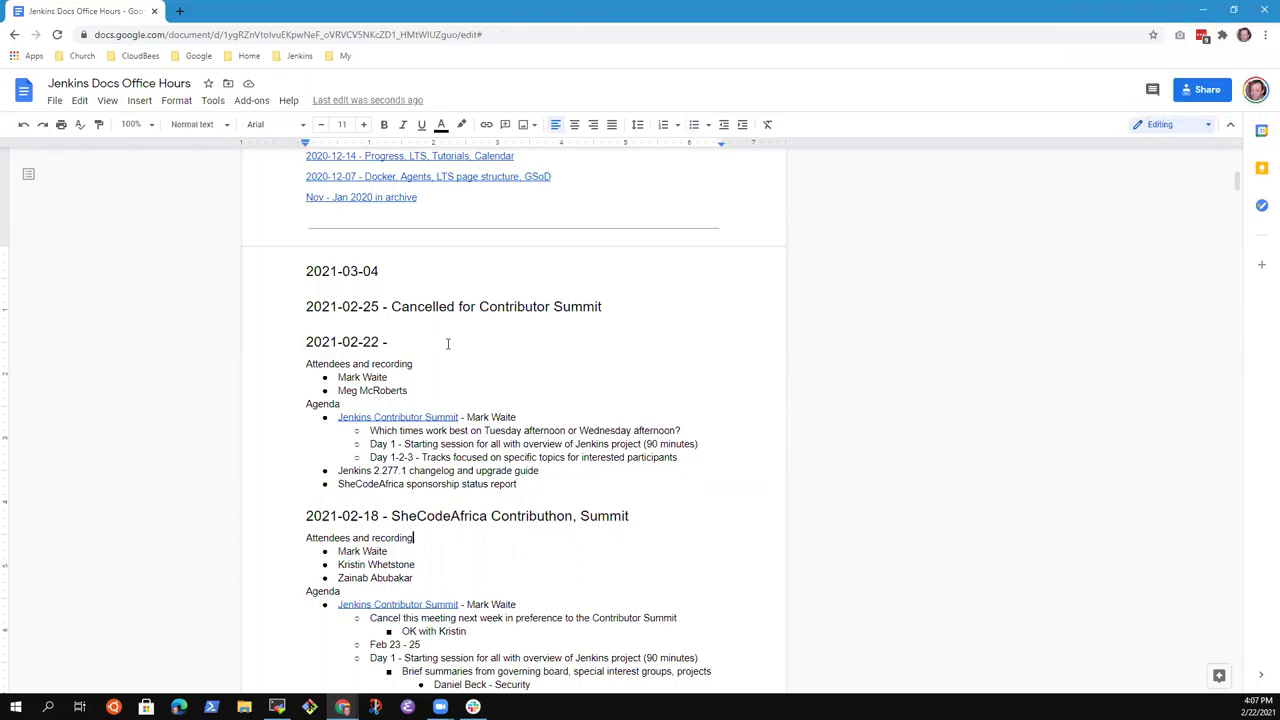
scroll(447, 343, "down", 4)
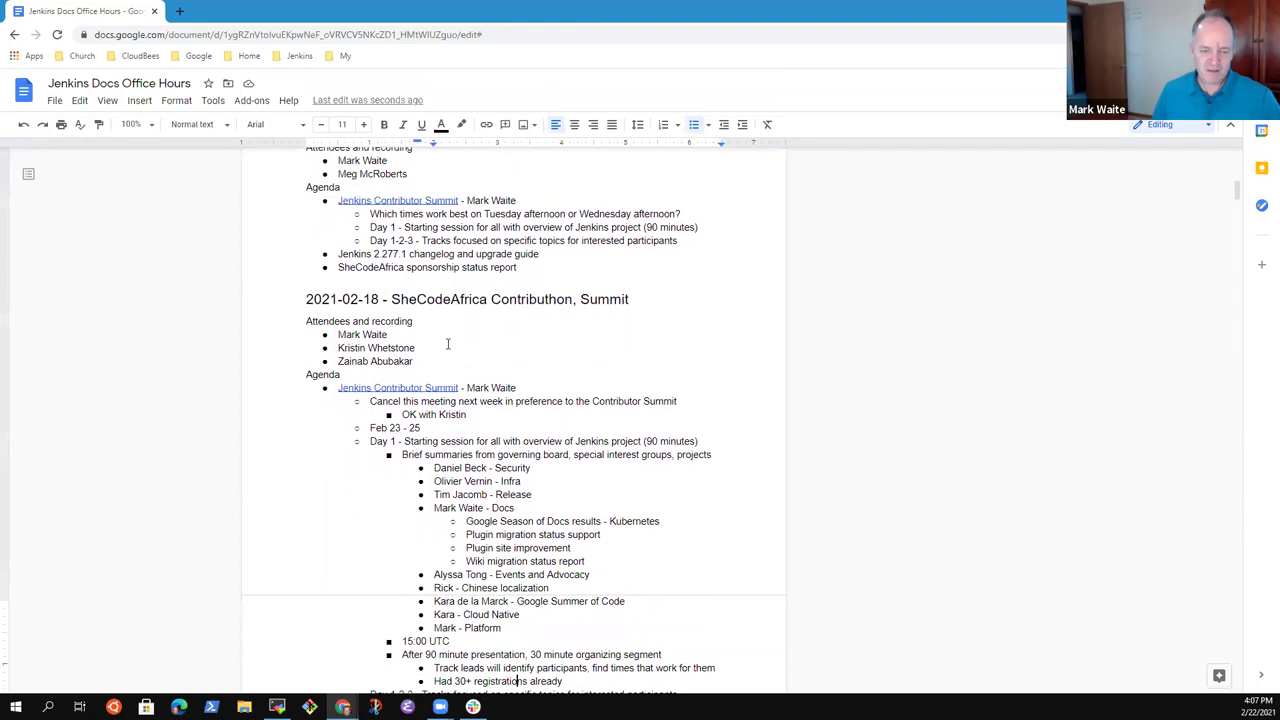
scroll(447, 343, "down", 3)
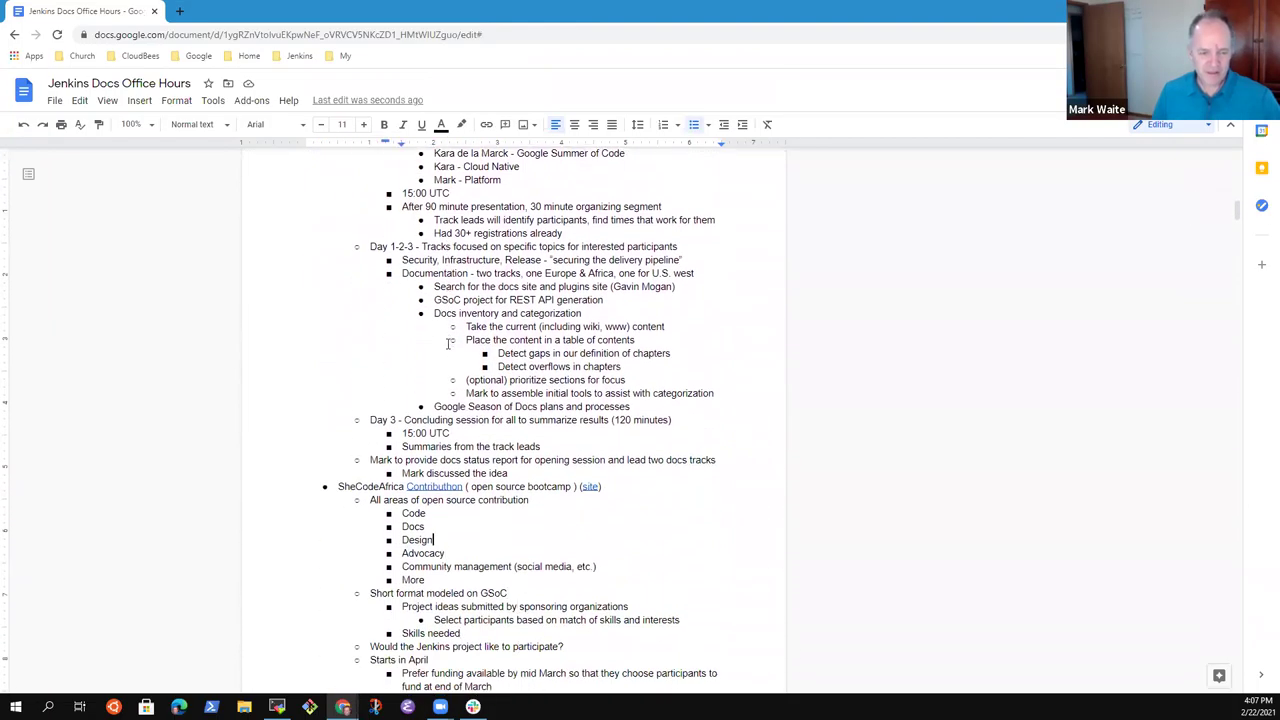
scroll(447, 343, "up", 10)
key("Up")
key("Up")
key("Up")
key("Up")
key("Up")
key("Up")
key("Up")
key("Up")
key("Up")
key("Up")
key("Up")
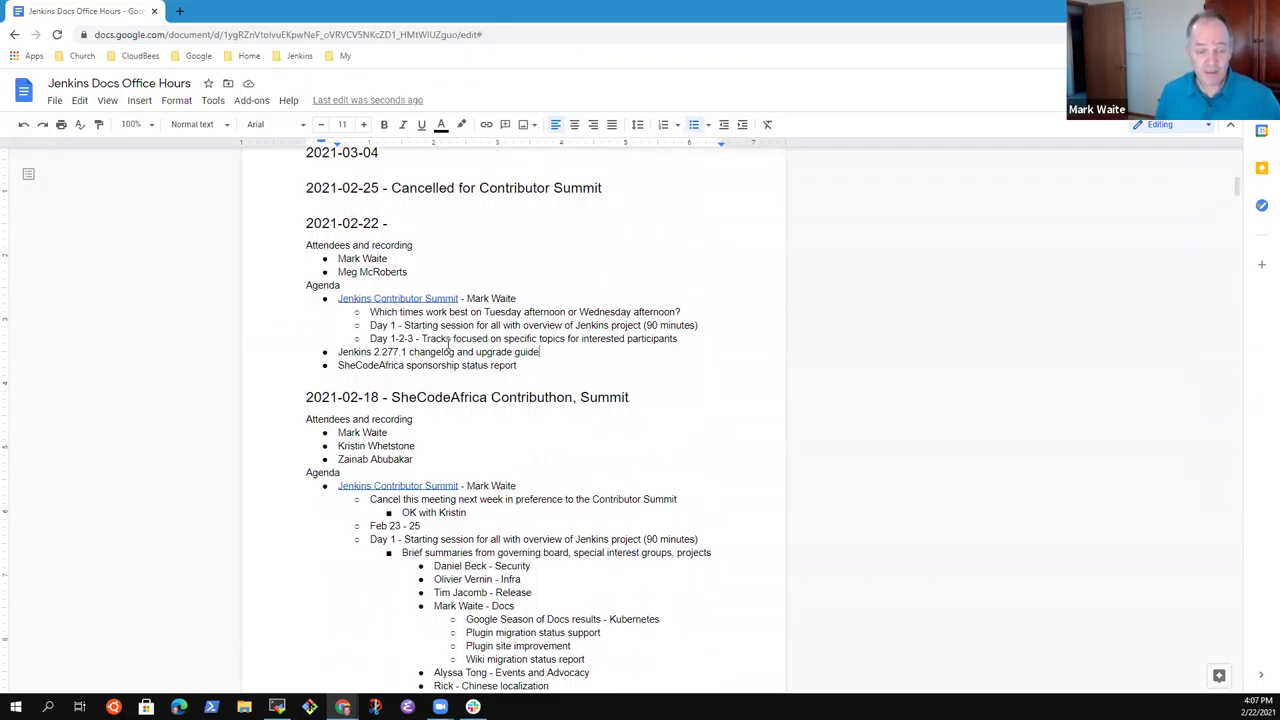
key("Return")
key("Tab")
type("Con")
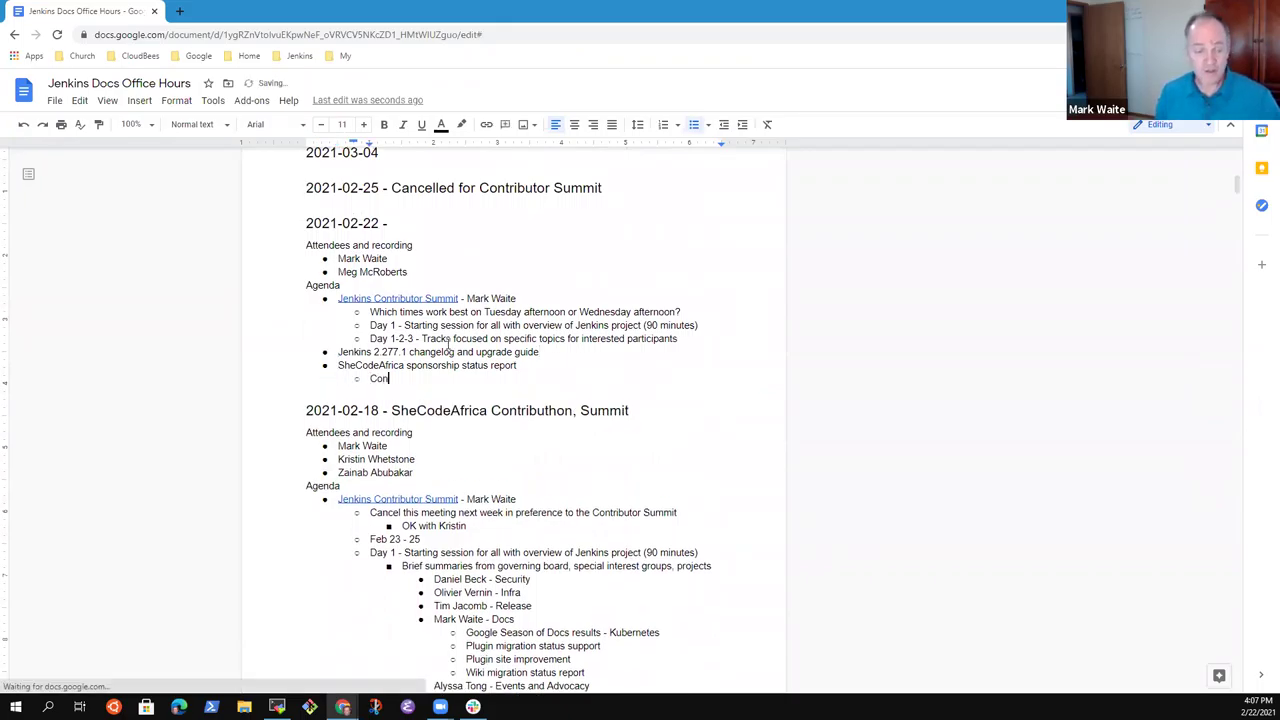
type("versations look pro")
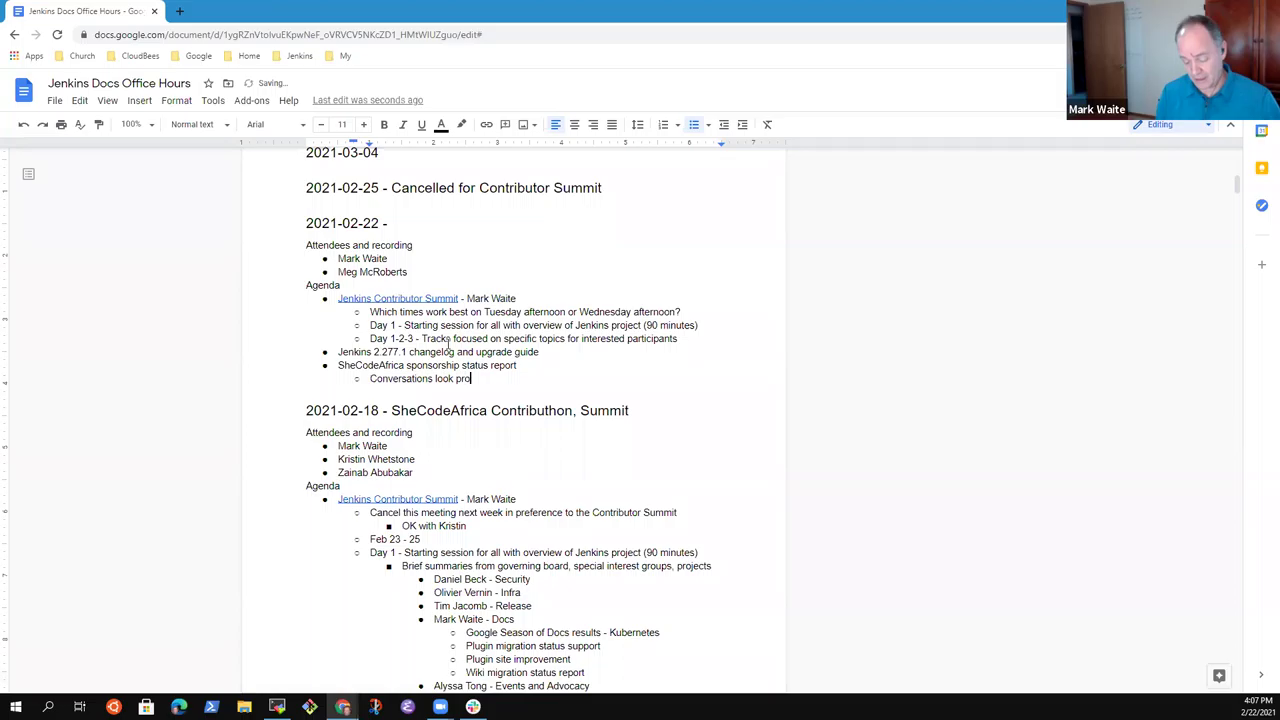
type("mising for a ")
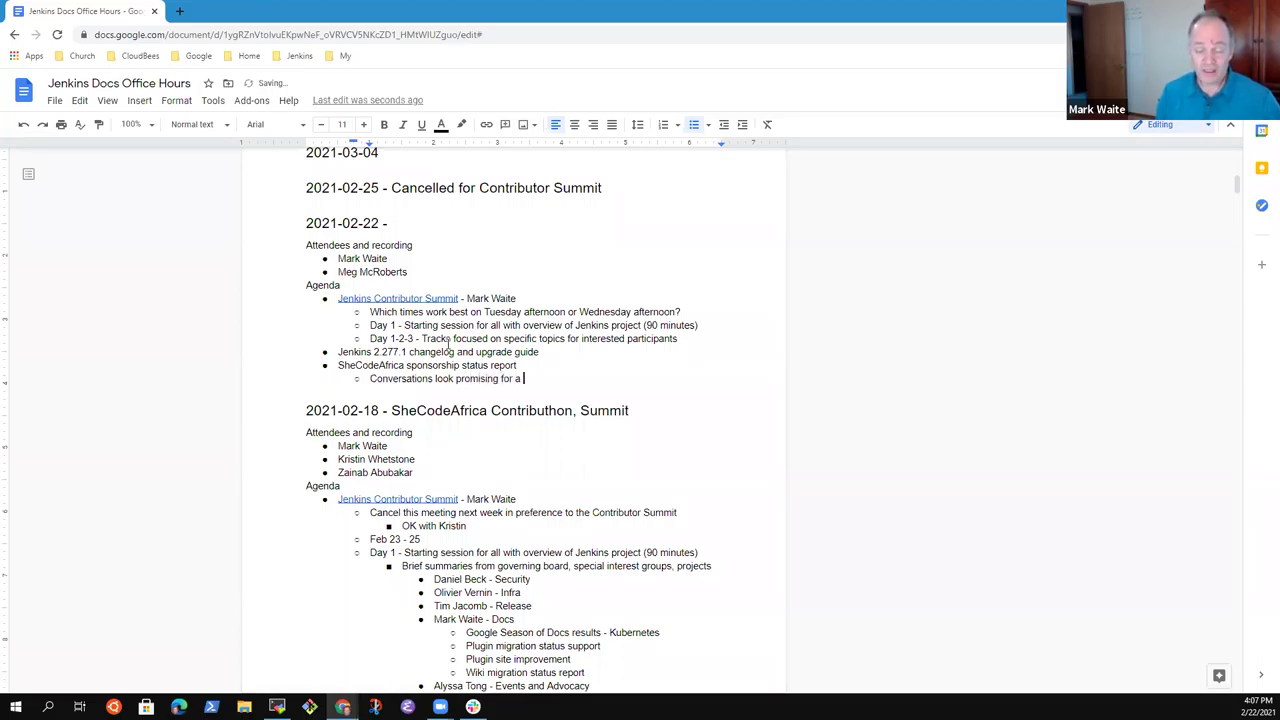
type("t least o")
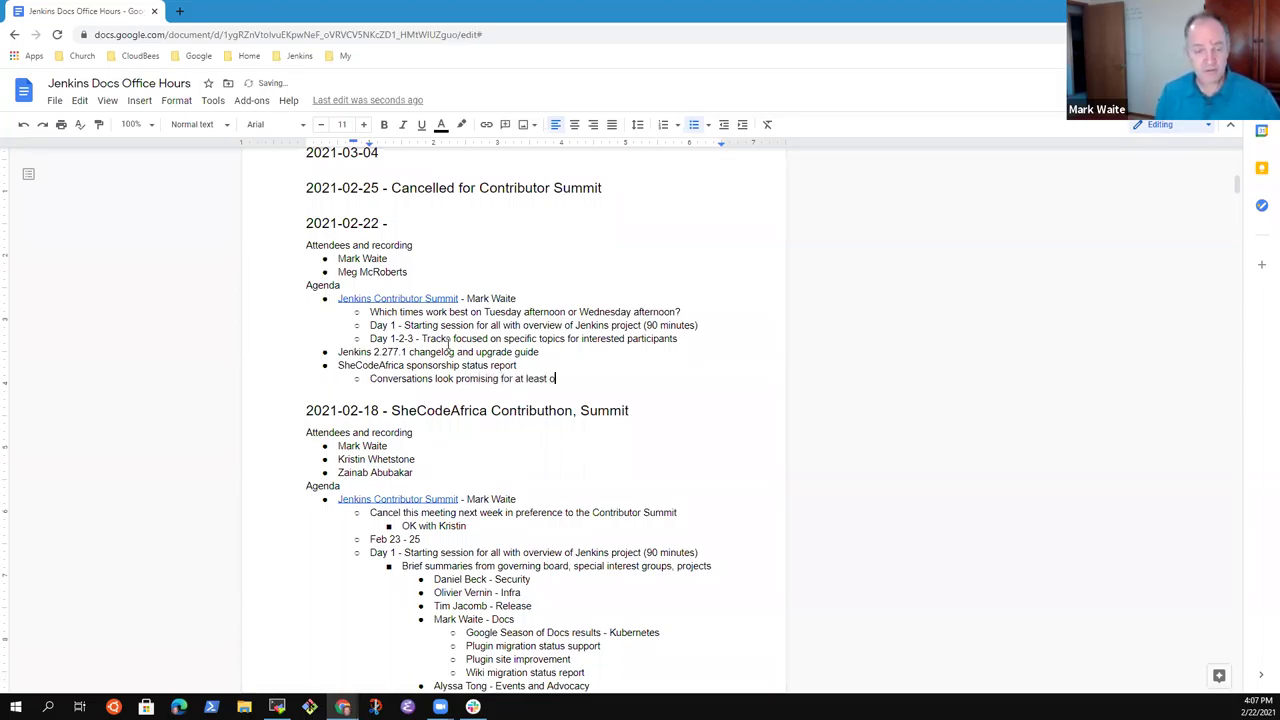
type("ne corporate sp")
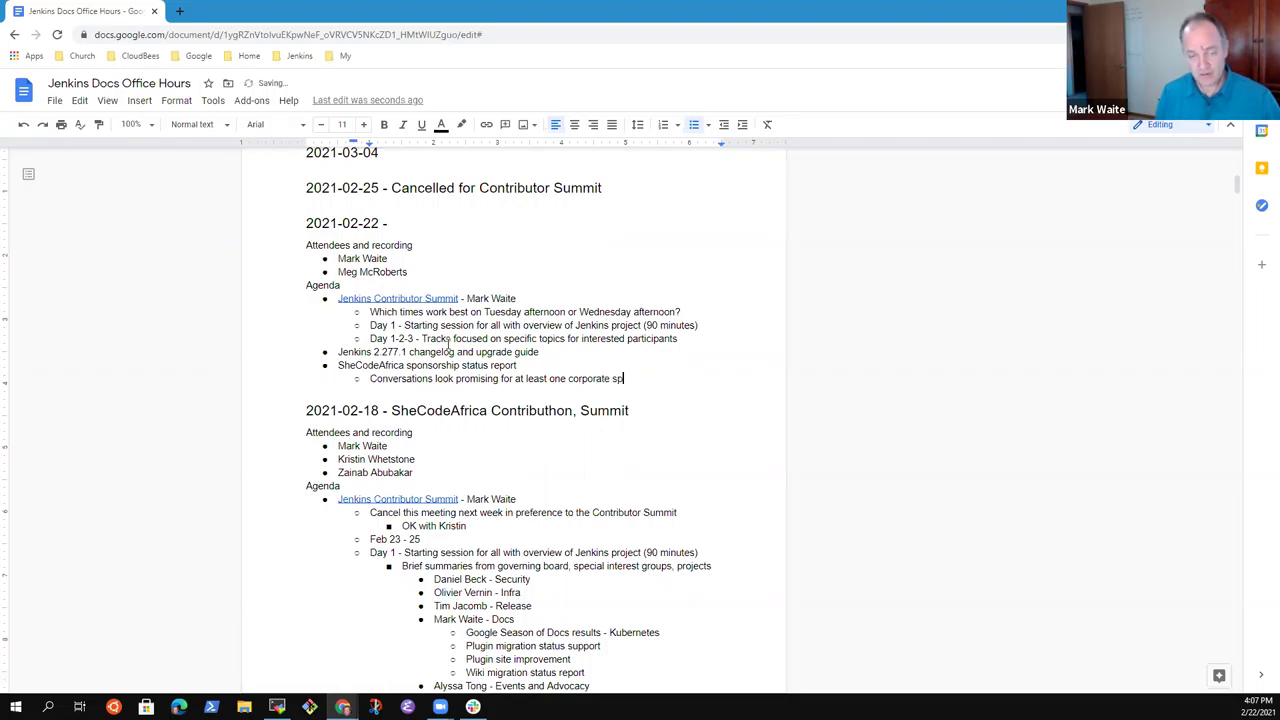
type("onsor")
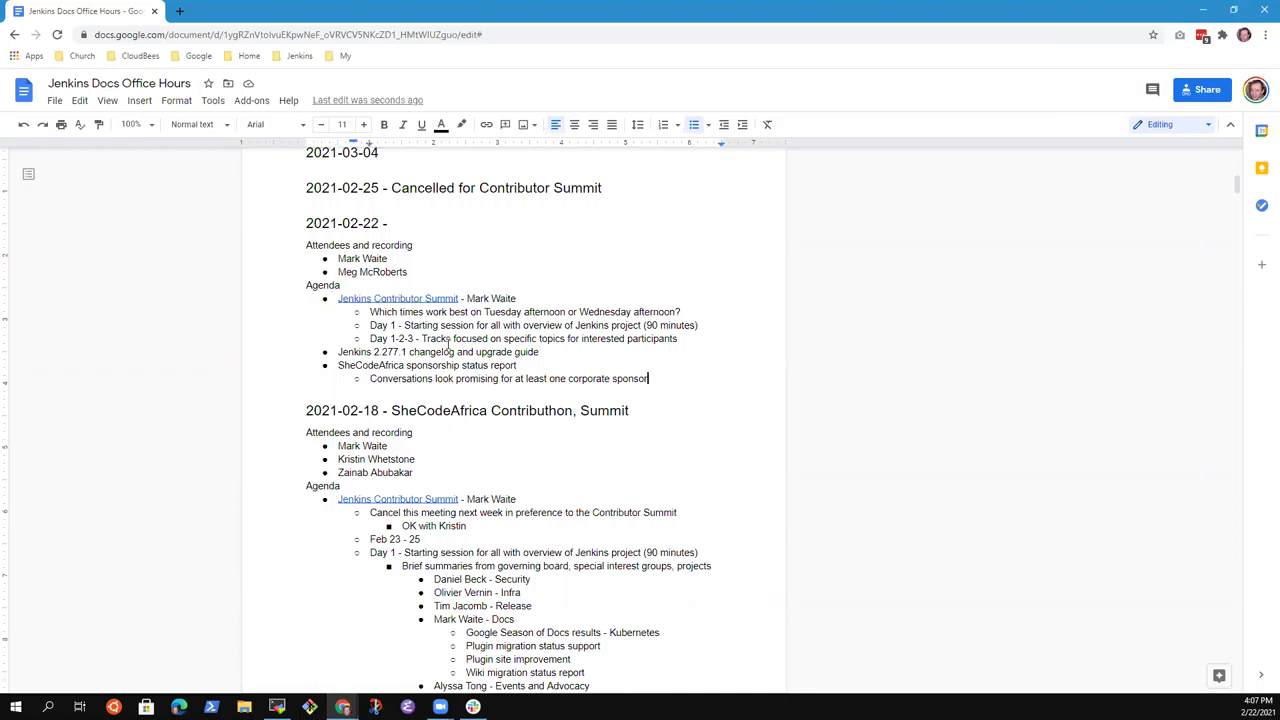
Add a second sub-bullet noting a team member will coordinate project proposals for the Jenkins project.
key("Return")
type("Mark Wi")
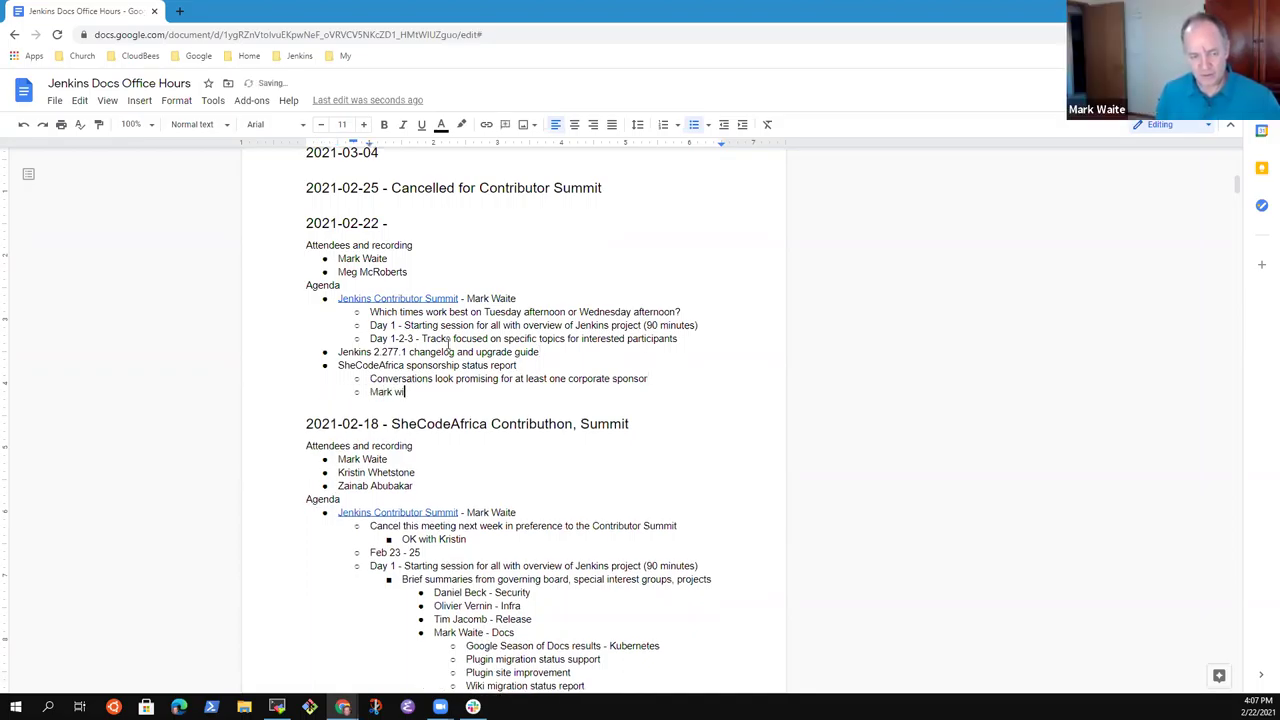
key("BackSpace")
type("is willing to coordinate project proposals for the Jenki")
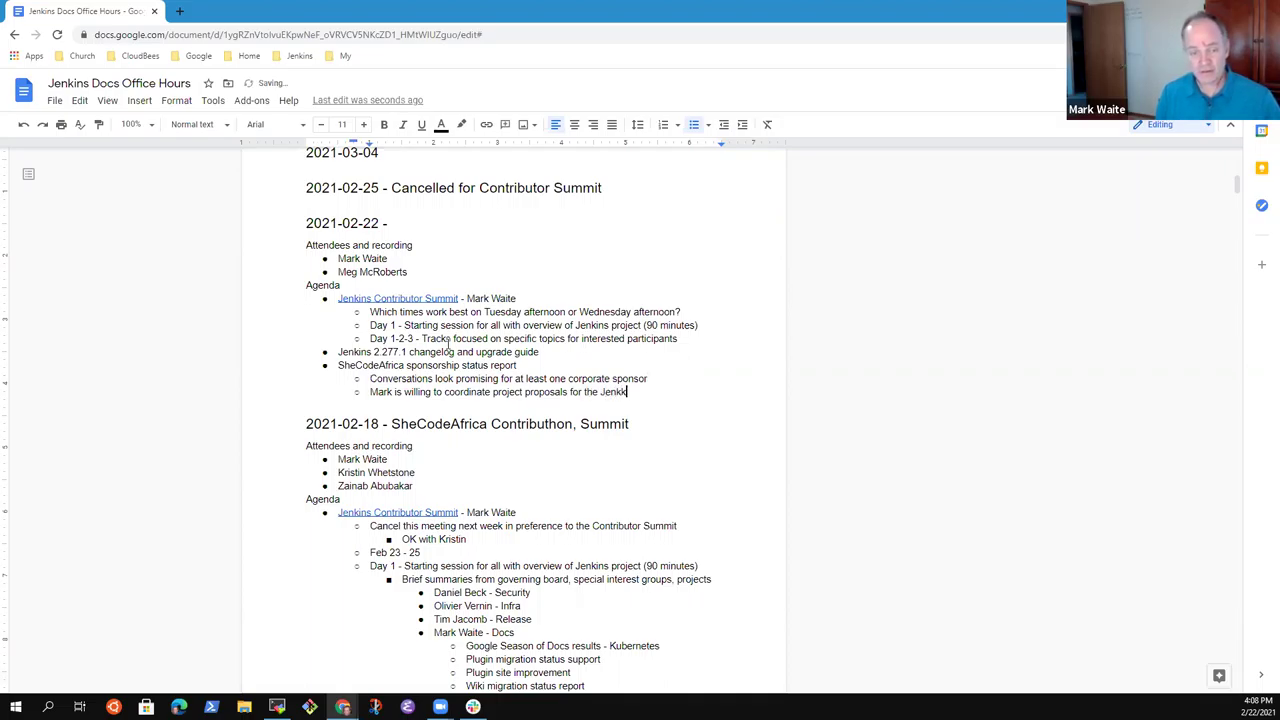
type("ns project")
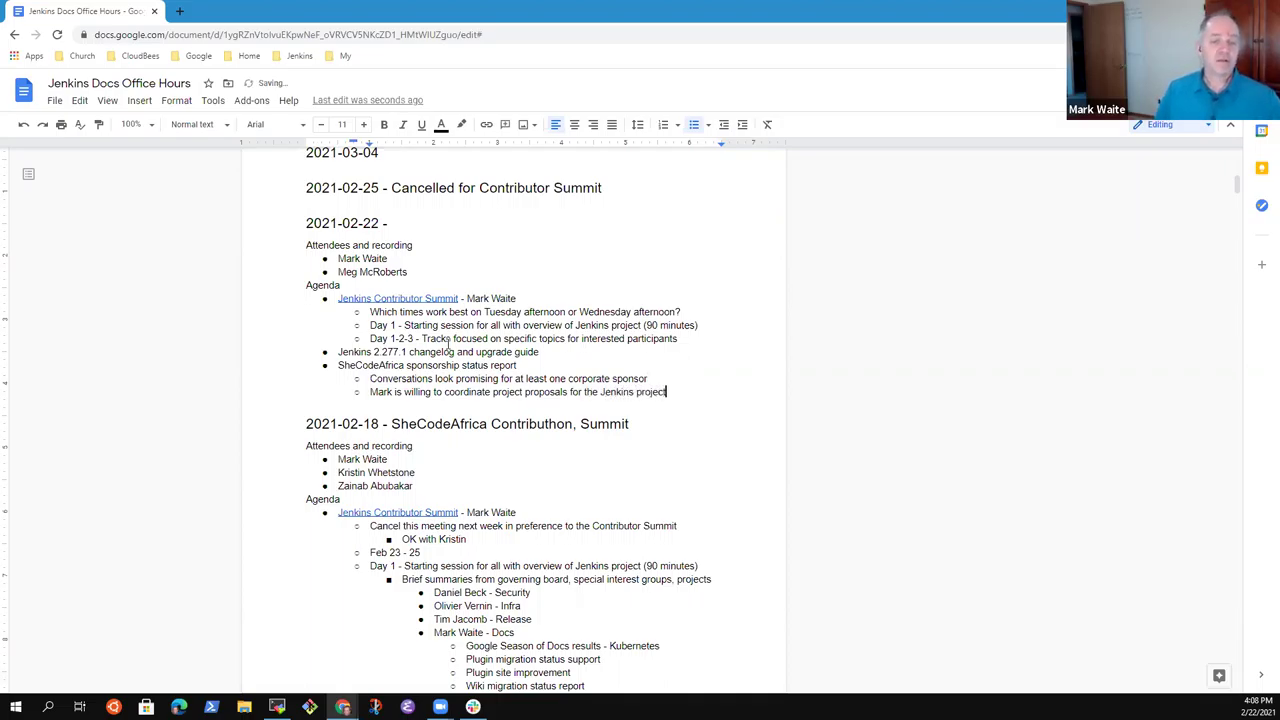
key("Up")
key("Up")
key("Up")
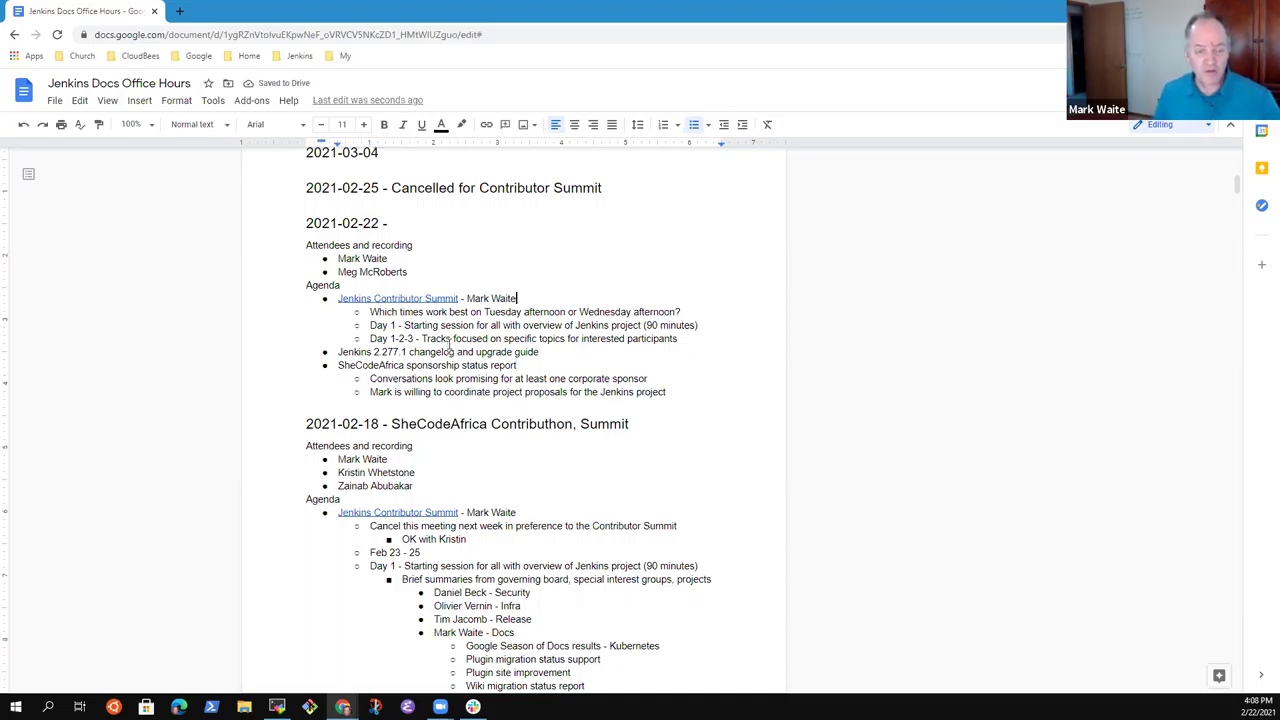
key("Down")
key("Down")
key("Down")
key("Down")
key("shift+End")
key("Down")
key("shift+Home")
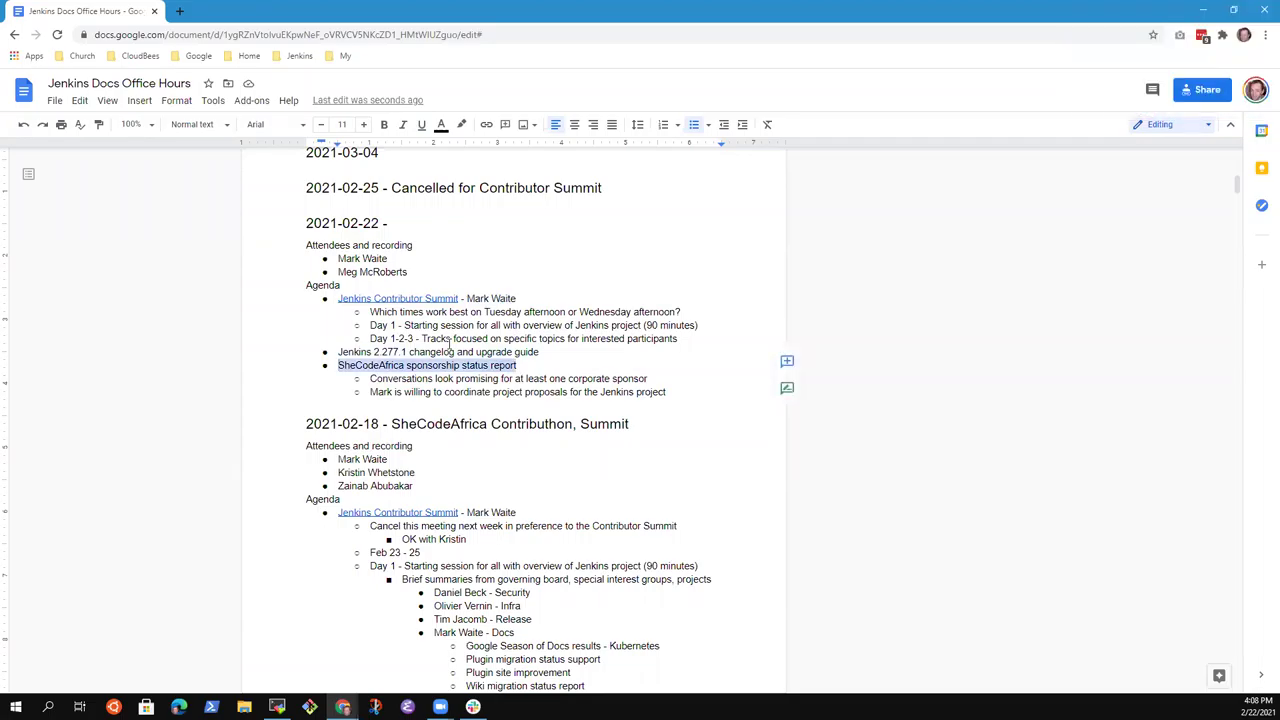
key("Up")
key("Up")
key("Up")
key("Up")
key("Up")
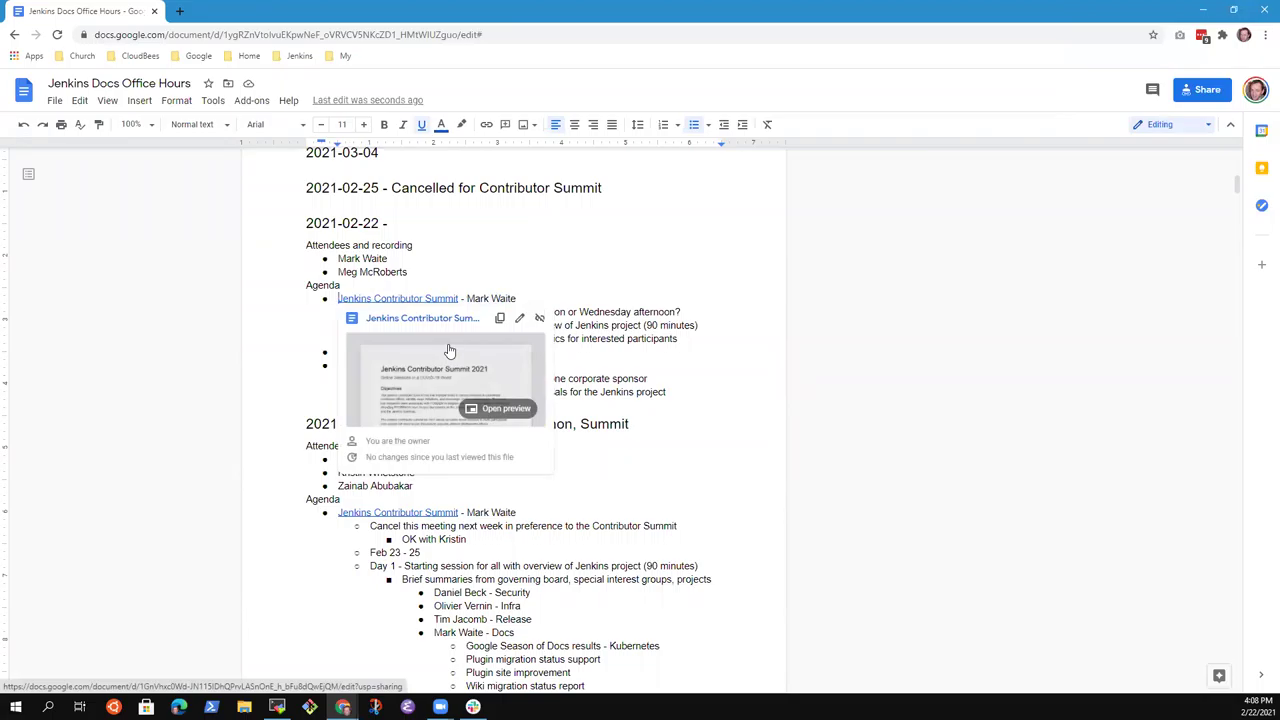
key("Escape")
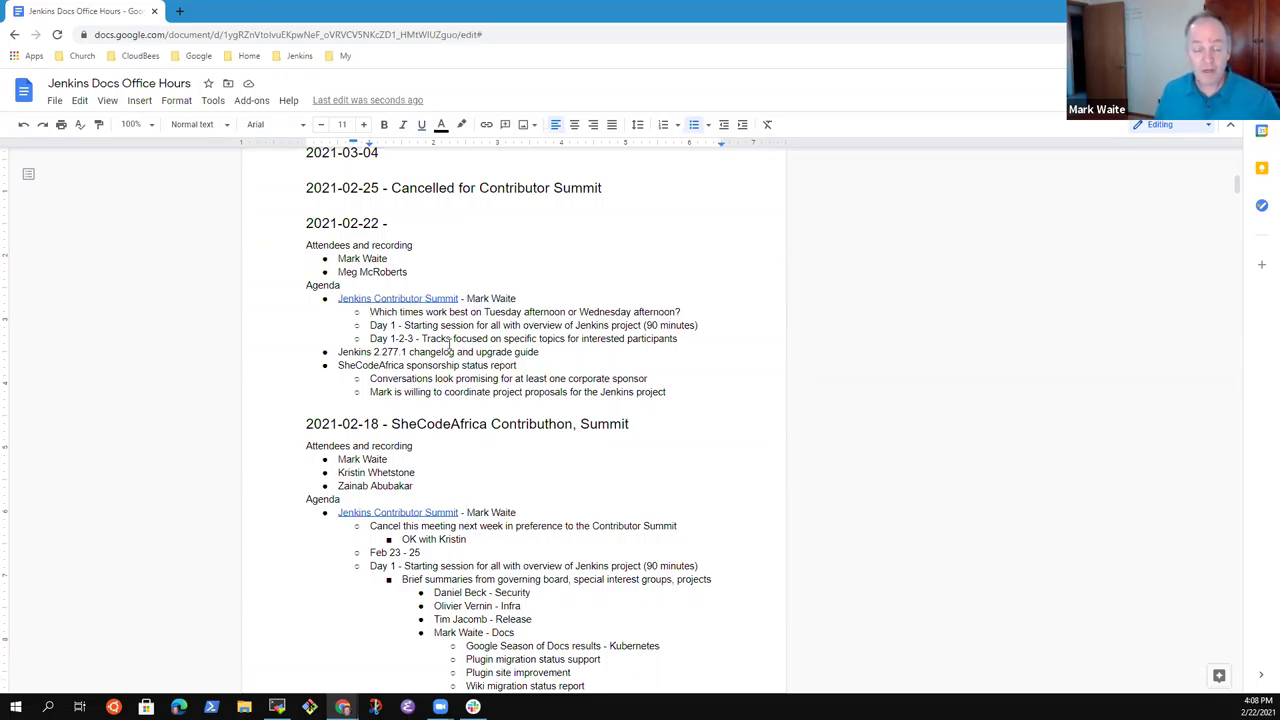
key("ctrl+Right")
key("ctrl+Right")
key("ctrl+Right")
key("ctrl+Right")
key("ctrl+Right")
key("shift+End")
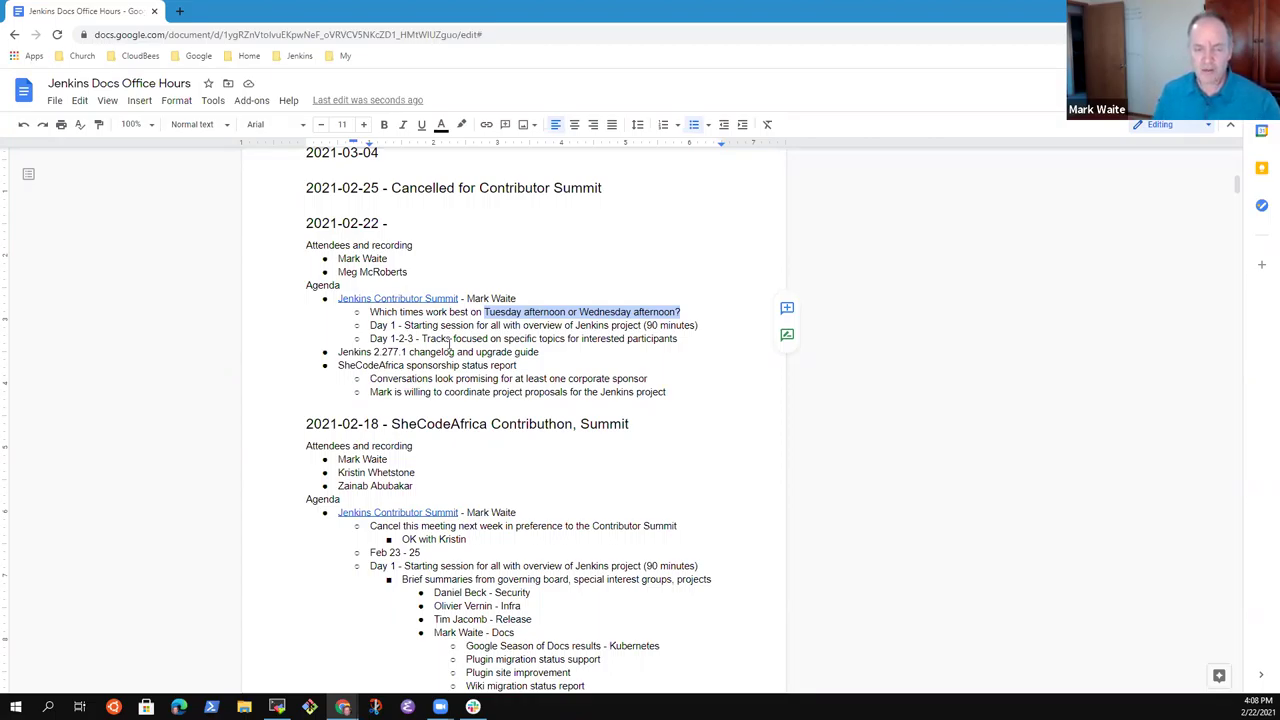
key("Left")
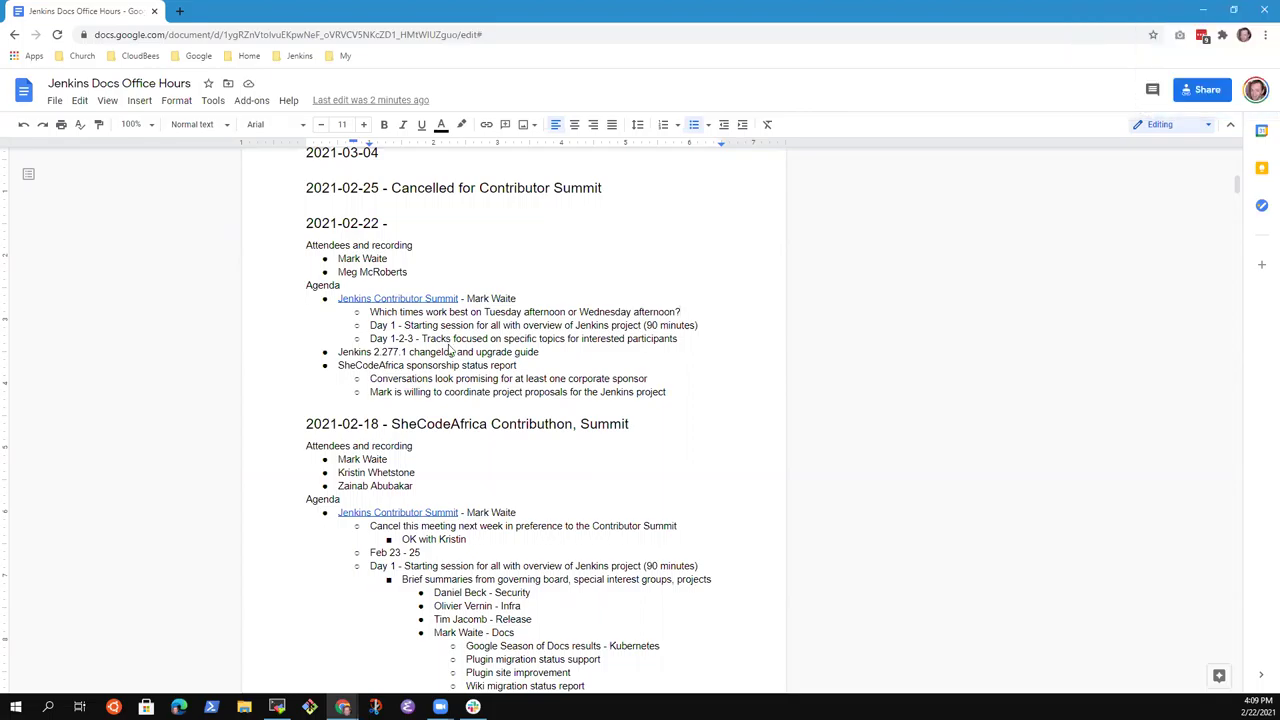
Add an indented 'Tuesday' answer under the which-times-work-best question.
key("Return")
key("Tab")
type("Tuesday")
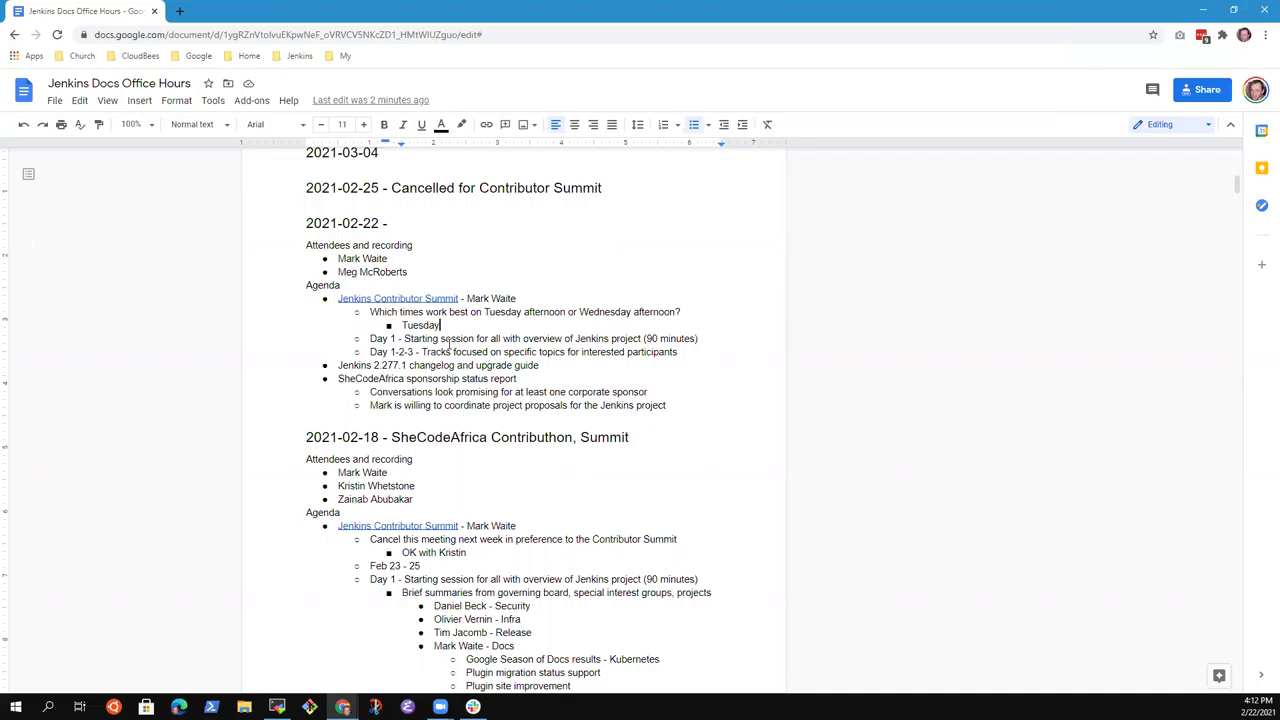
Extend Tuesday with 'afternoon after 3:00 PM' and add 'Wednesday afternoon after 3:00 PM (could be after 12:00 also)'.
type("afternoo")
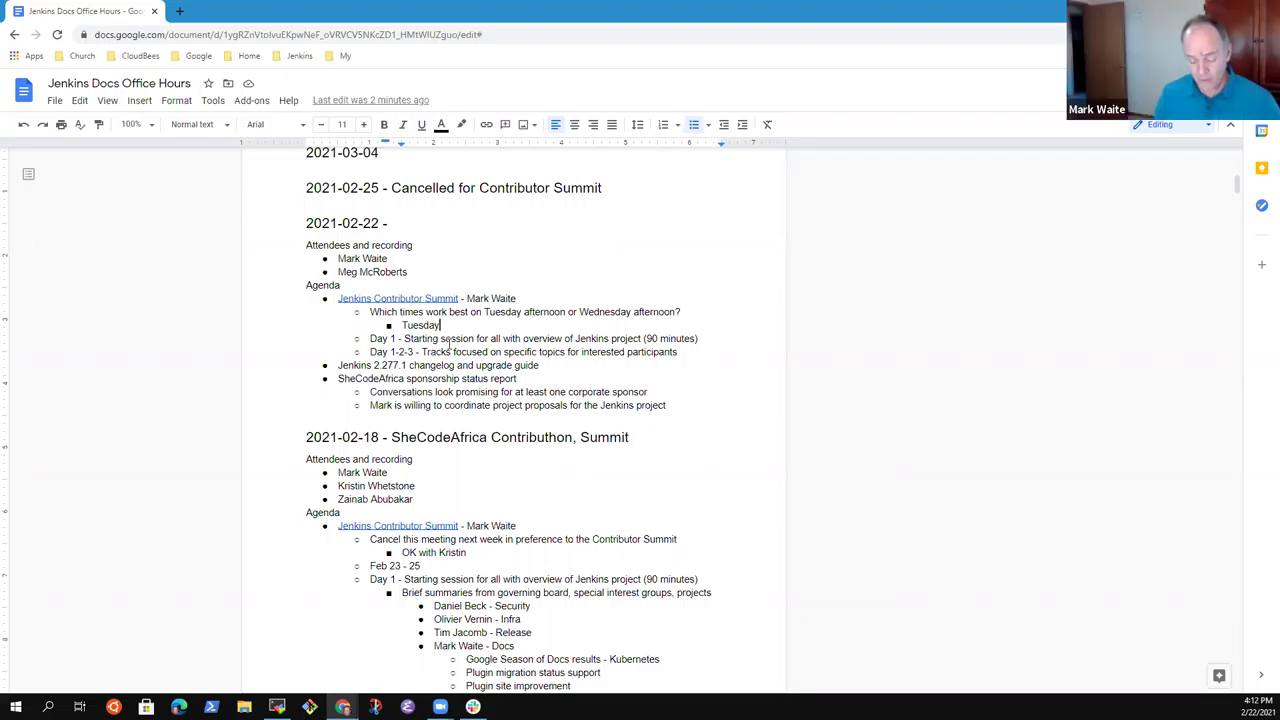
type("n")
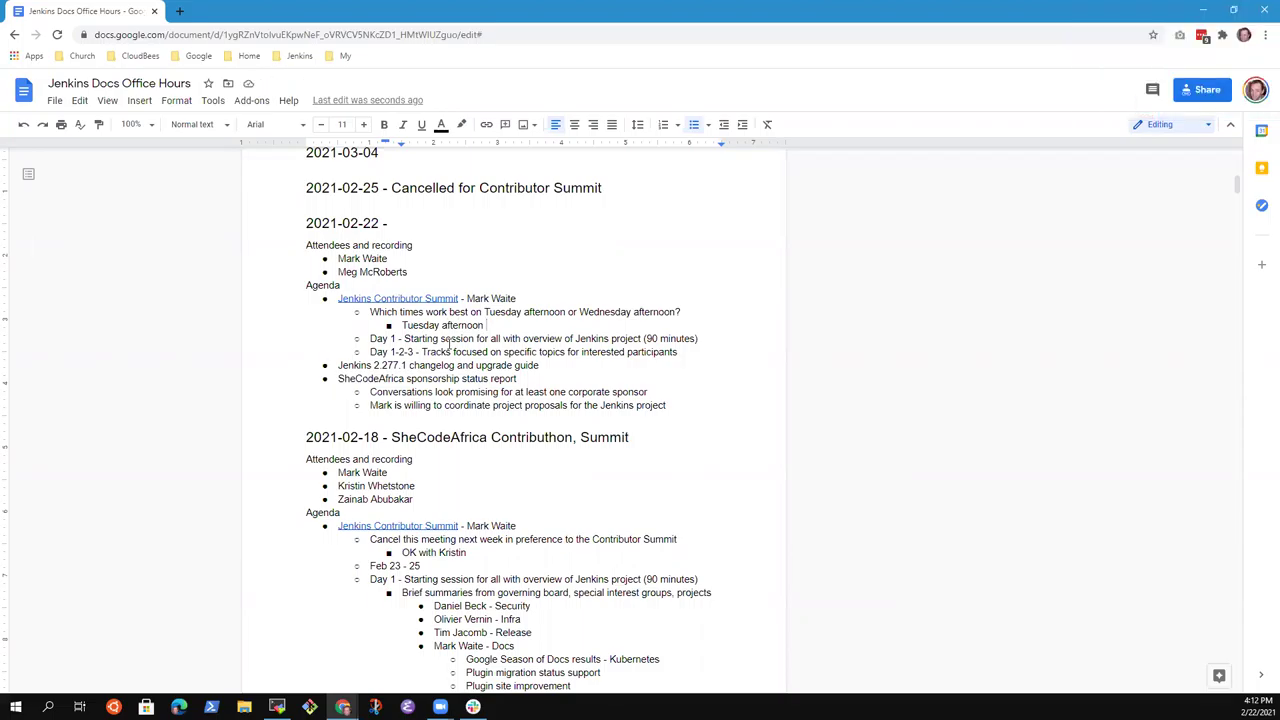
type("after")
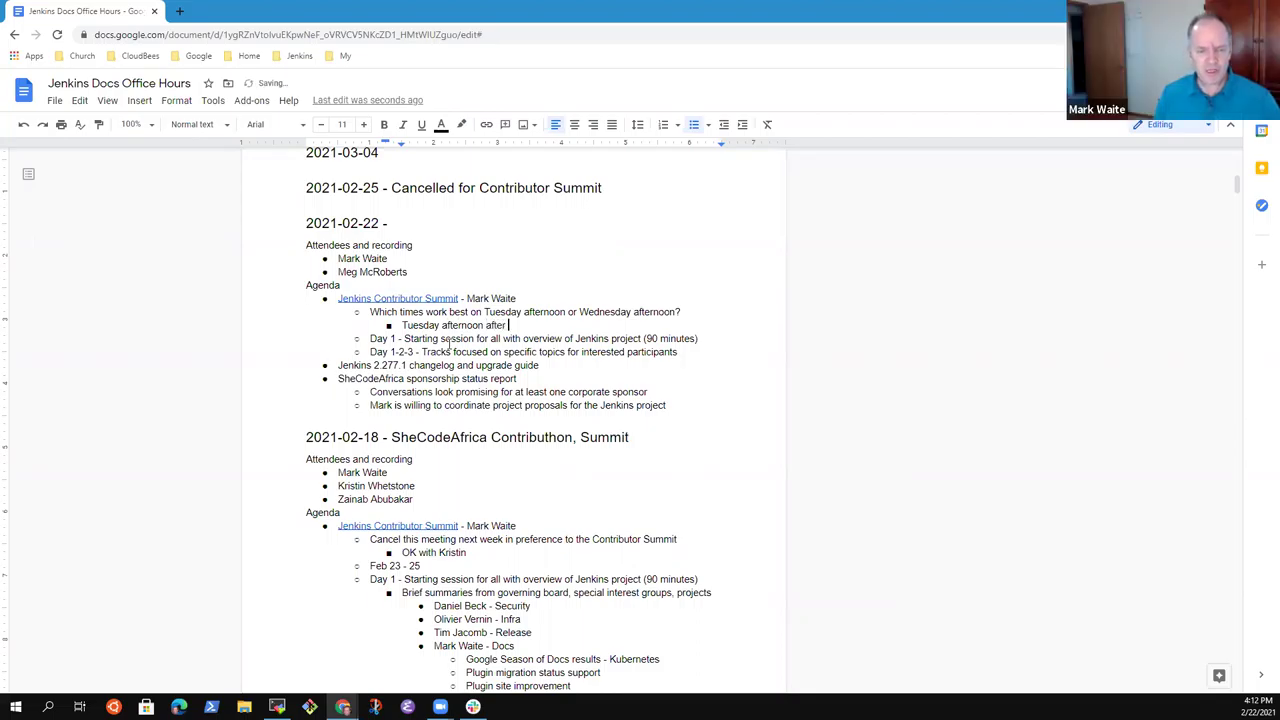
type(" 3:00 PM")
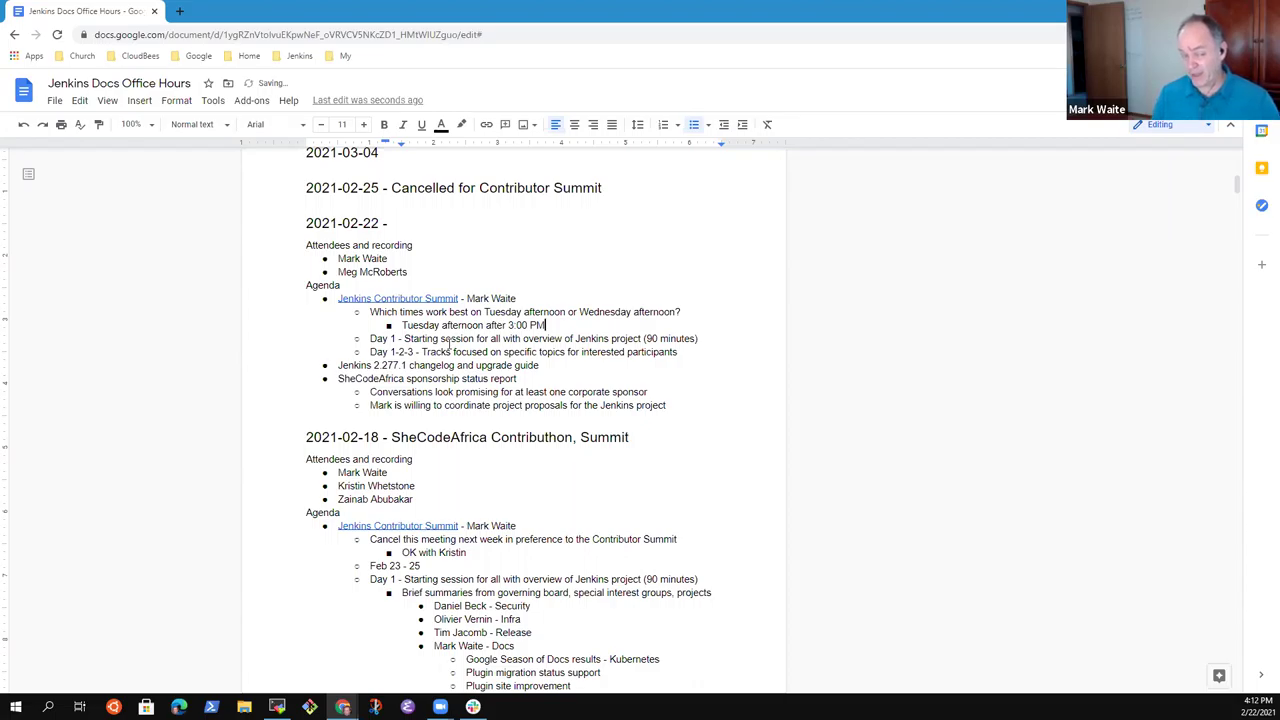
key("Return")
type("Wdene")
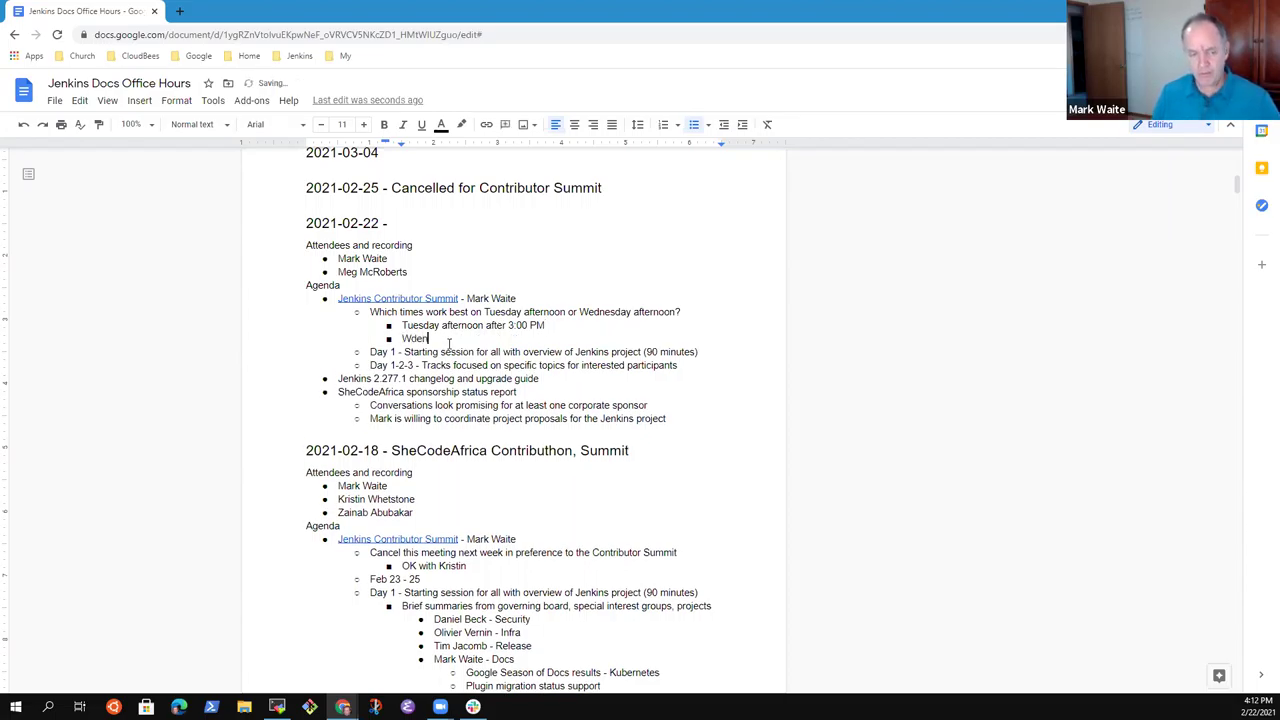
key("BackSpace")
key("BackSpace")
key("BackSpace")
key("BackSpace")
key("BackSpace")
type("Wene")
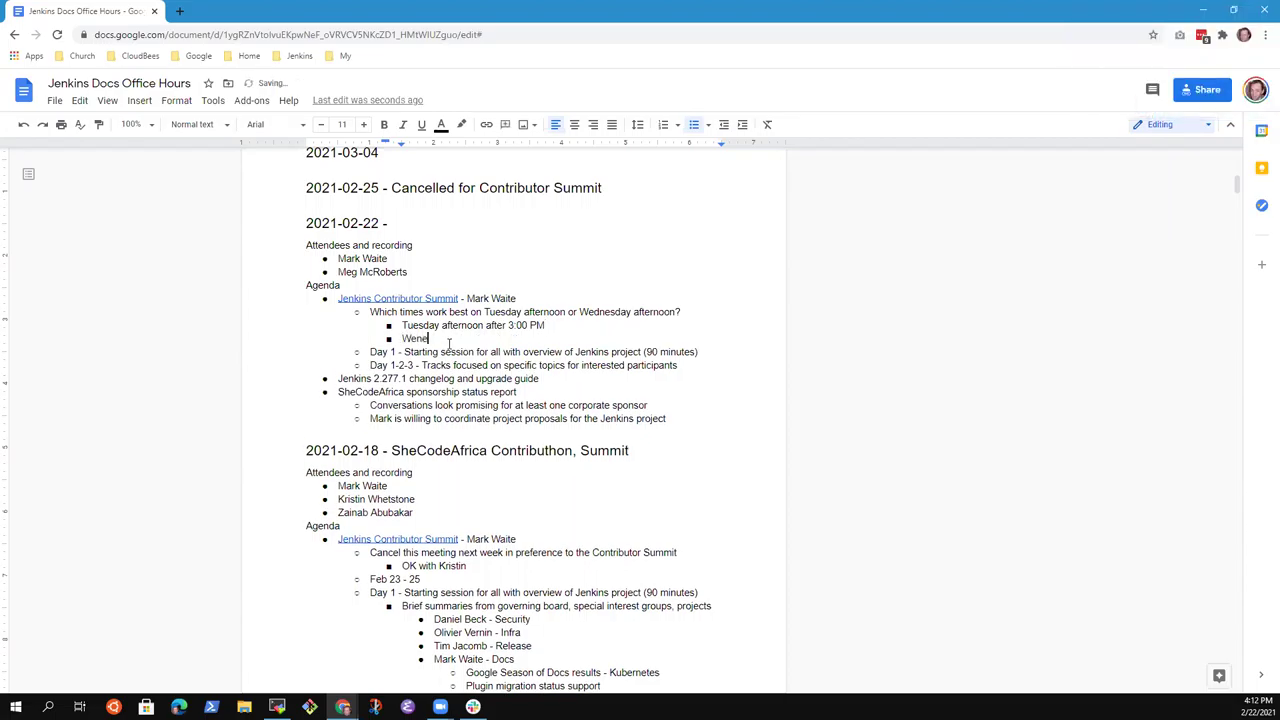
key("BackSpace")
key("BackSpace")
type("dnesday")
key("BackSpace")
type("y afternoon after 3:00 PM")
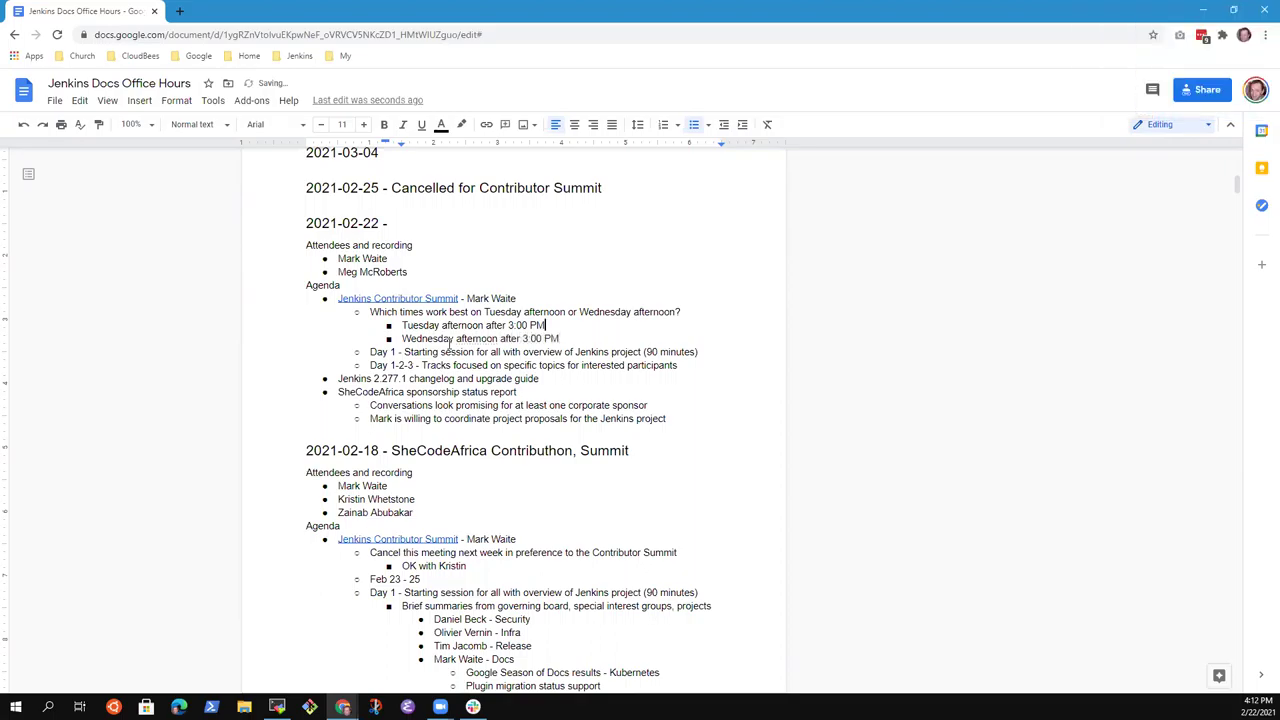
type(" (could be ")
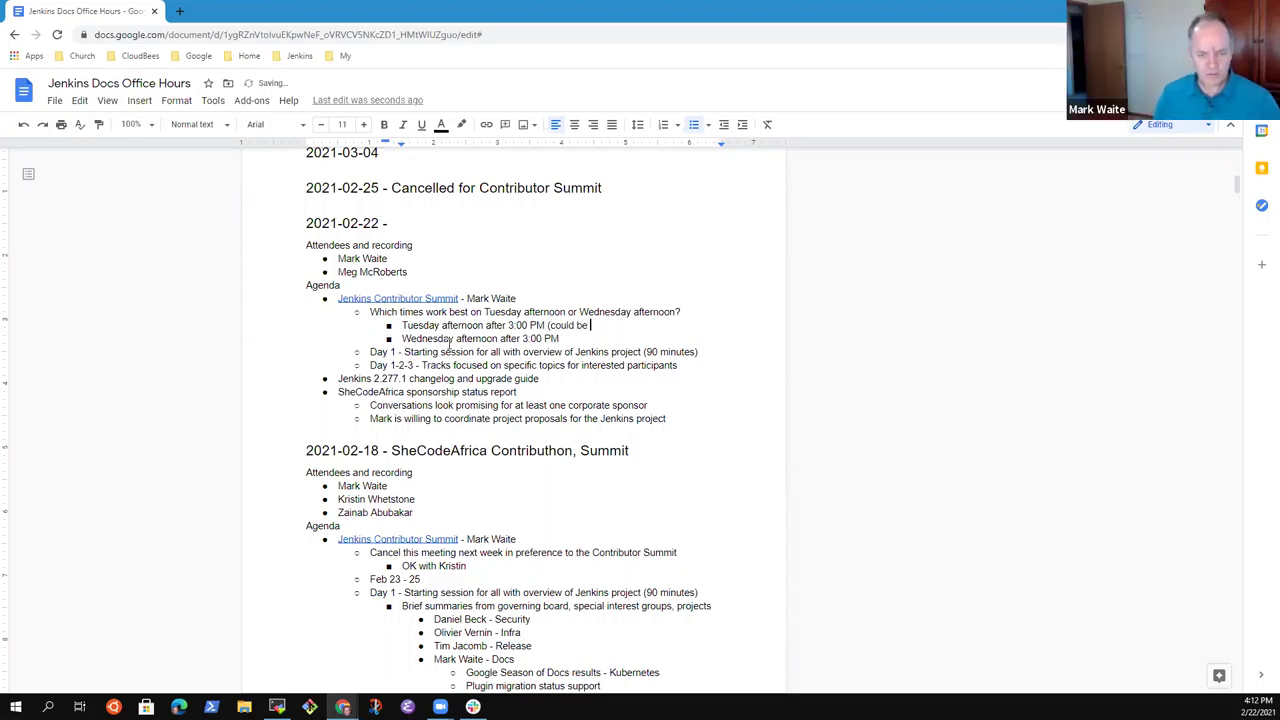
type("after 12")
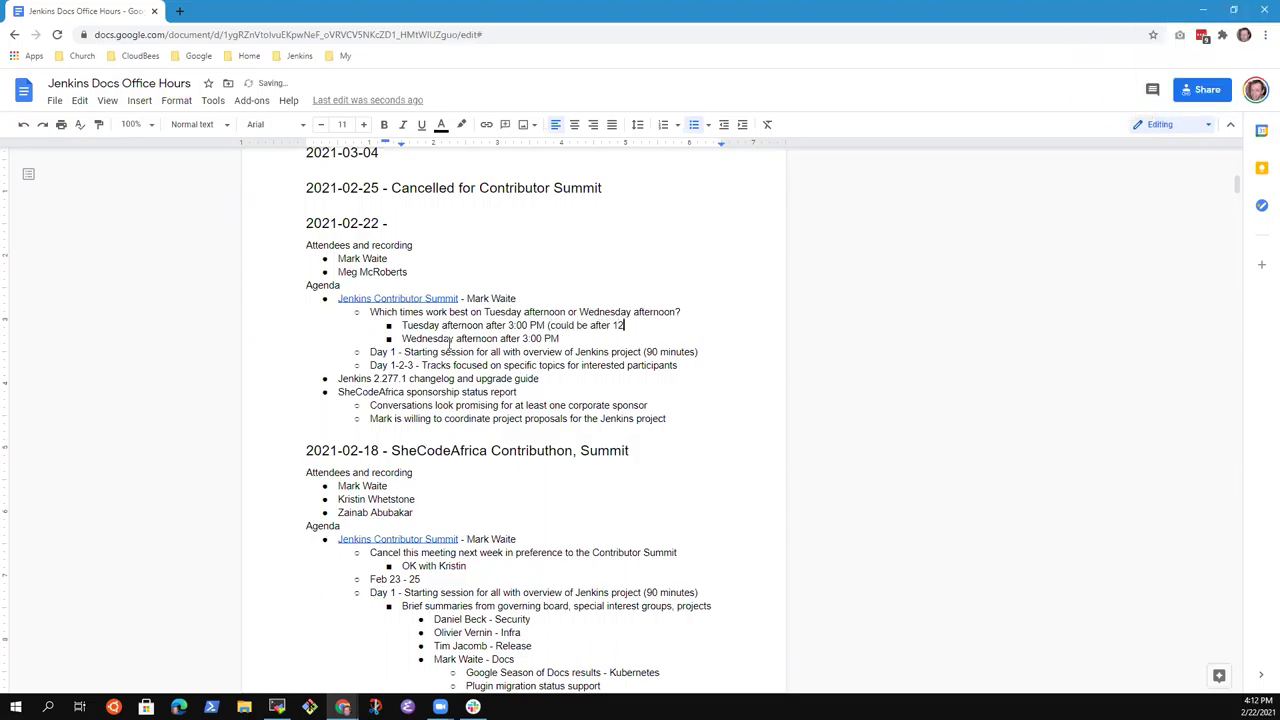
type(":00 also)")
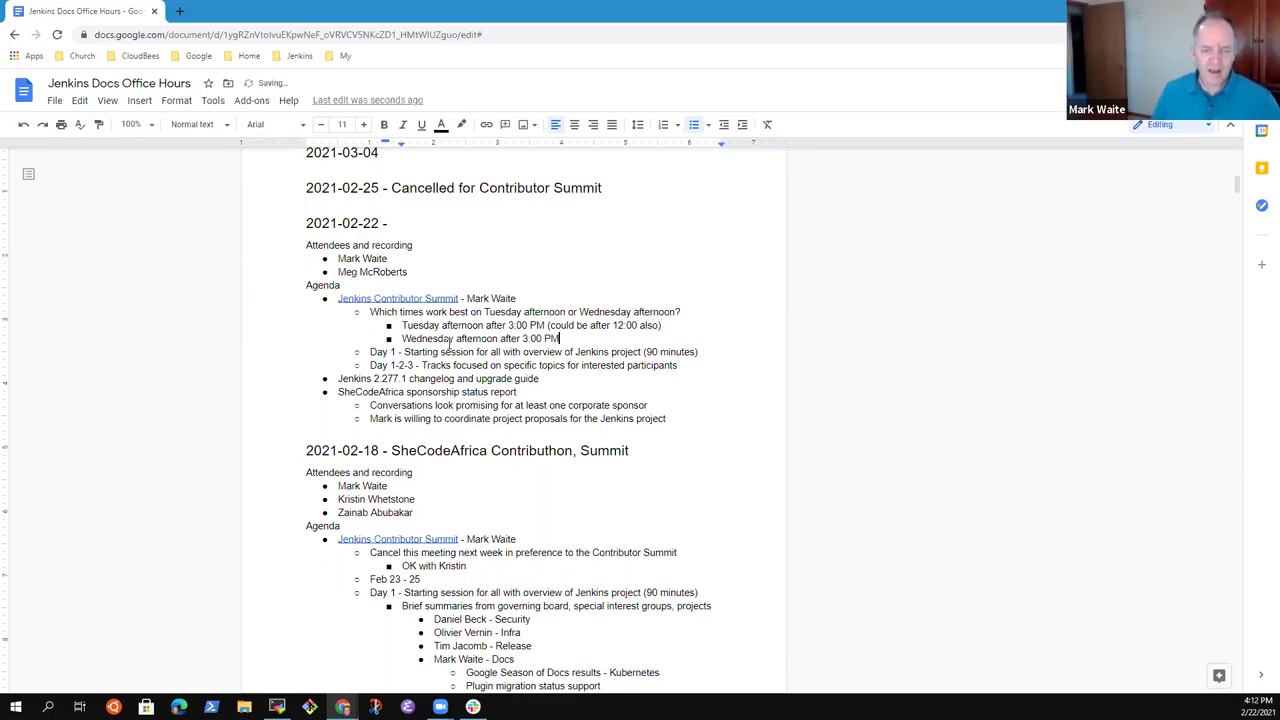
Copy the '(could be after 12:00 also)' note onto the other time option.
key("Left")
key("Left")
key("Left")
key("Left")
key("Left")
key("Left")
key("Left")
key("Left")
key("Left")
key("Left")
key("Left")
key("Left")
key("Left")
key("Left")
key("Left")
key("Left")
key("Left")
key("Left")
key("Left")
key("Left")
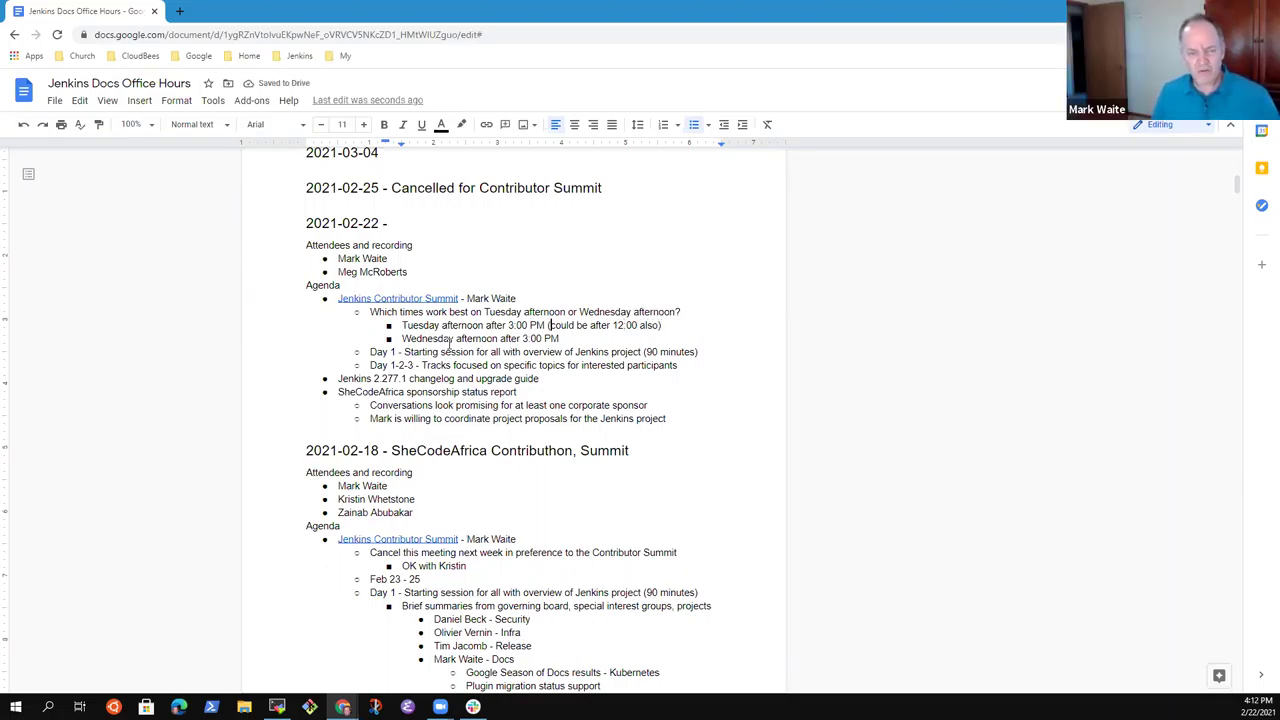
key("shift+End")
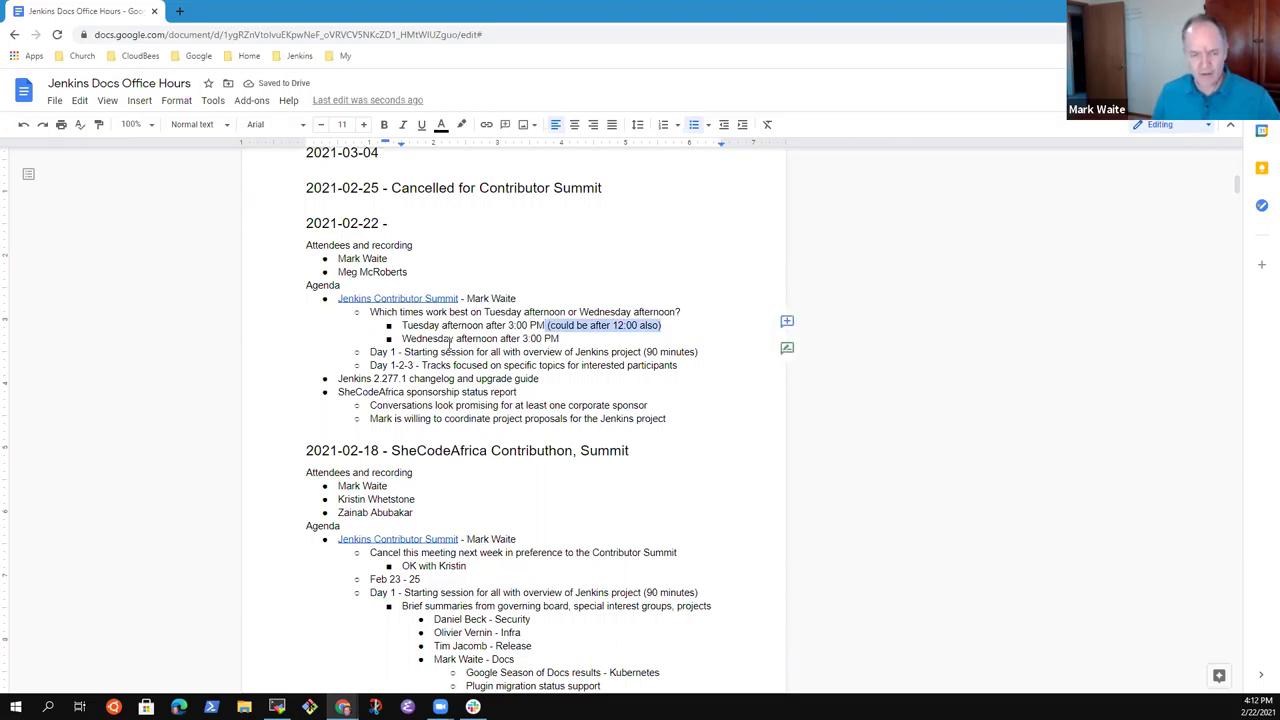
key("ctrl+c")
key("Down")
key("ctrl+v")
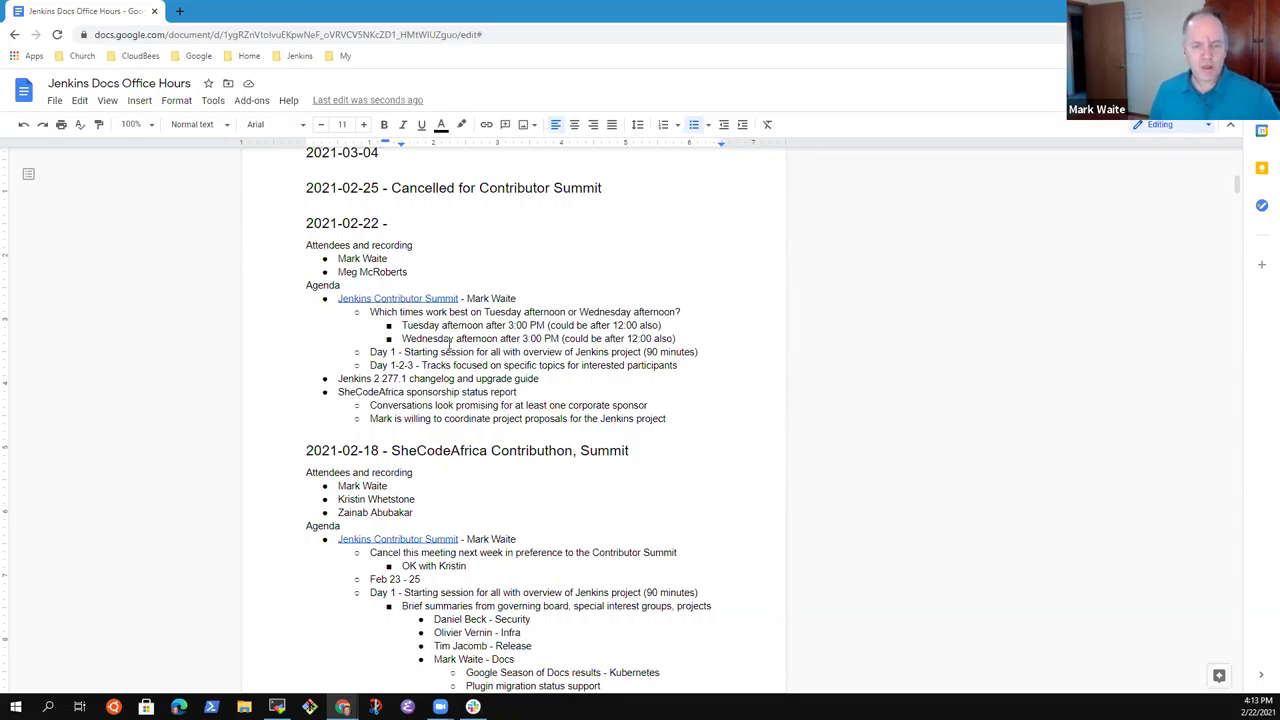
key("Up")
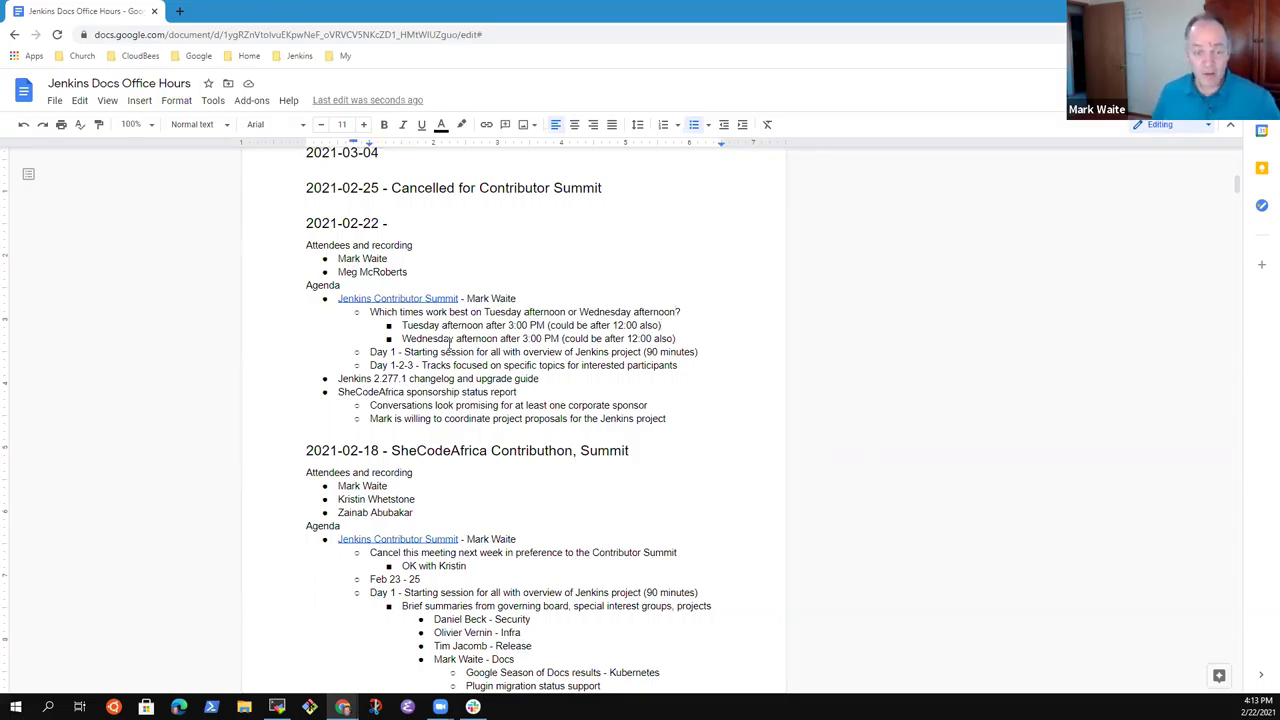
key("shift+End")
Nest a Day 1 sub-point: '30 minutes coordinating the track meetings'.
key("Down")
key("Down")
key("Down")
key("Down")
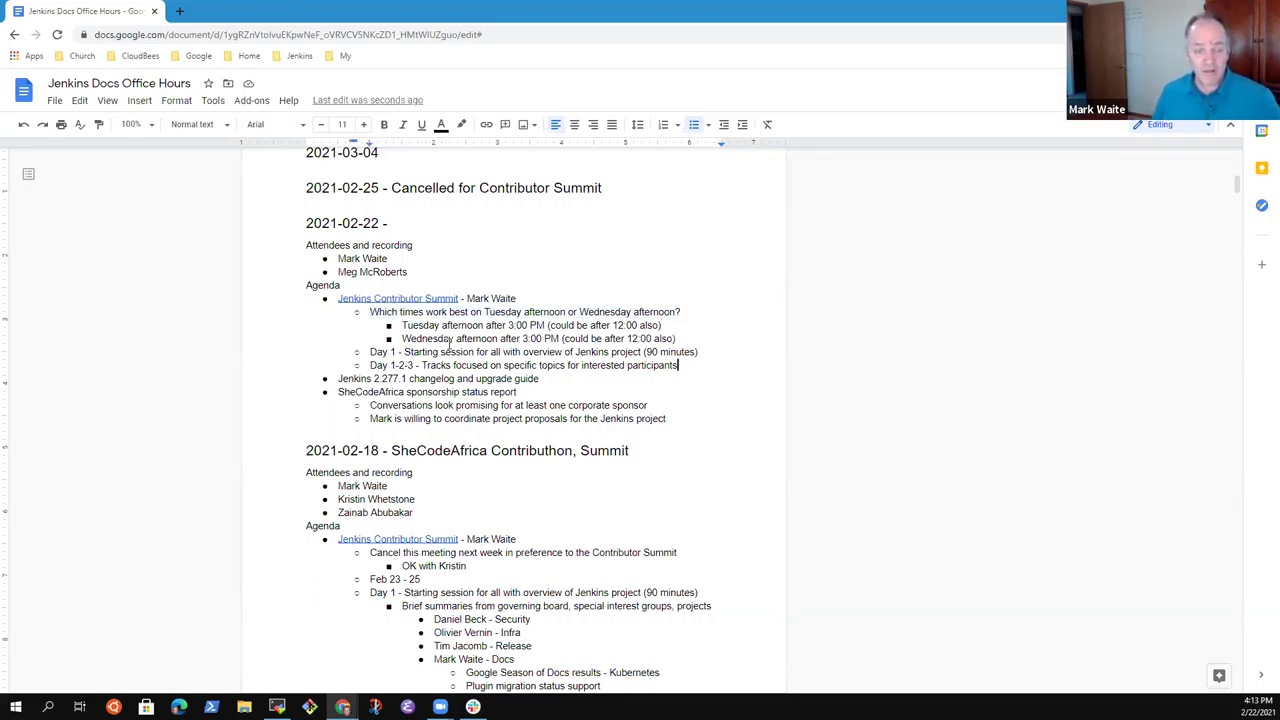
key("Up")
key("Home")
key("shift+End")
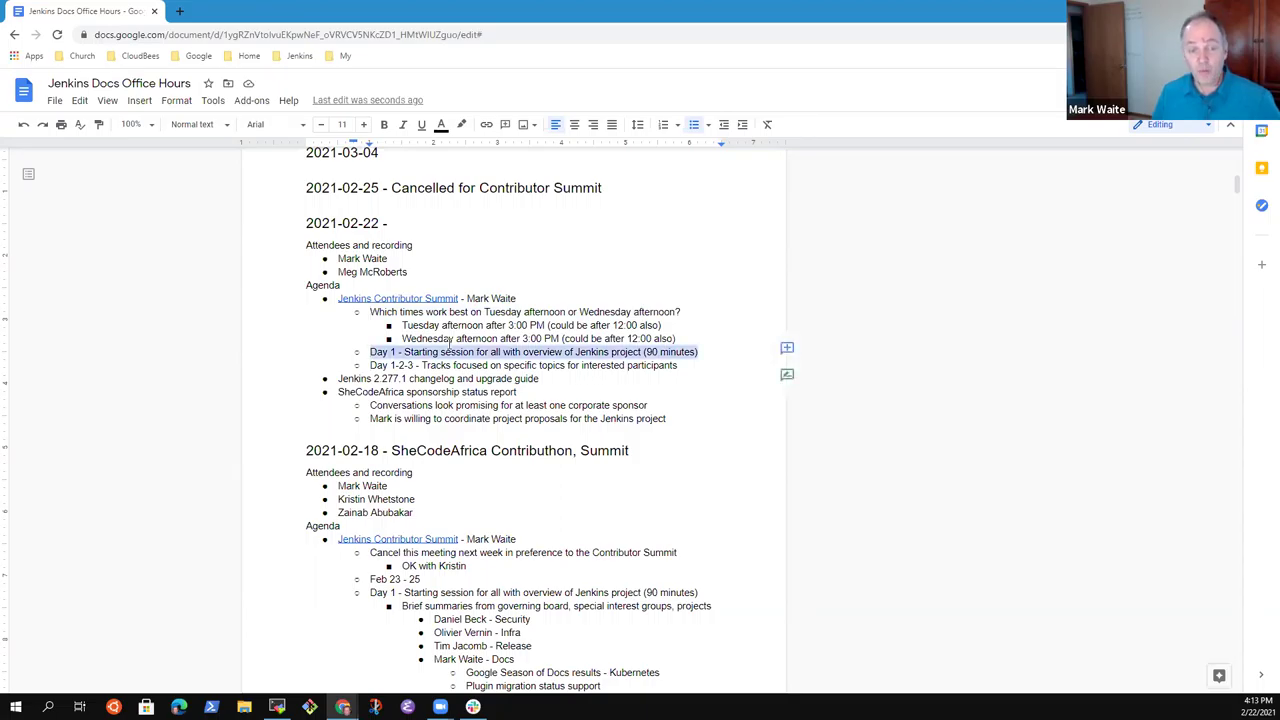
key("End")
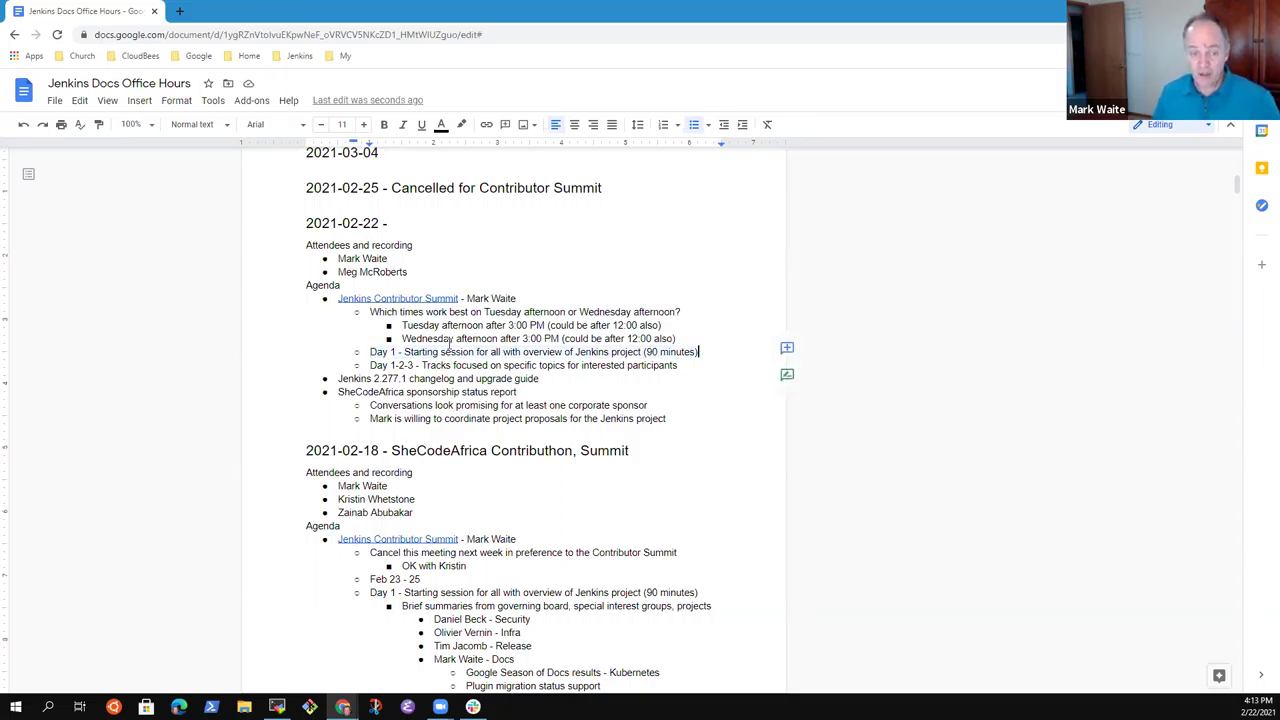
key("Return")
key("Tab")
type("30 minutes coordinating the nrack ")
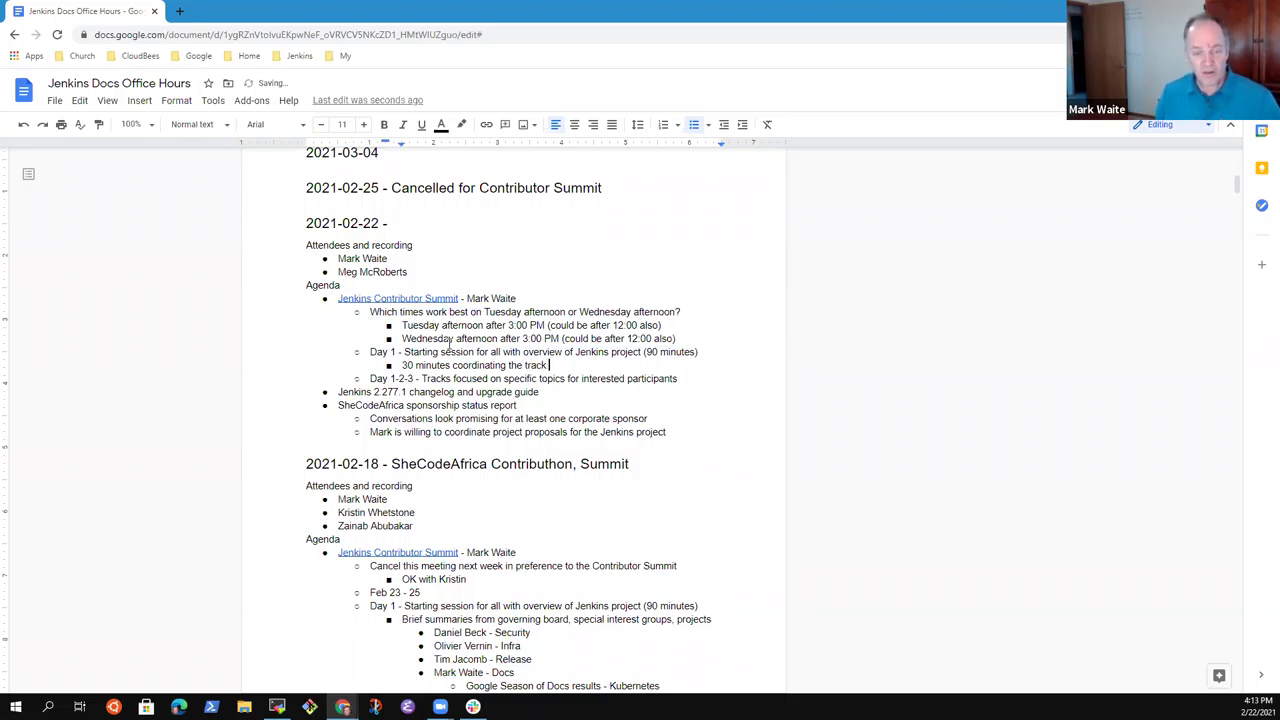
type("meetings")
Add a second Day 1 sub-point: 'Two docs tracks, one for Europe and Africa, one for U.S. west coast'.
key("Return")
type("Two docs tak")
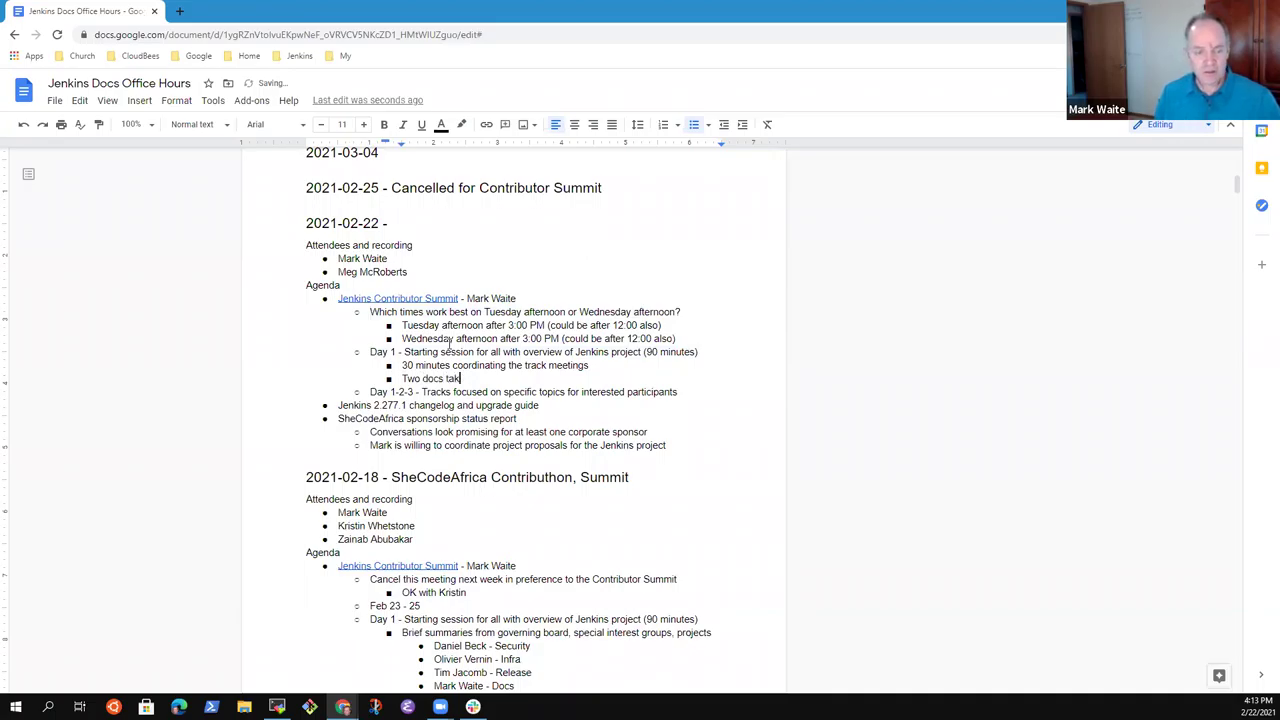
key("BackSpace")
key("BackSpace")
type("racks, on")
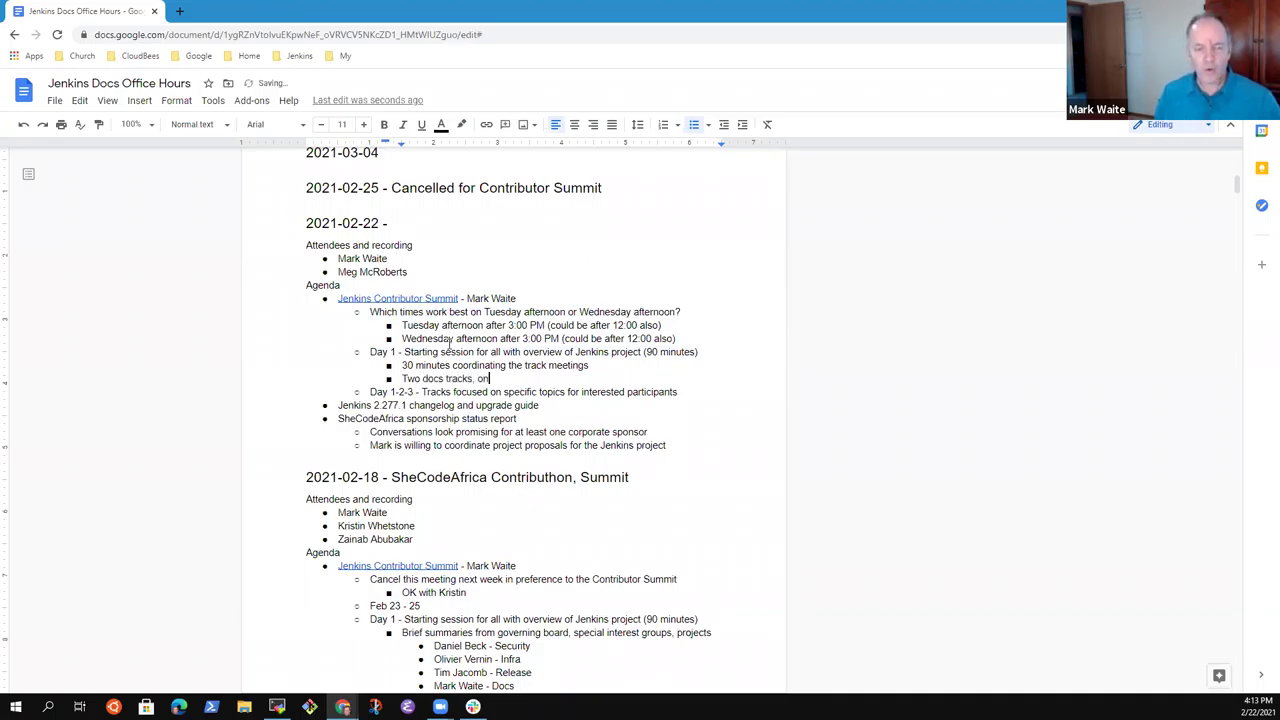
type("e ")
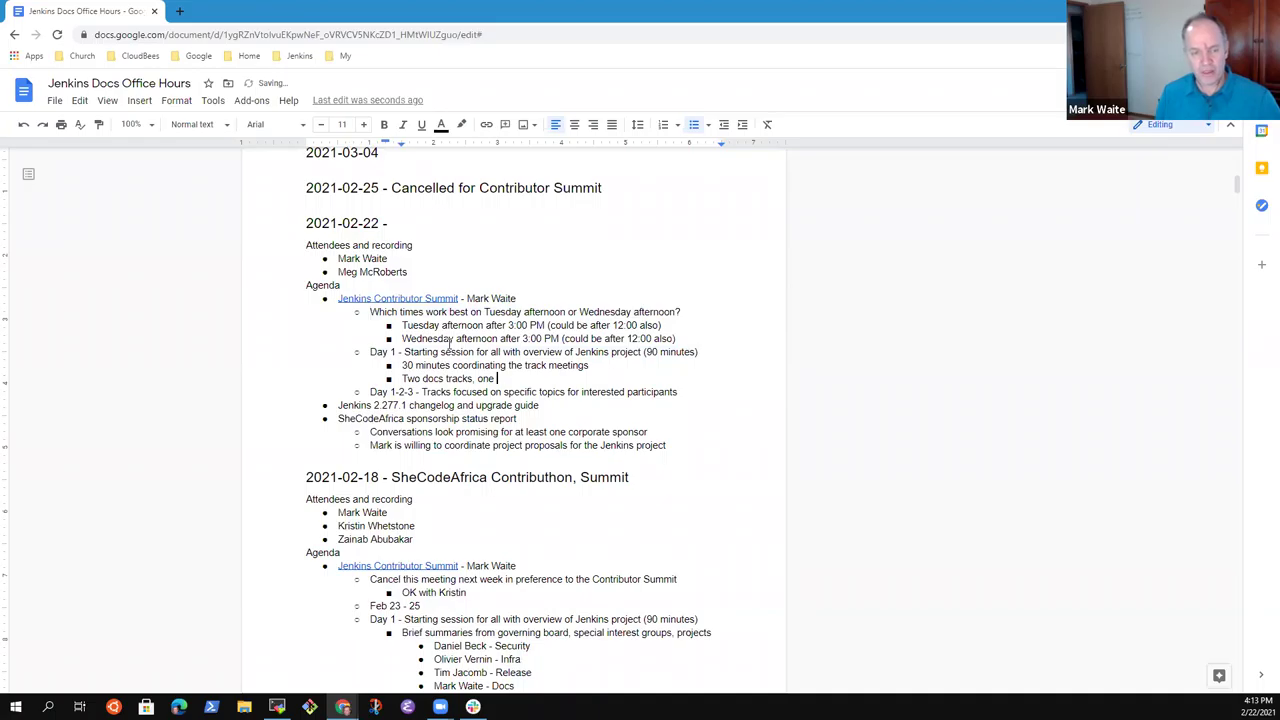
type("for Eurpoe an")
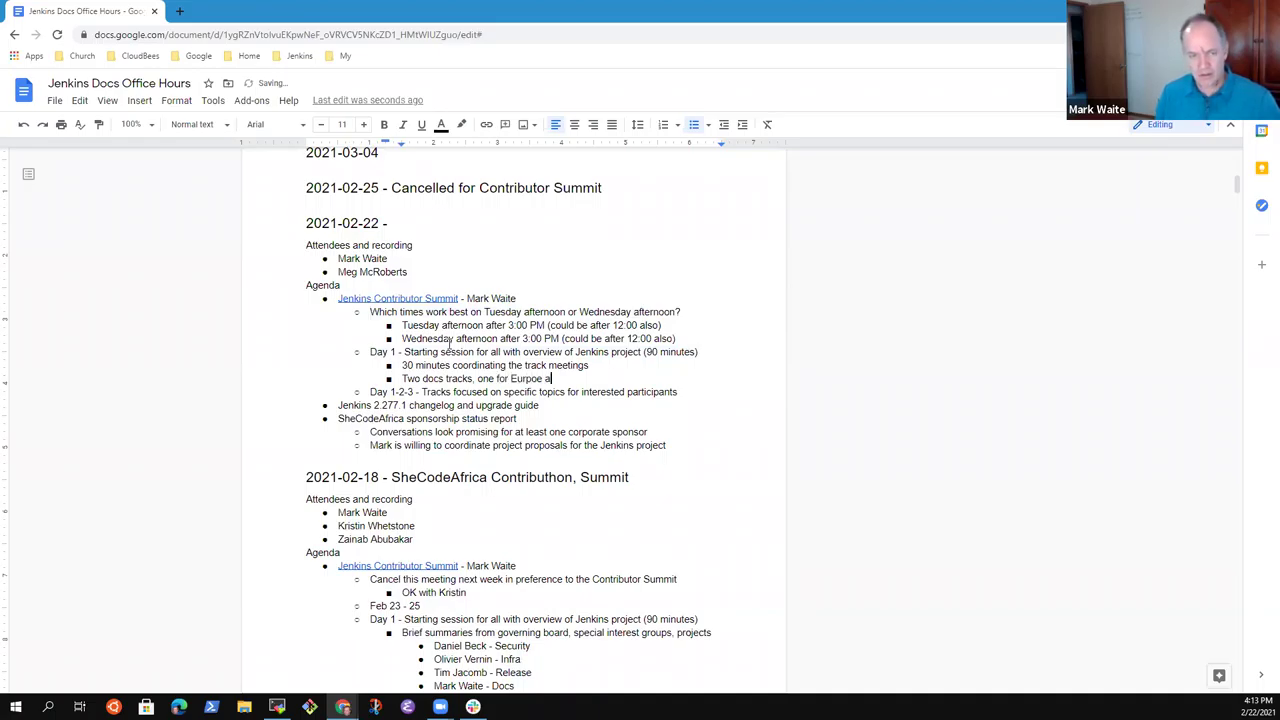
key("BackSpace")
key("BackSpace")
key("BackSpace")
key("BackSpace")
key("BackSpace")
key("BackSpace")
key("BackSpace")
key("BackSpace")
key("BackSpace")
type("Europ")
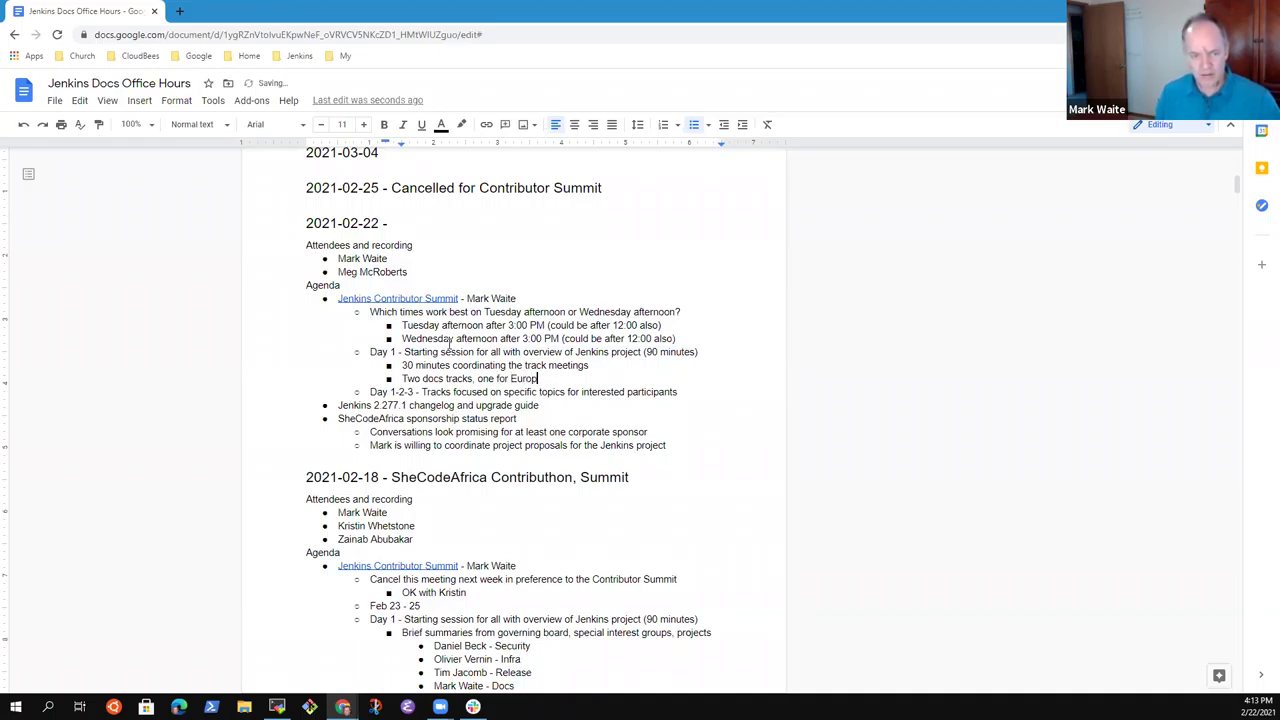
type("e and Africa")
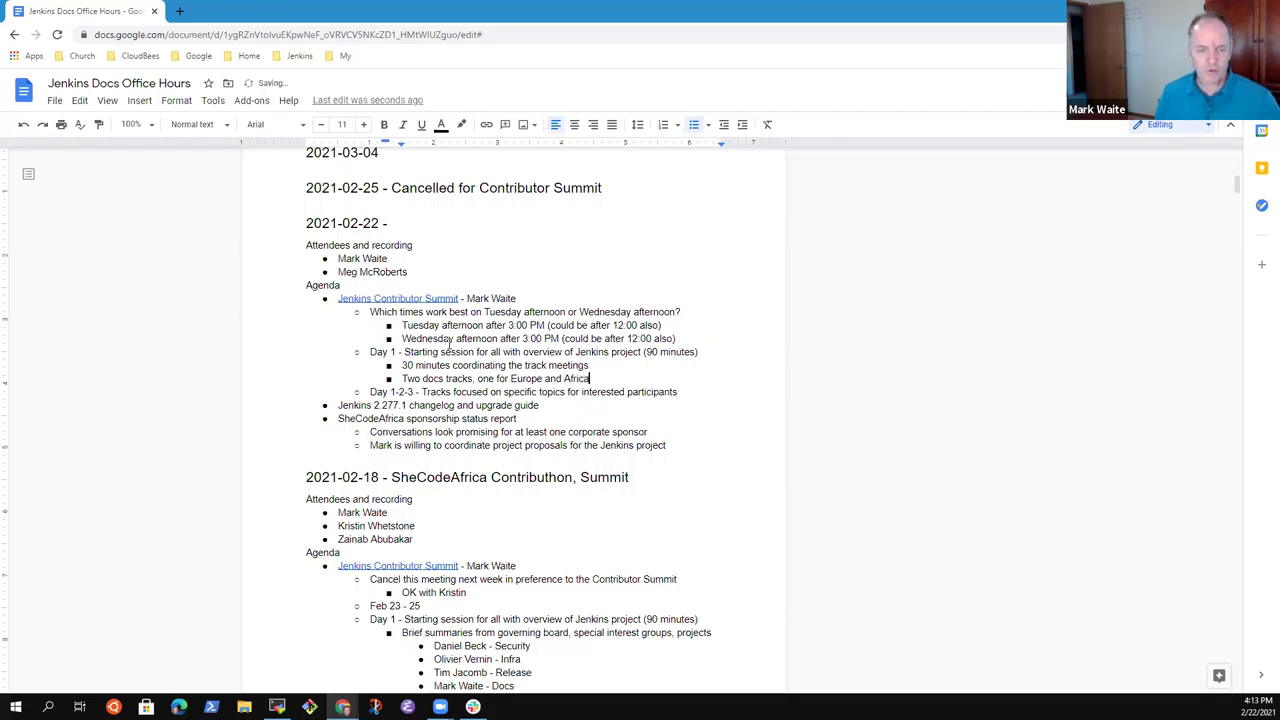
type(", one for ")
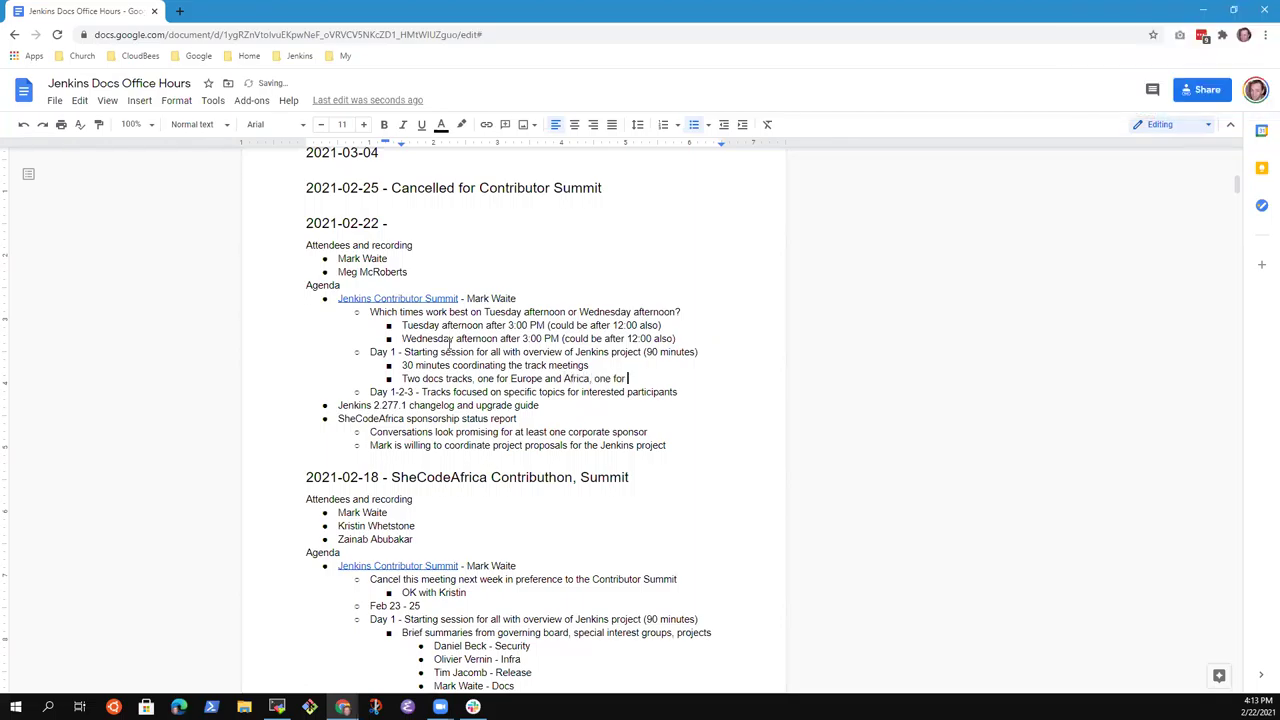
type("U.S. west coast")
key("Up")
key("Up")
key("Up")
key("Up")
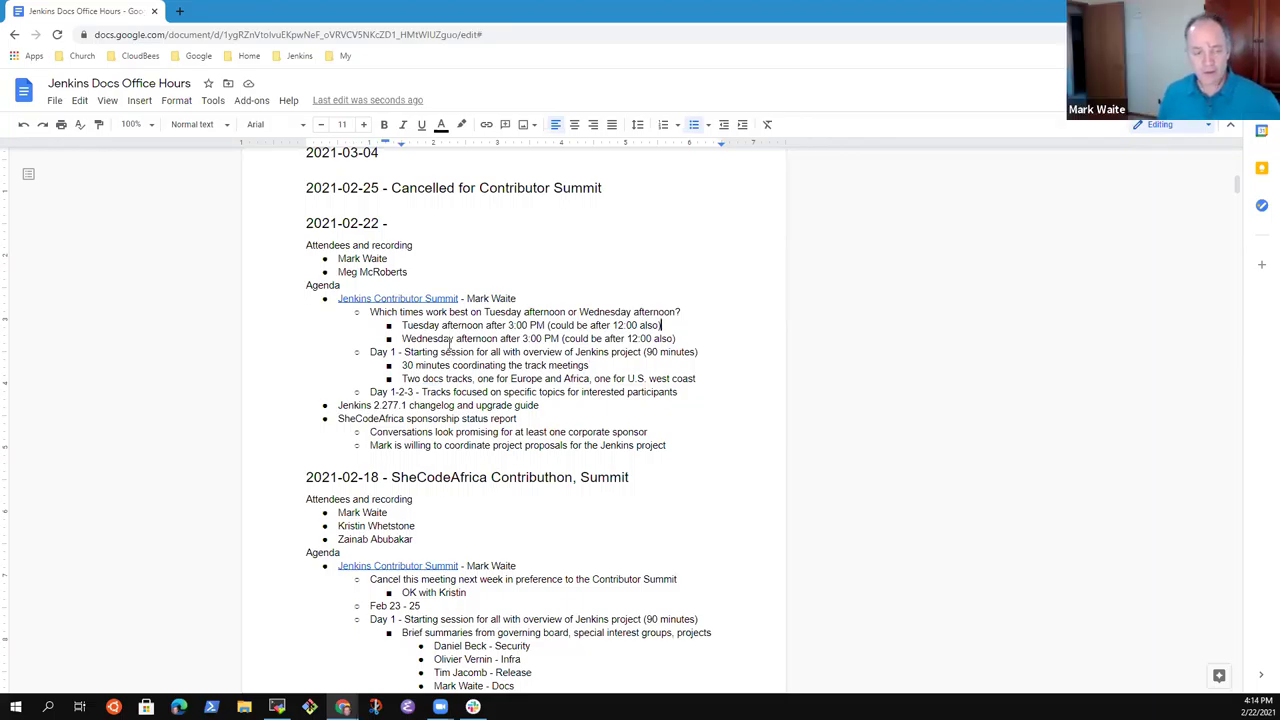
Nest 'Can welcome Asia contributors at' under the Tuesday option, then return to the Wednesday line.
key("Return")
key("Tab")
type("Can welcom")
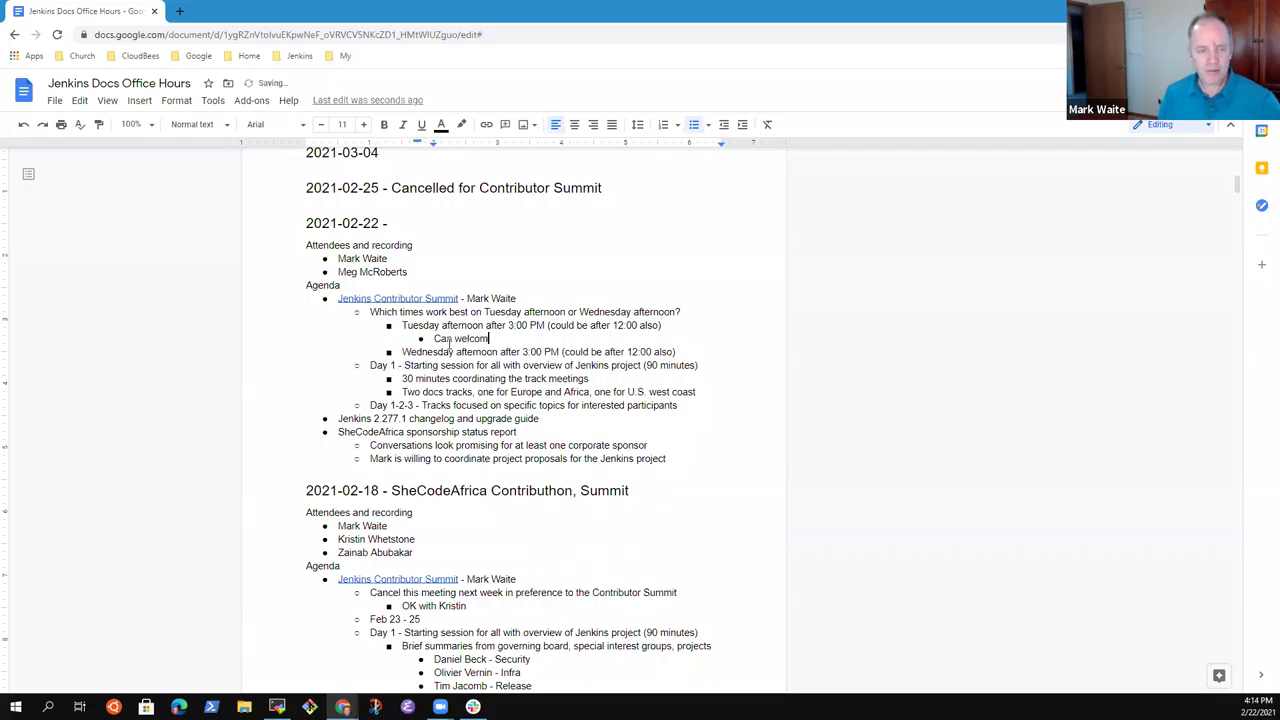
type("e Asia")
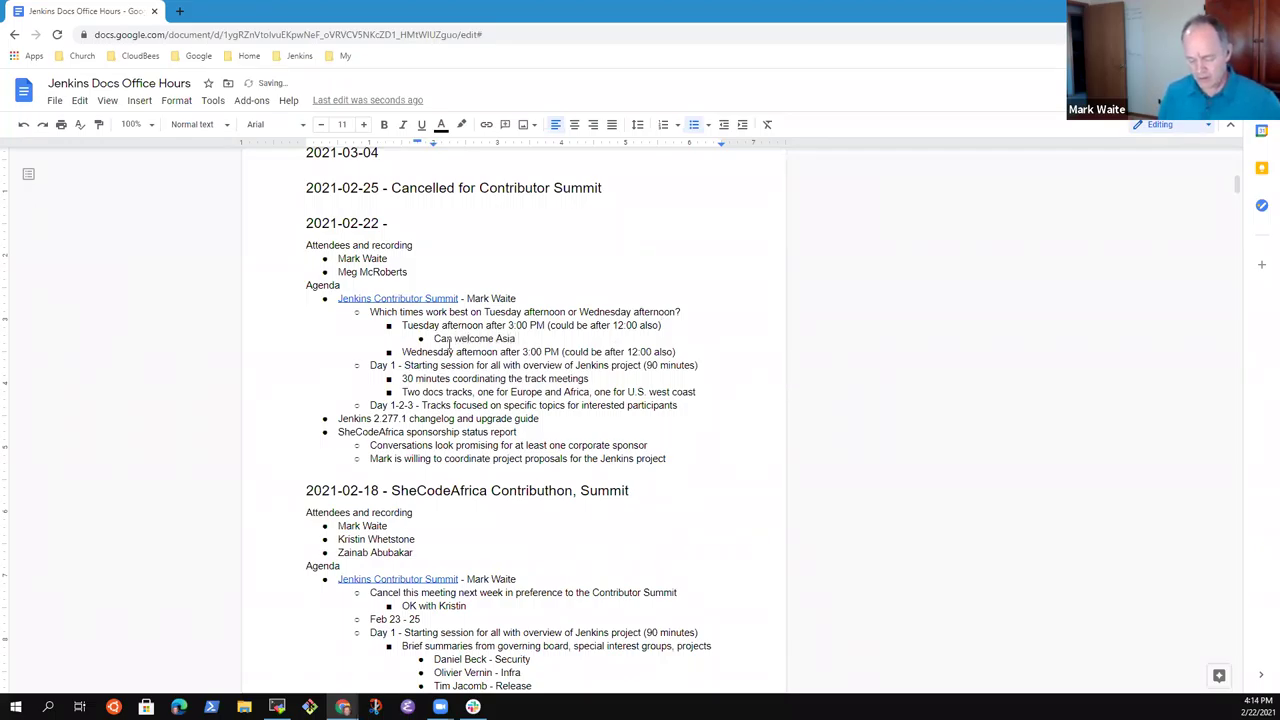
type(" contributors at")
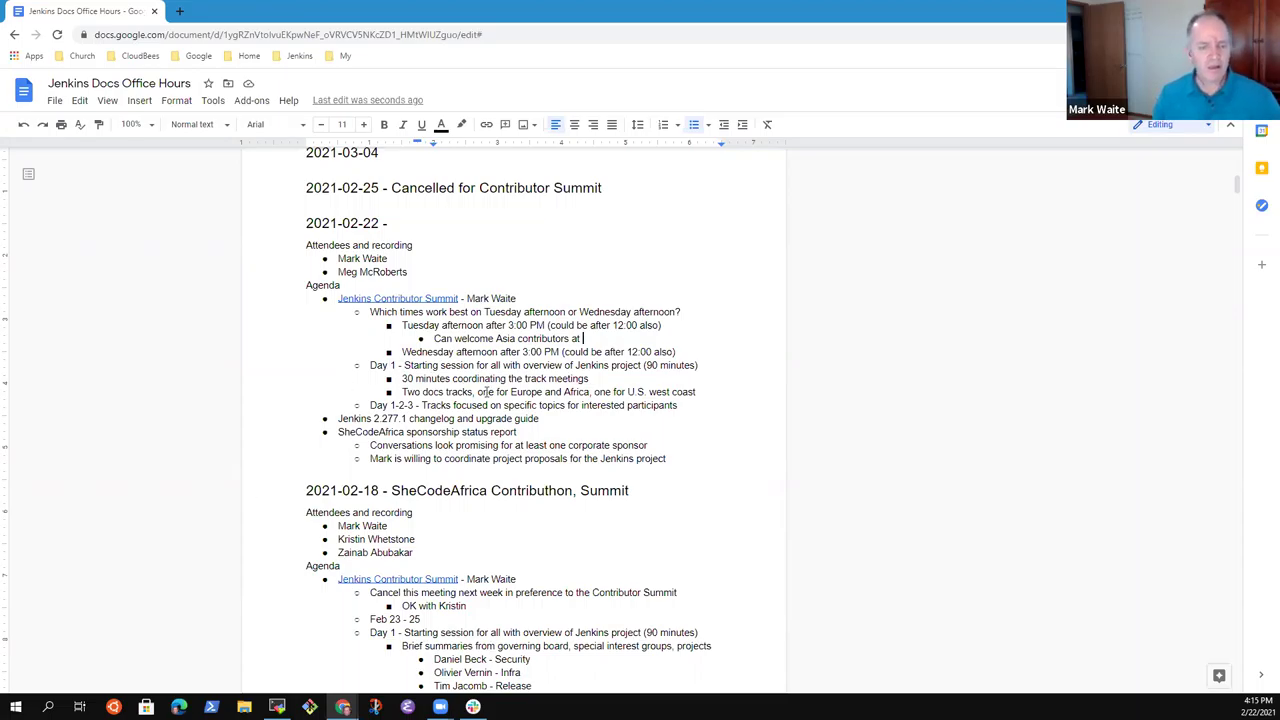
key("End")
key("Up")
key("Up")
key("Down")
key("Down")
key("Down")
key("Down")
key("Down")
key("Up")
key("Up")
key("Up")
key("Up")
key("Up")
Add the note 'People that have registered have provided preferred times' below the Wednesday option.
key("End")
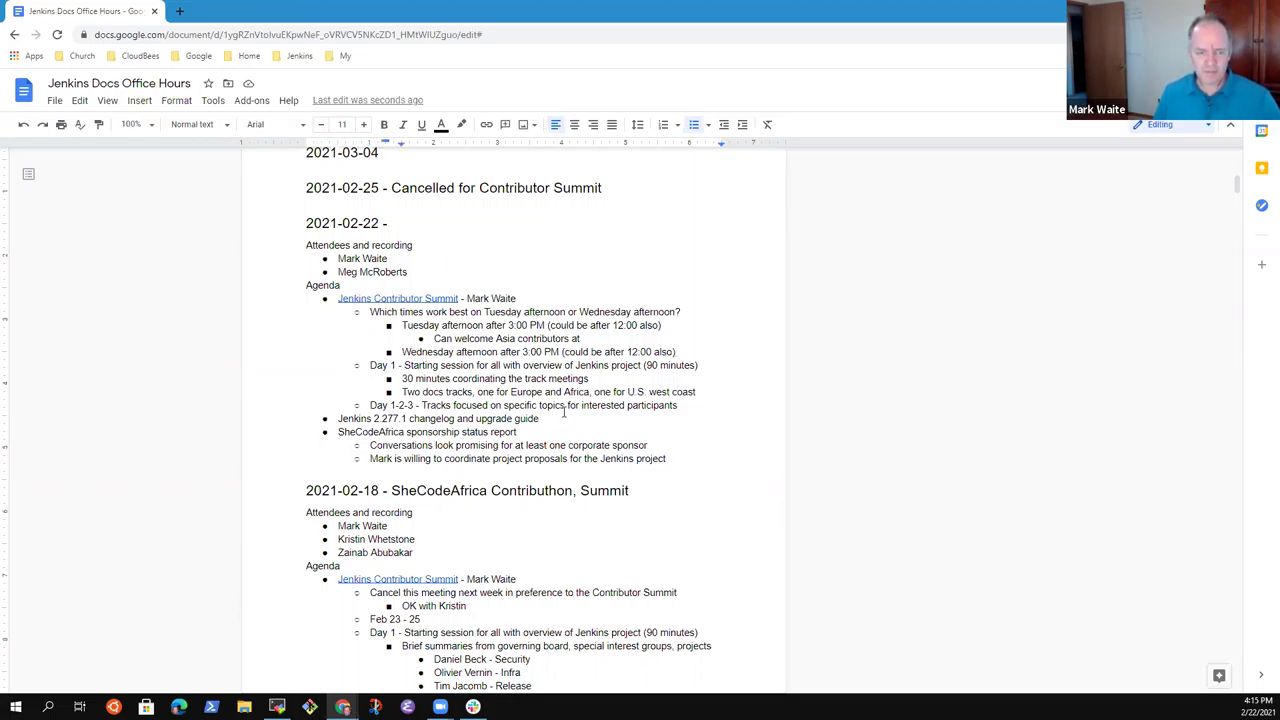
key("Return")
type("People")
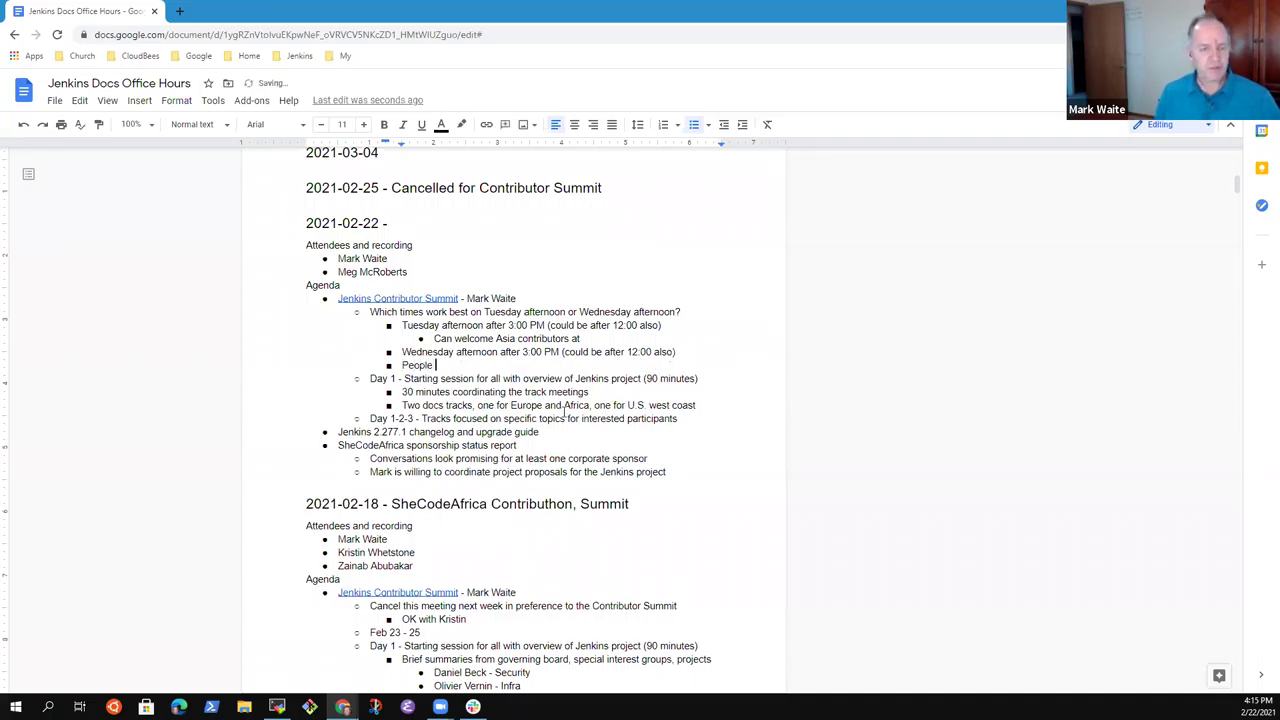
type(" that have ")
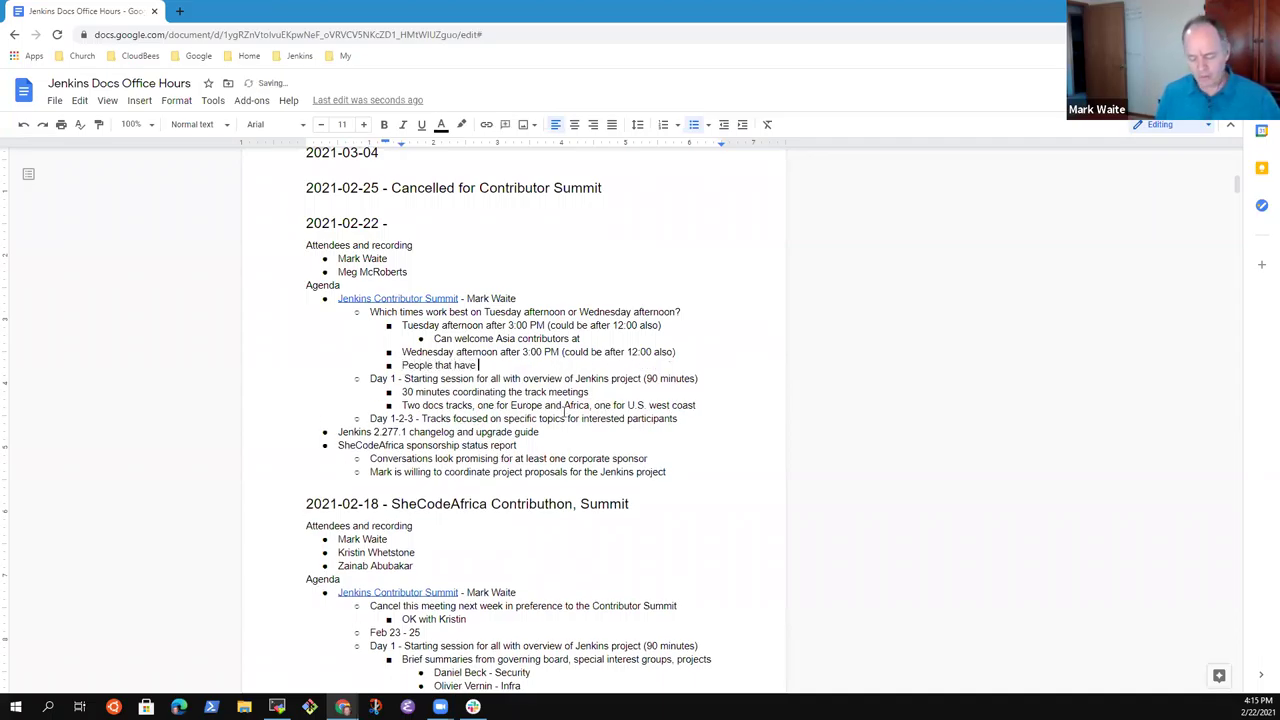
type("registere")
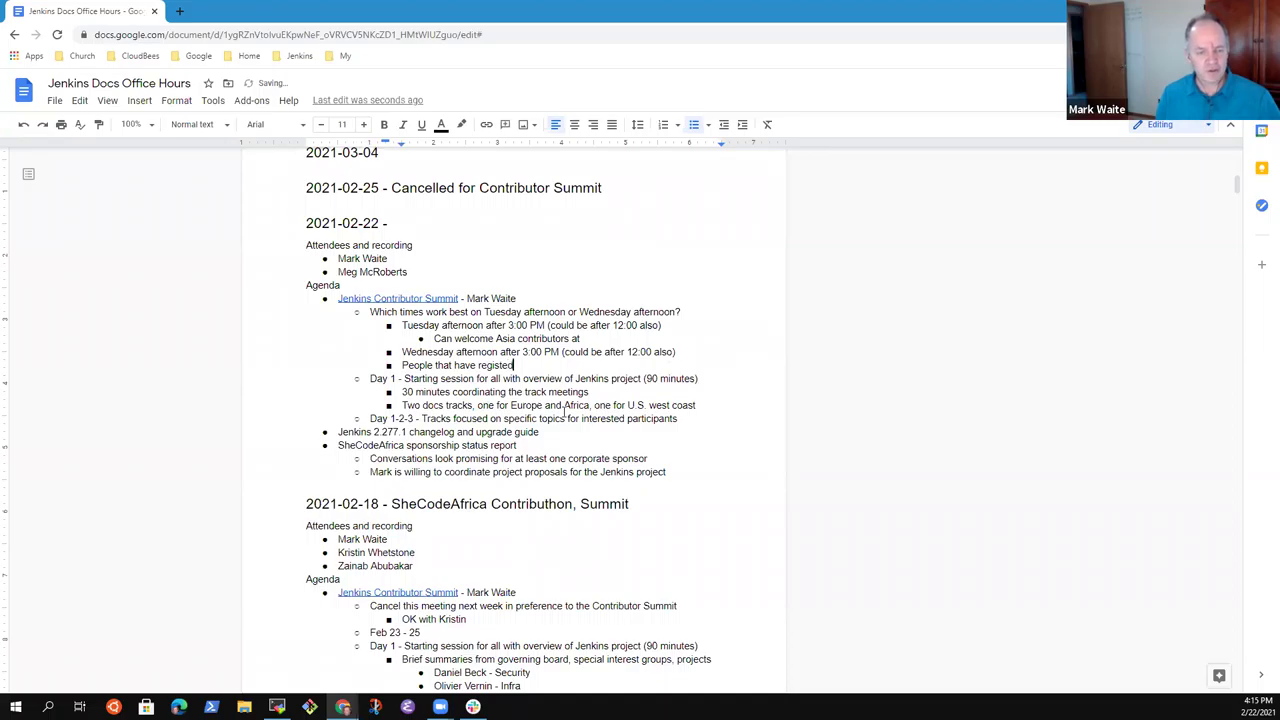
type("d have provi")
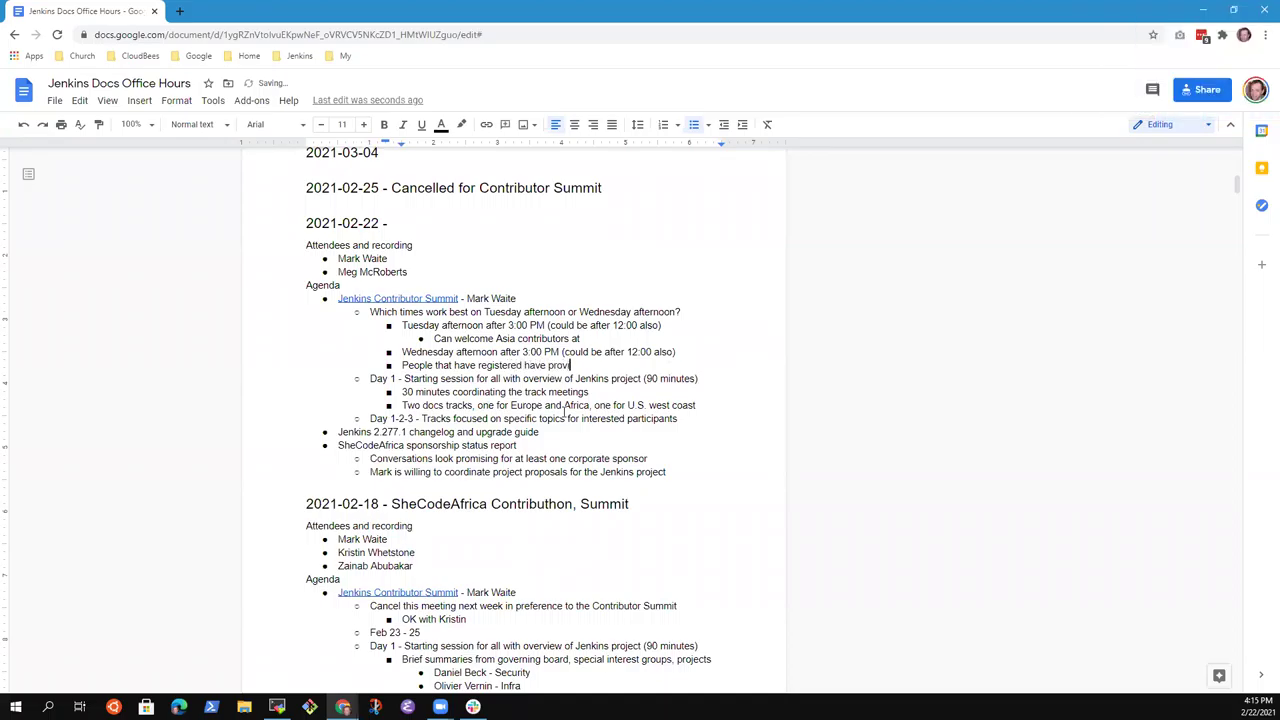
type("ded pref")
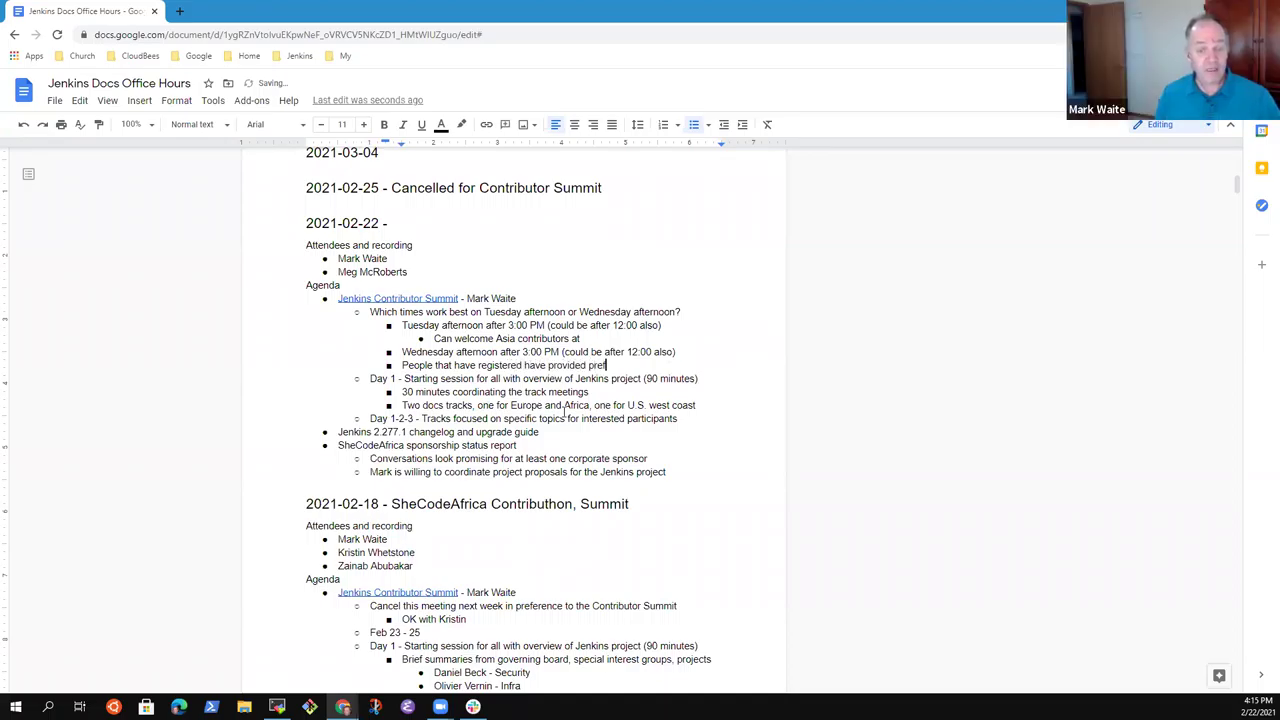
type("fered")
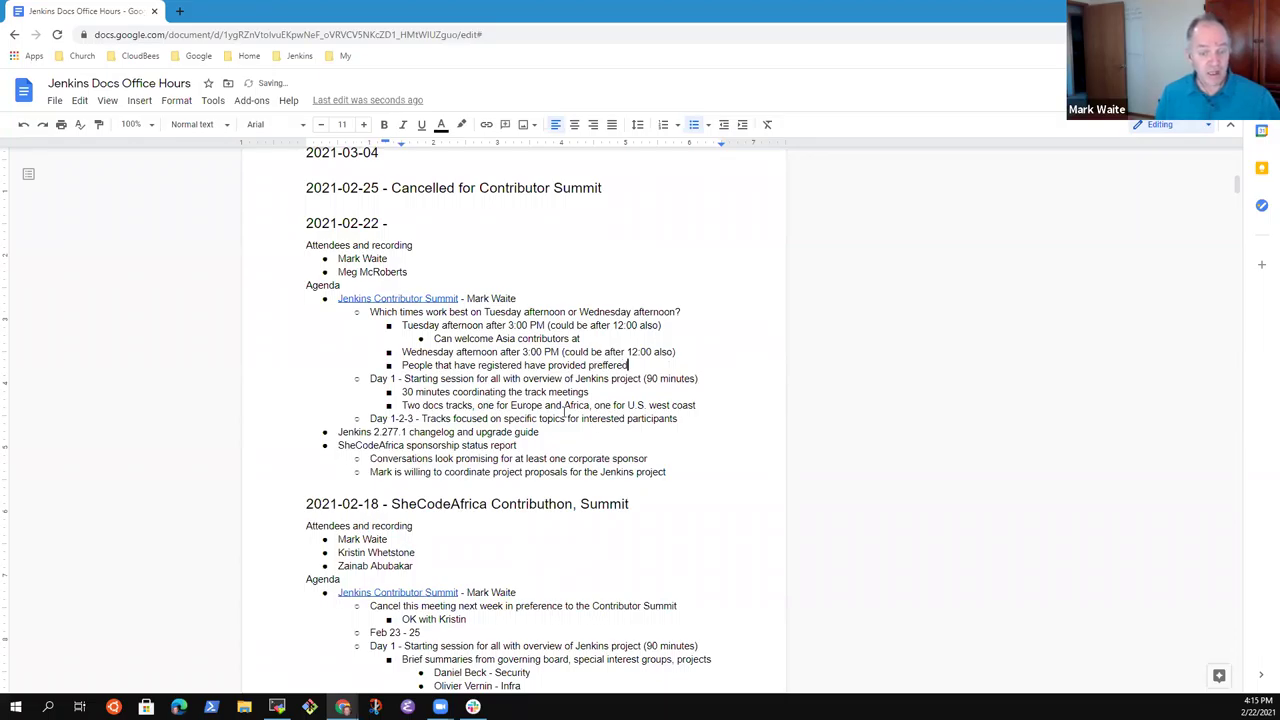
key("ctrl+BackSpace")
type("prefer")
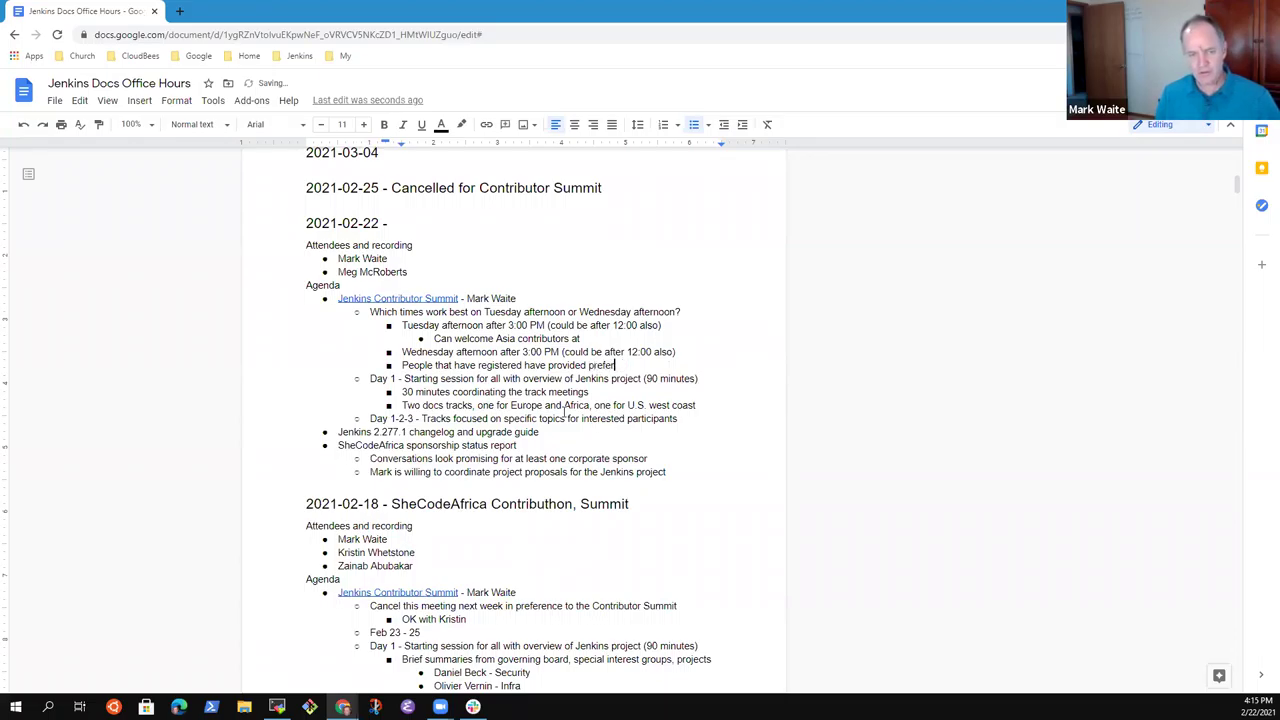
type("red times")
Nest 'Use that to suggest times' beneath that note.
key("Return")
key("Tab")
type("Use that to suggest times")
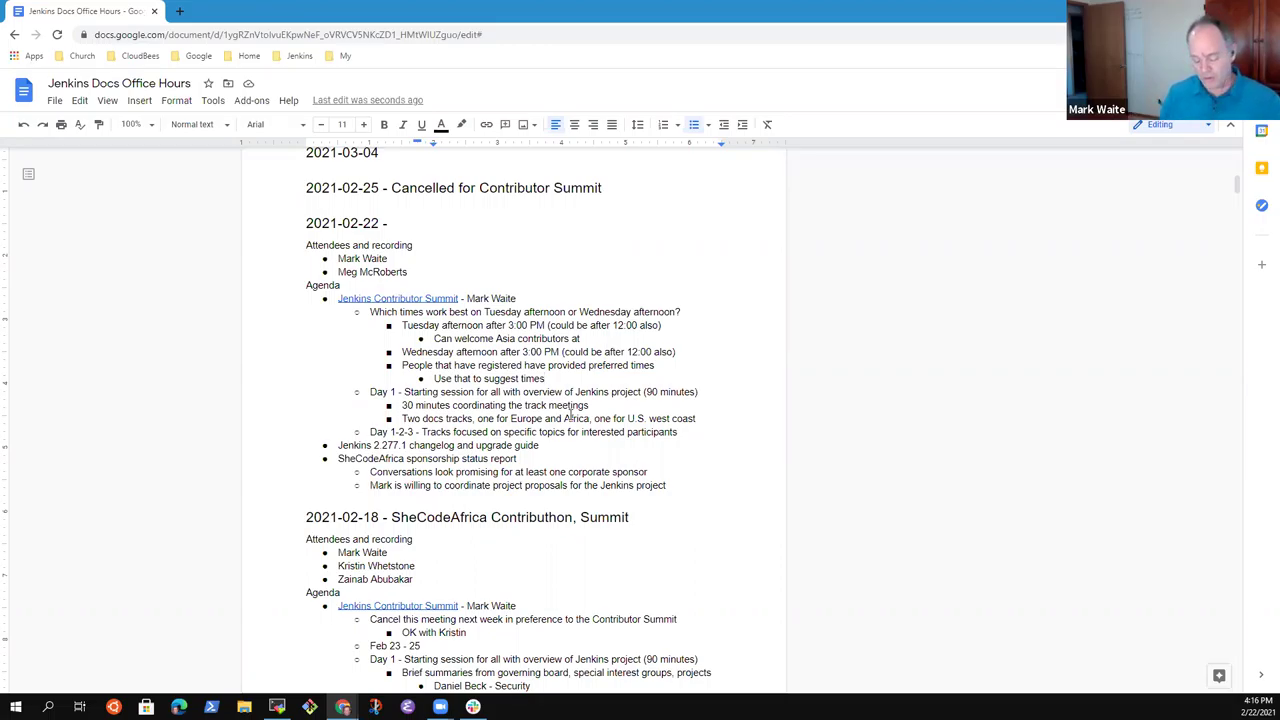
Extend the sub-bullet with 'for meeting as a Docs', dropping the trailing word 'group'.
type("for")
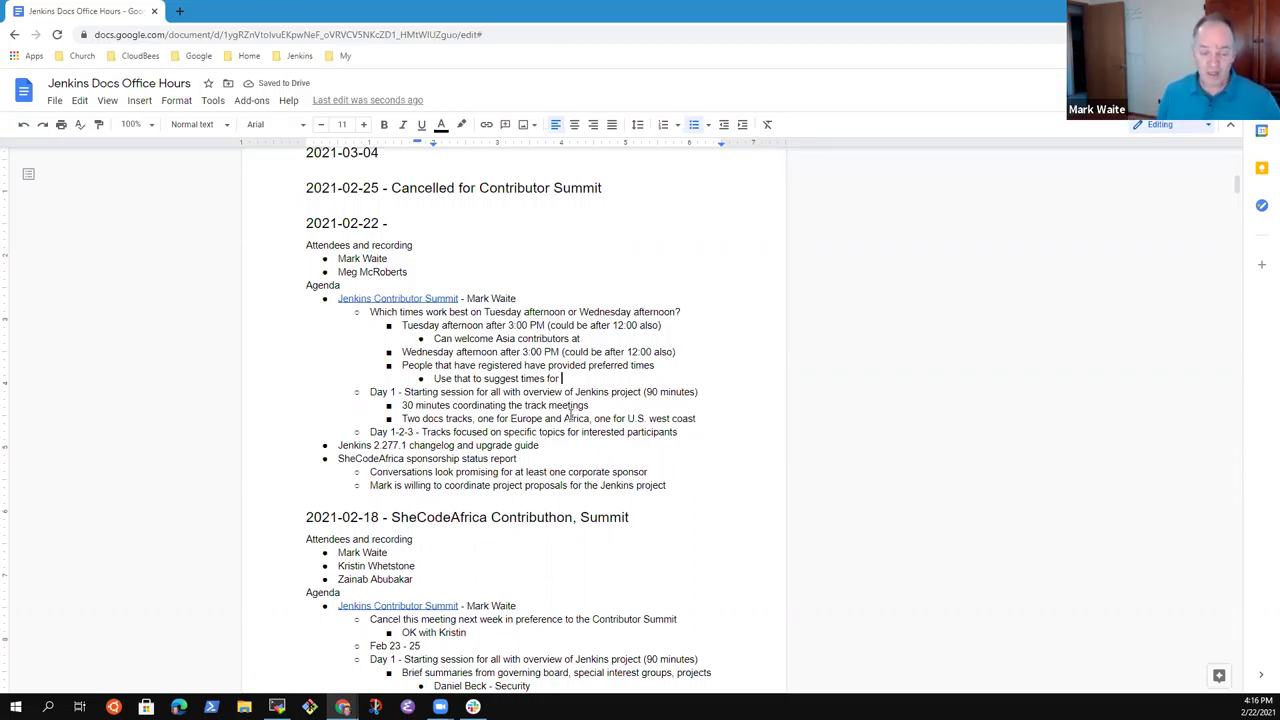
type("meeting as a Docs group")
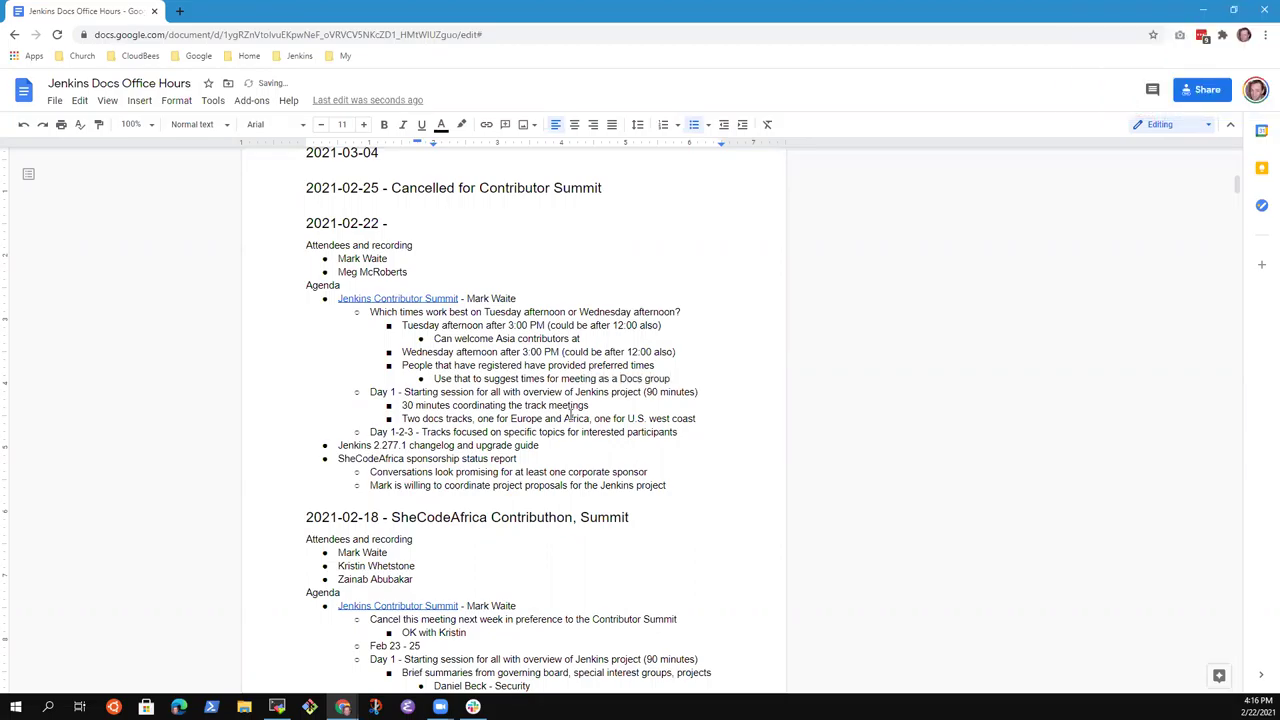
key("ctrl+BackSpace")
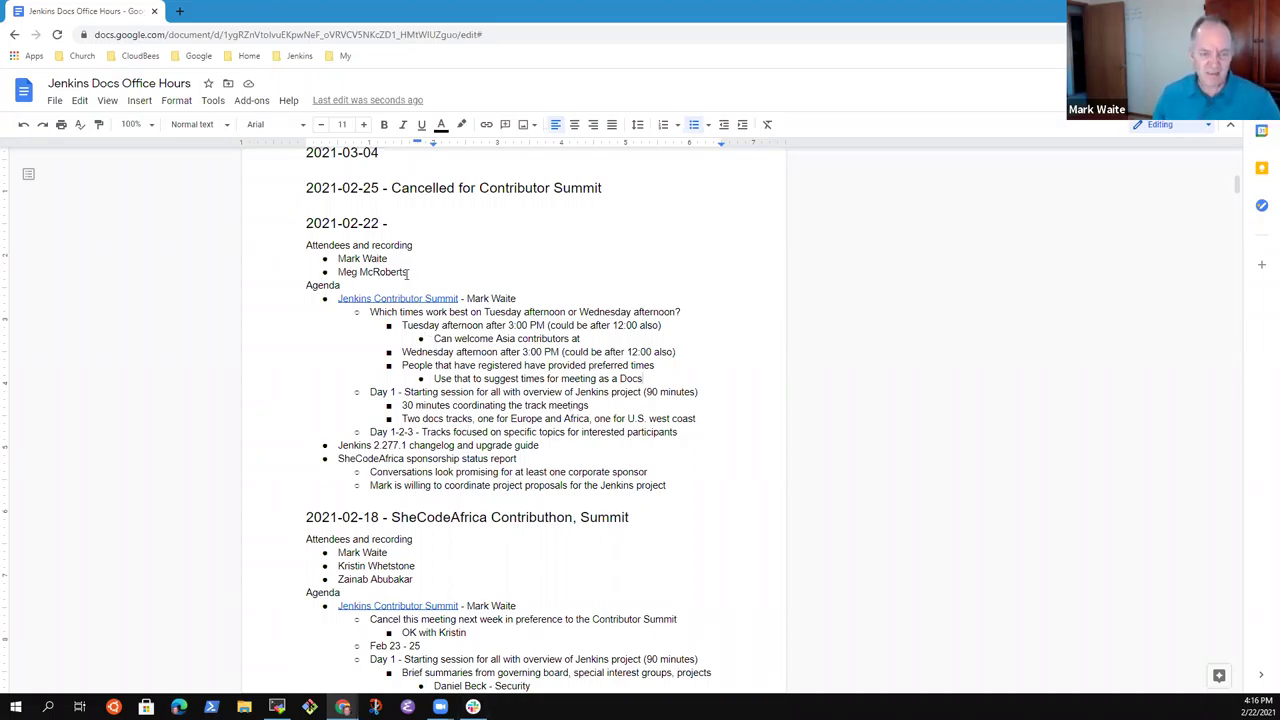
Open the Contributor Summit 2021 document from its link and scroll to the Documentation Track.
left_click(409, 305)
left_click(420, 320)
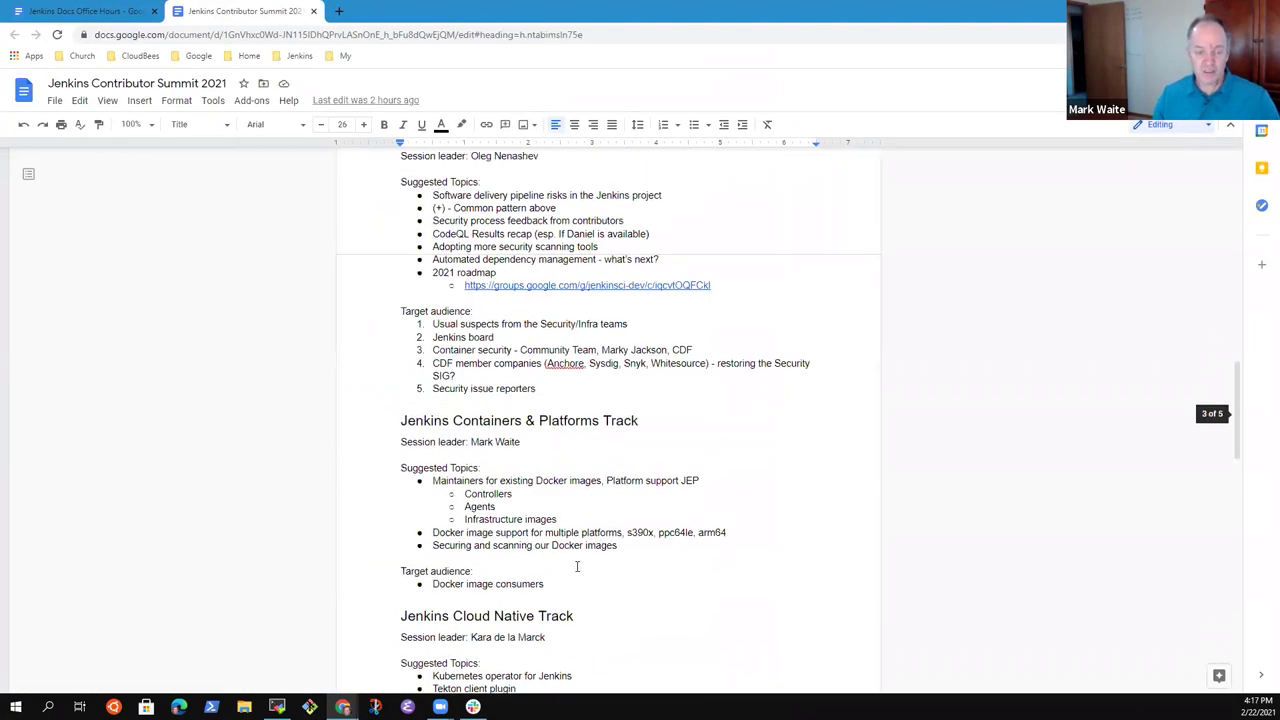
scroll(591, 568, "down", 8)
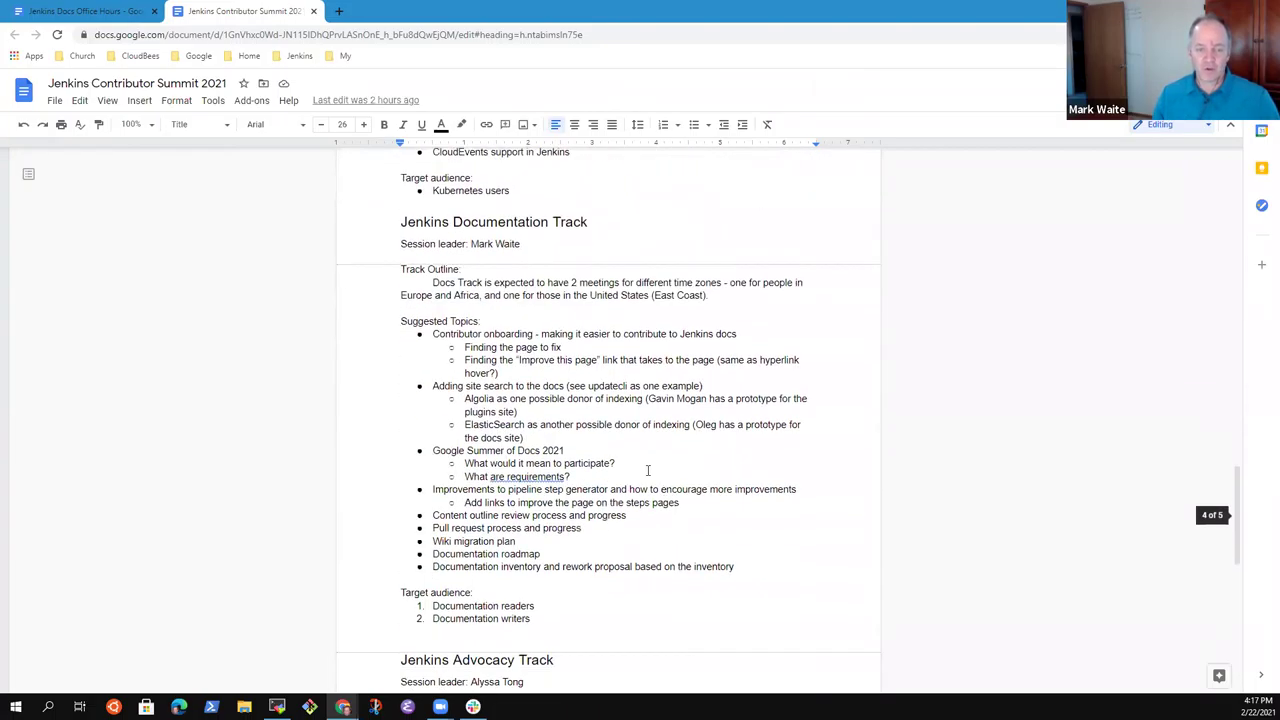
scroll(634, 457, "down", 2)
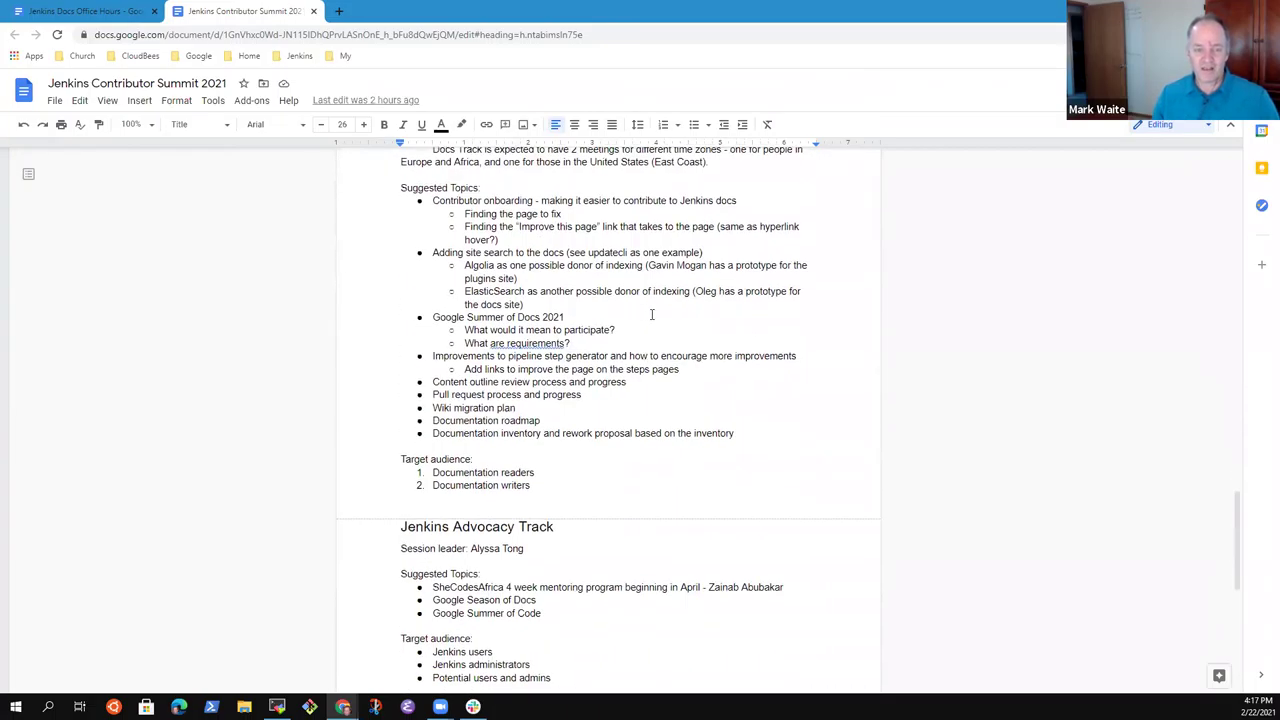
Change the Documentation Track question to 'What are the requirements?'.
left_click(439, 200)
left_click_drag(446, 200, 757, 200)
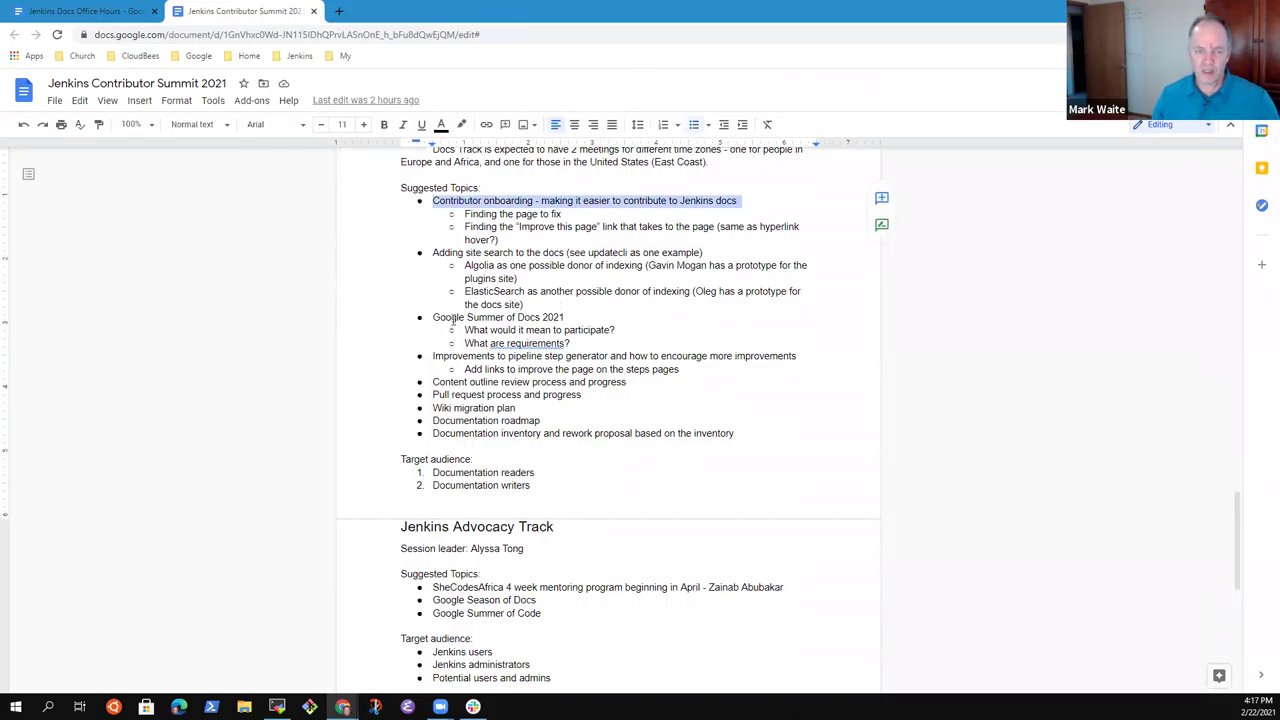
left_click_drag(435, 252, 705, 252)
left_click_drag(572, 317, 432, 318)
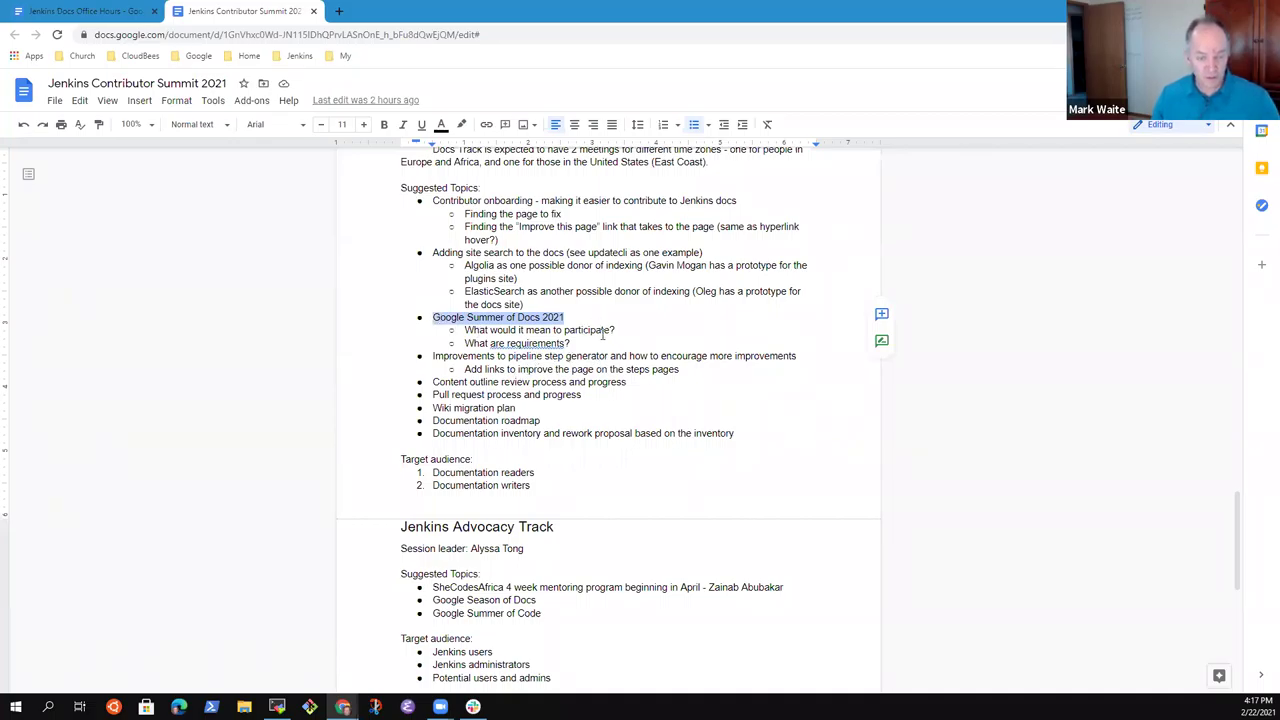
left_click(568, 343)
key("ctrl+Left")
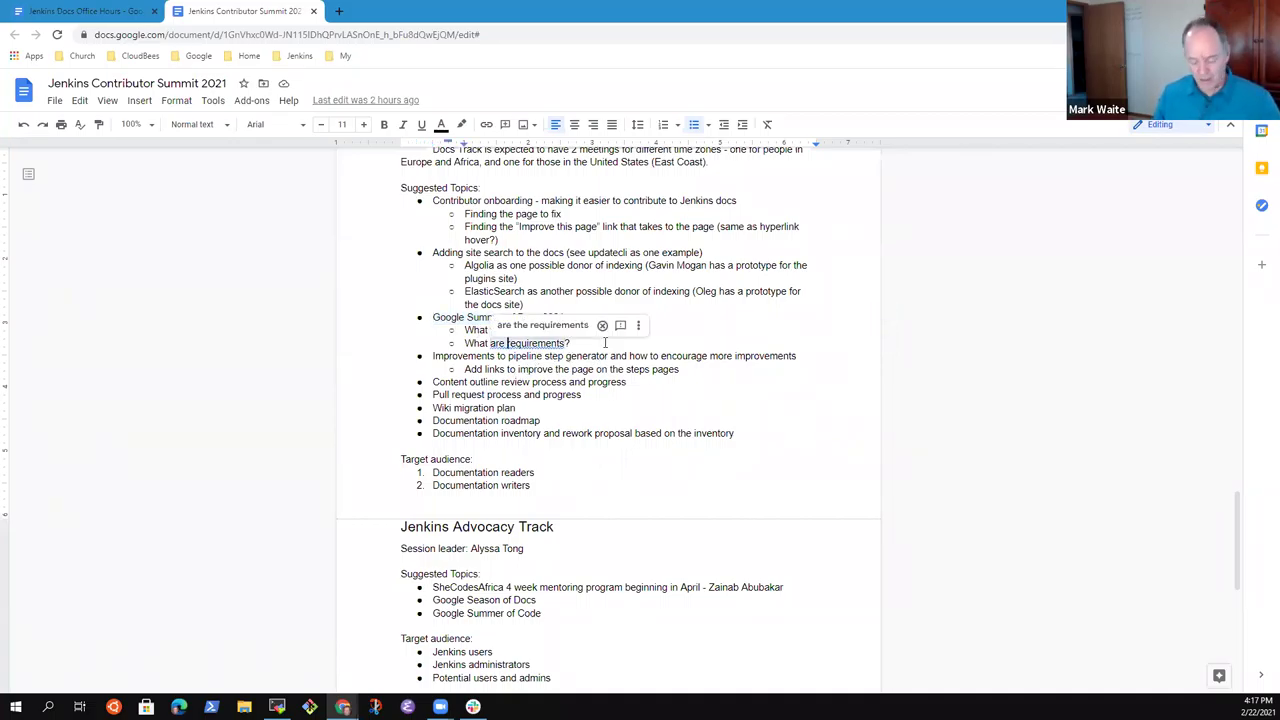
type("the")
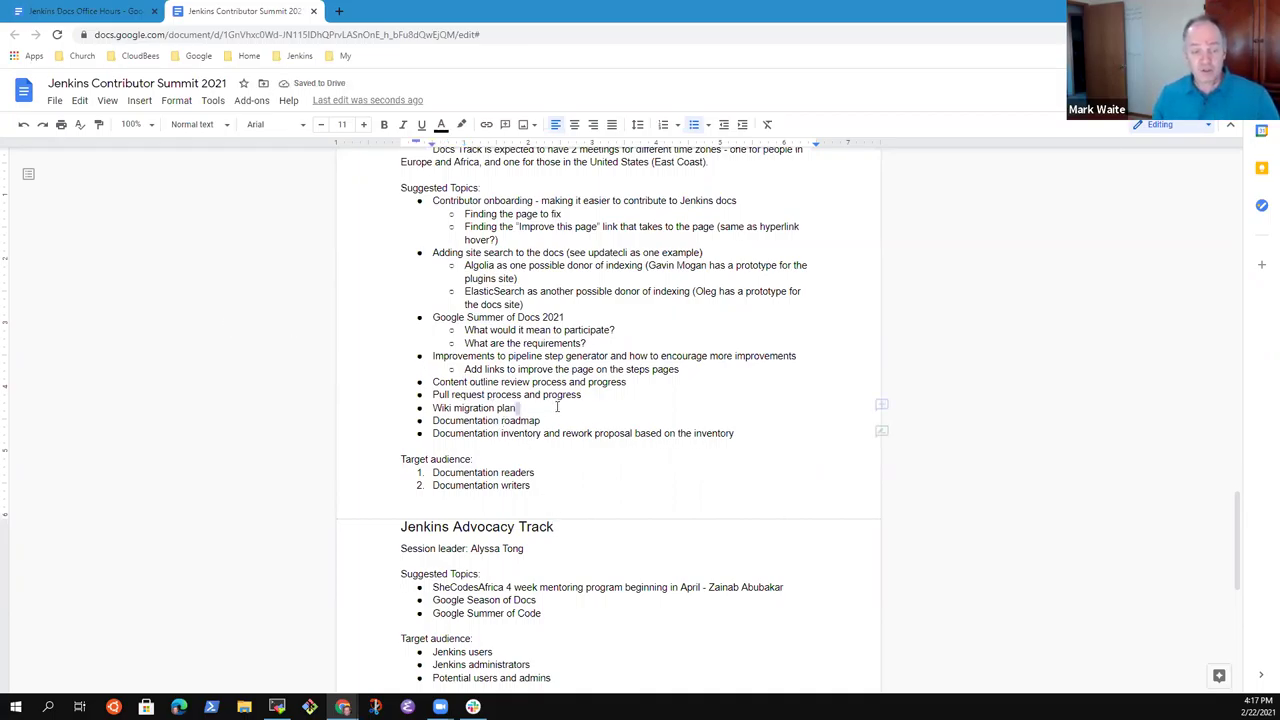
Select the Content outline review line, check the Office Hours notes, then open a new browser tab.
key("Down")
key("Down")
key("Down")
key("shift+End")
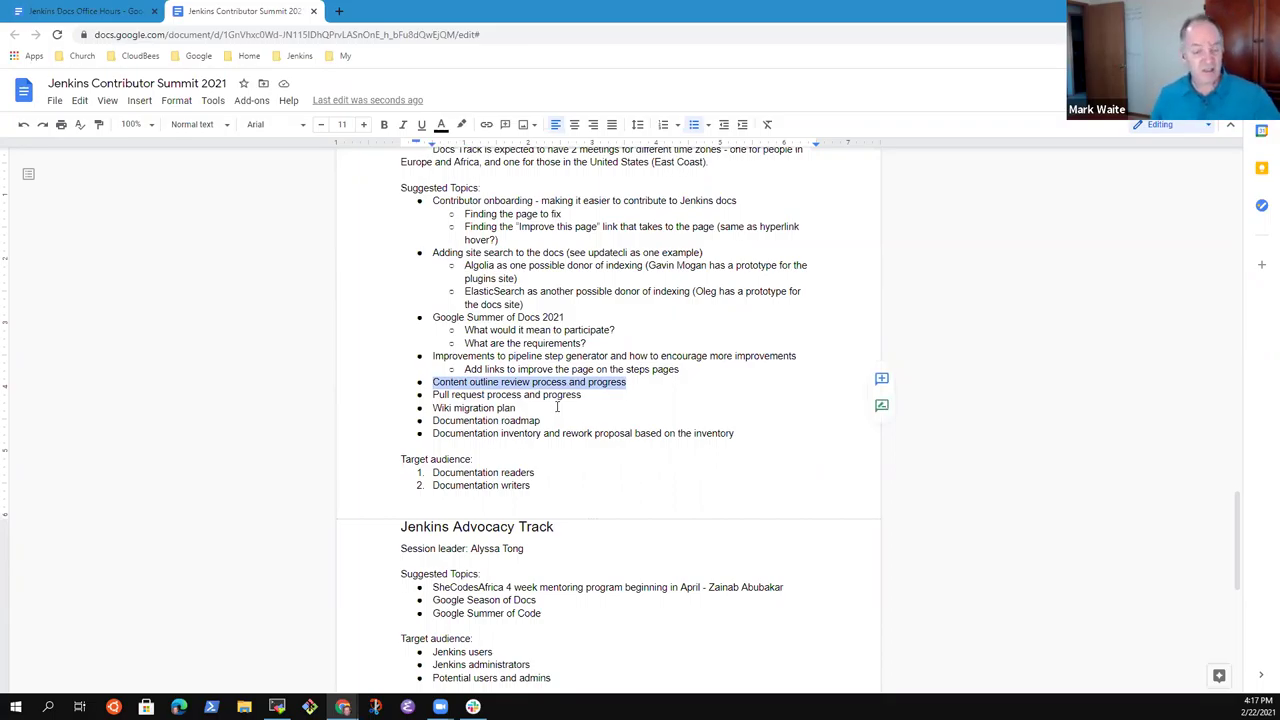
left_click(640, 389)
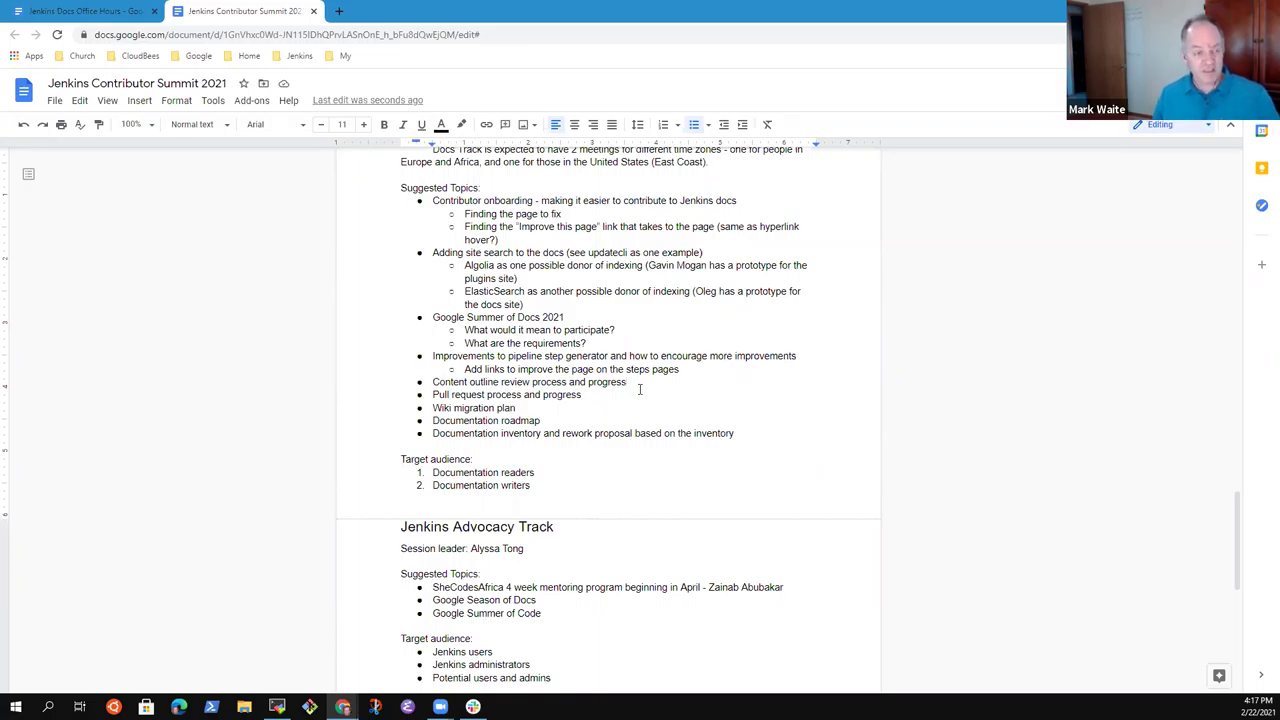
left_click(100, 10)
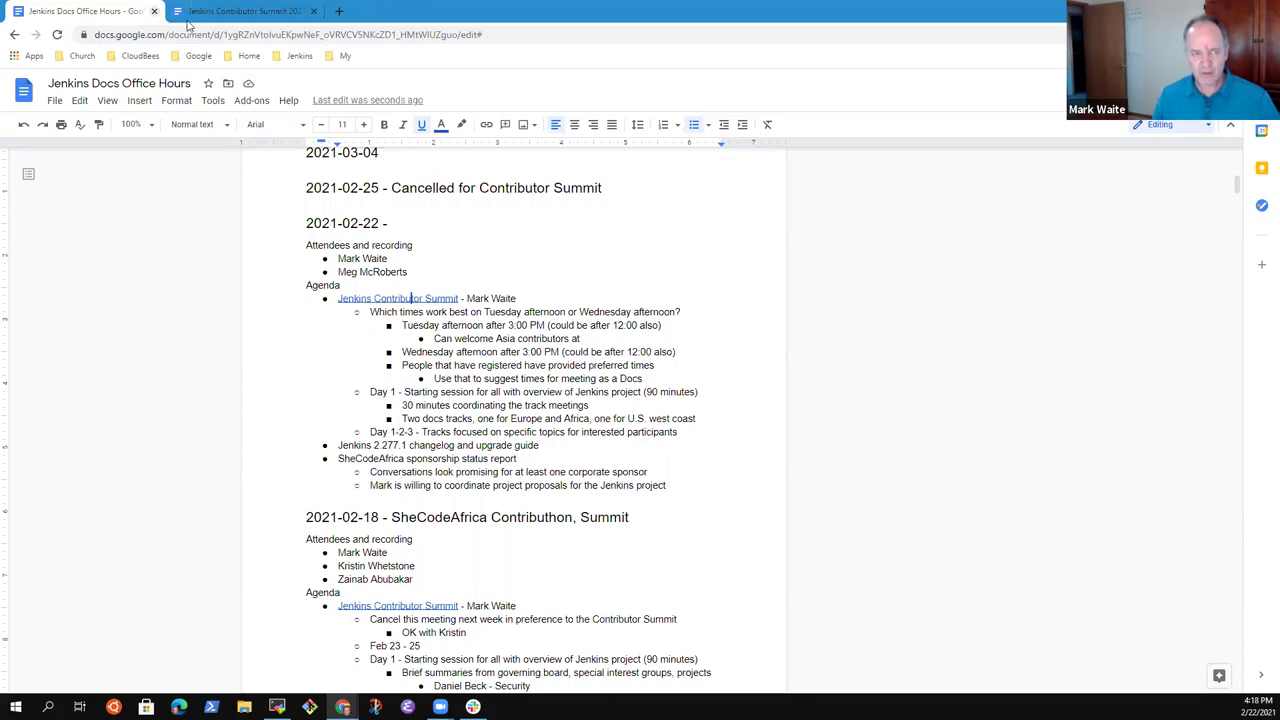
left_click(245, 11)
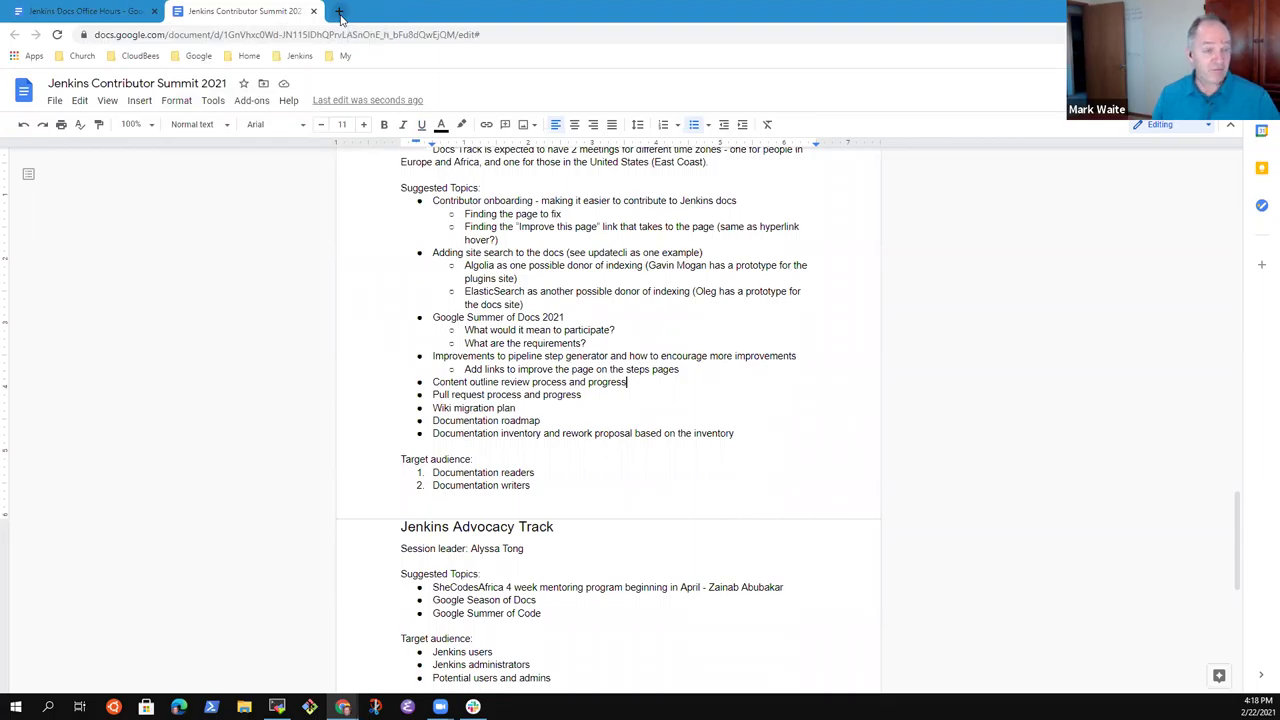
left_click(340, 12)
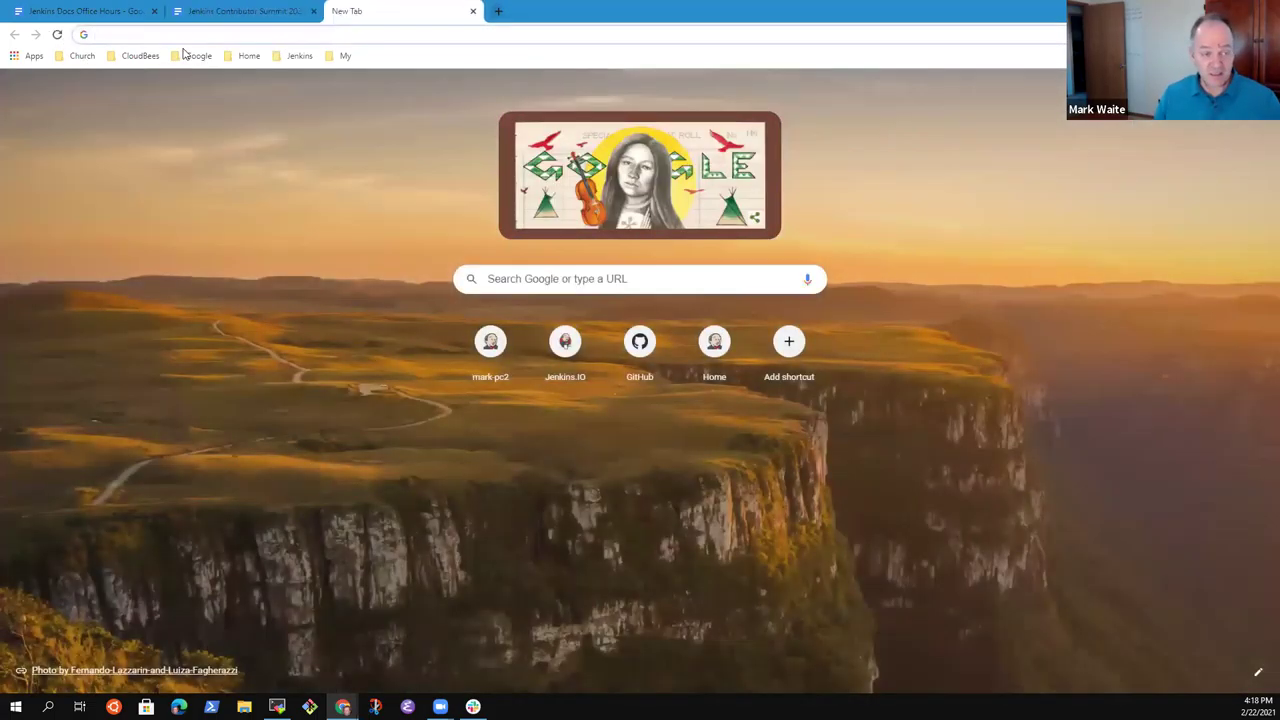
Go to jamboard.google, open the _Expectations jam, then return to the Office Hours notes.
left_click(188, 36)
type("jamb")
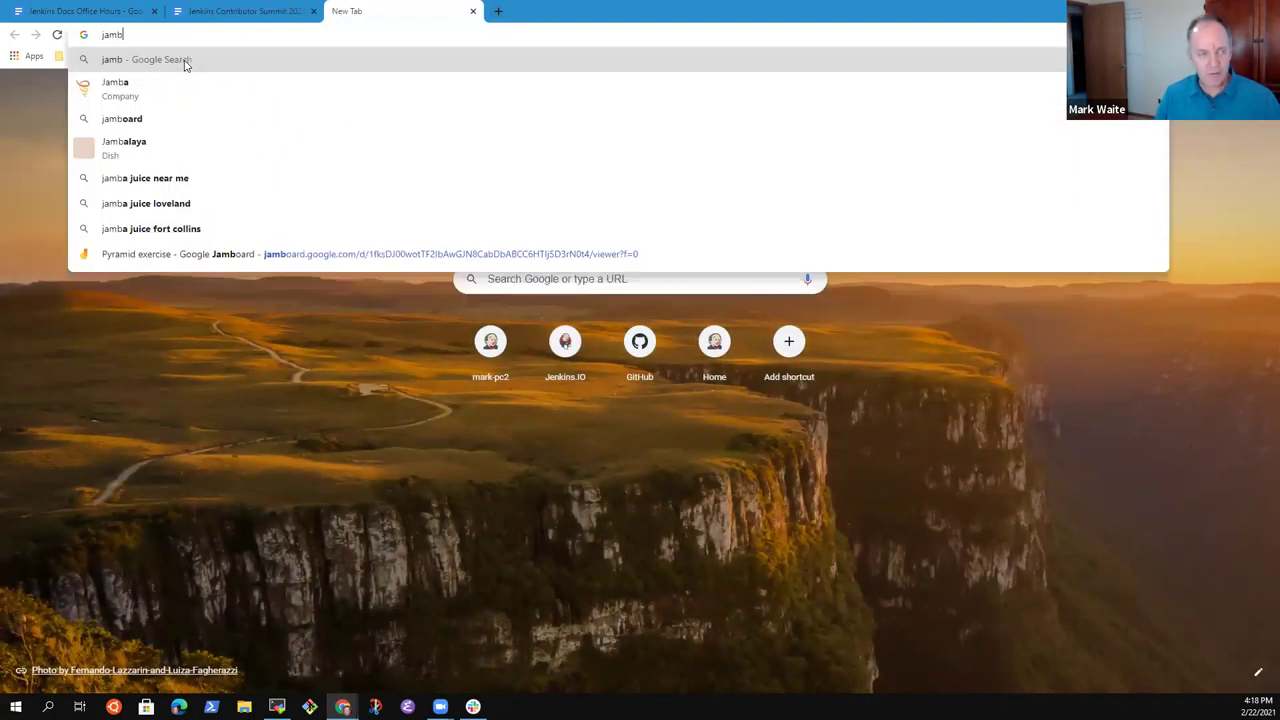
type("oard.google.com")
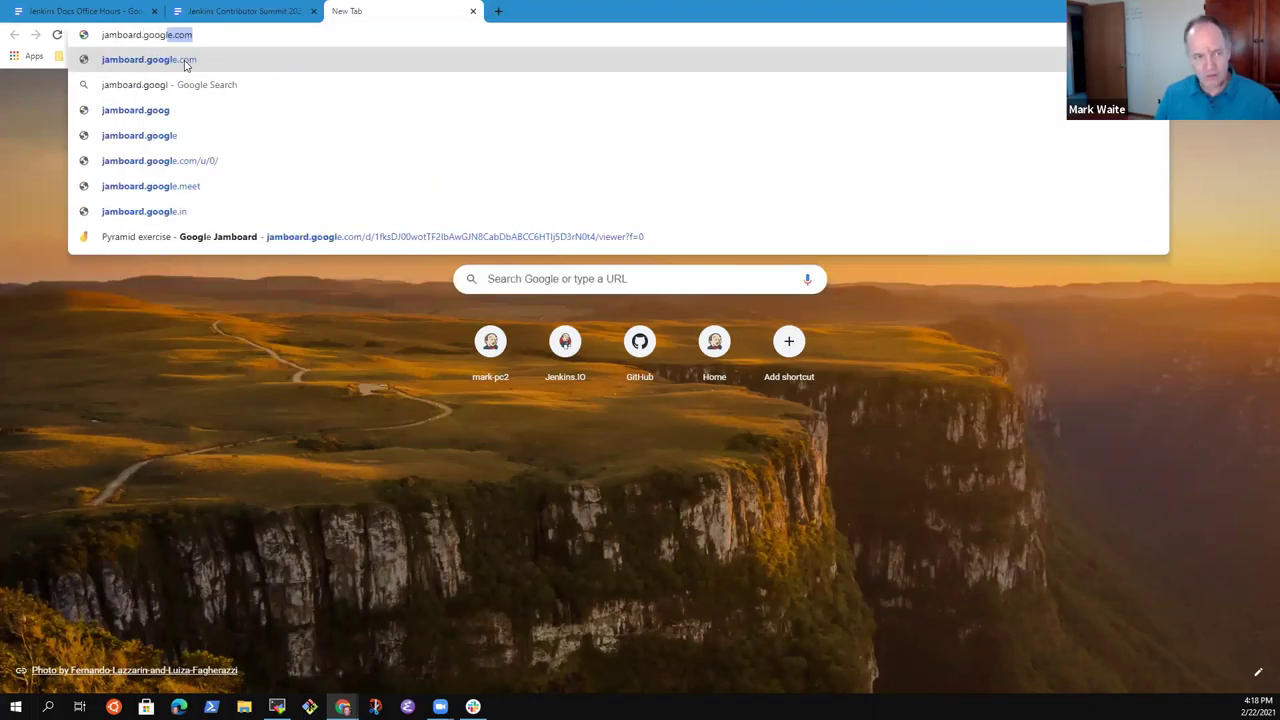
key("Return")
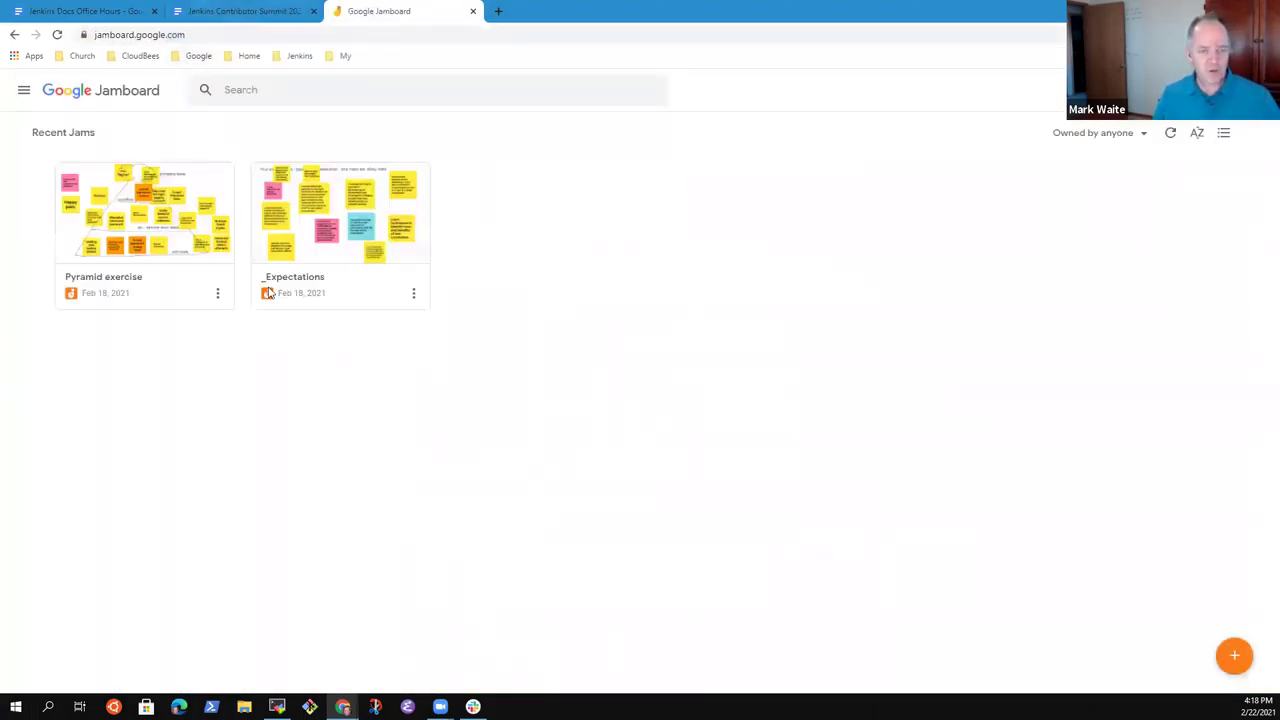
left_click(383, 221)
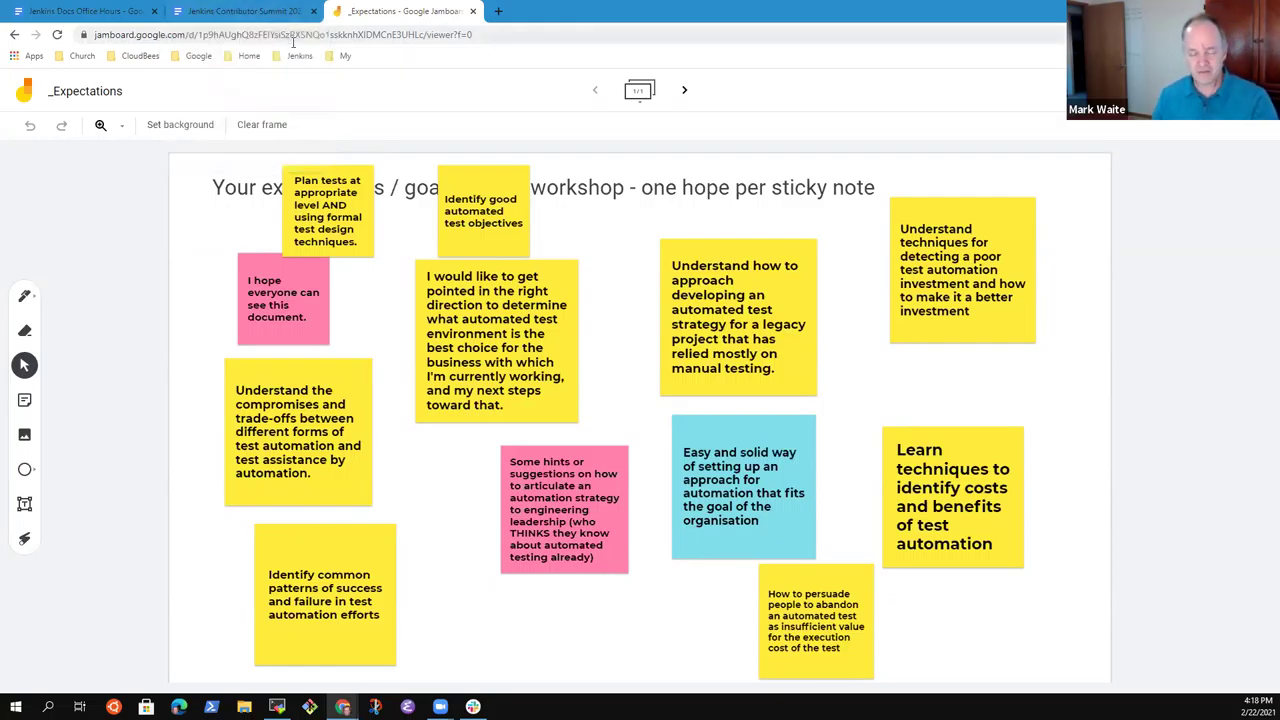
left_click(228, 12)
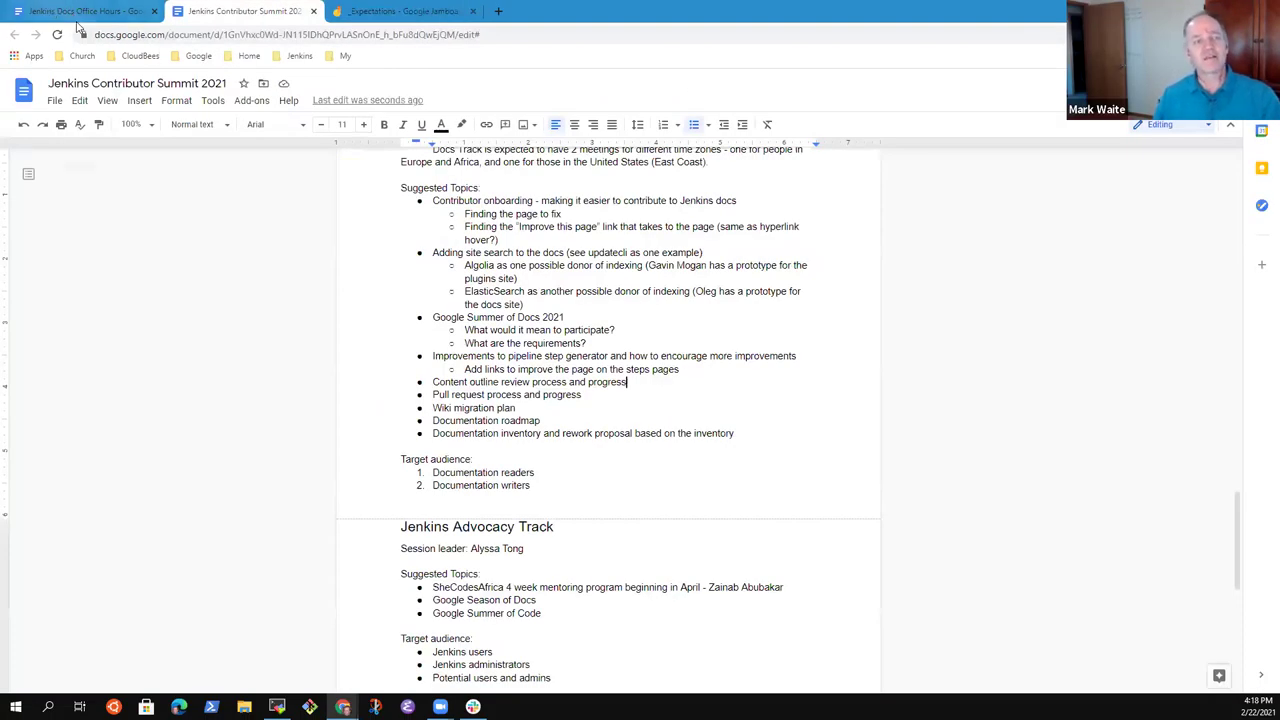
left_click(90, 13)
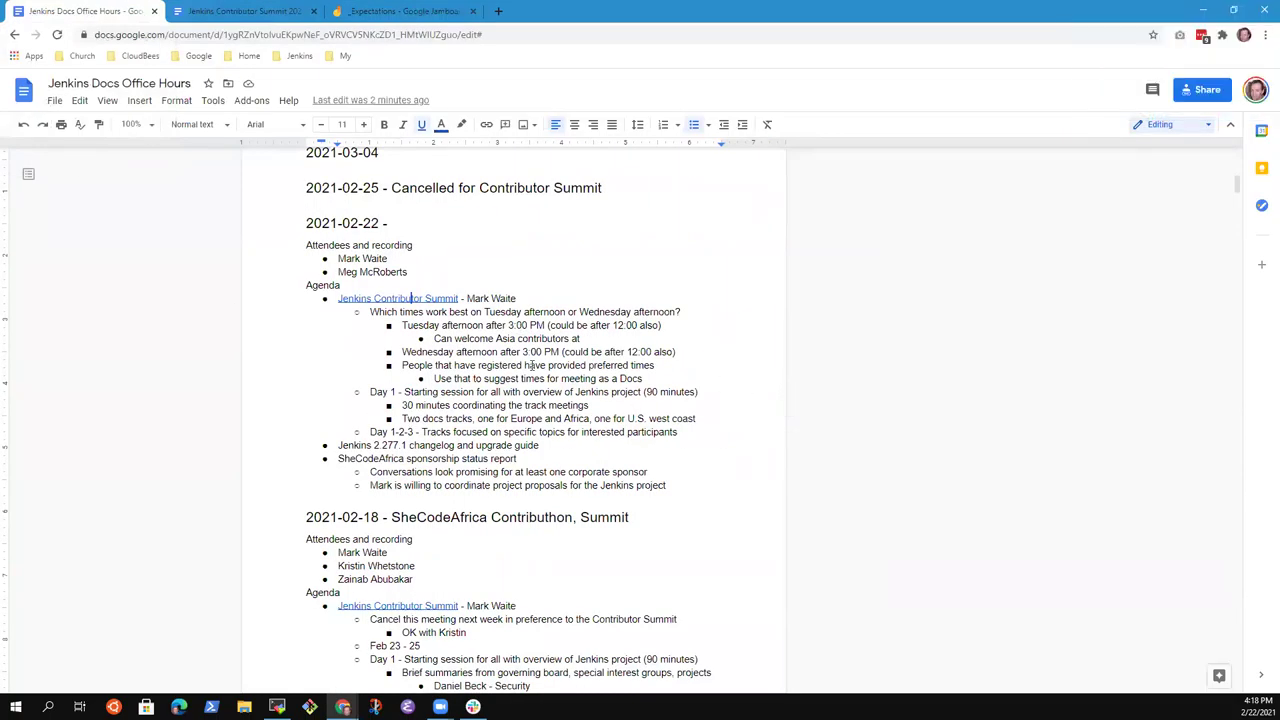
left_click(512, 352)
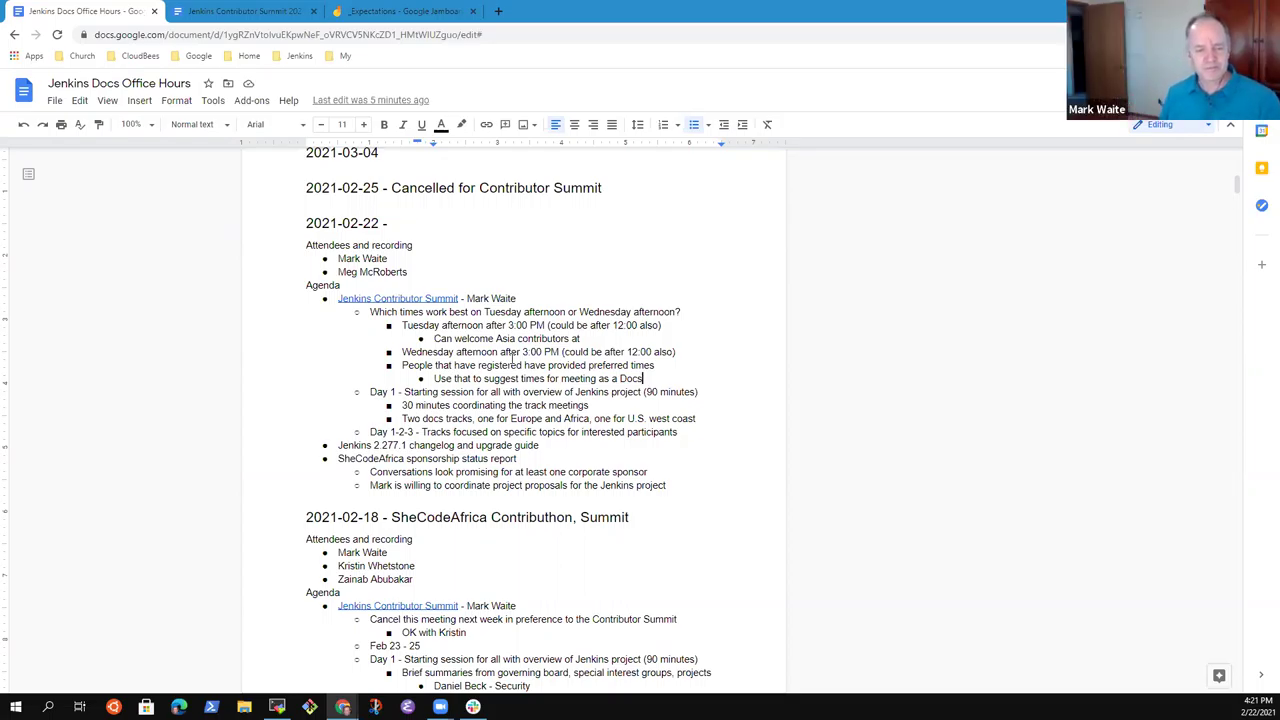
Add the nested note 'Willing to host an Asia and Australia session also' below the west coast tracks line.
left_click(541, 445)
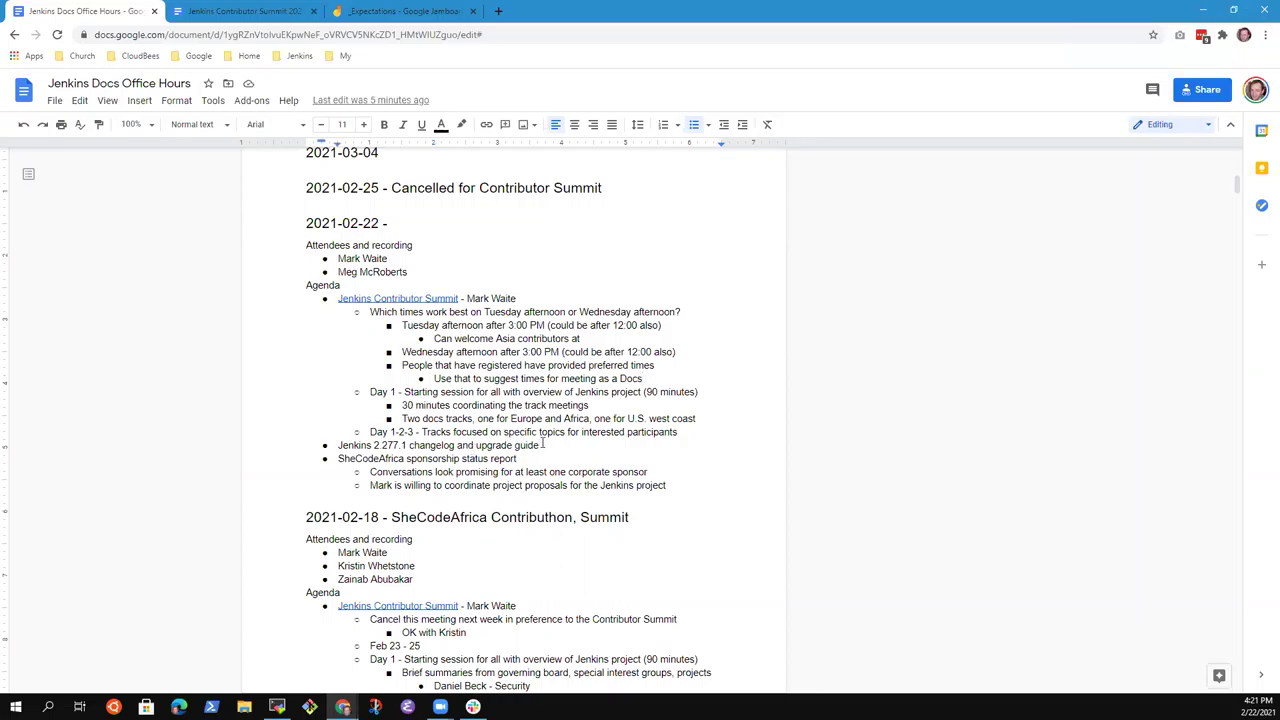
key("Up")
key("Up")
key("End")
key("Return")
key("Tab")
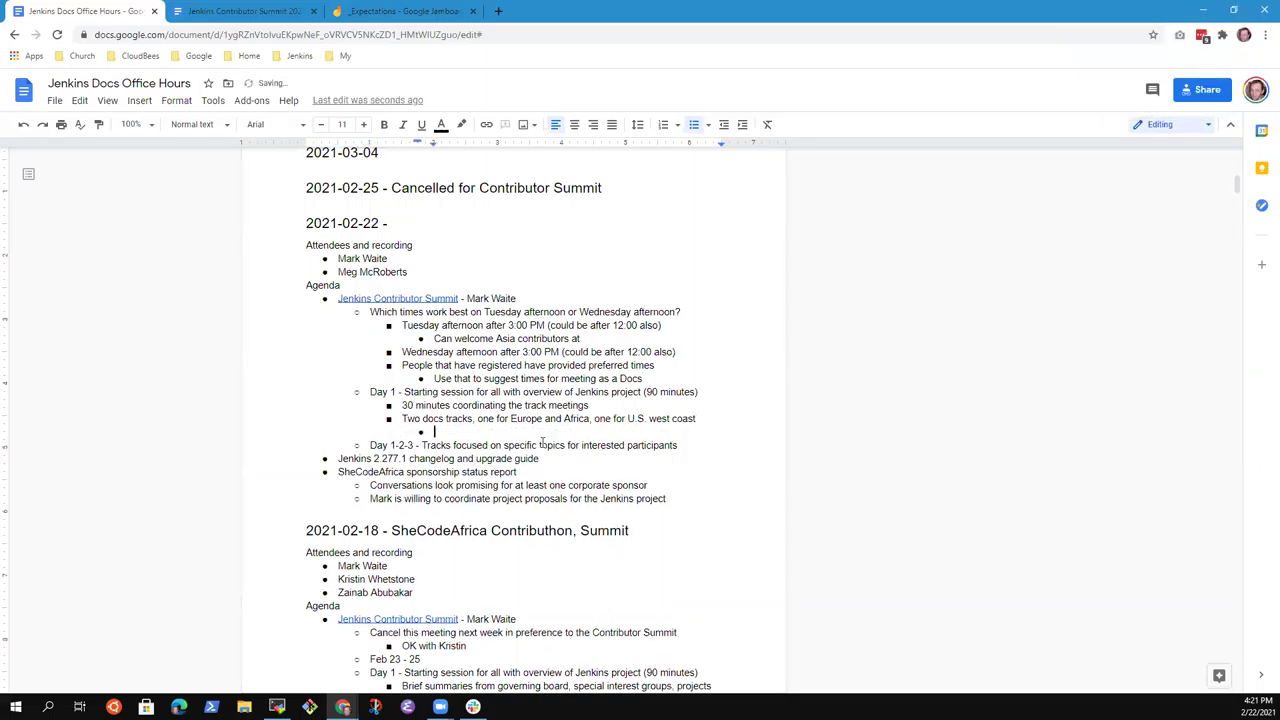
type("Willing to host a")
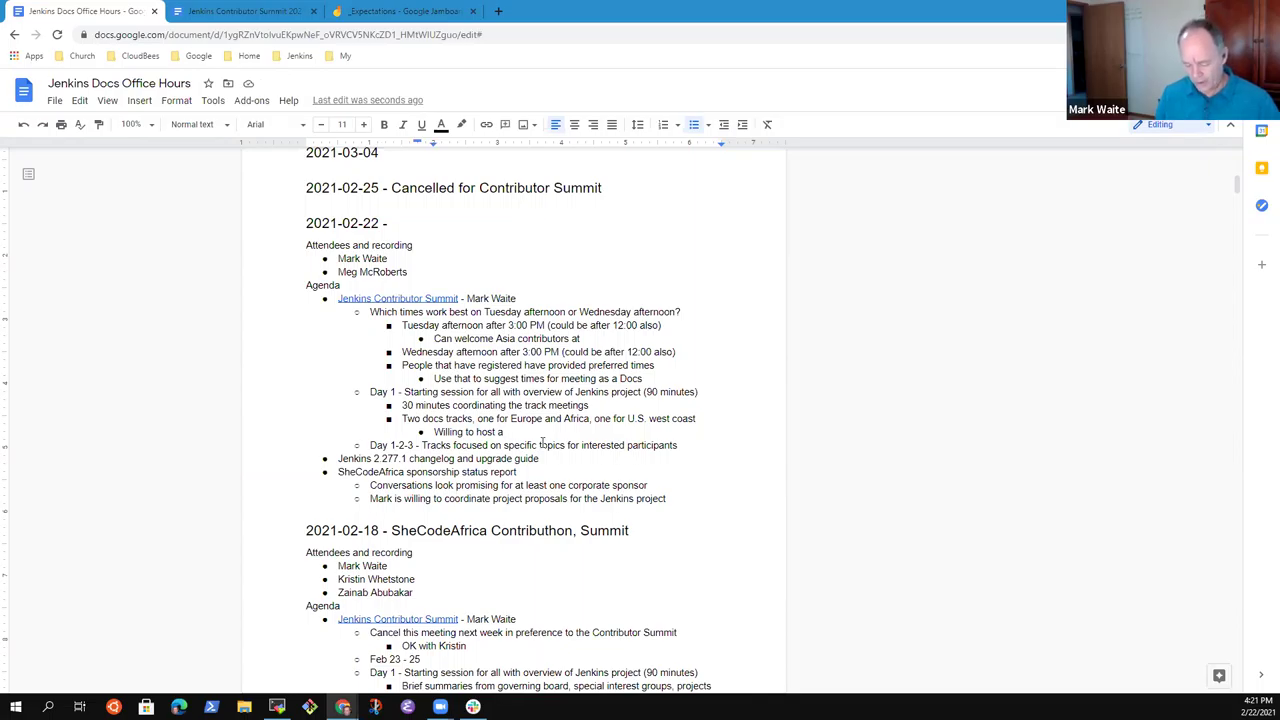
type("an")
key("BackSpace")
key("BackSpace")
key("BackSpace")
key("BackSpace")
key("BackSpace")
type("an Asia")
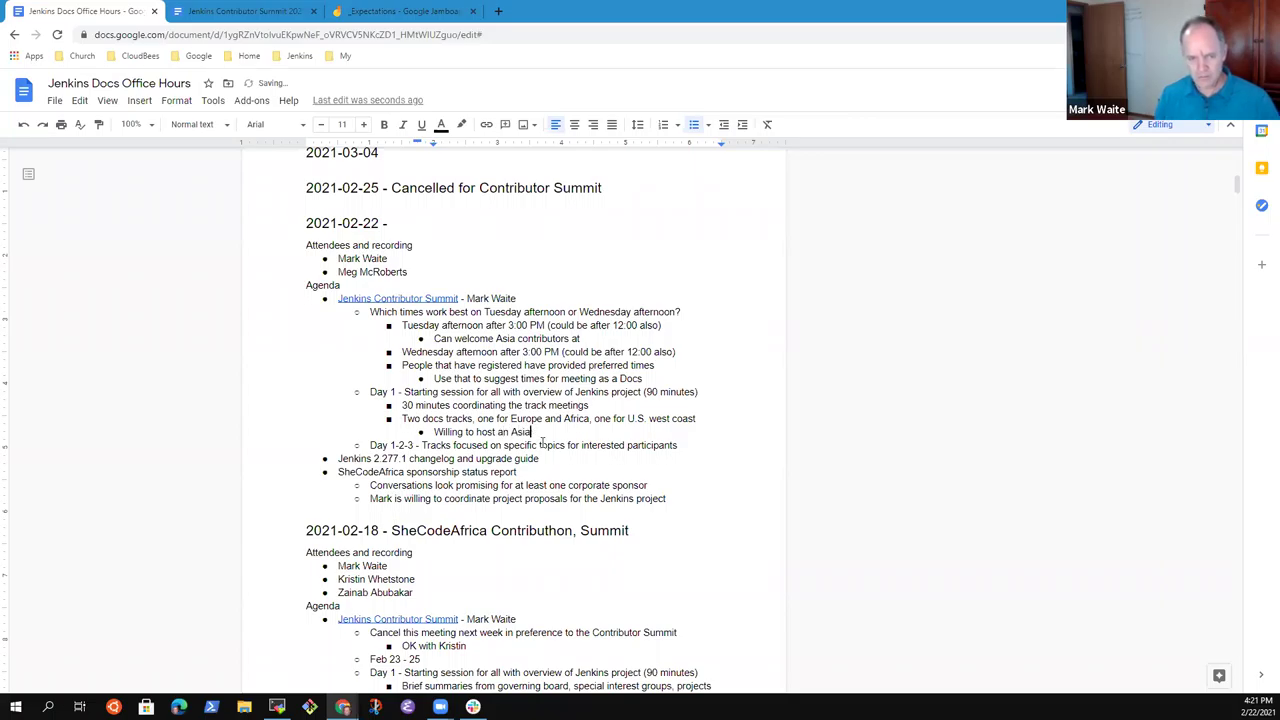
type(" and Australia")
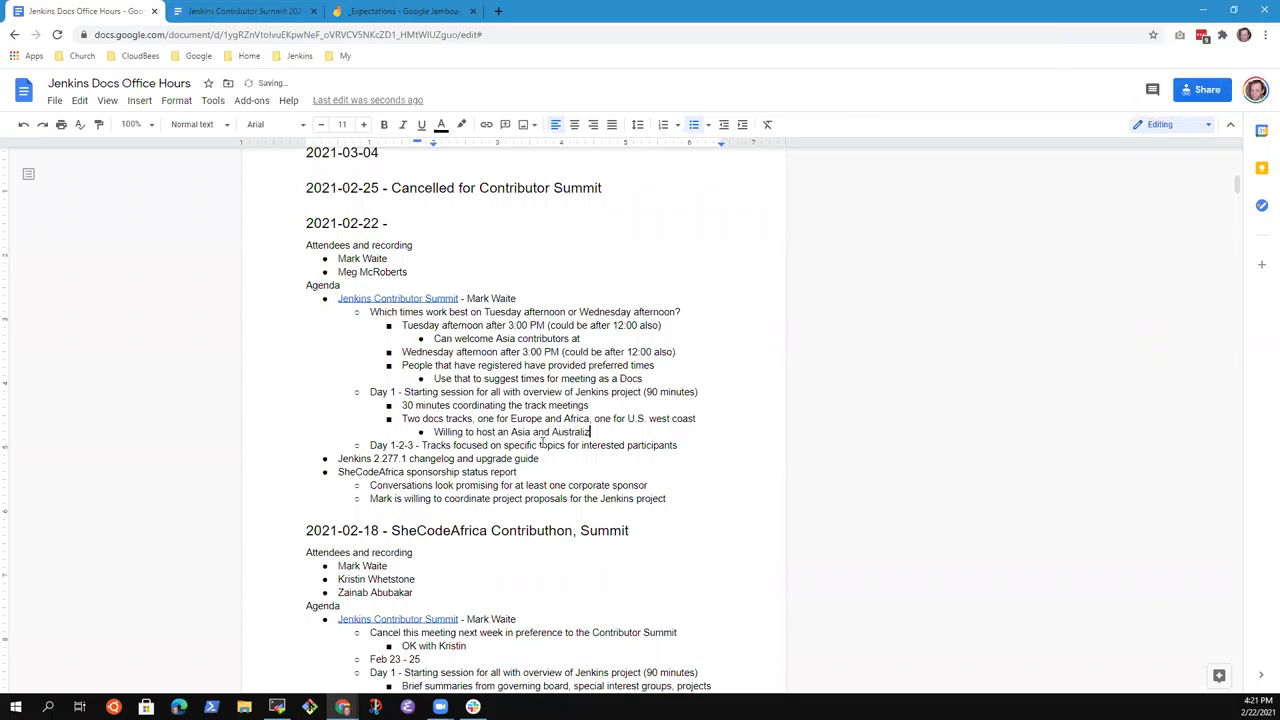
key("BackSpace")
type("a session also")
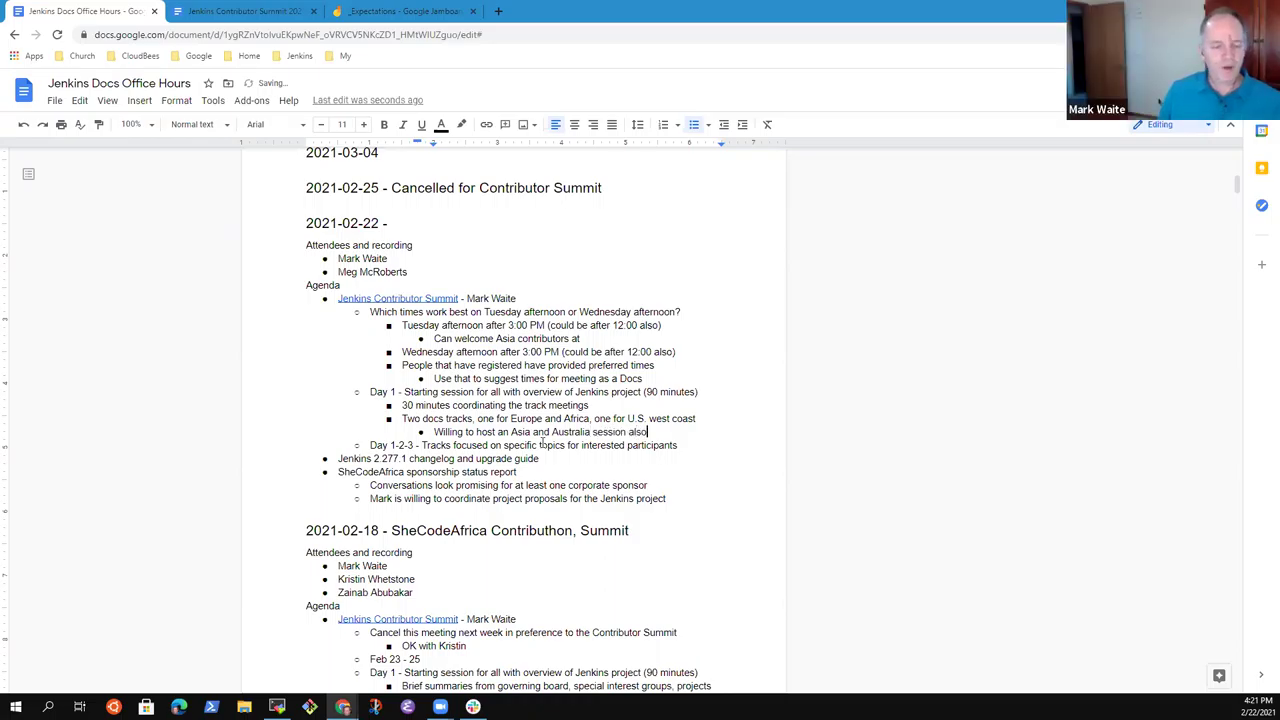
key("Up")
key("Up")
key("Up")
key("Up")
key("Up")
key("Up")
key("Up")
key("Up")
key("Up")
key("Up")
key("shift+Home")
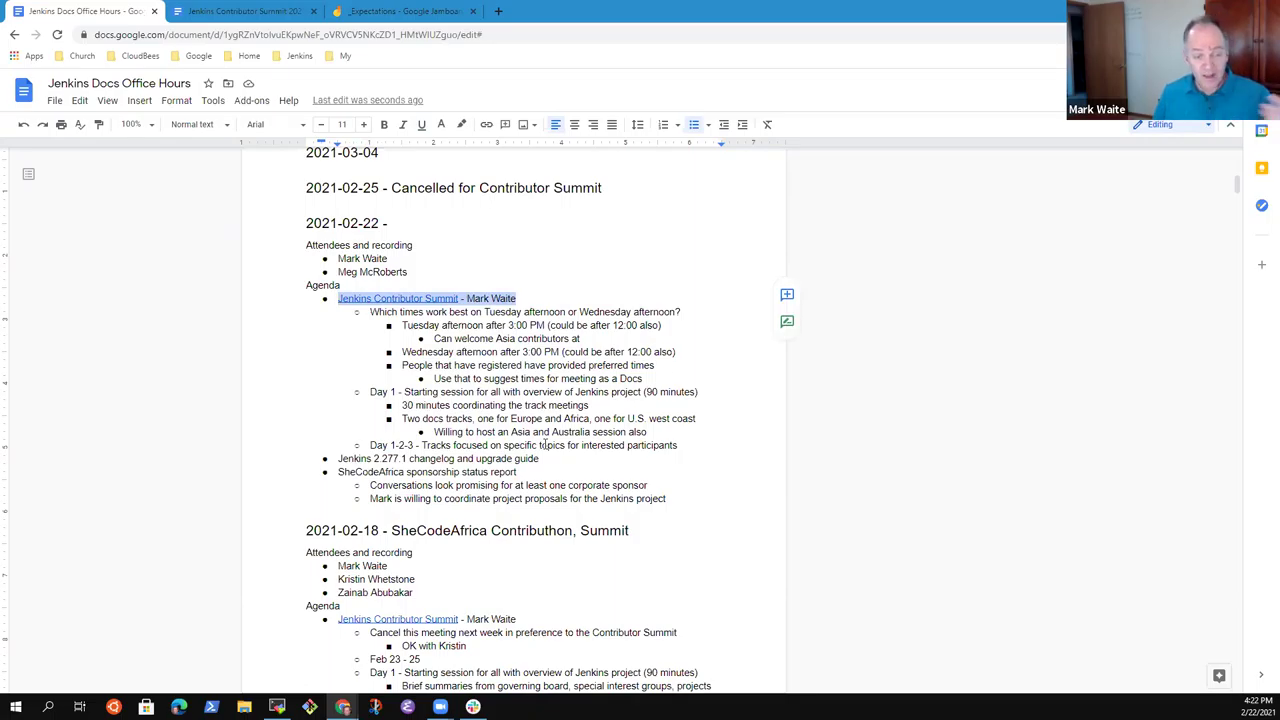
Deselect the Jenkins Contributor Summit agenda line.
left_click(510, 311)
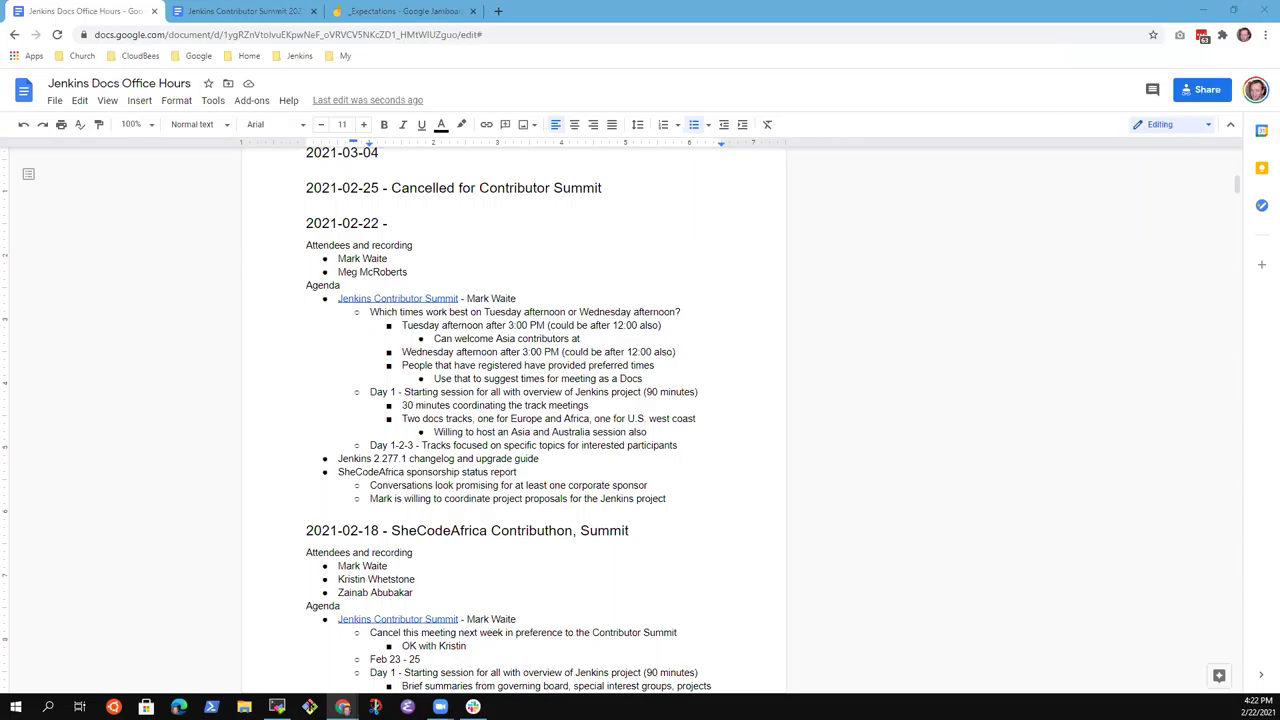
Switch to the Contributor Summit deck, view slides 2–4, then open slide 29, Jenkins Documentation SIG.
left_click(420, 298, "ctrl")
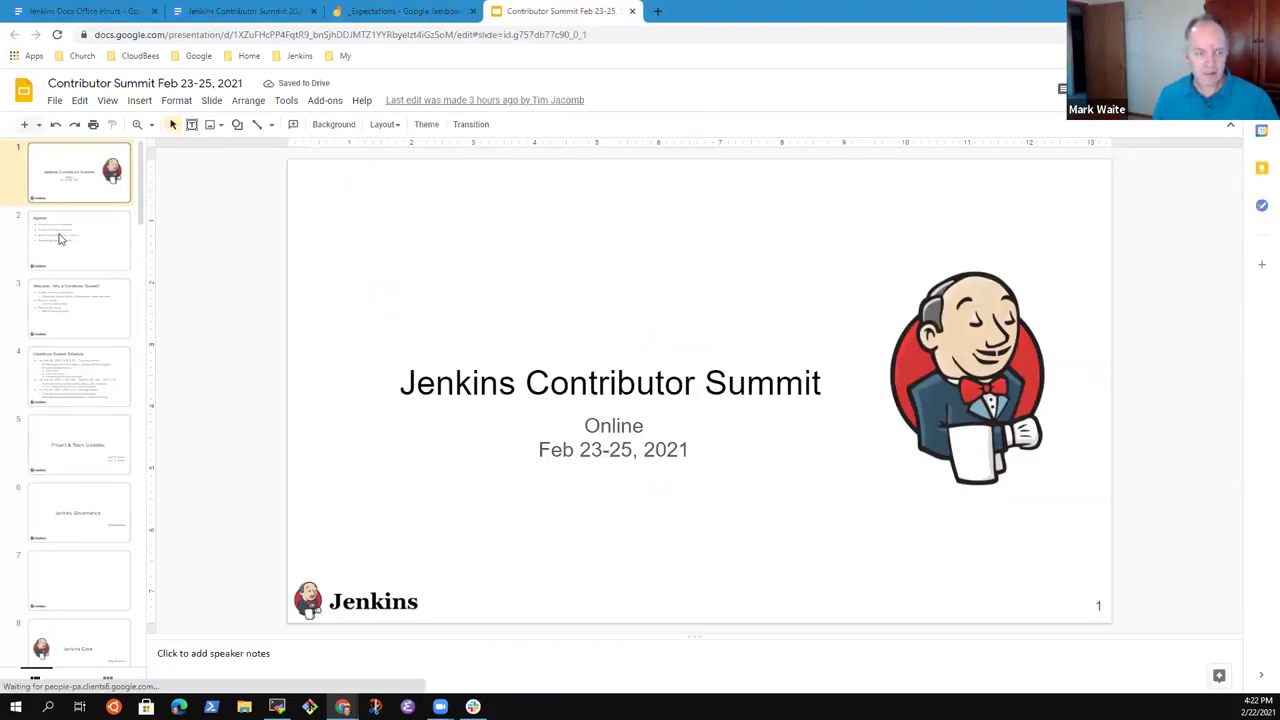
left_click(80, 263)
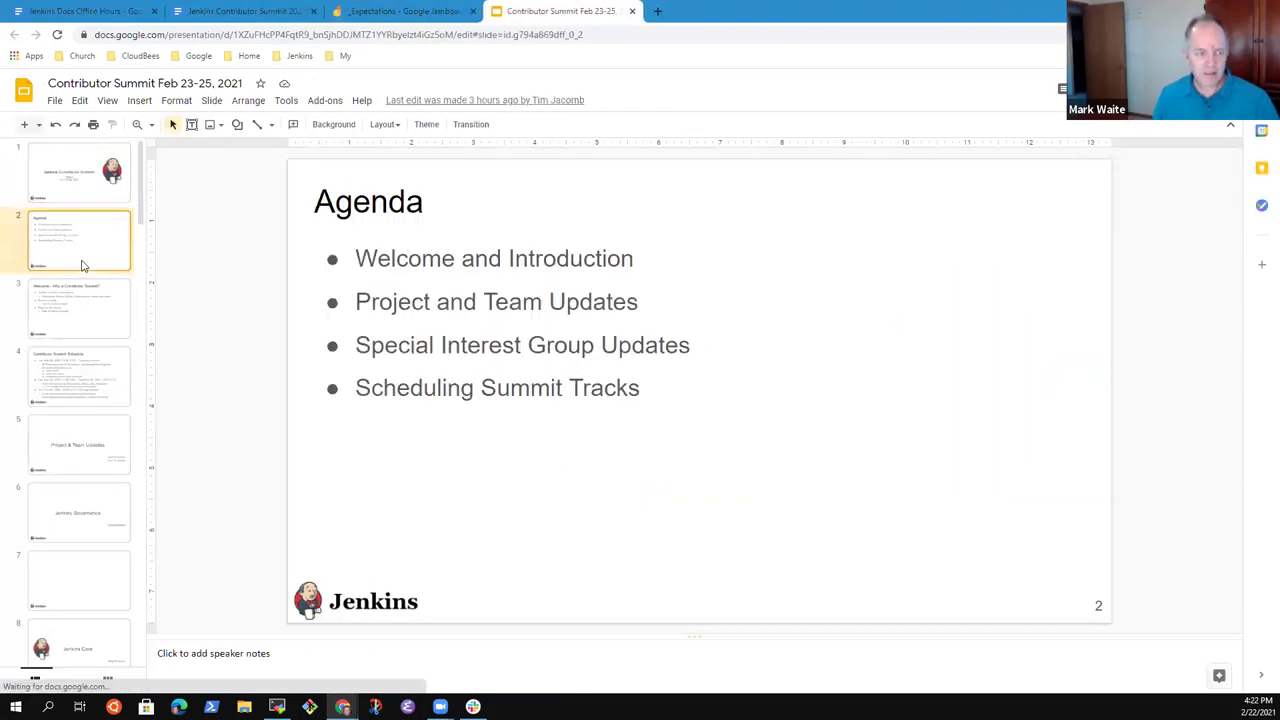
left_click(44, 336)
left_click(90, 386)
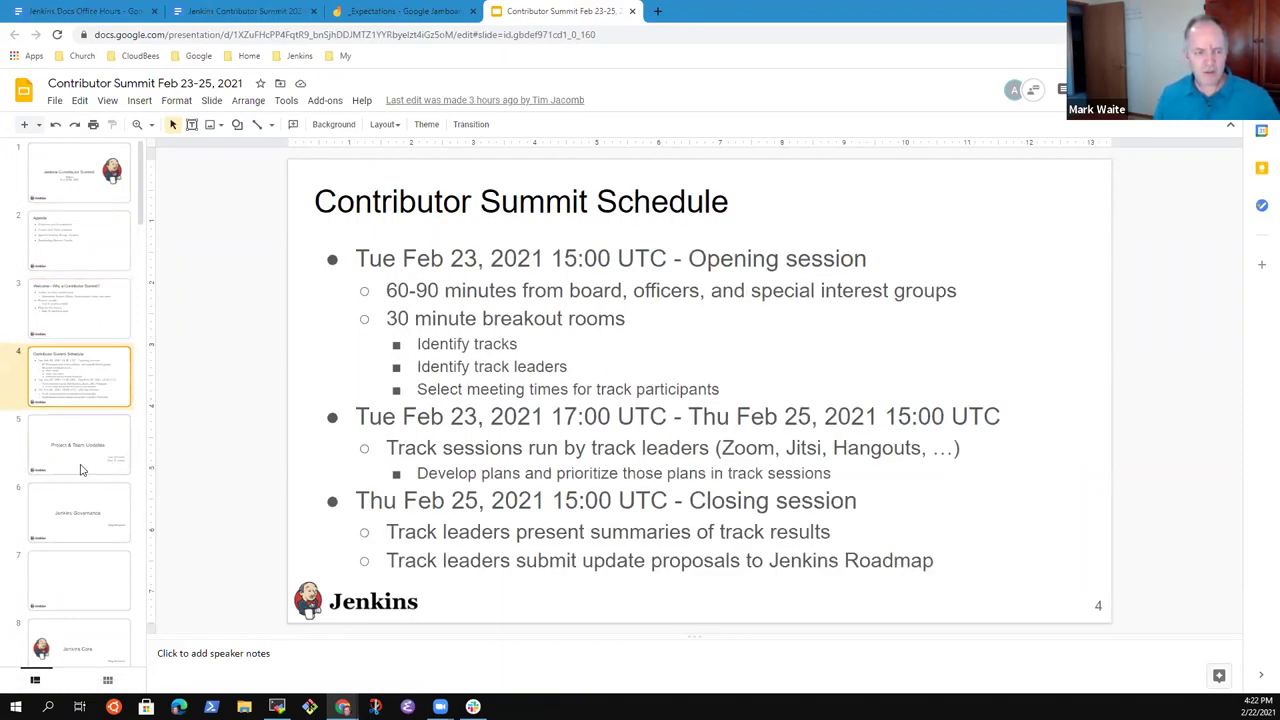
scroll(82, 468, "down", 5)
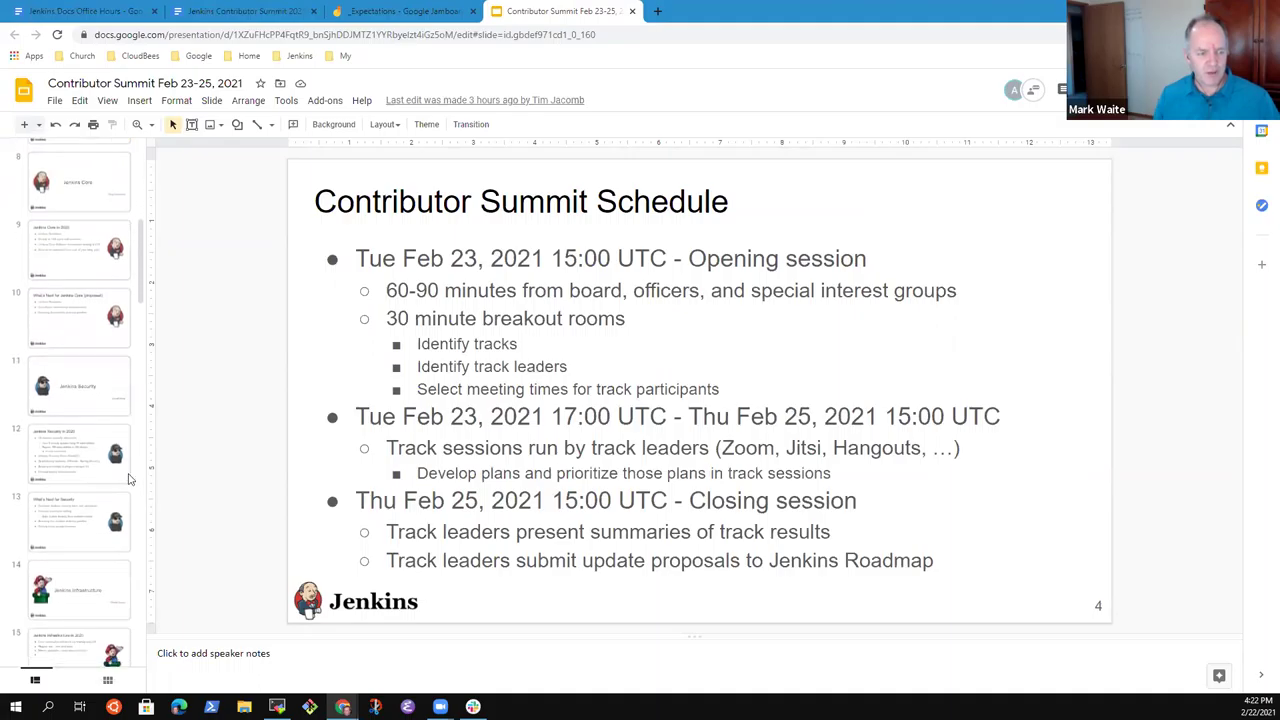
scroll(76, 416, "down", 5)
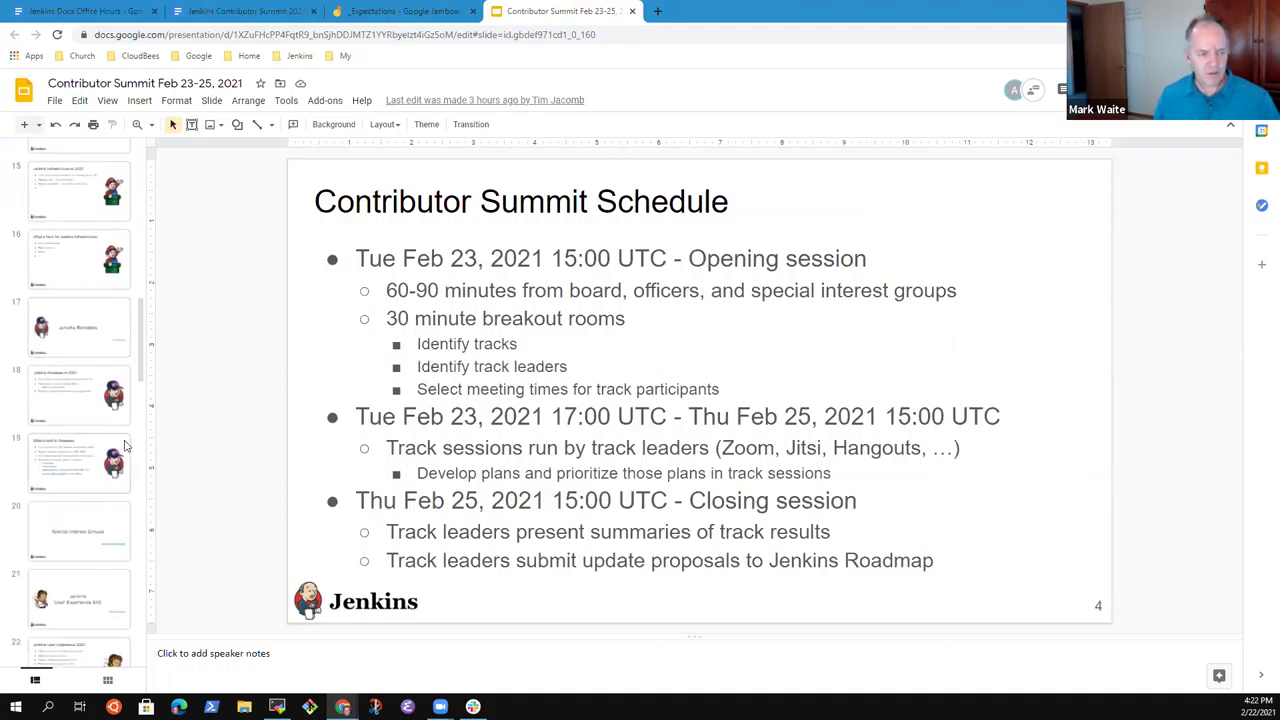
scroll(100, 390, "down", 3)
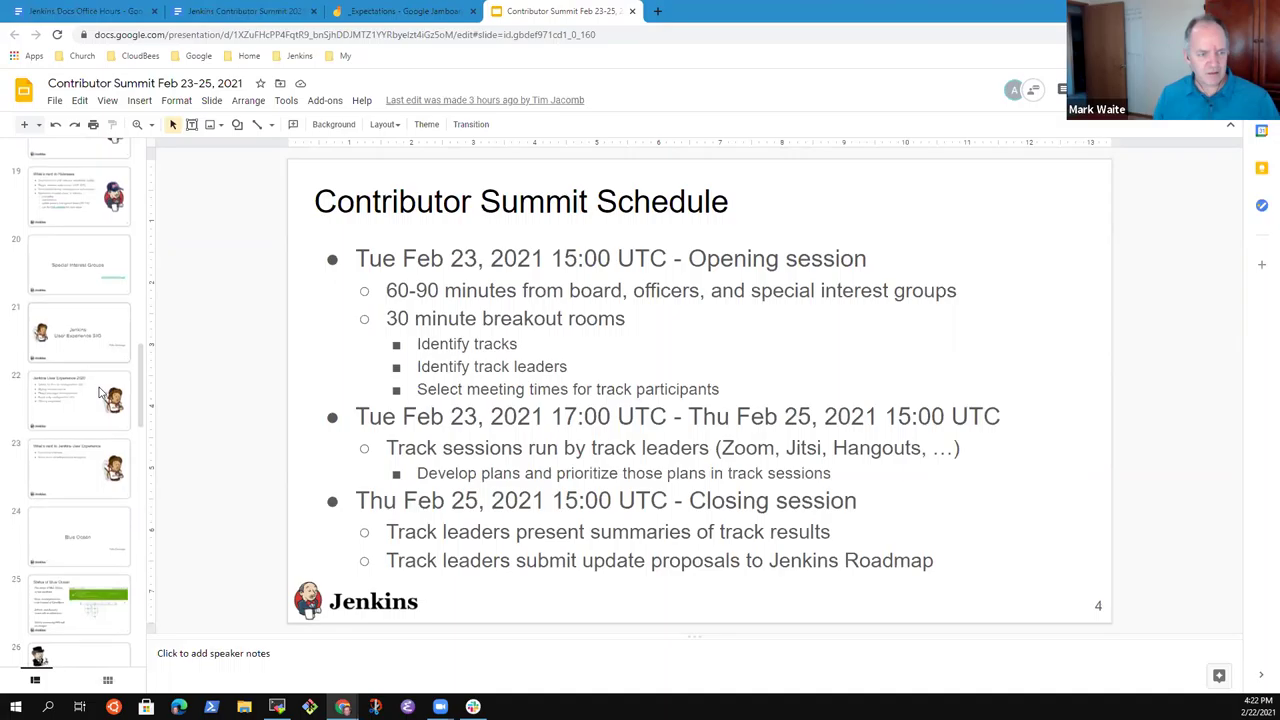
scroll(98, 350, "down", 3)
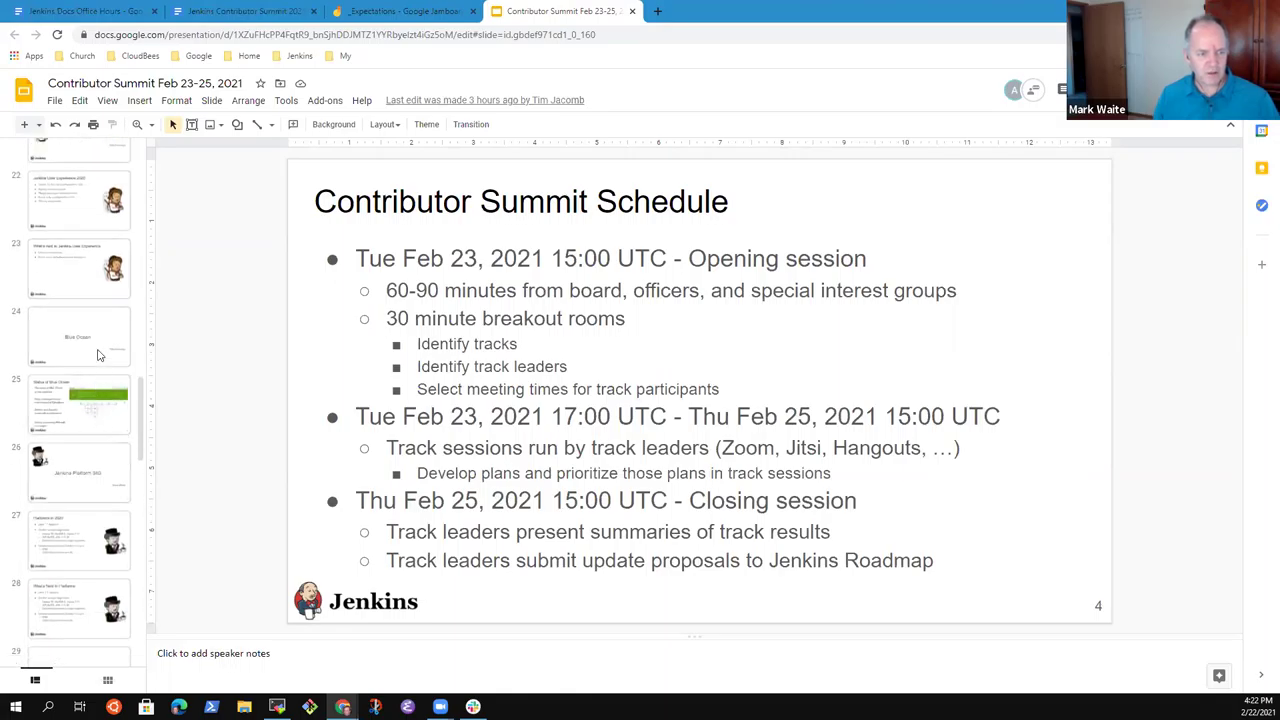
scroll(90, 340, "down", 4)
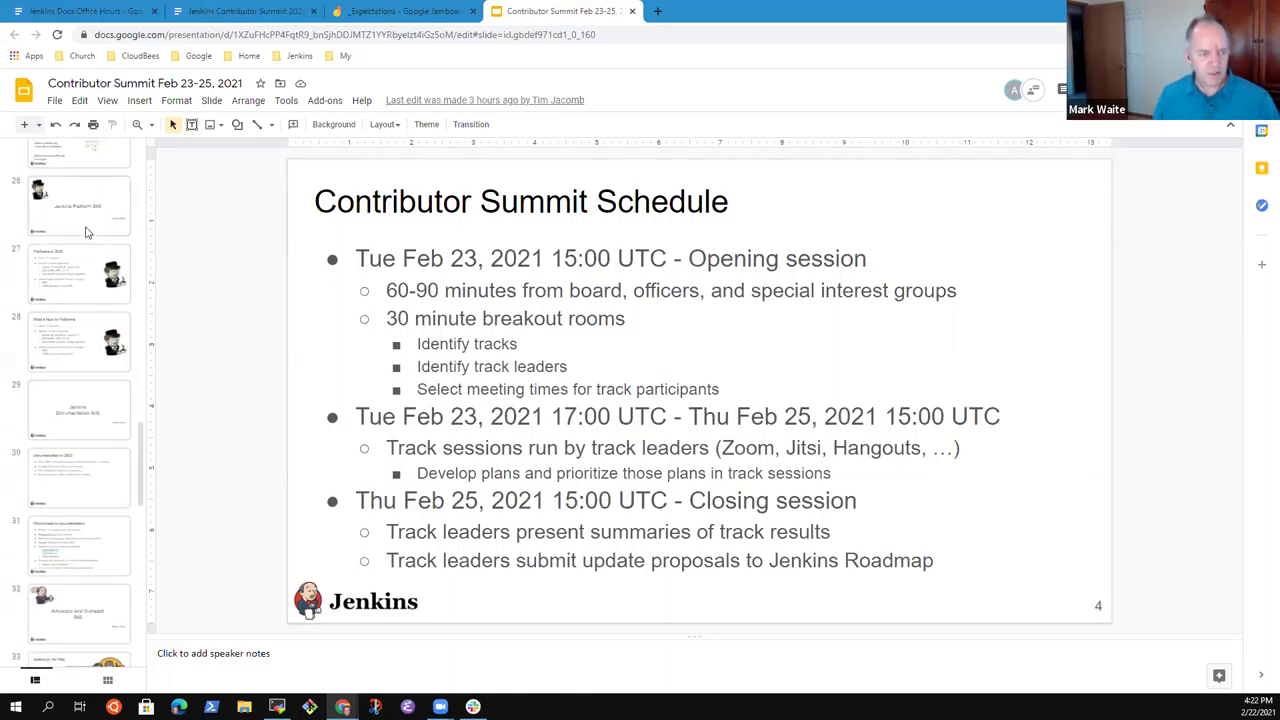
left_click(100, 418)
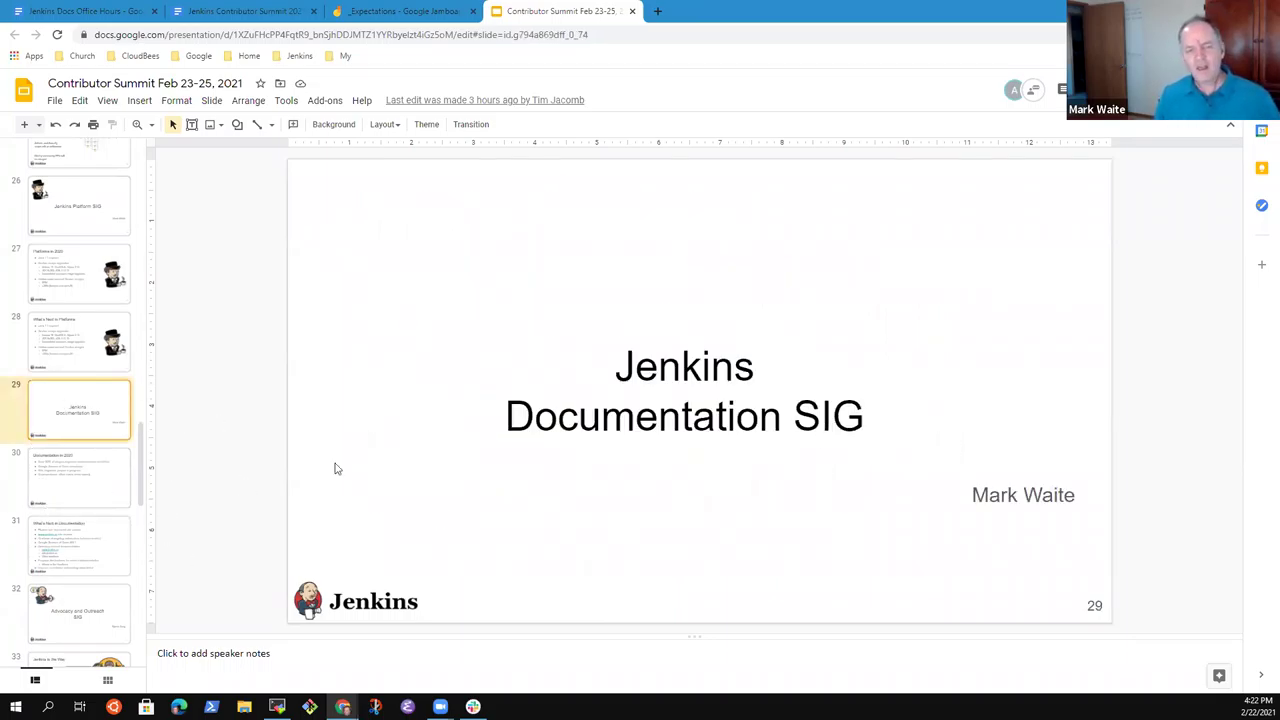
In a new tab, open the jenkins.io Artwork page from the Jenkins bookmark and About menu.
left_click(658, 12)
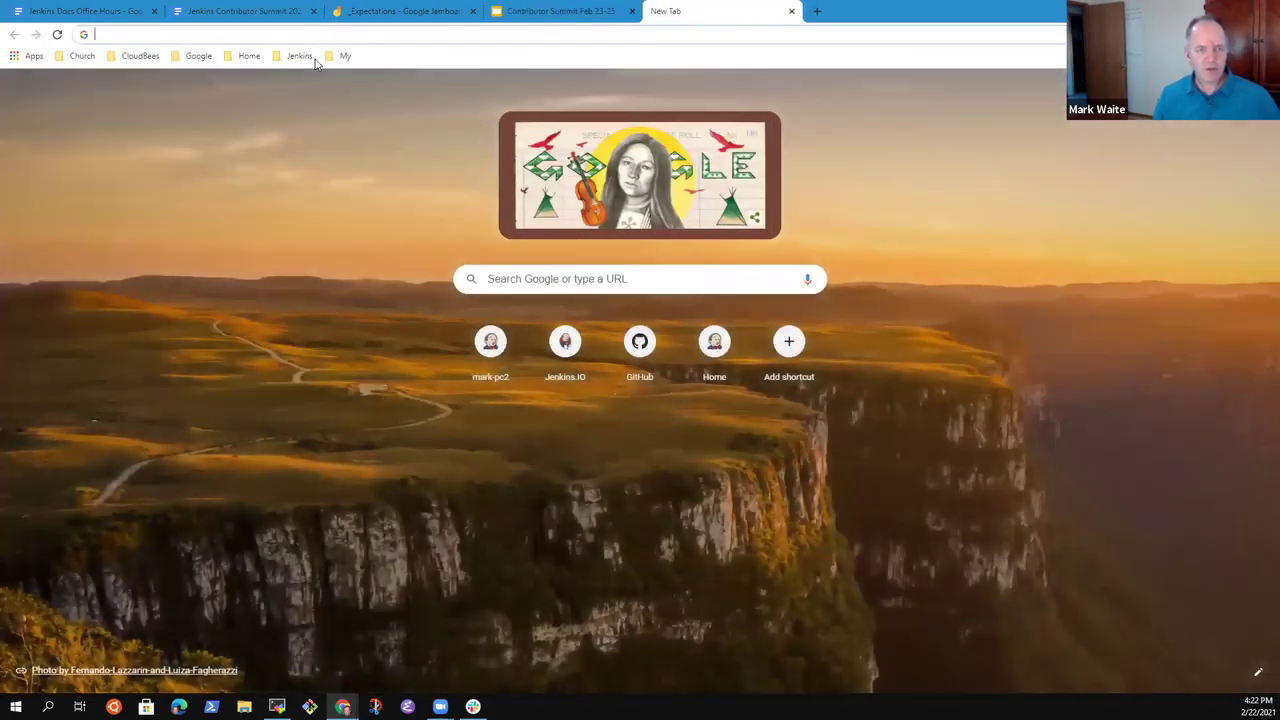
left_click(302, 56)
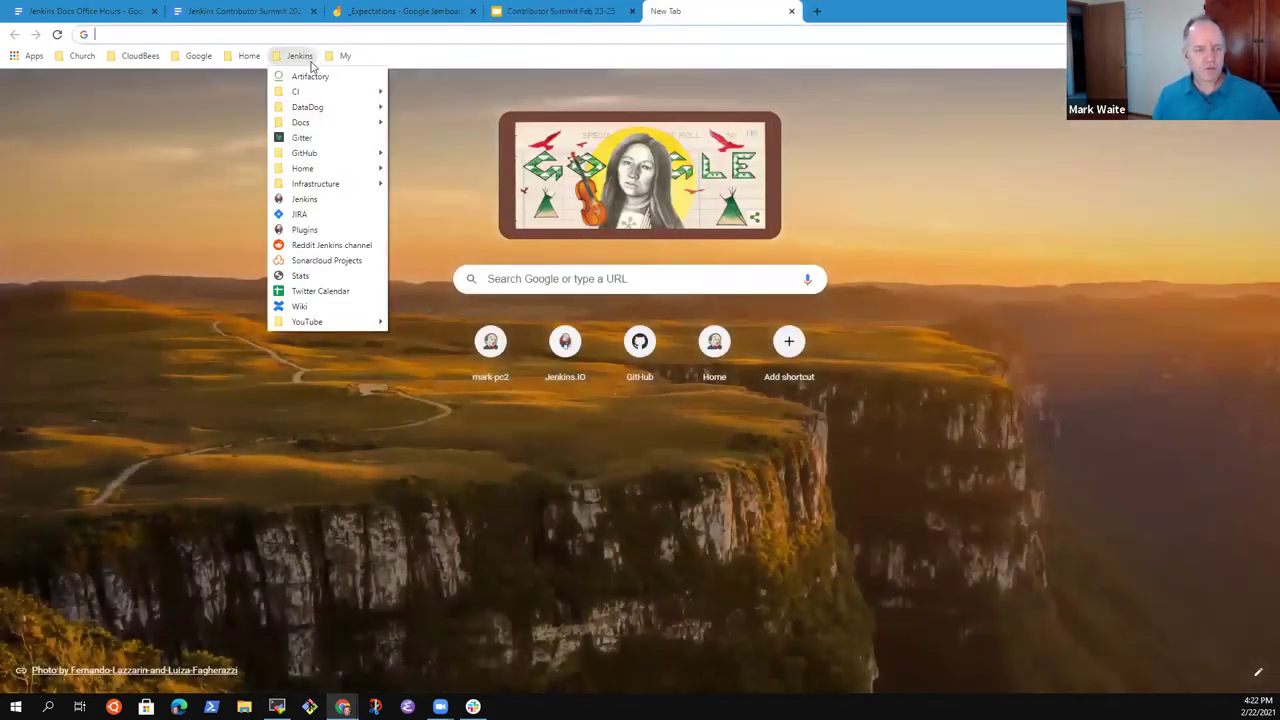
left_click(298, 202)
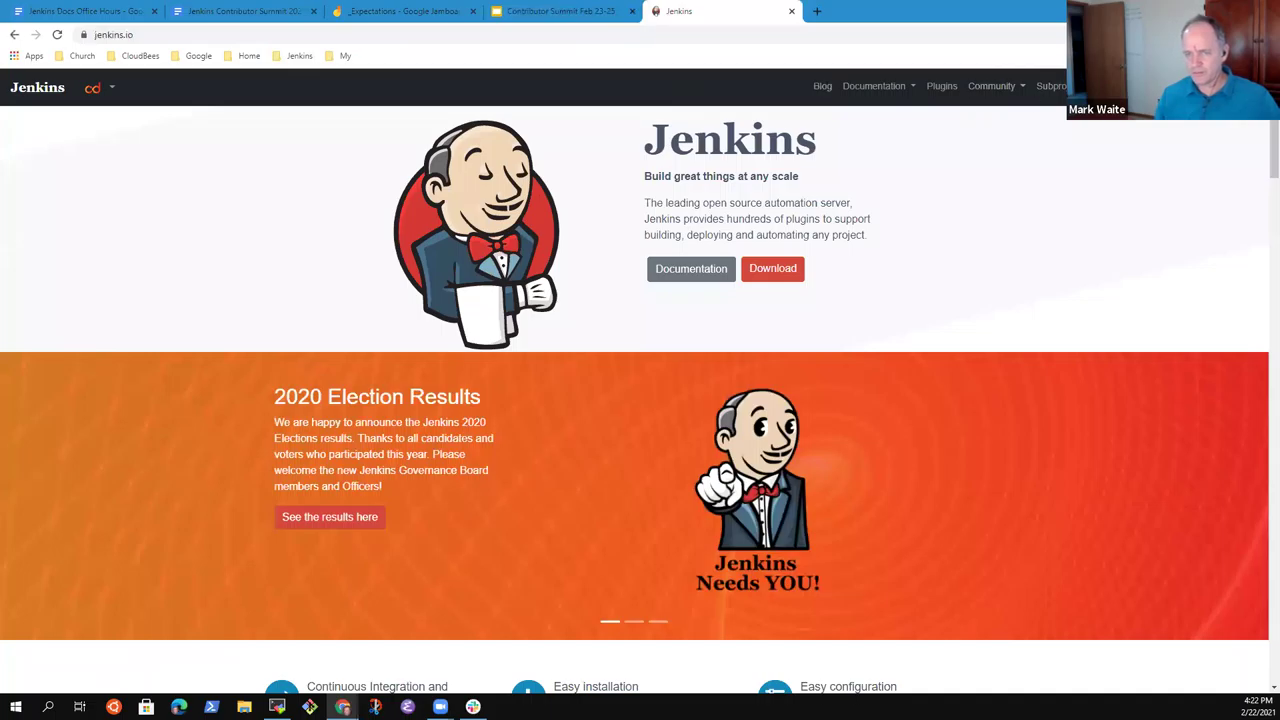
left_click(1125, 86)
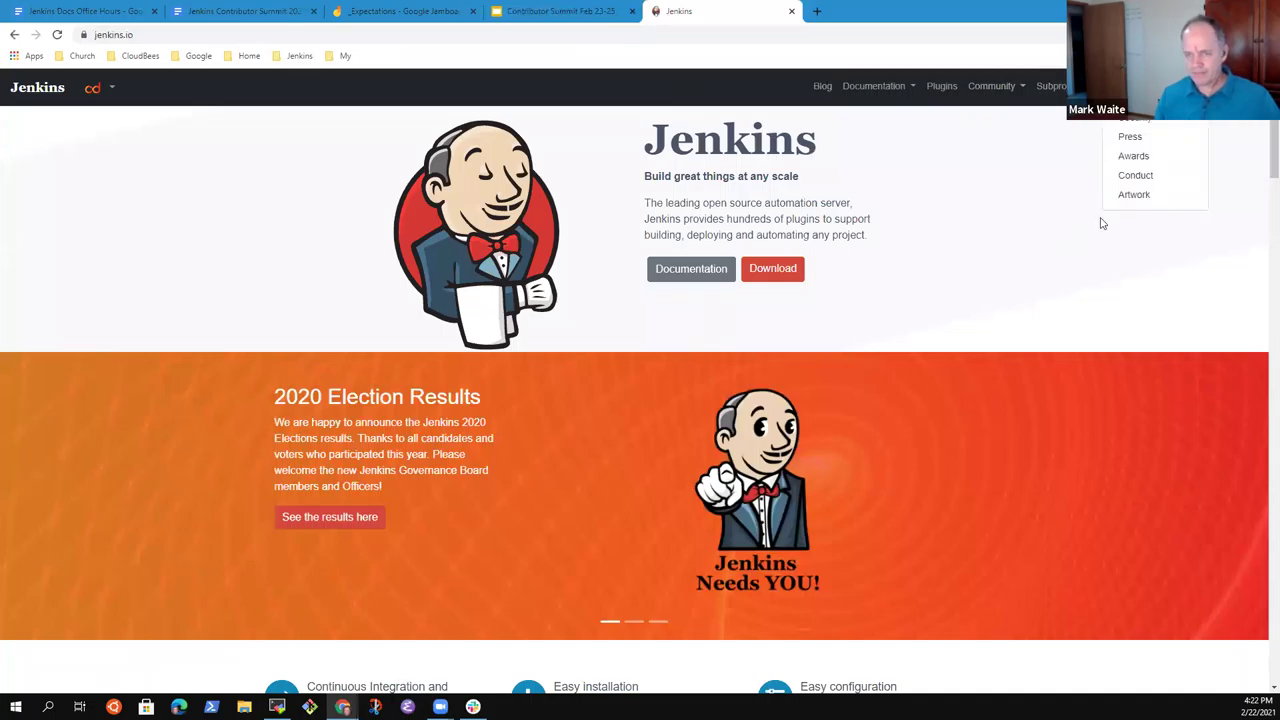
left_click(1148, 196)
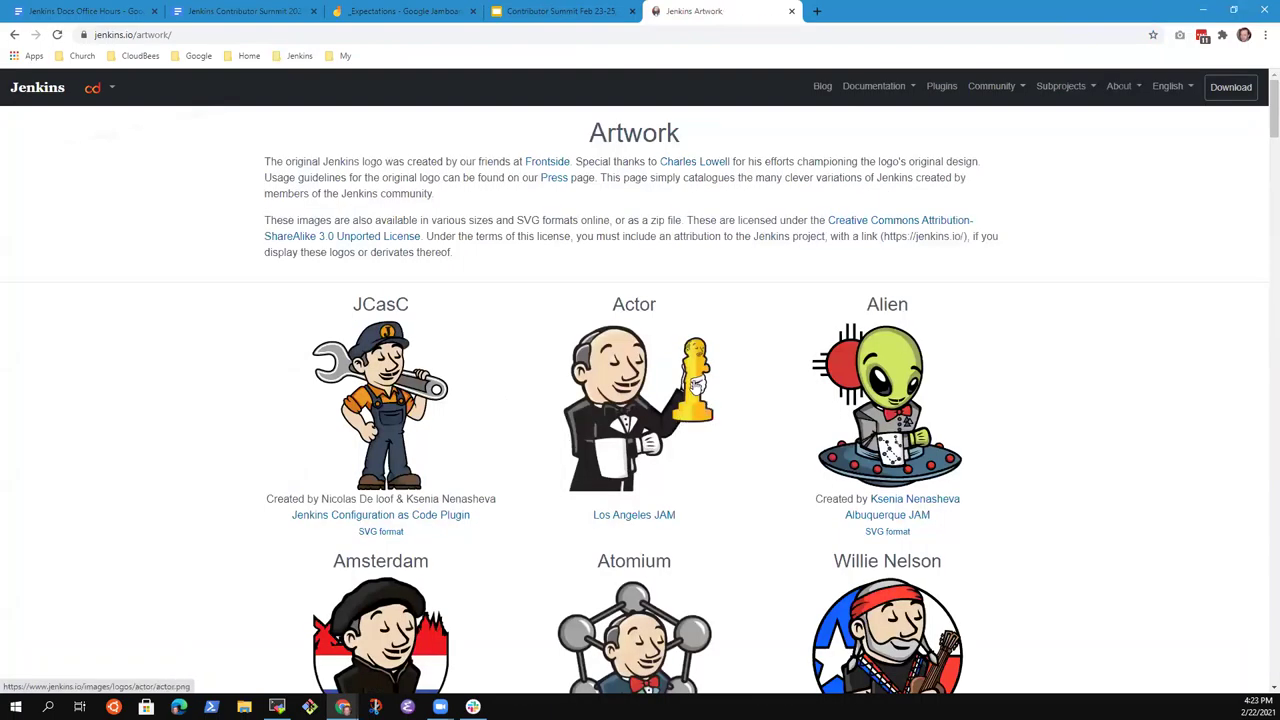
Scroll through the Artwork gallery to the Musketeer logo.
scroll(500, 486, "down", 6)
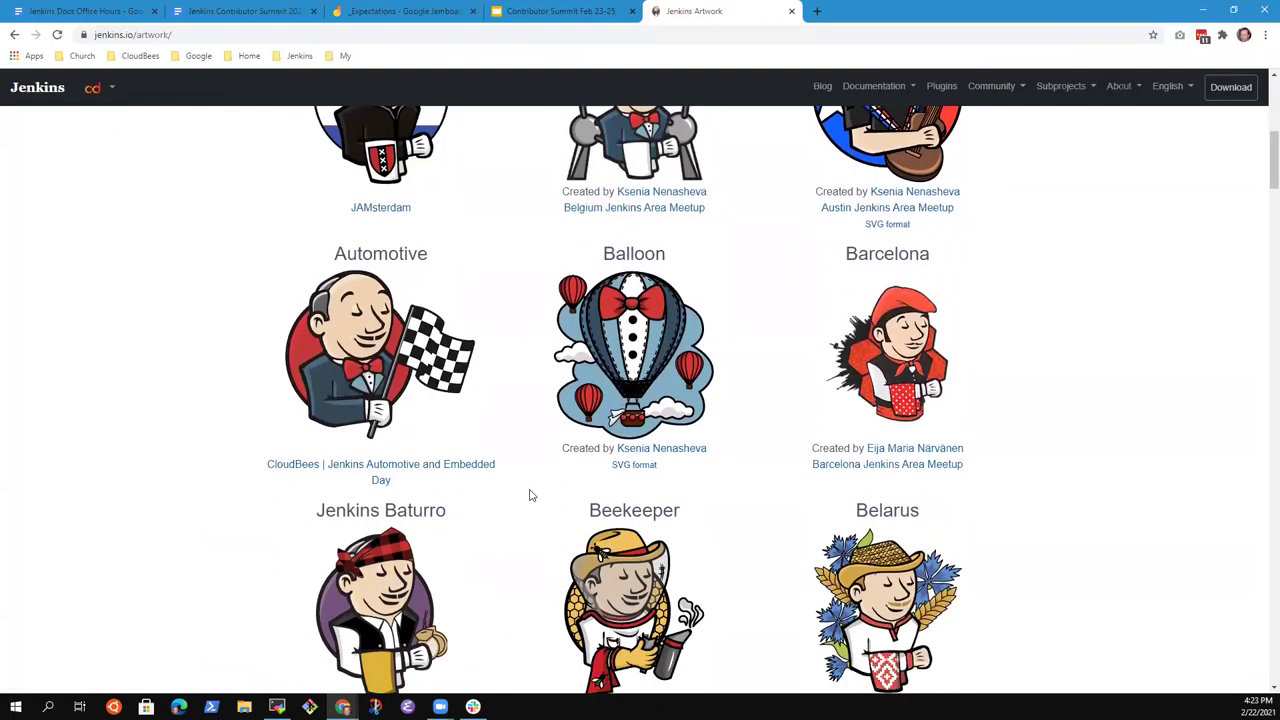
scroll(531, 495, "down", 4)
scroll(563, 509, "down", 1)
scroll(566, 518, "up", 1)
scroll(580, 512, "down", 5)
scroll(597, 537, "up", 1)
scroll(634, 540, "down", 4)
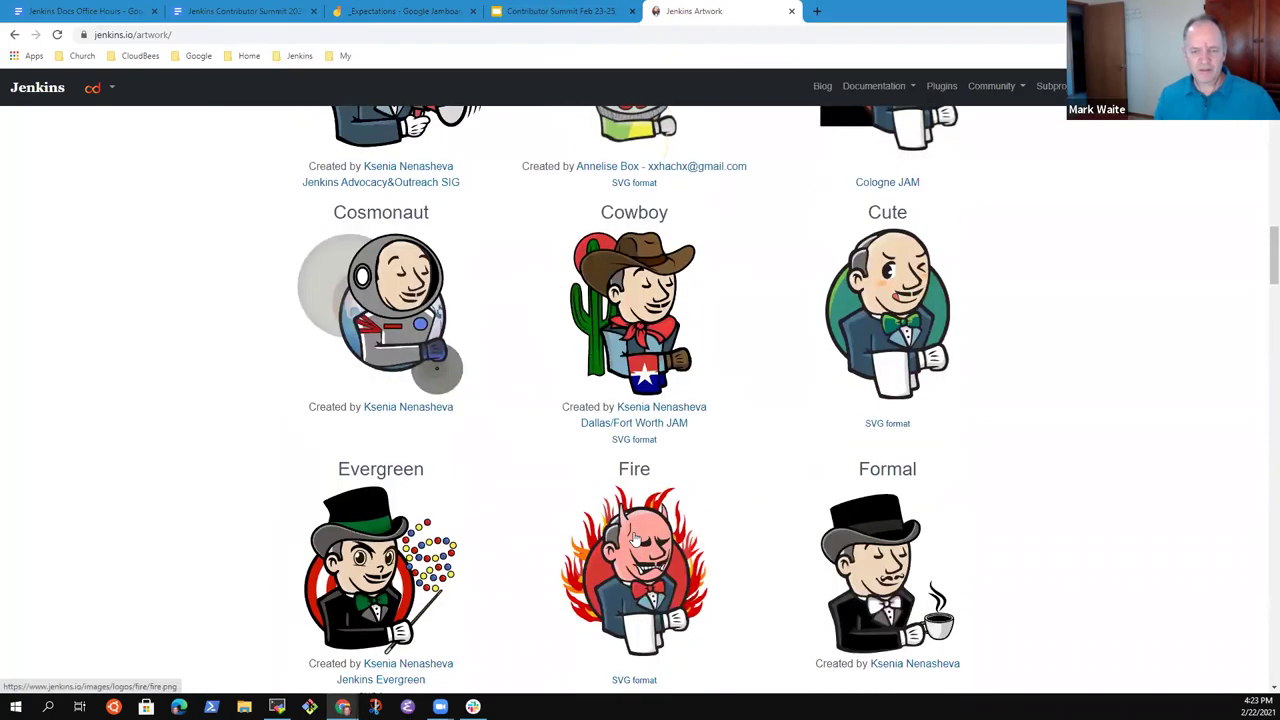
scroll(634, 540, "down", 3)
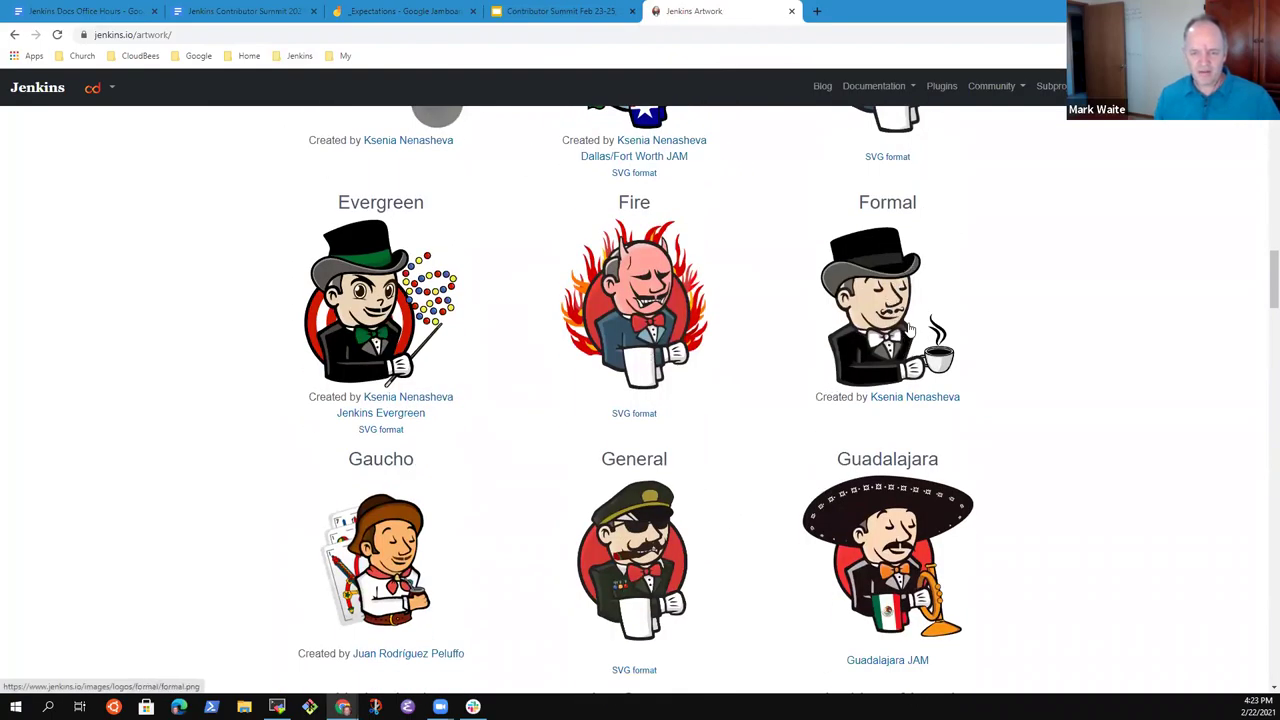
scroll(620, 445, "down", 3)
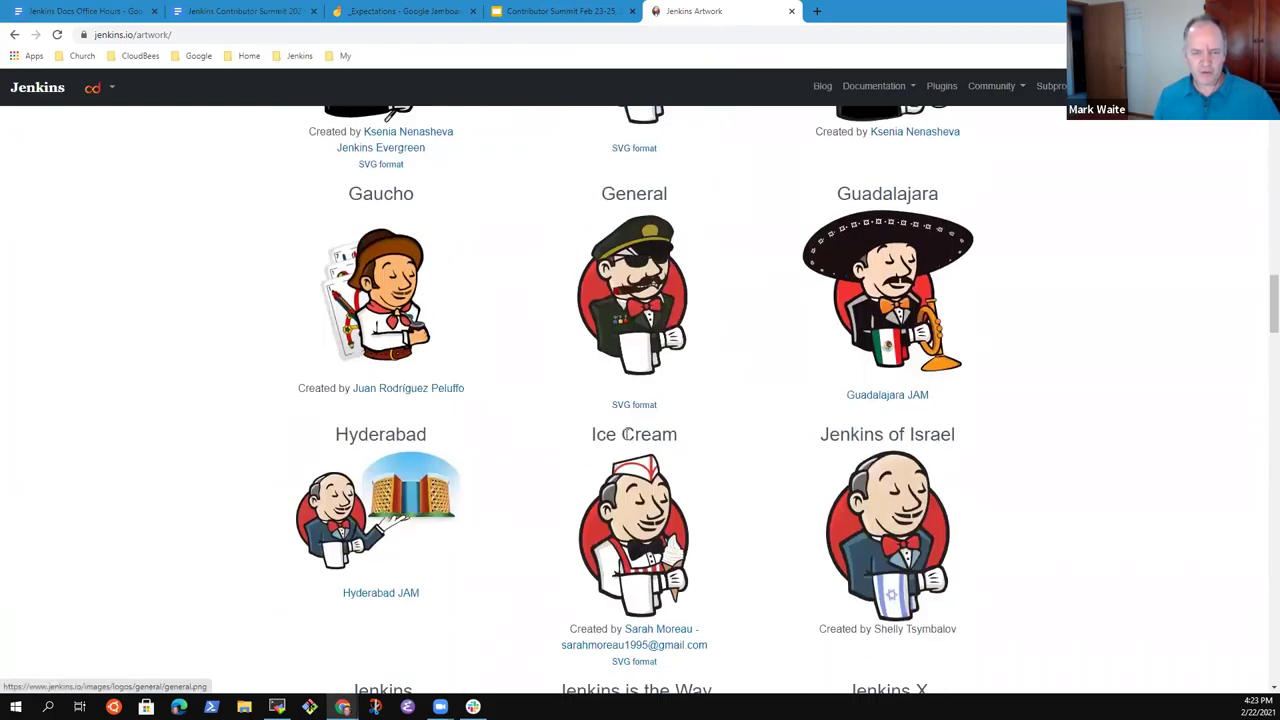
scroll(461, 459, "down", 3)
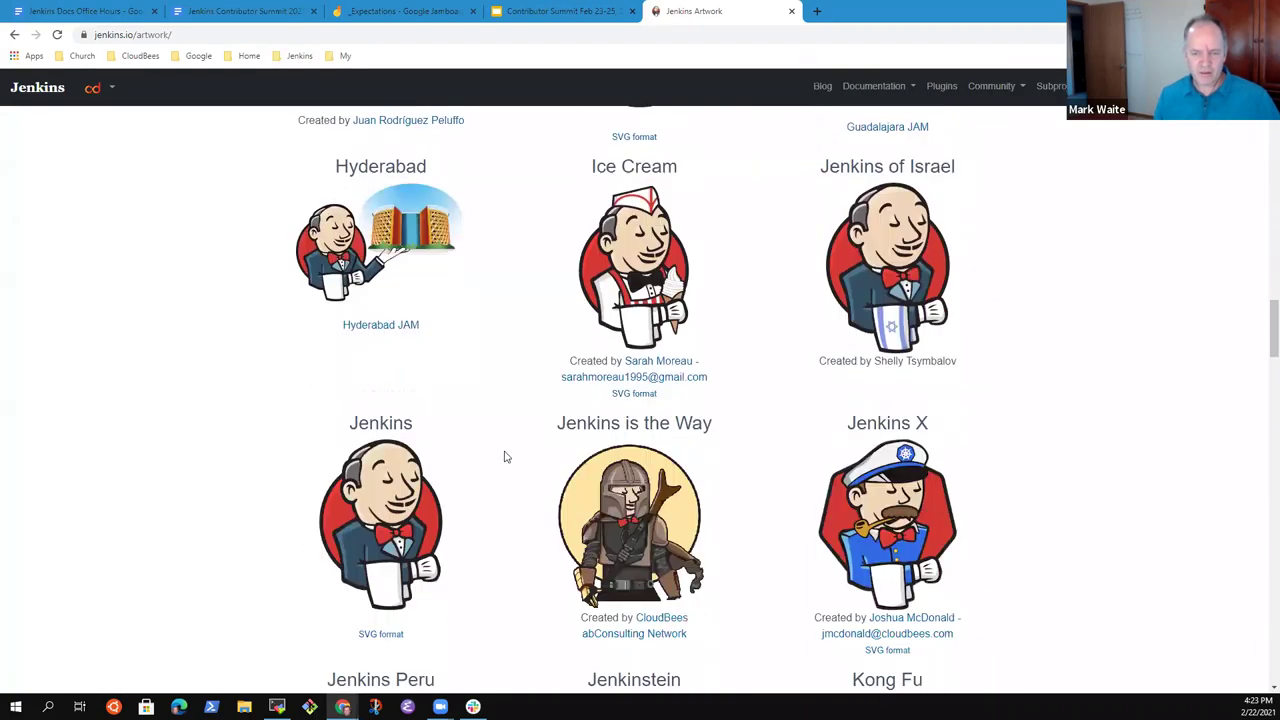
scroll(520, 457, "down", 4)
scroll(622, 455, "down", 2)
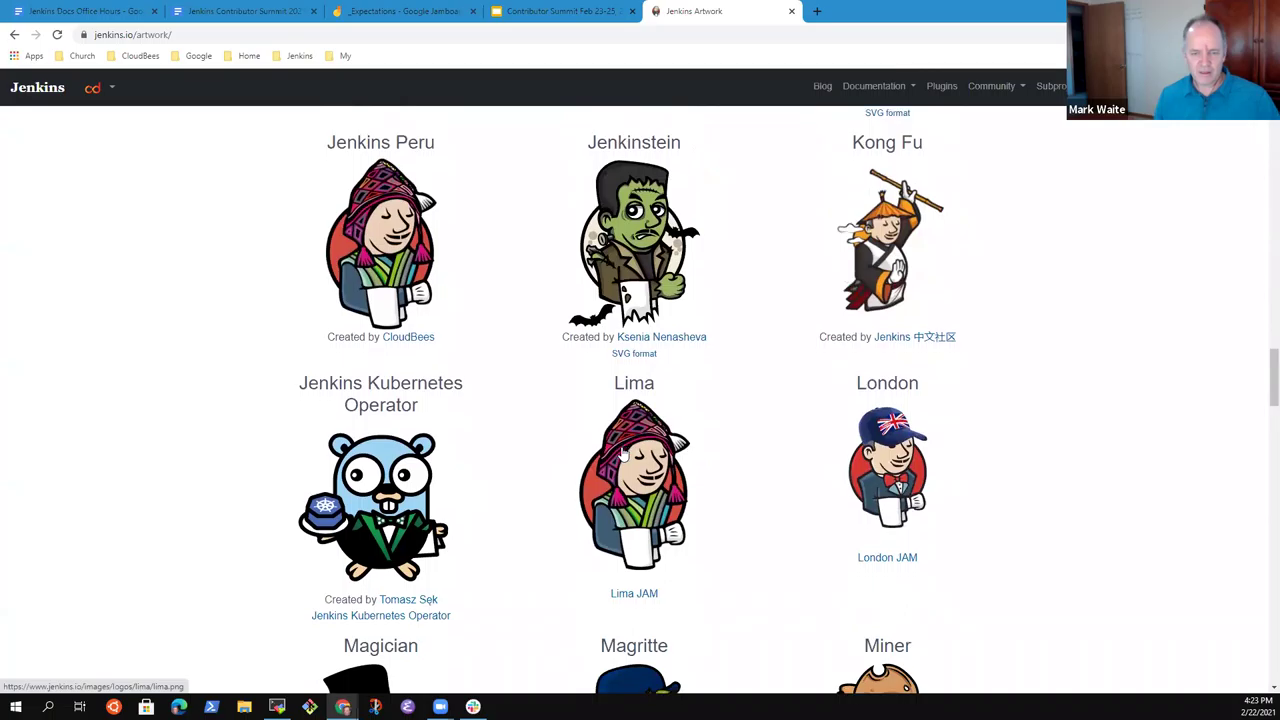
scroll(622, 455, "down", 4)
scroll(515, 444, "down", 3)
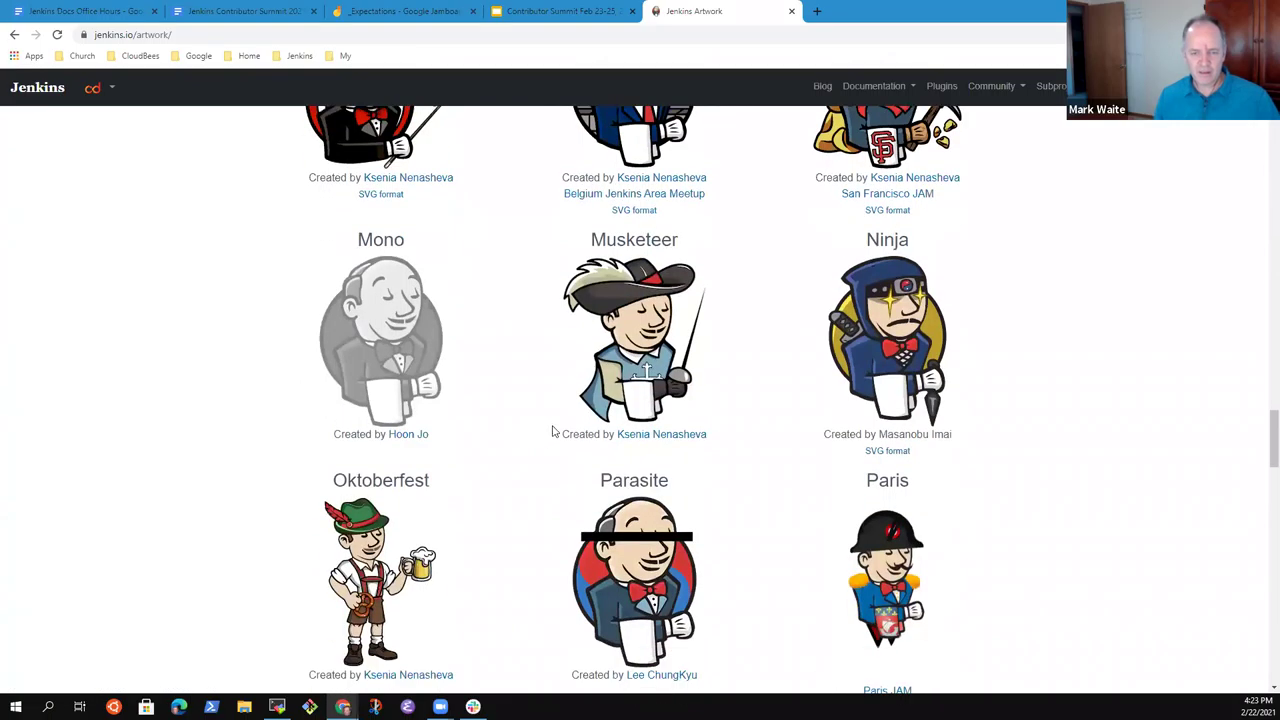
scroll(560, 410, "down", 1)
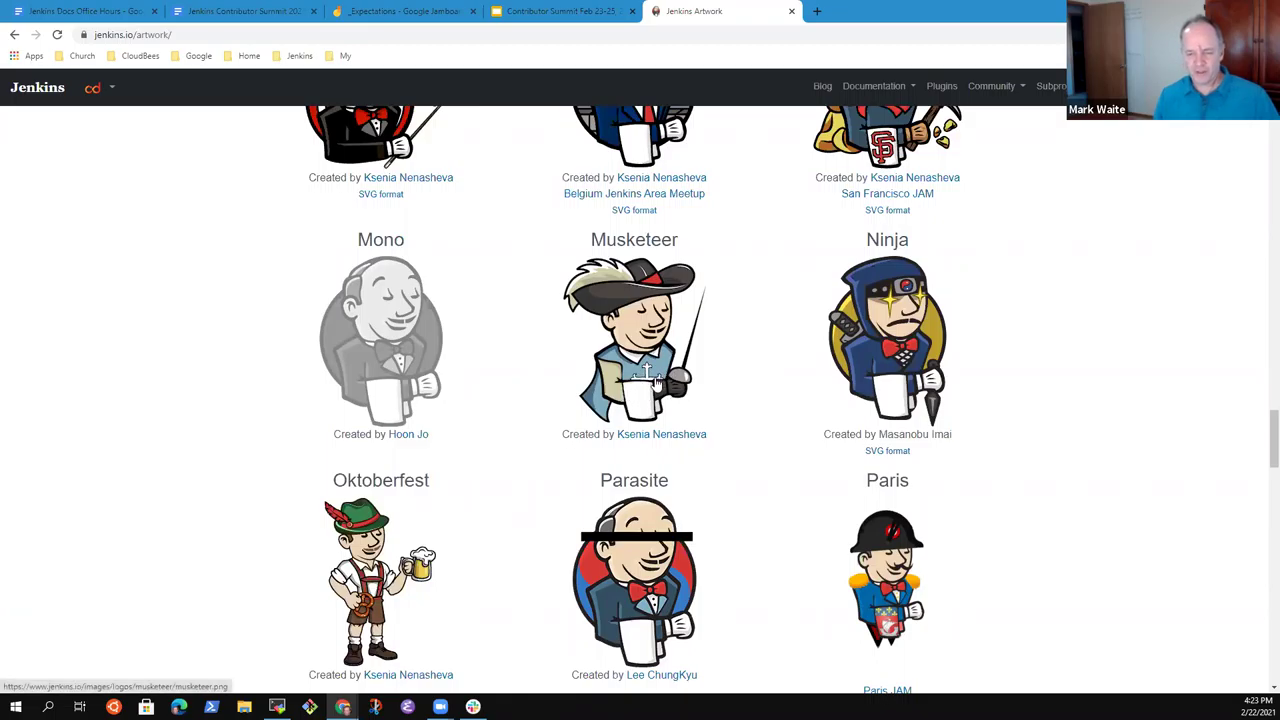
scroll(654, 380, "down", 3)
scroll(655, 300, "up", 2)
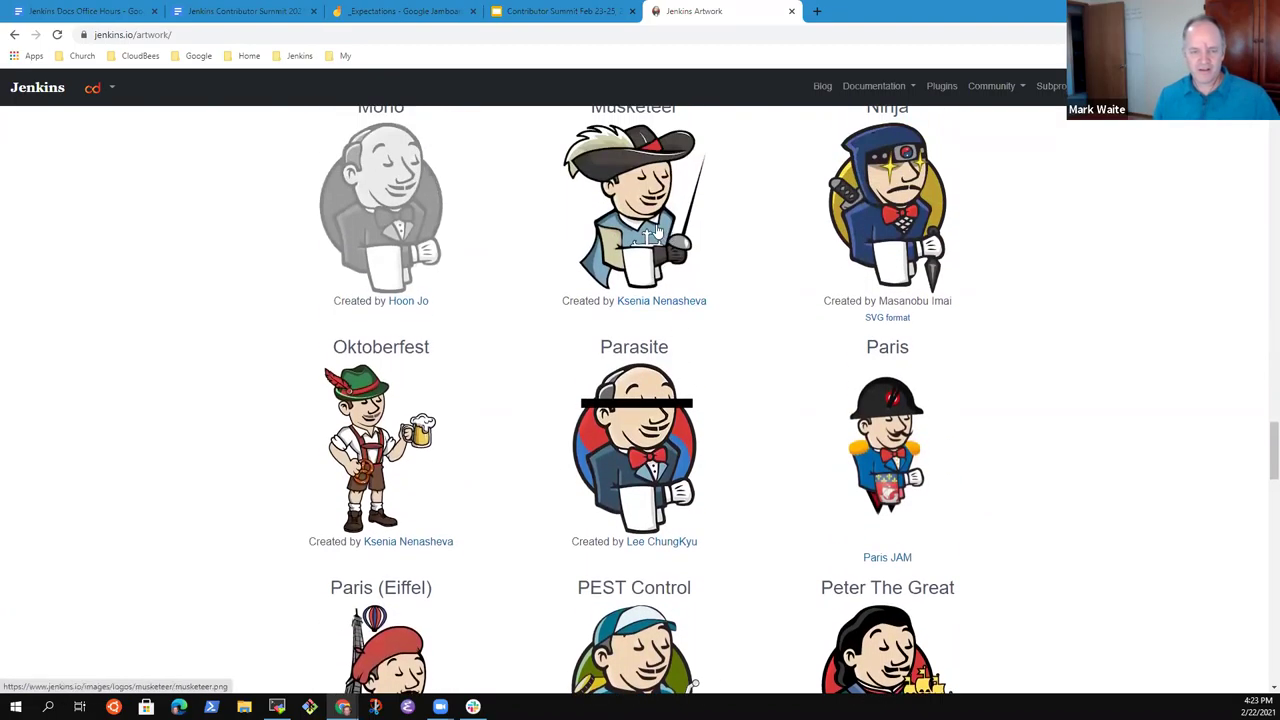
scroll(690, 260, "down", 7)
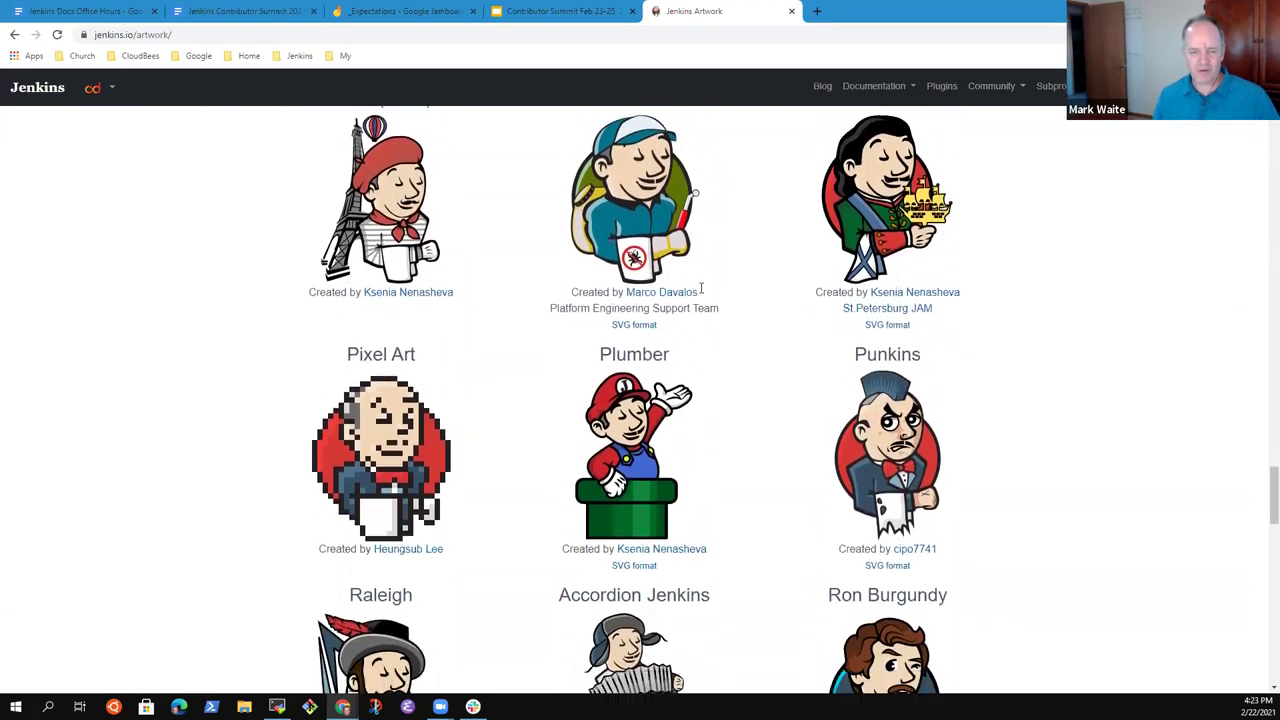
scroll(710, 298, "down", 6)
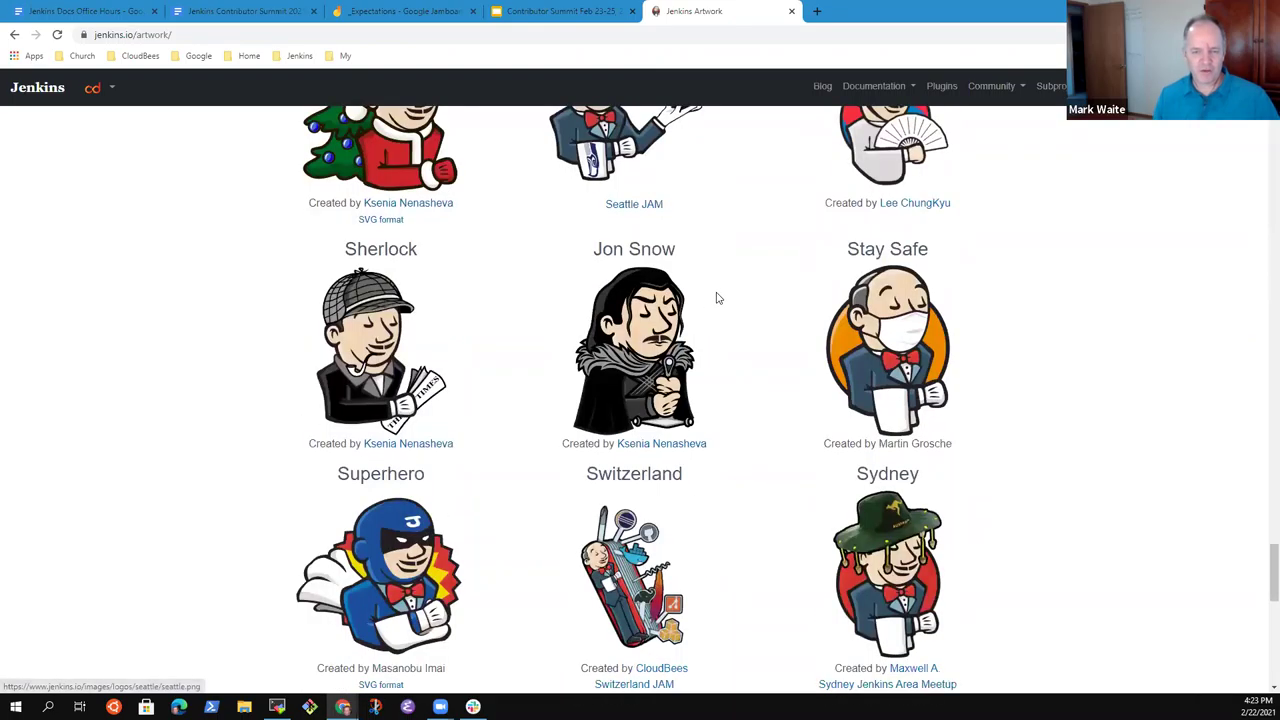
scroll(725, 300, "down", 6)
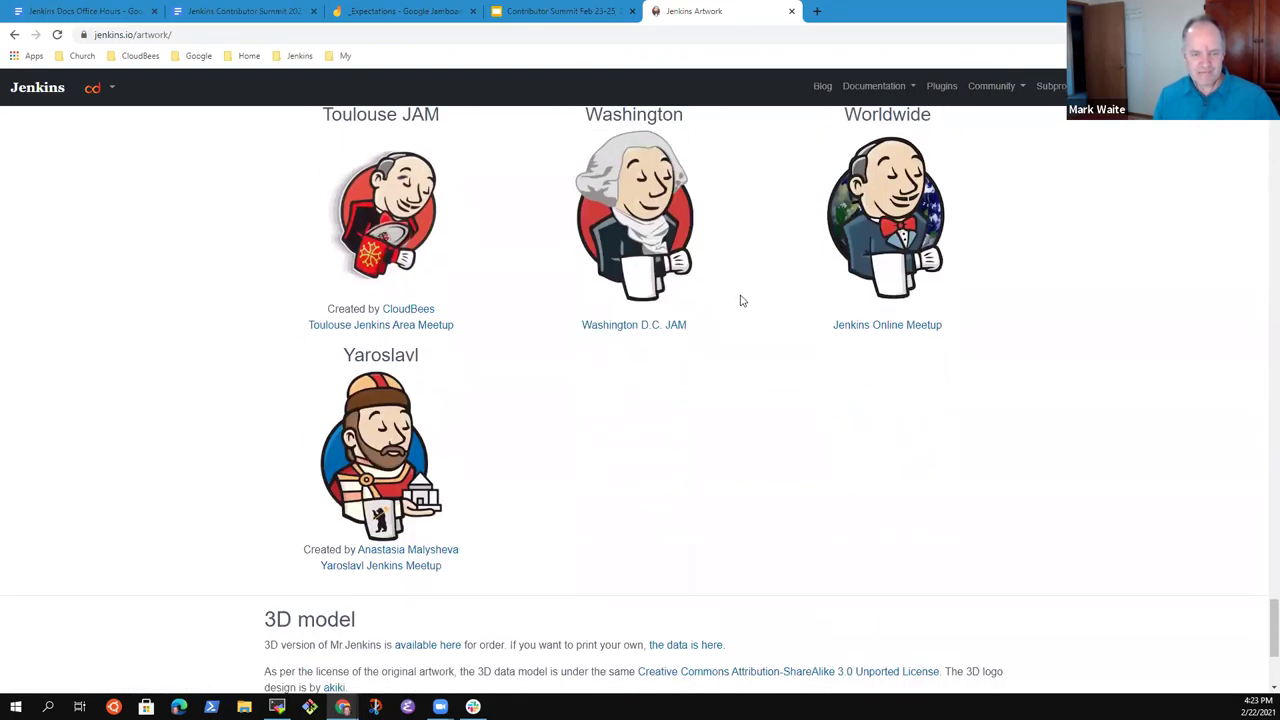
scroll(743, 300, "up", 15)
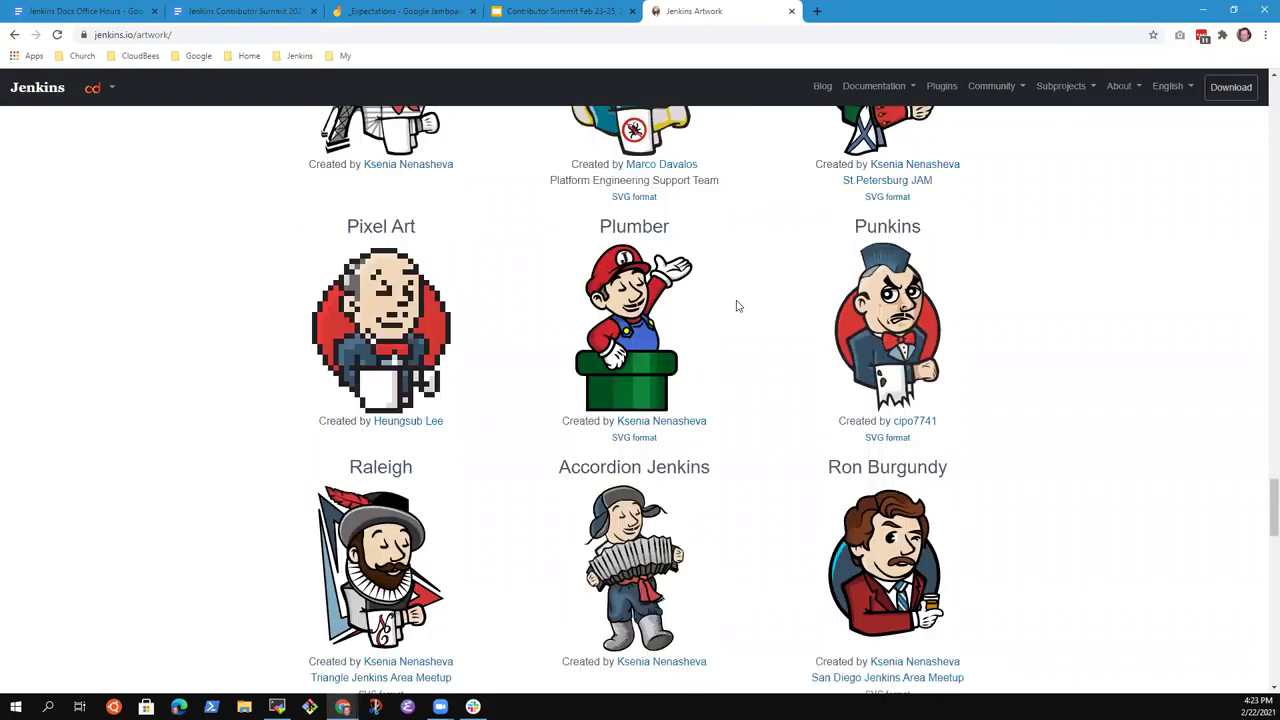
scroll(740, 400, "up", 6)
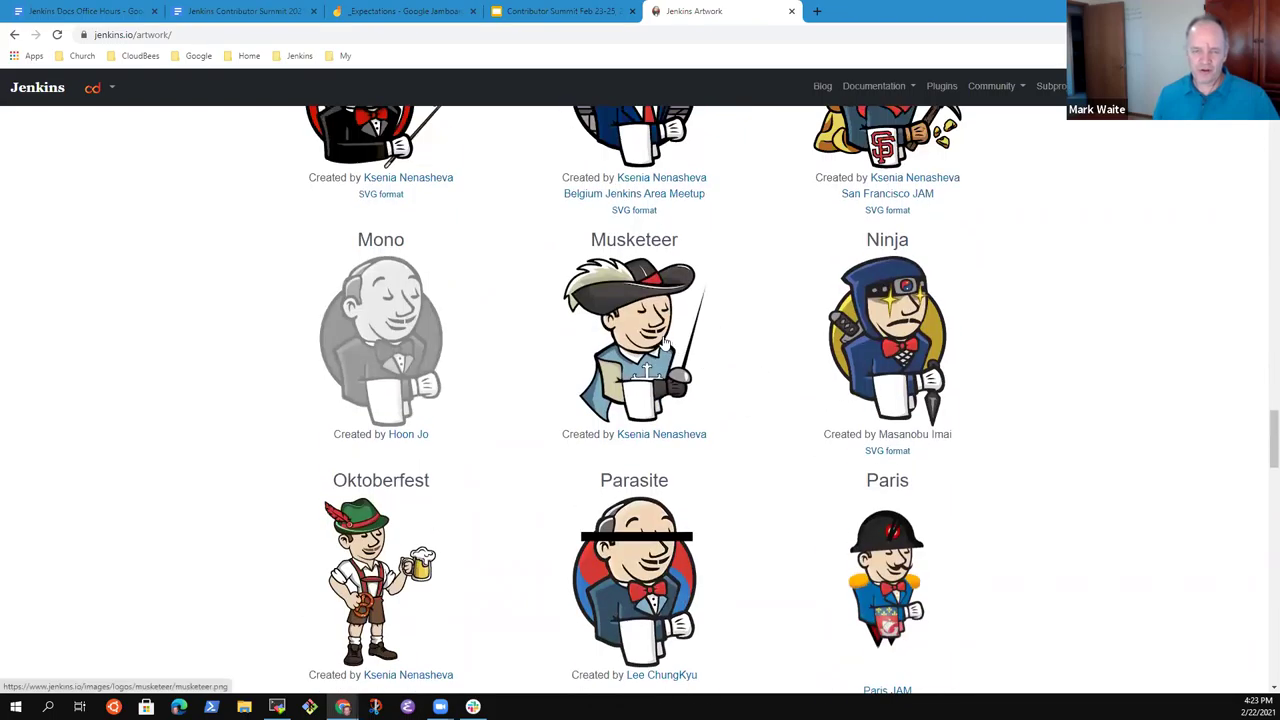
Copy the Musketeer image address and insert it by URL on slide 29, left of the title.
right_click(642, 350)
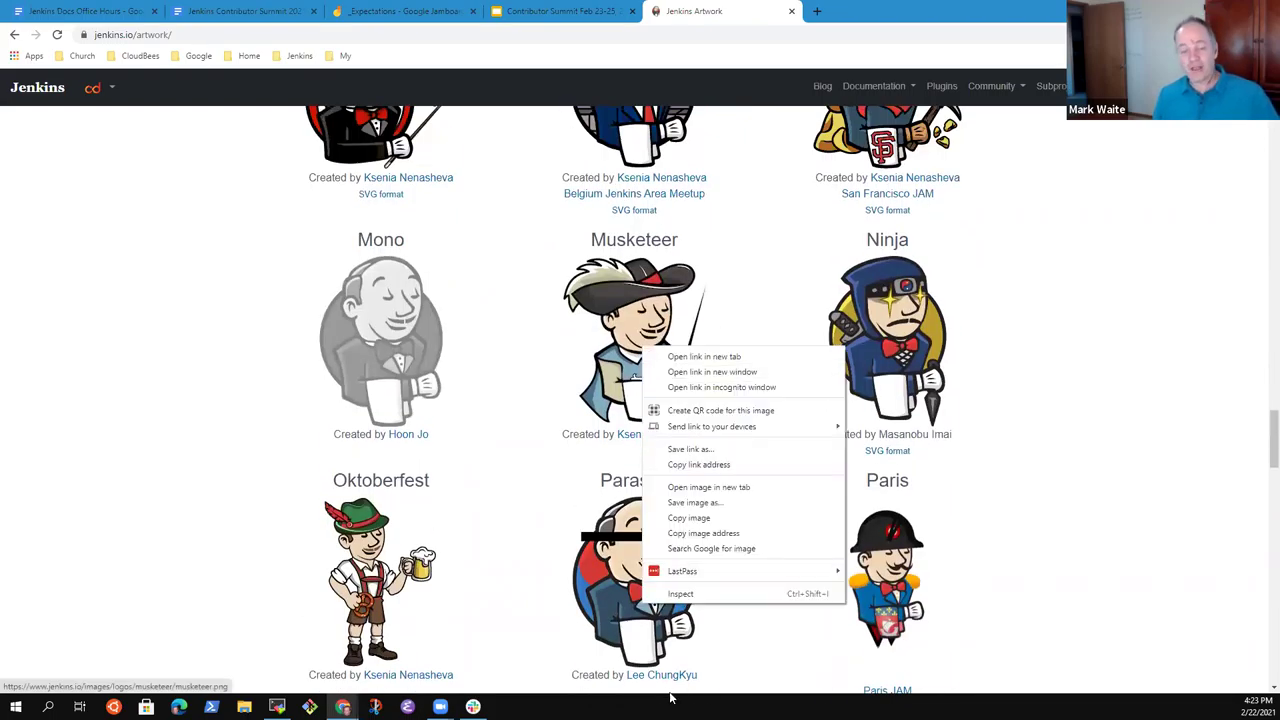
left_click(718, 533)
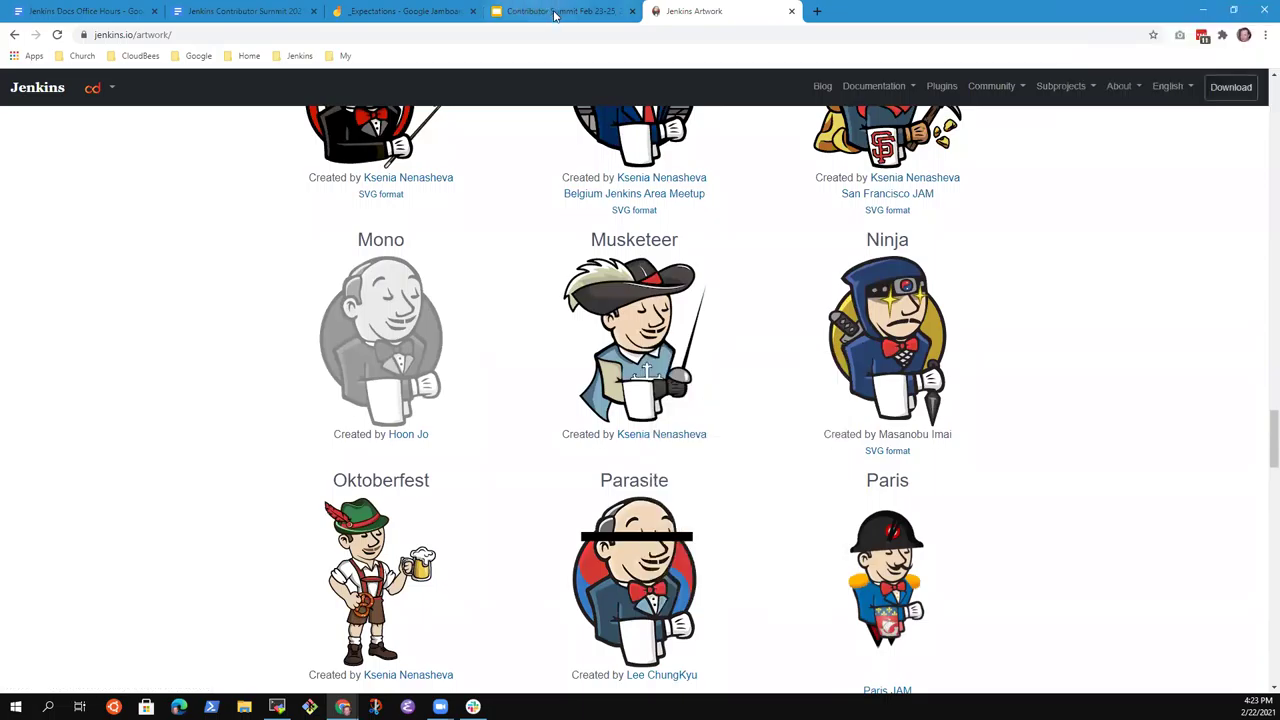
left_click(555, 15)
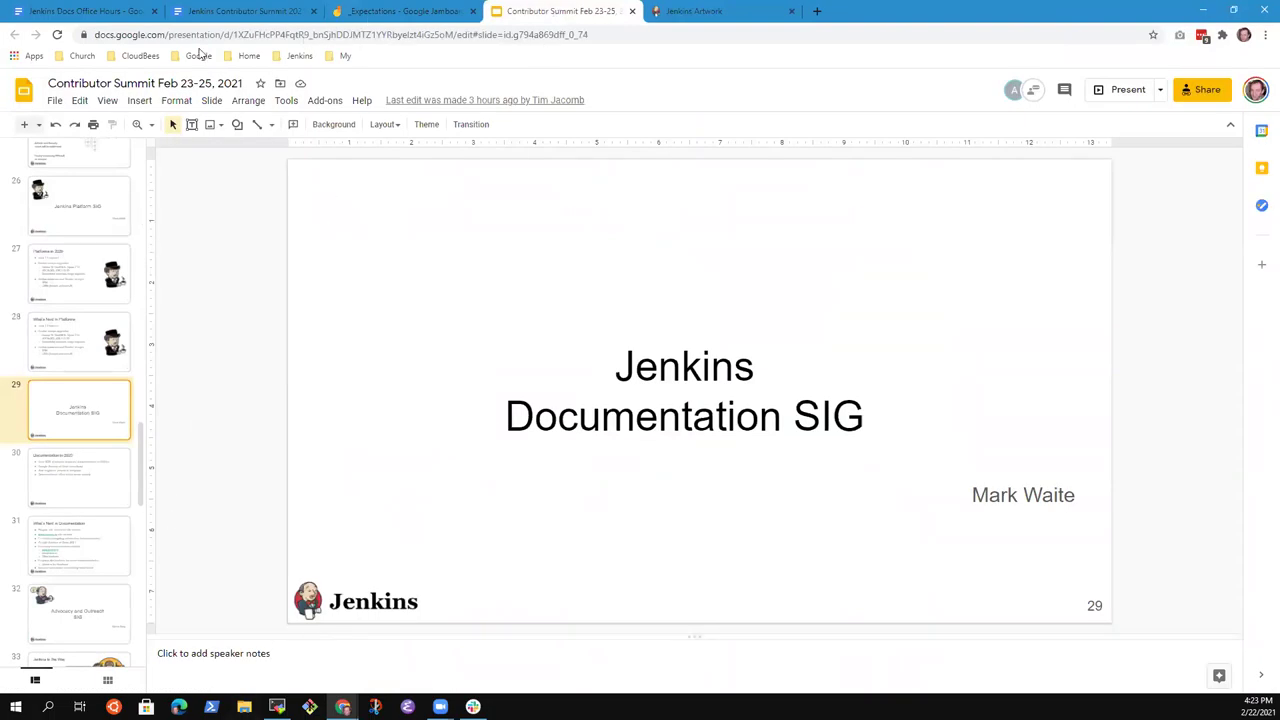
left_click(139, 100)
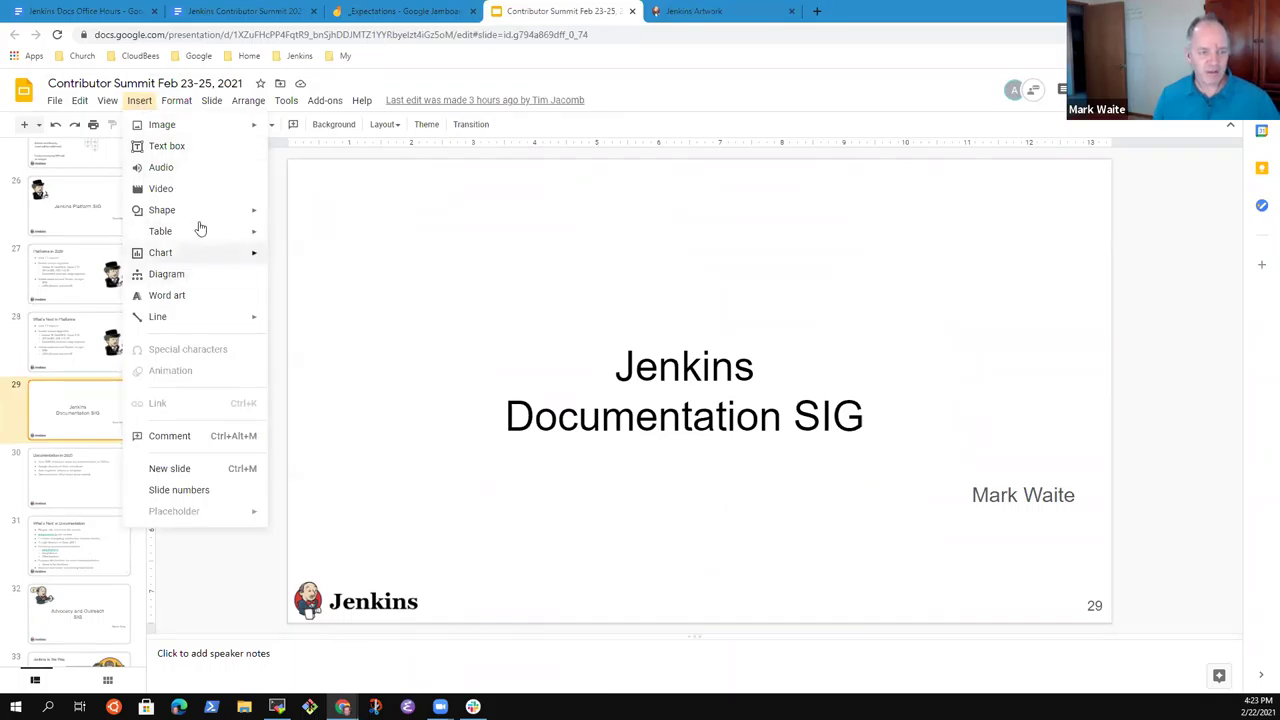
mouse_move(193, 128)
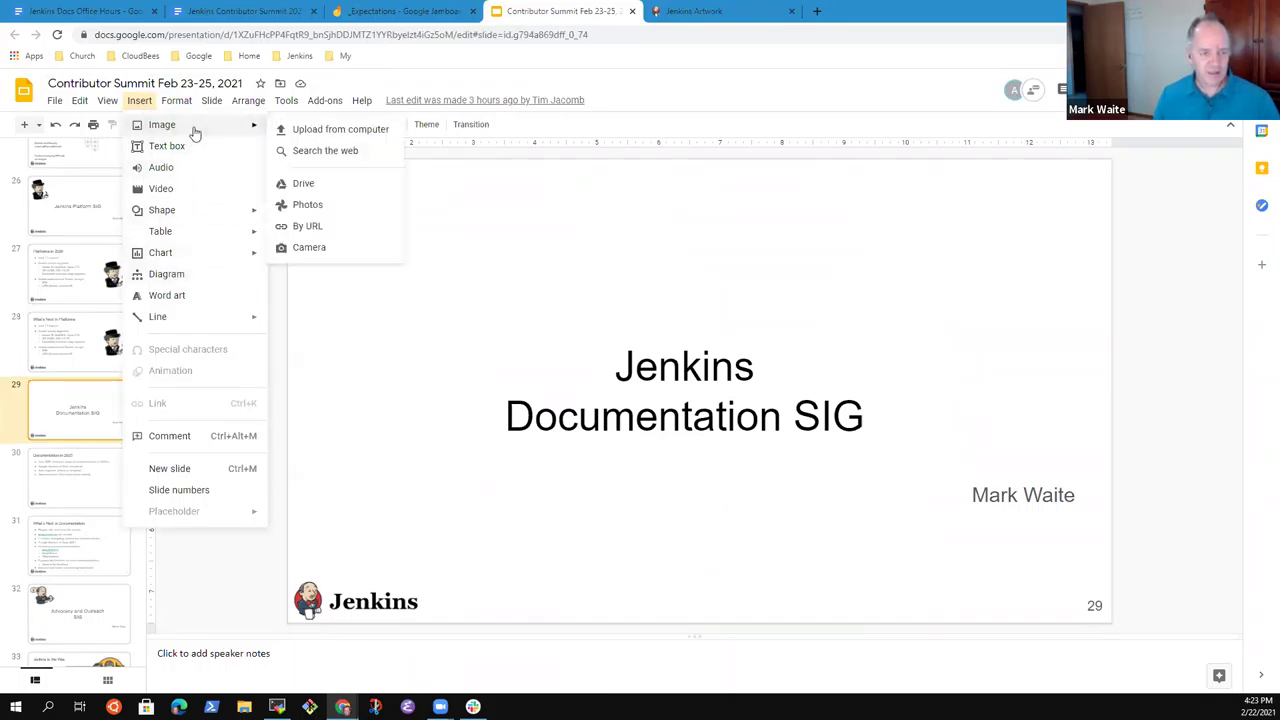
left_click(314, 226)
key("ctrl+v")
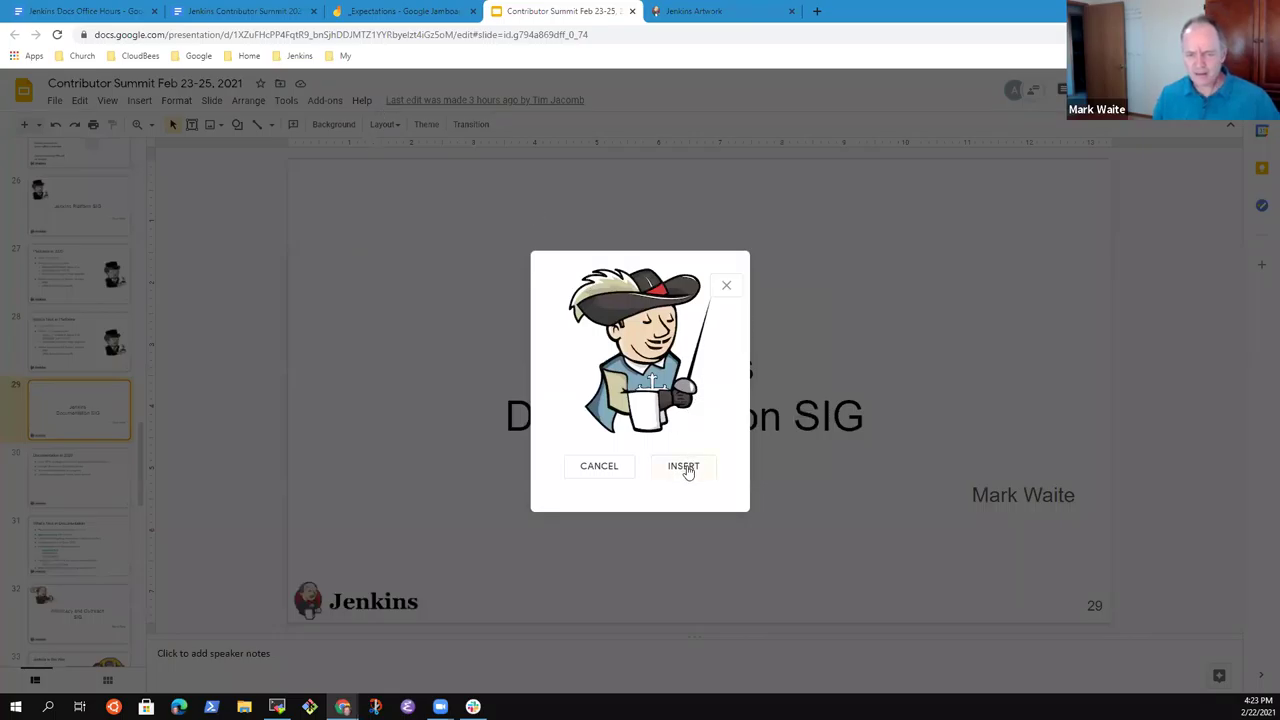
left_click(685, 468)
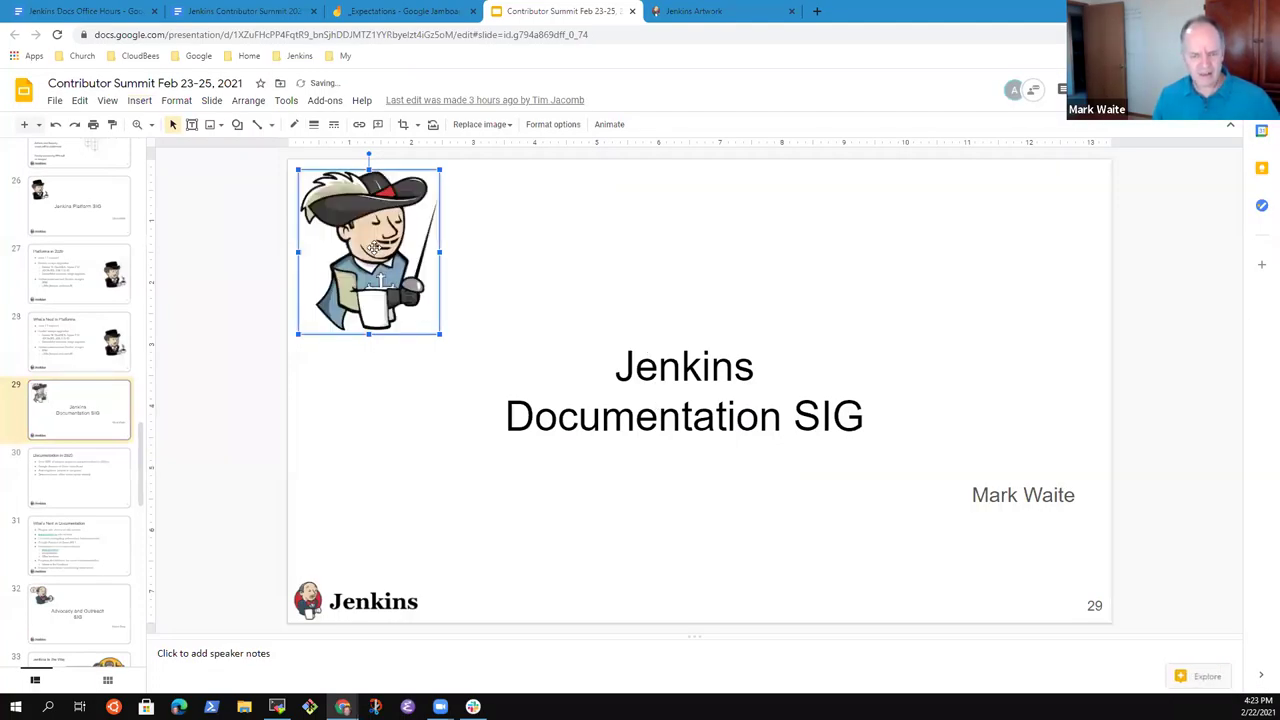
left_click_drag(371, 240, 403, 383)
left_click(677, 259)
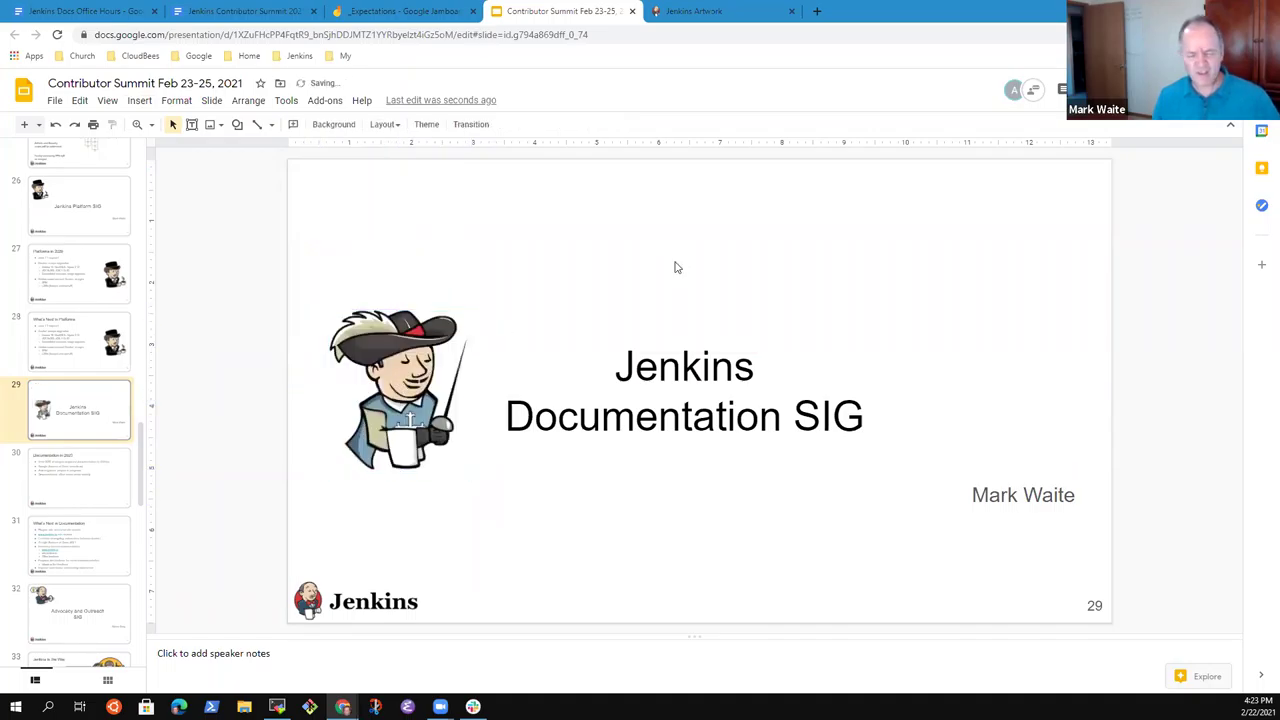
Insert the Musketeer image by URL on slide 30 and place it right of the bullets.
left_click(93, 490)
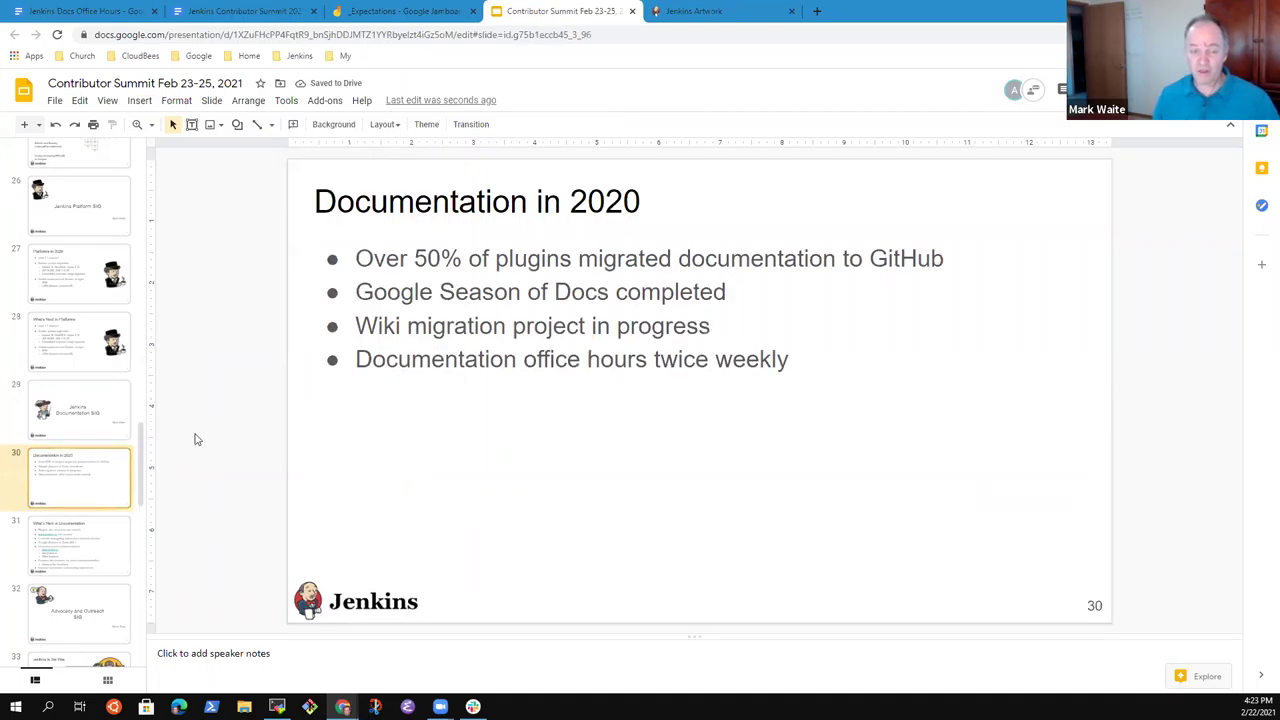
left_click(130, 102)
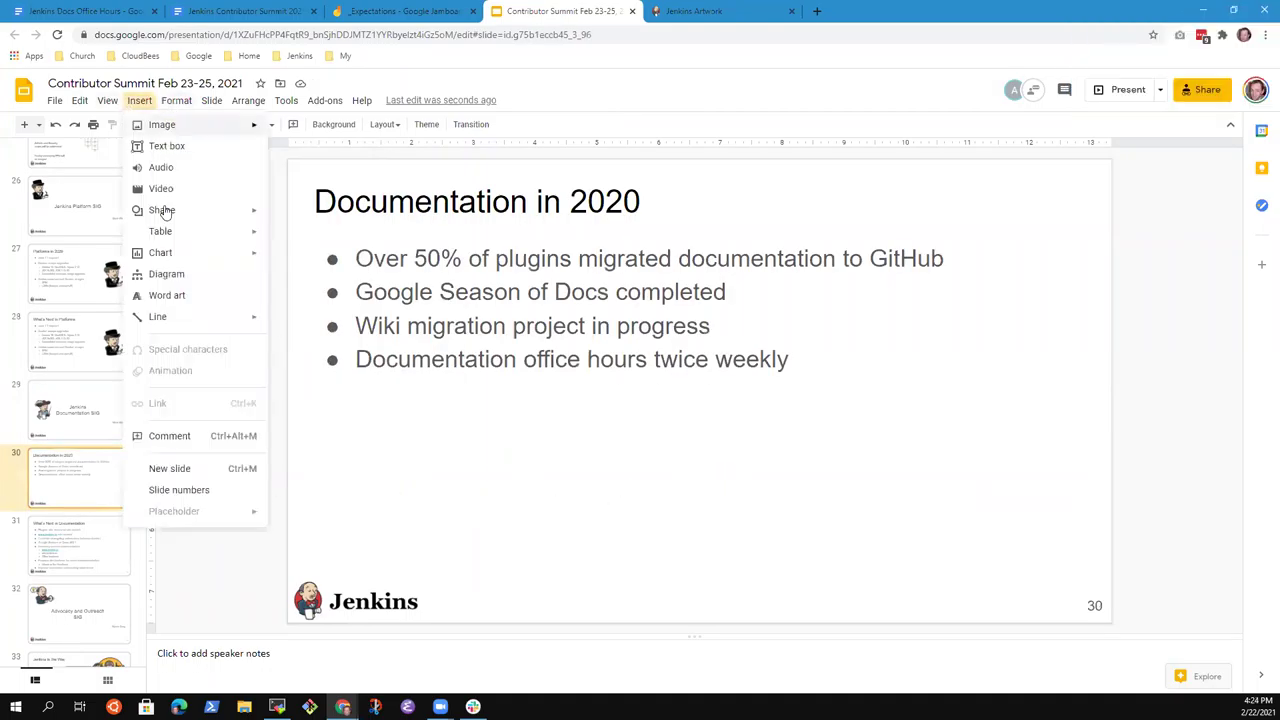
mouse_move(245, 133)
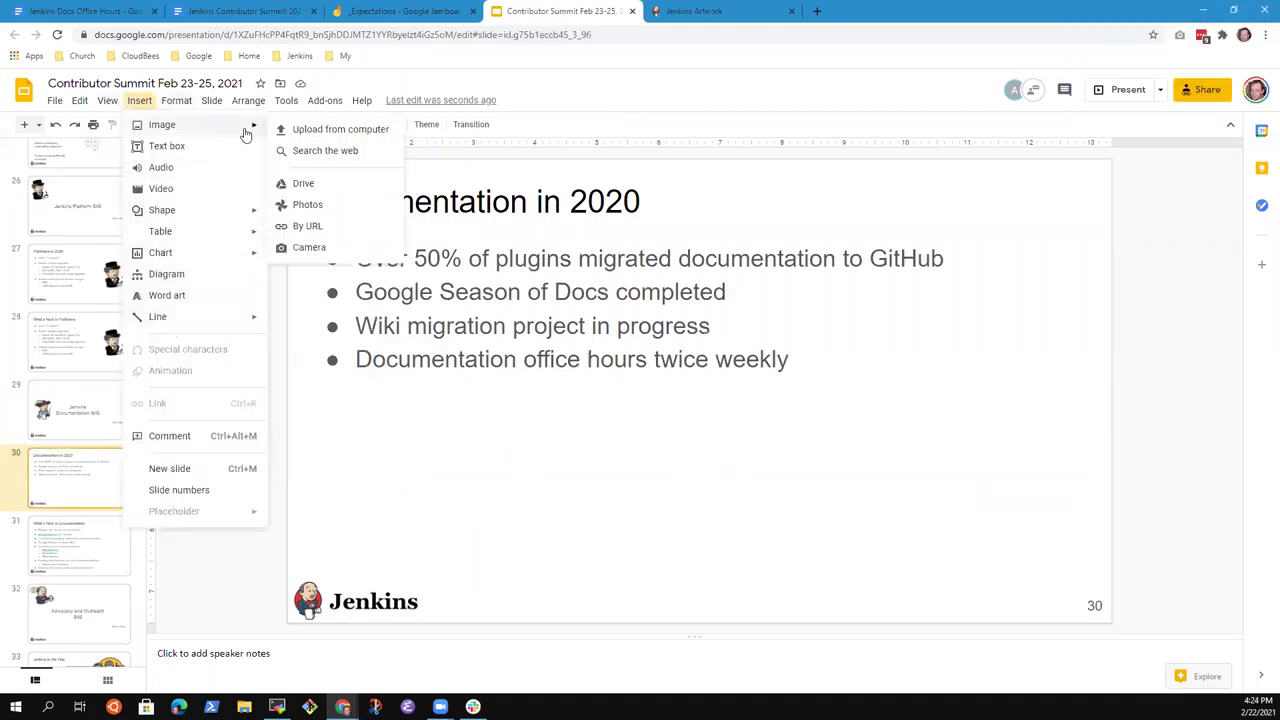
left_click(310, 226)
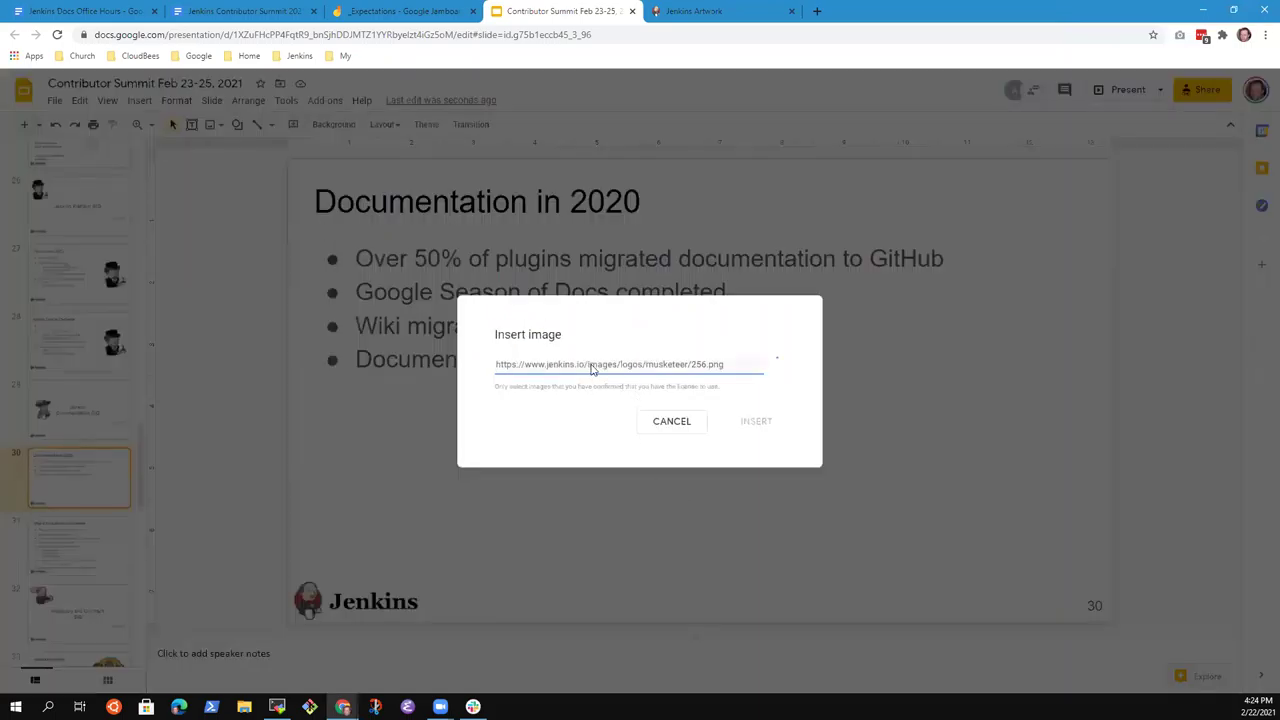
key("ctrl+v")
left_click(682, 468)
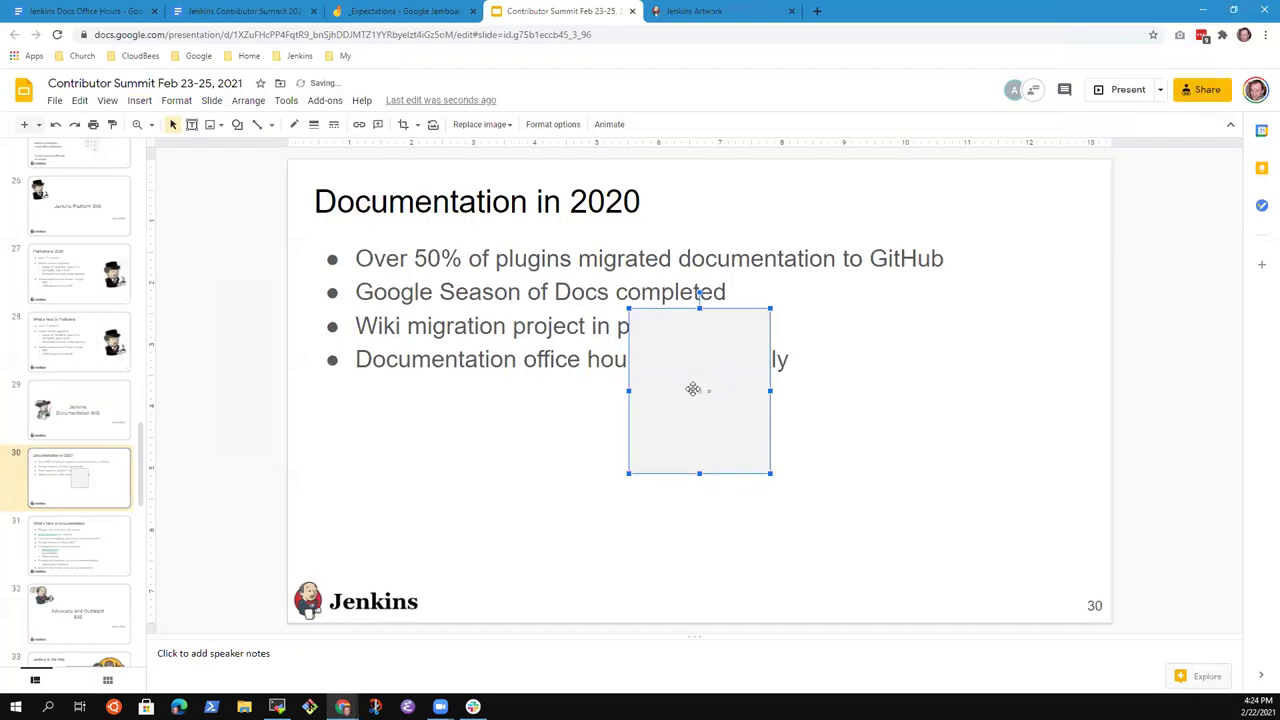
left_click_drag(703, 391, 978, 398)
left_click(803, 486)
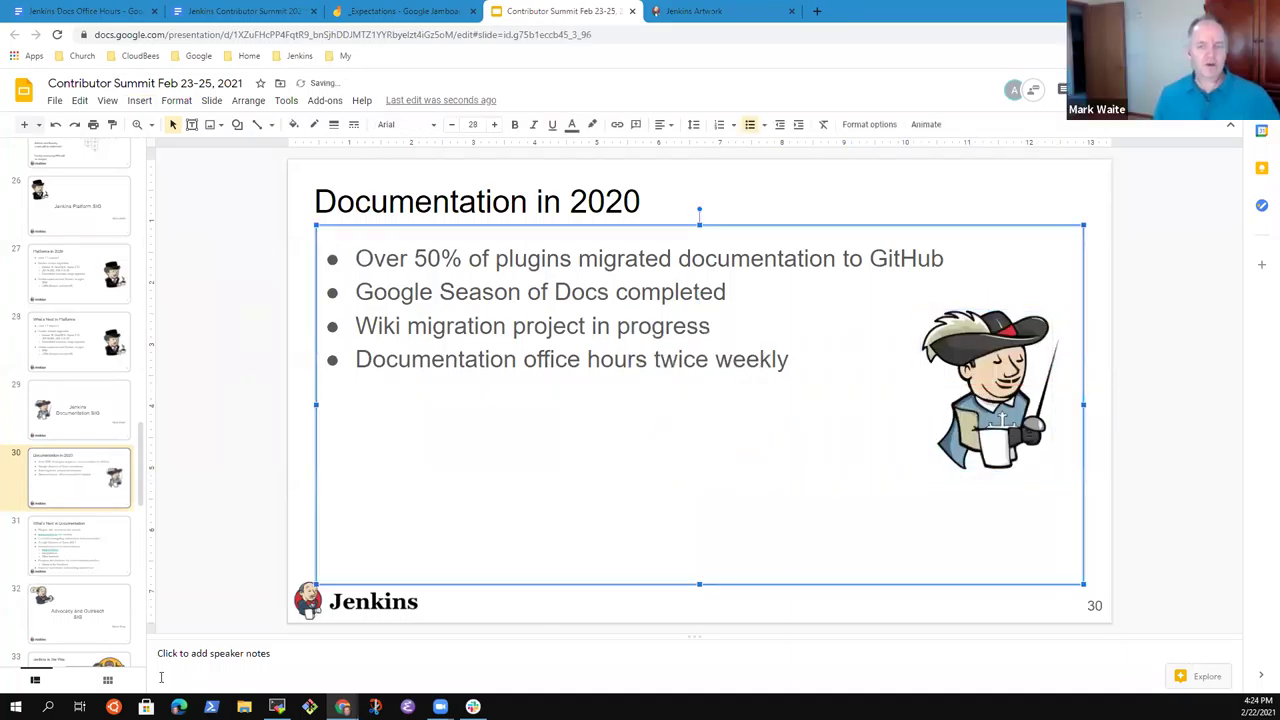
left_click(50, 428)
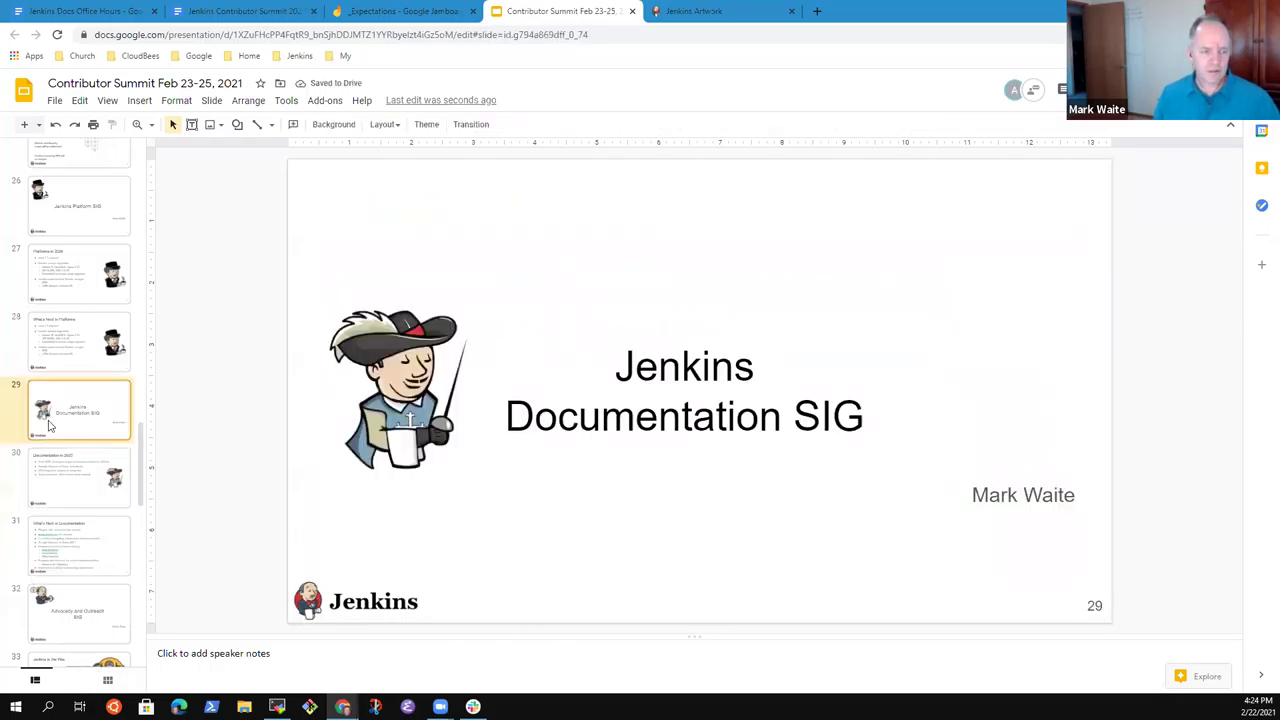
left_click(82, 483)
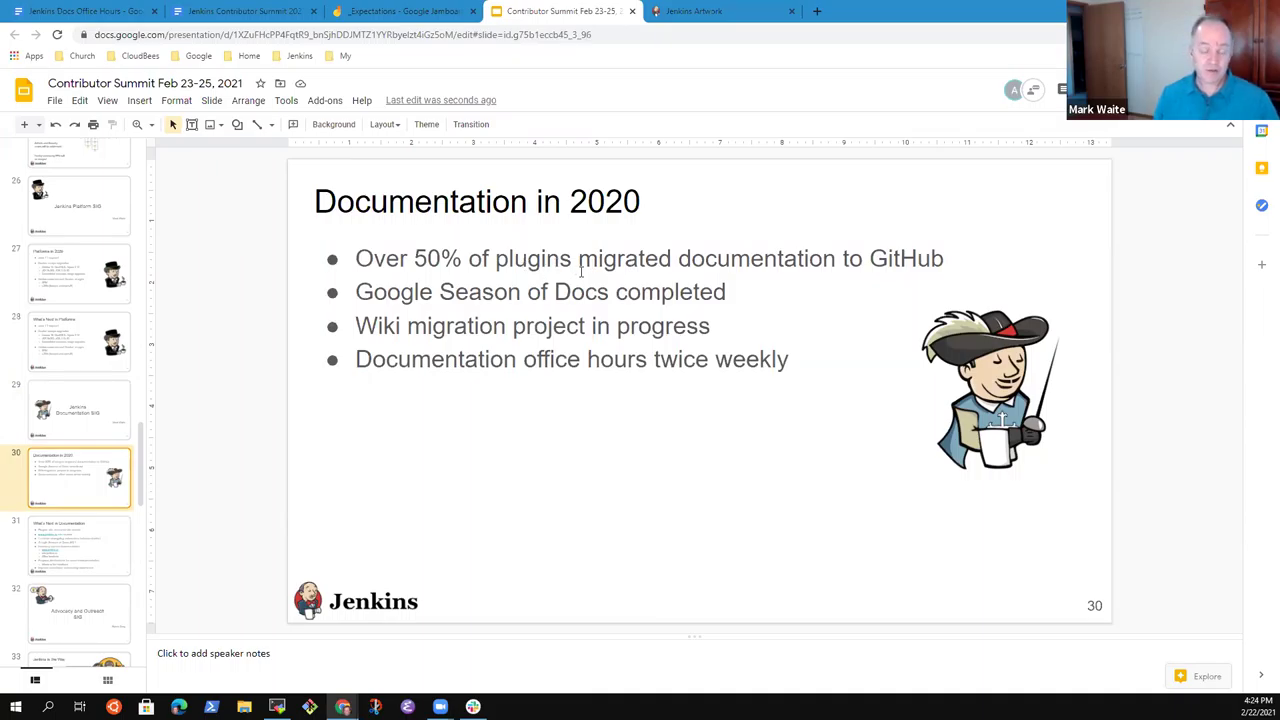
Add a sub-bullet under Google Season of Docs crediting a contributor for 'Jenkins on Kubernetes'.
left_click(707, 261)
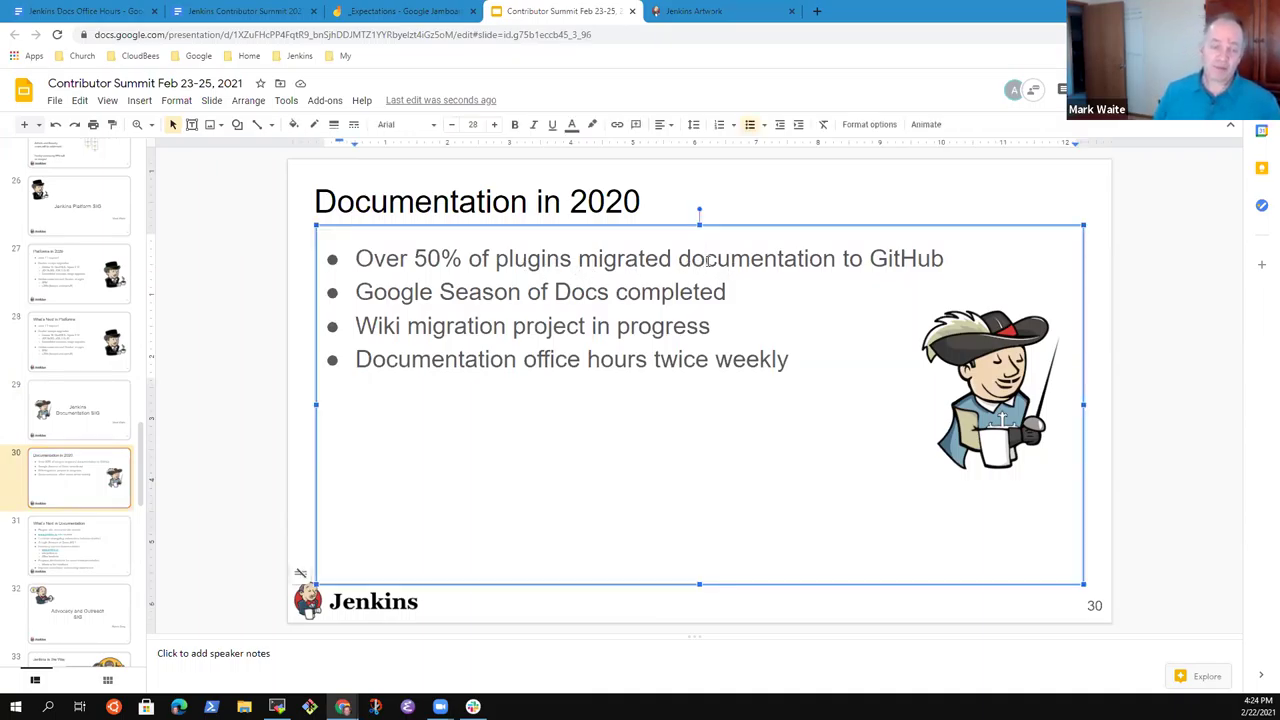
key("Down")
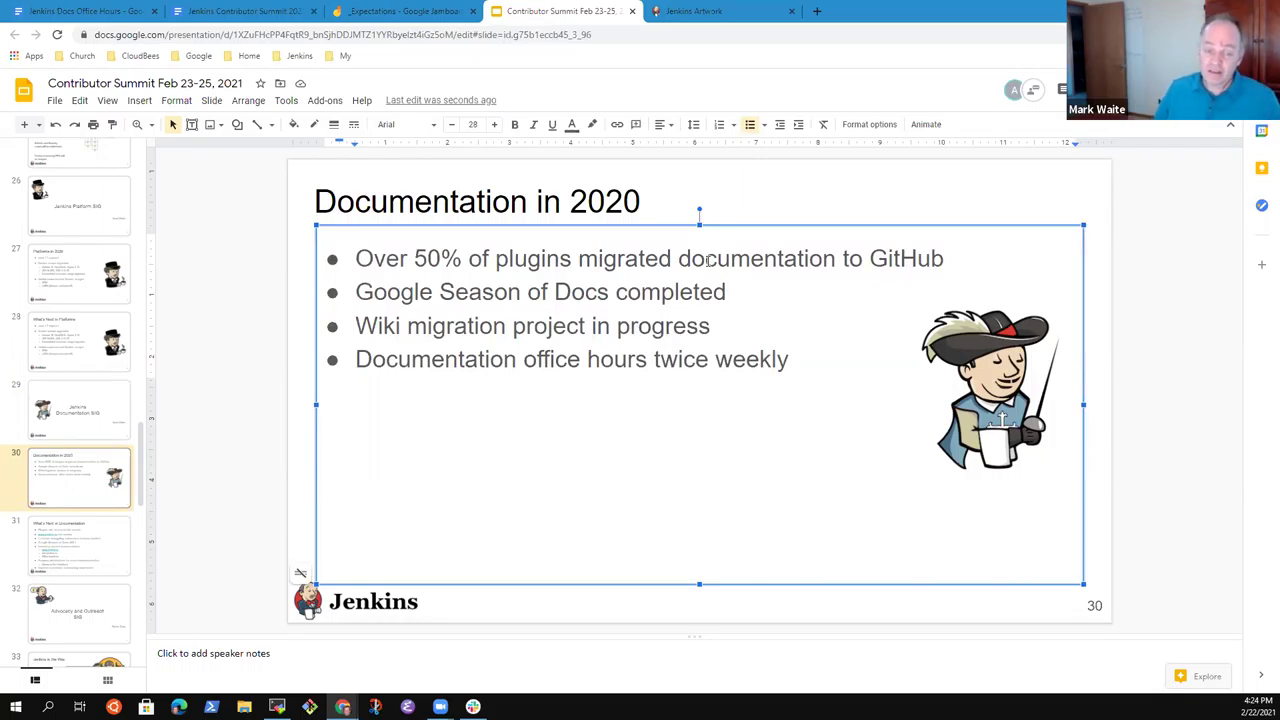
key("shift+End")
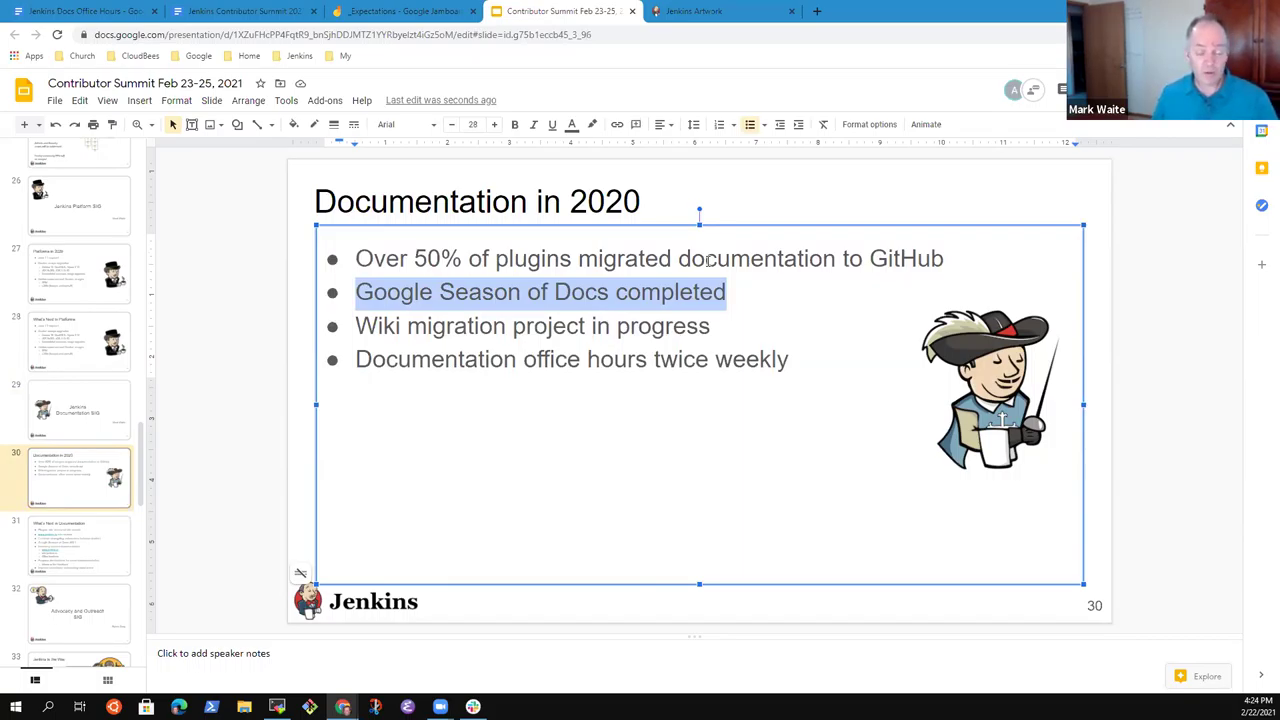
key("Down")
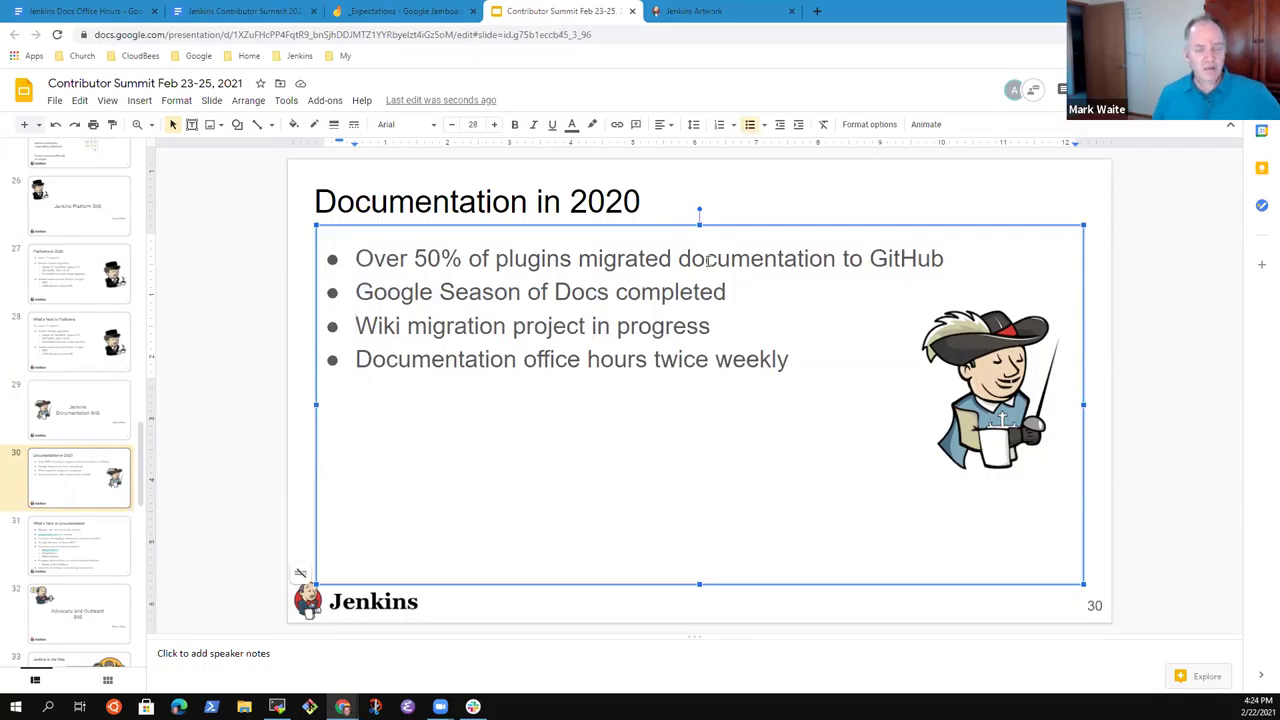
key("Home")
key("Up")
key("Return")
key("Tab")
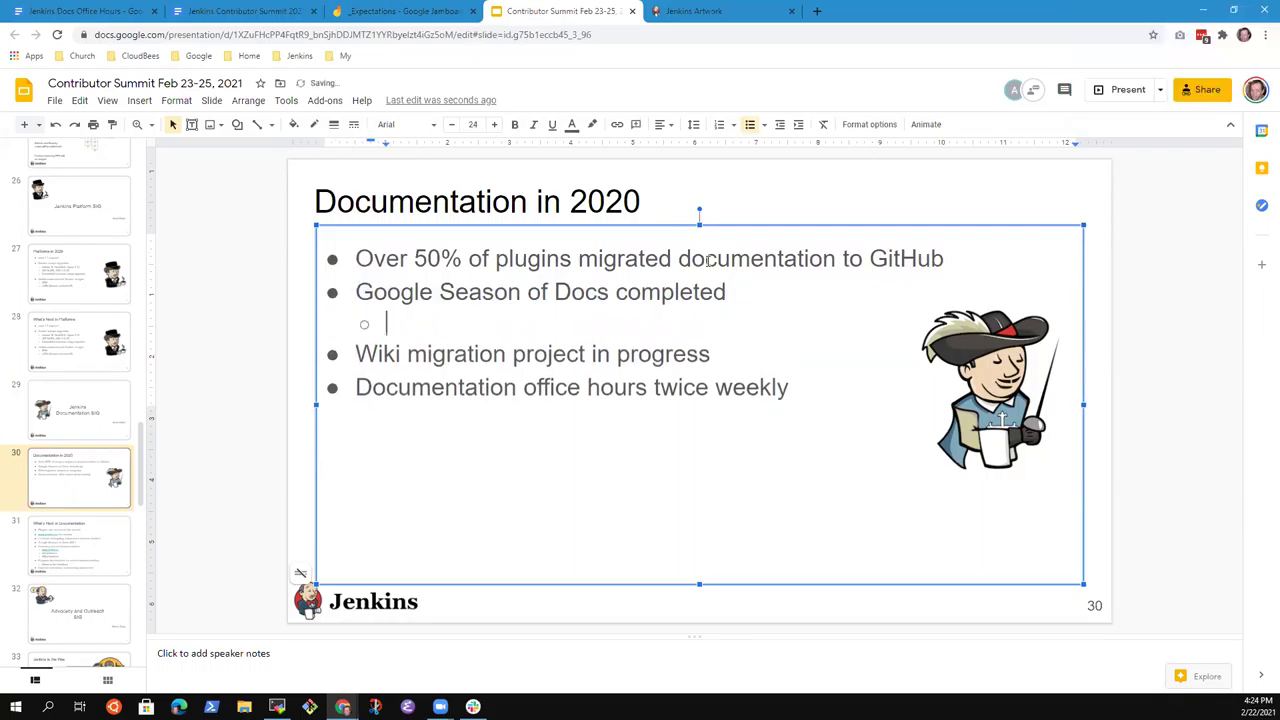
type("Kubernetes")
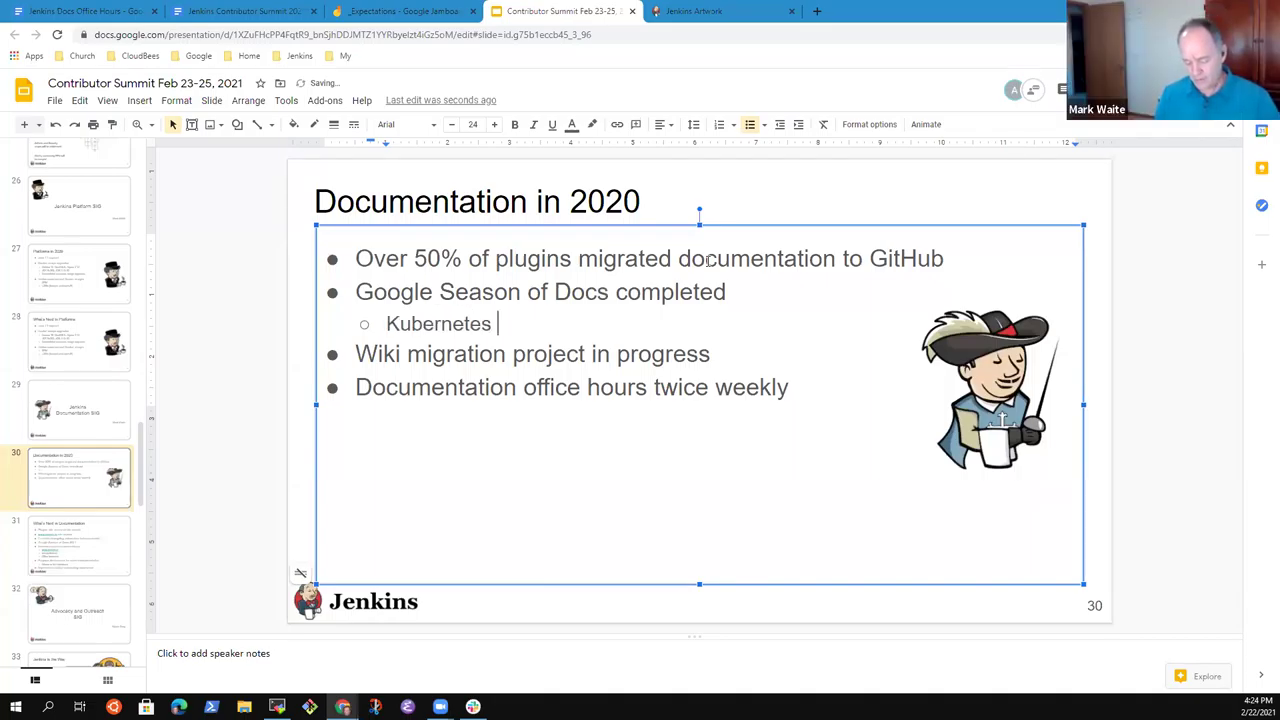
key("ctrl+BackSpace")
type("Jenkins on")
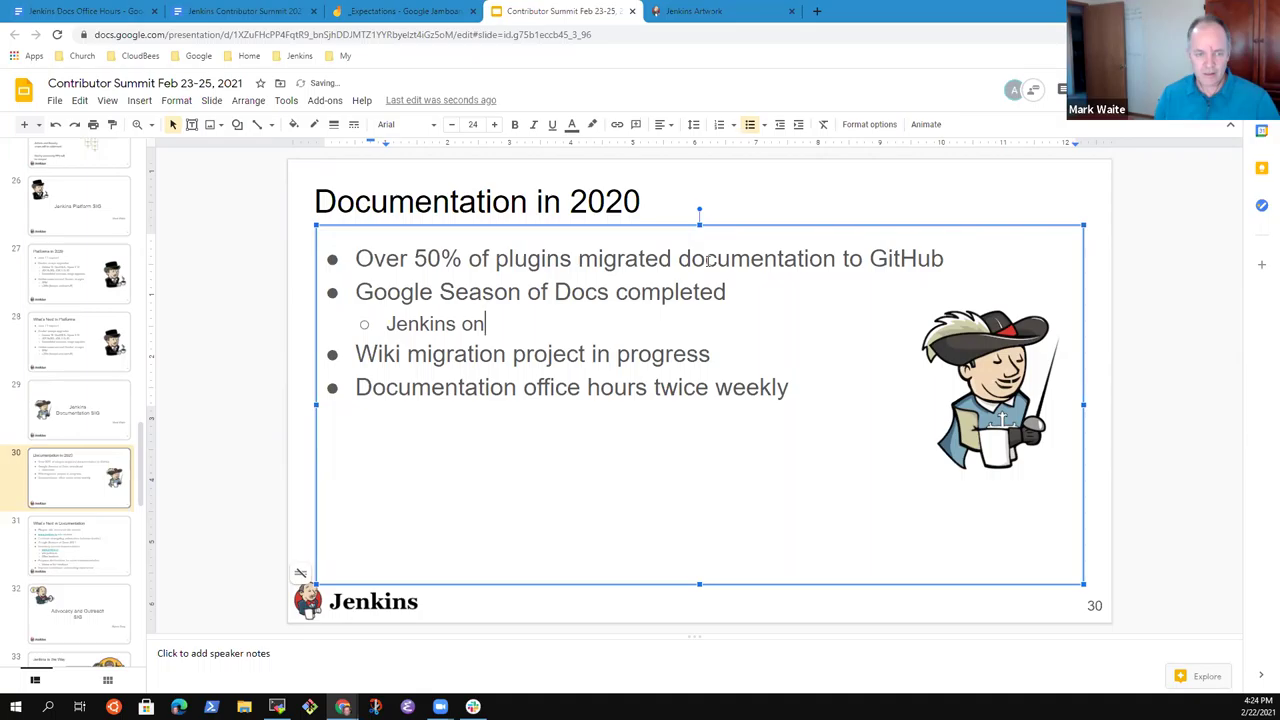
type(" Kubernetes by Zain")
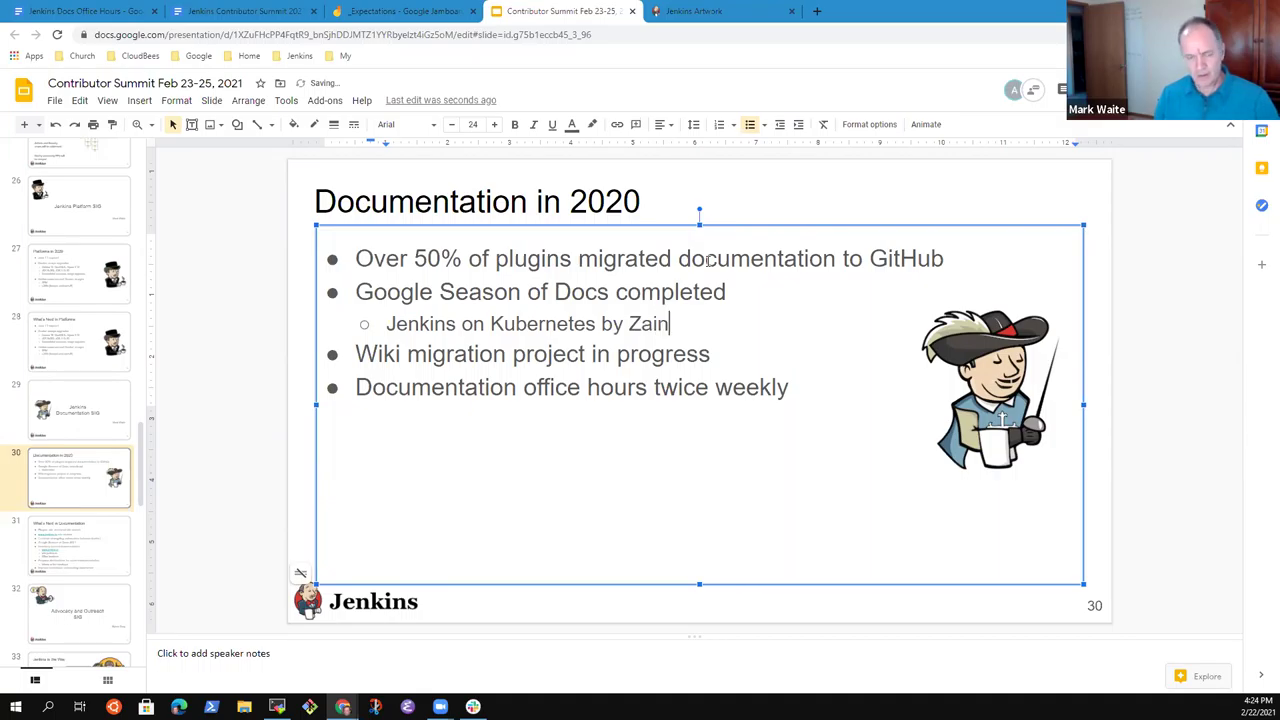
type("ab Abubakar")
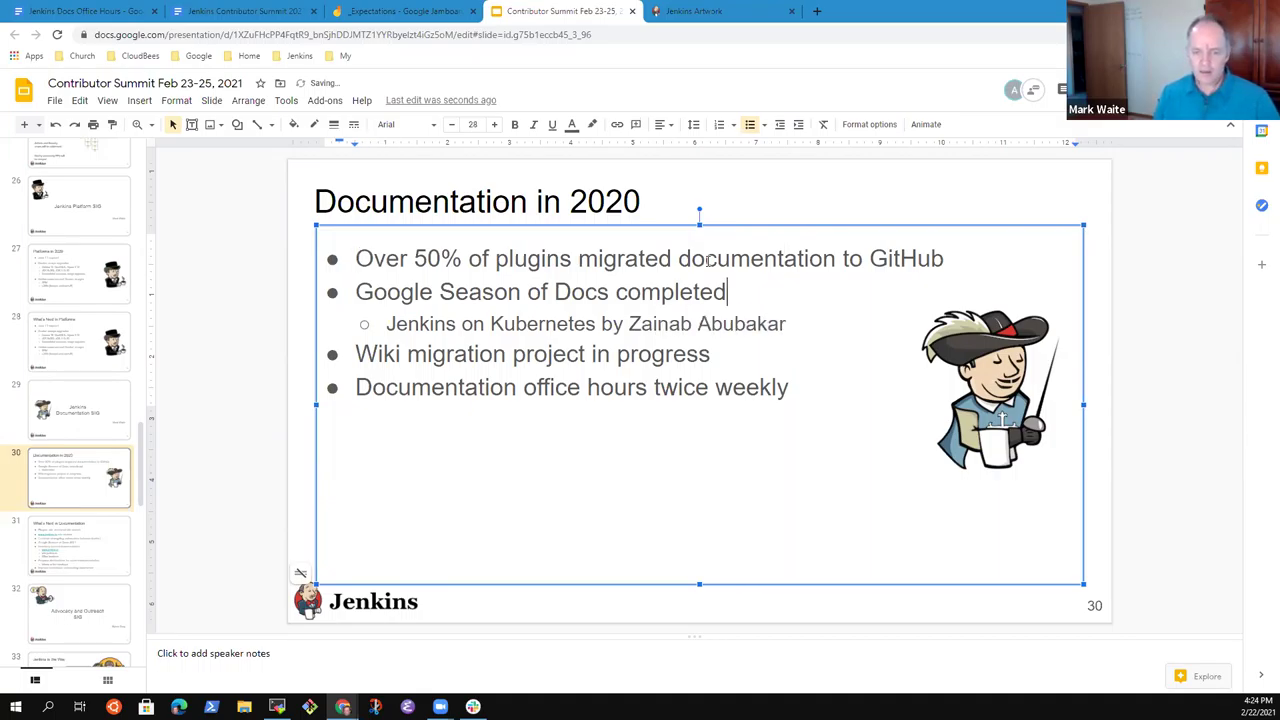
Add a 'Special thanks' sub-bullet crediting one contributor for tooling and another for tutoring.
key("End")
key("Return")
key("Tab")
type("Spec")
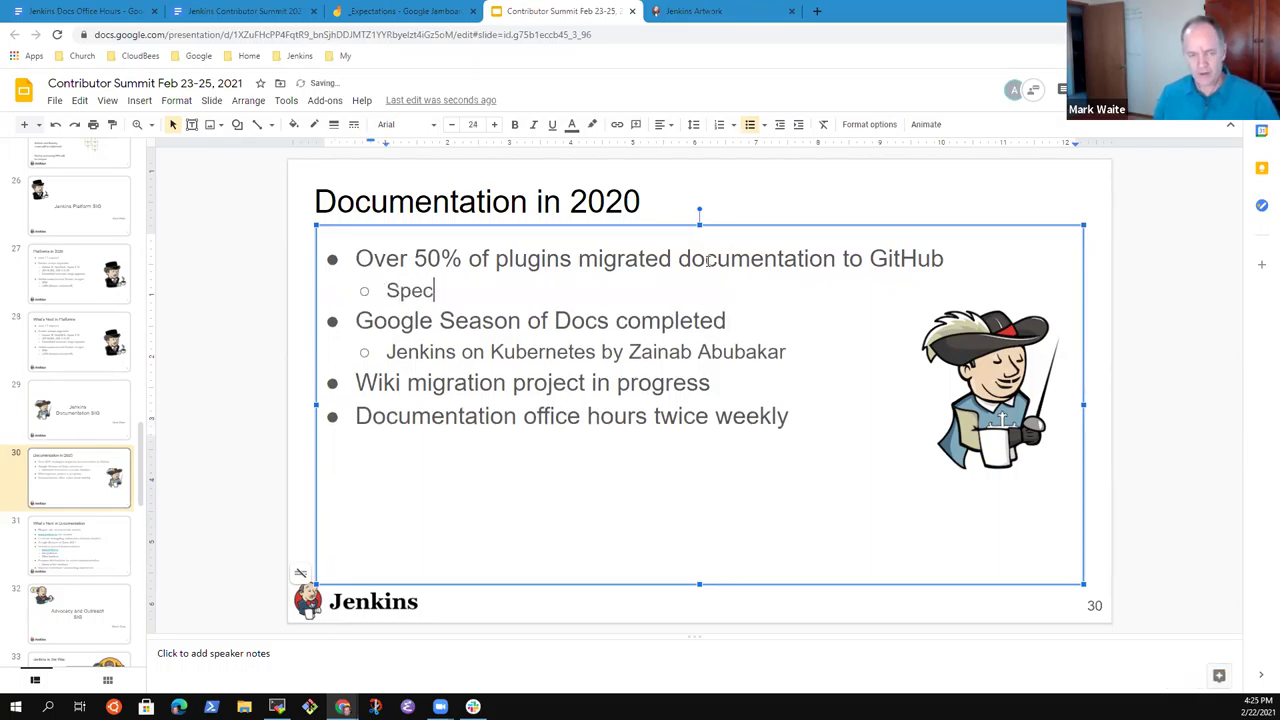
type("ial thanks to ")
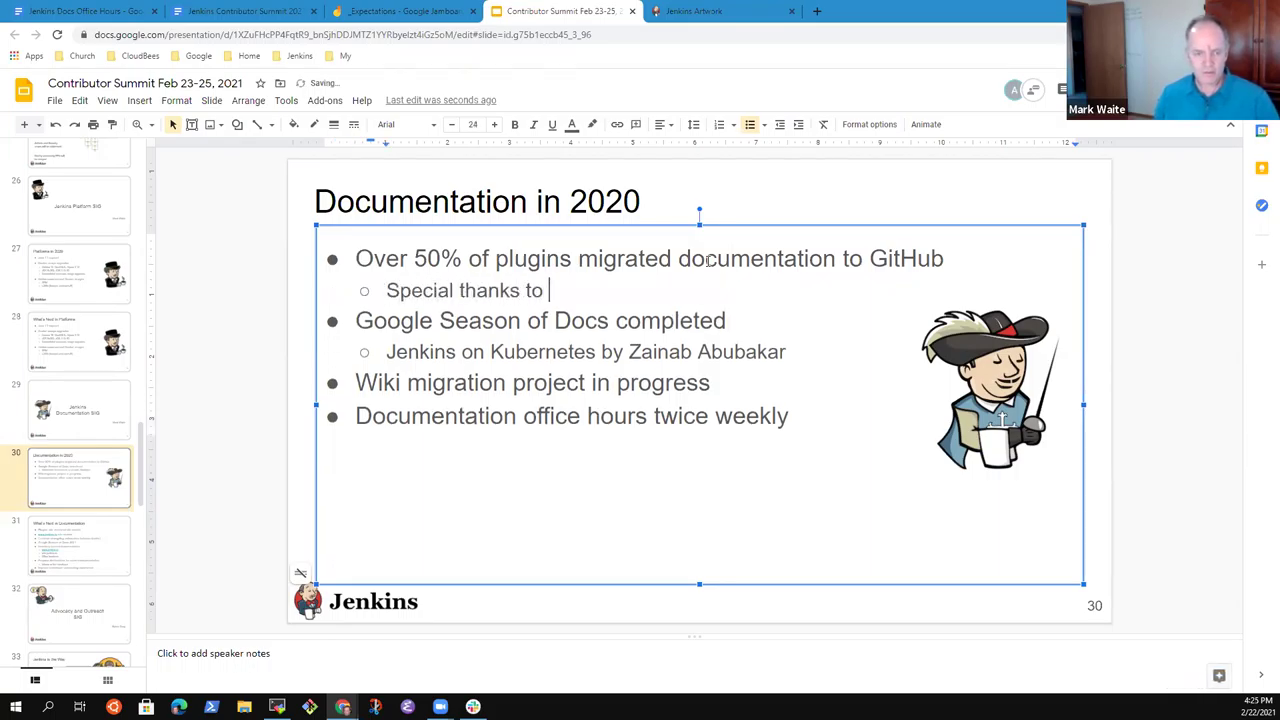
type("Gavin Mov")
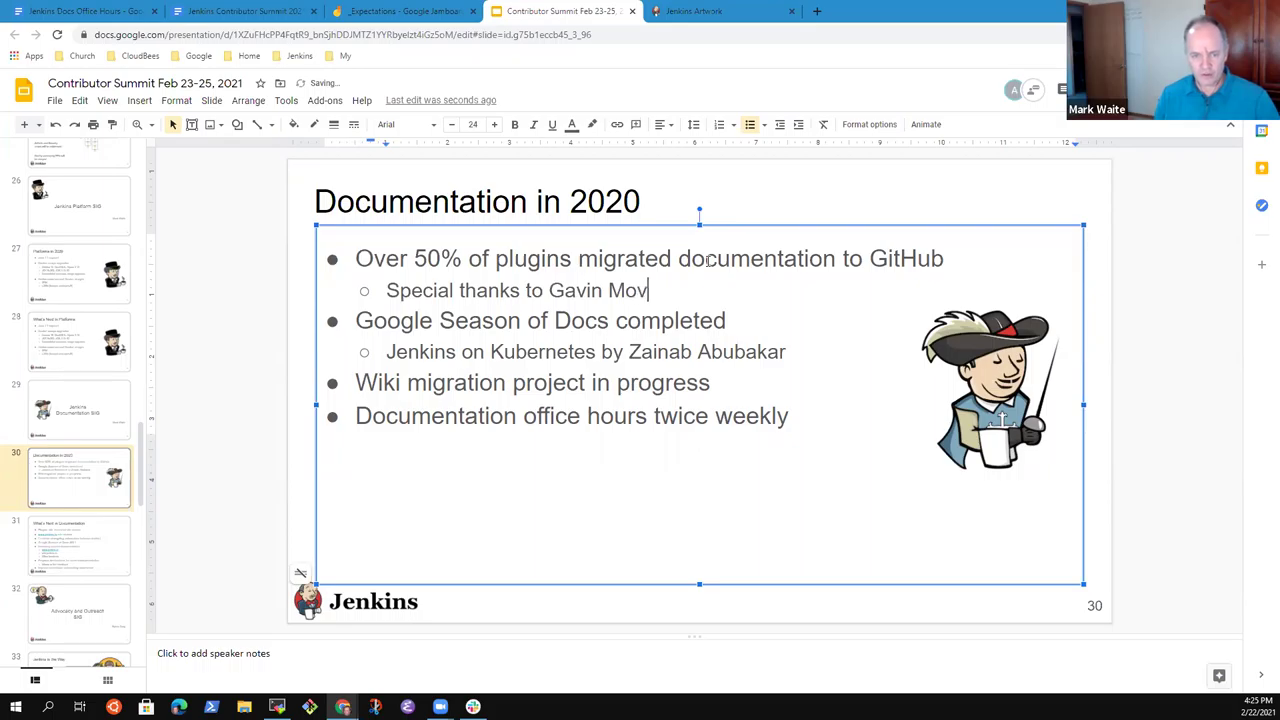
key("BackSpace")
type("gan for toolin")
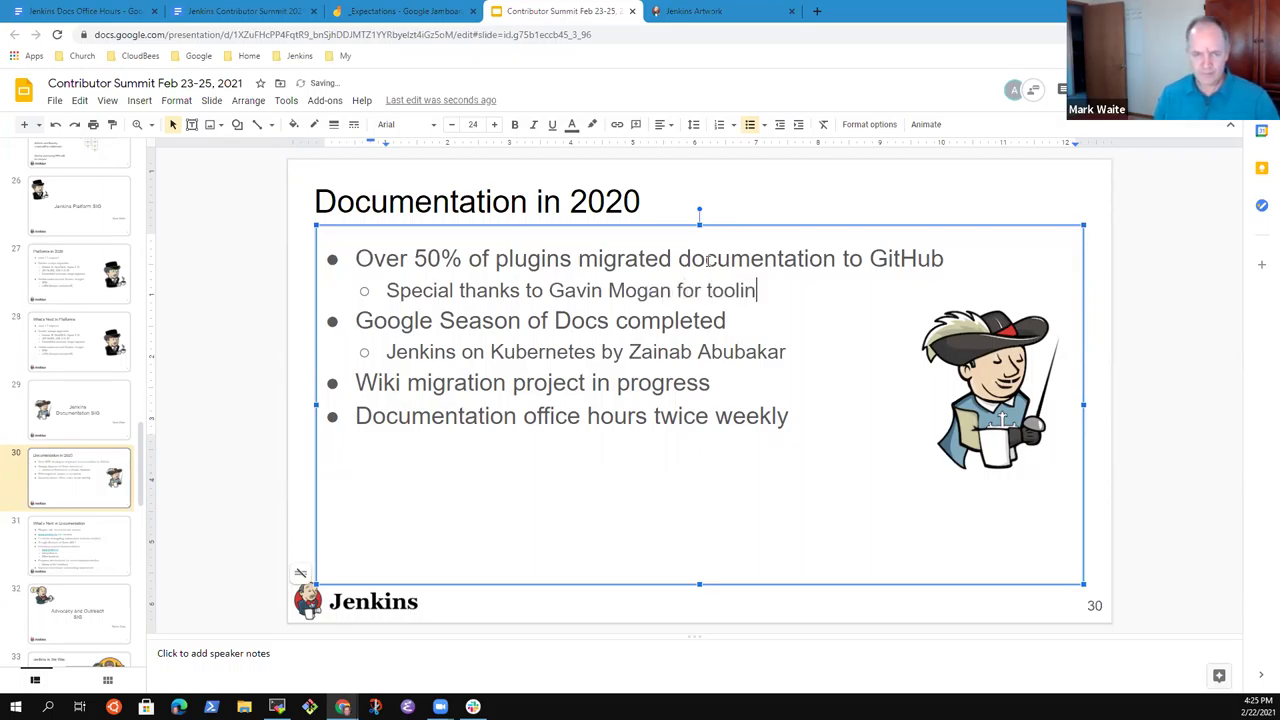
type("g, Oleg BNe")
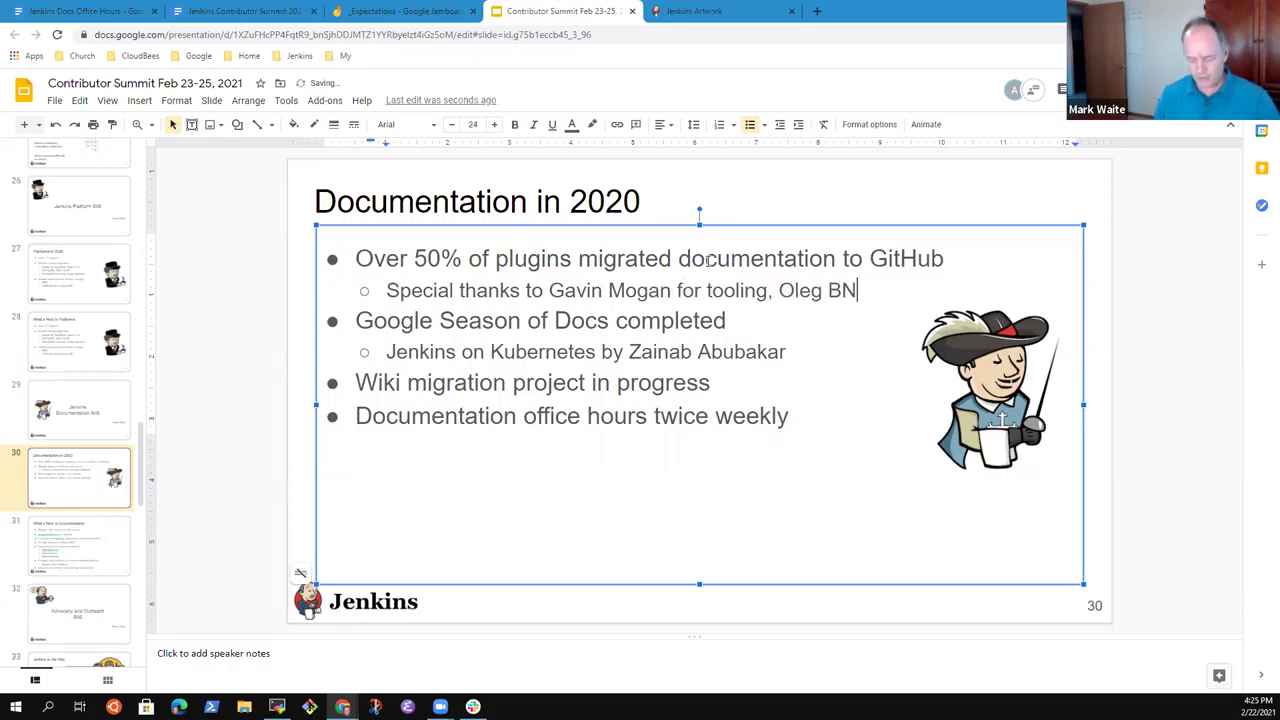
key("BackSpace")
key("BackSpace")
key("BackSpace")
type("ne")
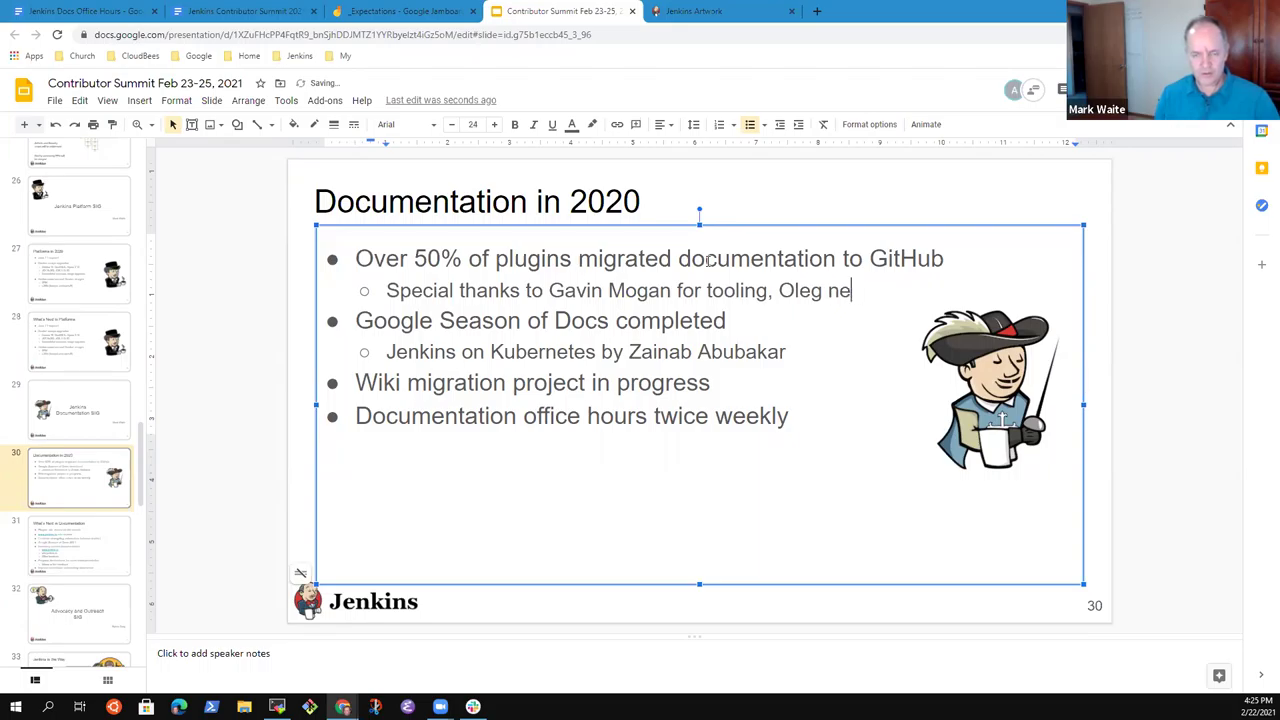
key("BackSpace")
key("BackSpace")
type("Nenashe")
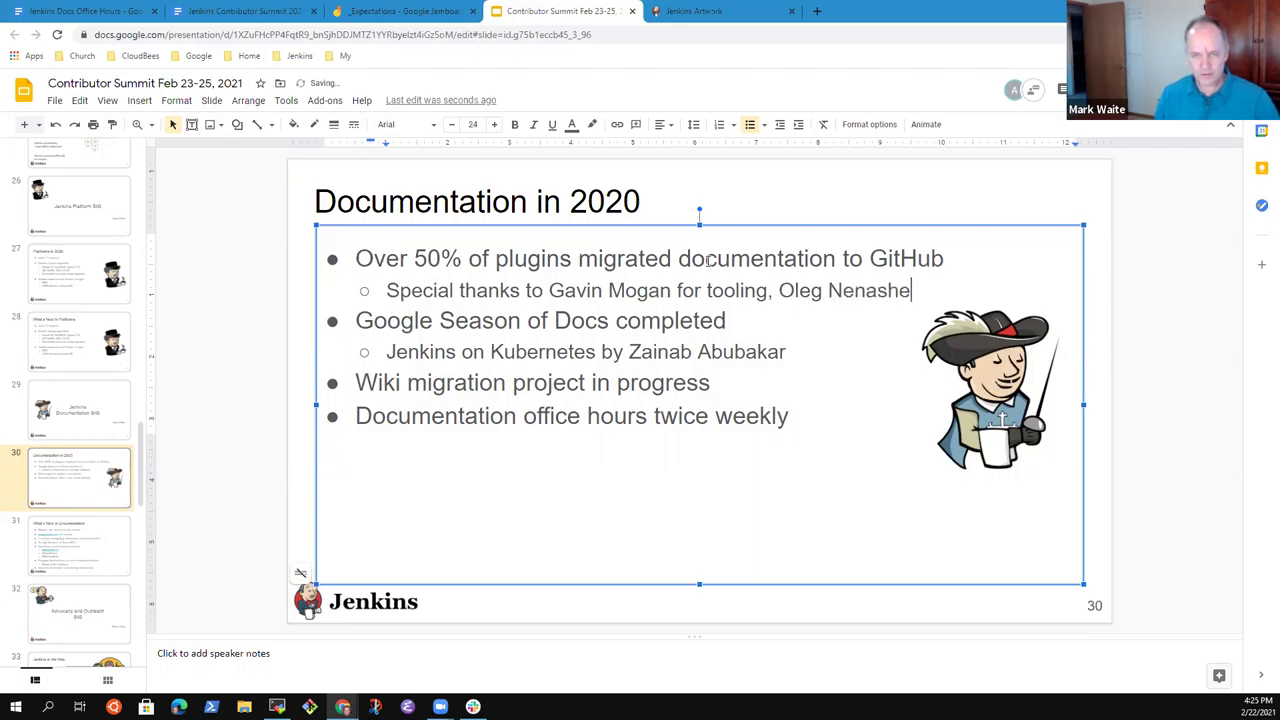
type("v for tutoring")
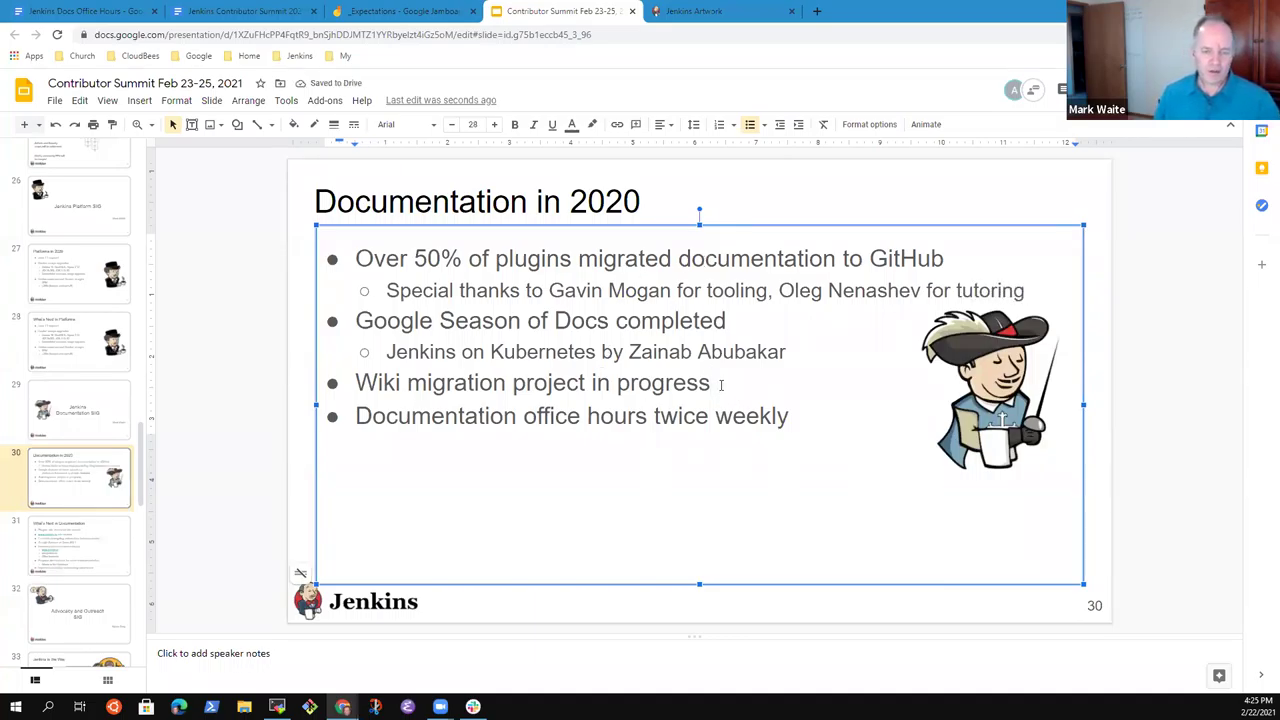
Add the sub-bullet 'Slow progress, needs structural help' under Wiki migration.
key("Return")
key("Tab")
type("Slow")
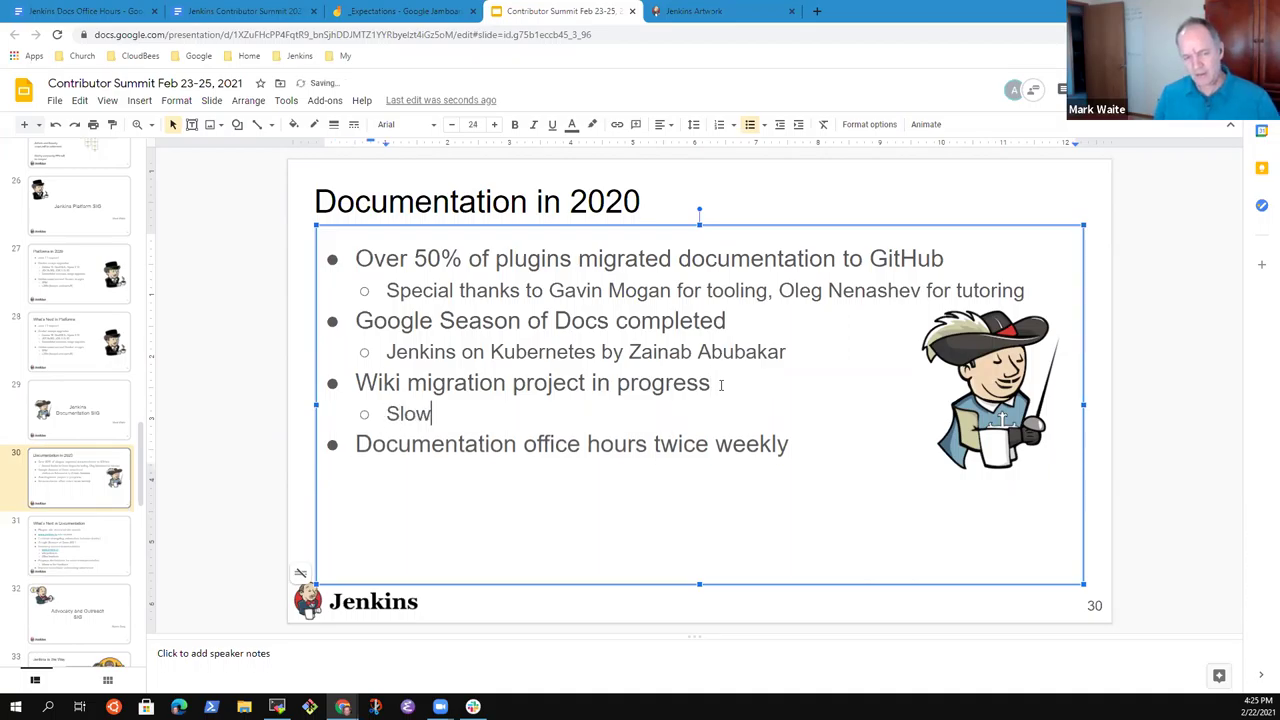
type(" progress, ne")
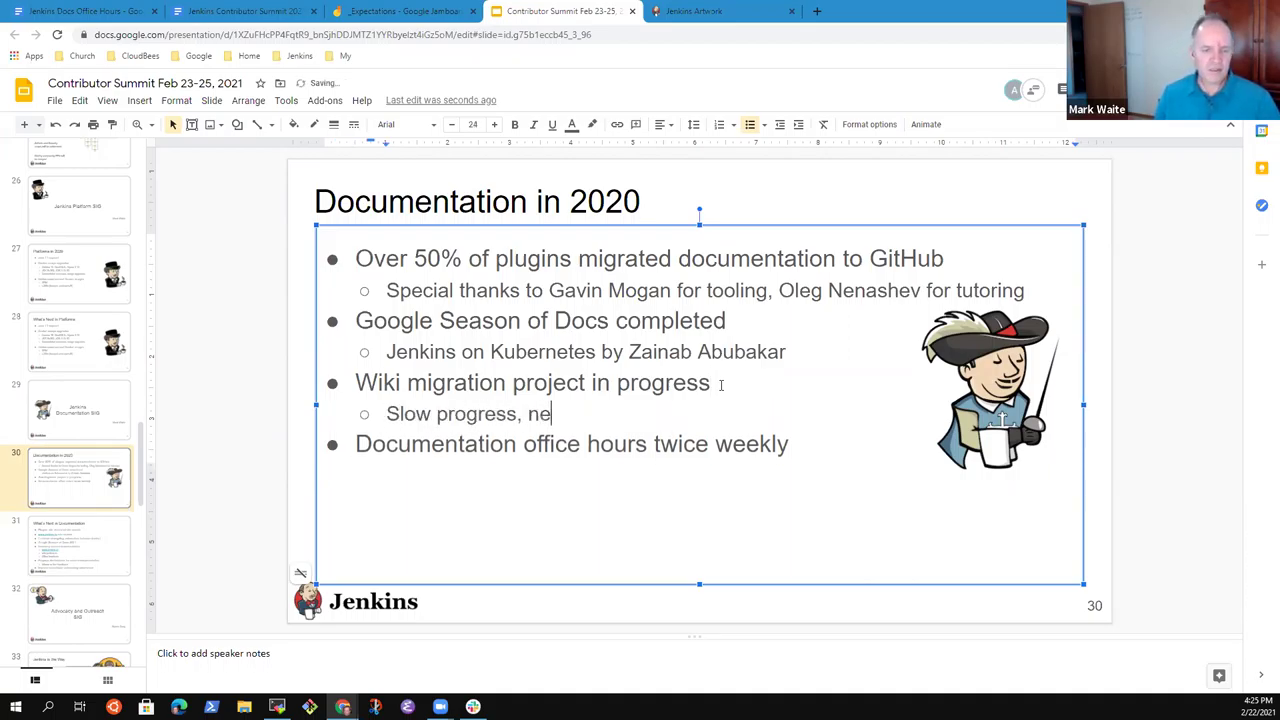
type("eds structurely")
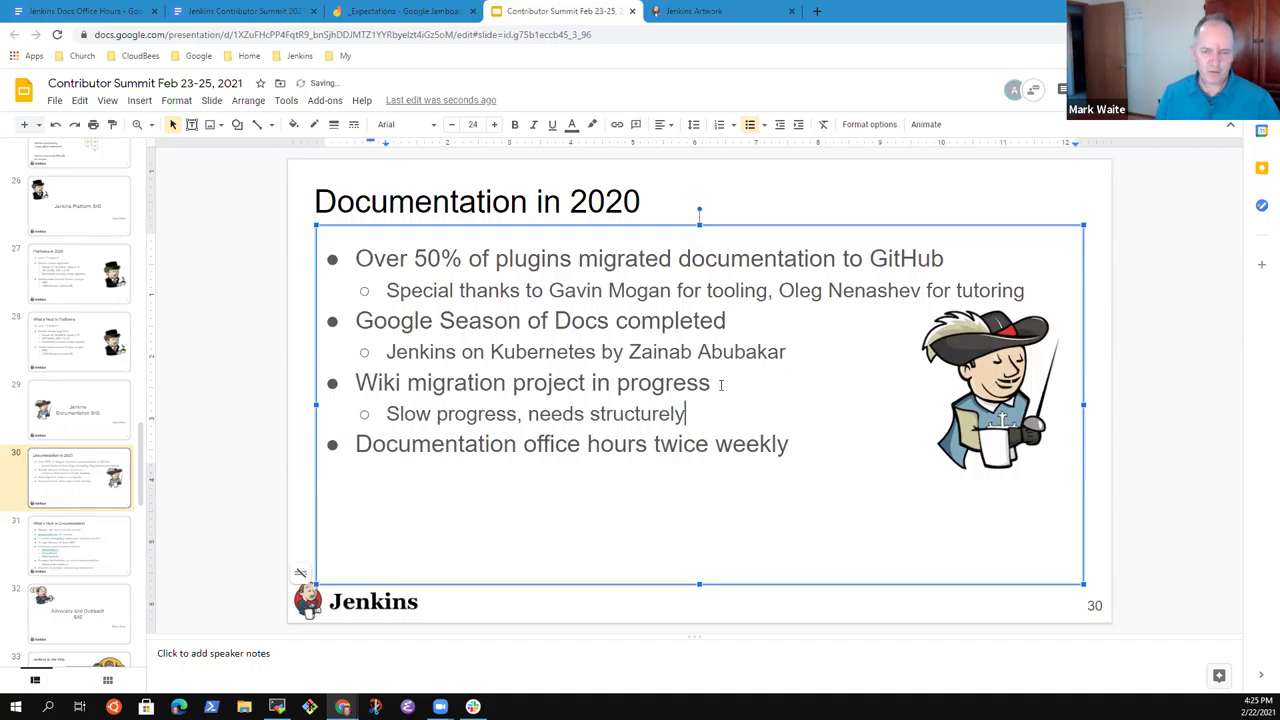
key("BackSpace")
key("BackSpace")
key("BackSpace")
type("al help")
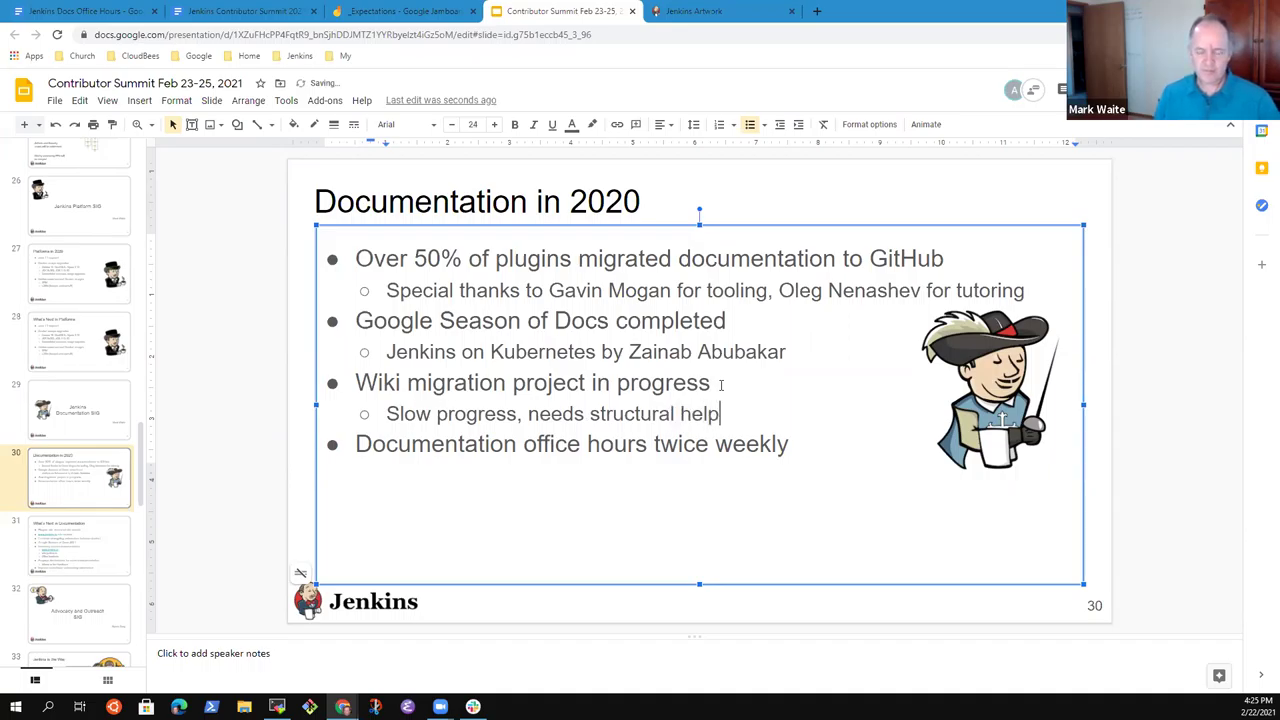
Add office-hours sub-bullets: 'Europe and Africa - 2 attending regularly' and 'U.S. West Coast - 2-3 attending regularly'.
key("Down")
key("Return")
key("Tab")
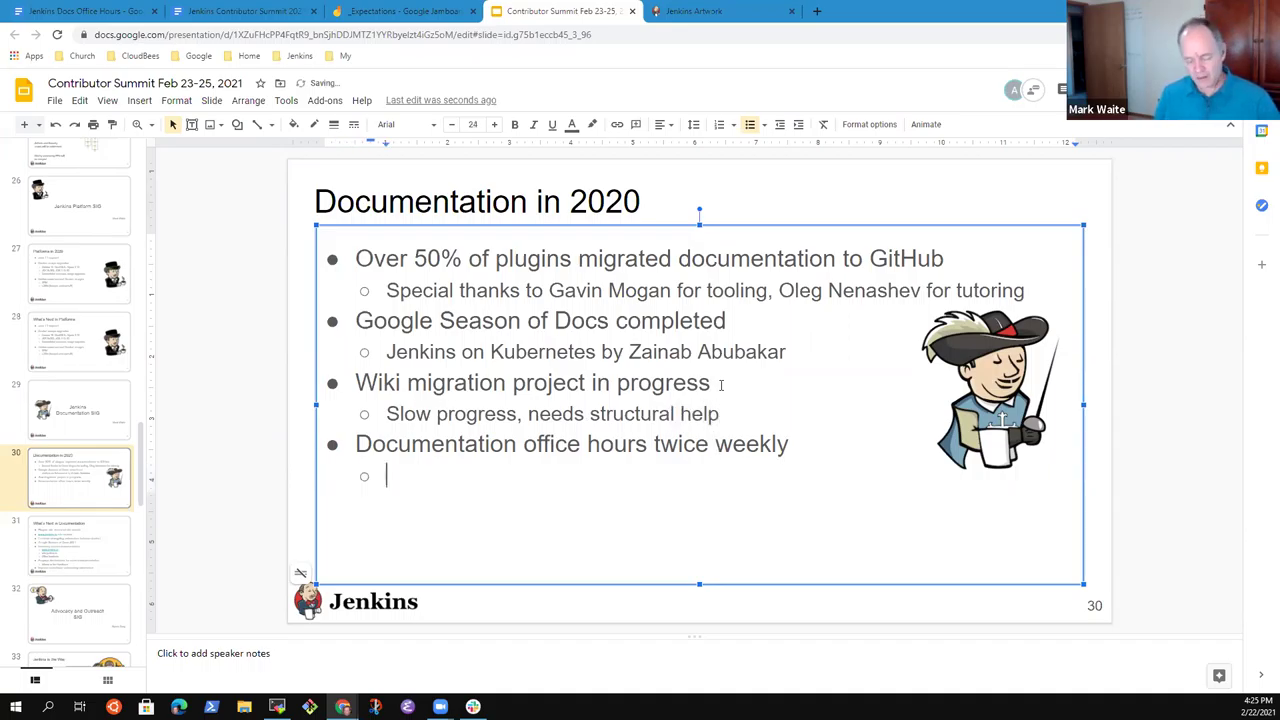
type("Europe and Africa - 2 atte")
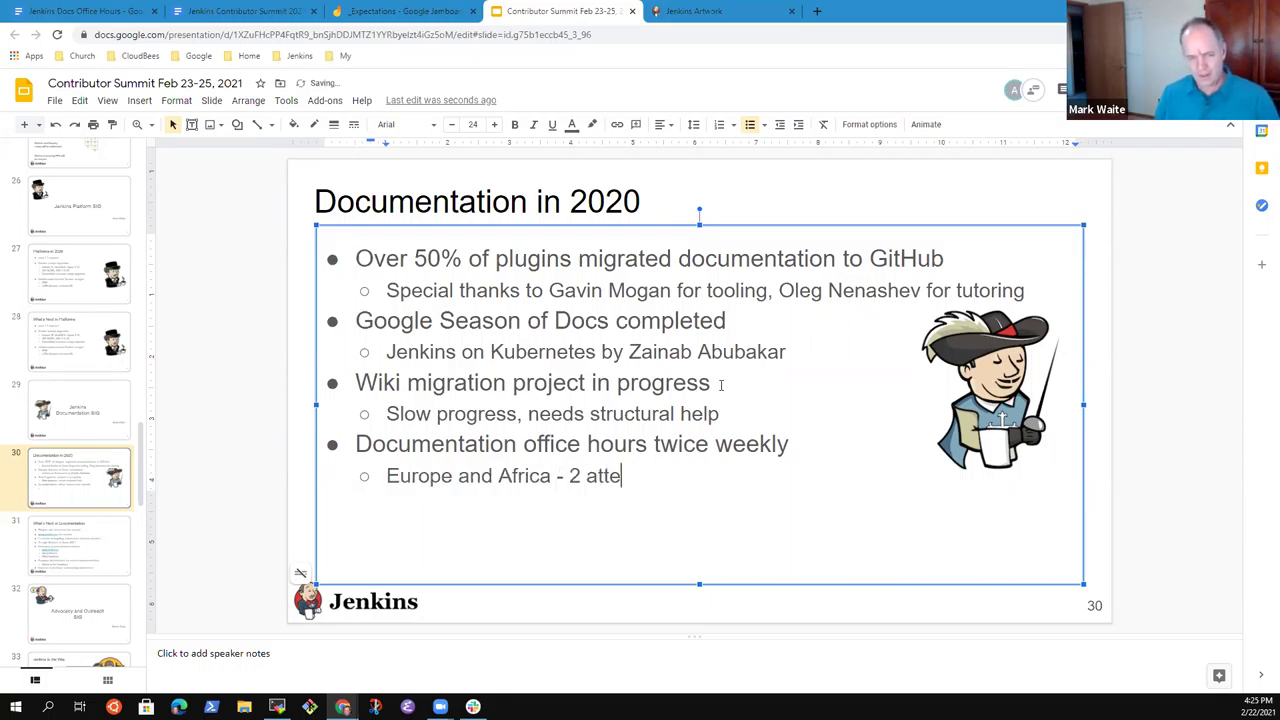
type("nding regularly")
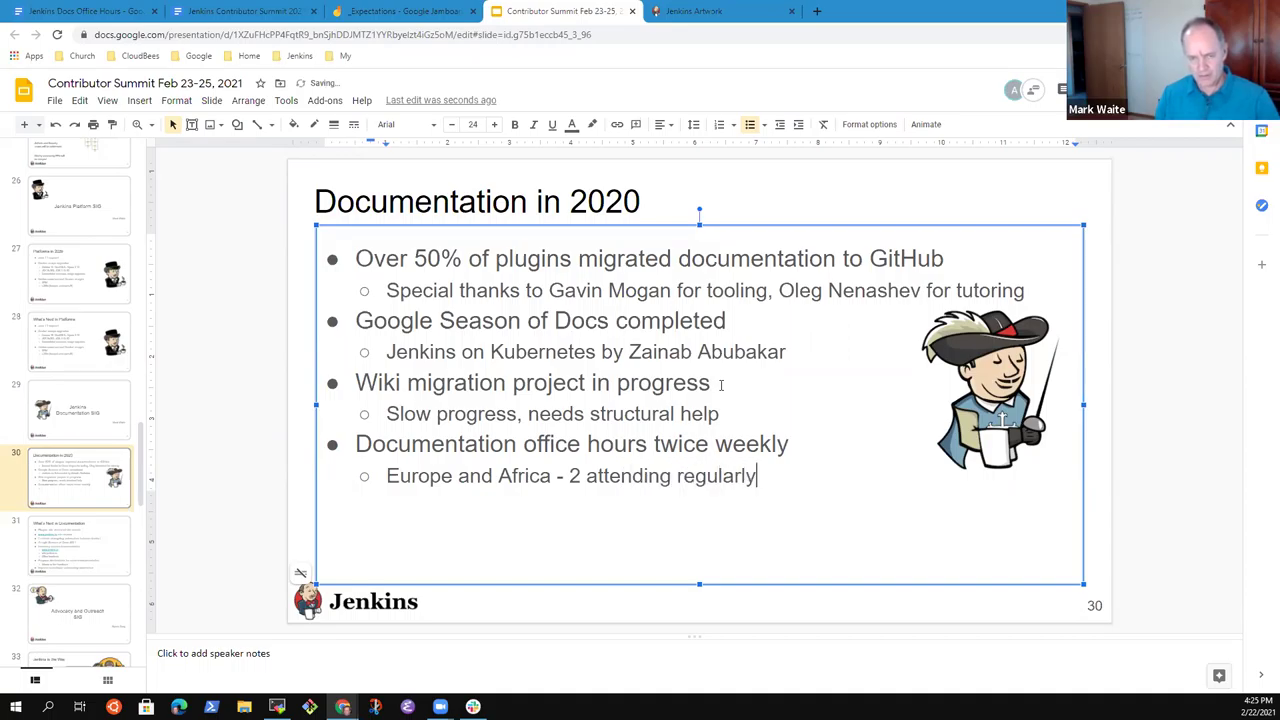
key("Return")
type("U.S. West cos")
key("BackSpace")
key("BackSpace")
key("BackSpace")
type("Cost")
key("BackSpace")
type("ast")
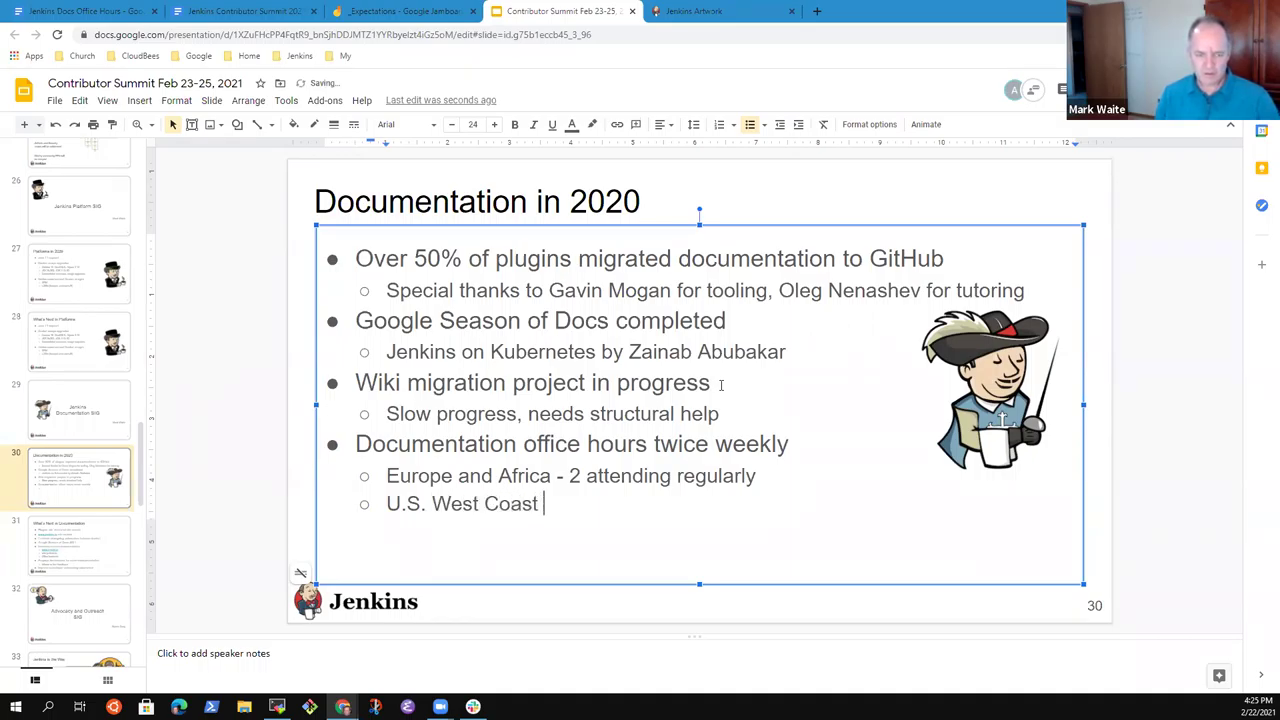
type(" - 2-3")
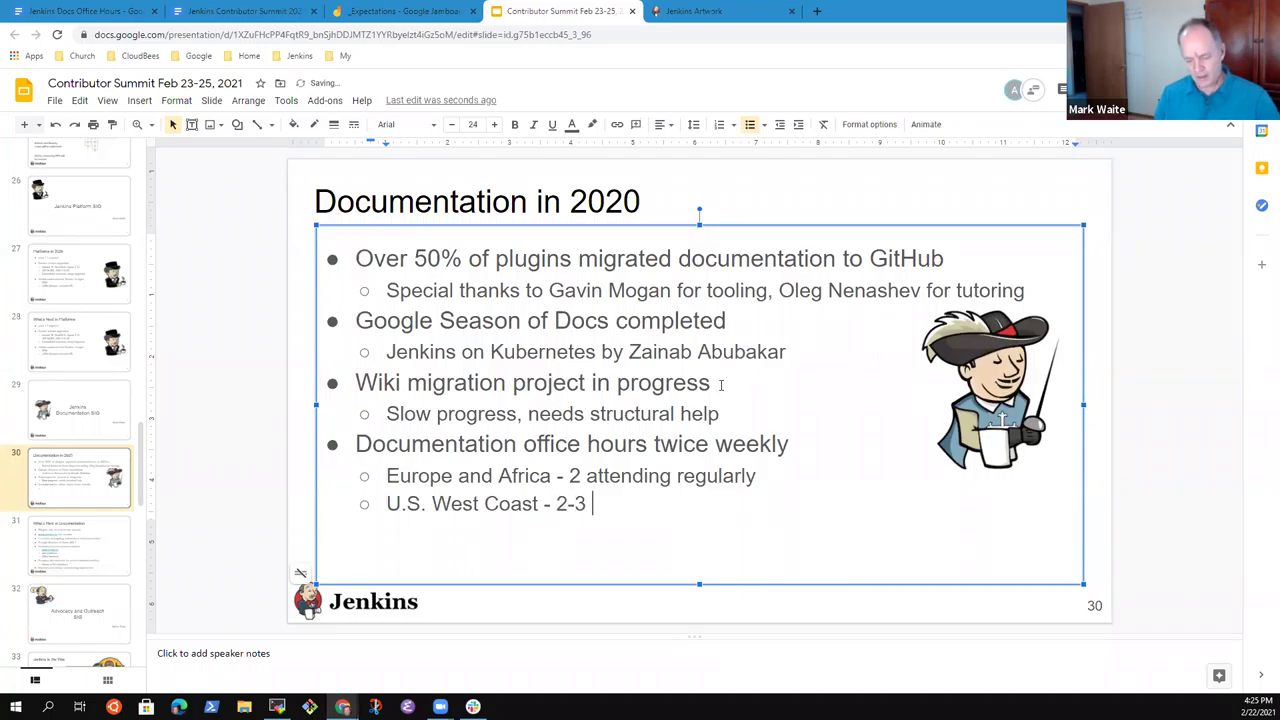
type(" attending regua")
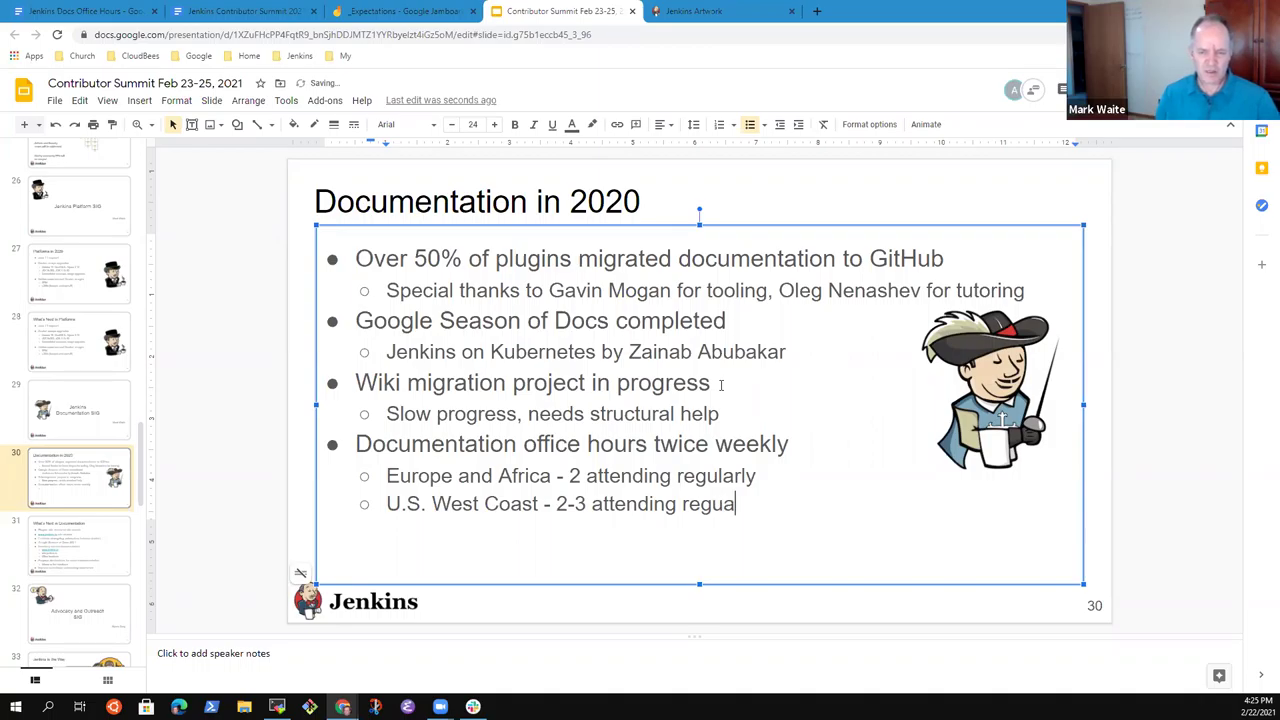
key("BackSpace")
type("larly")
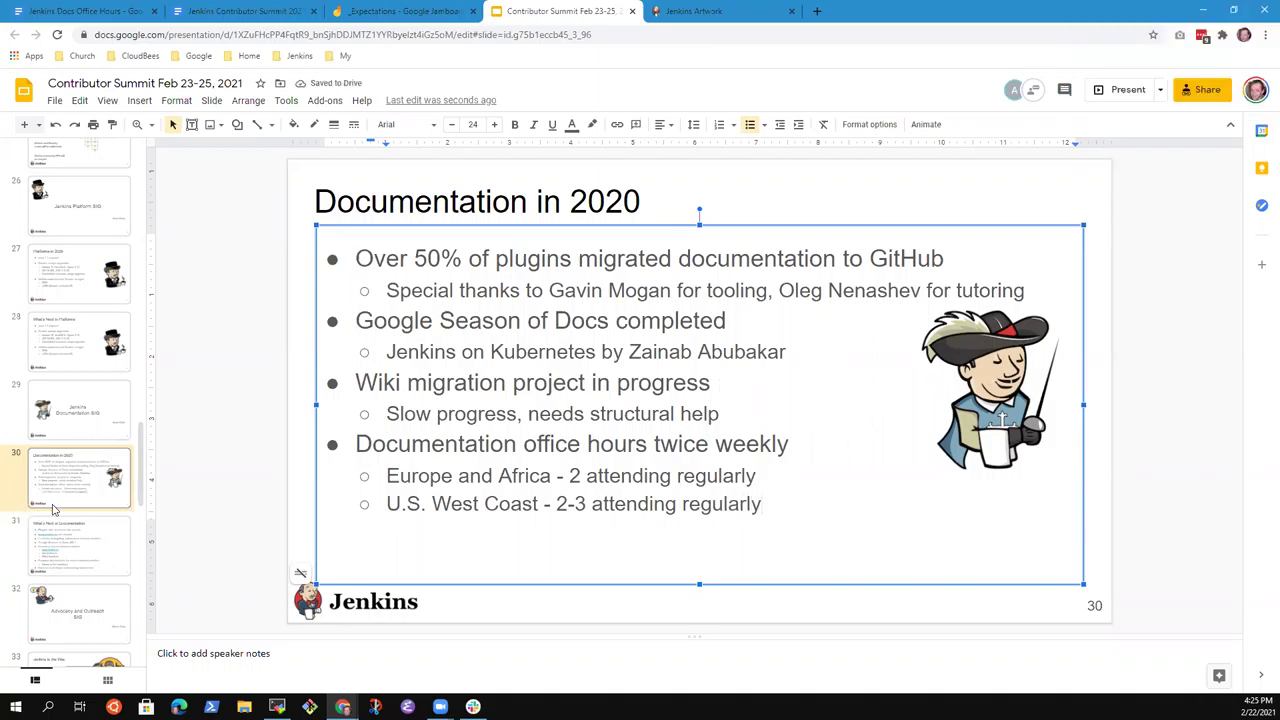
Change the West Coast count from 2-3 to 3-4, then show the What's Next in Documentation slide.
left_click(76, 487)
left_click(660, 503)
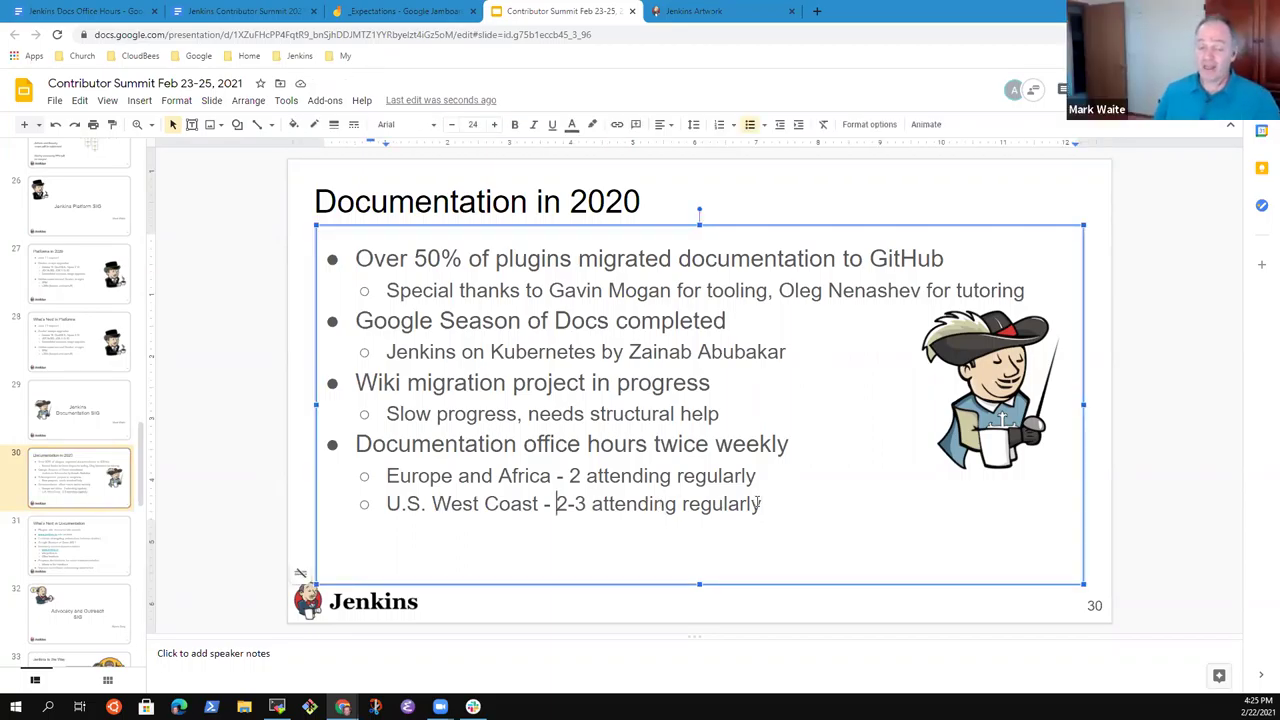
key("shift+Left")
key("shift+Left")
key("shift+Left")
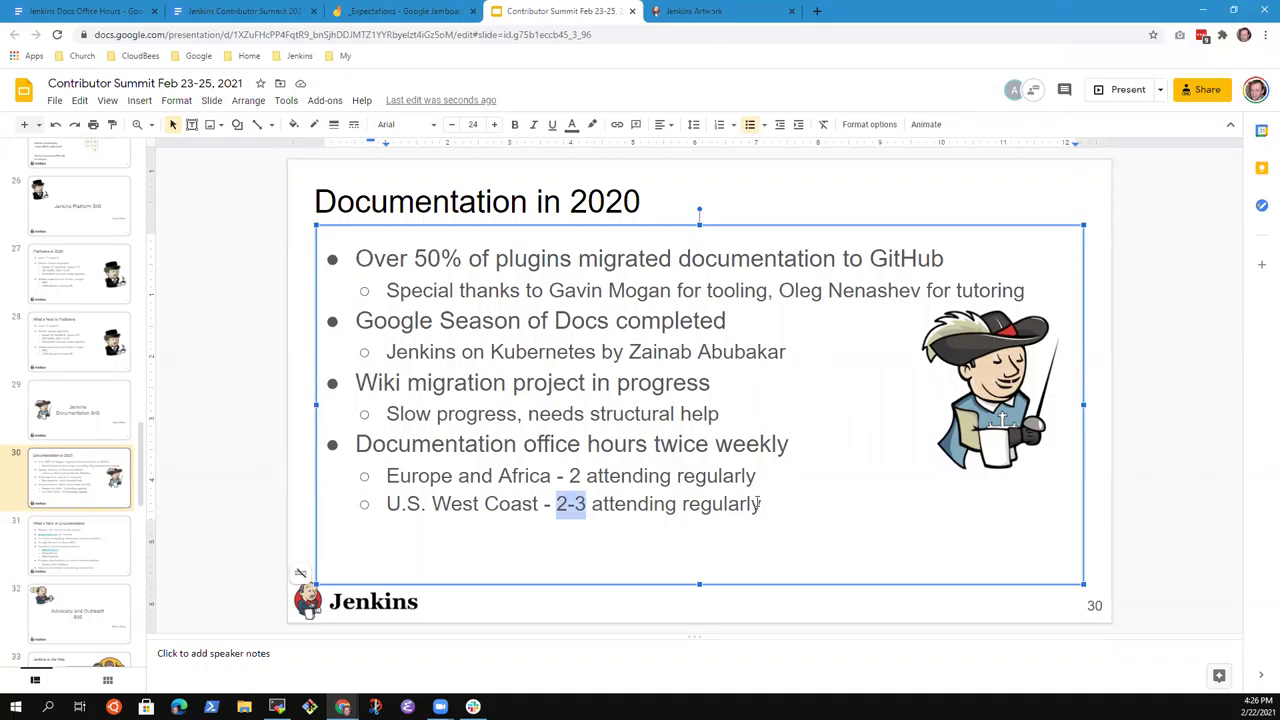
type("3-4")
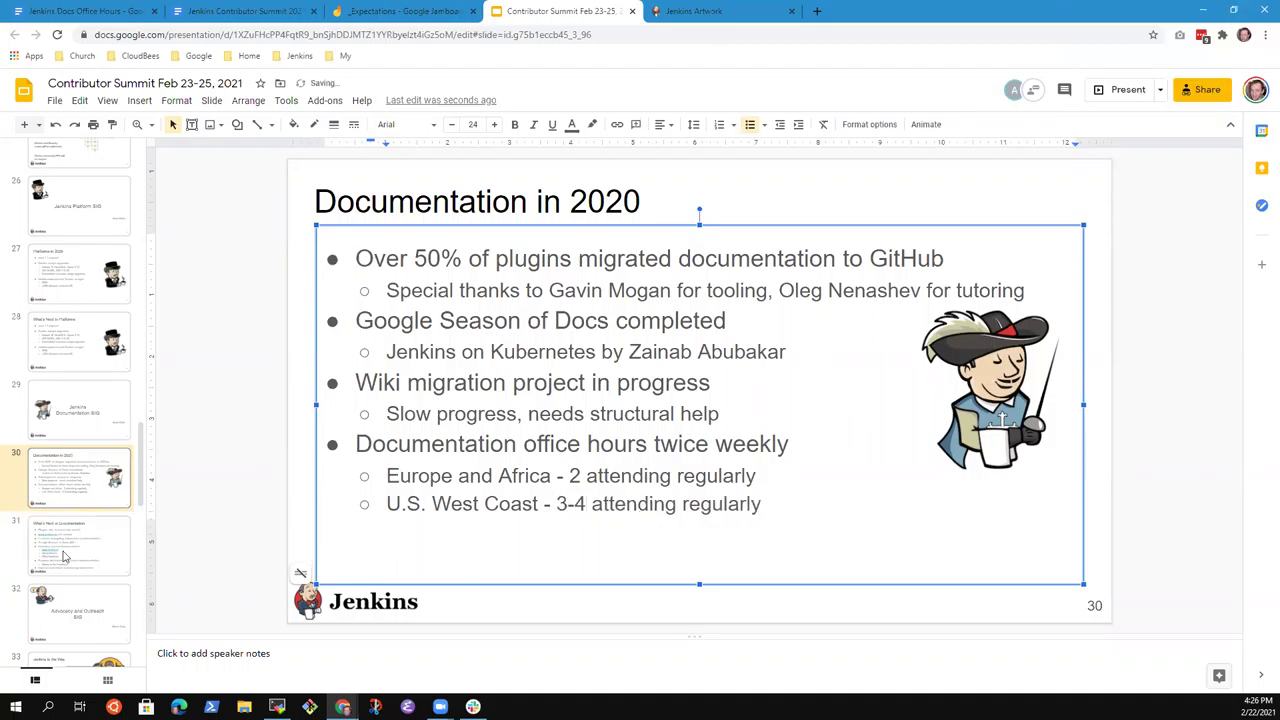
left_click(76, 549)
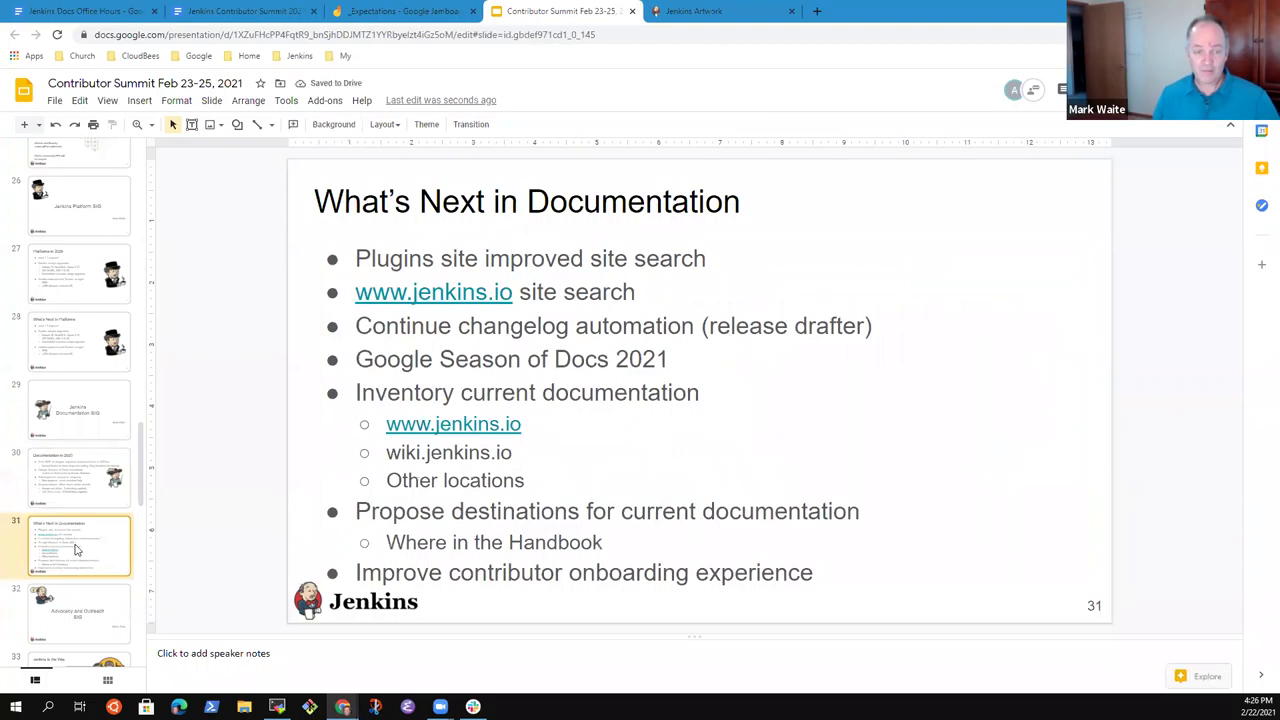
left_click(98, 475)
left_click(108, 545)
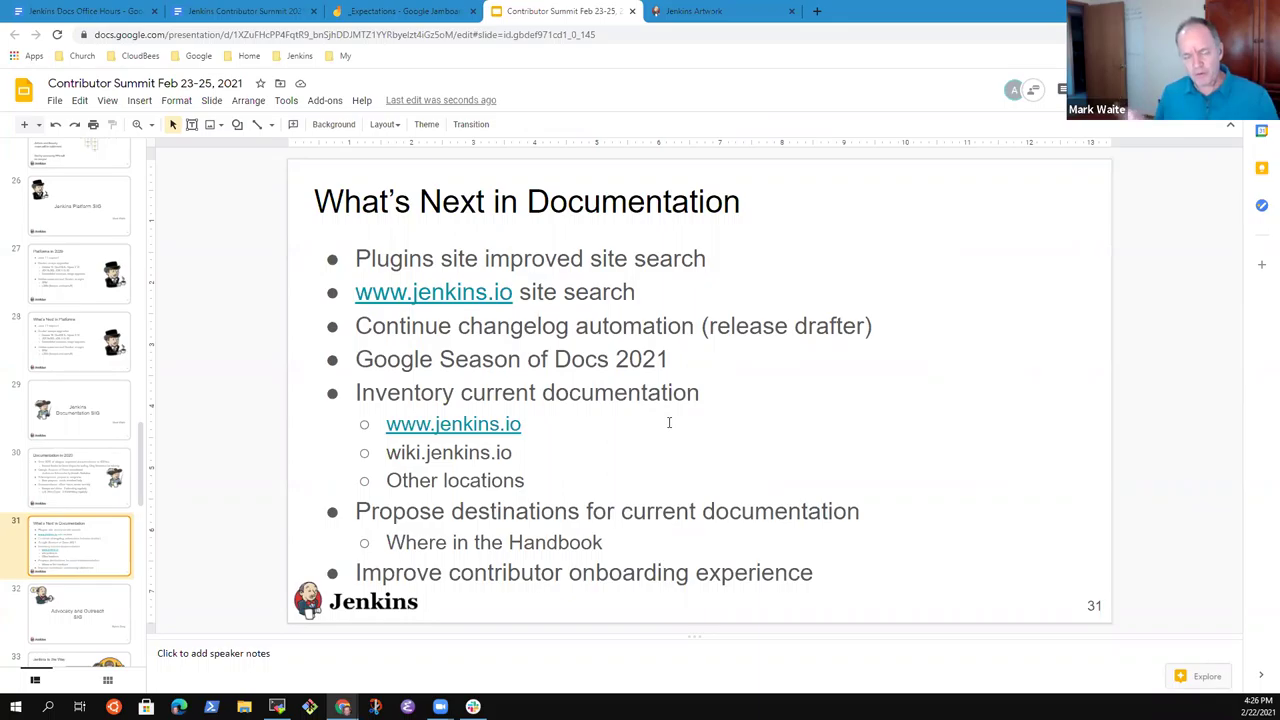
left_click(640, 291)
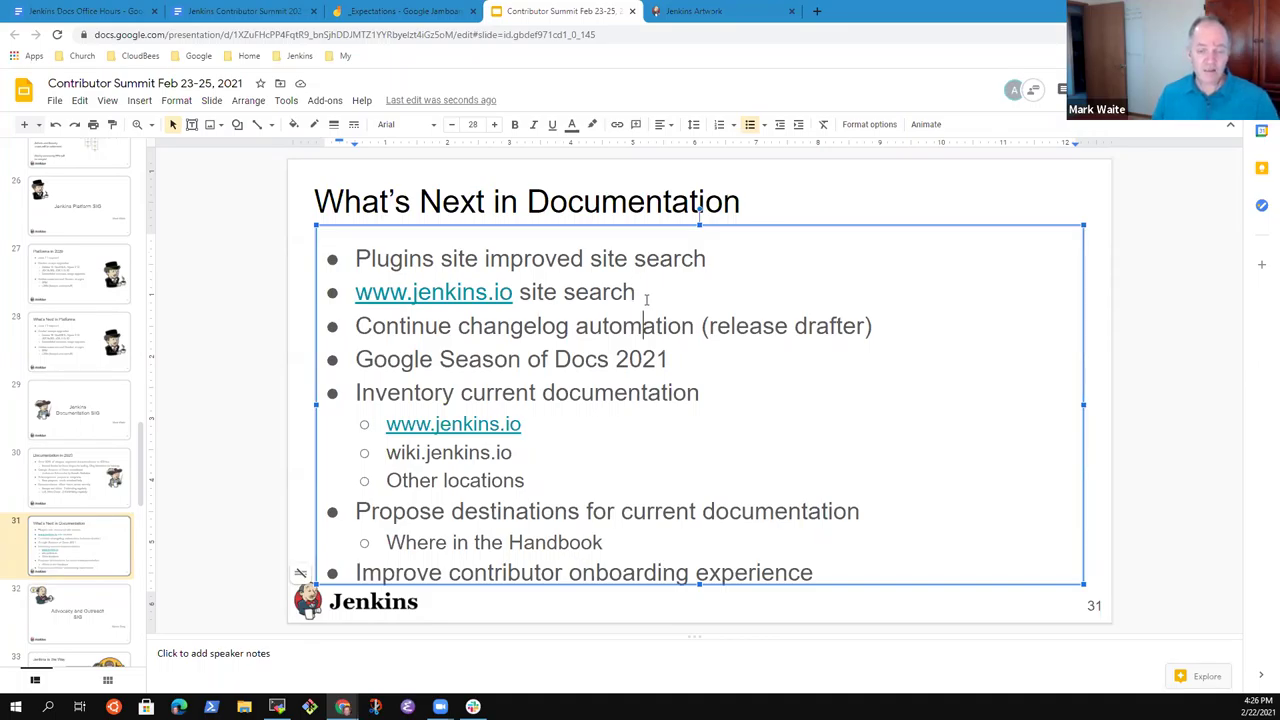
key("shift+End")
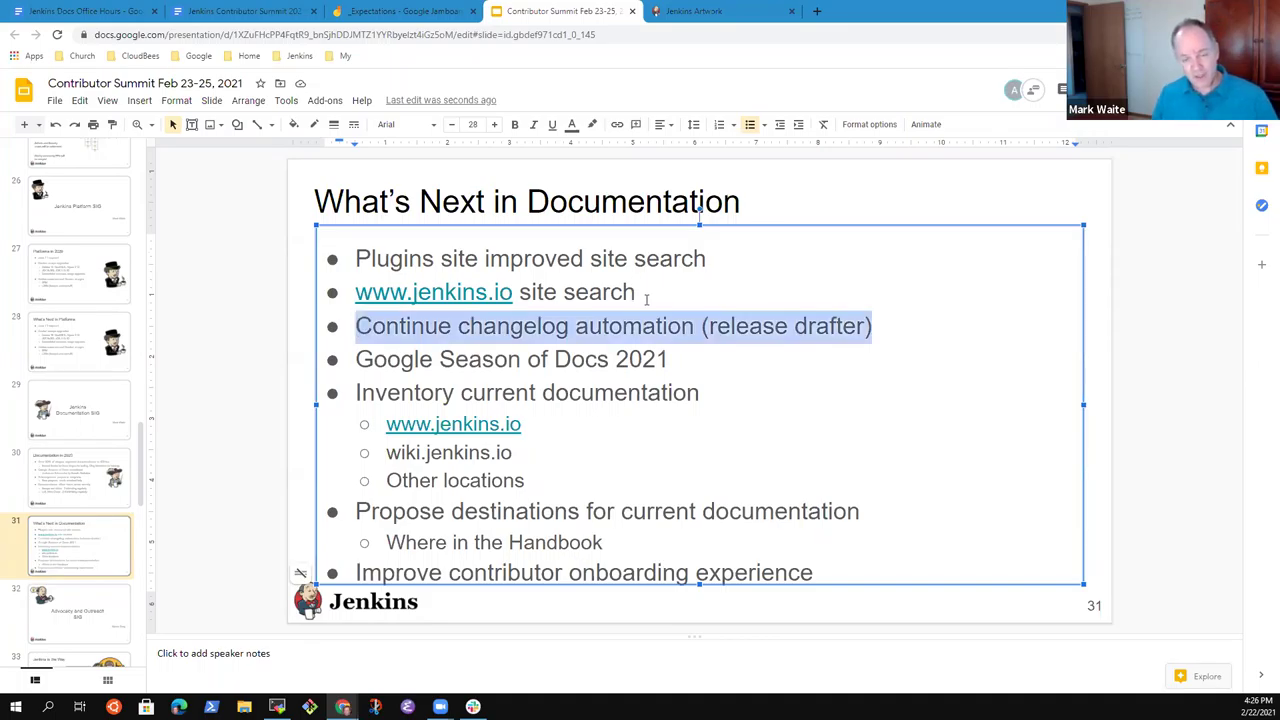
key("End")
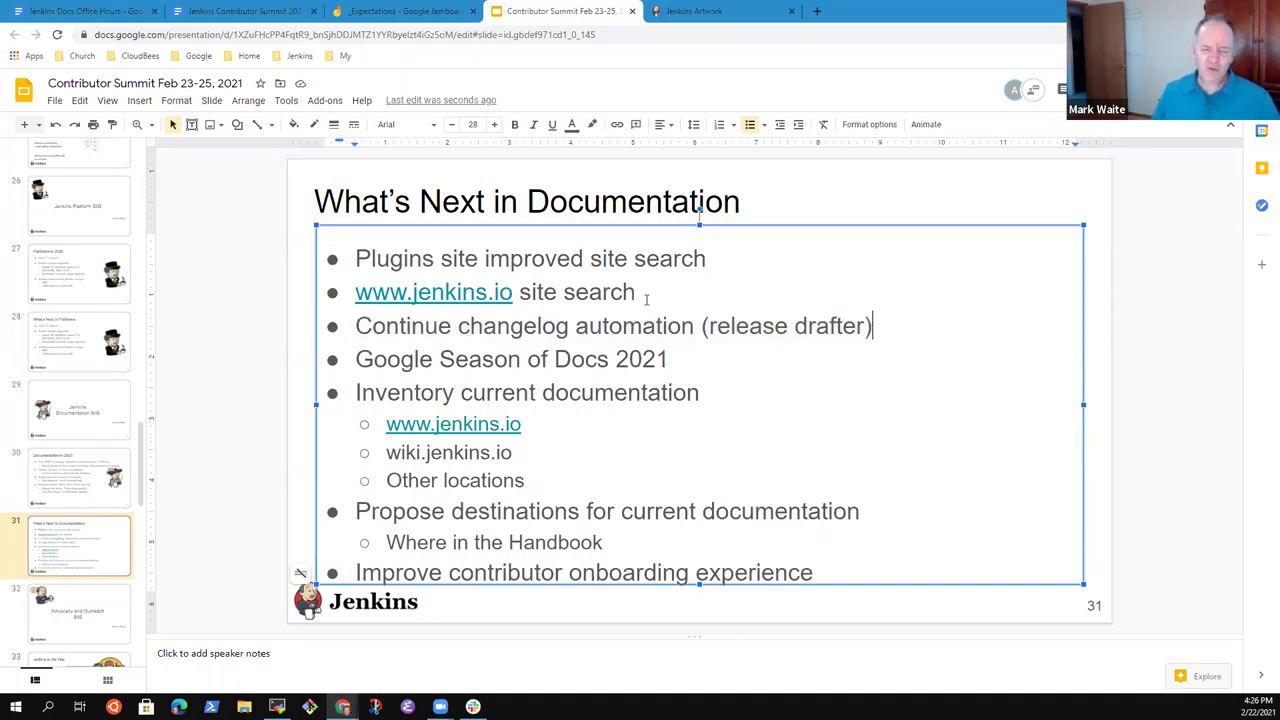
key("shift+End")
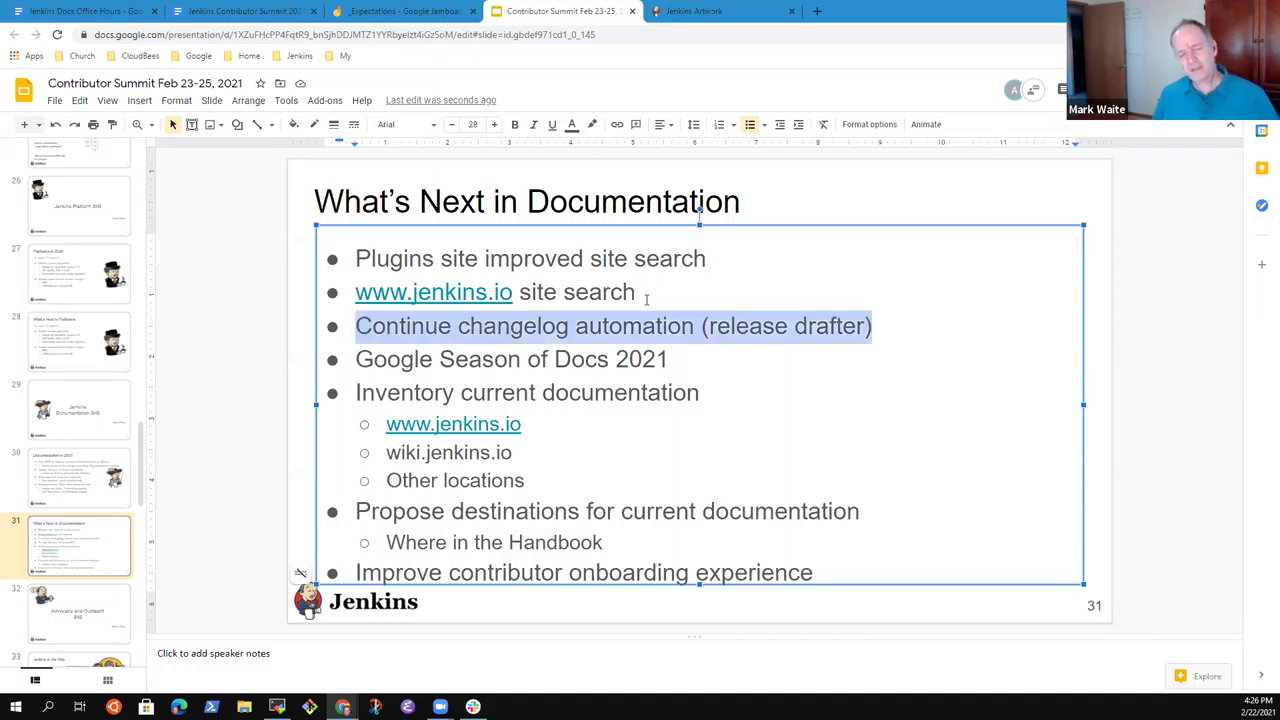
key("shift+Down")
key("Up")
key("Down")
key("shift+Down")
key("ctrl+c")
key("BackSpace")
key("Down")
key("Down")
key("Down")
key("Down")
key("Down")
key("Down")
key("Down")
key("End")
key("Return")
key("ctrl+v")
key("Up")
key("End")
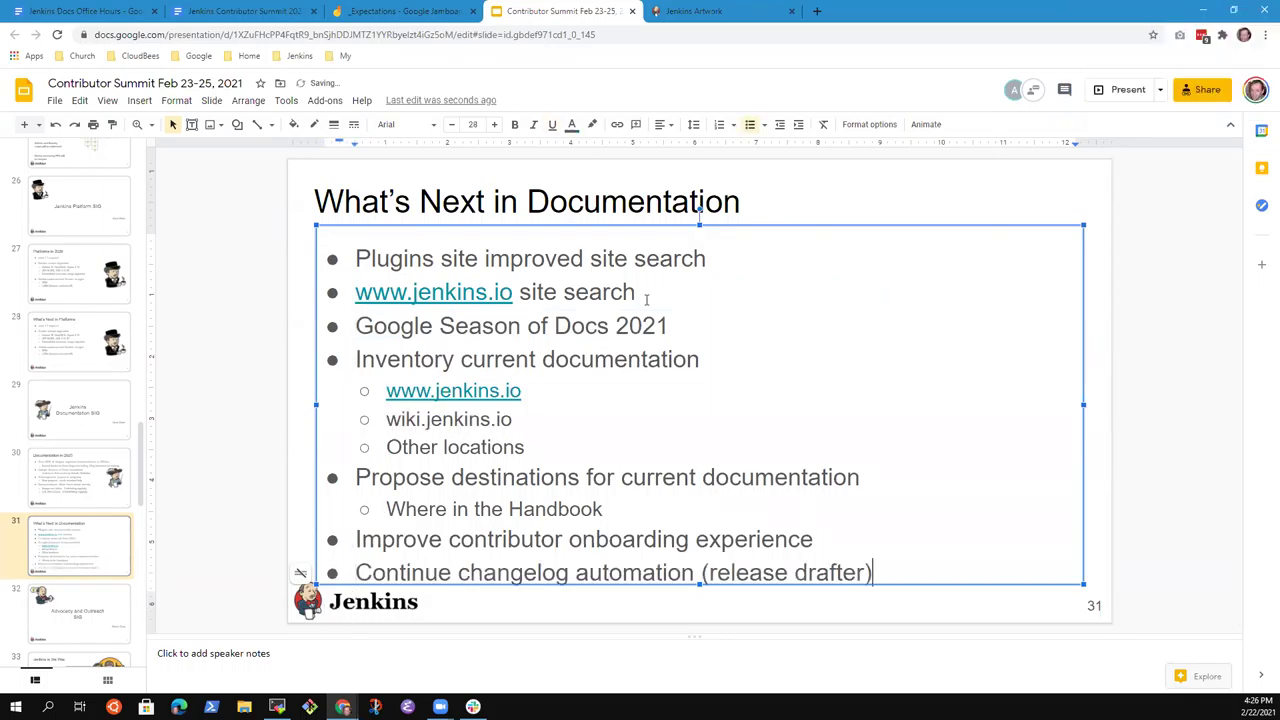
key("Up")
key("Up")
key("Up")
key("Up")
key("Up")
key("Up")
key("Up")
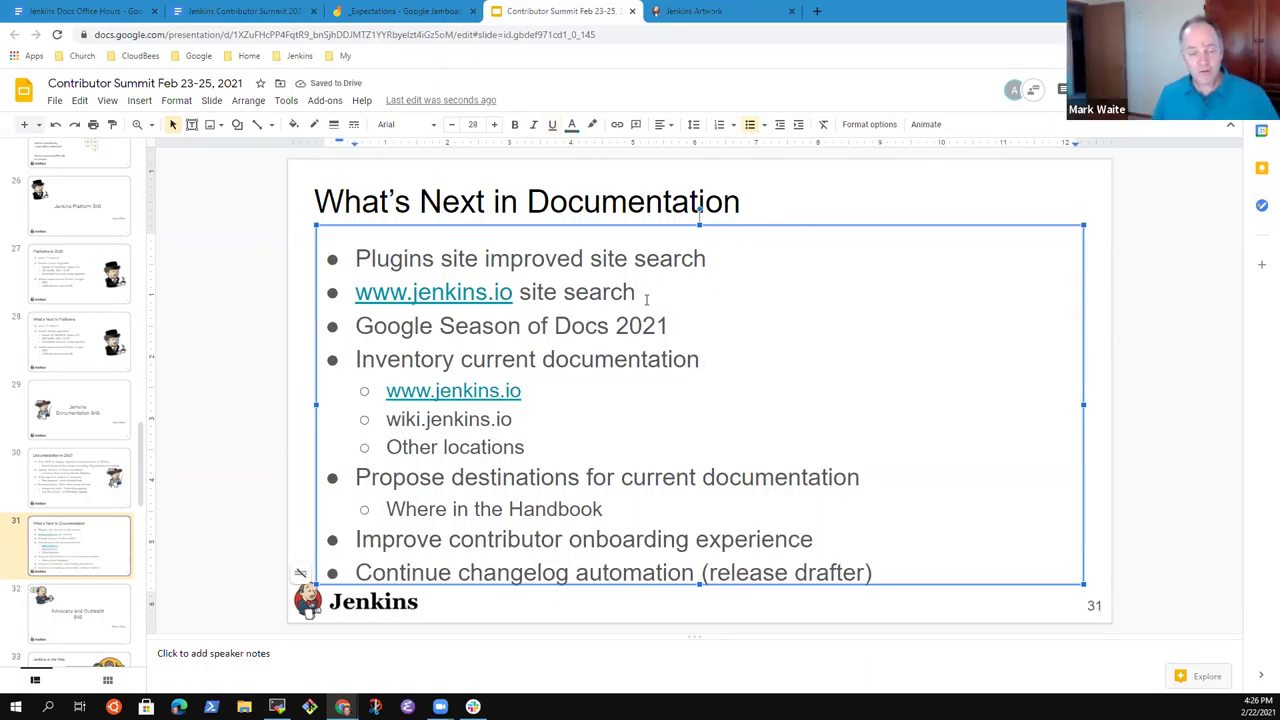
key("Home")
key("ctrl+Right")
type("the")
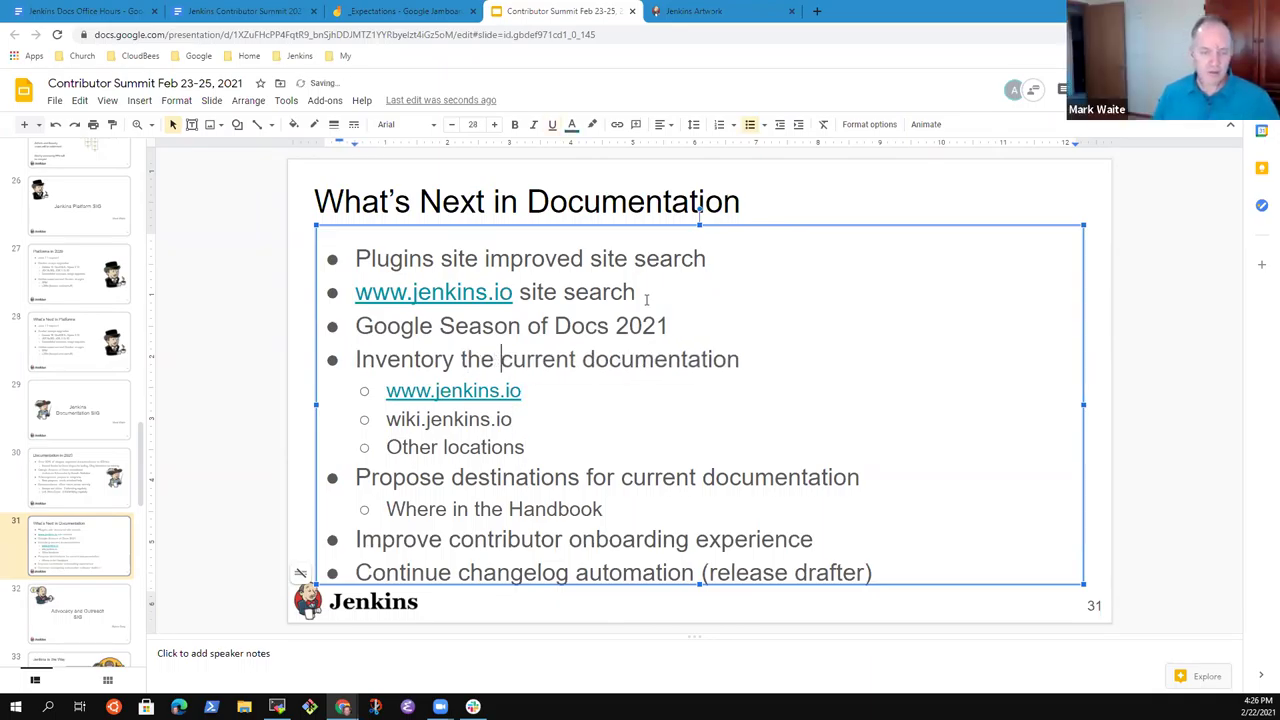
key("End")
key("Down")
key("Down")
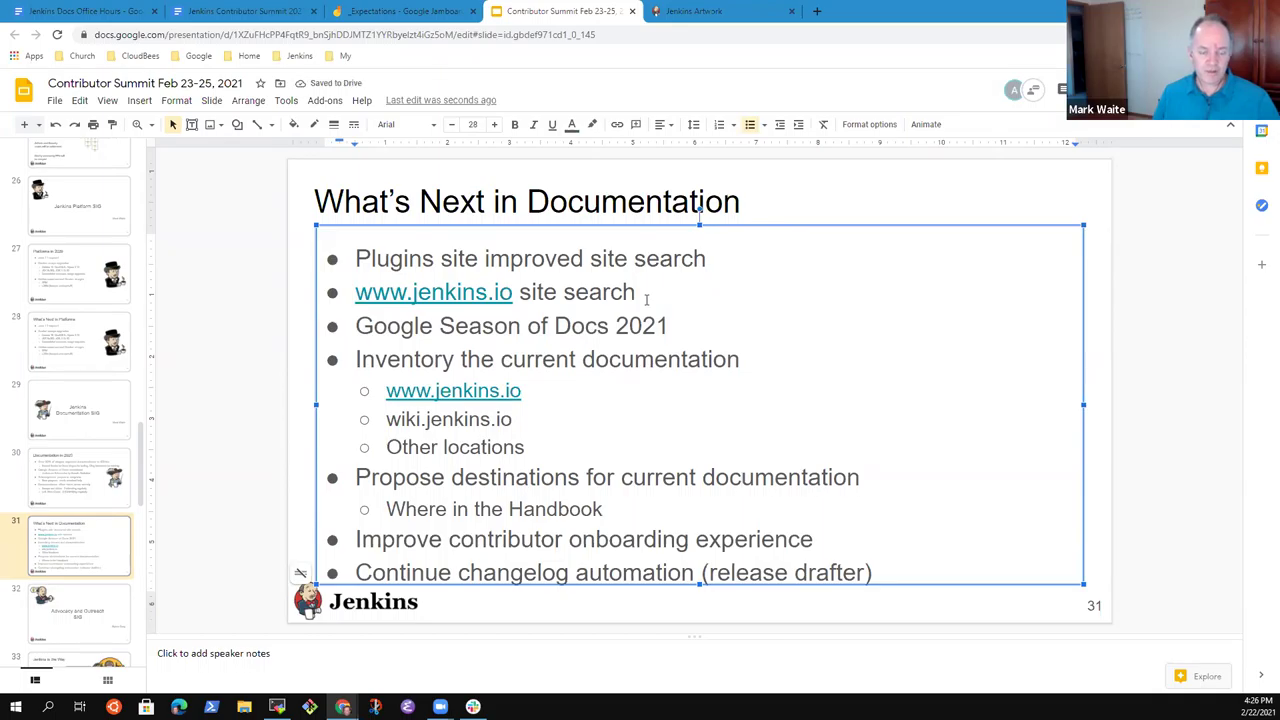
key("Home")
key("shift+Down")
key("shift+Down")
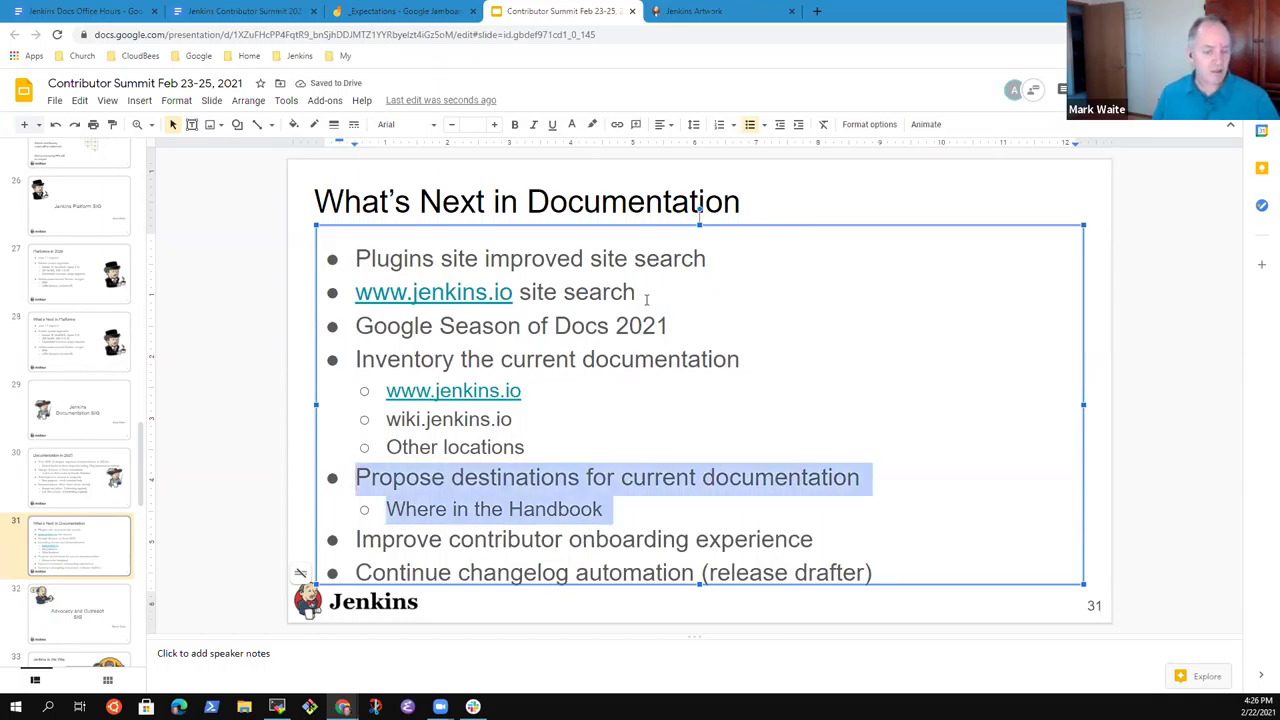
key("Down")
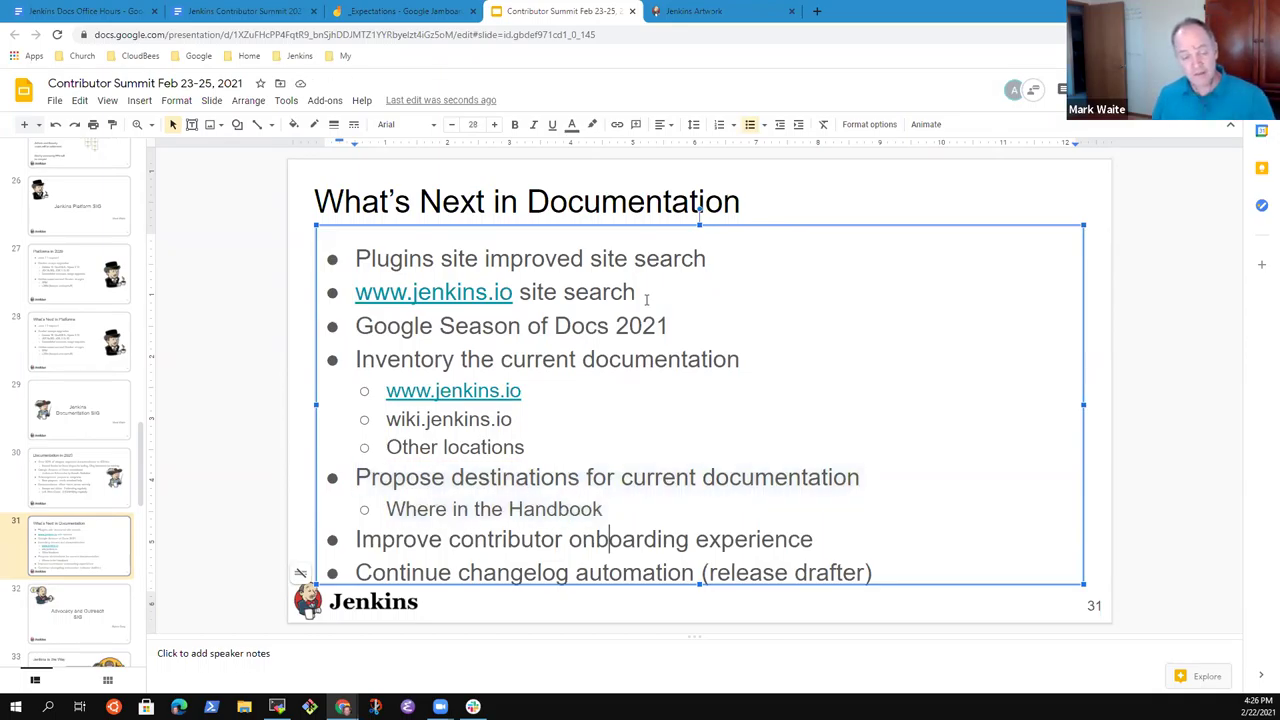
key("shift+Down")
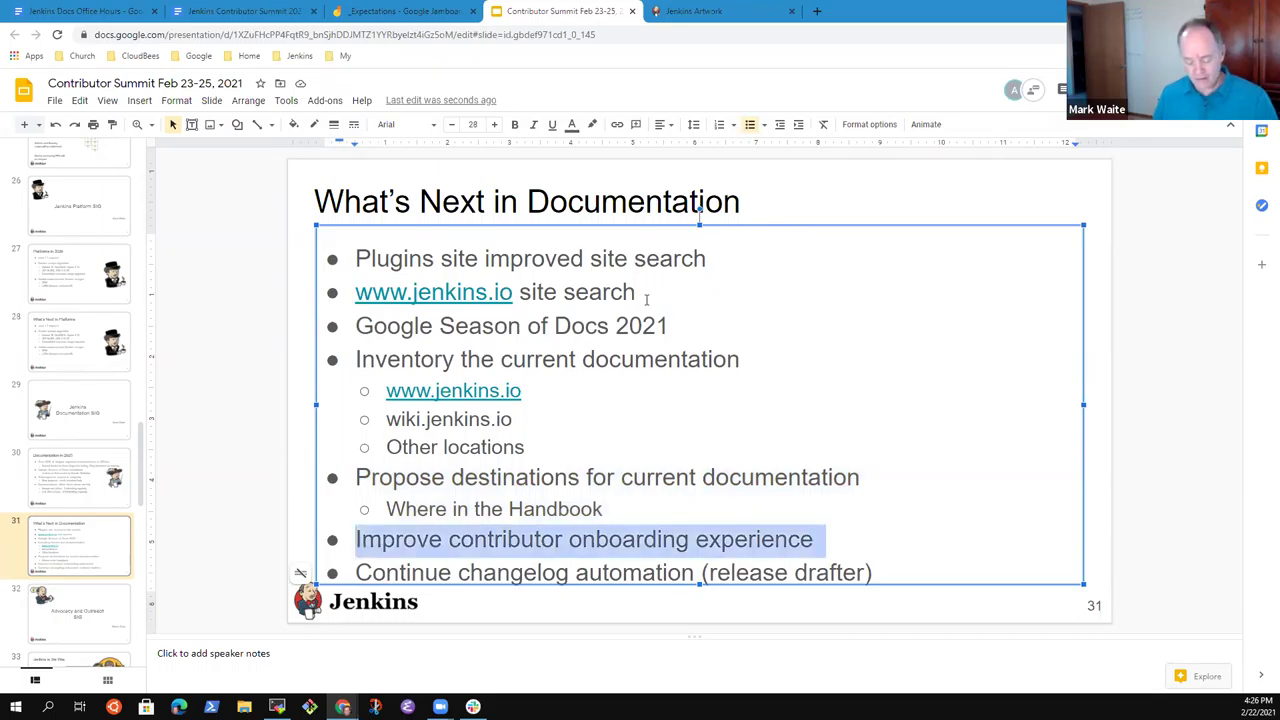
key("ctrl+x")
key("Up")
key("Up")
key("Up")
key("Up")
key("Up")
key("Up")
key("ctrl+v")
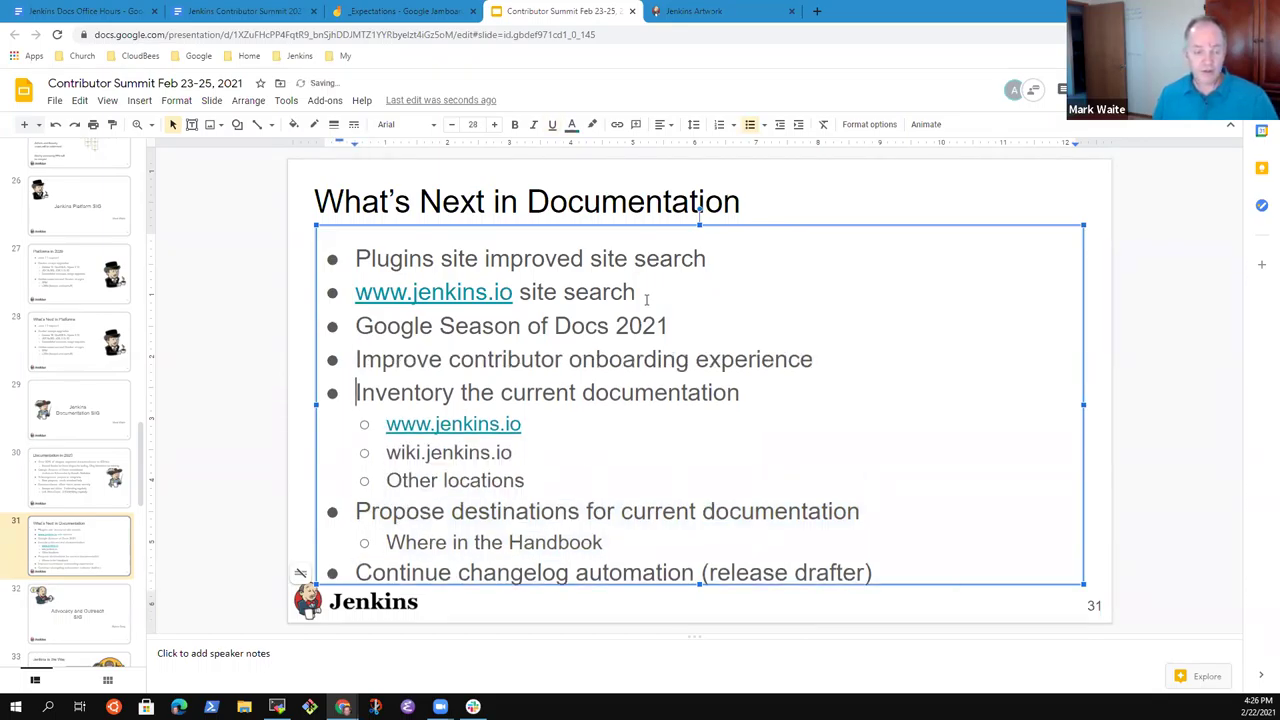
key("Up")
key("End")
key("Home")
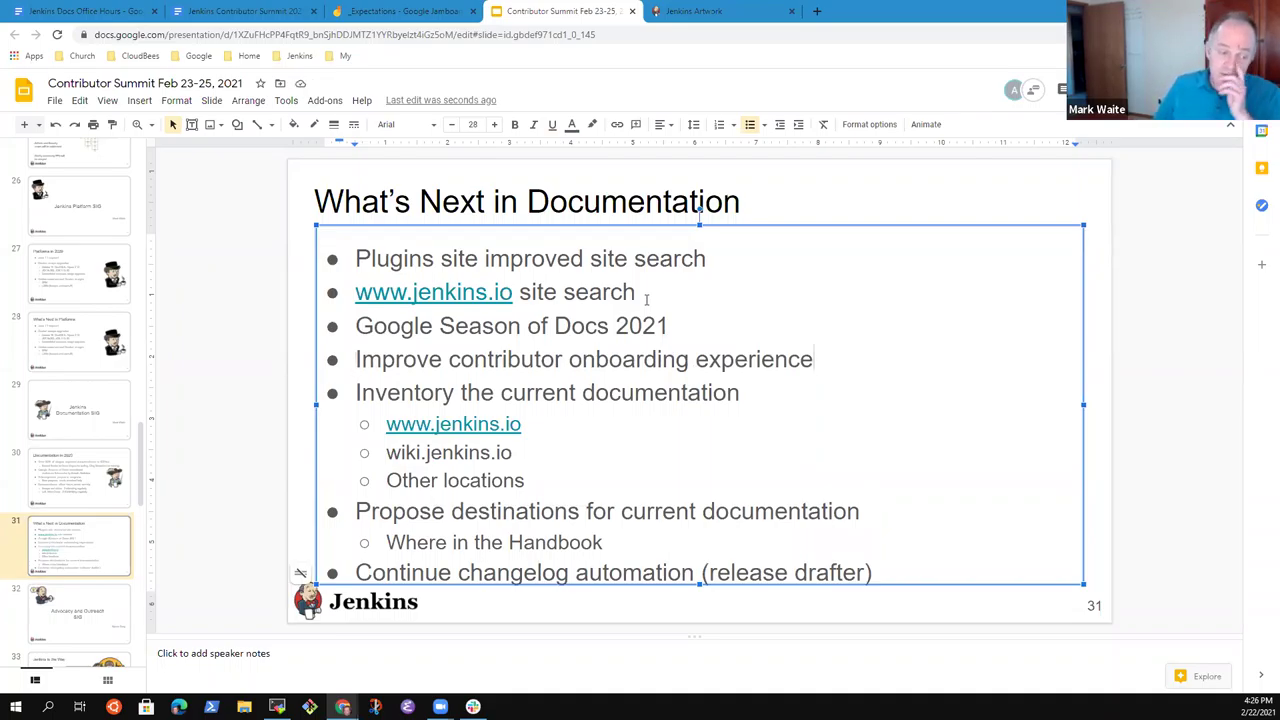
key("Home")
key("End")
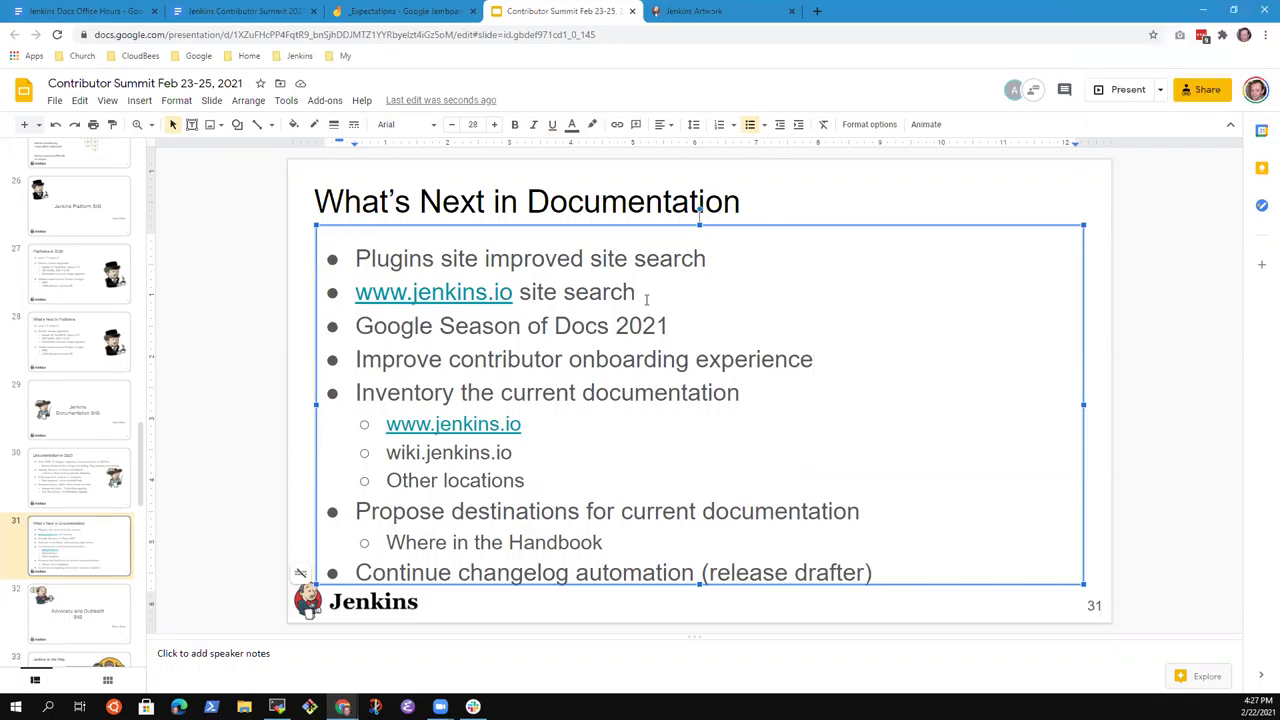
key("Down")
key("Down")
key("Down")
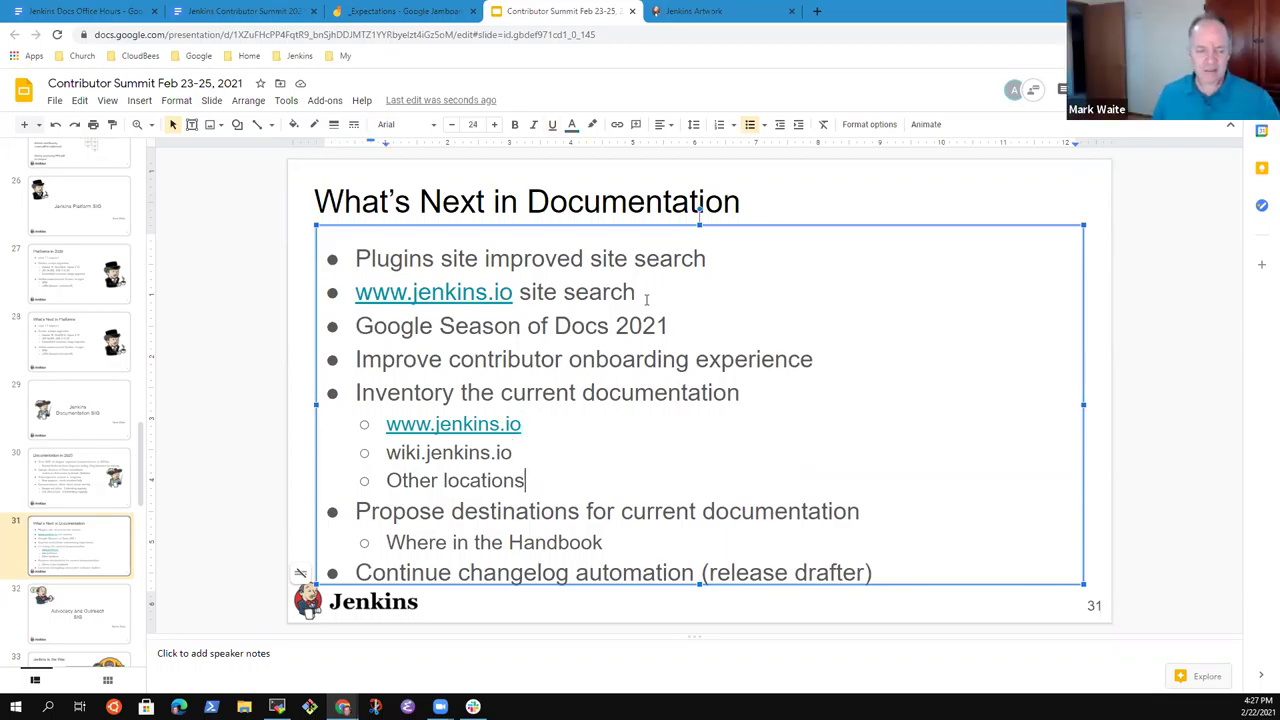
key("Up")
key("Up")
key("Up")
key("Up")
key("Up")
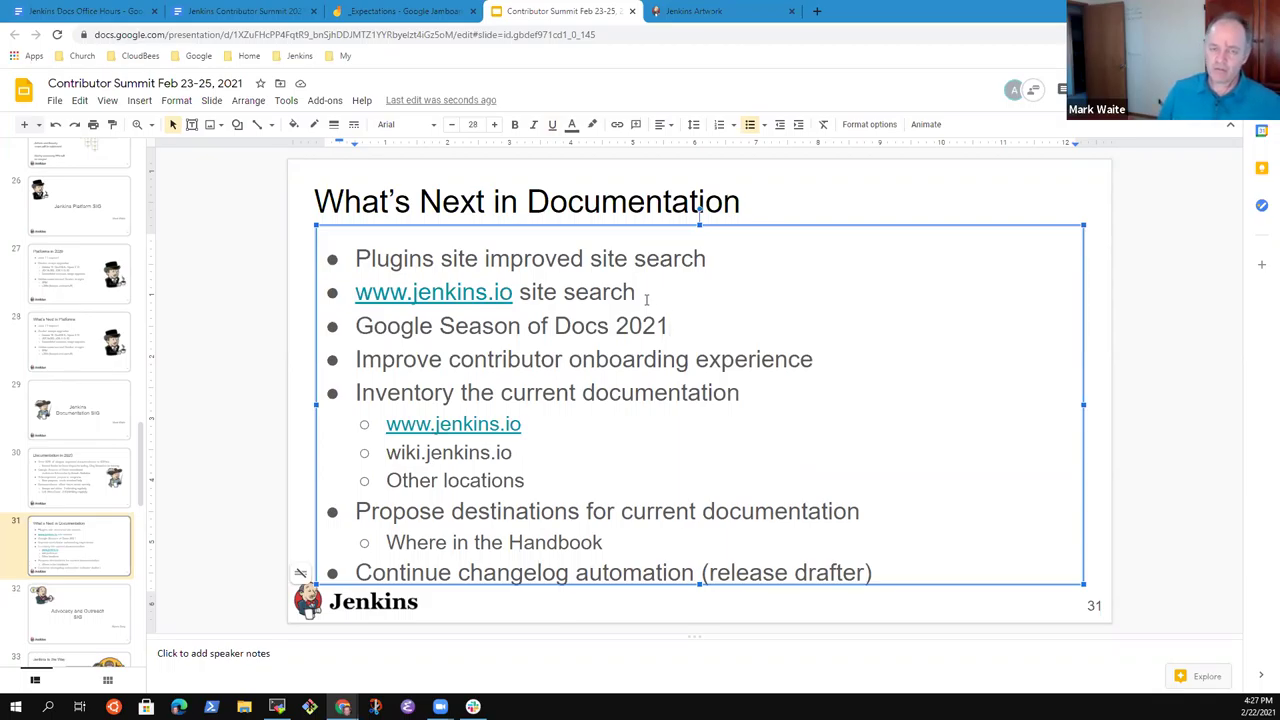
key("BackSpace")
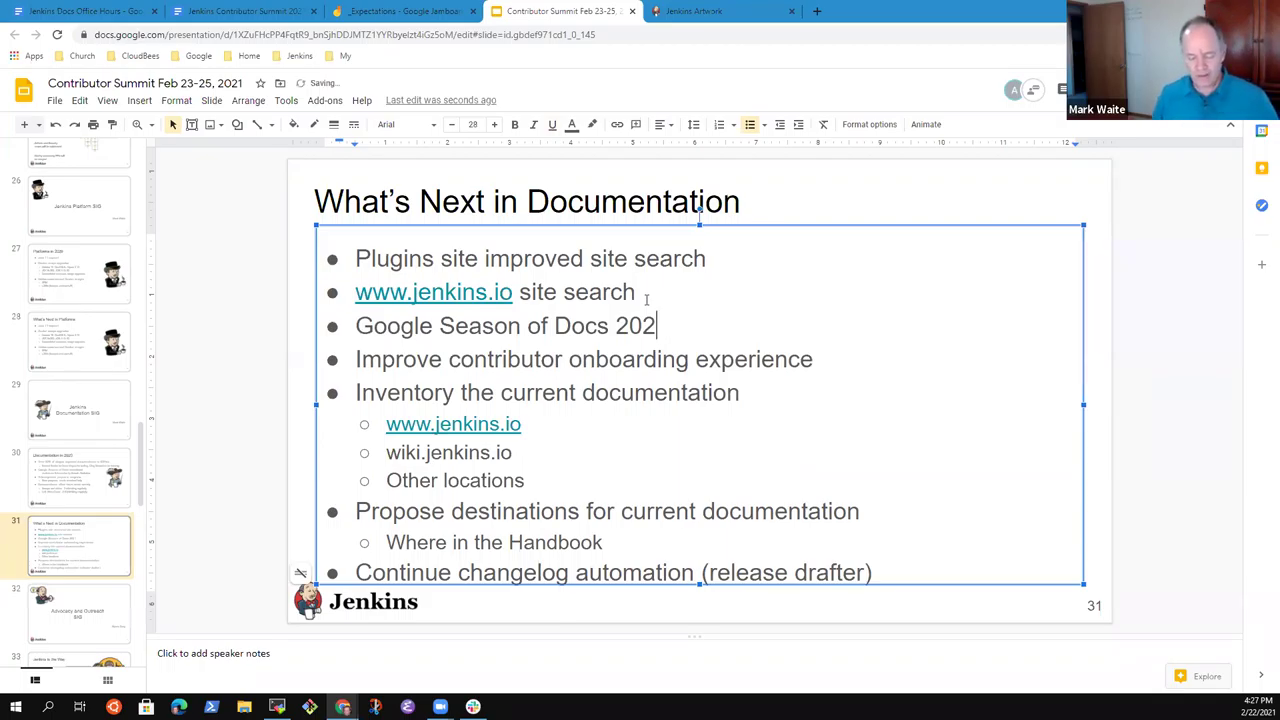
type("1")
key("Up")
key("Up")
key("Up")
key("Down")
key("Up")
key("Down")
key("Down")
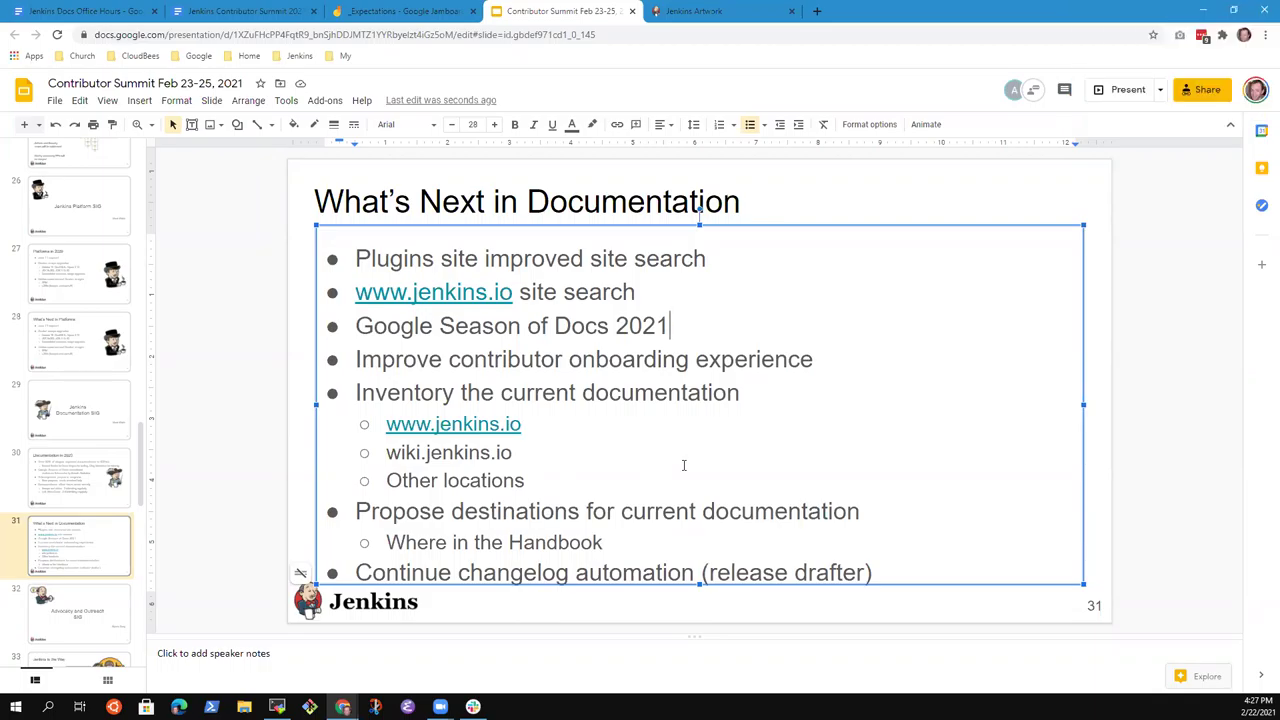
Add an indented 'Add more contributors' sub-bullet below the onboarding experience line.
key("Left")
key("Up")
key("shift+End")
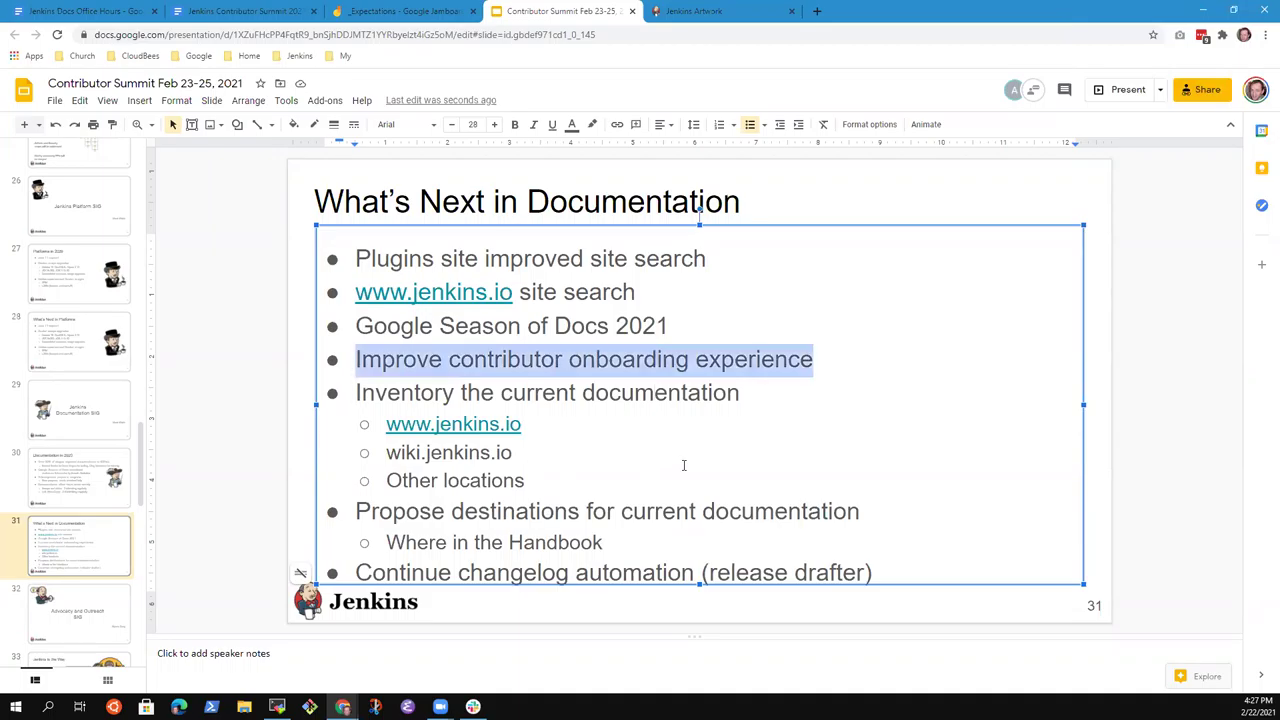
key("End")
key("Return")
key("Tab")
type("Add more ")
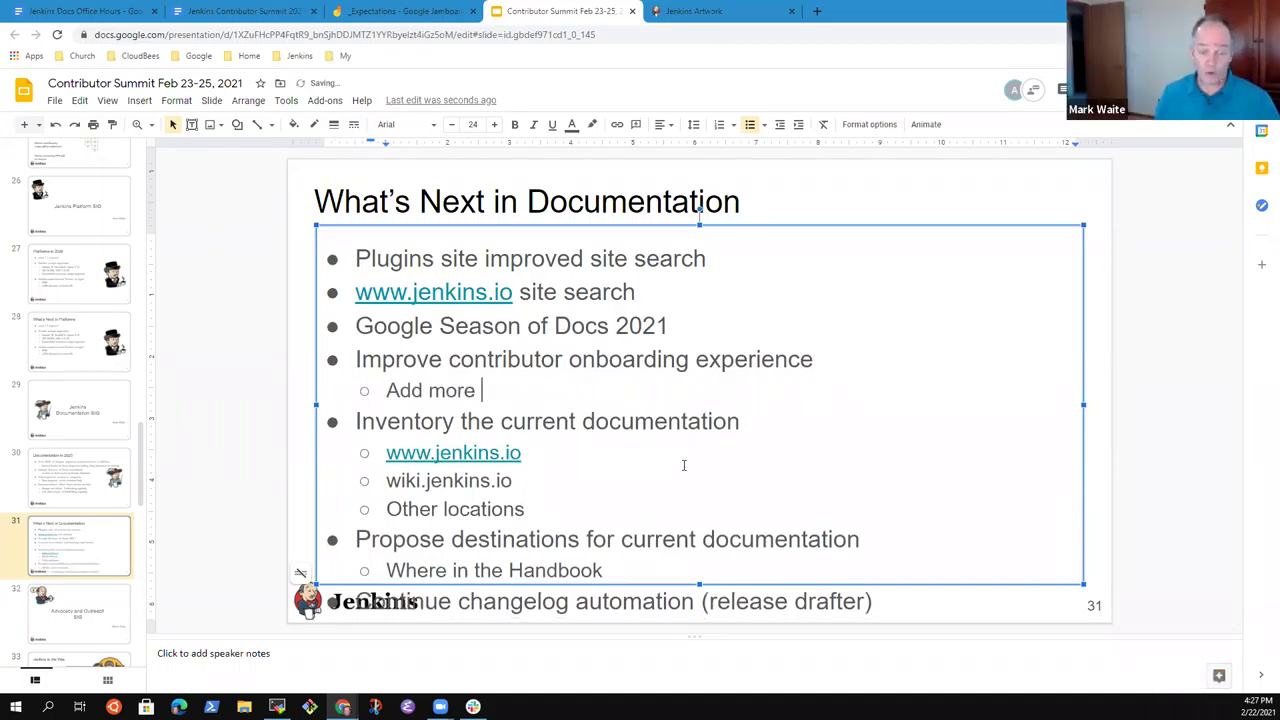
type("contributors")
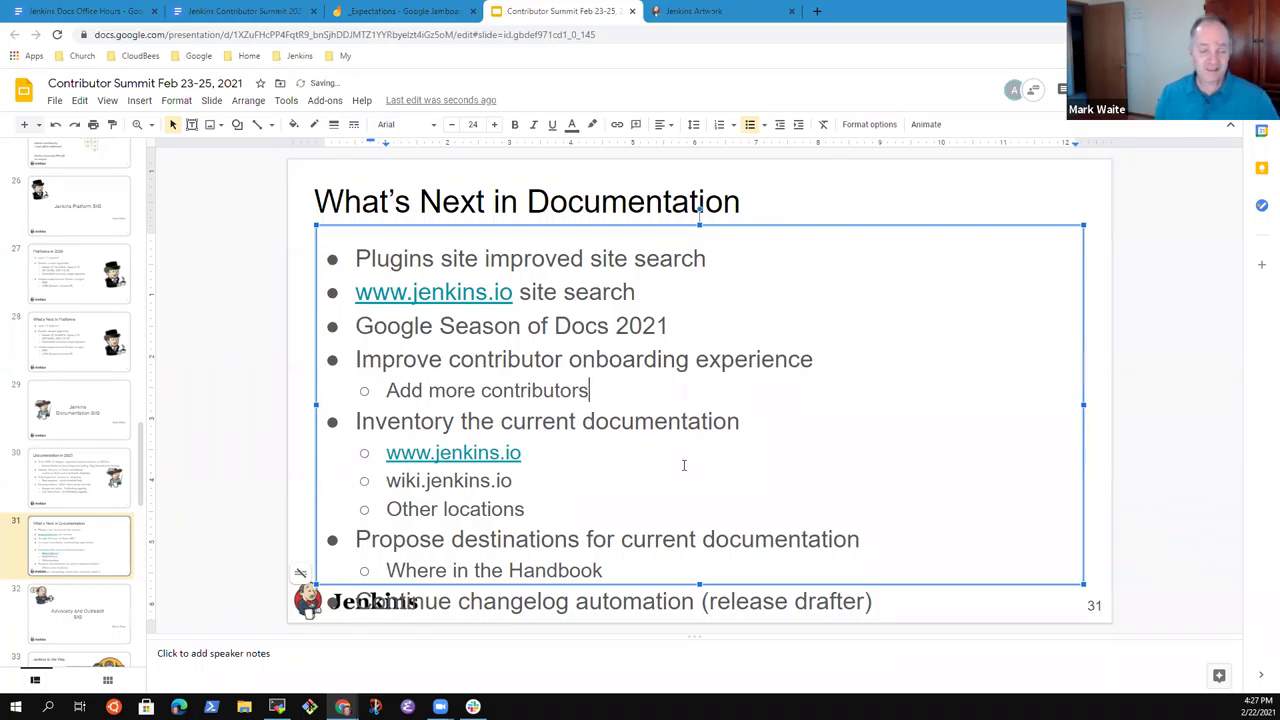
Put 'Add more contributors' above the onboarding text, indent onboarding beneath it, and remove the duplicate.
key("Up")
key("Home")
type("Add more contri")
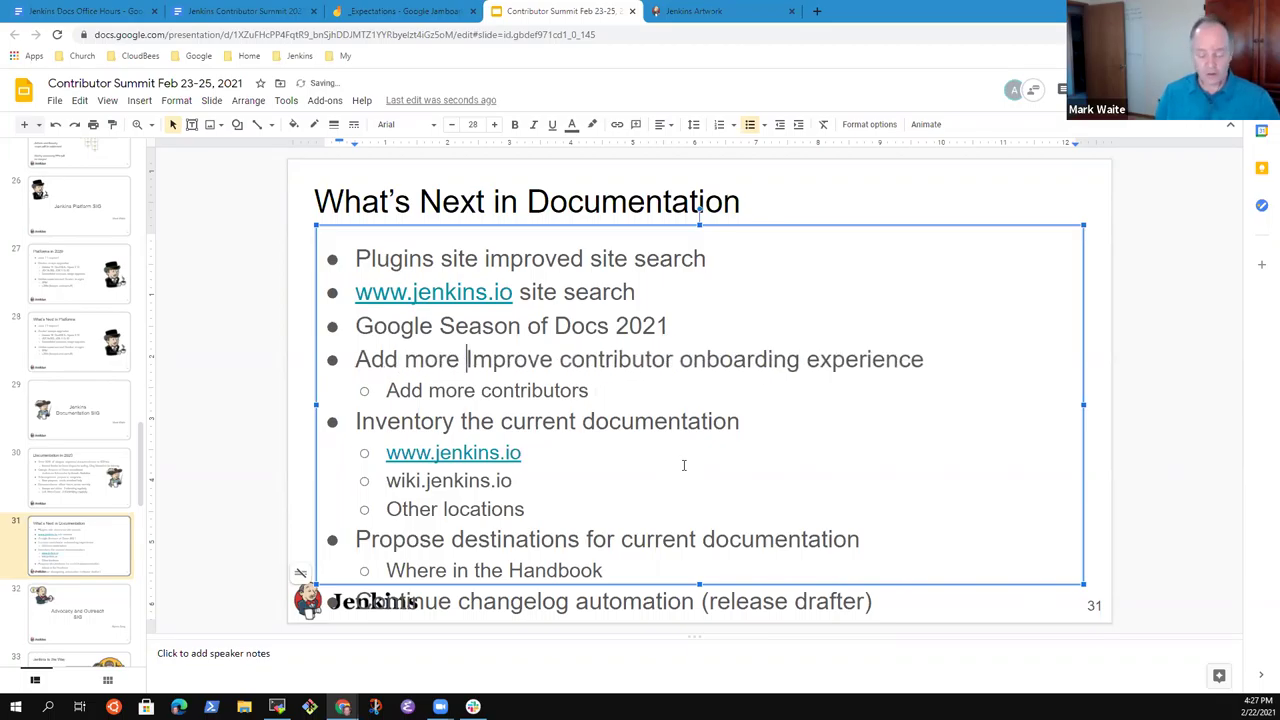
type("butors")
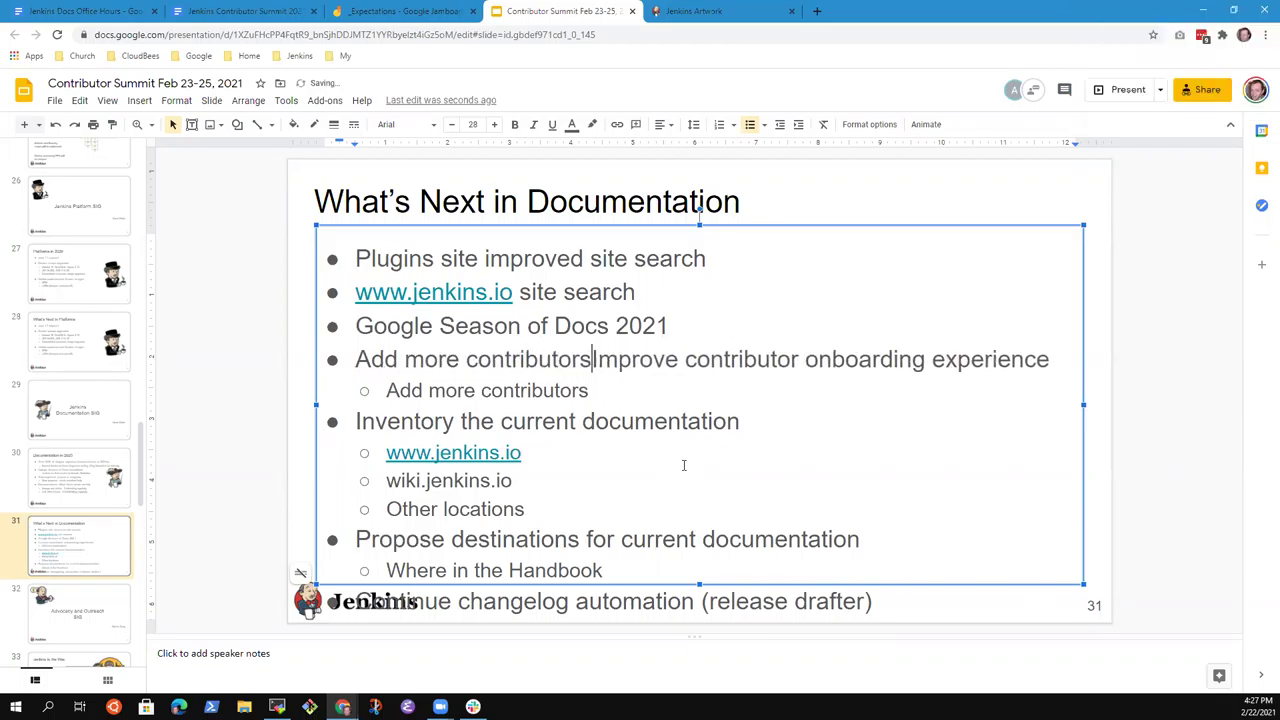
key("Return")
key("Tab")
key("Down")
key("shift+End")
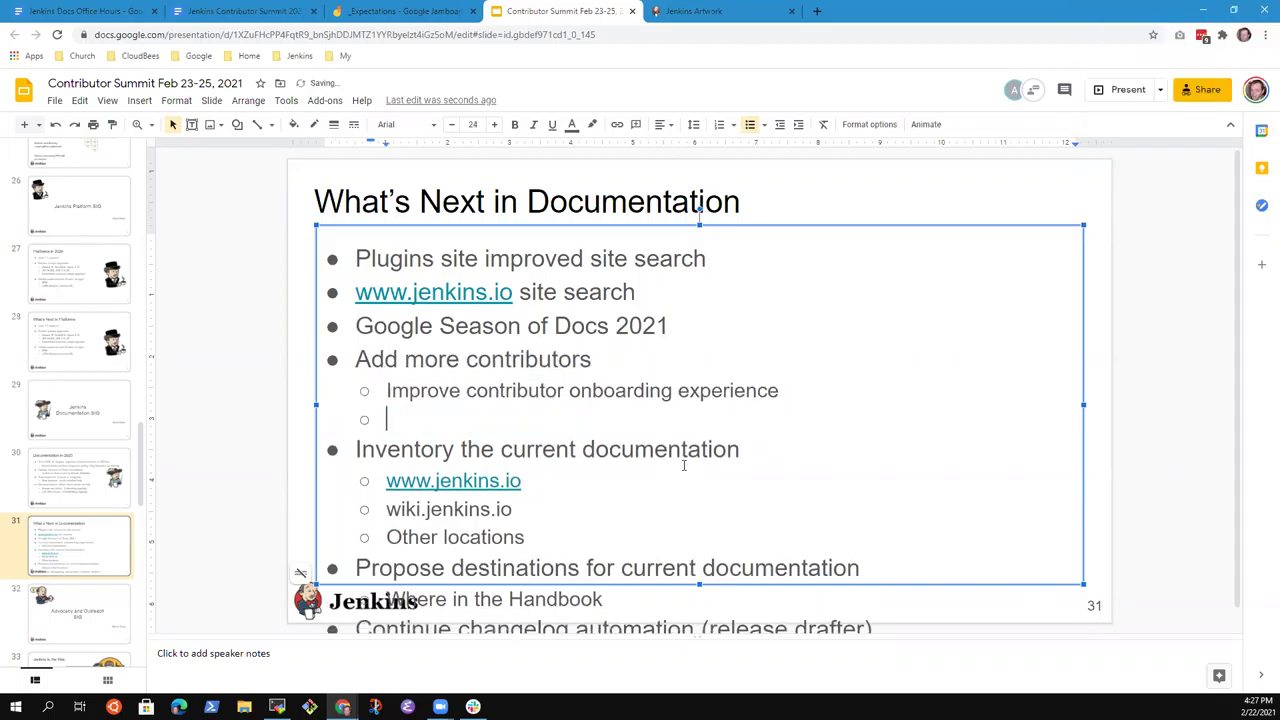
key("BackSpace")
key("BackSpace")
key("BackSpace")
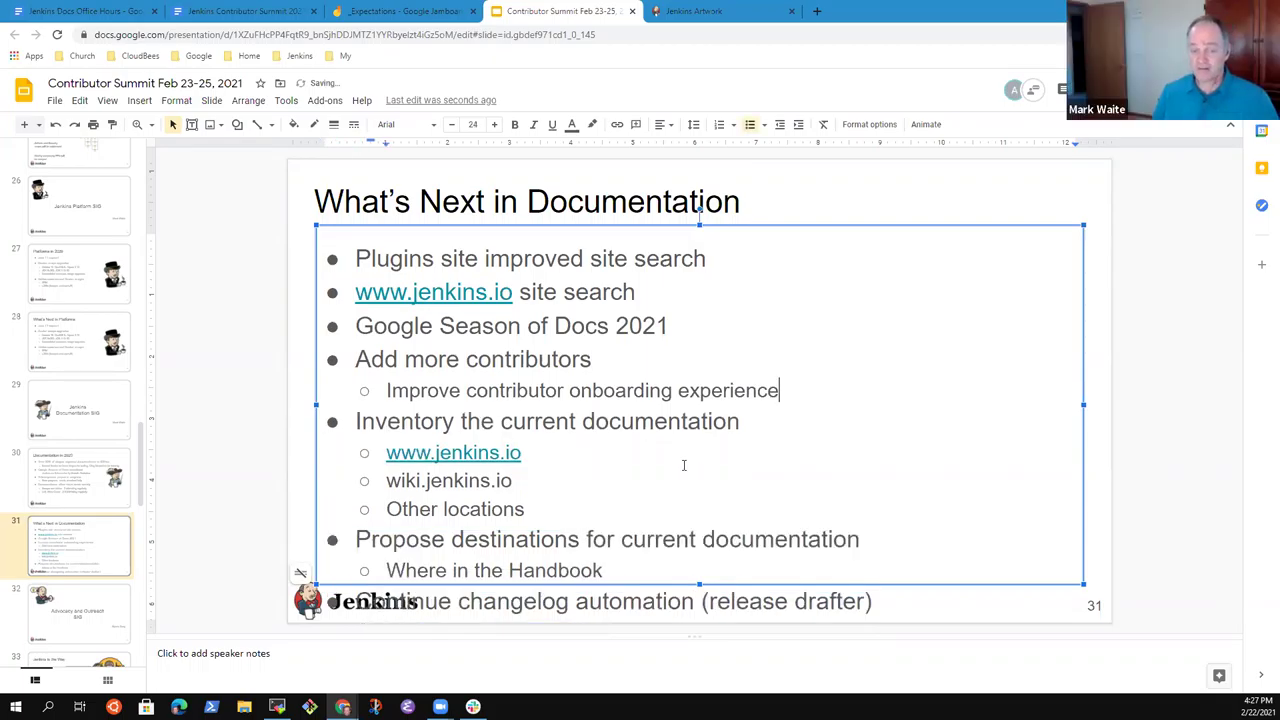
Start a new bullet directly after 'Google Season of Docs 2021'.
key("Home")
key("shift+End")
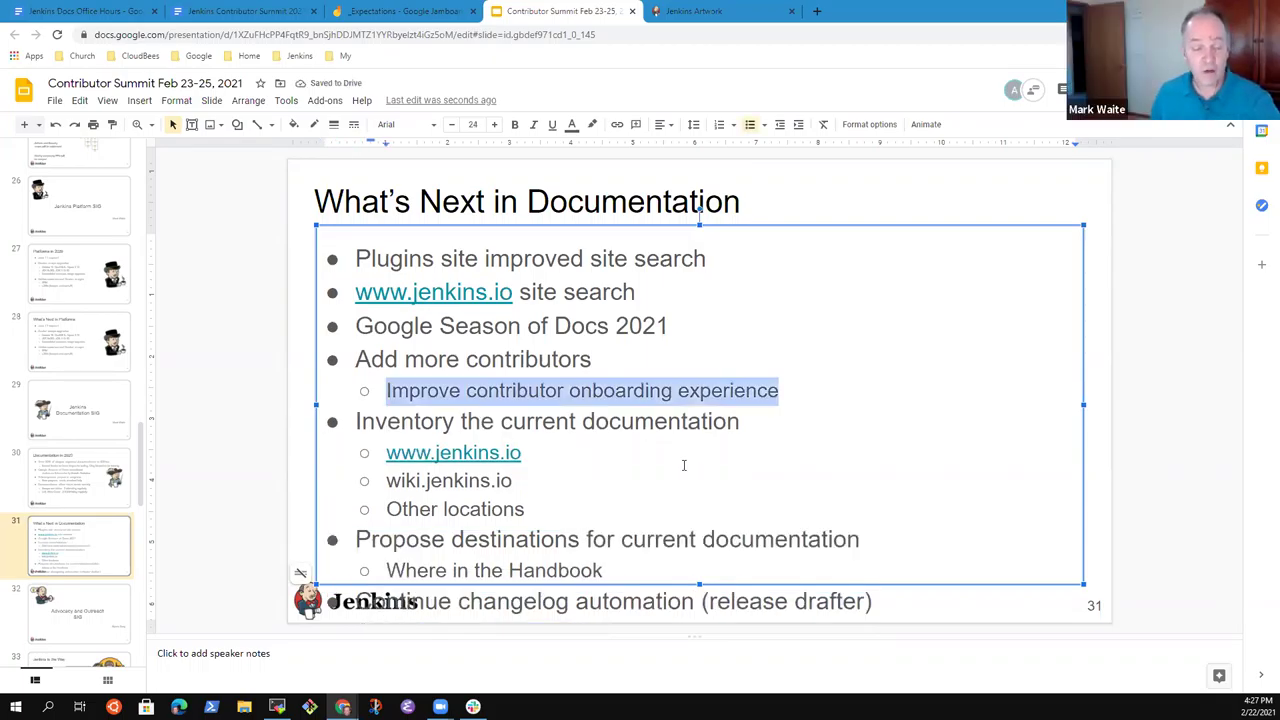
key("Up")
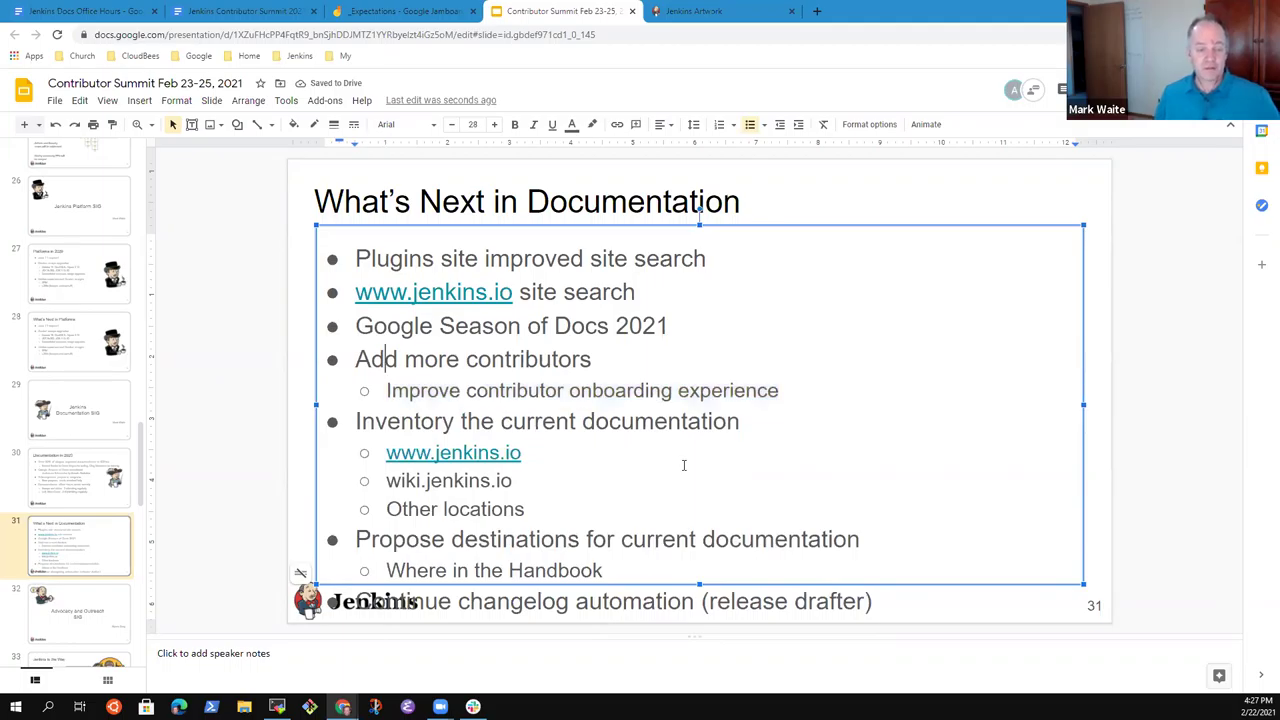
key("Up")
key("End")
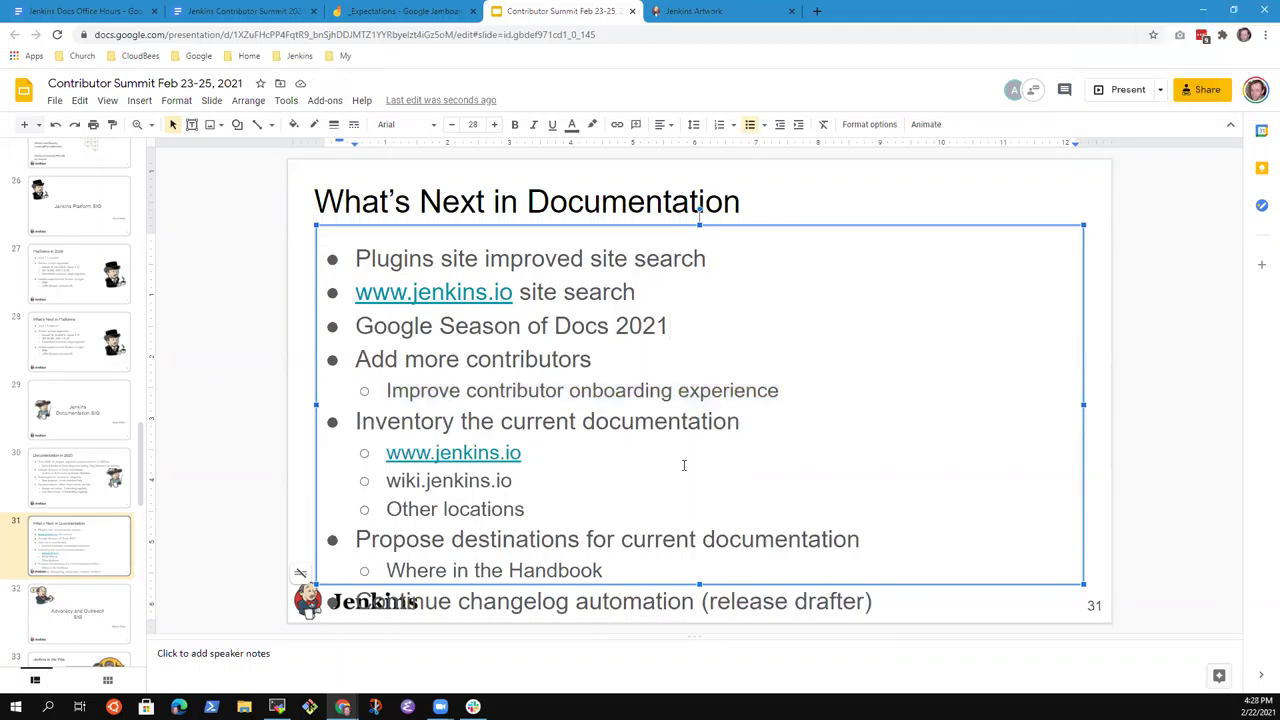
key("Return")
Write the bullet 'SheCodeAfrica documentation project ideas', replacing the initial 'sponsor' wording.
type("SheCodeAfrica")
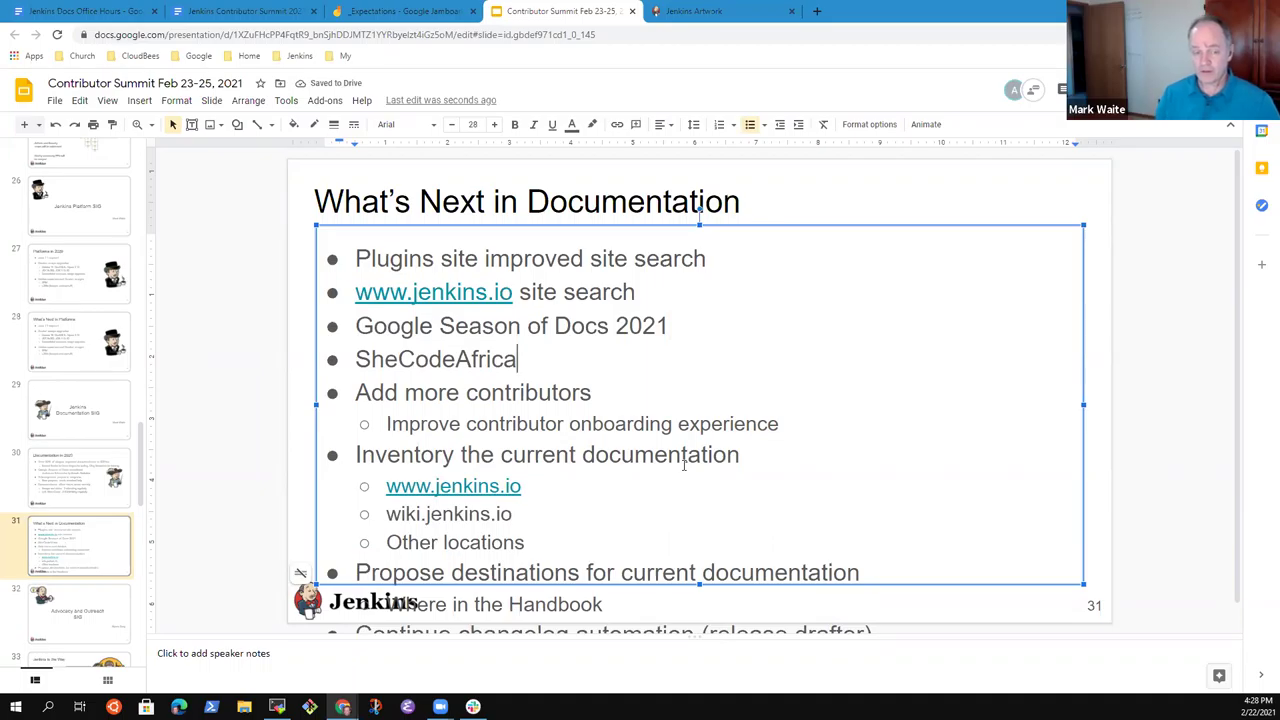
type(" spons")
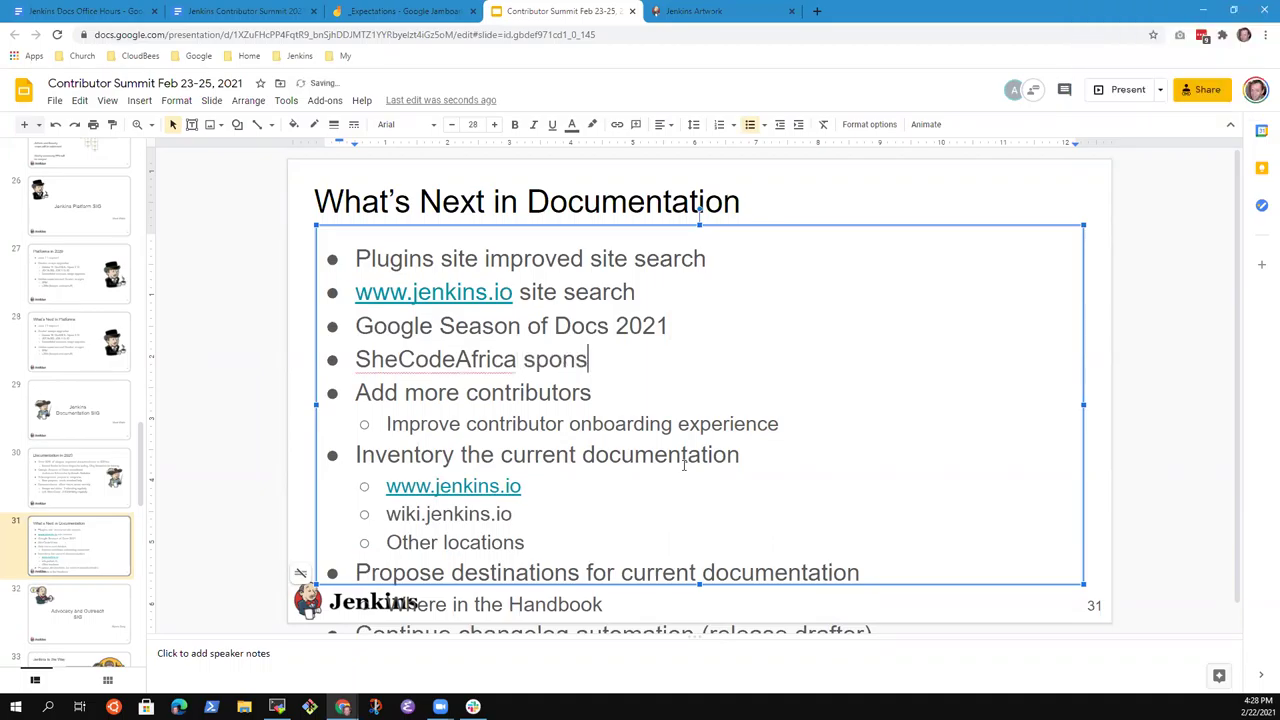
key("ctrl+BackSpace")
type("spon")
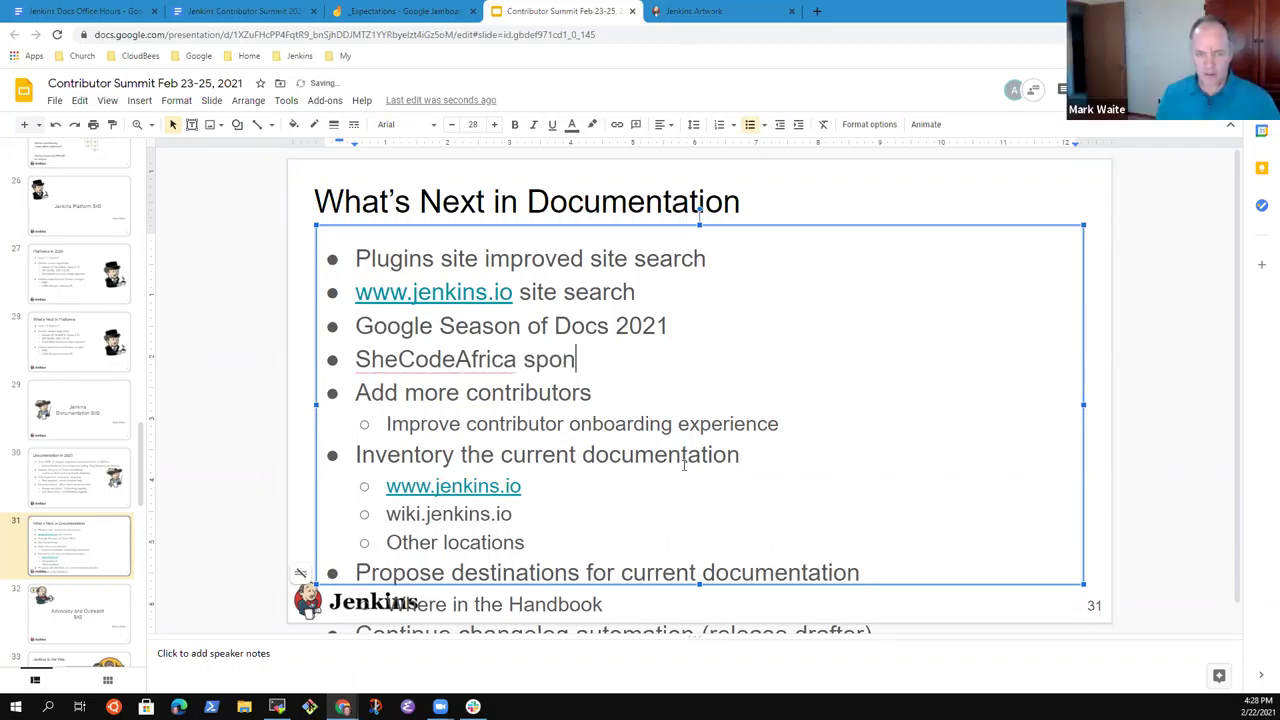
type("sor")
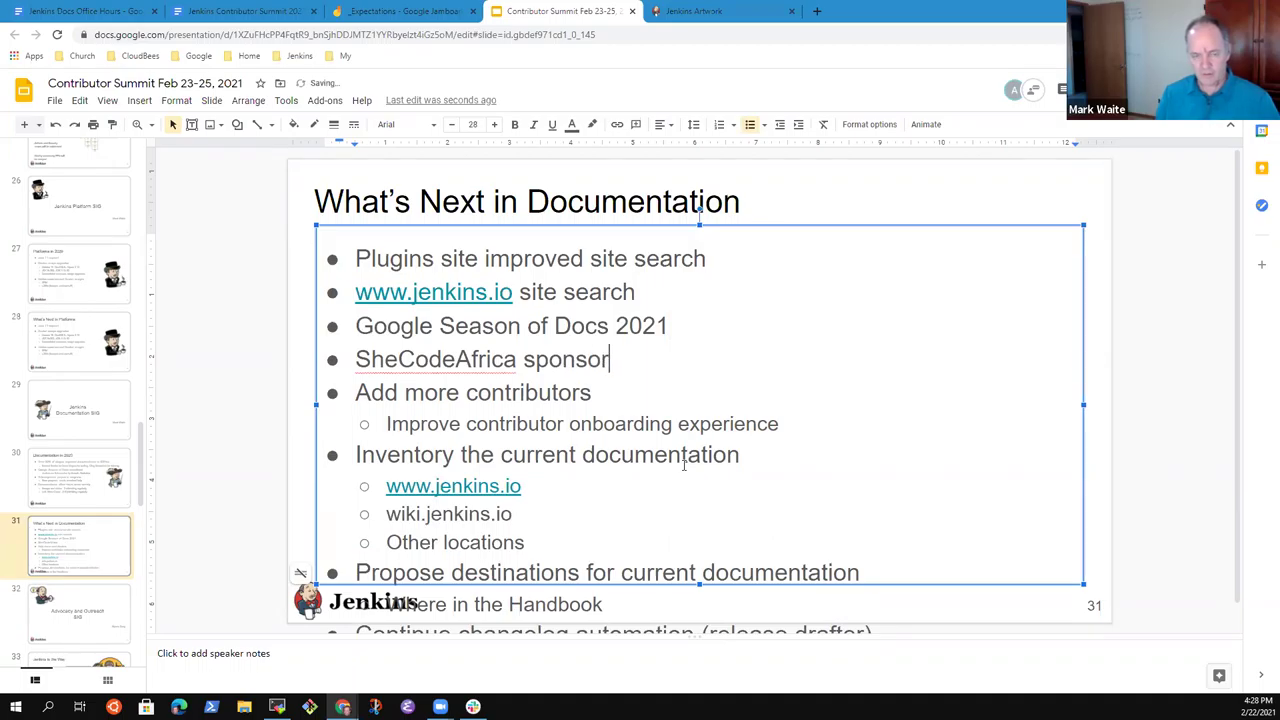
key("ctrl+BackSpace")
type("project ideas")
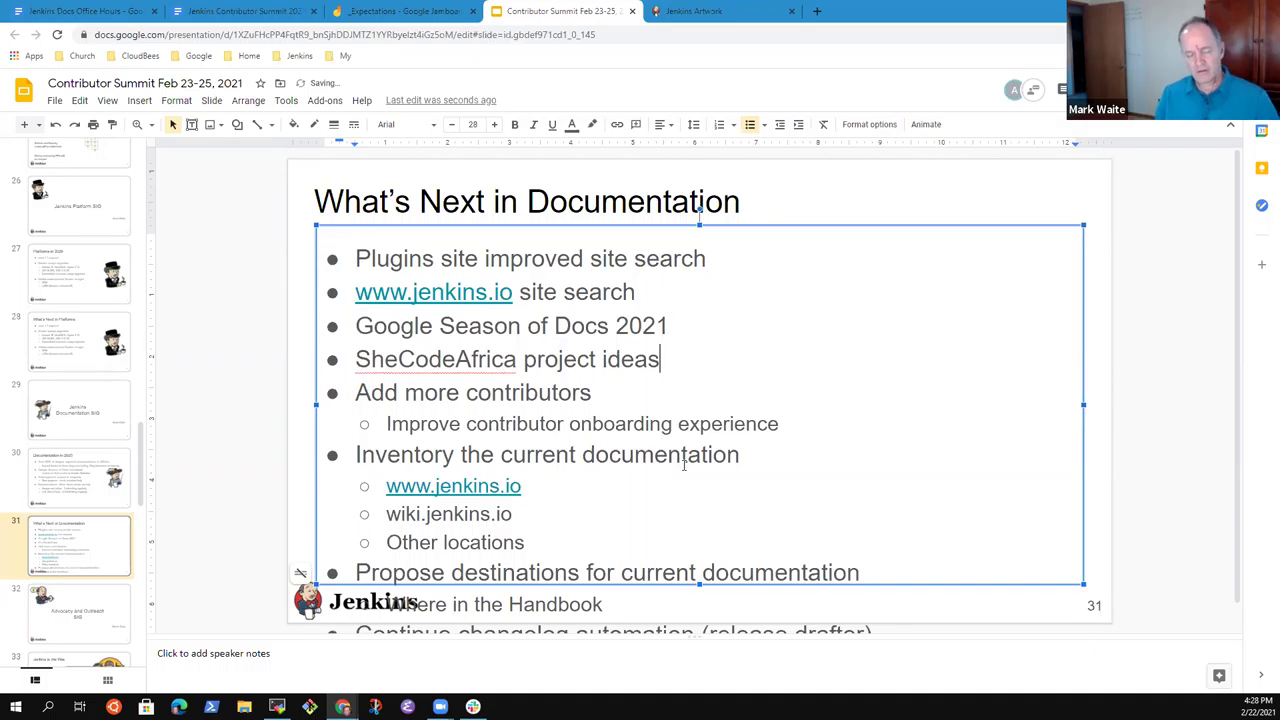
type("documentation")
key("End")
key("Down")
key("Down")
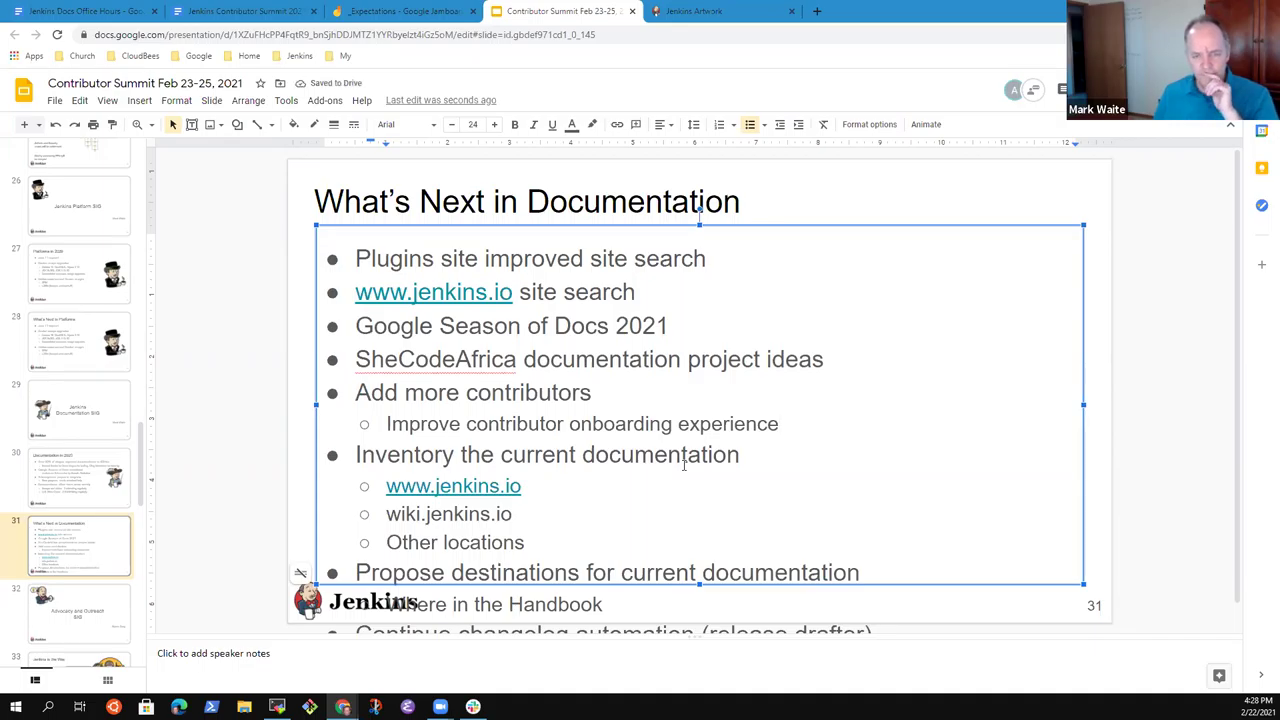
key("Up")
key("Up")
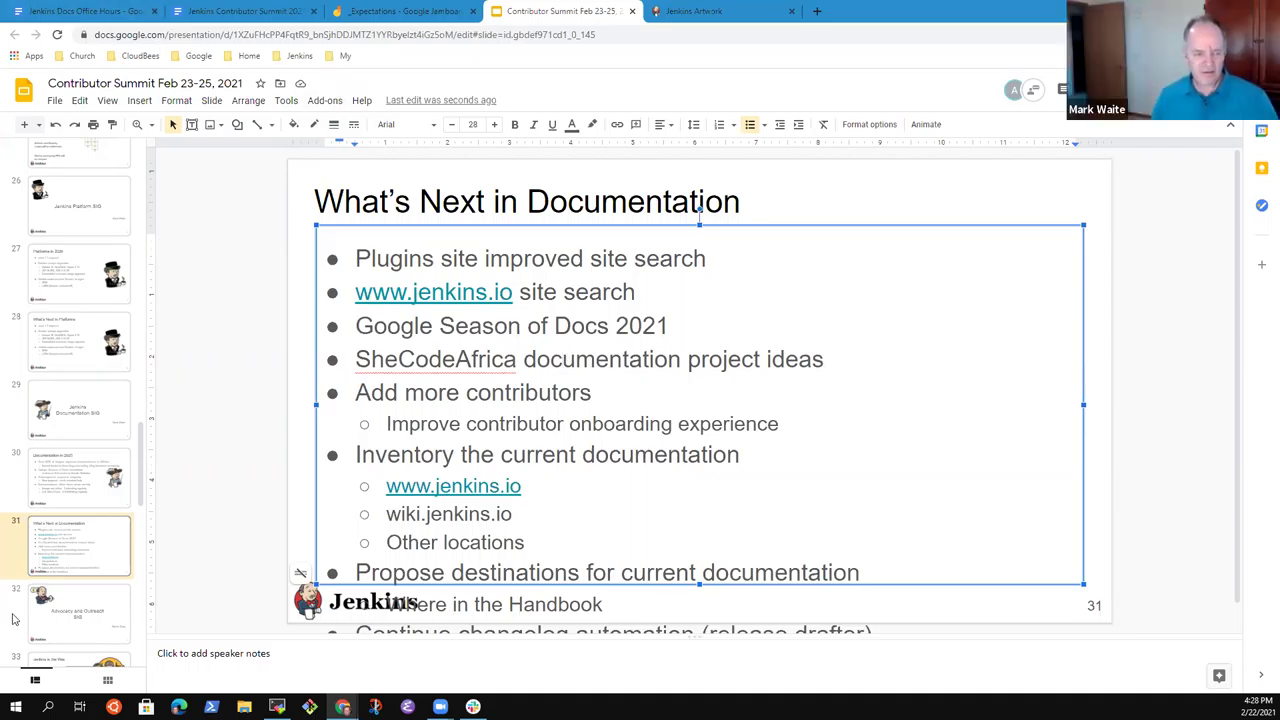
Duplicate slide 31 as slide 32.
right_click(95, 553)
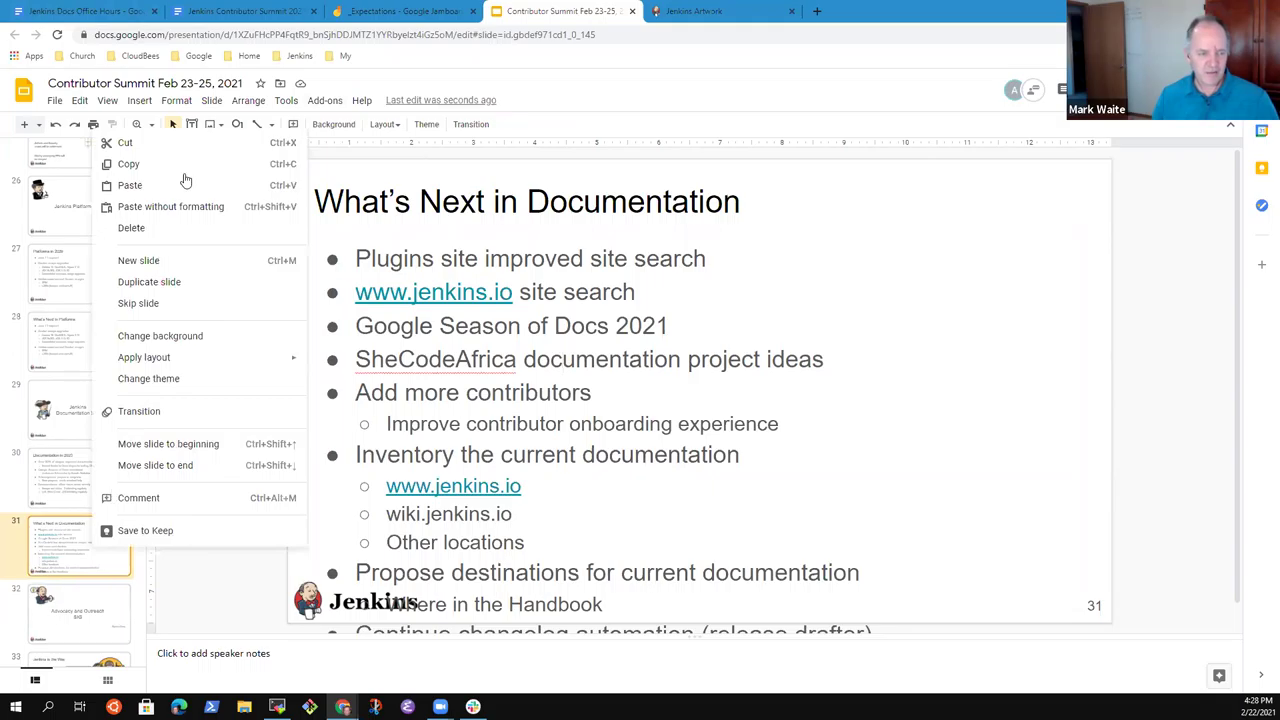
left_click(163, 283)
left_click(117, 547)
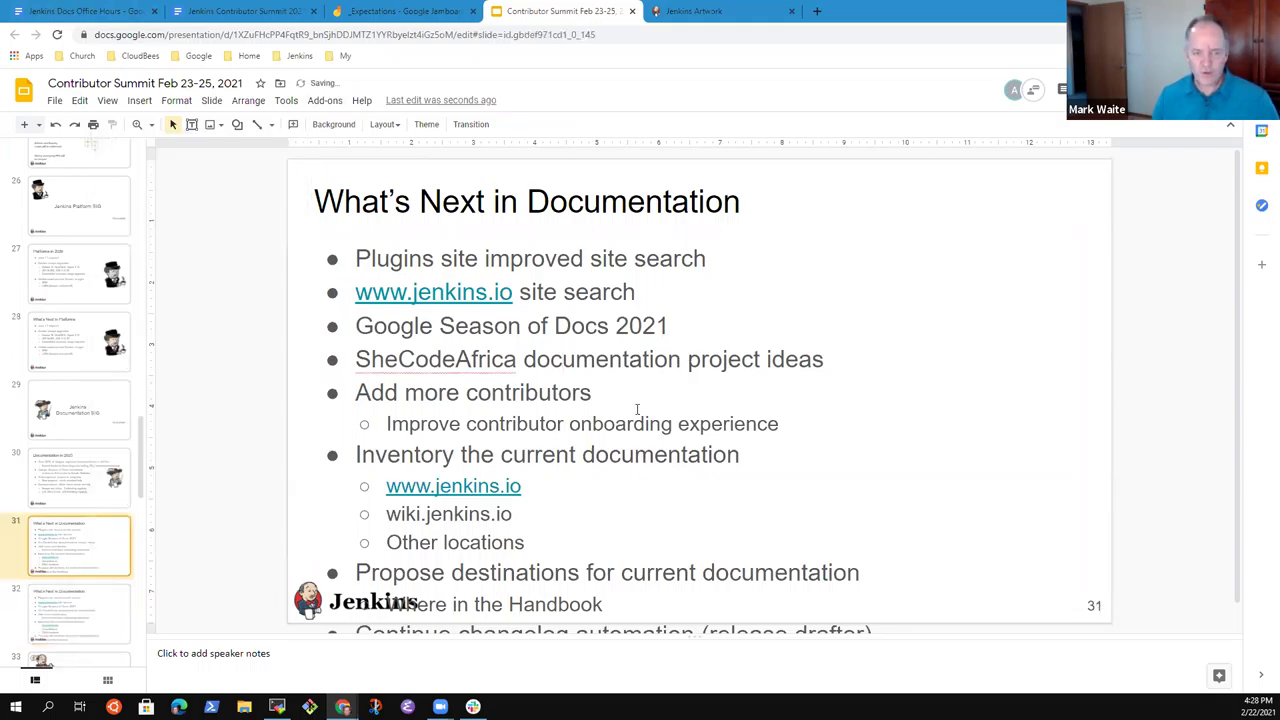
On slide 31, delete every bullet from 'Inventory the current documentation' to the end.
left_click(641, 395)
key("Down")
key("Up")
key("Home")
key("Down")
key("Down")
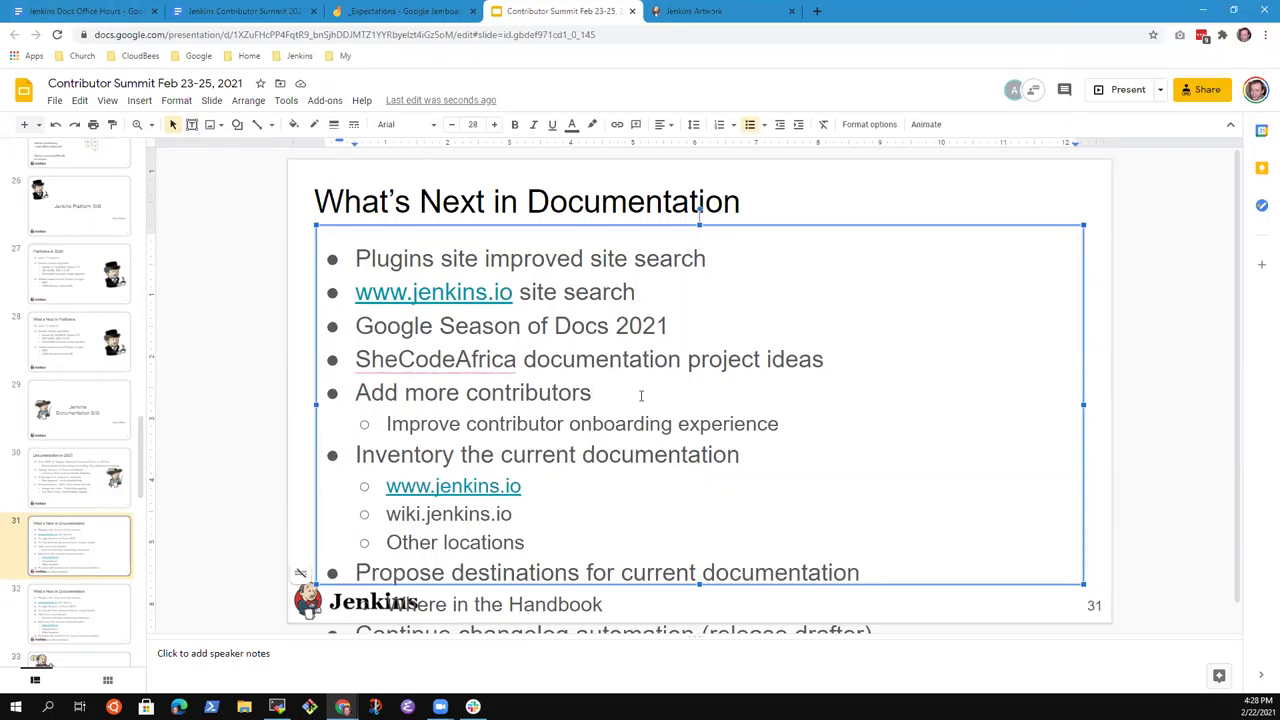
key("ctrl+shift+End")
key("Delete")
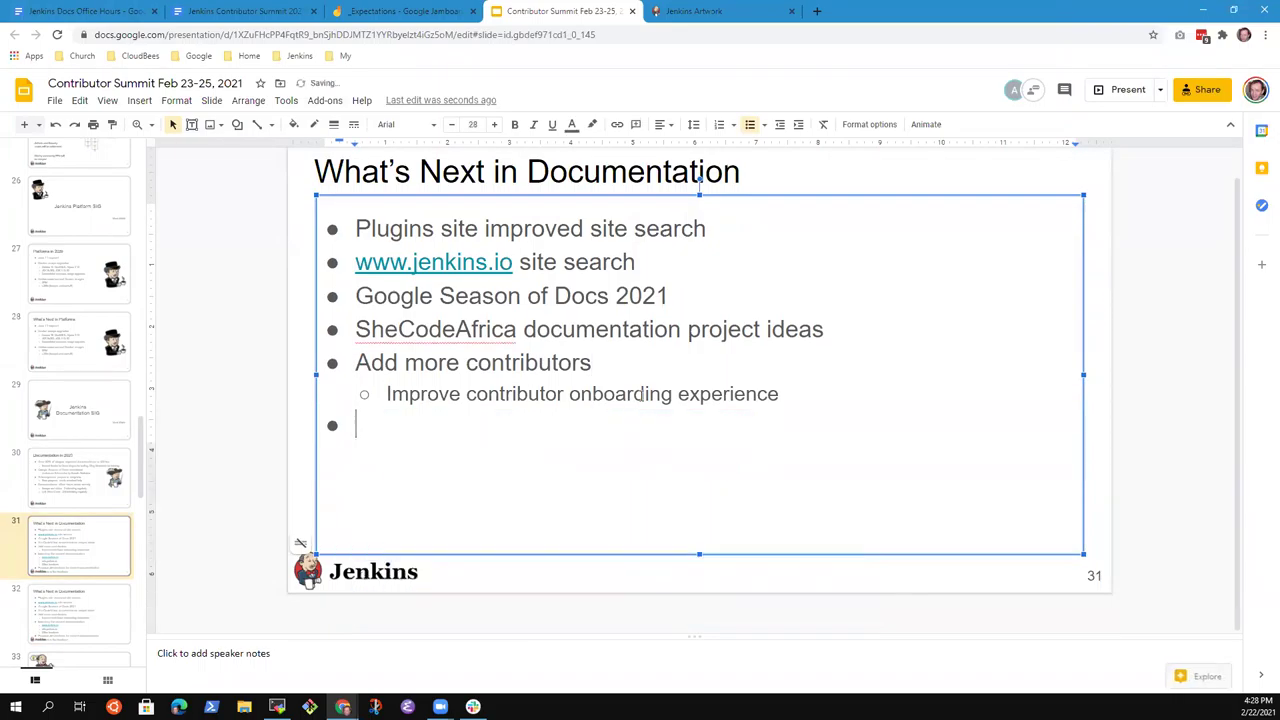
key("ctrl+shift+i")
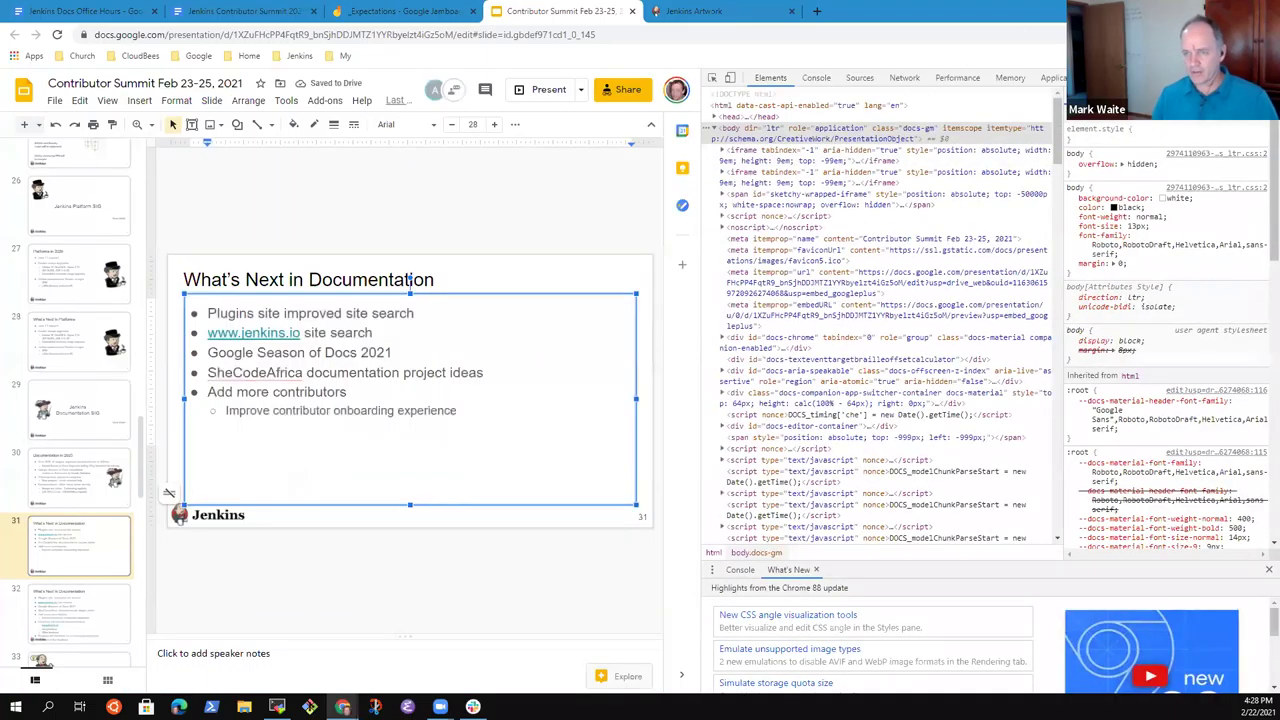
key("ctrl+shift+i")
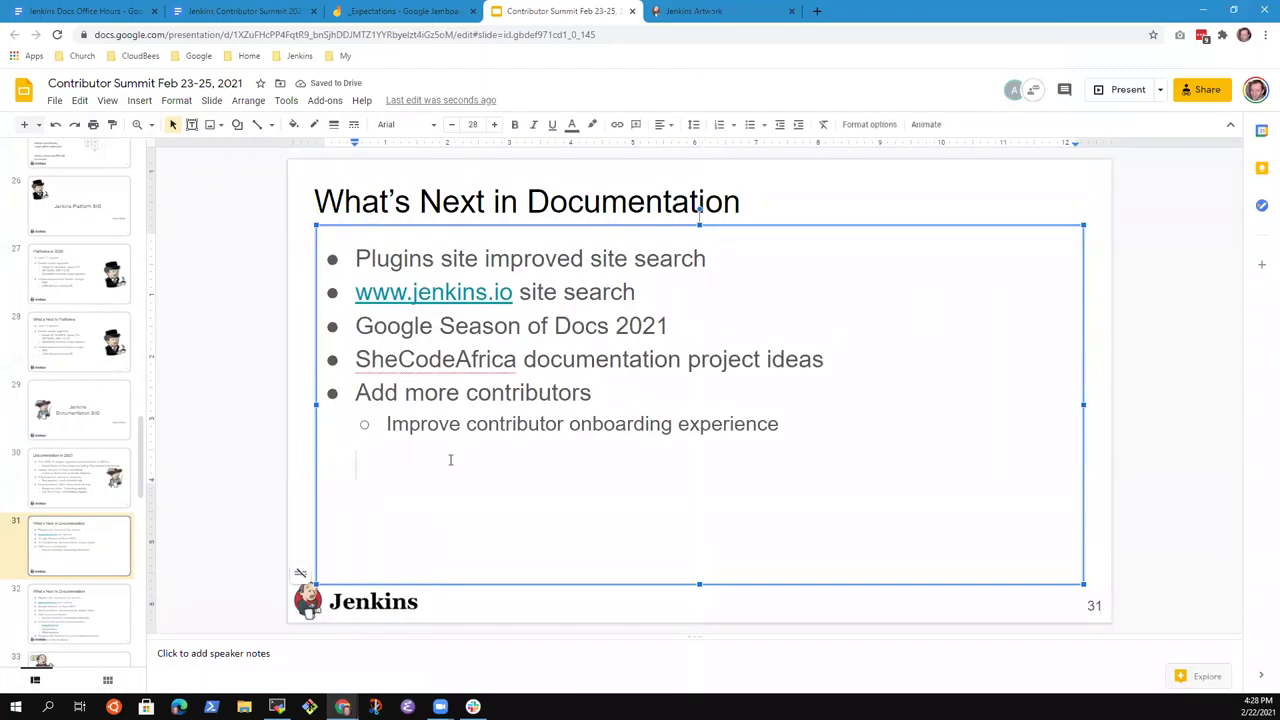
key("BackSpace")
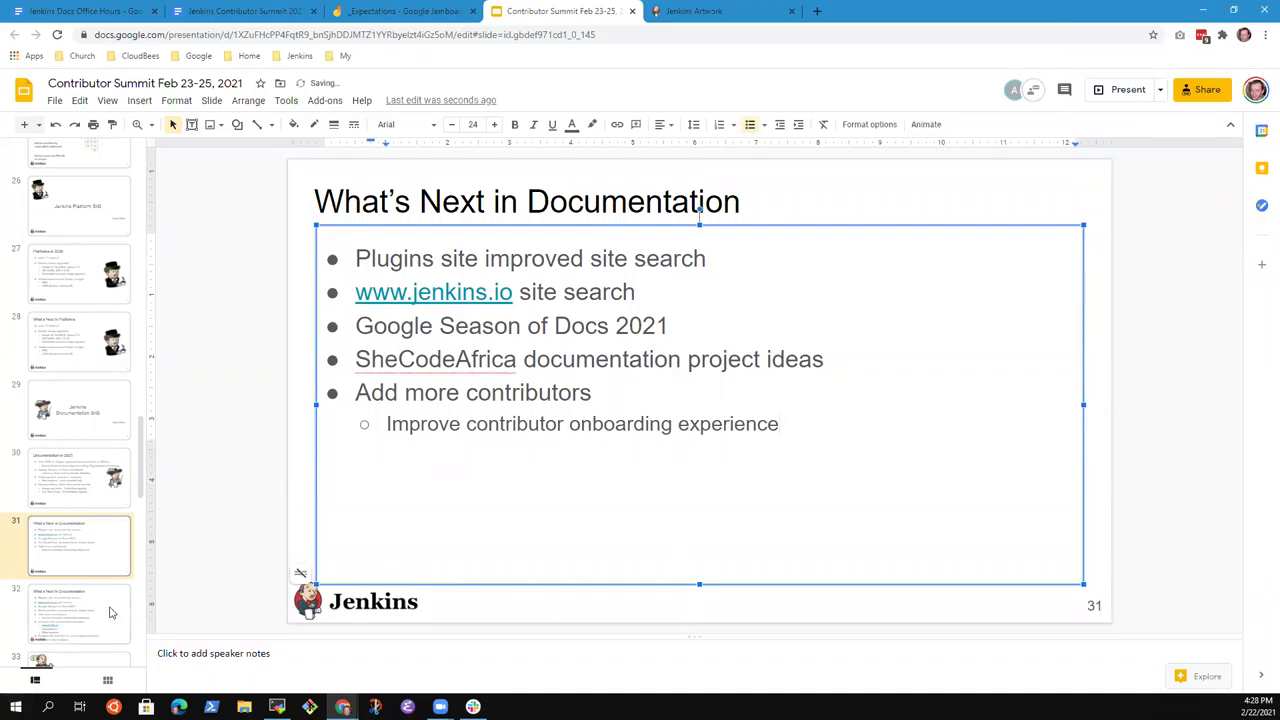
left_click(111, 612)
Delete slide 32's first six bullets so it starts at 'Inventory the current documentation'.
left_click(688, 423)
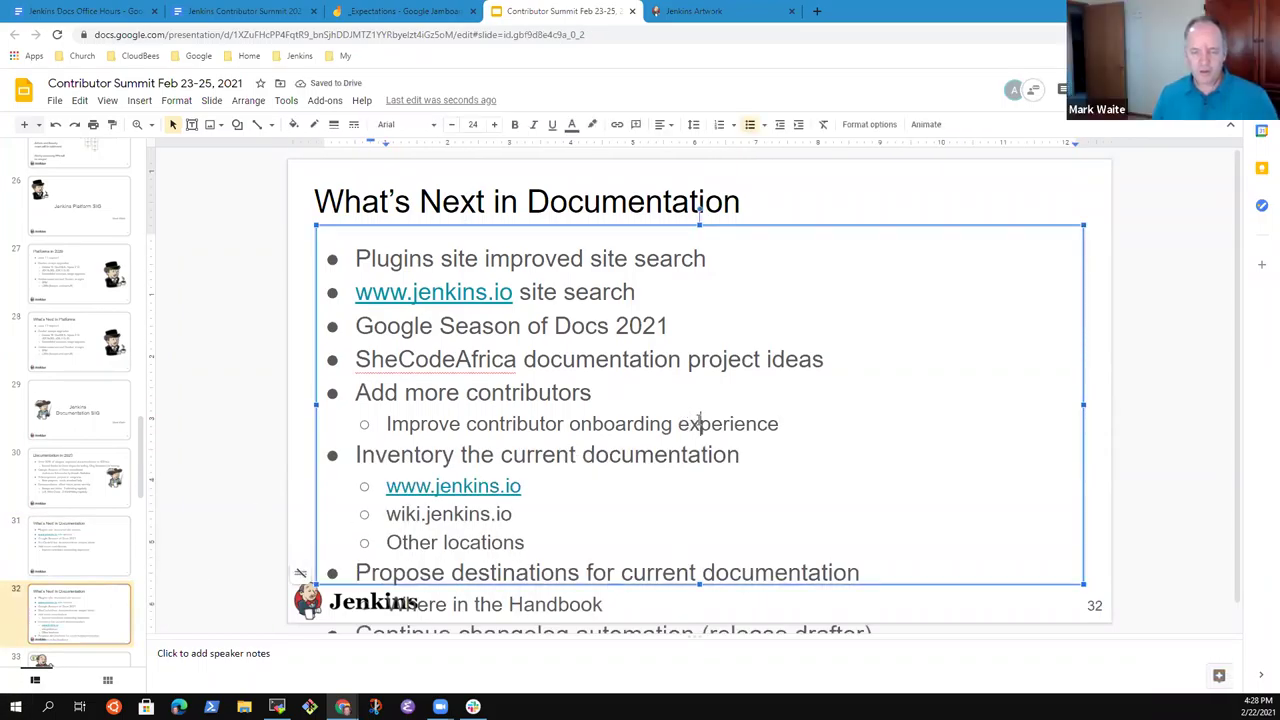
key("ctrl+shift+Home")
key("BackSpace")
key("Delete")
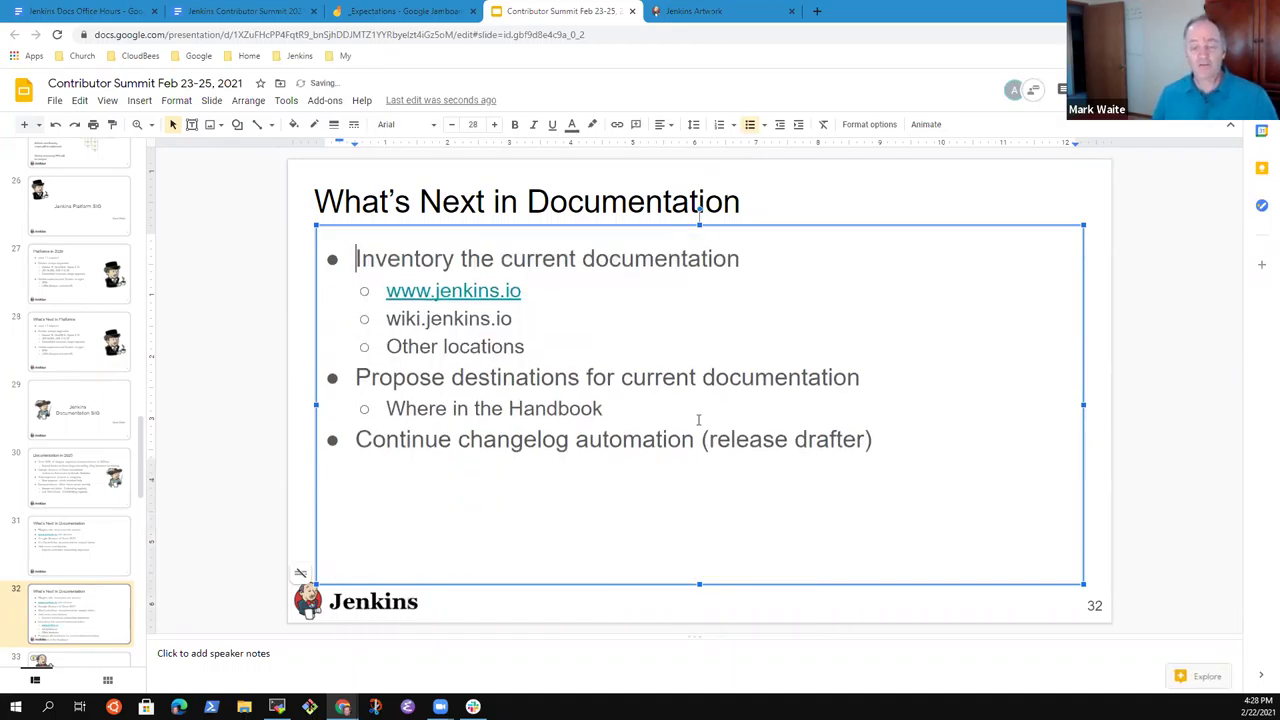
key("shift+End")
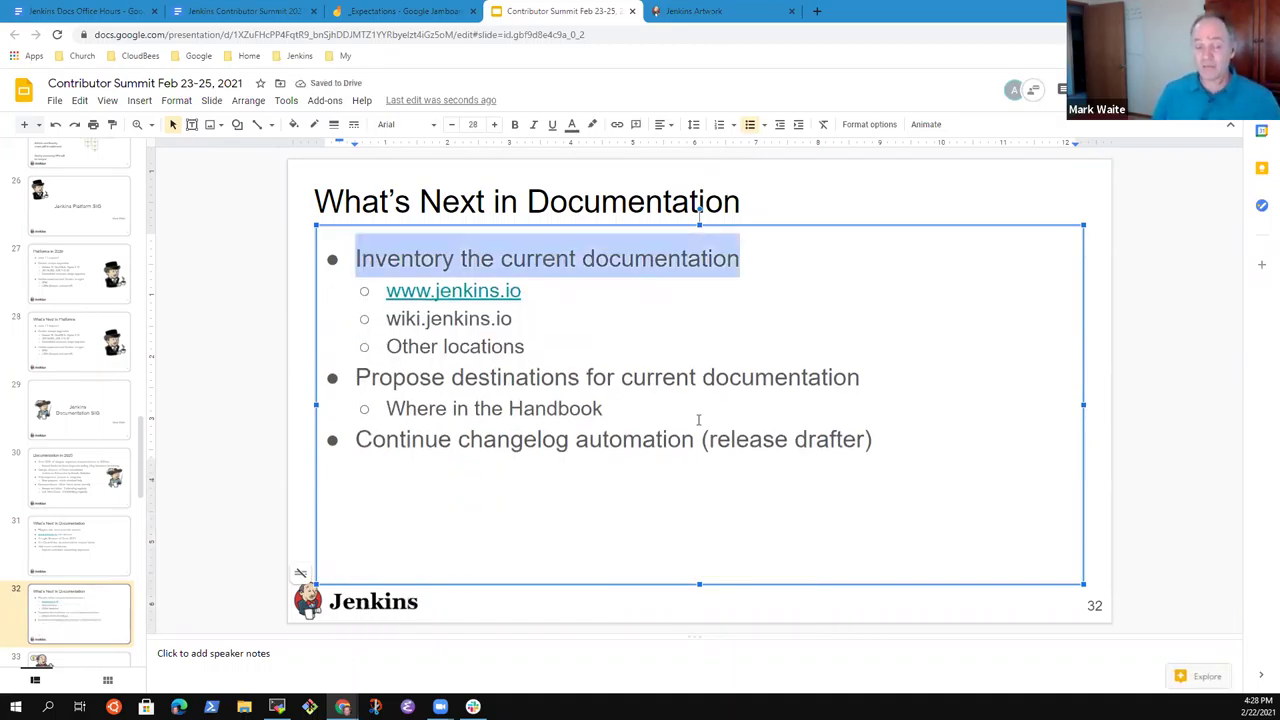
Change the 'Where in the Handbook' sub-bullet to 'Handbook locations for existing content'.
key("Down")
key("Down")
key("Down")
key("Down")
key("Down")
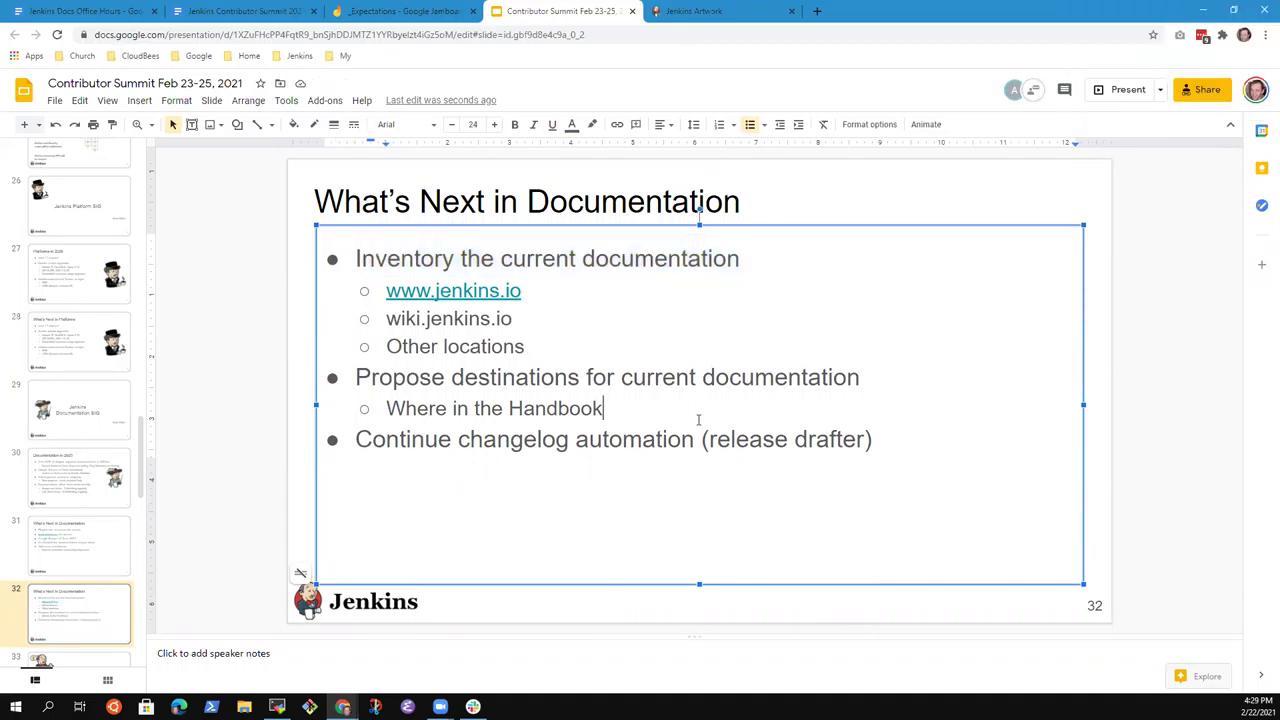
key("ctrl+shift+Left")
key("ctrl+shift+Left")
key("ctrl+shift+Left")
key("BackSpace")
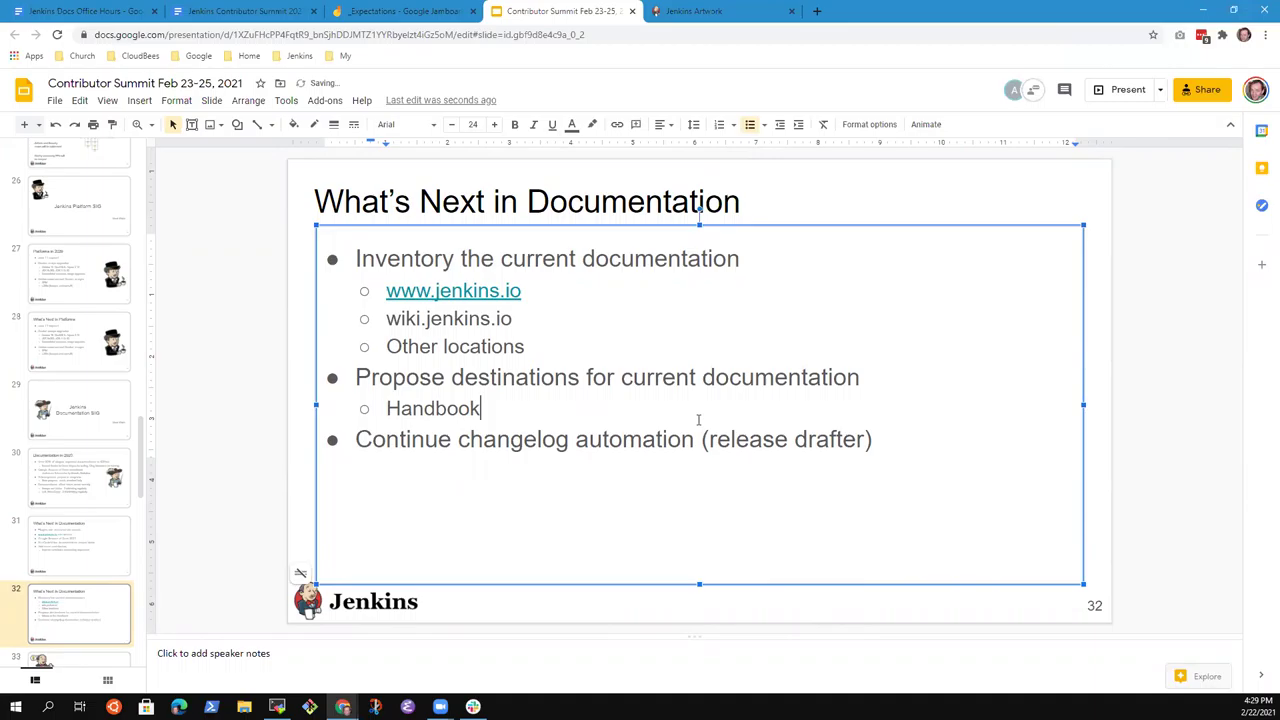
type("locations for ")
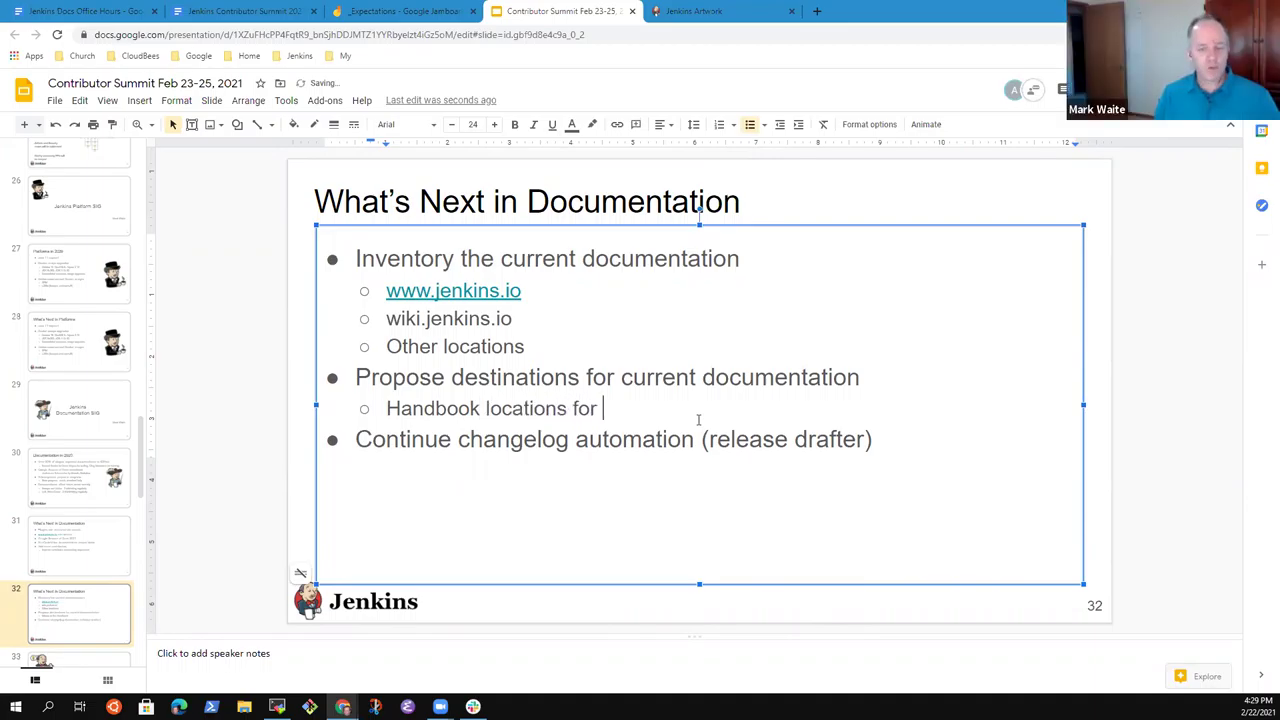
type("existing")
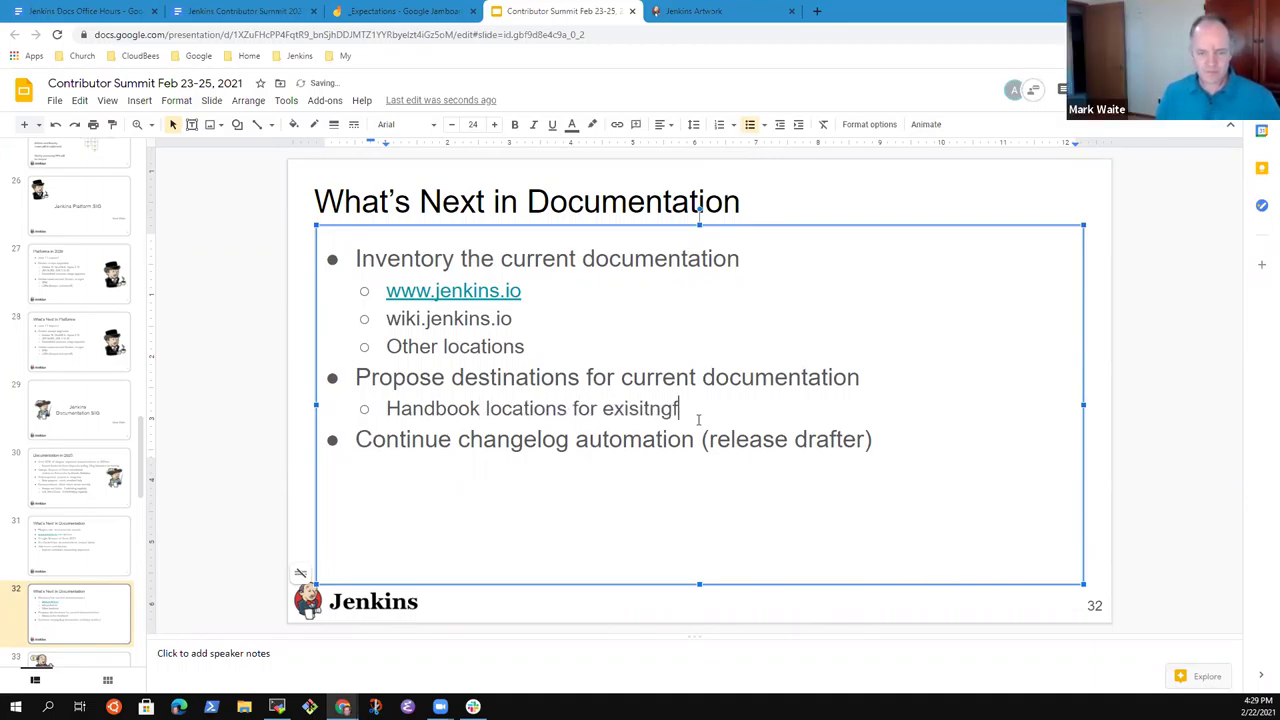
key("ctrl+BackSpace")
type("existing content")
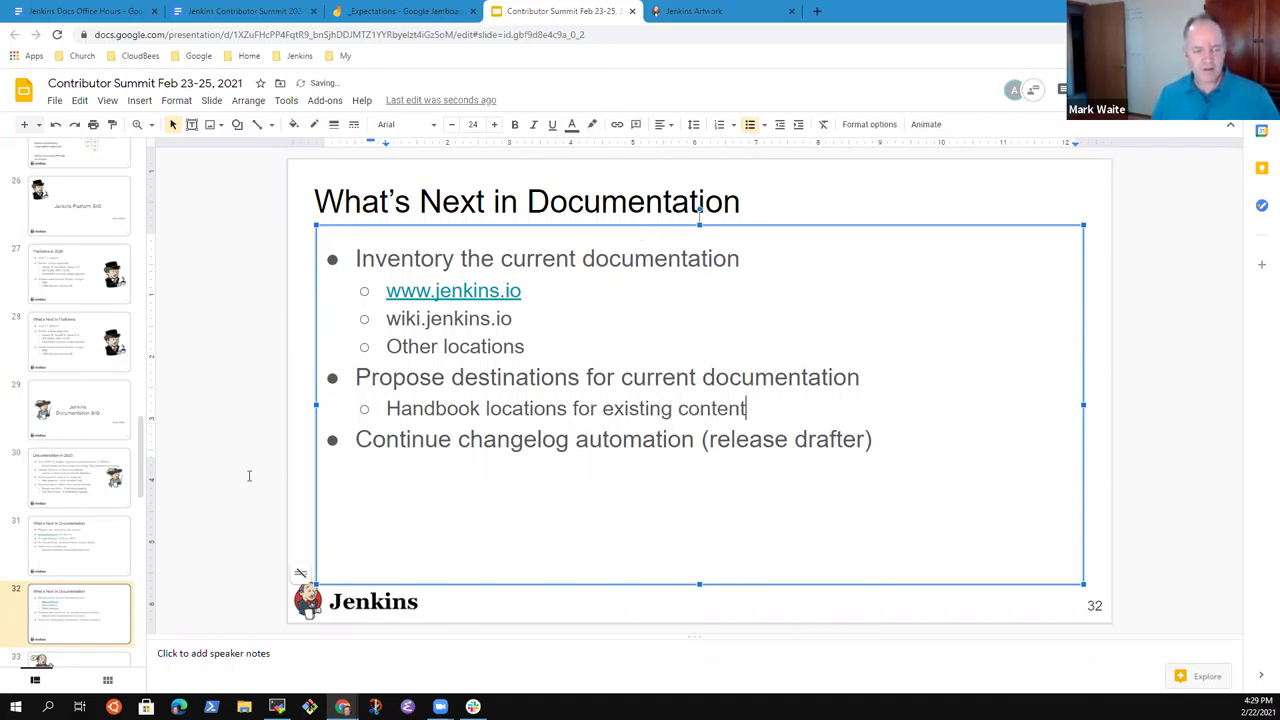
Review slides 30–32 of the deck, then return to the Jenkins Docs Office Hours notes.
key("Page_Up")
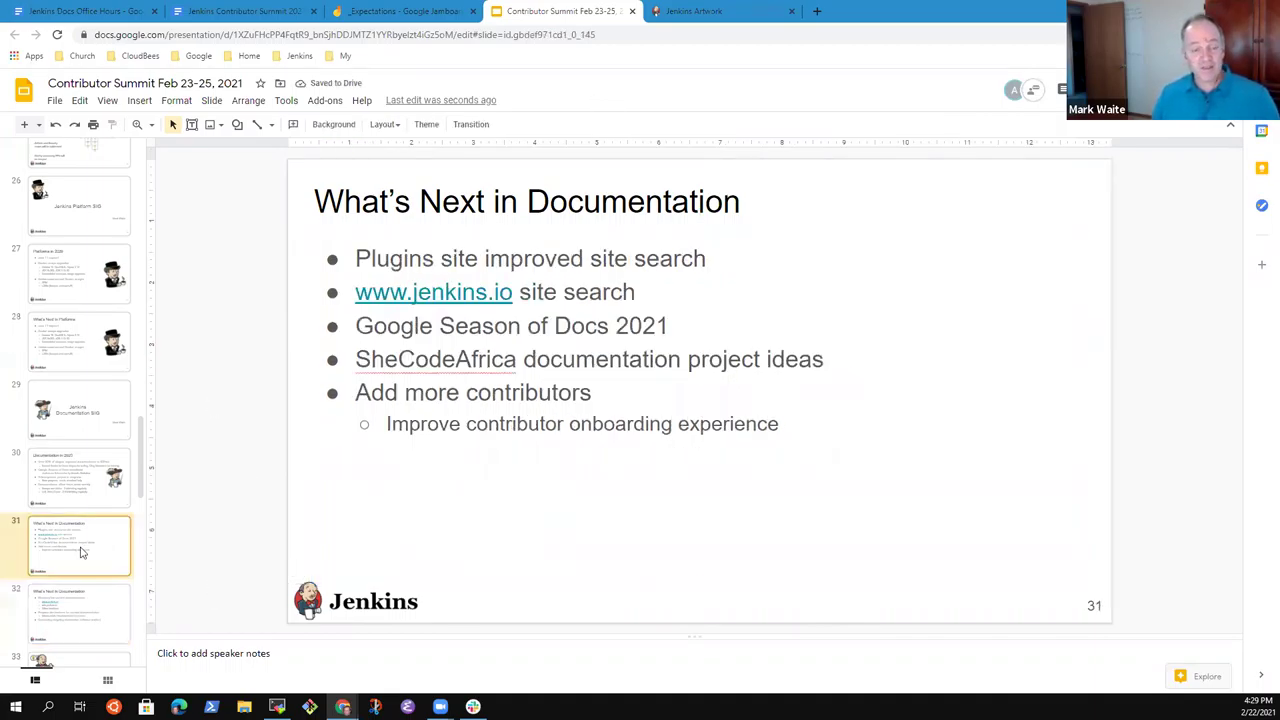
left_click(538, 392)
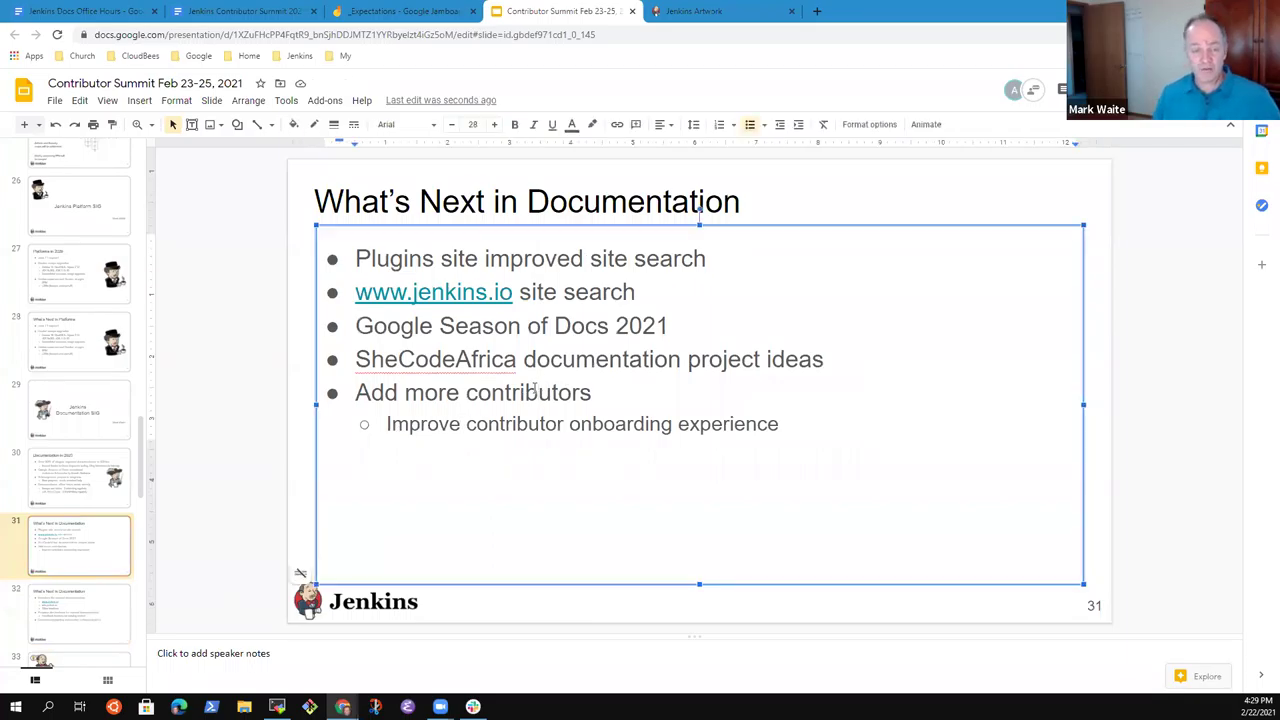
key("ctrl+Home")
key("ctrl+End")
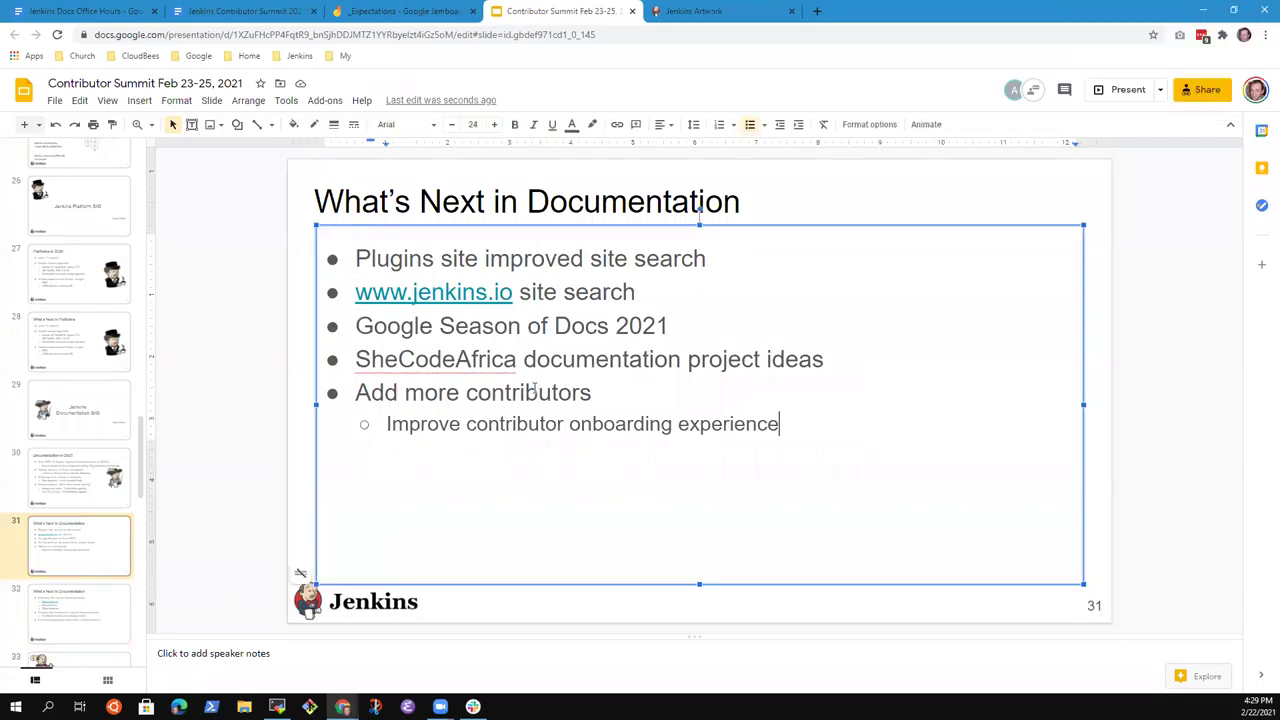
left_click(106, 613)
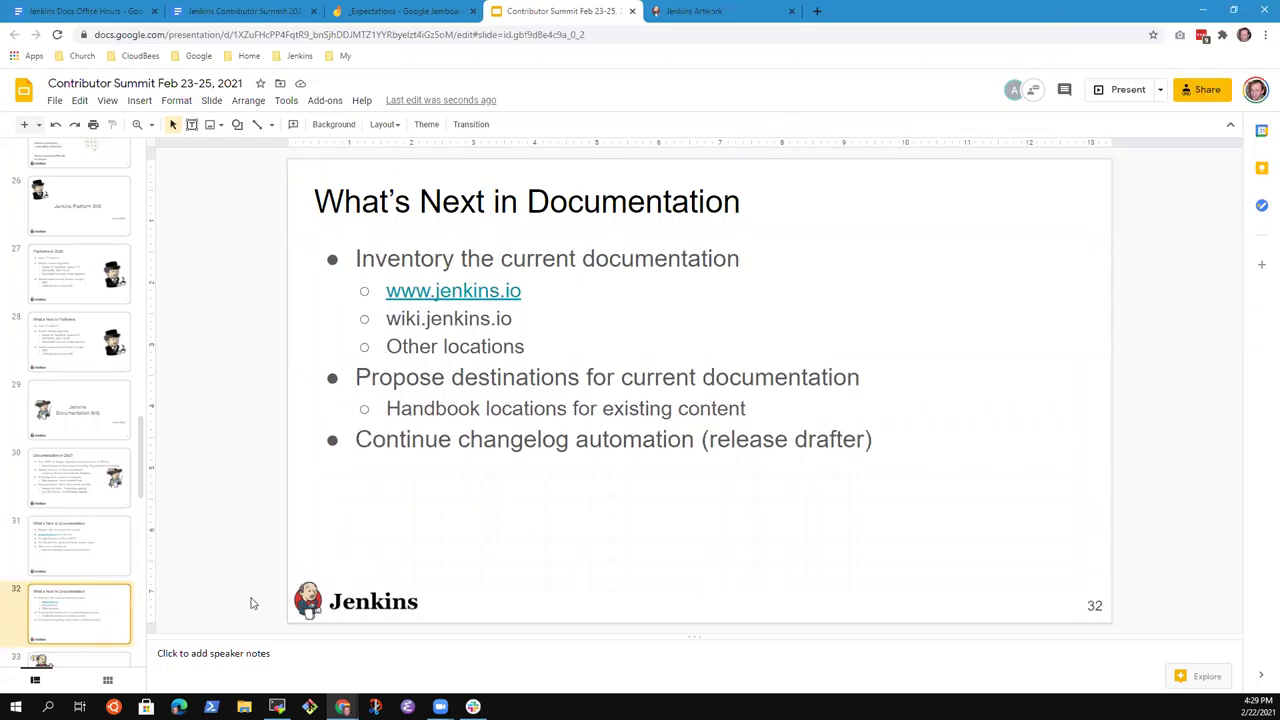
left_click(70, 535)
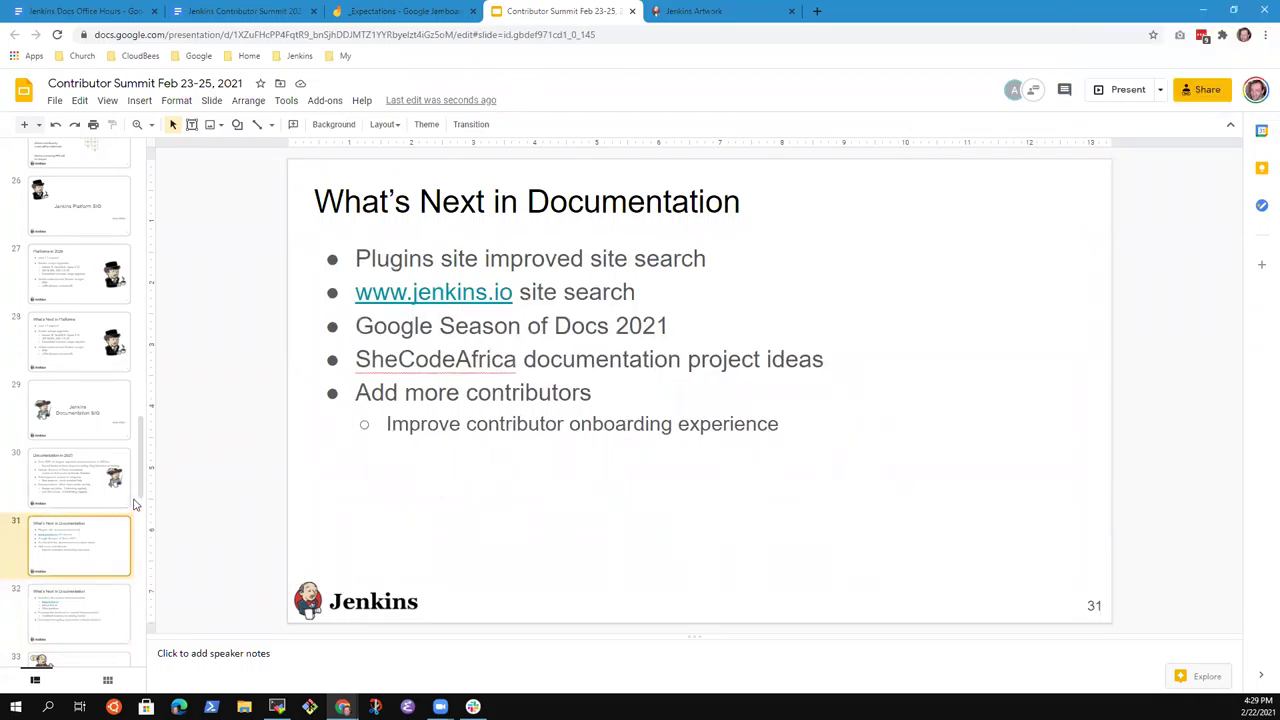
left_click(88, 616)
left_click(102, 562)
left_click(79, 488)
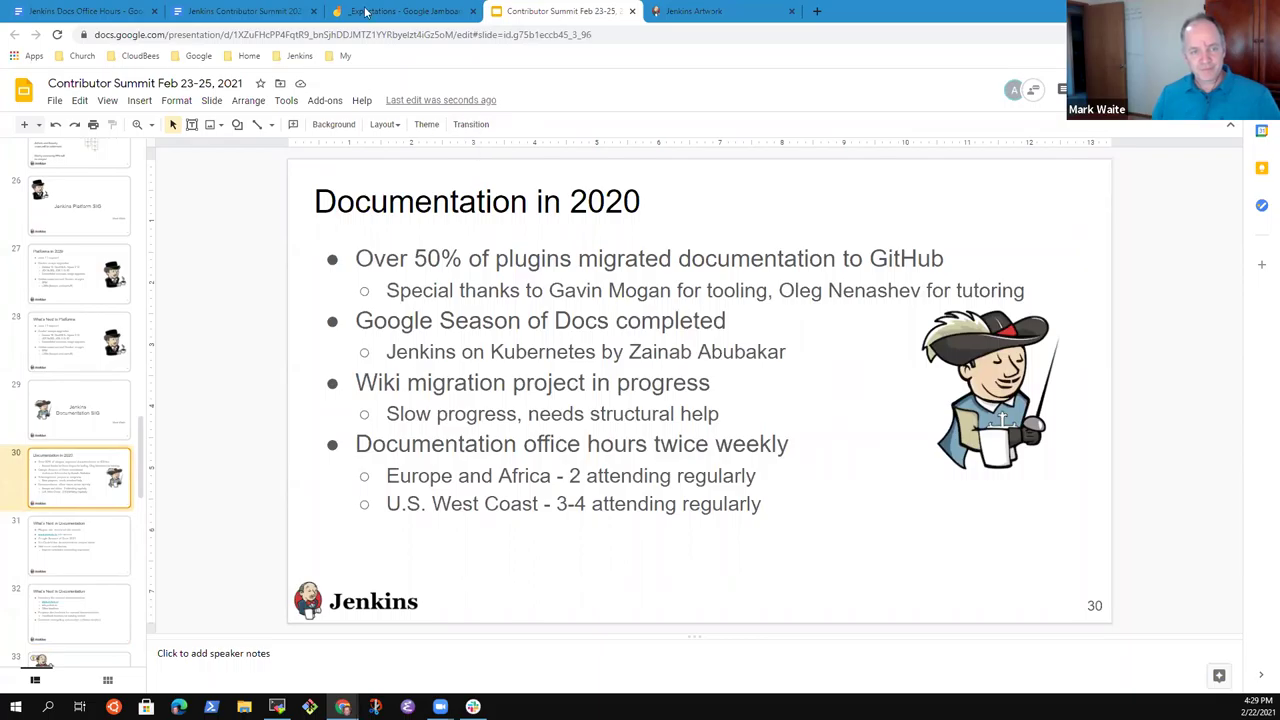
left_click(428, 10)
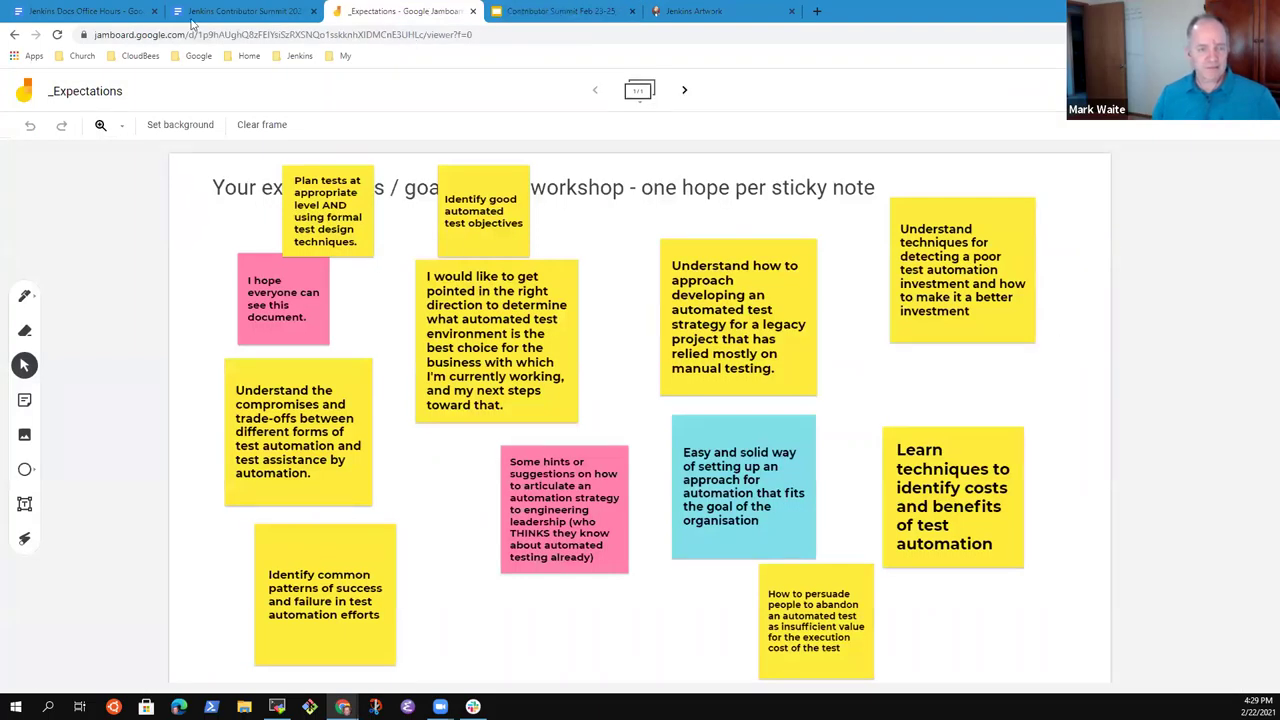
left_click(88, 12)
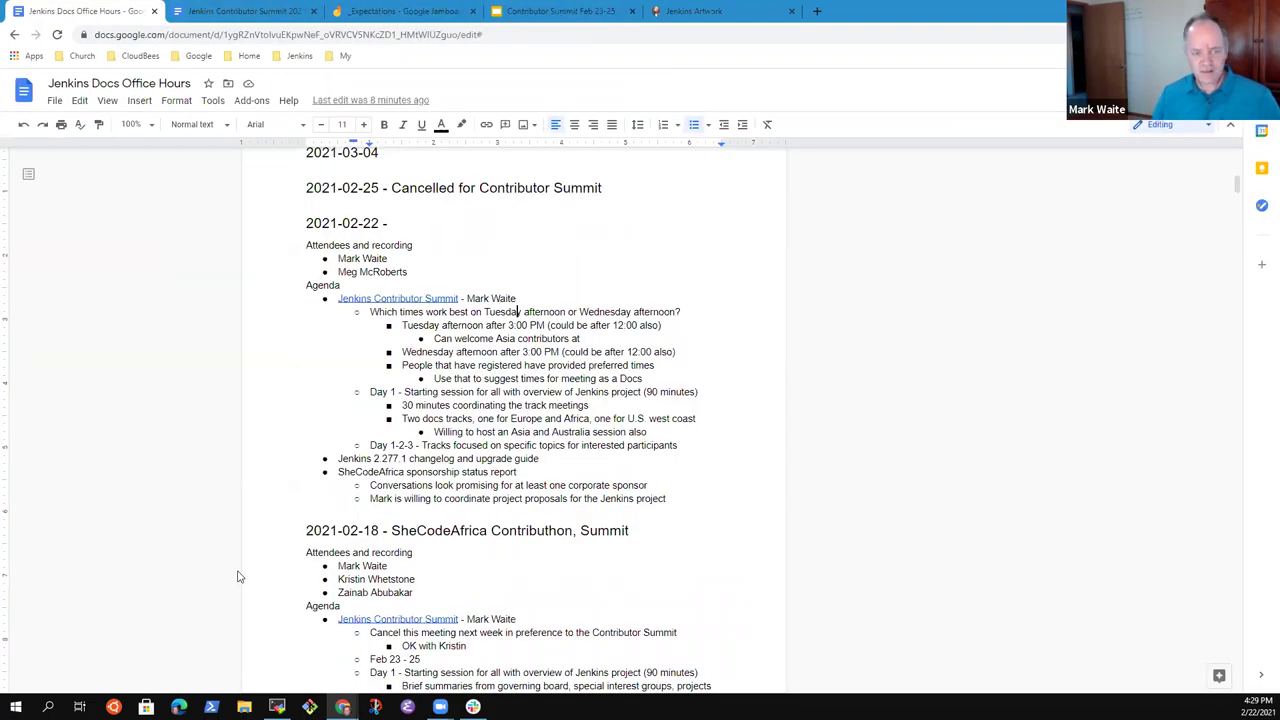
left_click(509, 392)
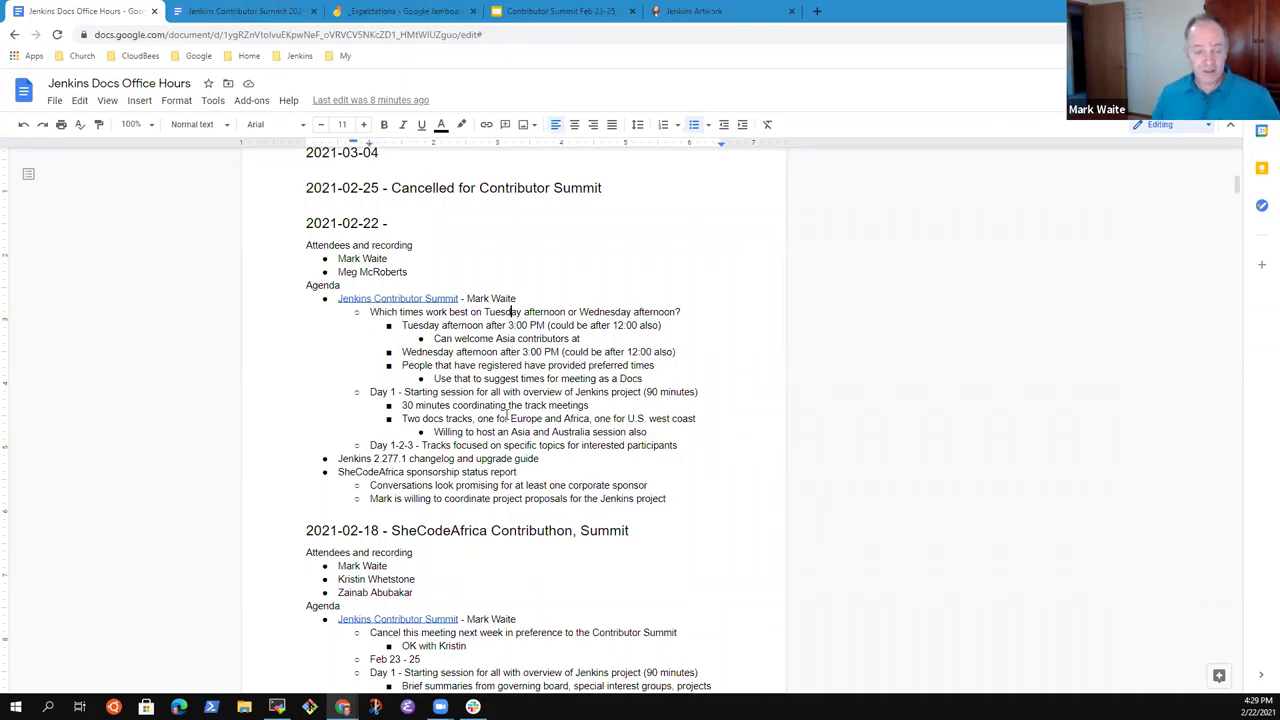
key("Up")
key("Home")
key("shift+End")
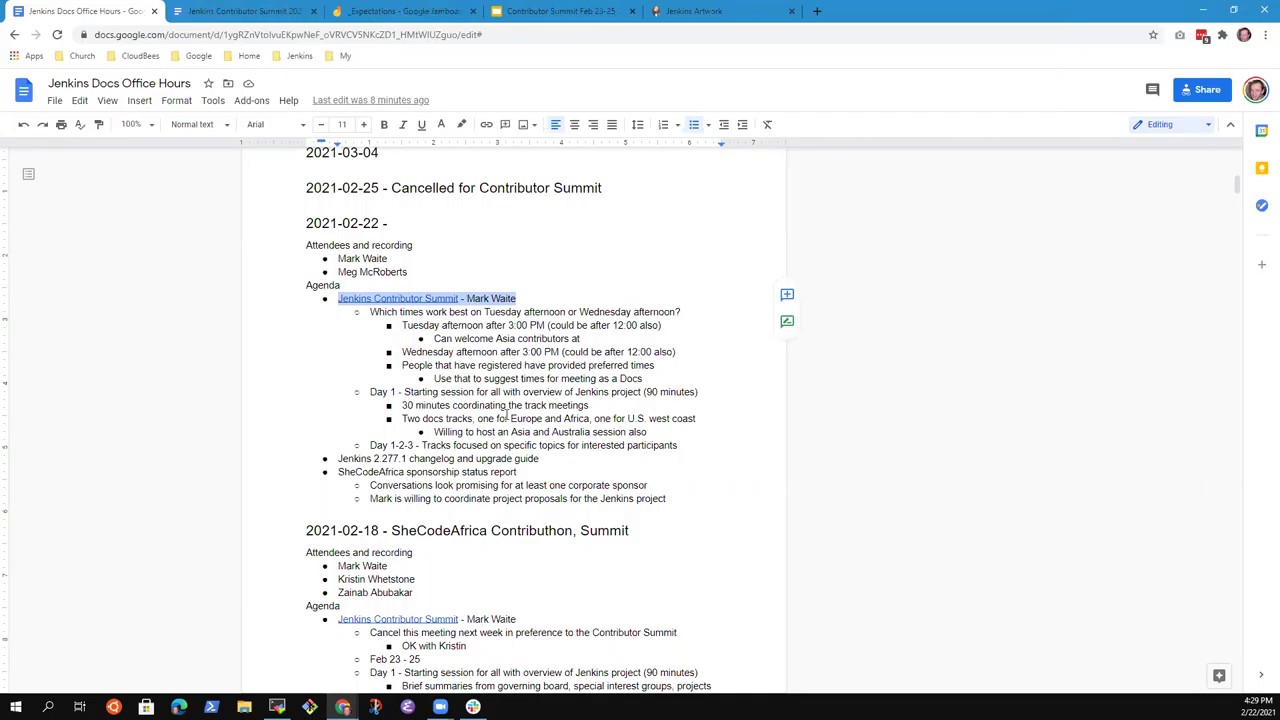
triple_click(546, 463)
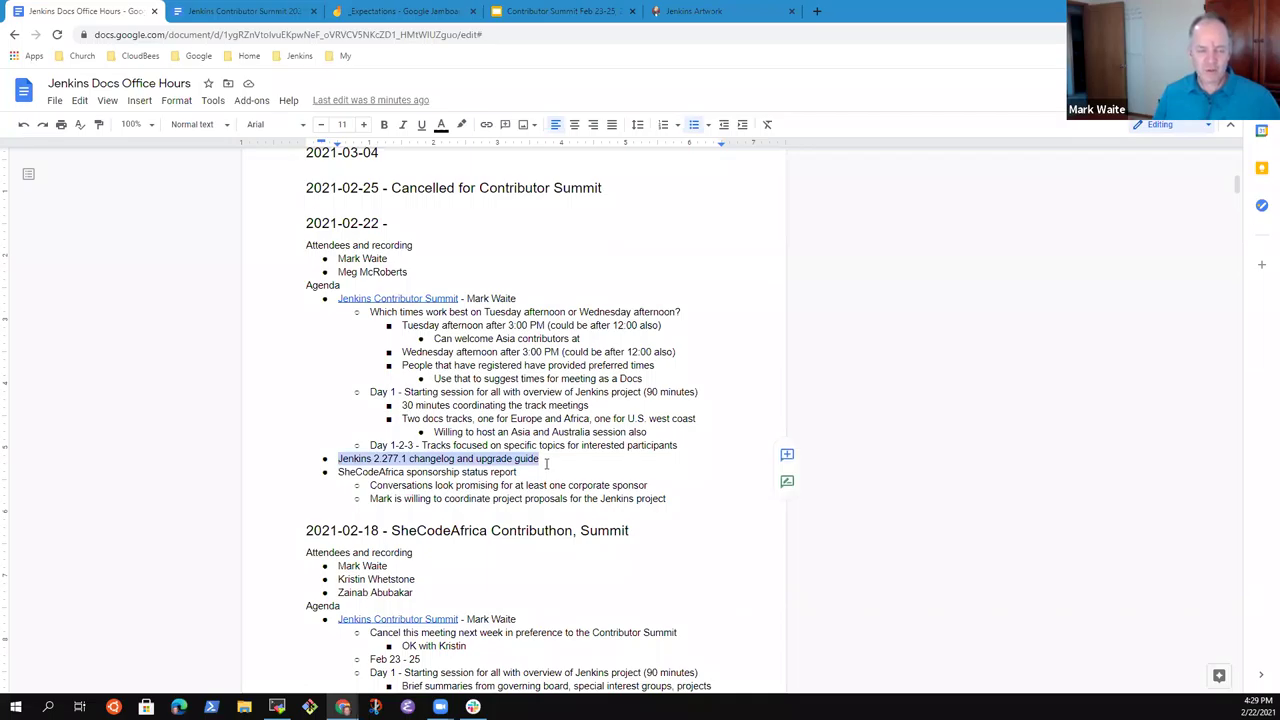
Add the sub-bullet 'Four major areas changing in 2.277.1' under the 2.277.1 changelog item.
left_click(546, 463)
key("Return")
key("Tab")
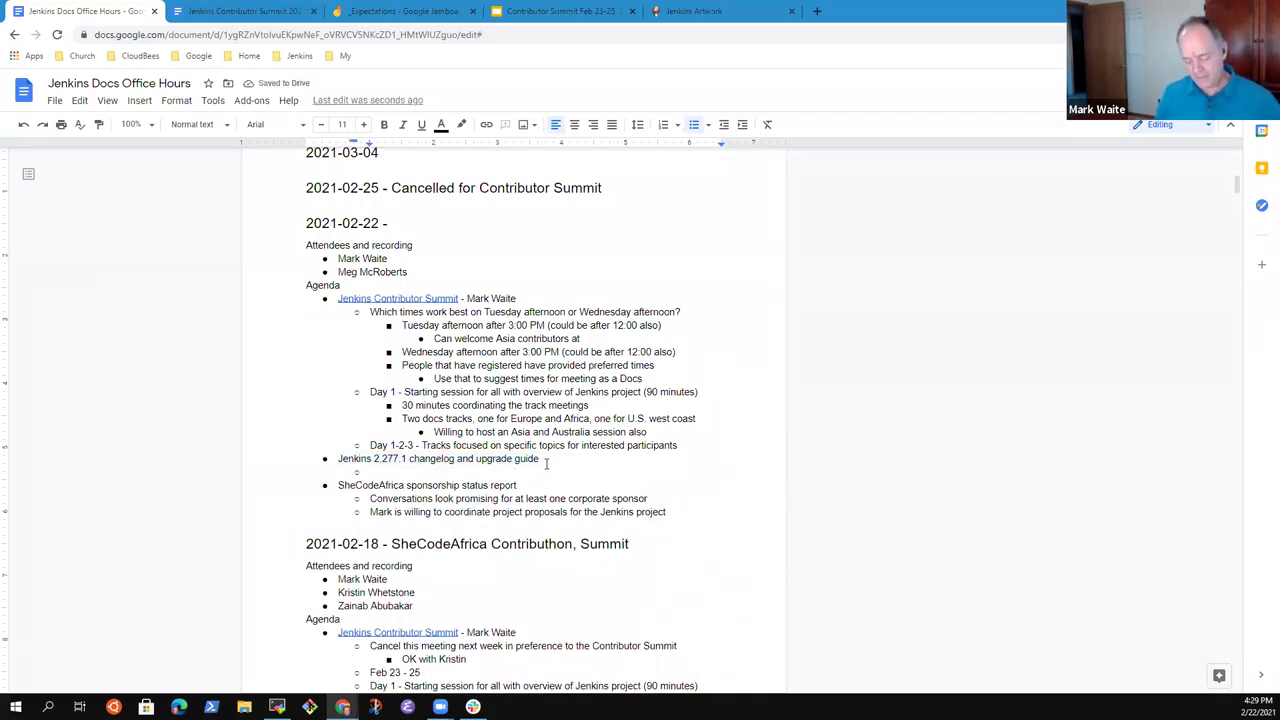
type("Four major areas")
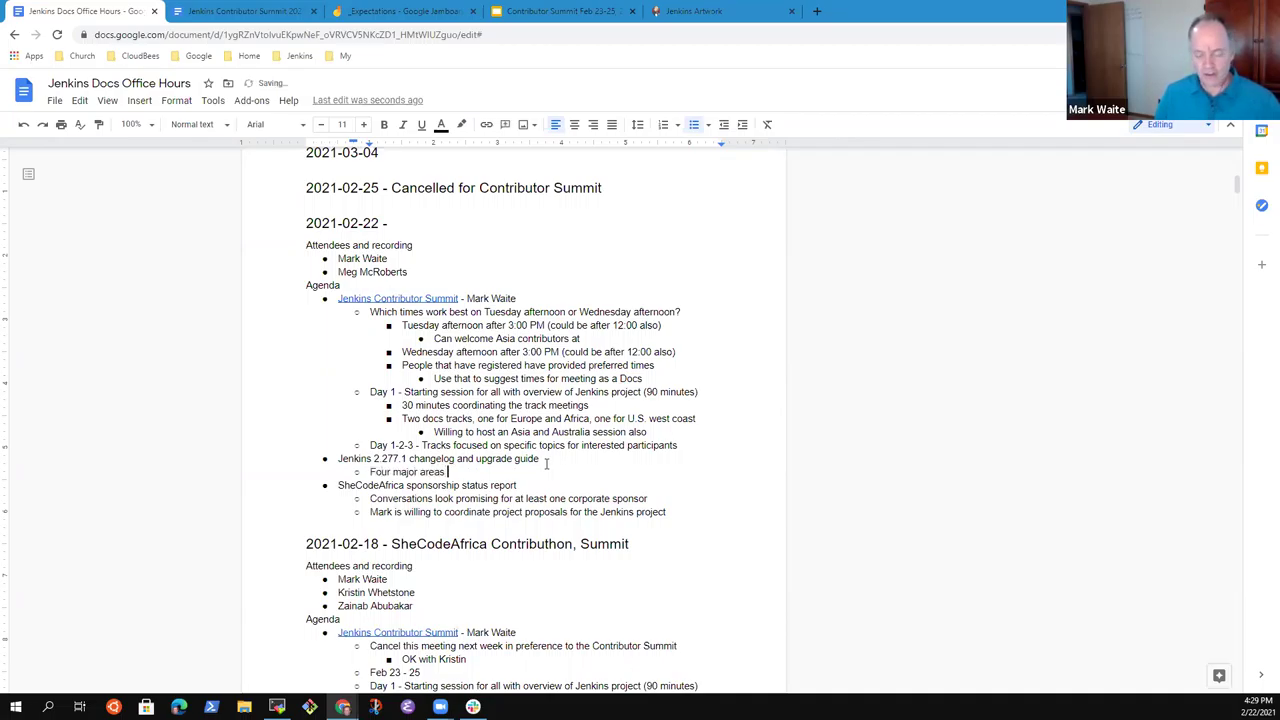
type(" changing in 2.277.1")
List the first area: Configuration UI changes from table to div transition.
key("Return")
key("Tab")
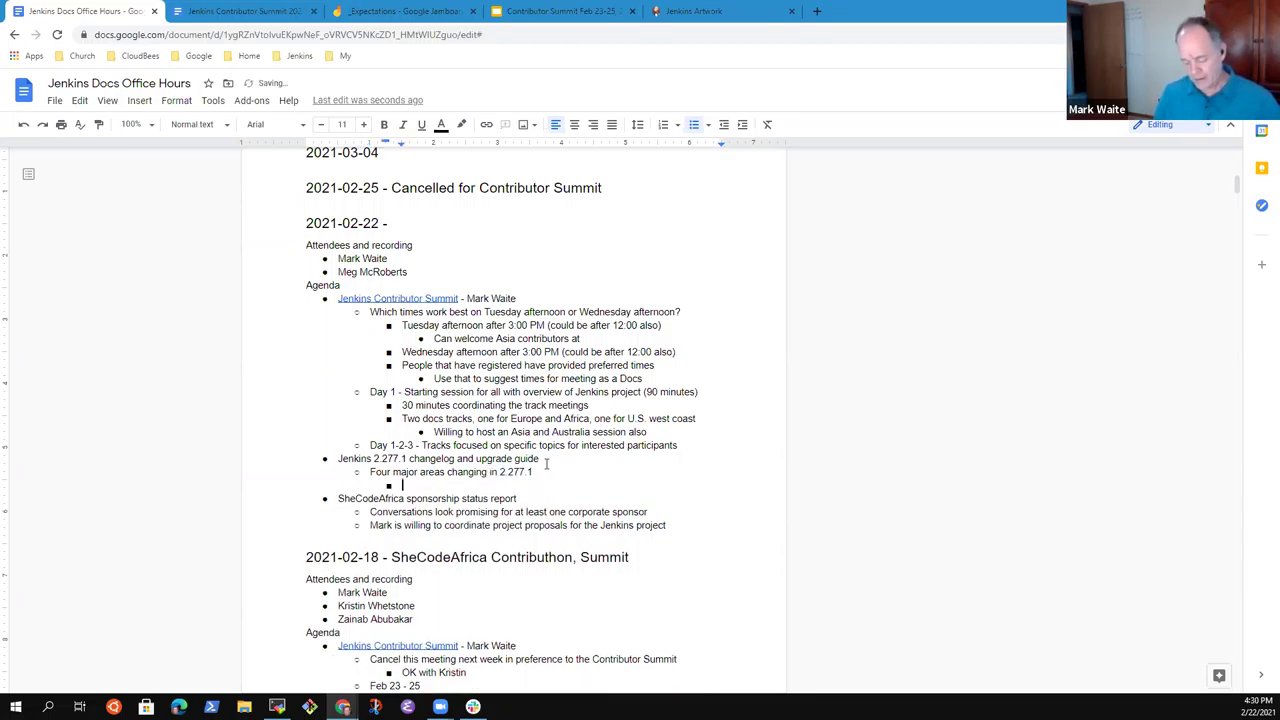
type("Two")
key("BackSpace")
key("BackSpace")
key("BackSpace")
type("Configuration ")
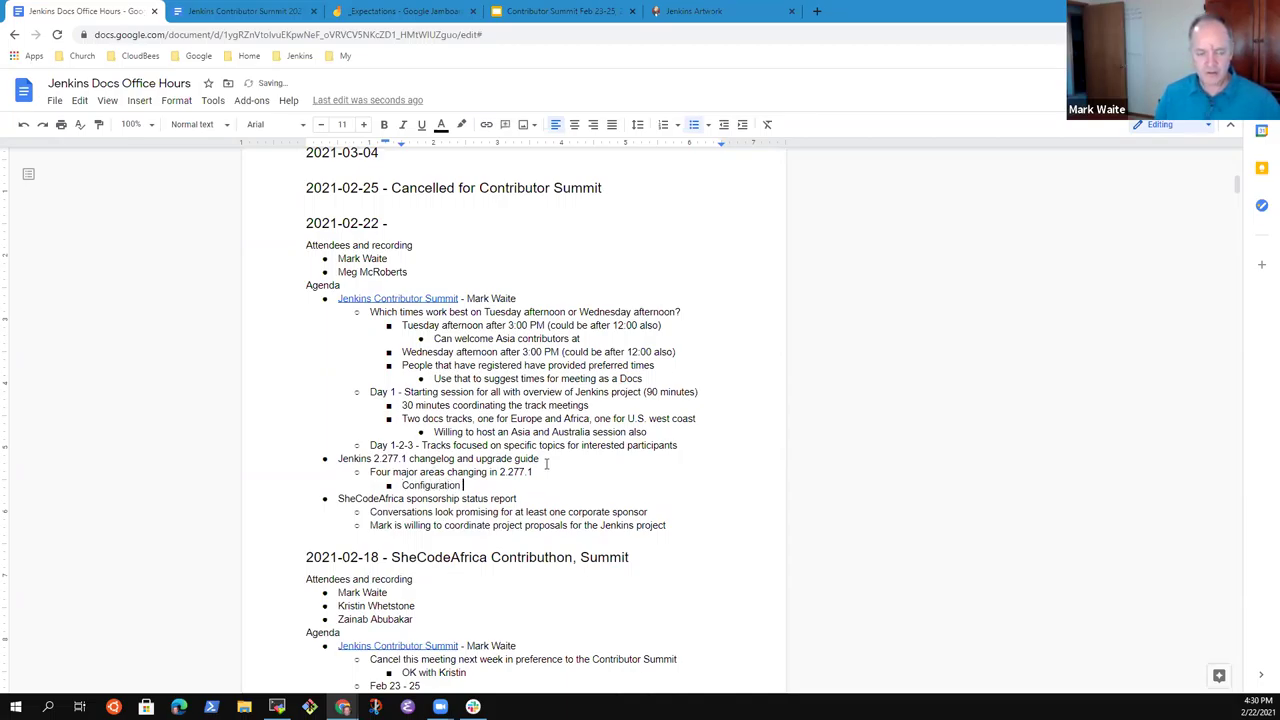
type("UI changes from ta")
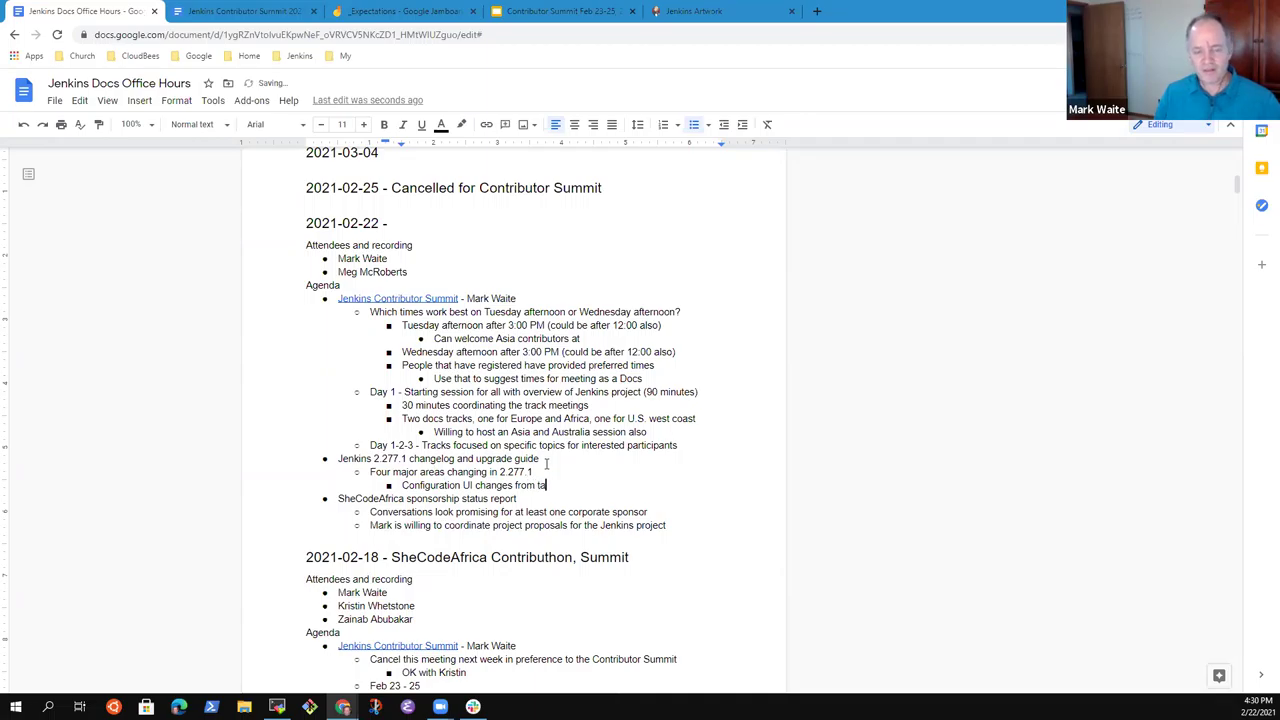
type("bl")
key("BackSpace")
key("BackSpace")
key("BackSpace")
key("BackSpace")
type("HTML to")
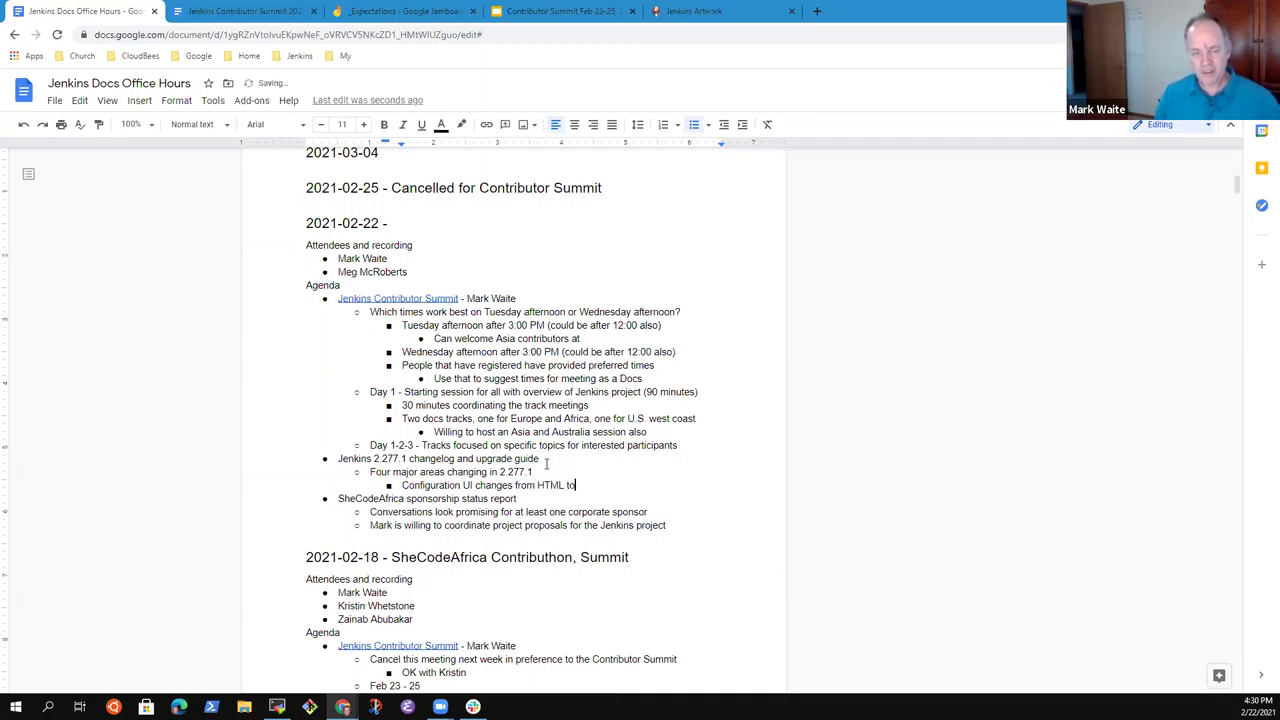
key("BackSpace")
key("BackSpace")
type("table to")
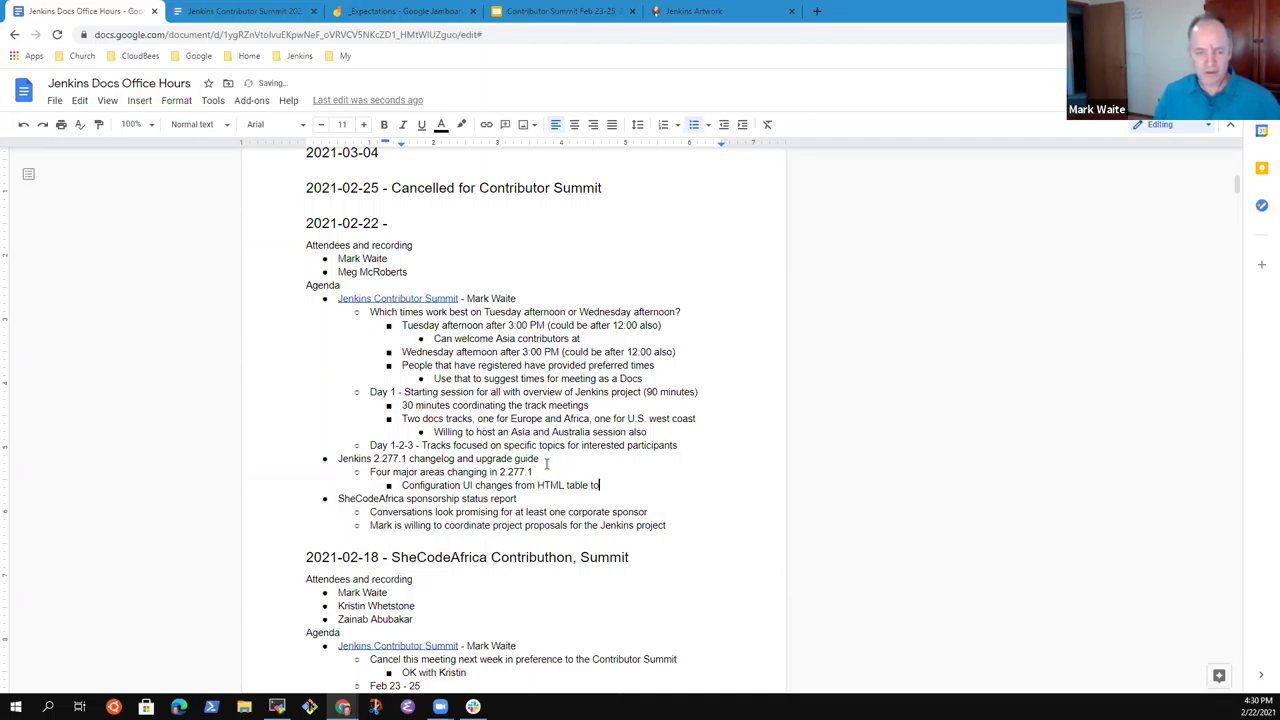
type(" div ty")
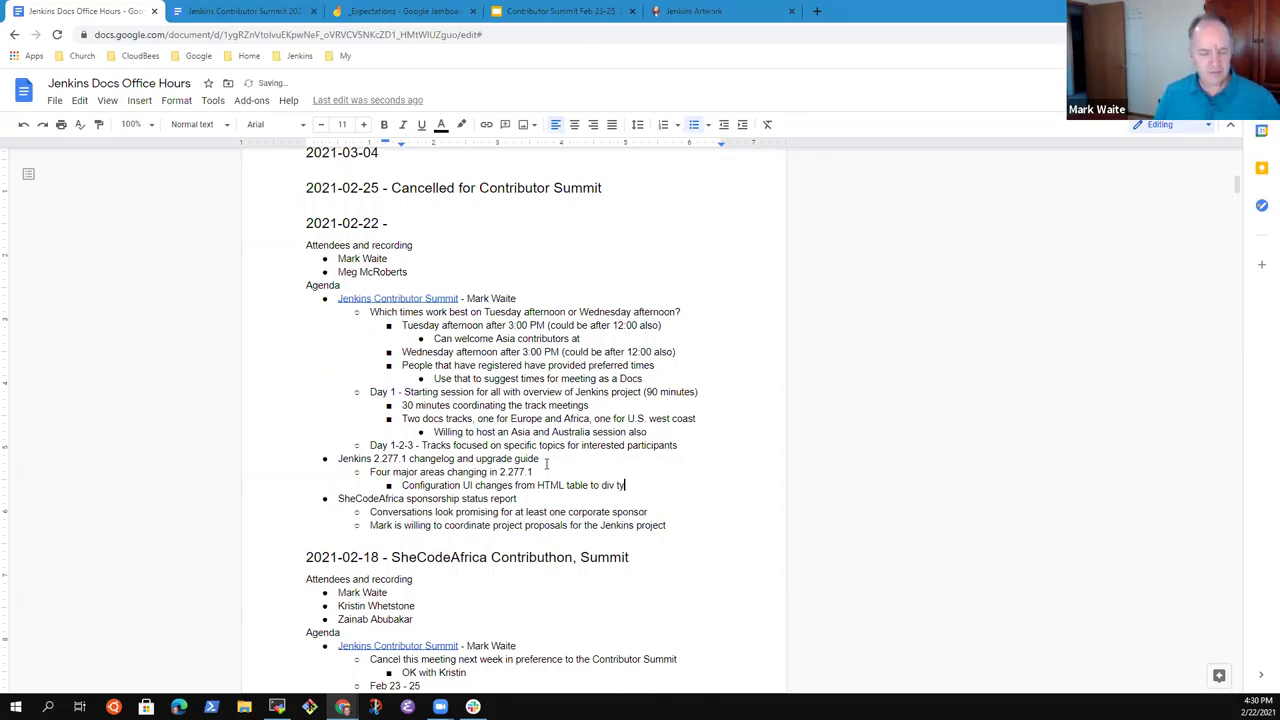
key("BackSpace")
type("ransition")
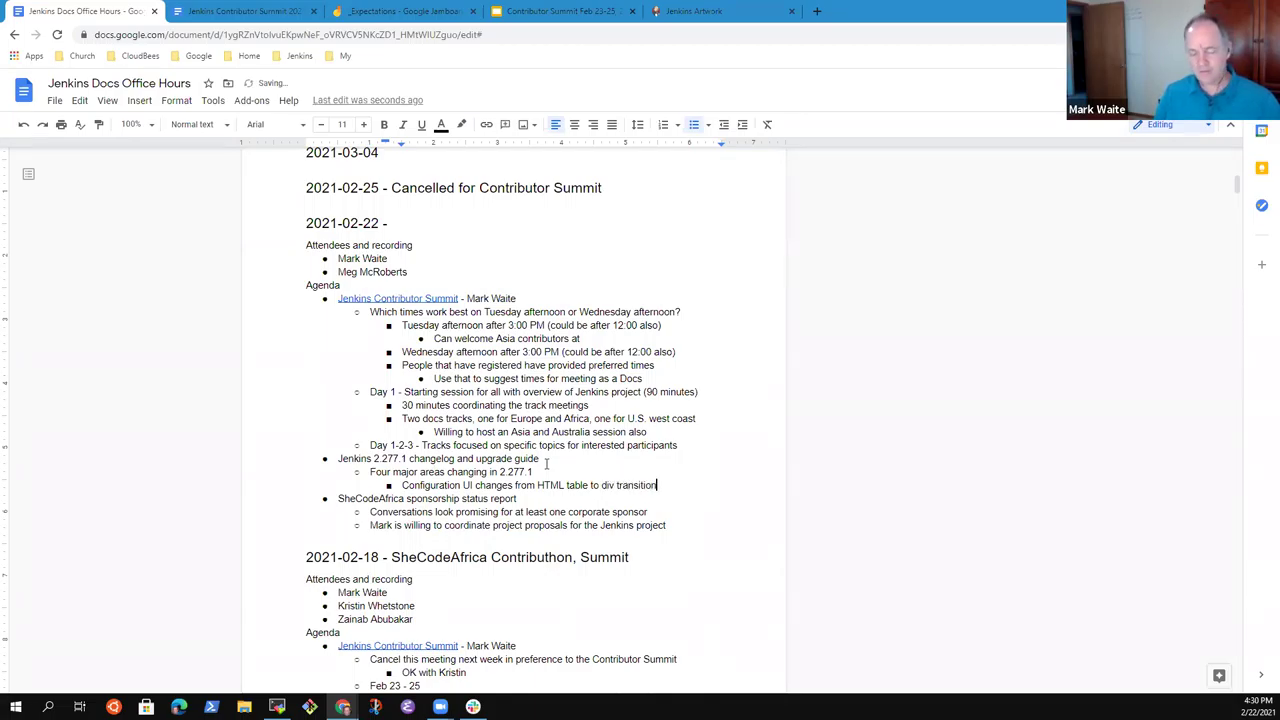
Add the areas 'HTML internal changes from JQuery update' and the acegi-to-Spring Security Framework update.
key("Return")
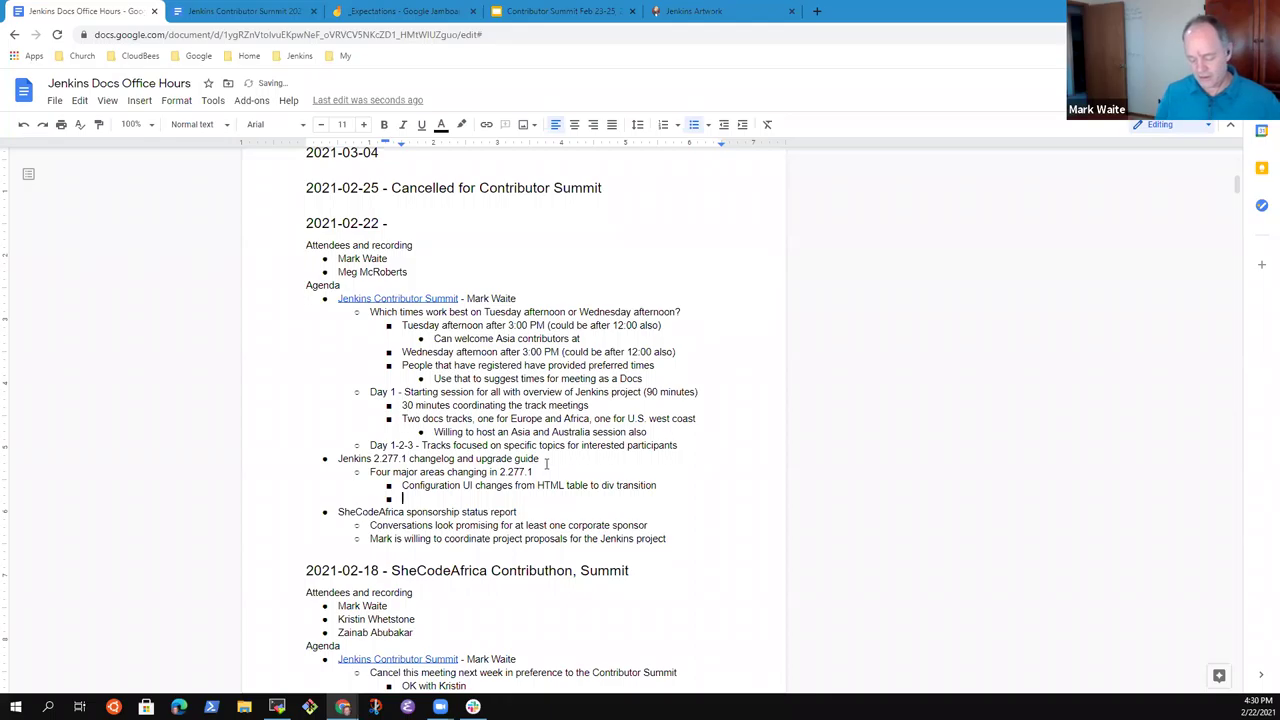
type("HTML internal")
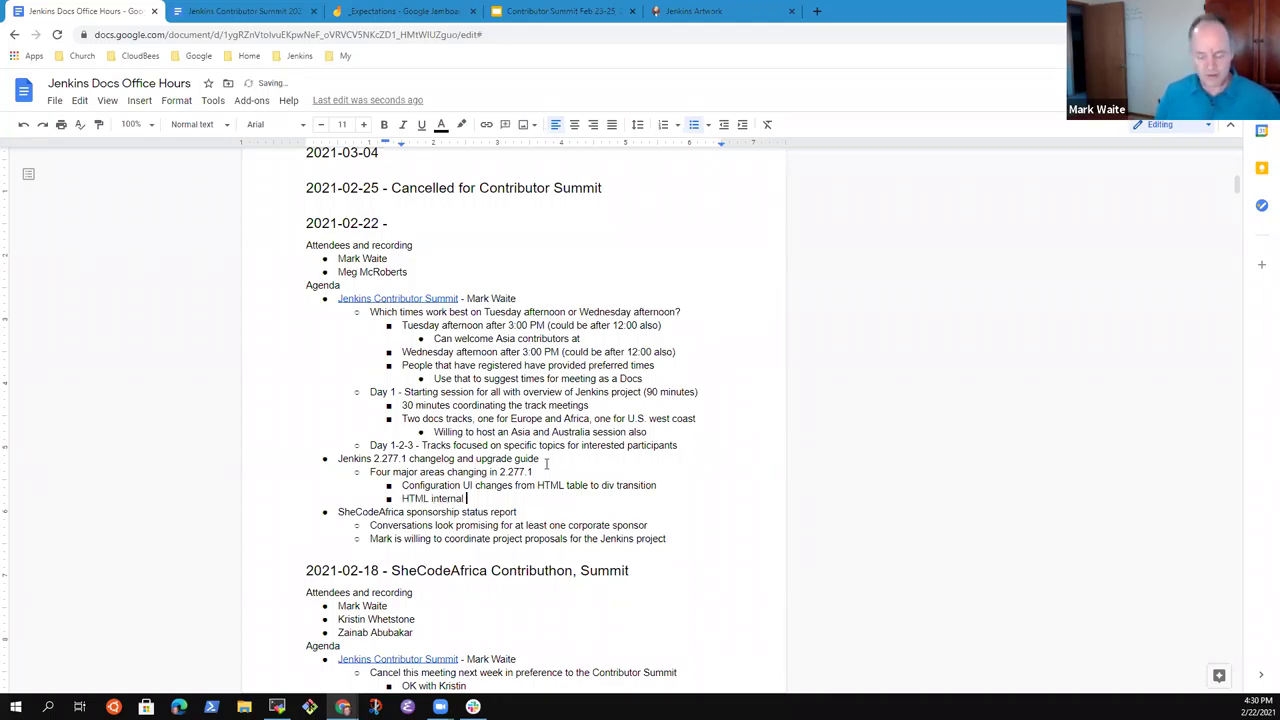
type(" changes from J")
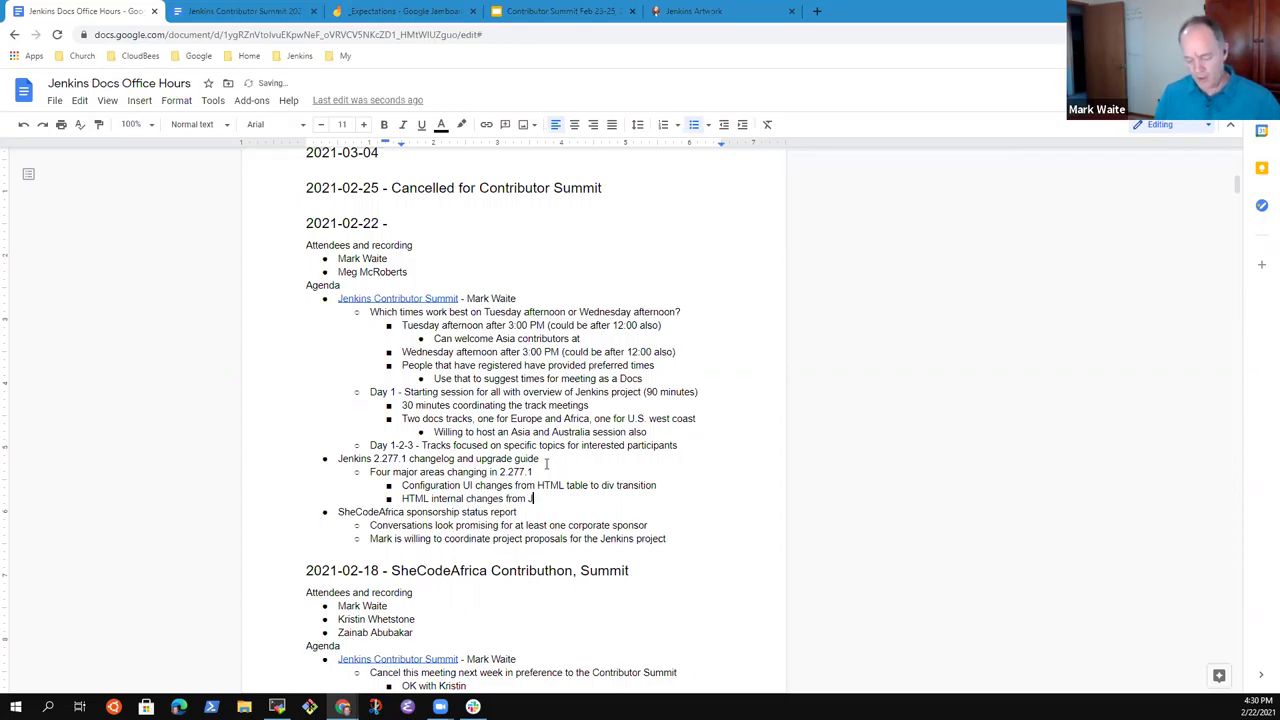
type("Query update")
key("Return")
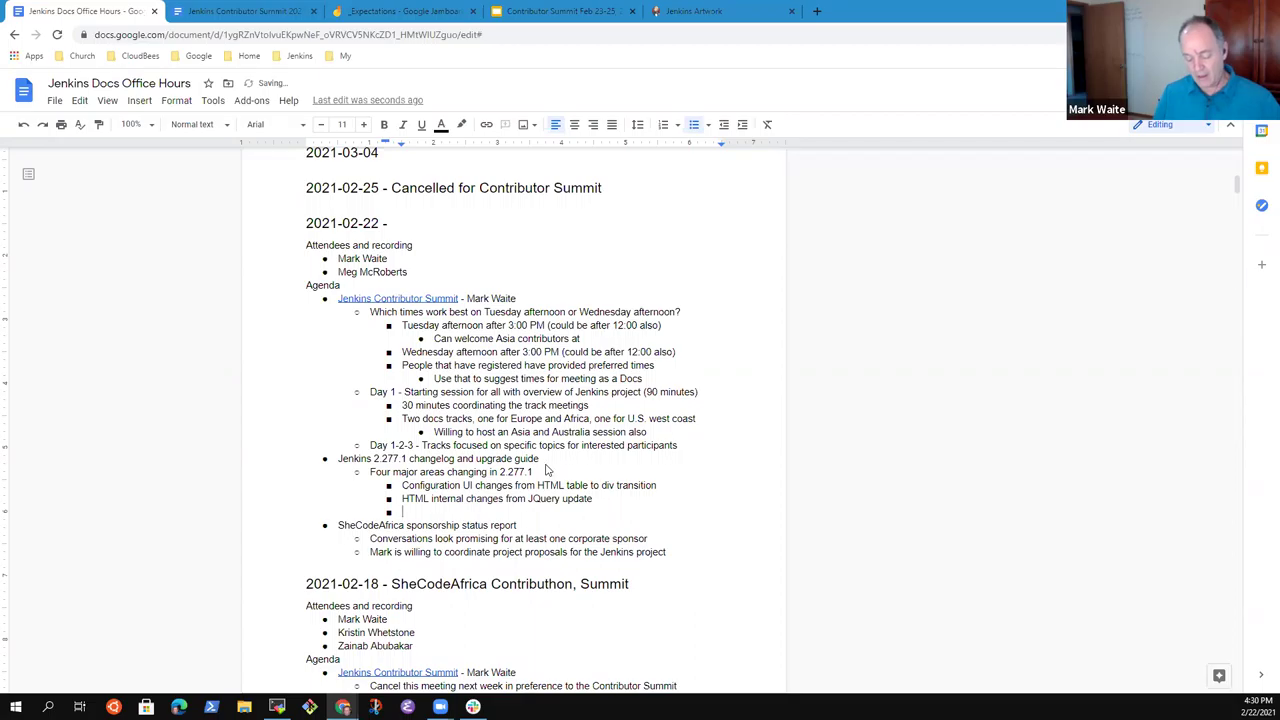
type("Security fr")
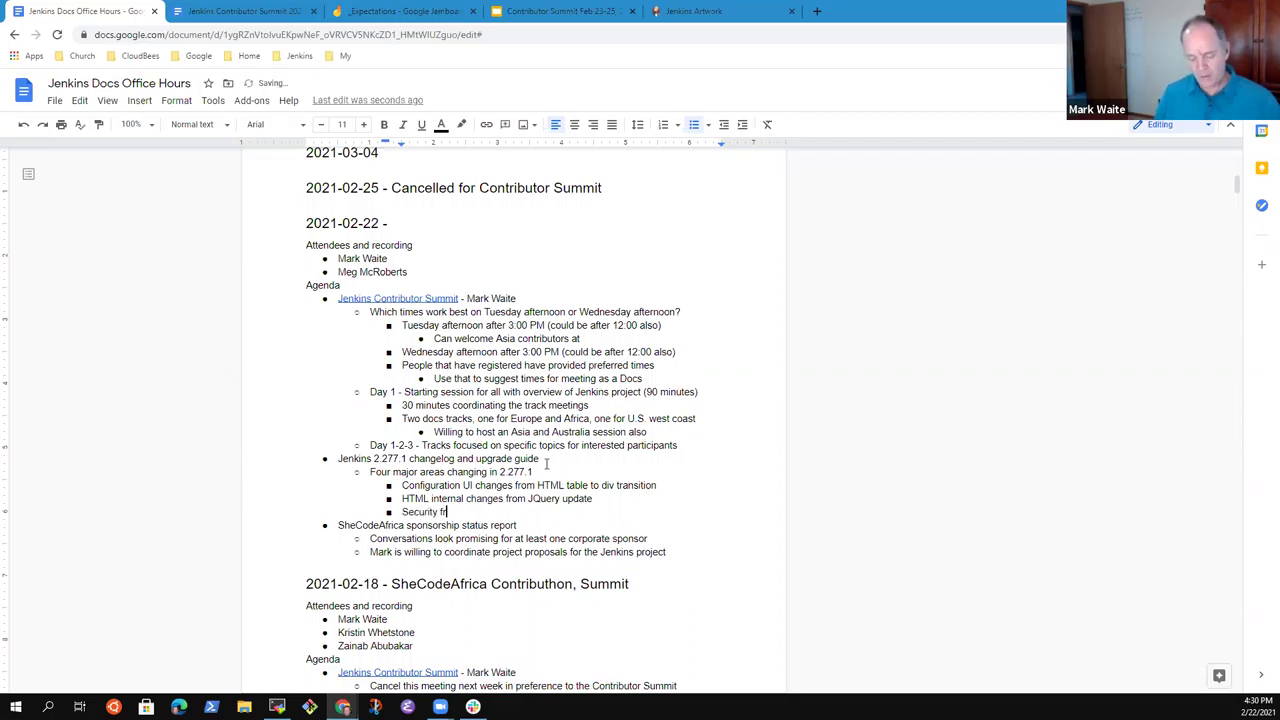
type("amework ")
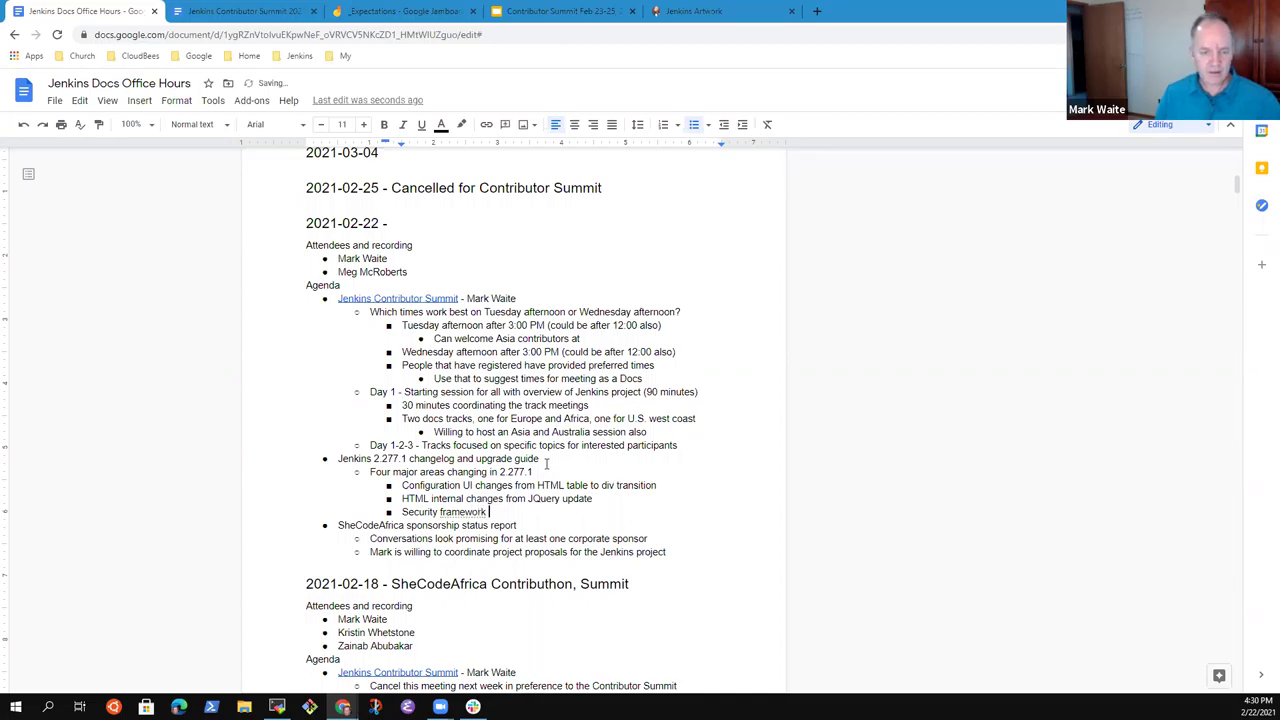
type("update from ")
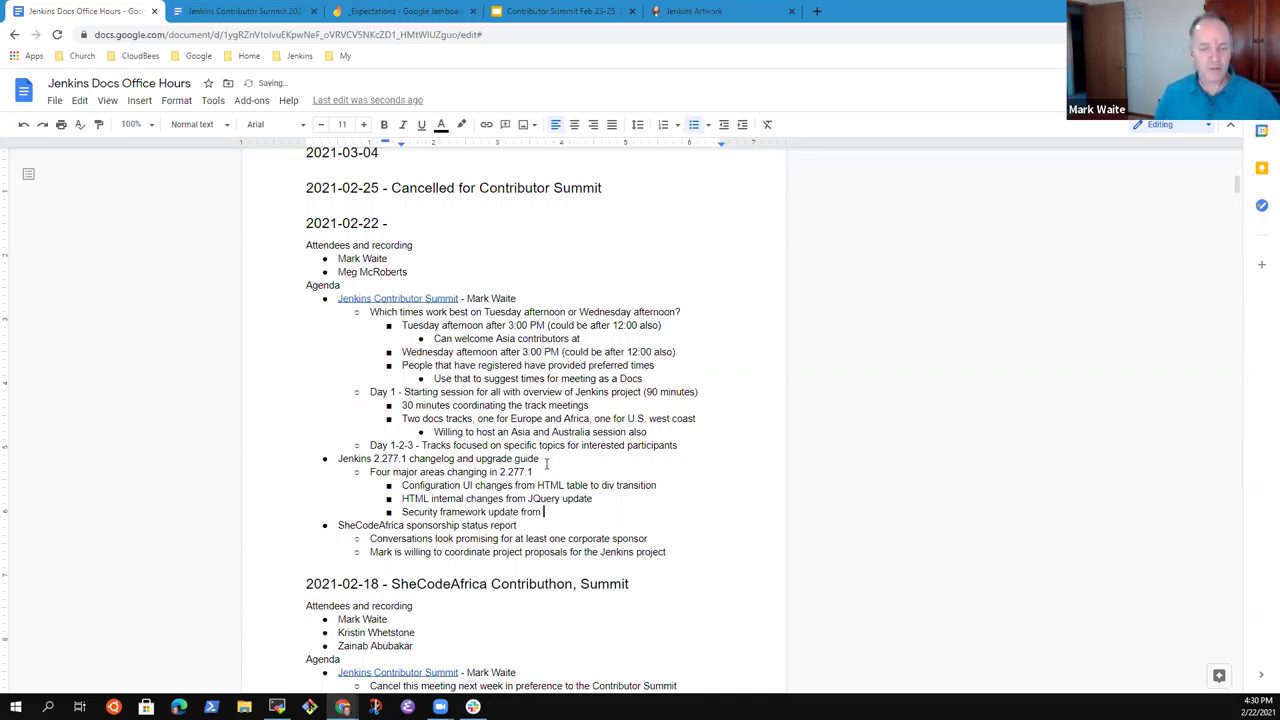
type("acegi")
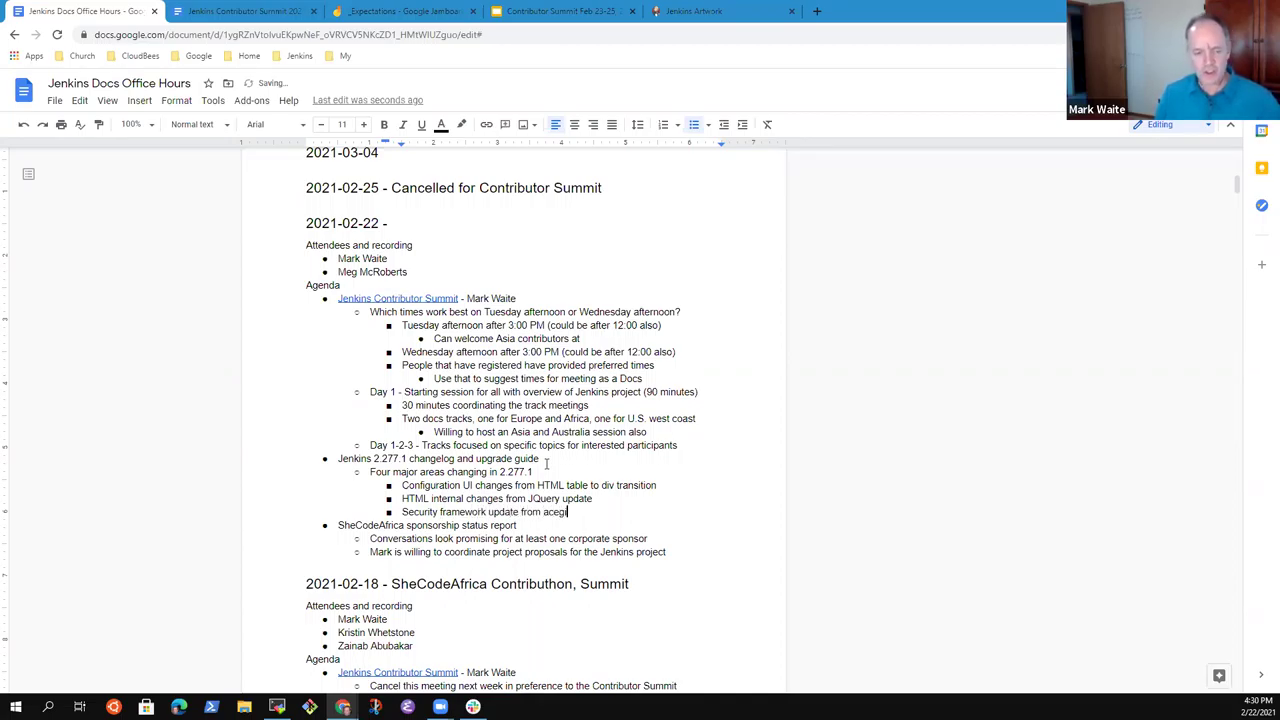
type(" to Spring ")
type("Security F")
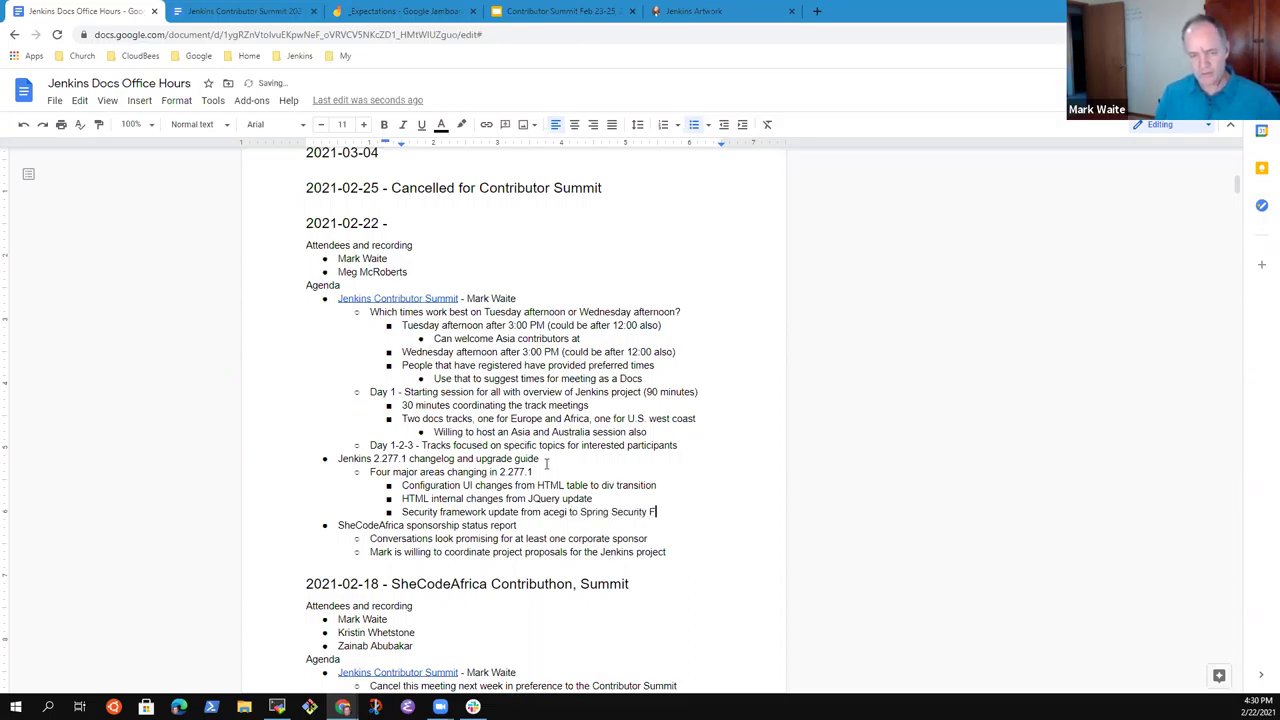
type("ramework")
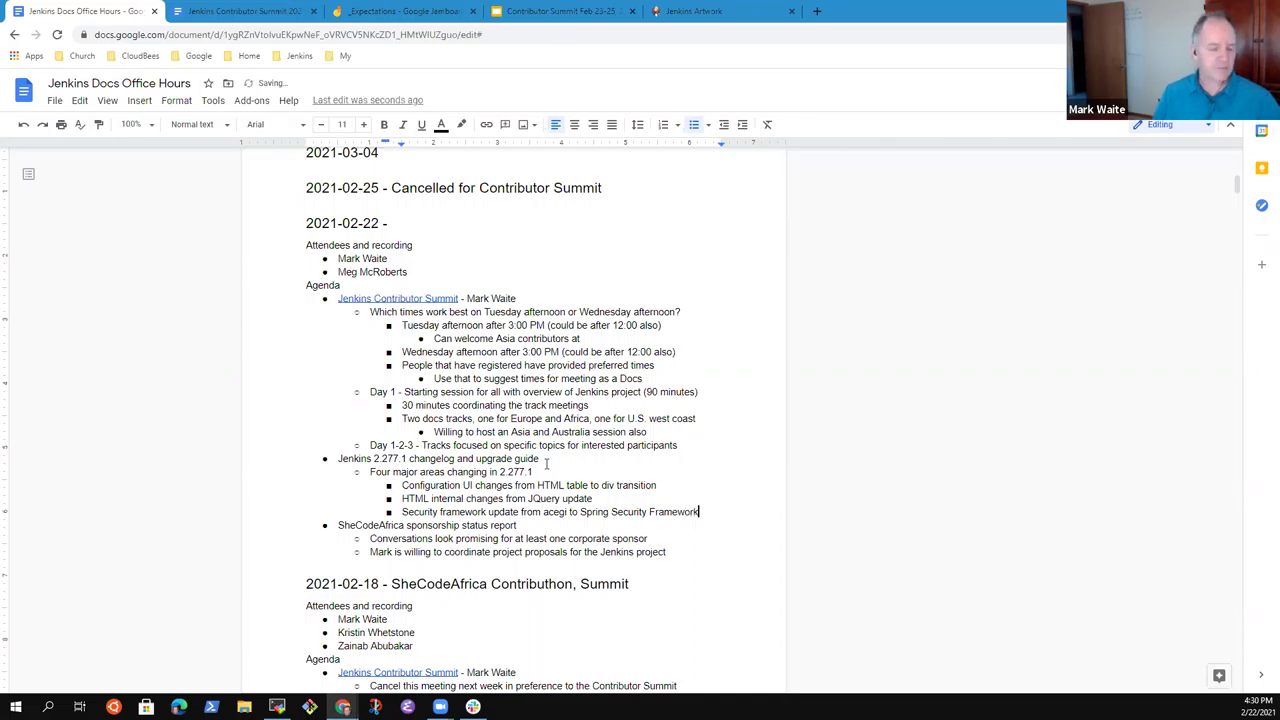
key("Return")
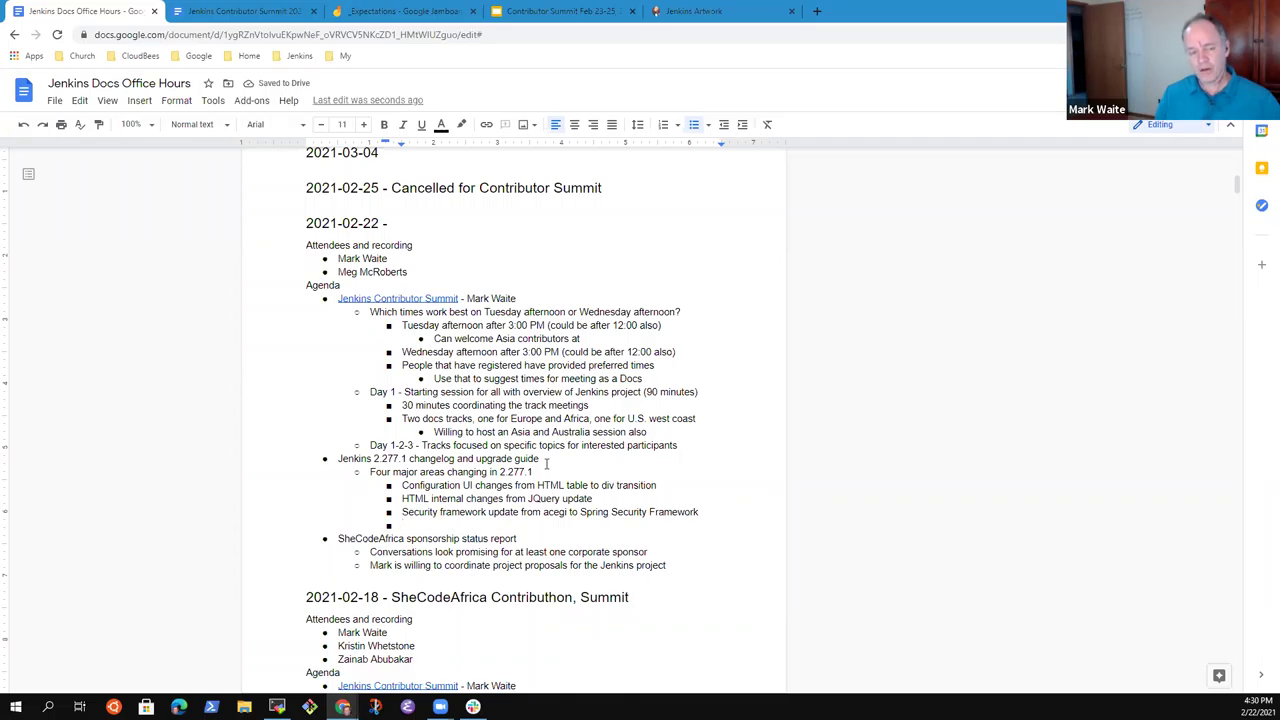
Enter the fourth area 'XStream upgrade and unfork', removing the quote marks around unfork.
type("XStr")
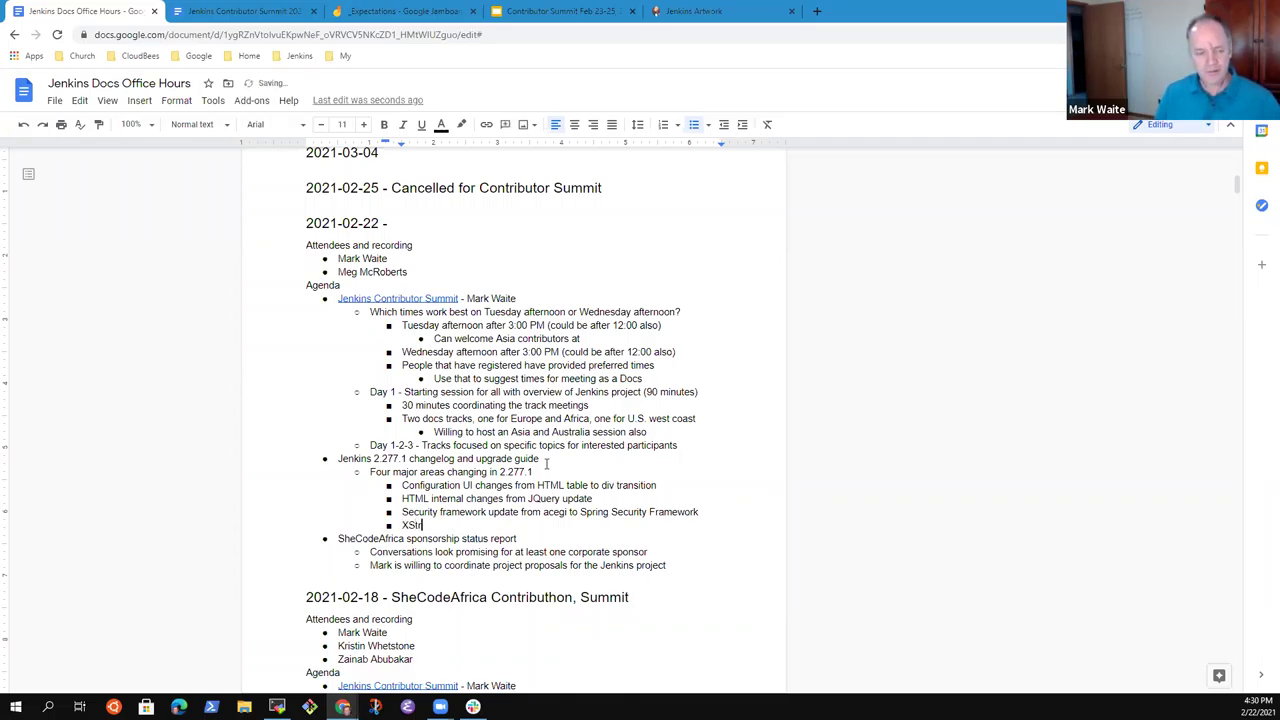
type("eam upgrade")
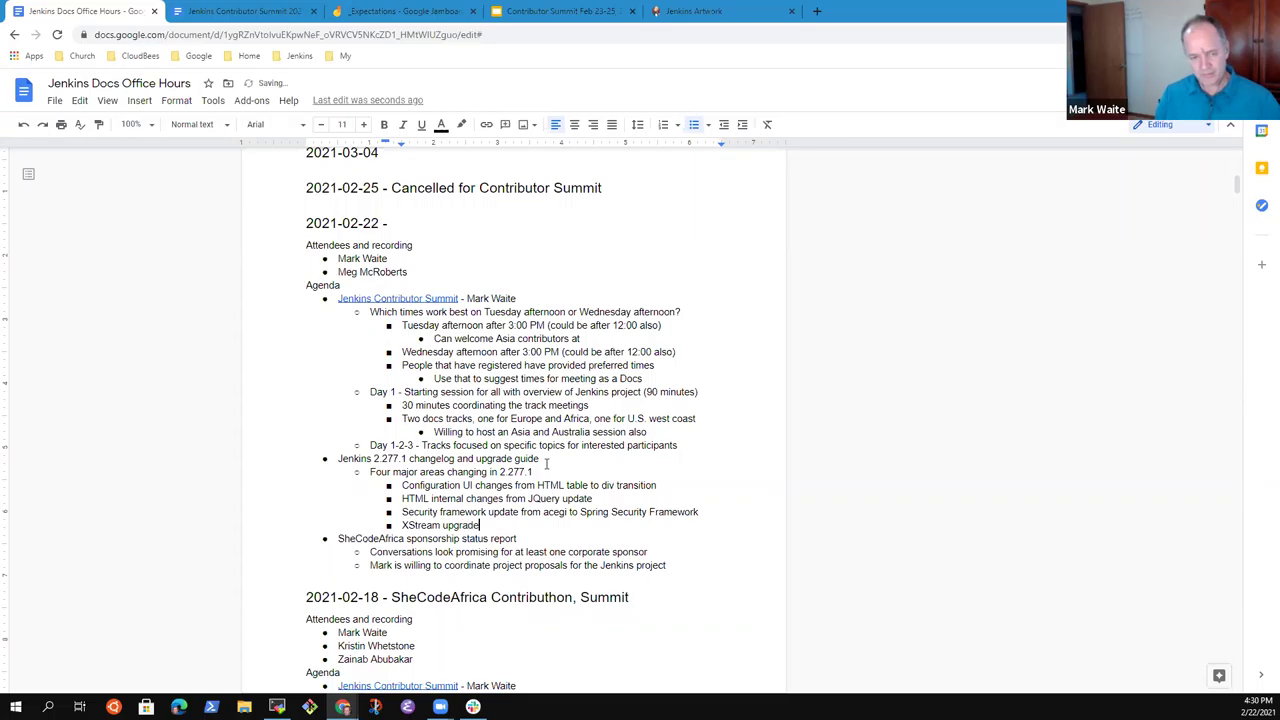
type(" and \"un")
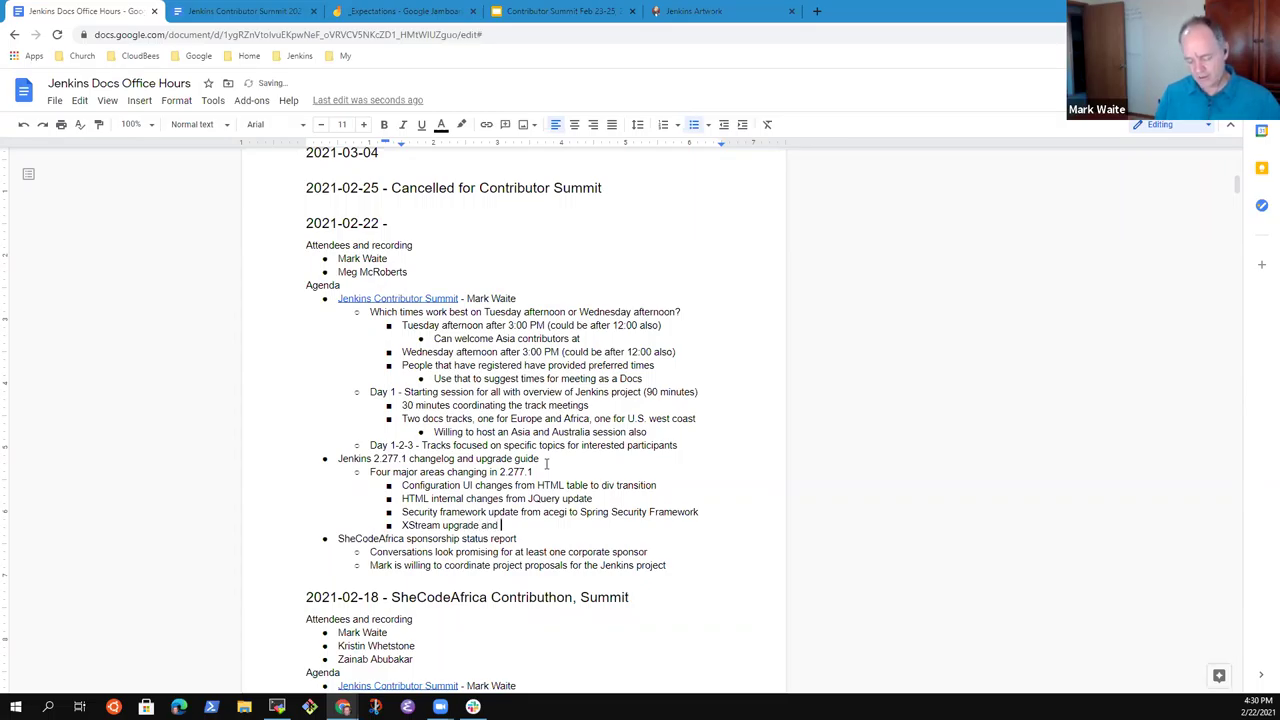
key("BackSpace")
key("BackSpace")
key("BackSpace")
type("\"unfork\"")
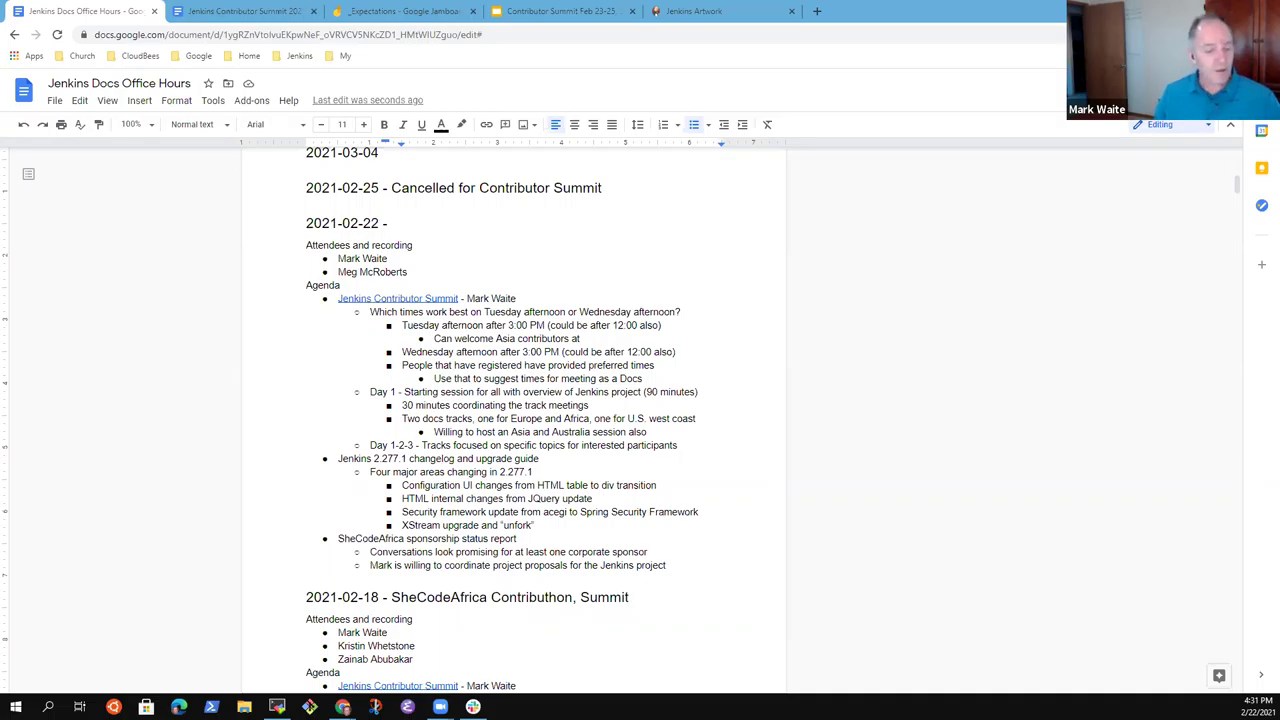
left_click(550, 431)
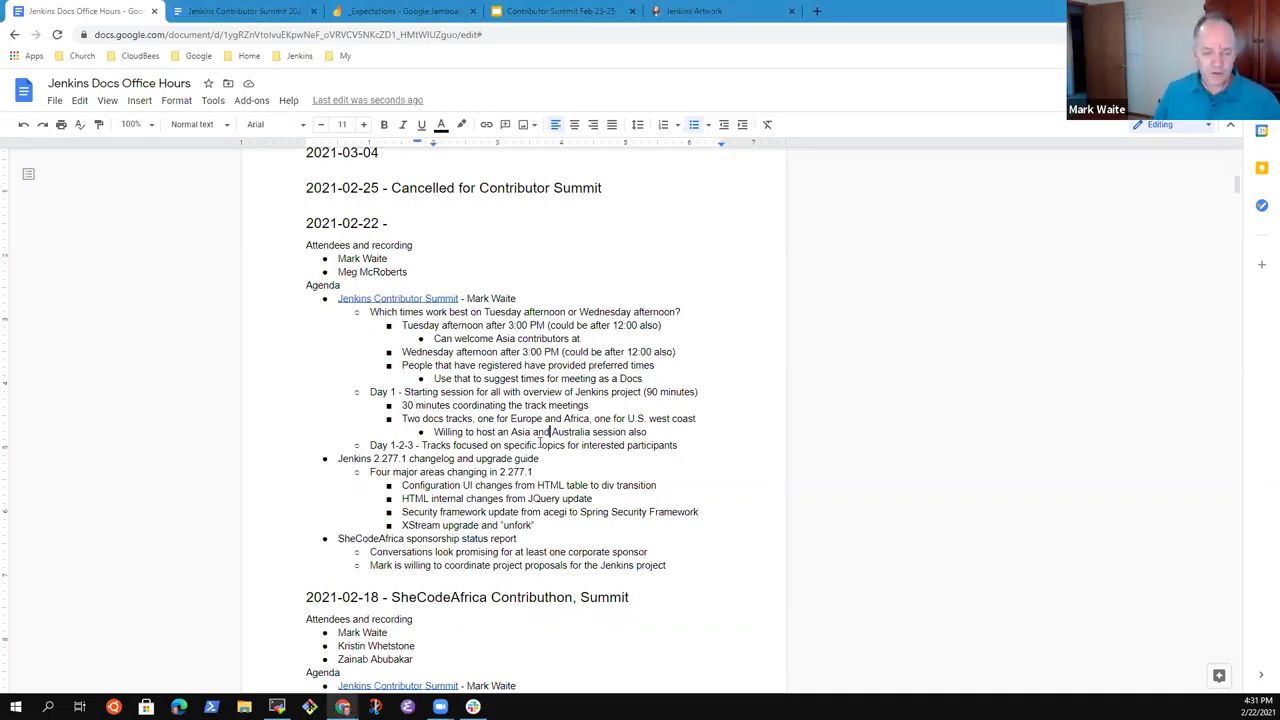
key("Down")
key("Down")
key("Down")
key("Down")
key("Down")
key("Down")
key("Down")
key("Left")
key("Left")
key("Left")
key("Left")
key("Left")
key("Left")
key("Left")
key("BackSpace")
key("BackSpace")
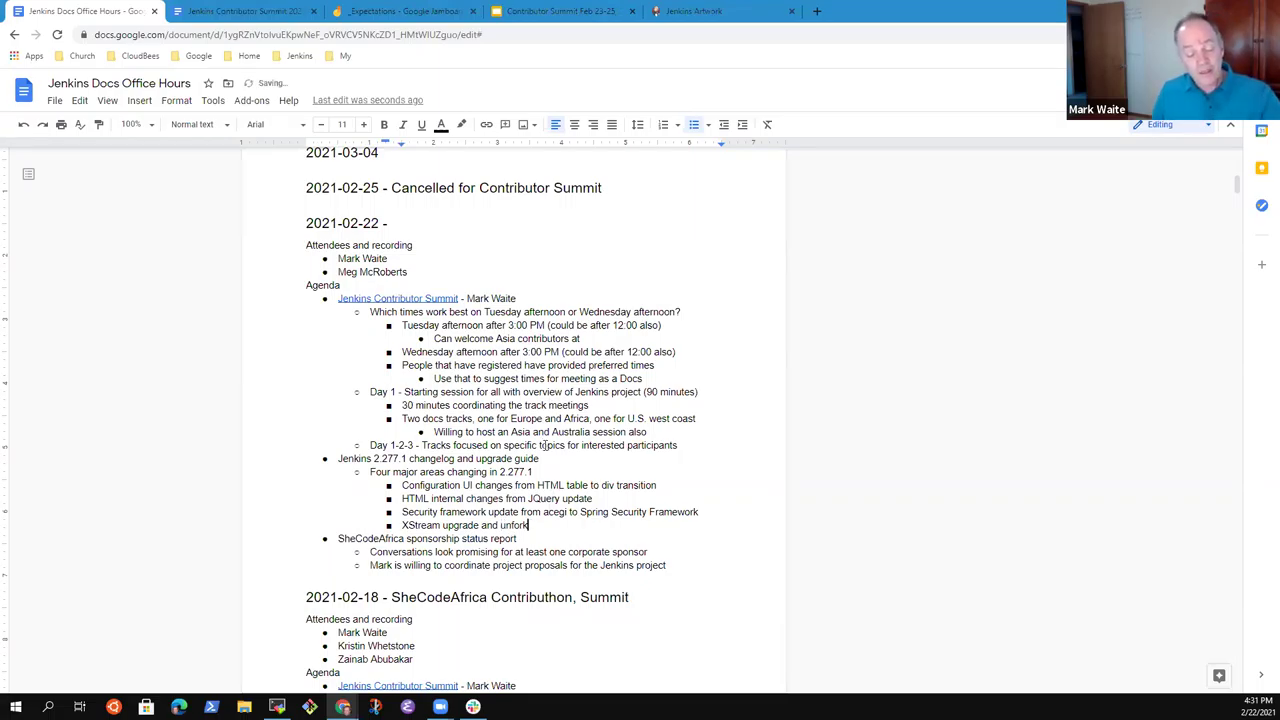
key("Up")
key("Up")
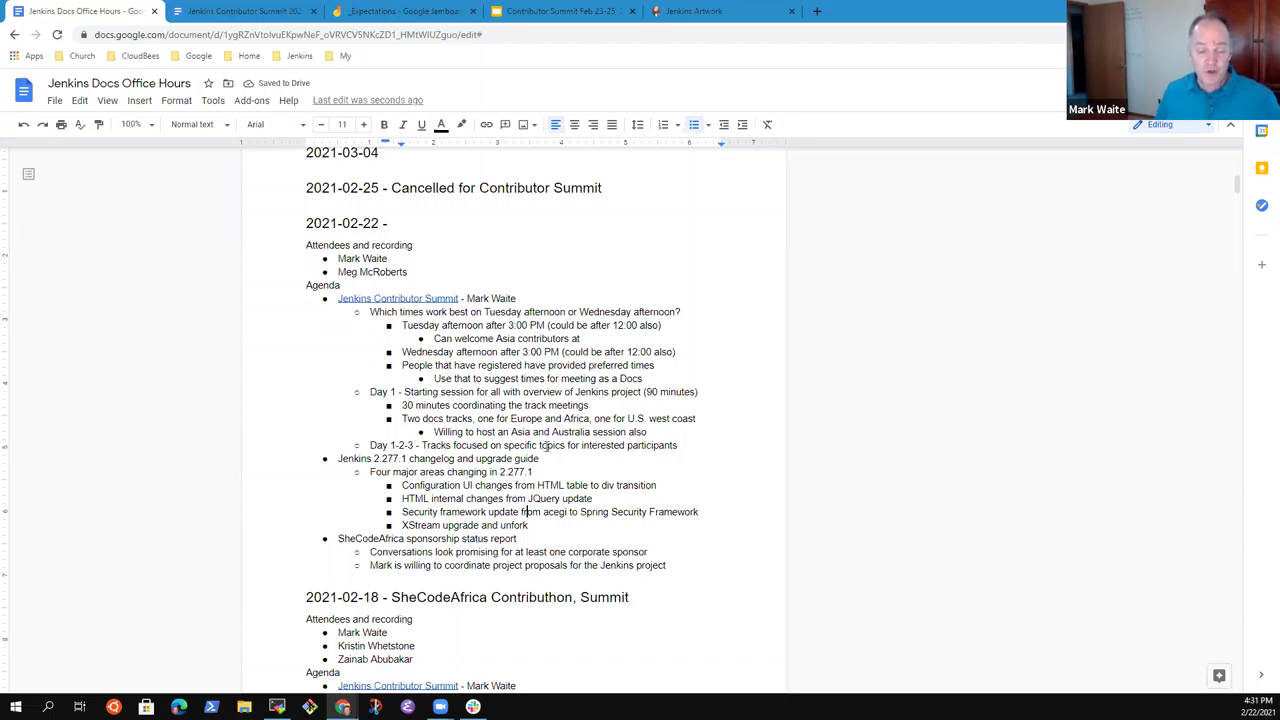
key("Down")
key("Down")
key("Down")
Add a second-level bullet 'Release candidate is scheduled to be available Wednesday Feb 24, 2021'.
key("Return")
key("shift+Tab")
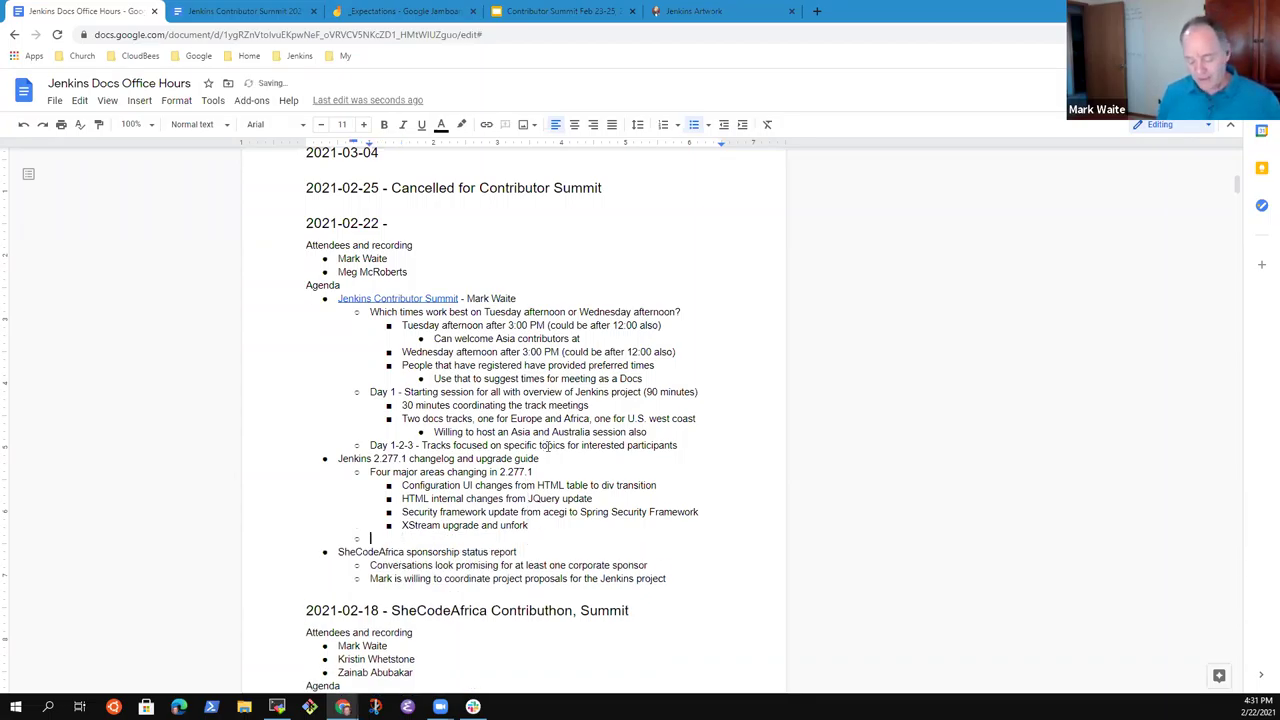
type("Release can")
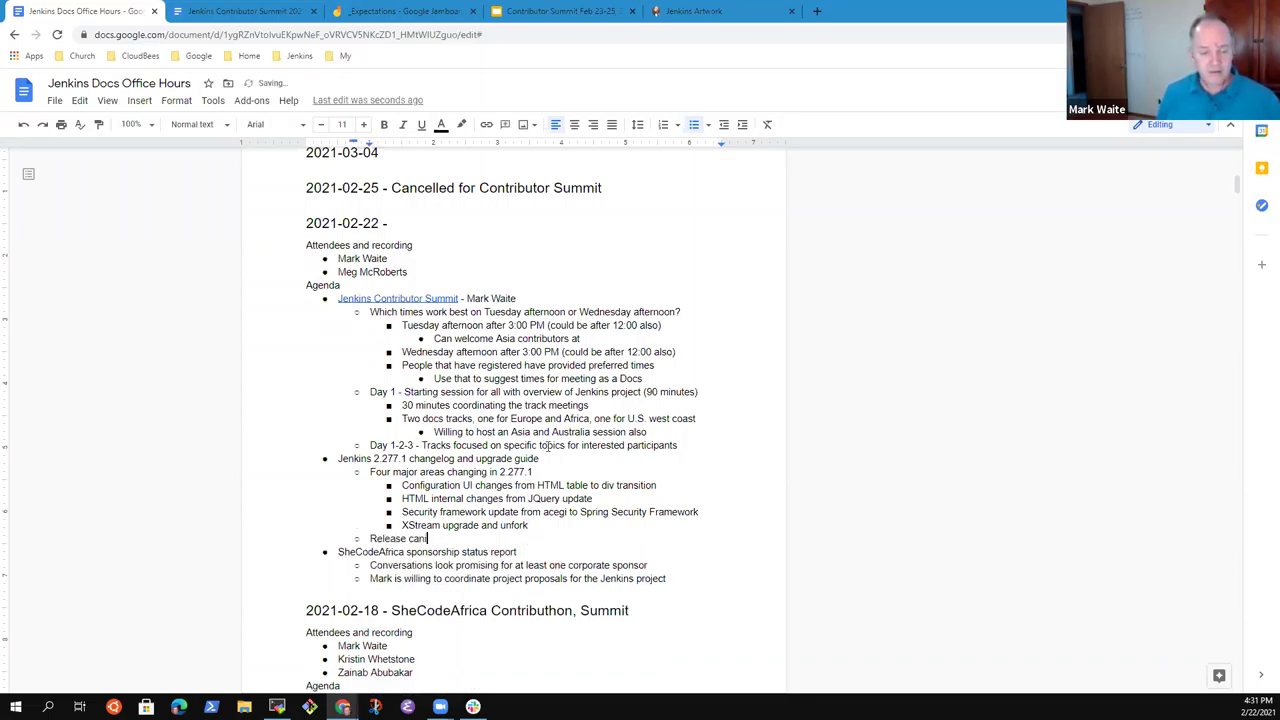
type("didate is schedul")
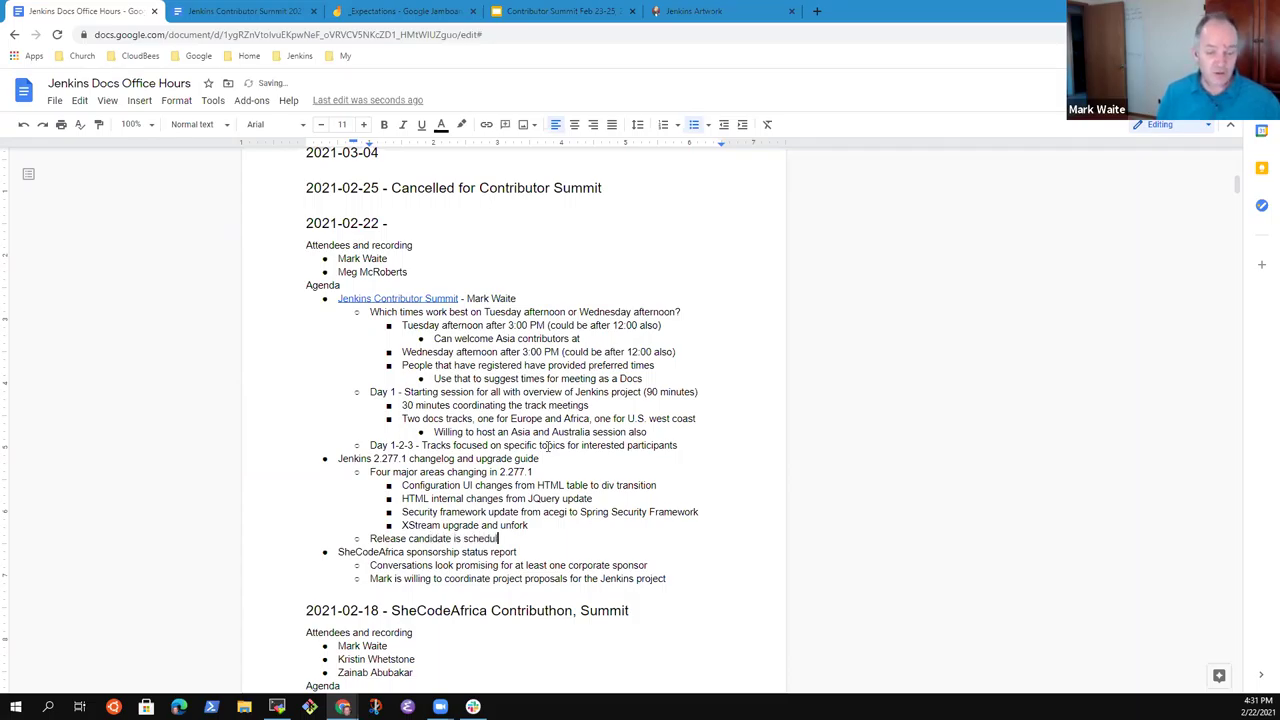
type("ed to be availa")
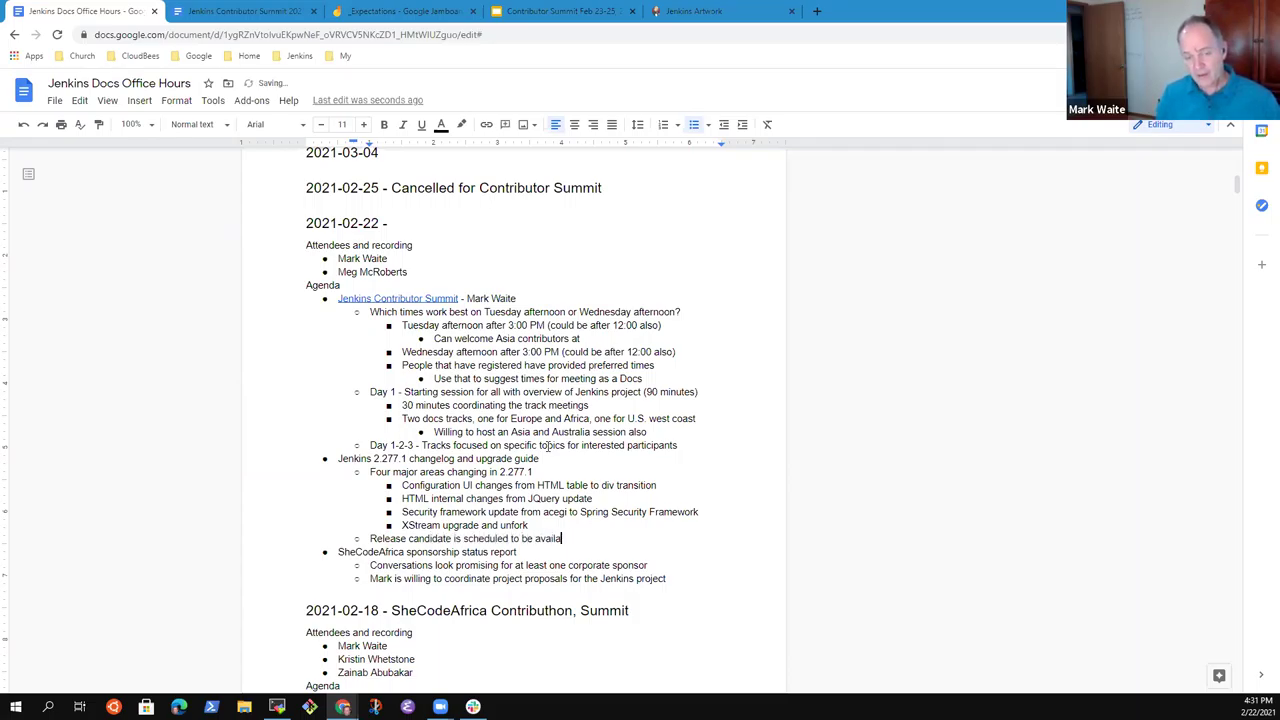
type("ble Wedn")
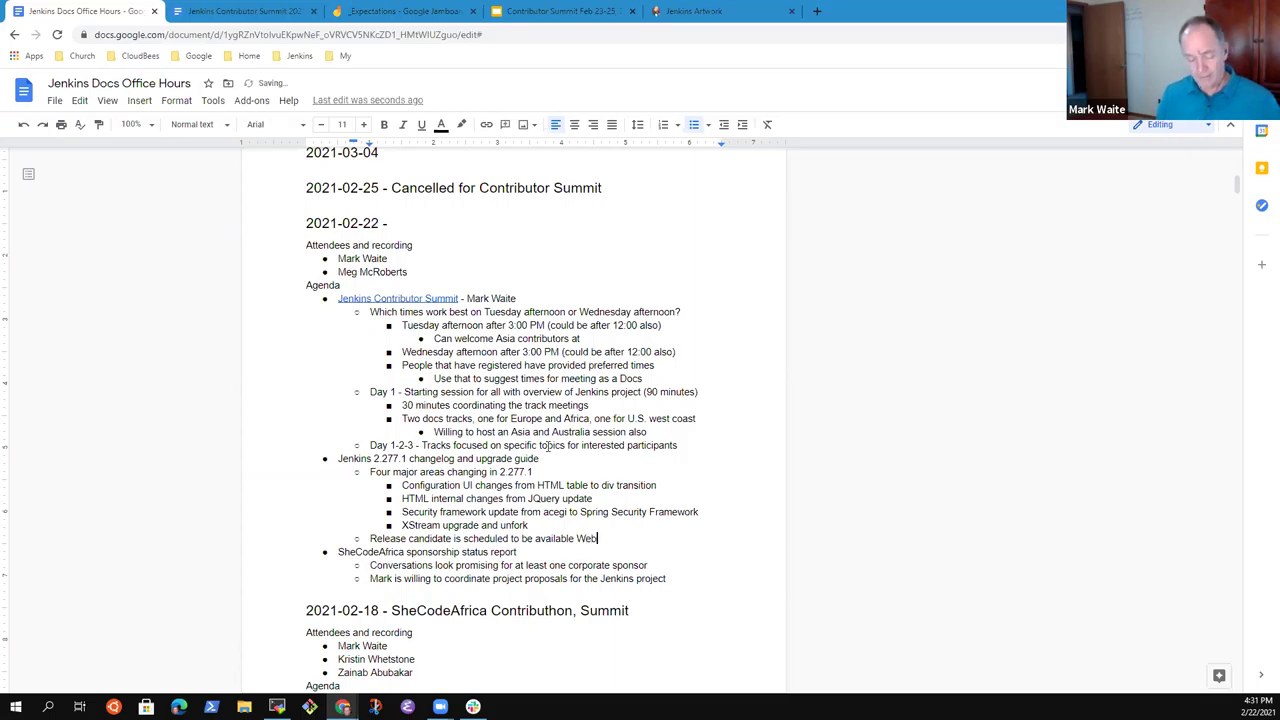
key("BackSpace")
key("BackSpace")
type("dnesday ")
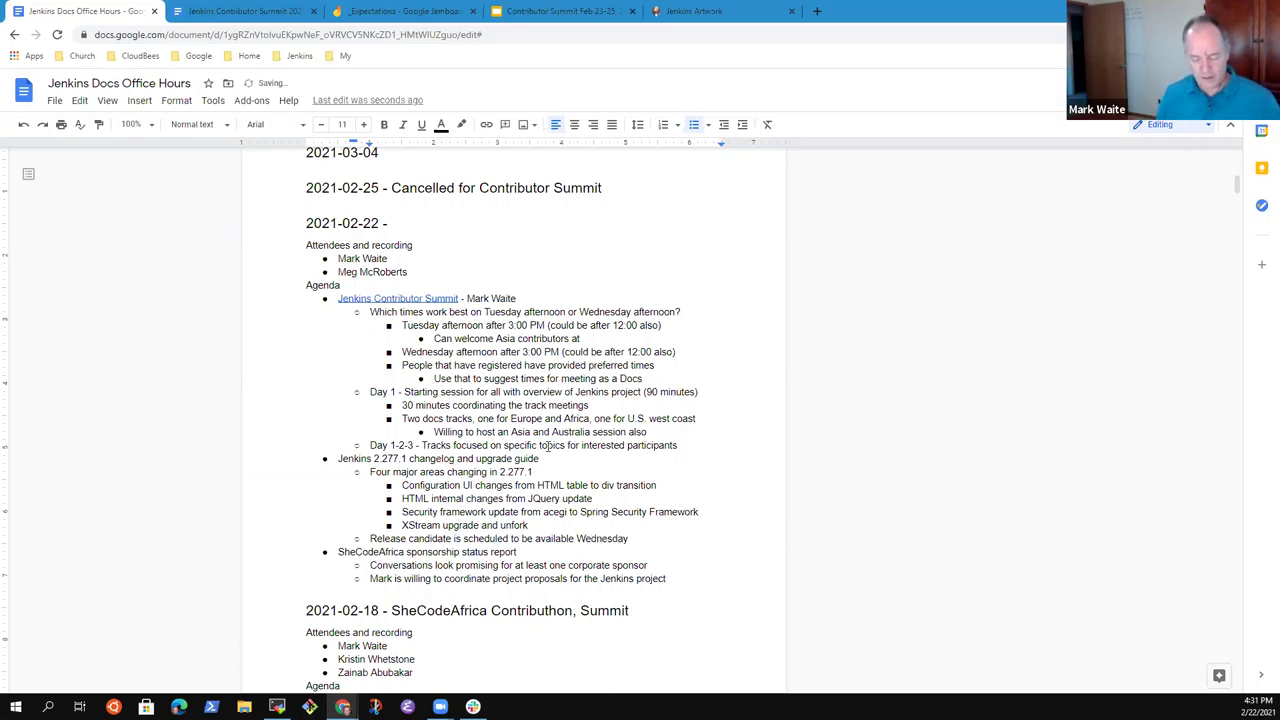
type("2")
key("BackSpace")
type("Feb 24, ")
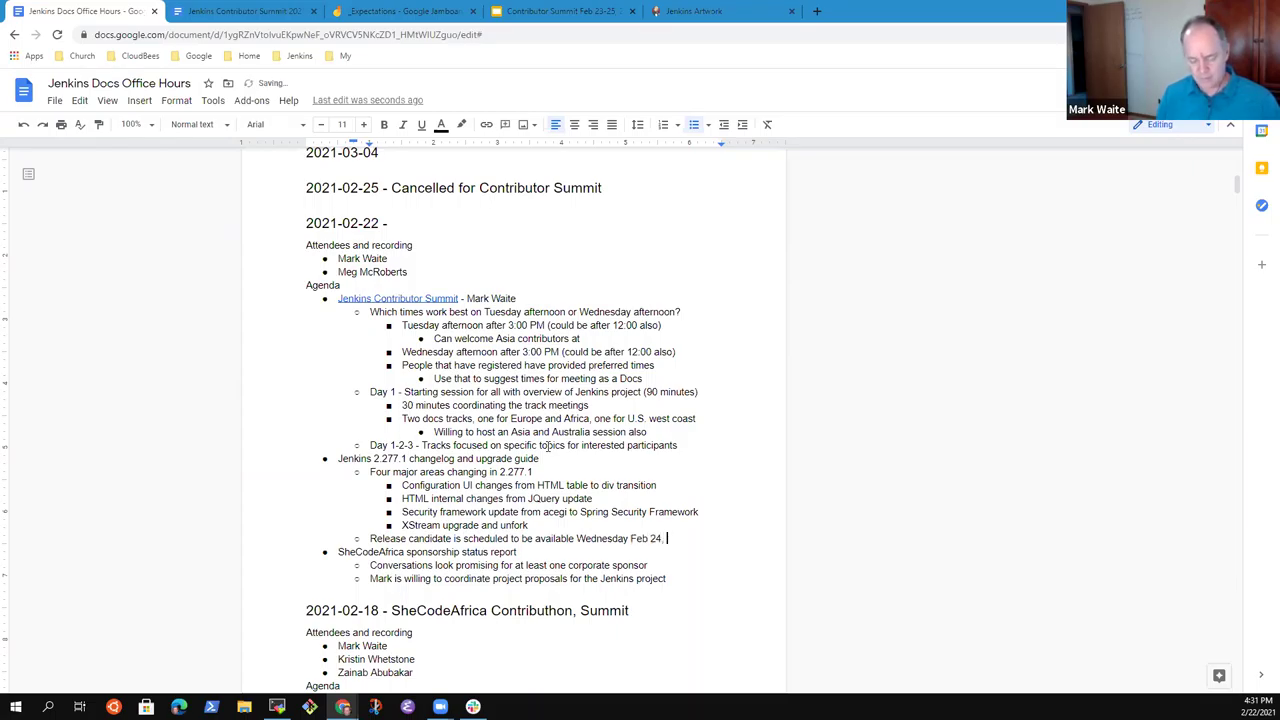
type("202")
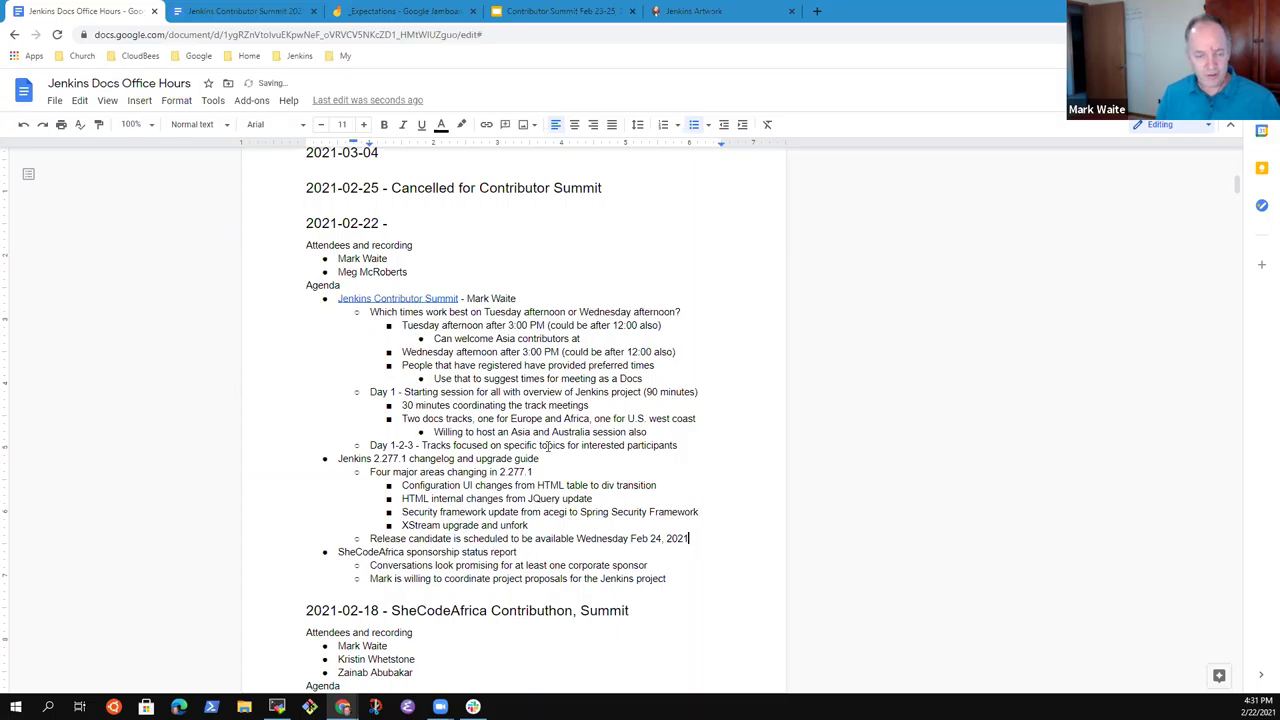
type("1")
Add the next bullet 'Release scheduled for March 10, 2021'.
key("Return")
type("Release ")
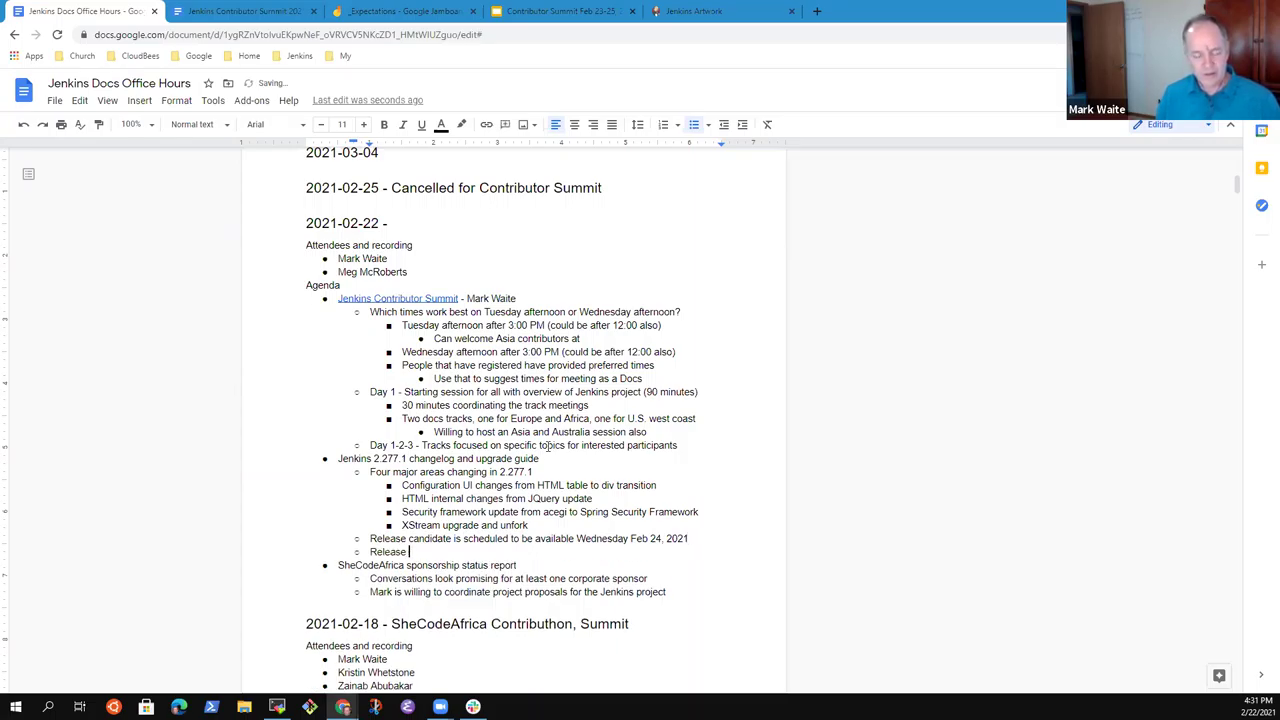
type("scheduled")
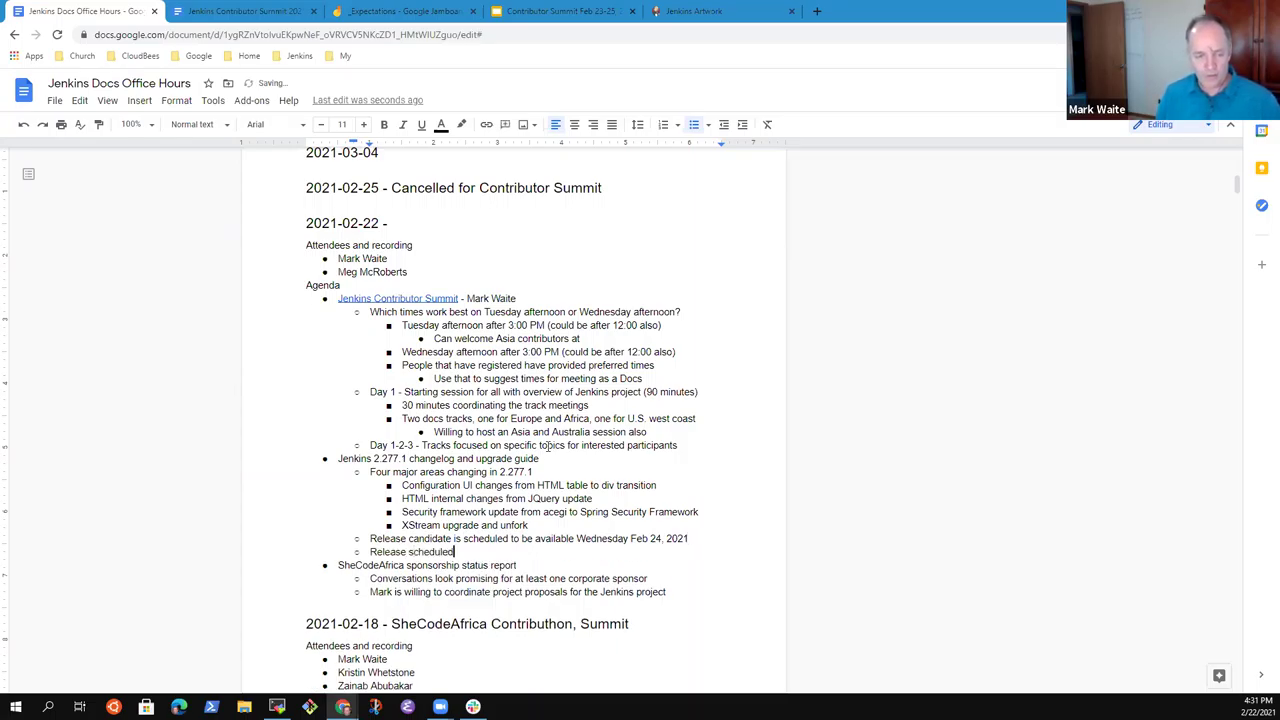
type(" for March")
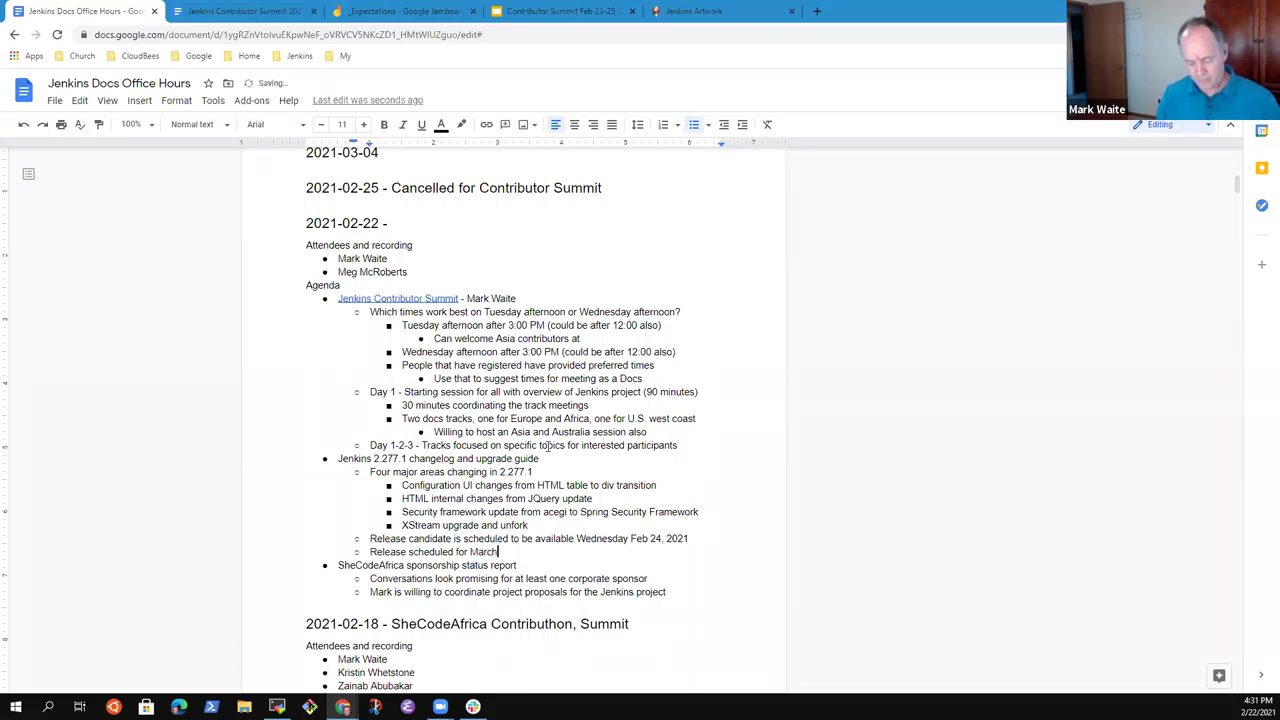
type(" 20")
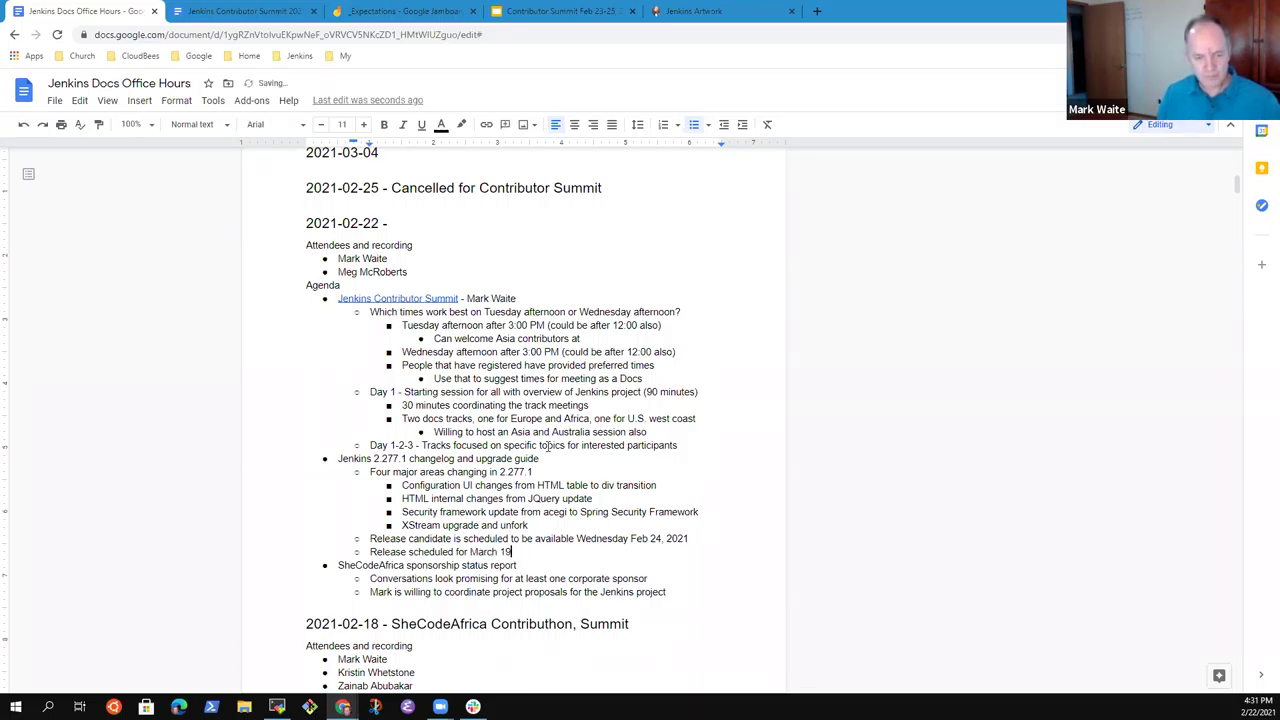
type(", 2021")
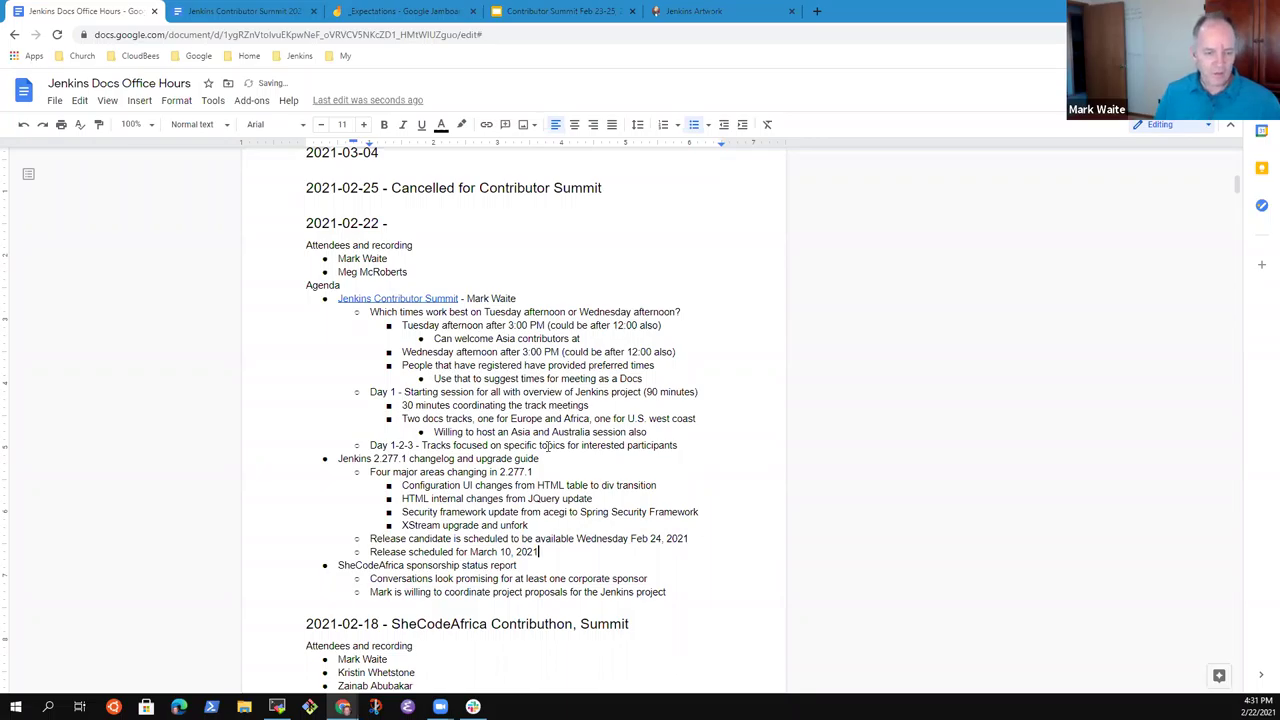
key("Up")
key("Up")
key("Up")
key("Up")
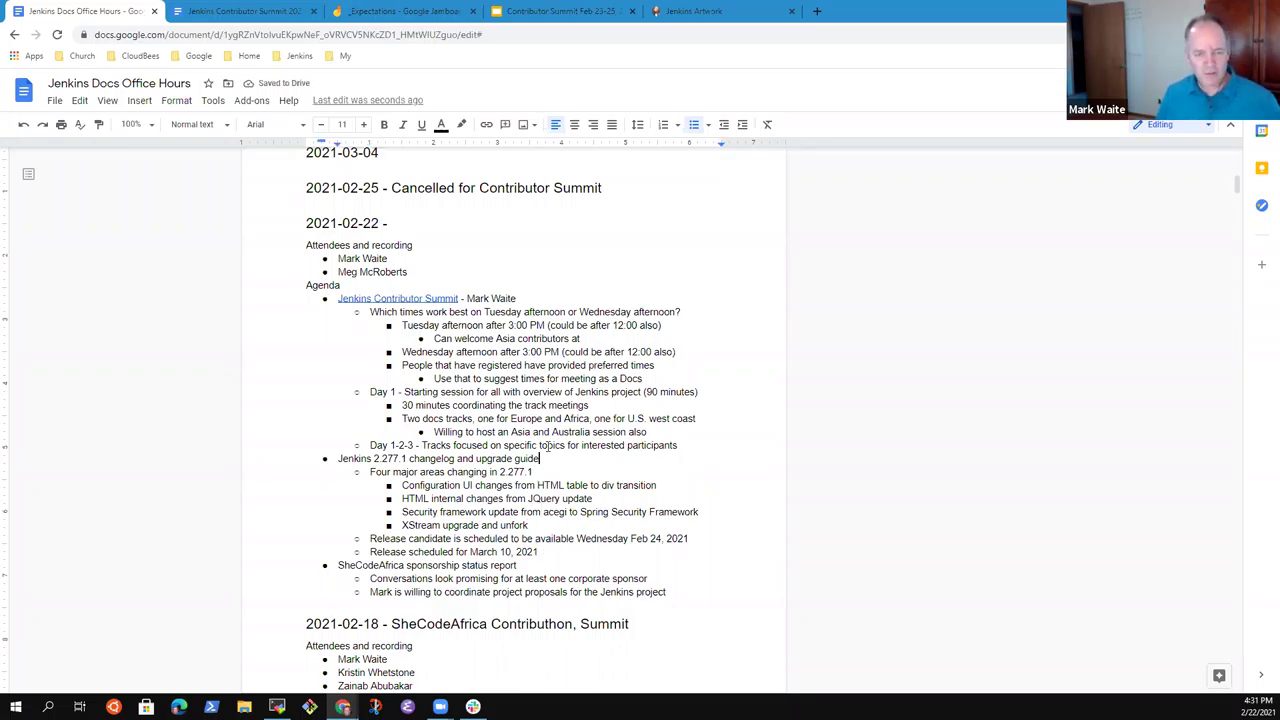
key("shift+Home")
Nest a note under Release candidate: 'Prefer to have changelog and upgrade guide available at release candidate'.
key("Down")
key("Down")
key("Down")
key("Down")
key("Down")
key("Down")
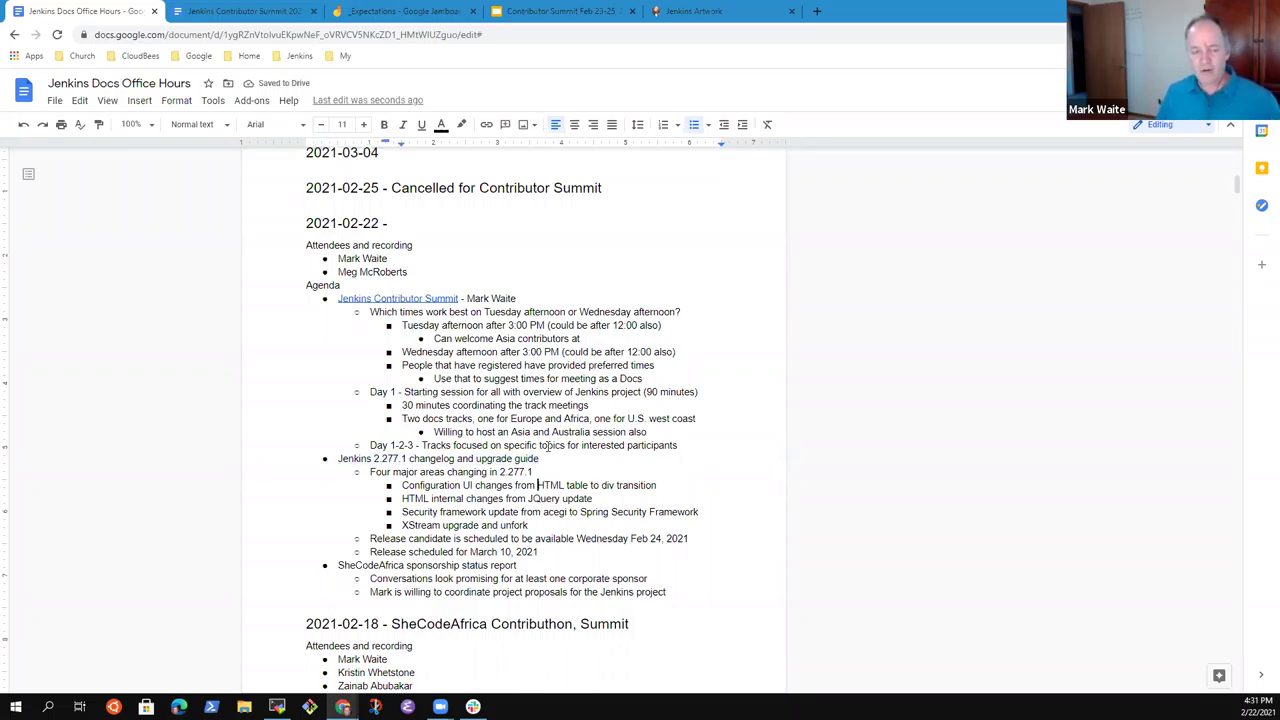
key("End")
key("shift+Home")
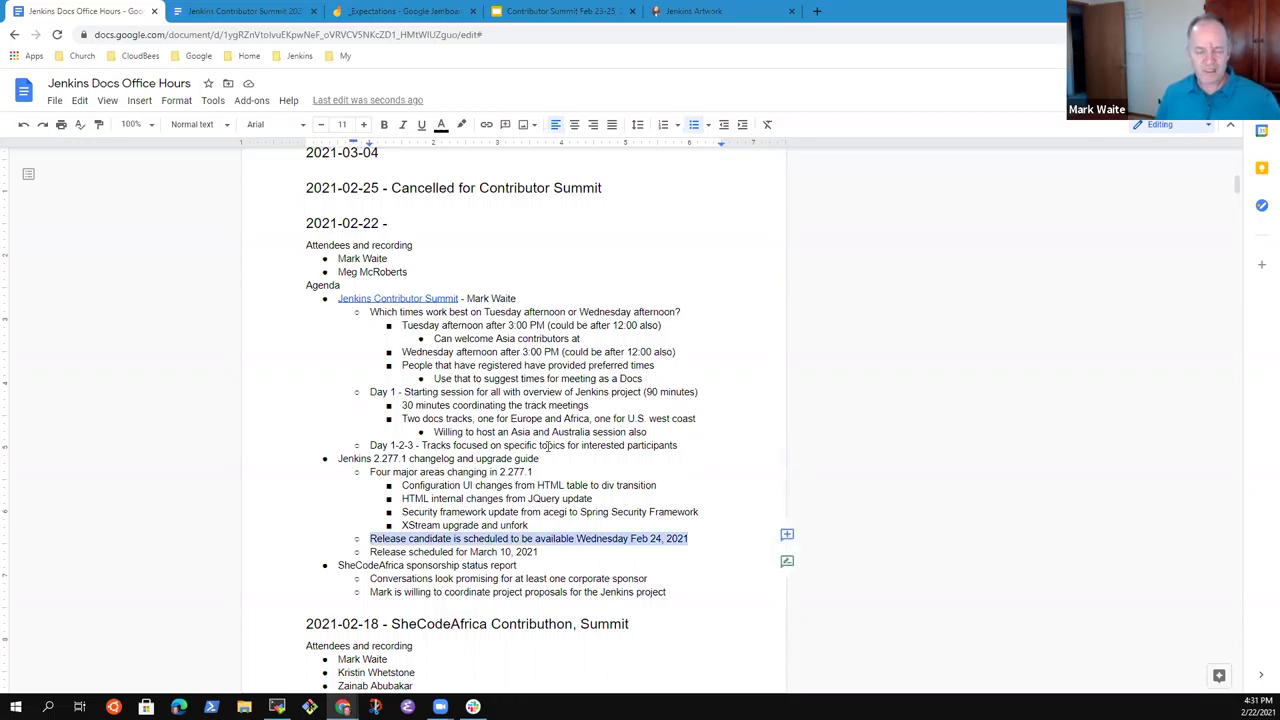
key("End")
key("Return")
key("Tab")
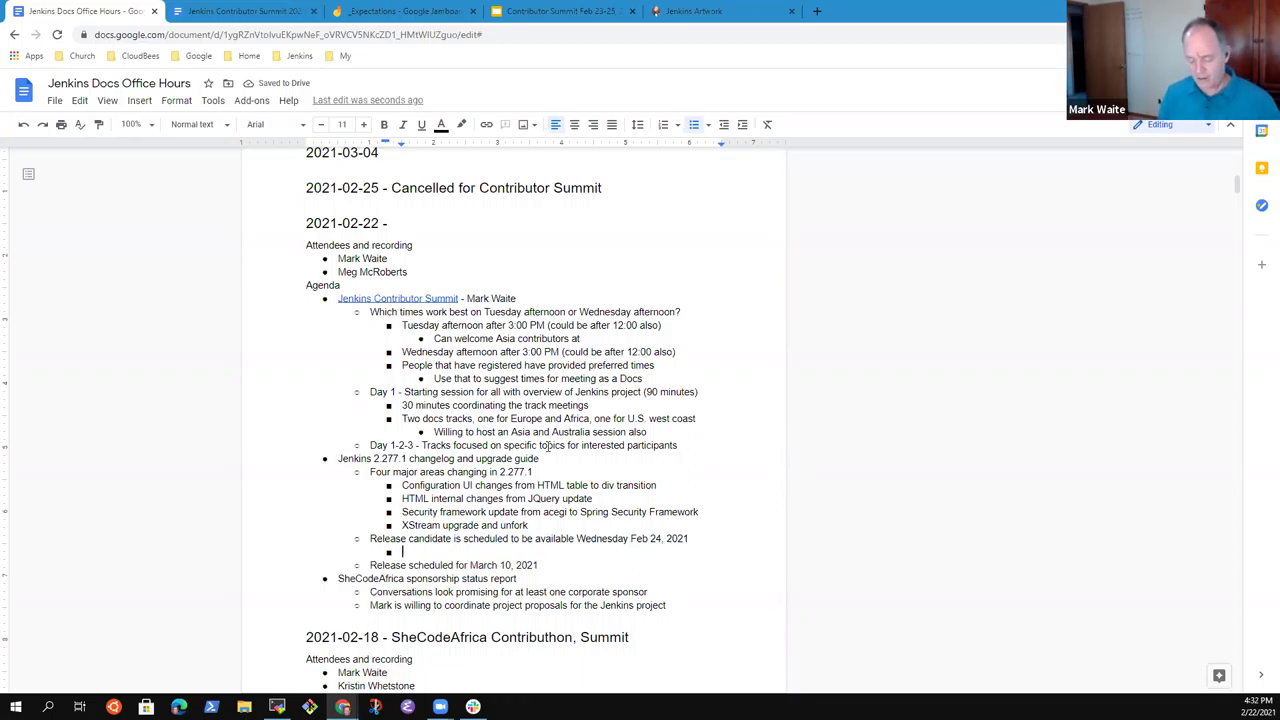
type("Prefer to have ")
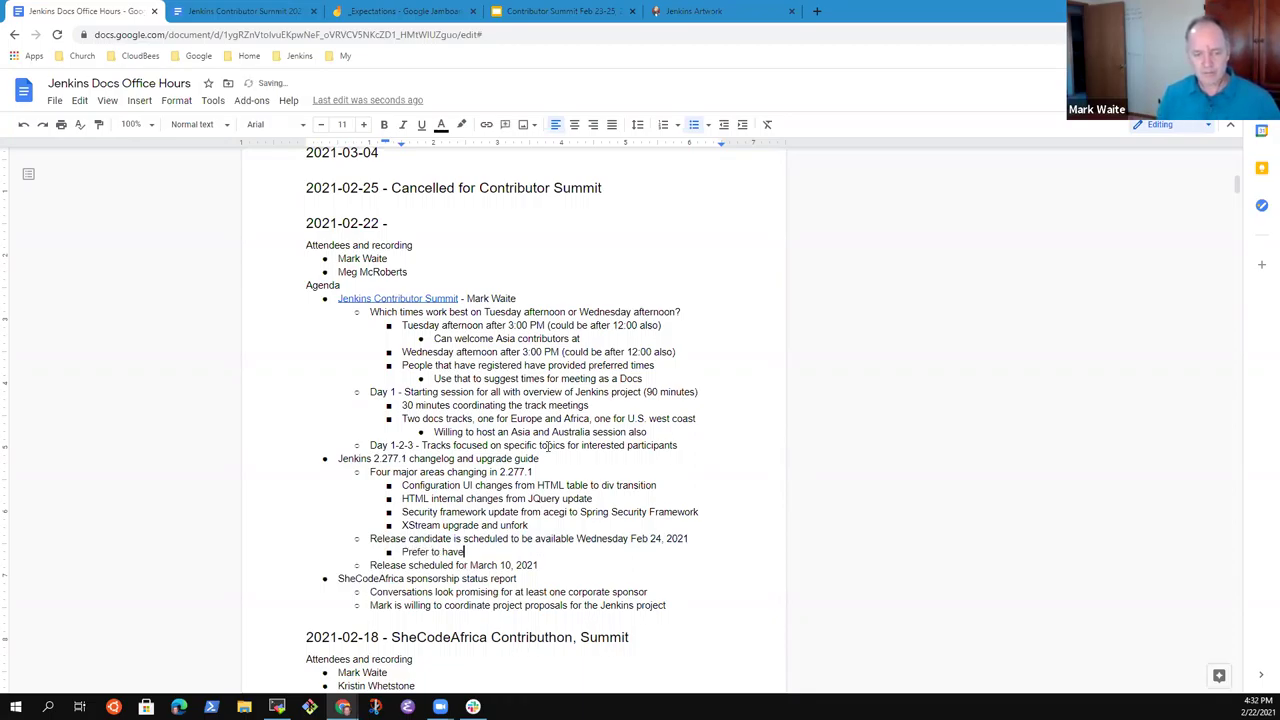
type("changelog and ")
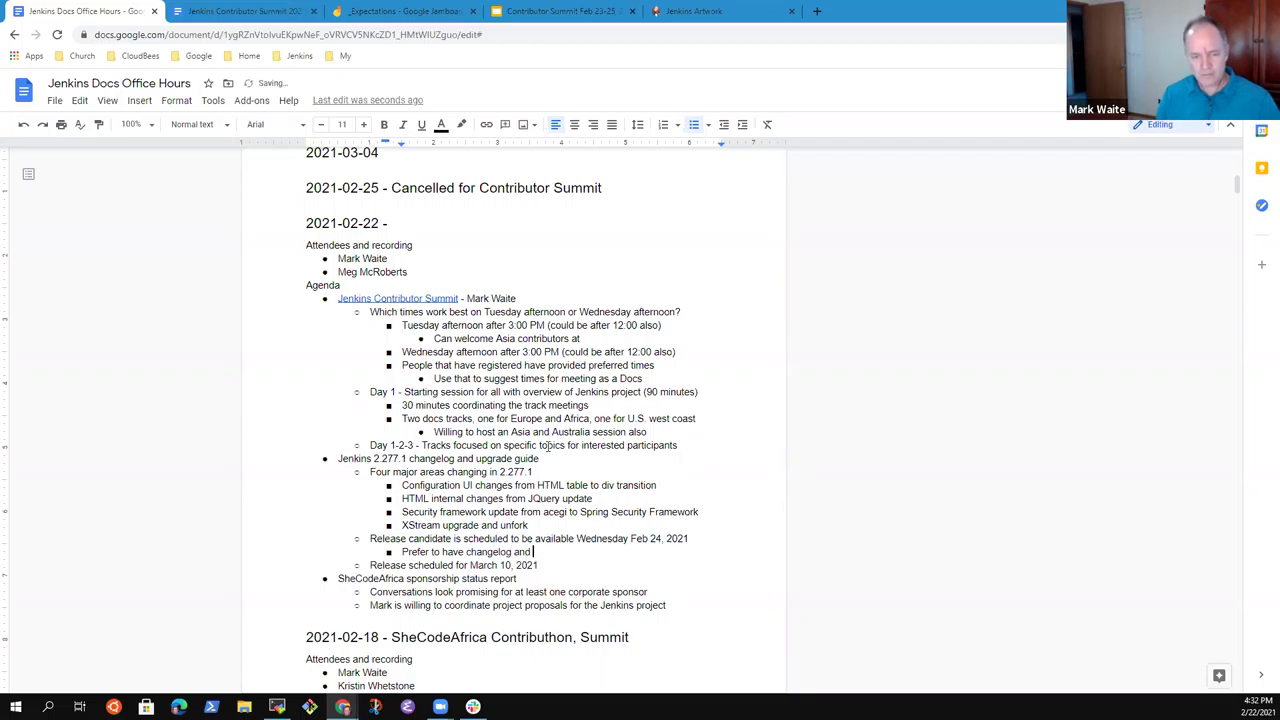
type("upgrade guide av")
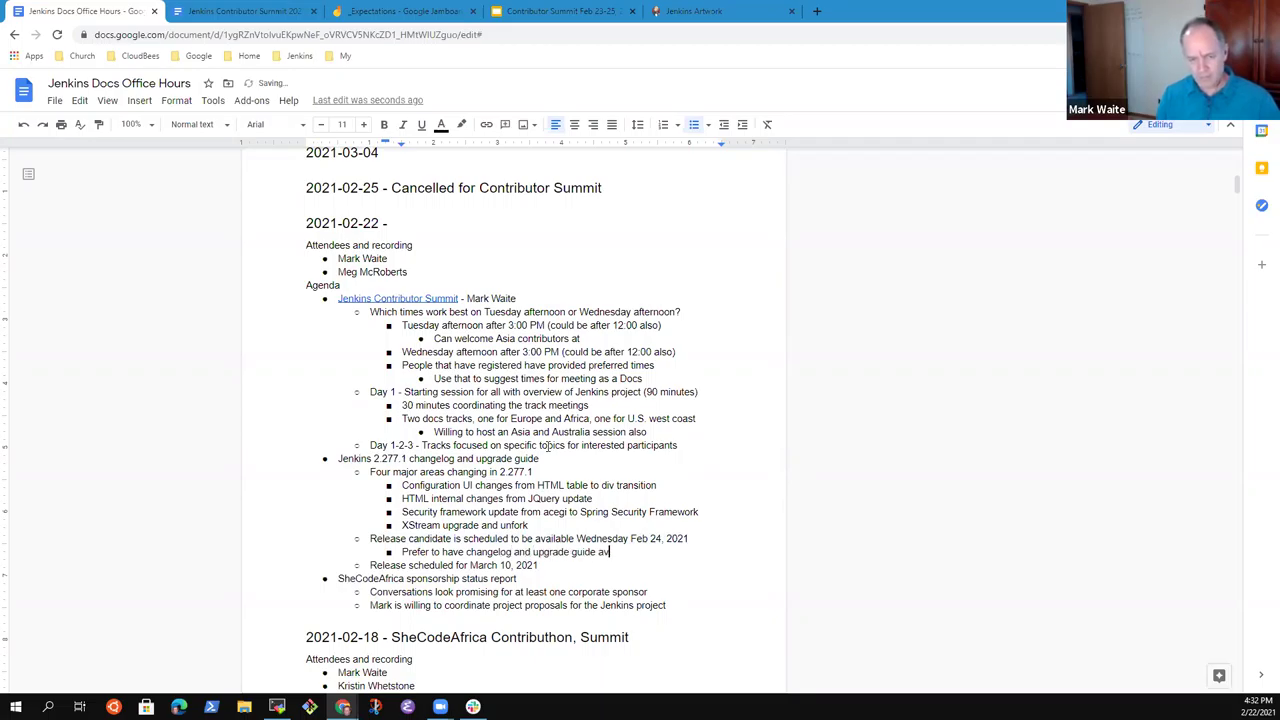
type("ailable at ")
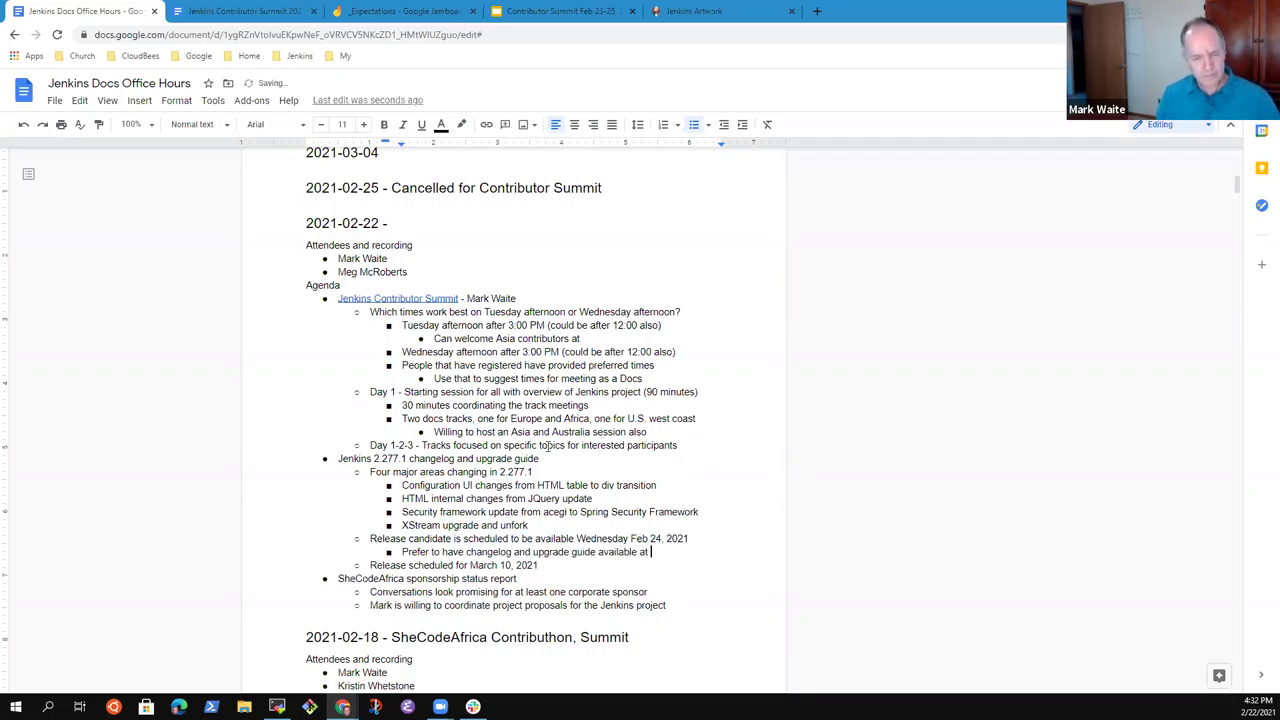
type("release candidate")
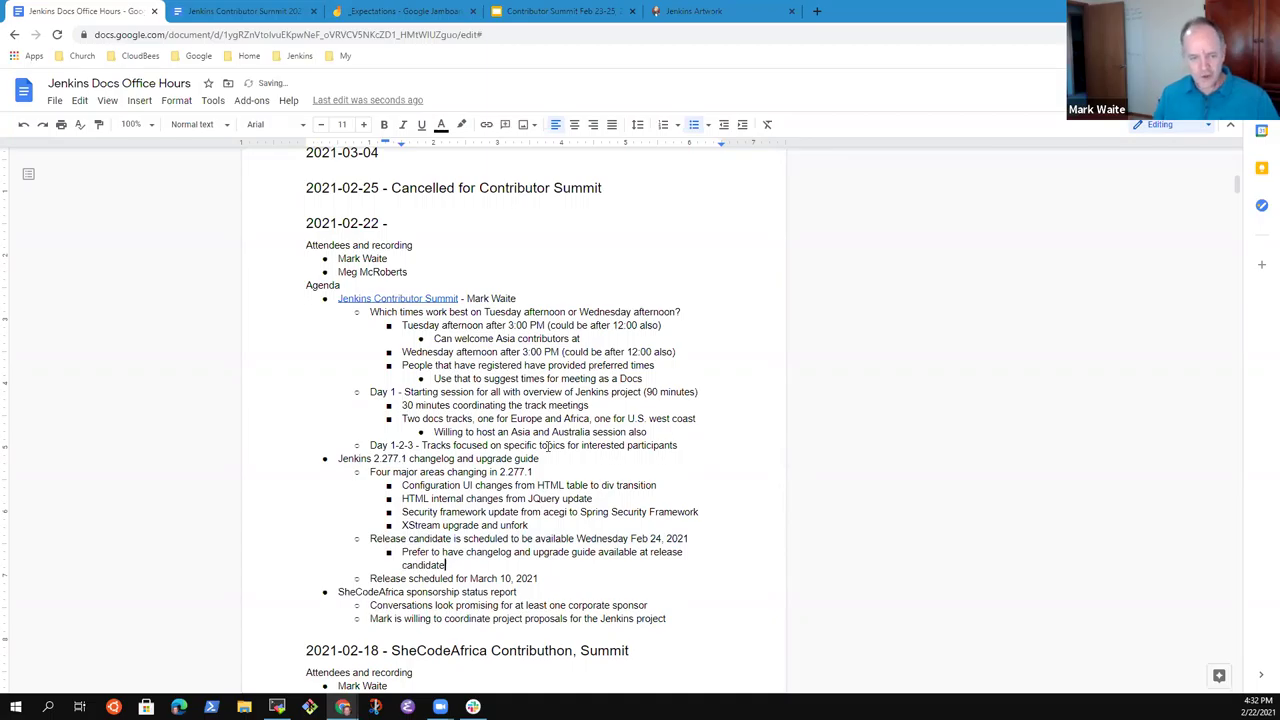
Replace 'and' with '&' in the new note.
key("Up")
key("ctrl+Right")
key("ctrl+Right")
key("shift+Left")
key("shift+Left")
key("shift+Left")
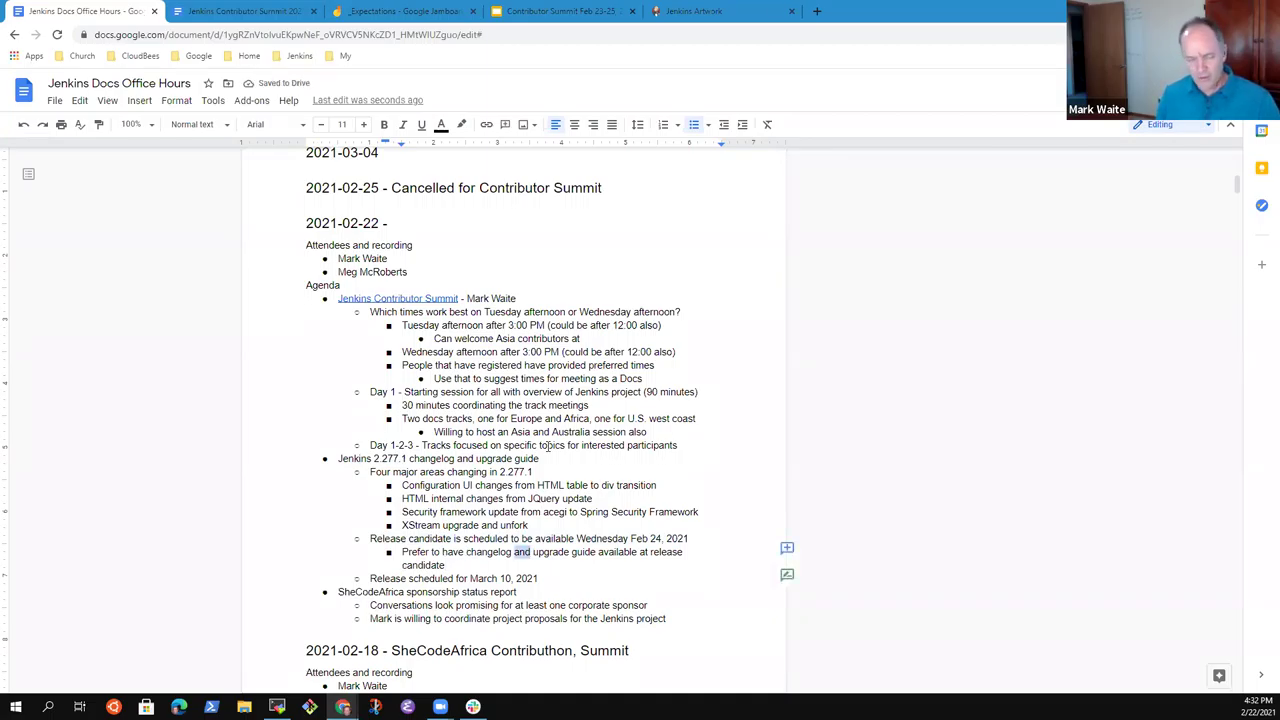
type("&")
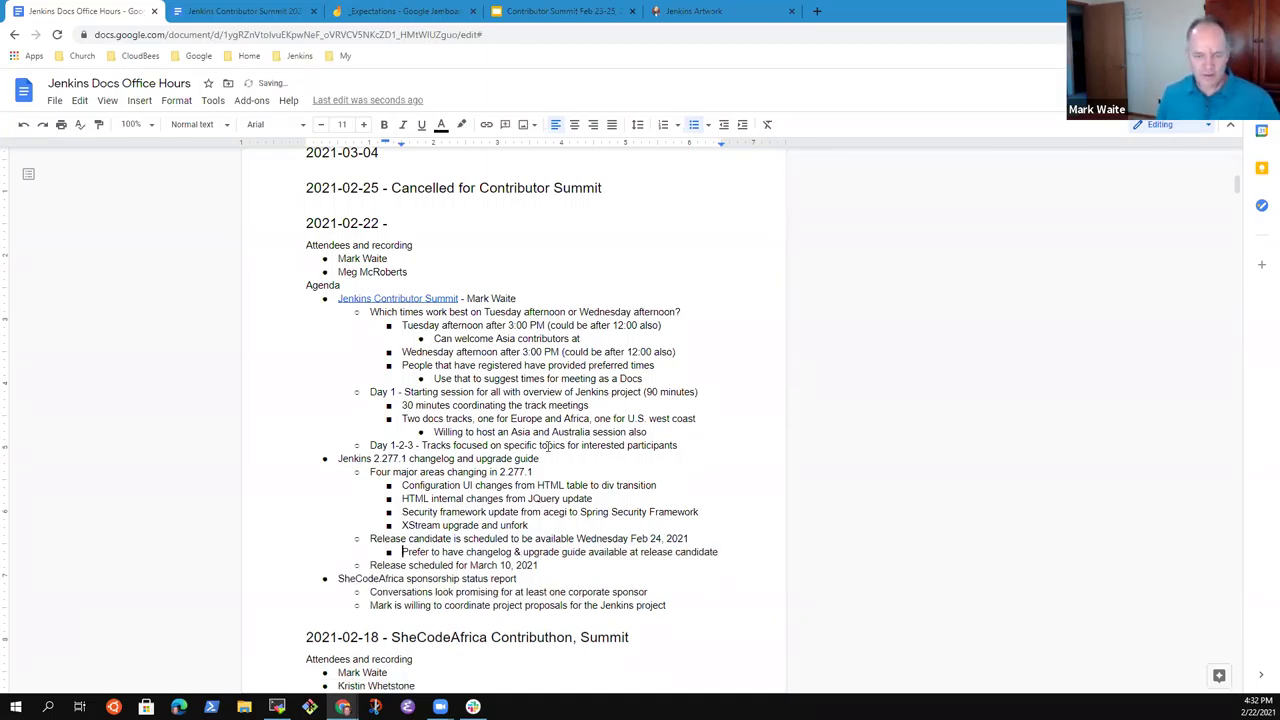
key("End")
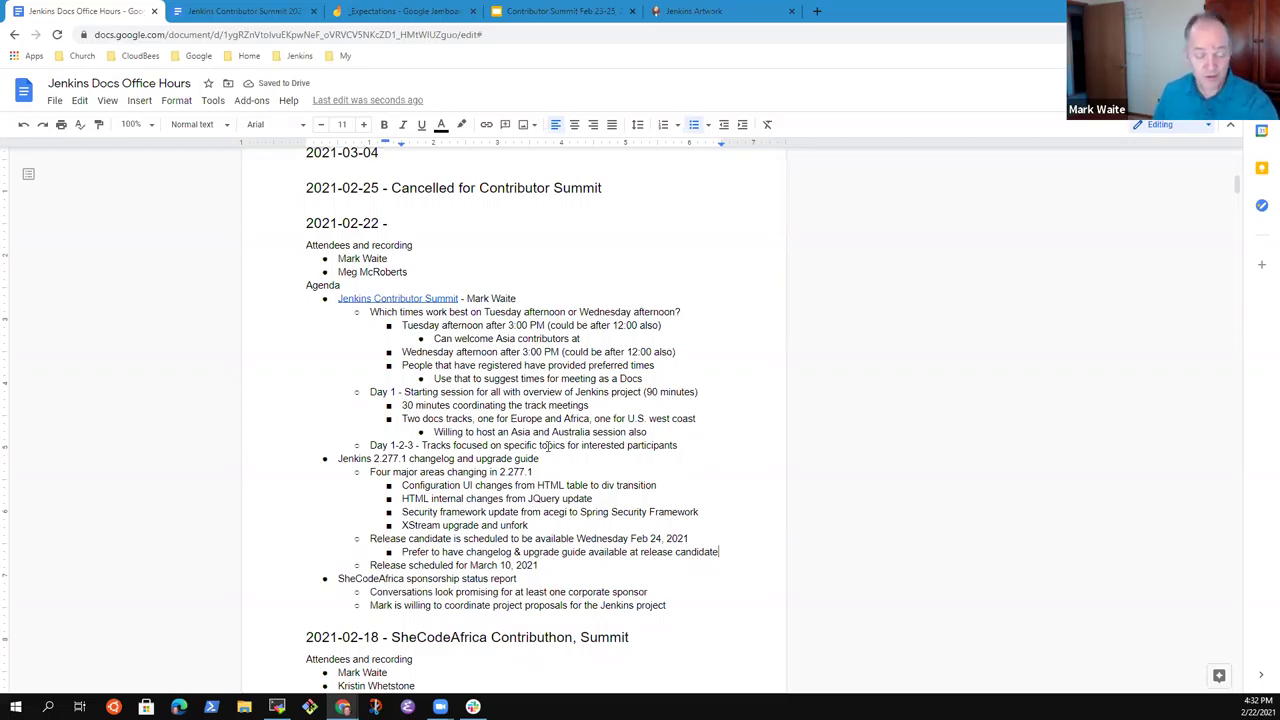
Review the Jenkins 2.277.1 topic line, restoring it after an accidental deletion.
key("Page_Up")
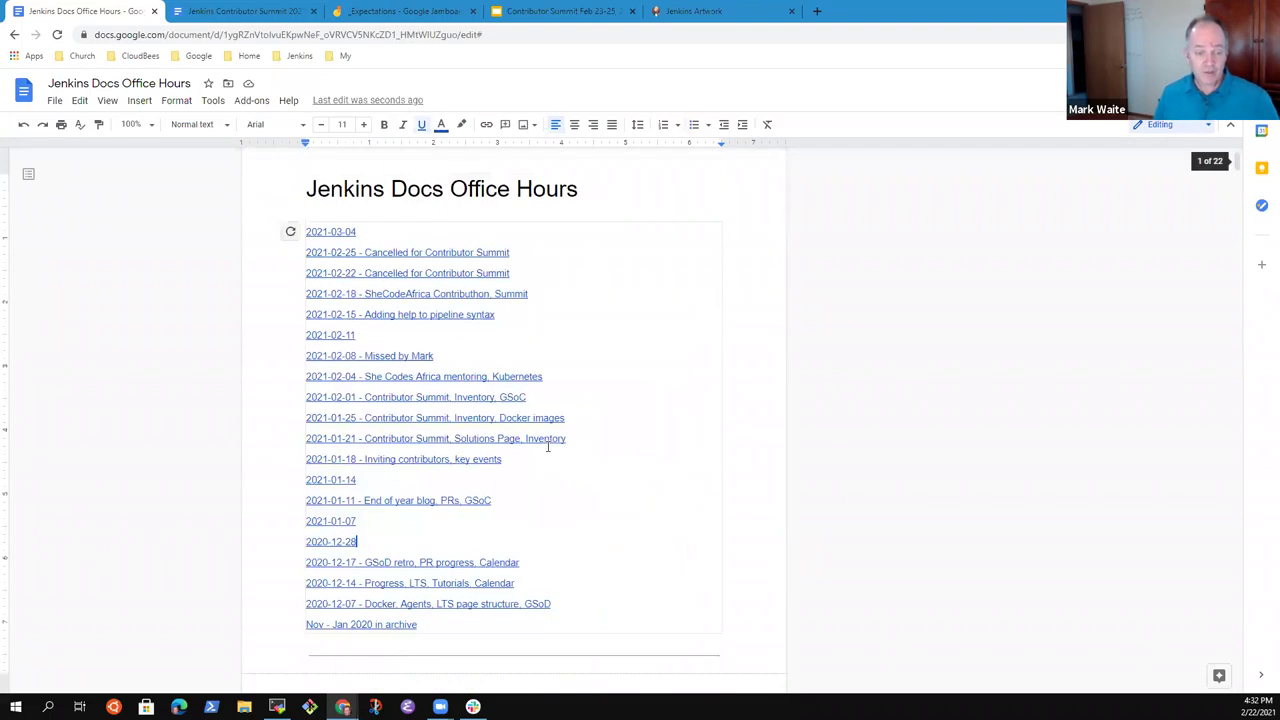
key("Page_Down")
key("Up")
key("Up")
key("Up")
key("Up")
key("Up")
key("Up")
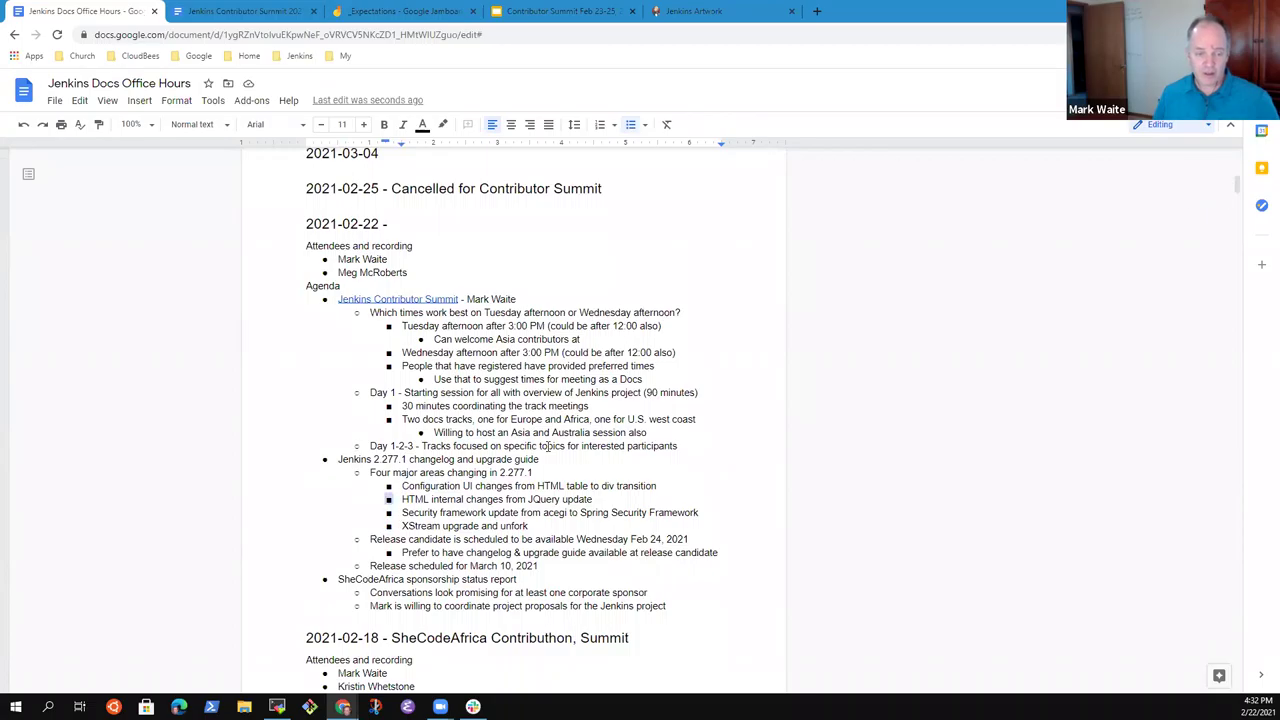
key("Home")
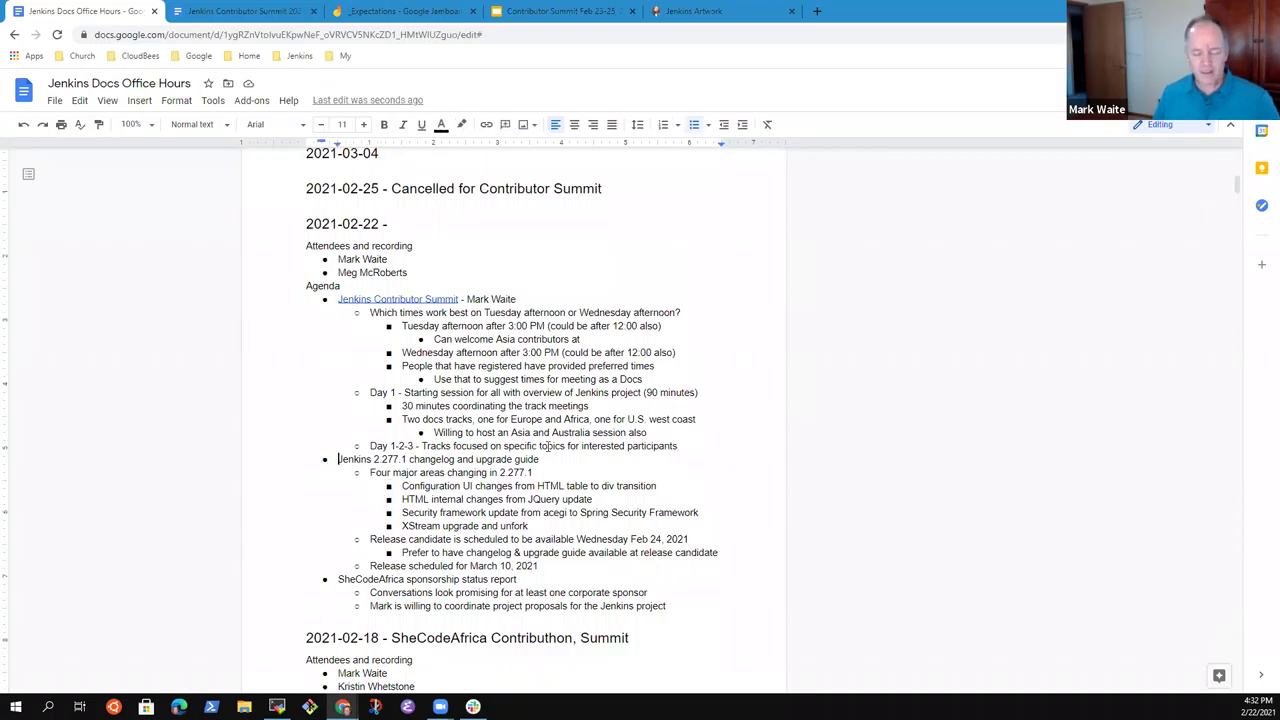
key("shift+End")
key("Delete")
key("ctrl+z")
key("Left")
key("shift+End")
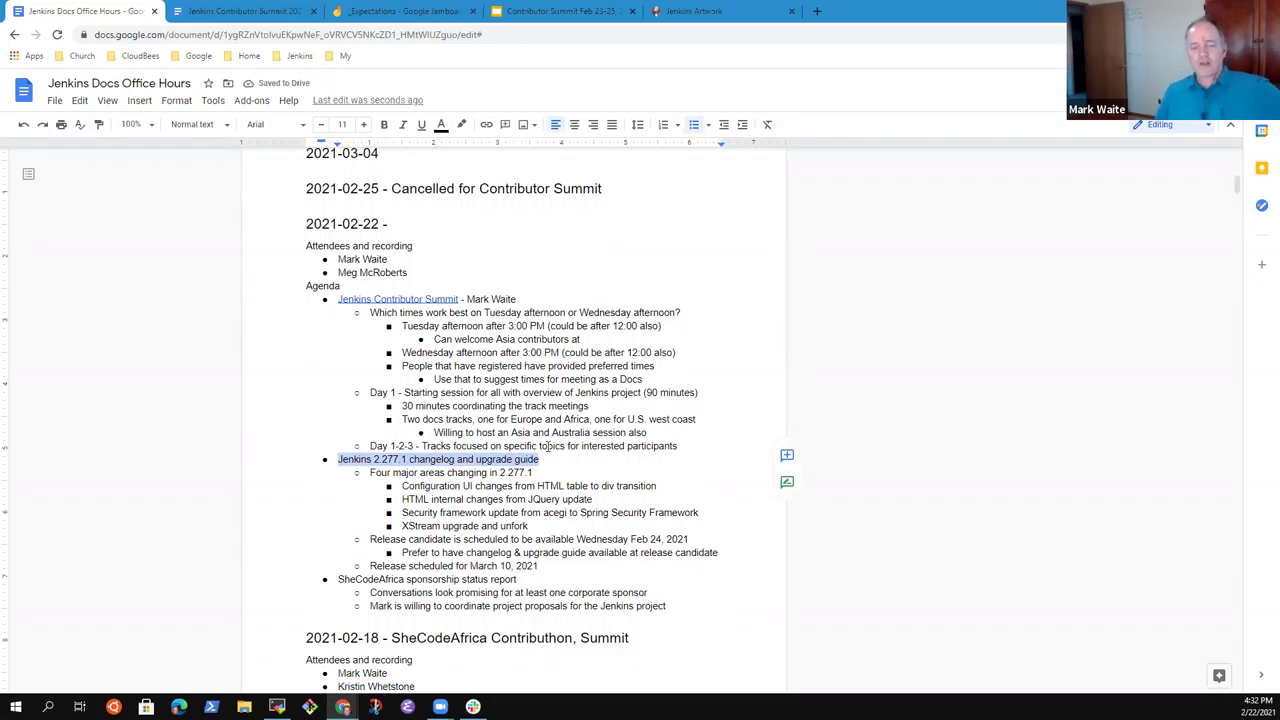
key("Down")
key("Down")
key("Down")
key("Down")
key("Down")
key("Down")
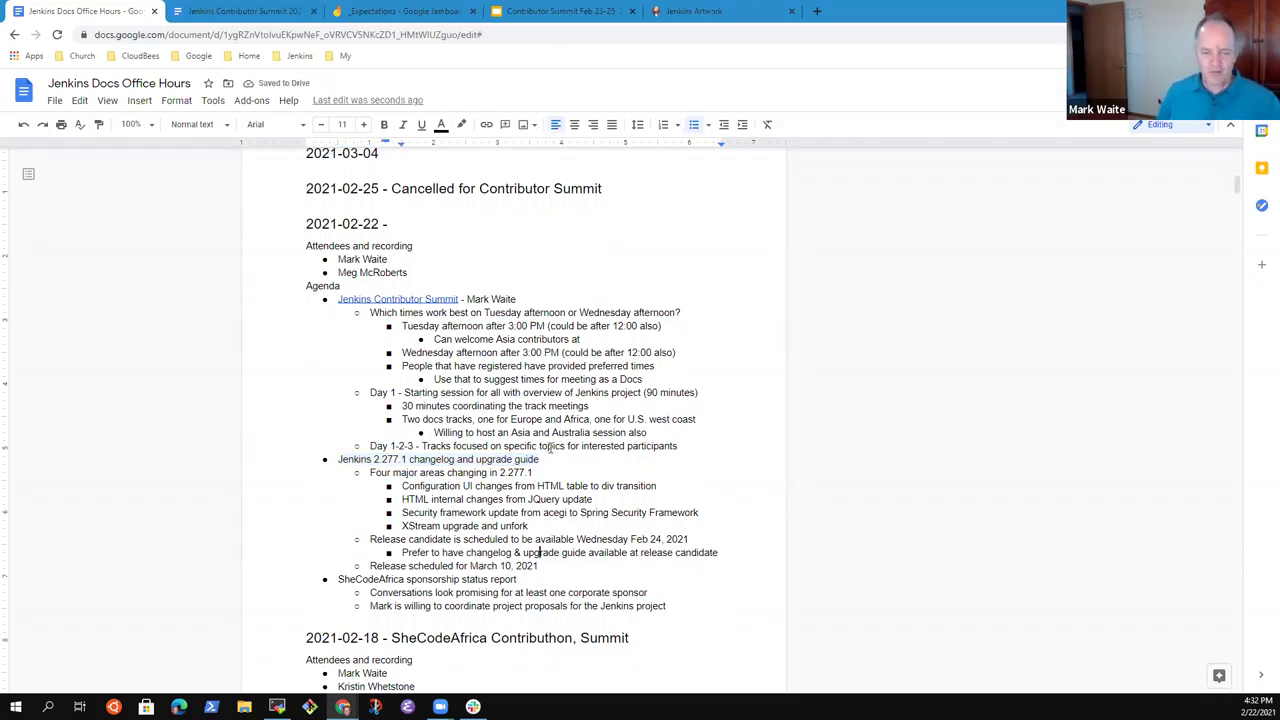
key("Down")
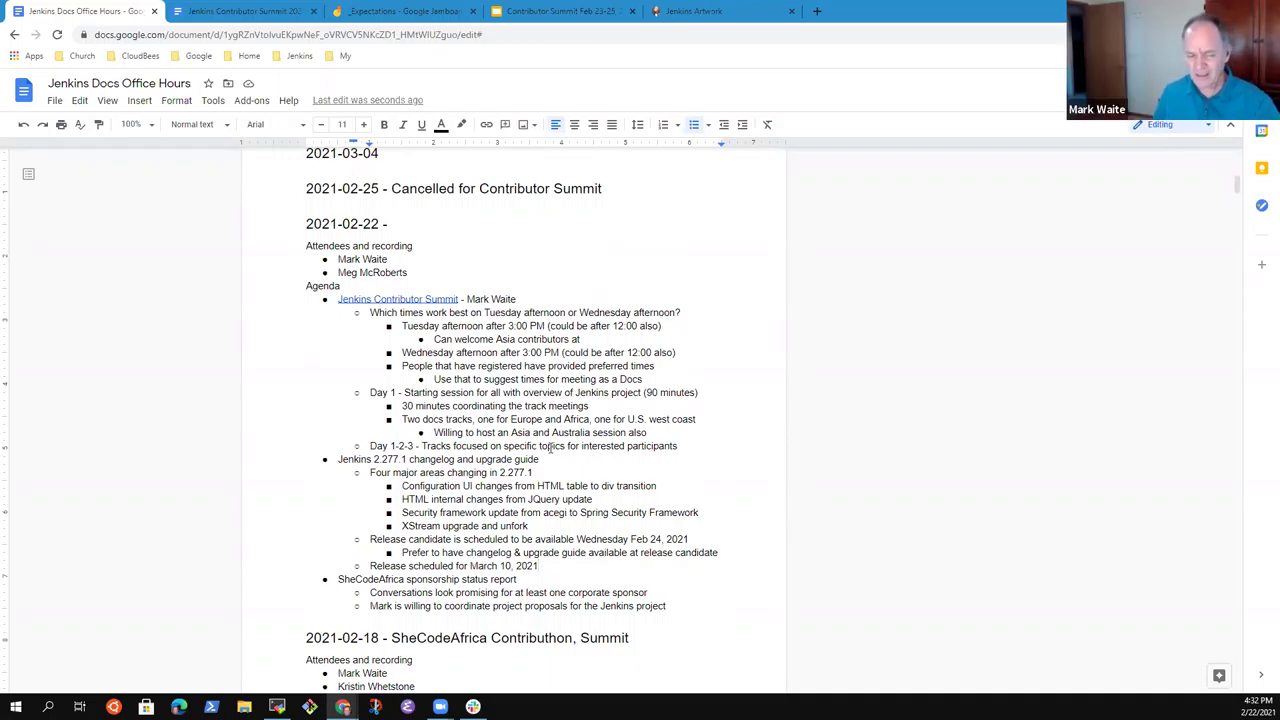
Add the item 'Data driven changelog with a specific style guide', hyperlinking 'specific style guide'.
key("Return")
type("Data driven cah")
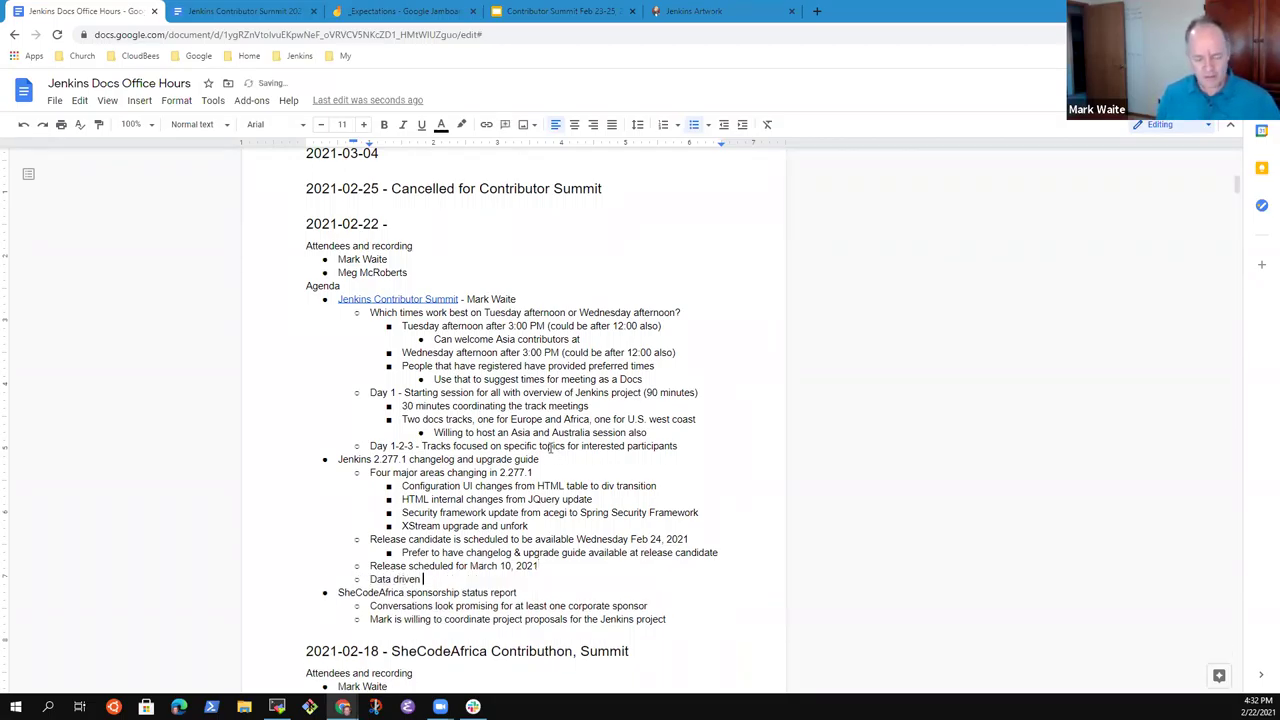
key("BackSpace")
key("BackSpace")
type("hangelog ")
type("with a ")
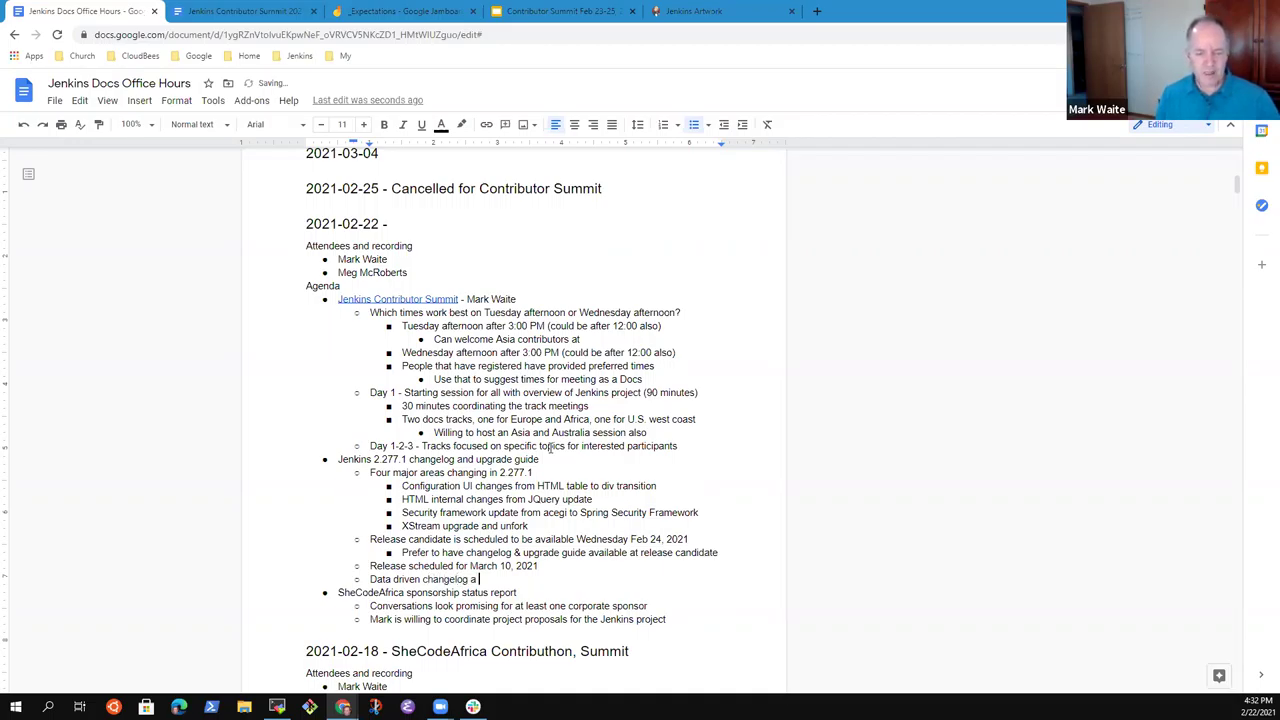
type("specific ")
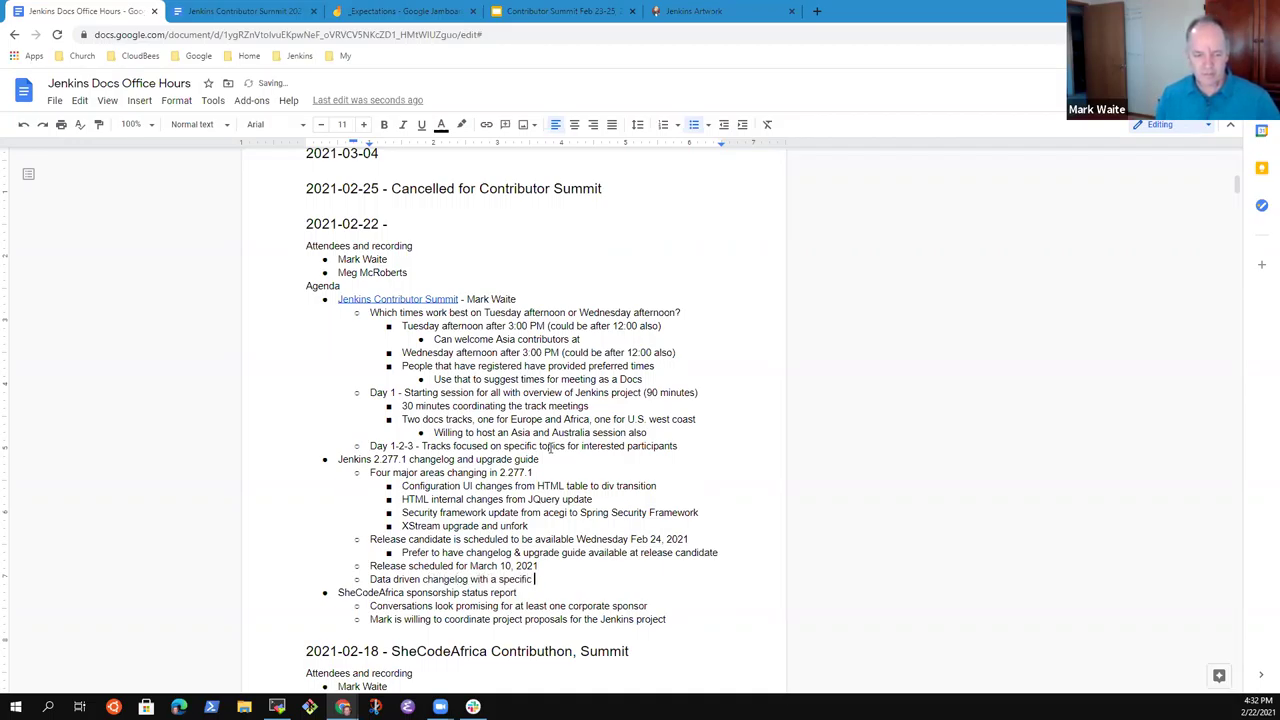
type("style")
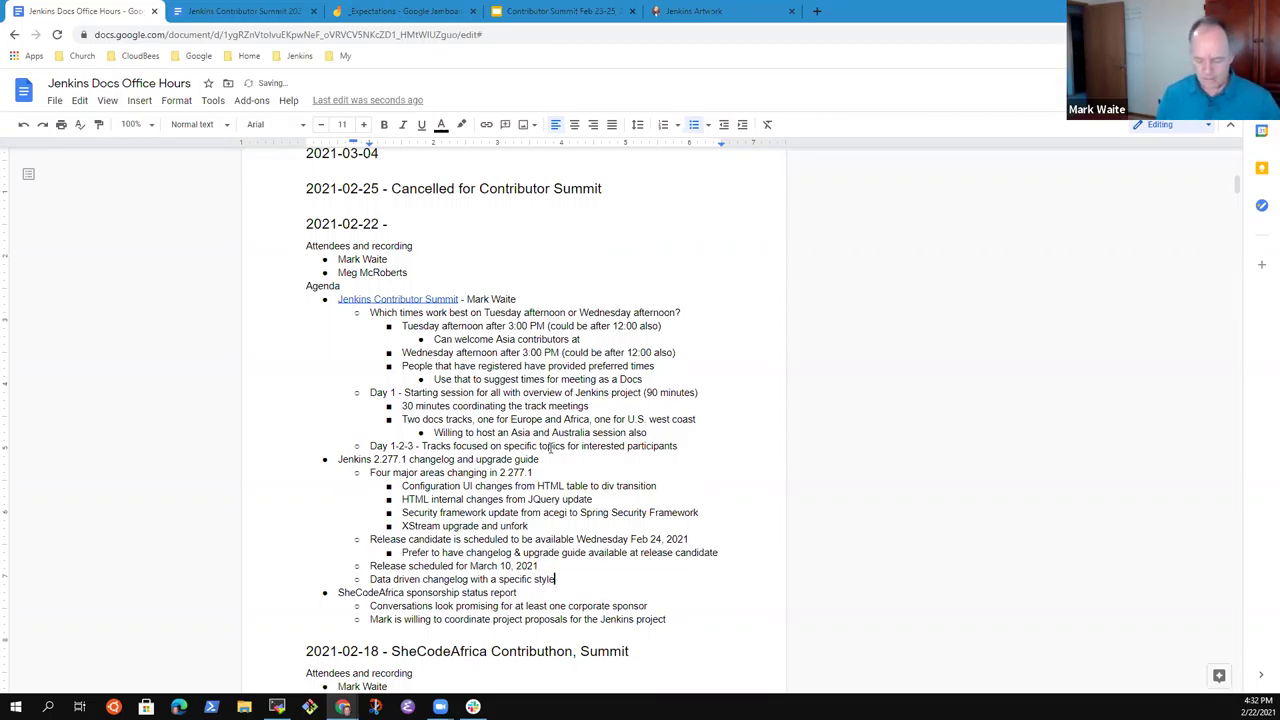
type("guide")
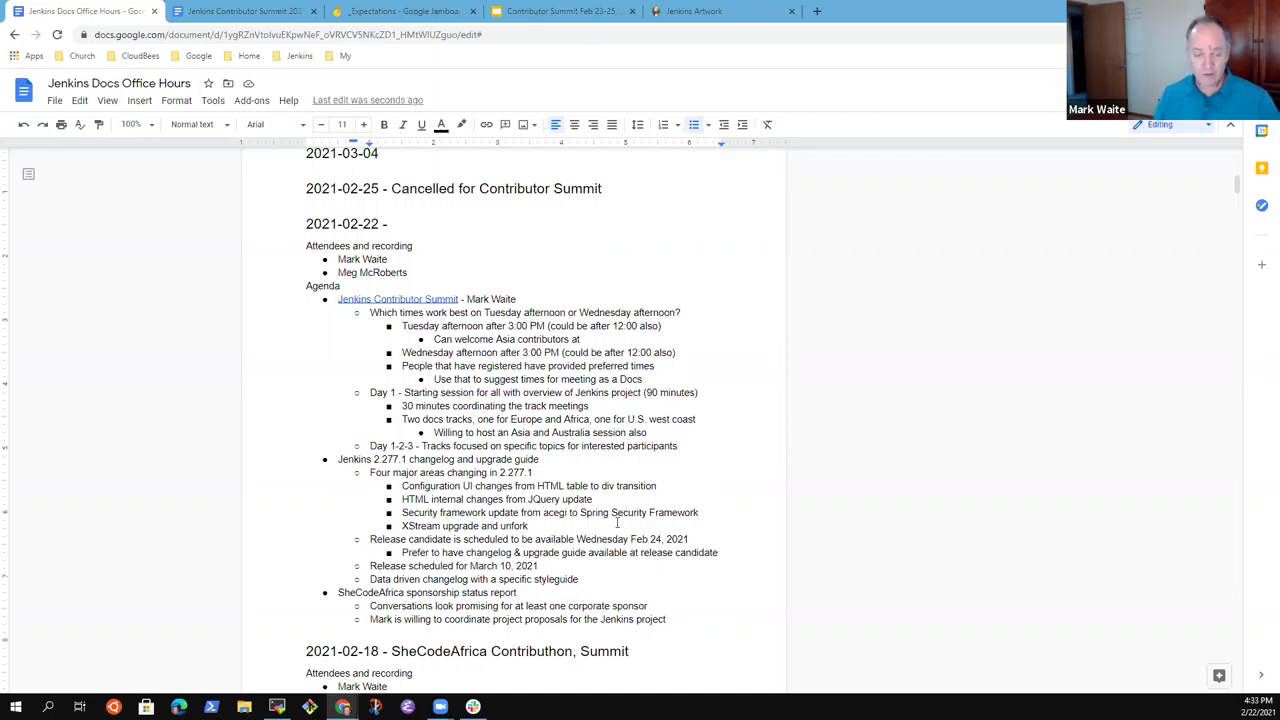
double_click(619, 576)
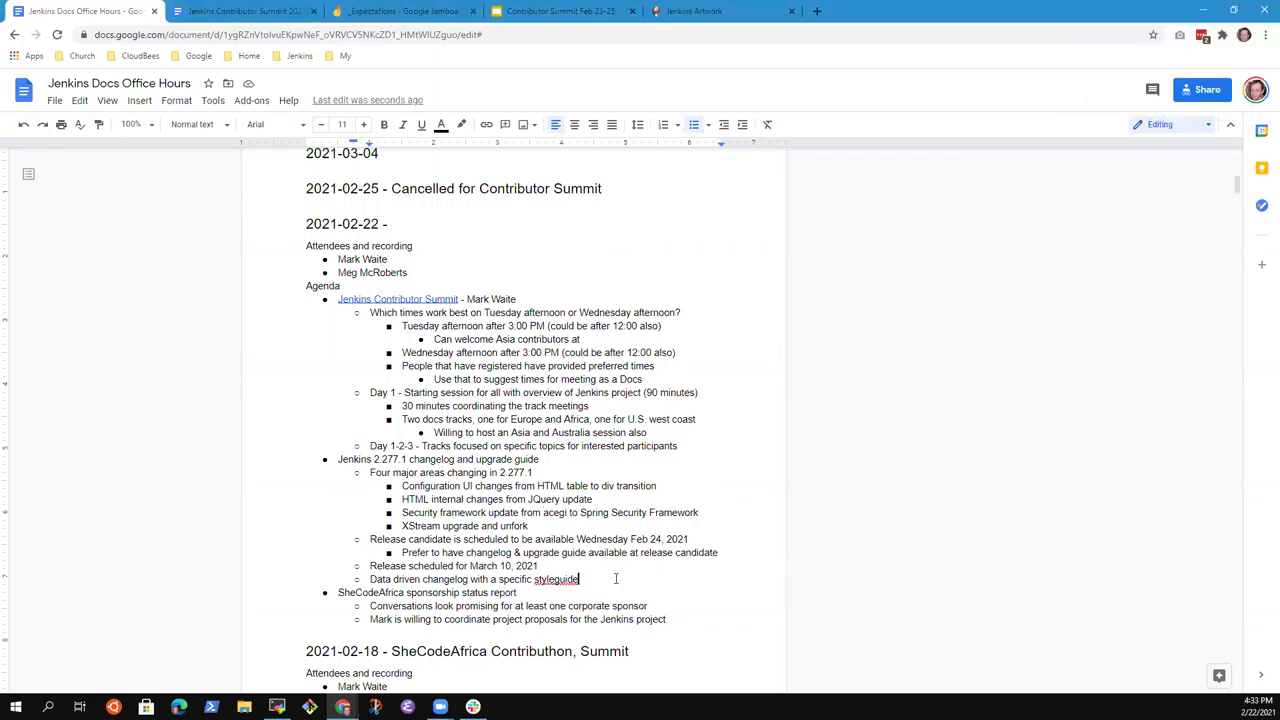
type("style")
key("ctrl+shift+Left")
key("ctrl+shift+Left")
key("ctrl+shift+Left")
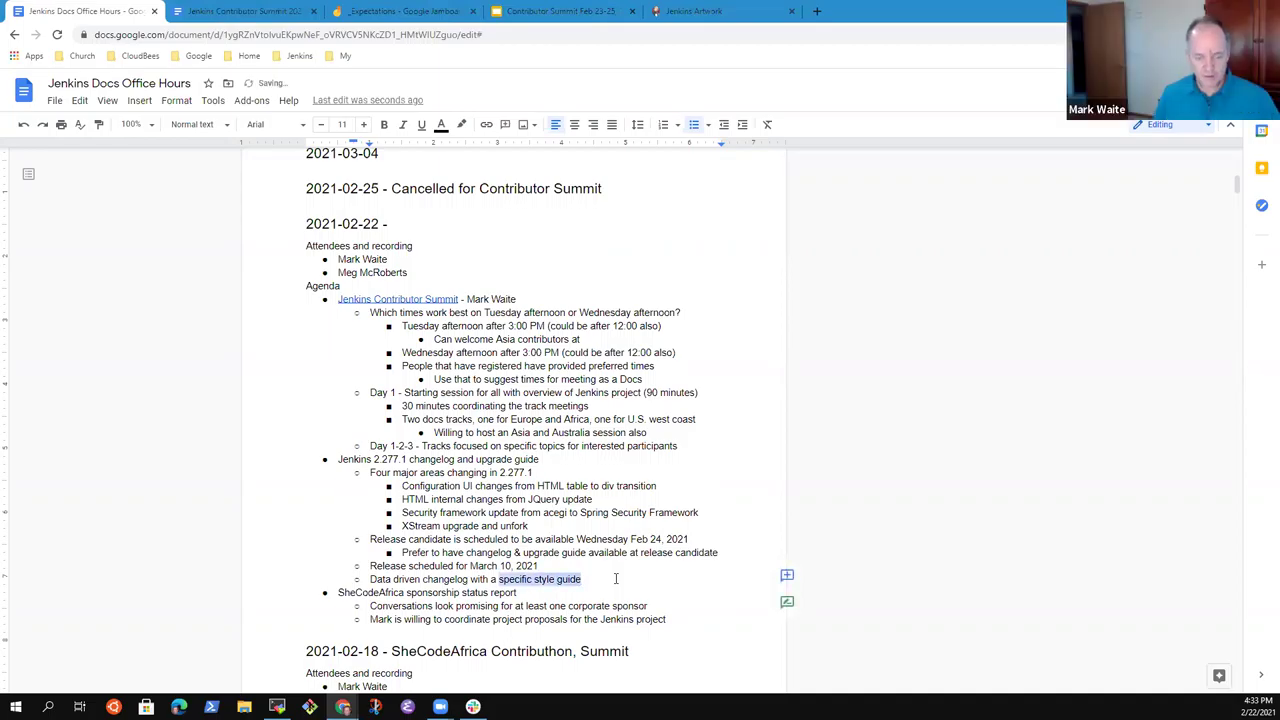
key("ctrl+v")
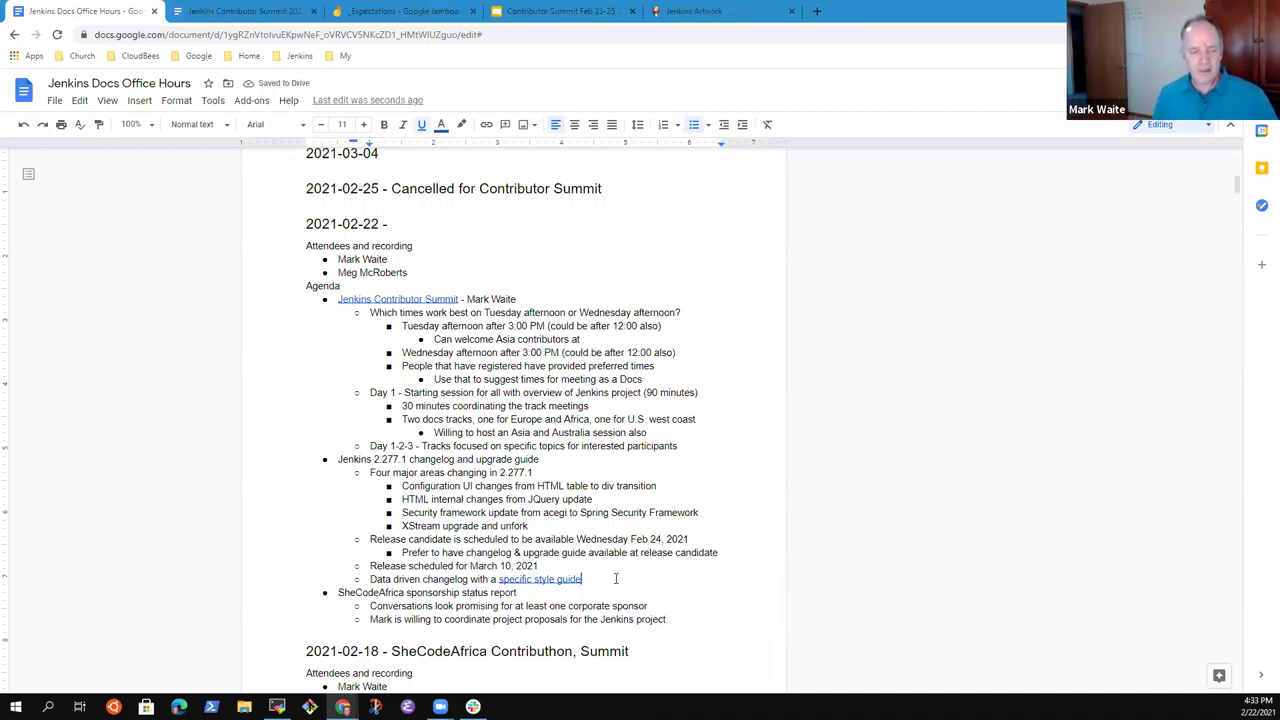
Start an indented sub-bullet under it beginning with 'Appears'.
key("Up")
key("Return")
key("Tab")
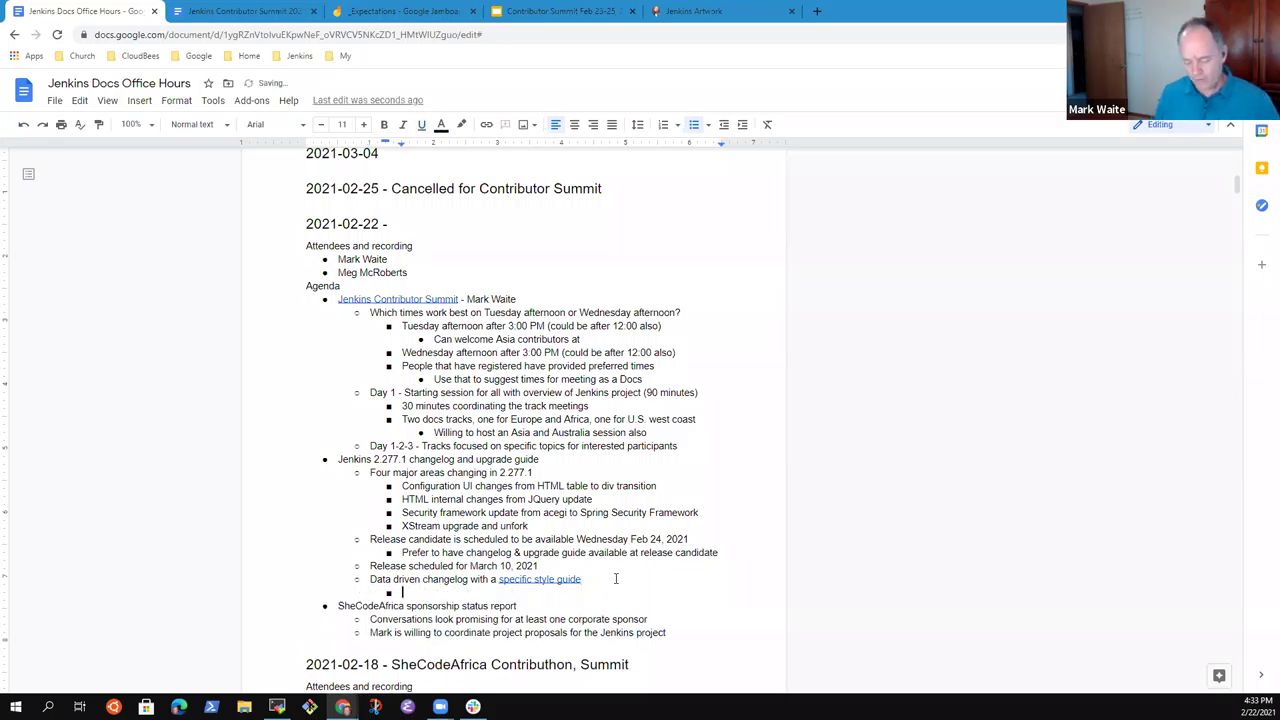
type("Appears")
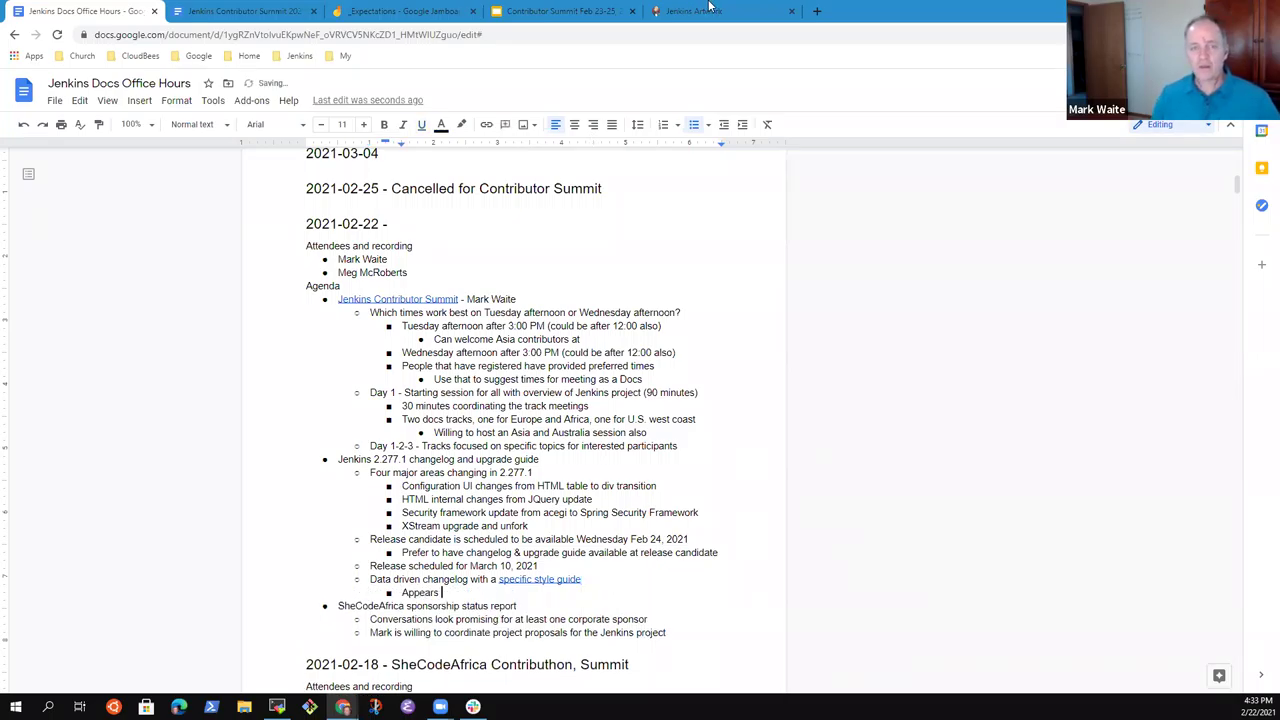
Open the jenkins.io LTS Changelog page in a new tab and copy its URL for the notes.
left_click(820, 12)
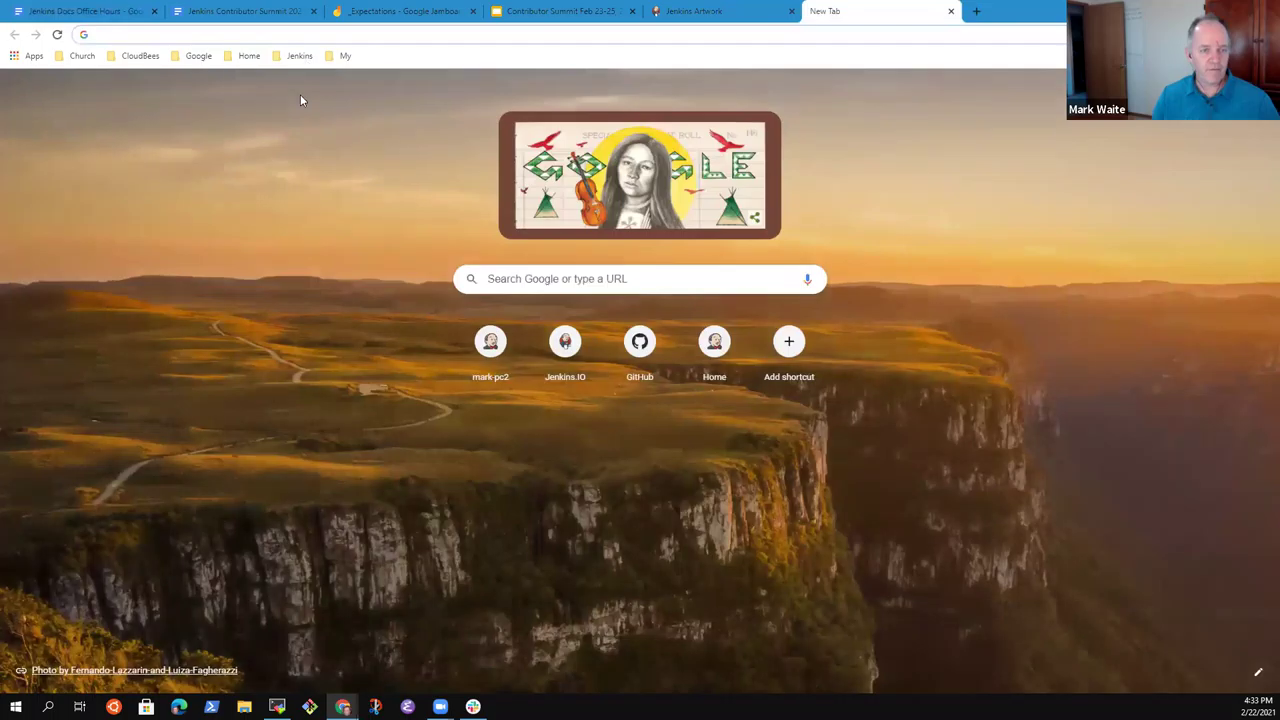
left_click(299, 55)
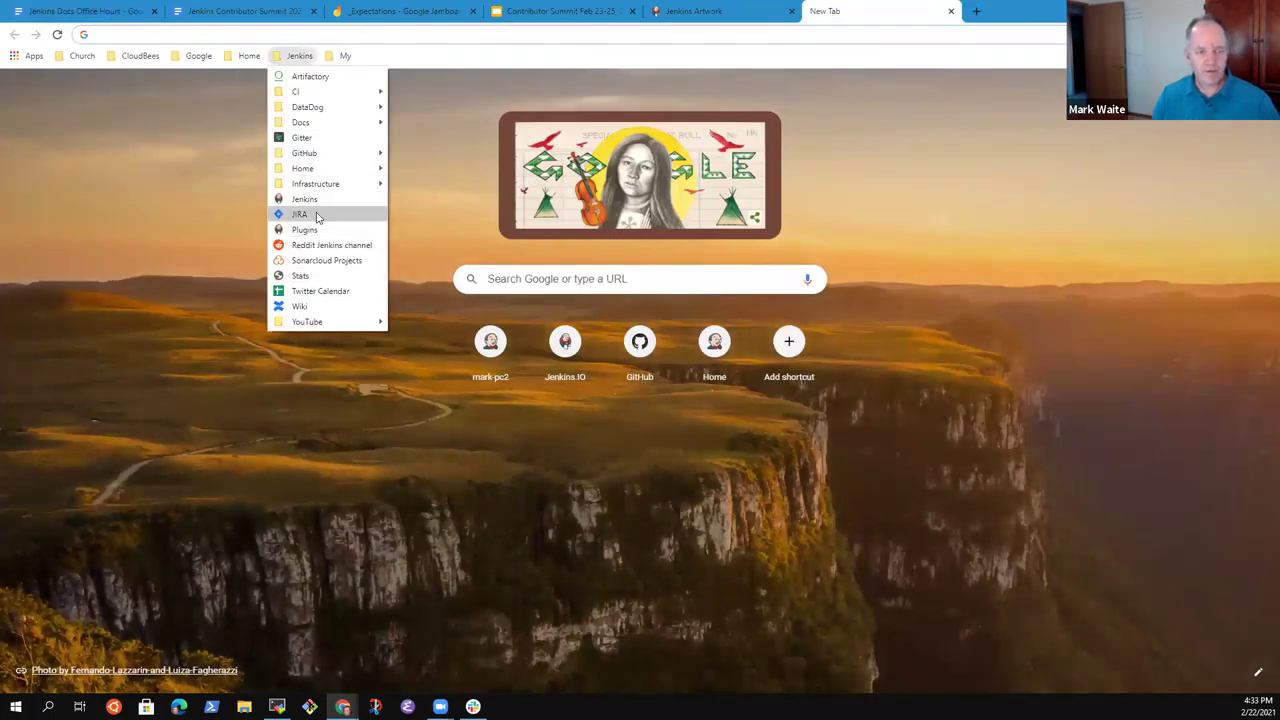
left_click(318, 199)
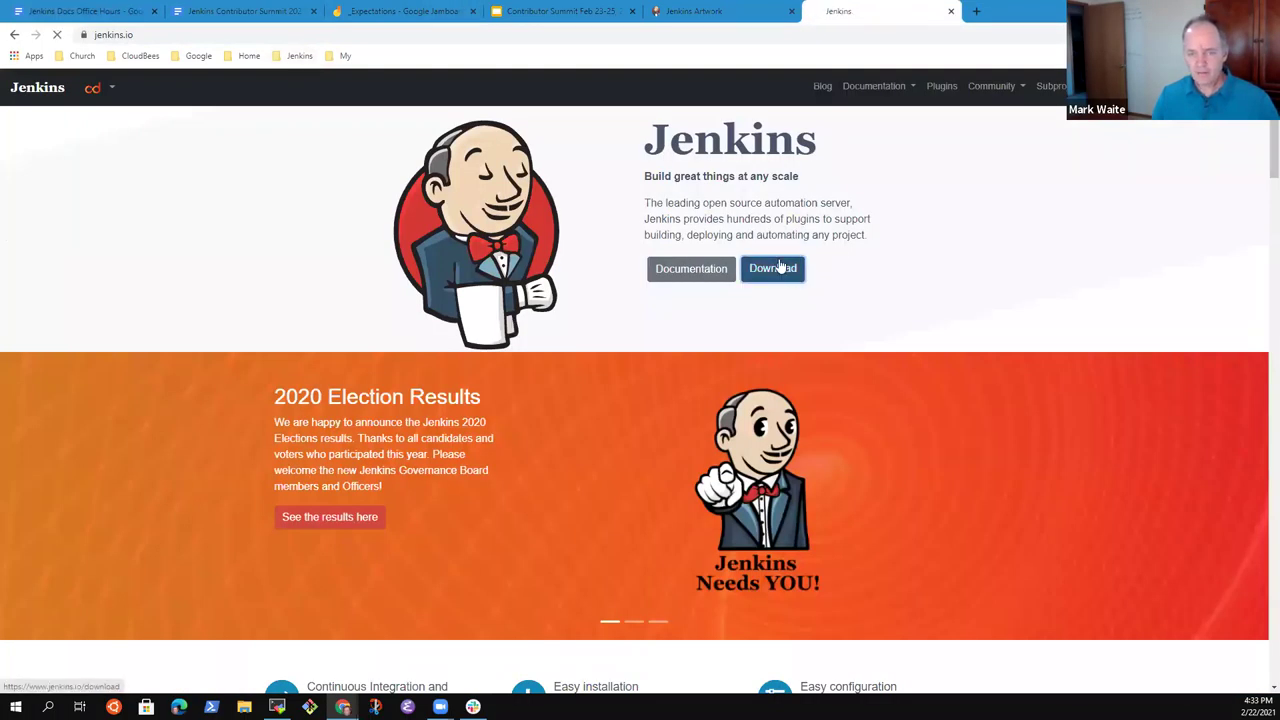
left_click(770, 262)
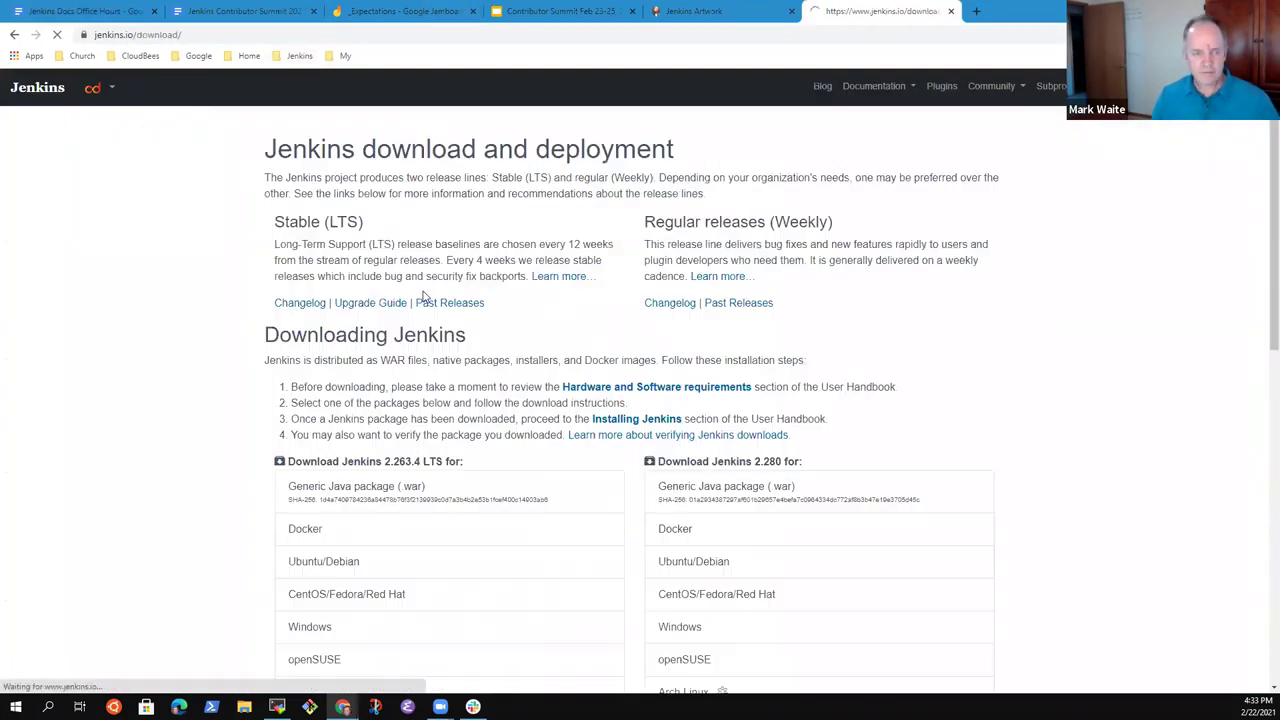
left_click(300, 303)
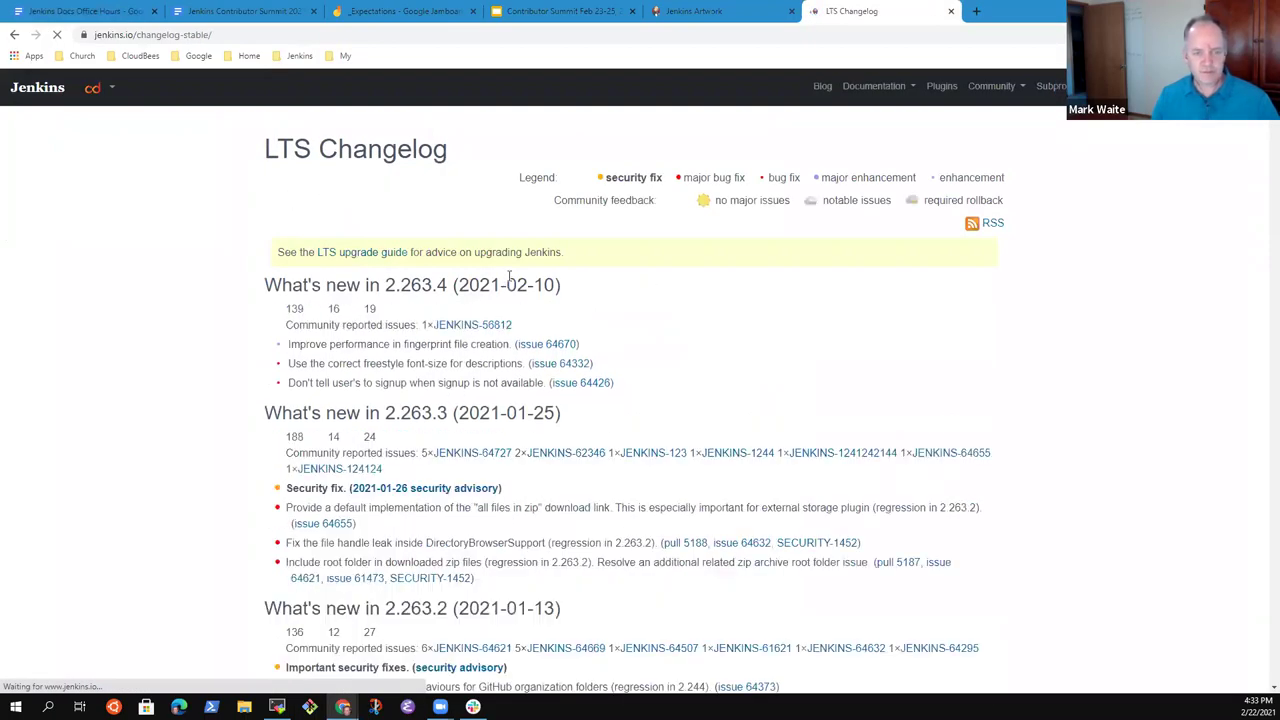
left_click(213, 34)
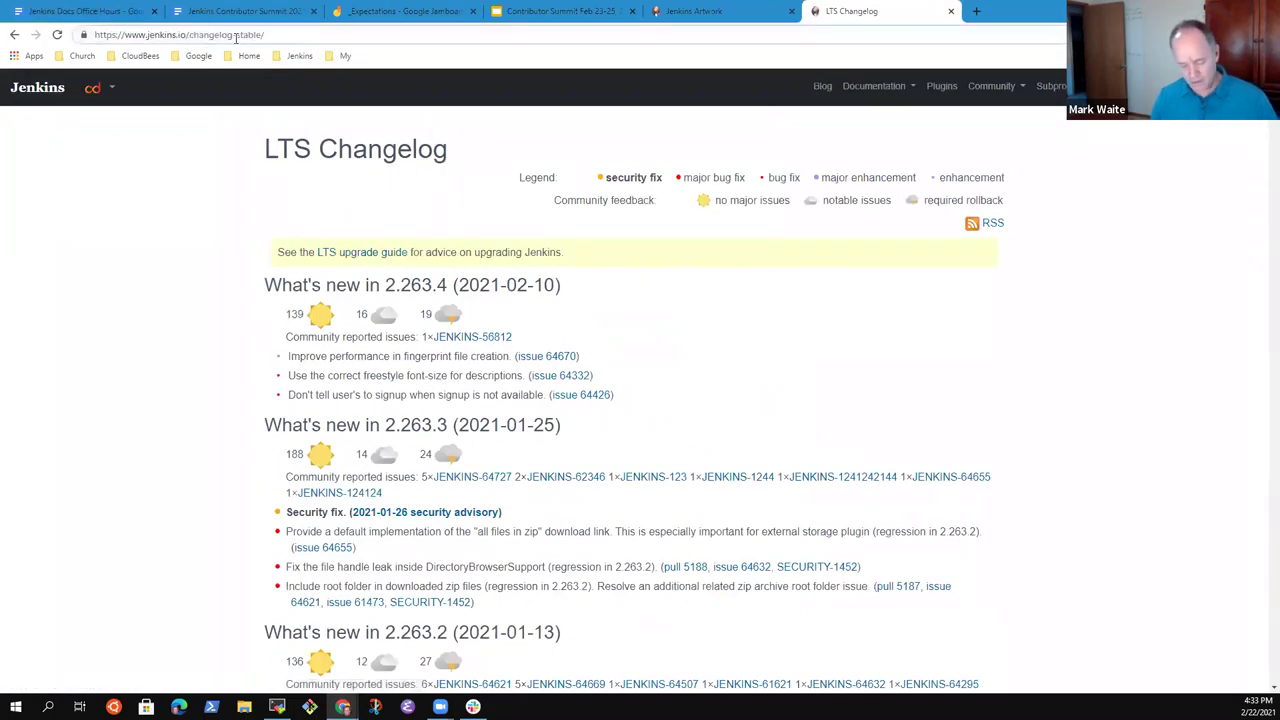
left_click(236, 35)
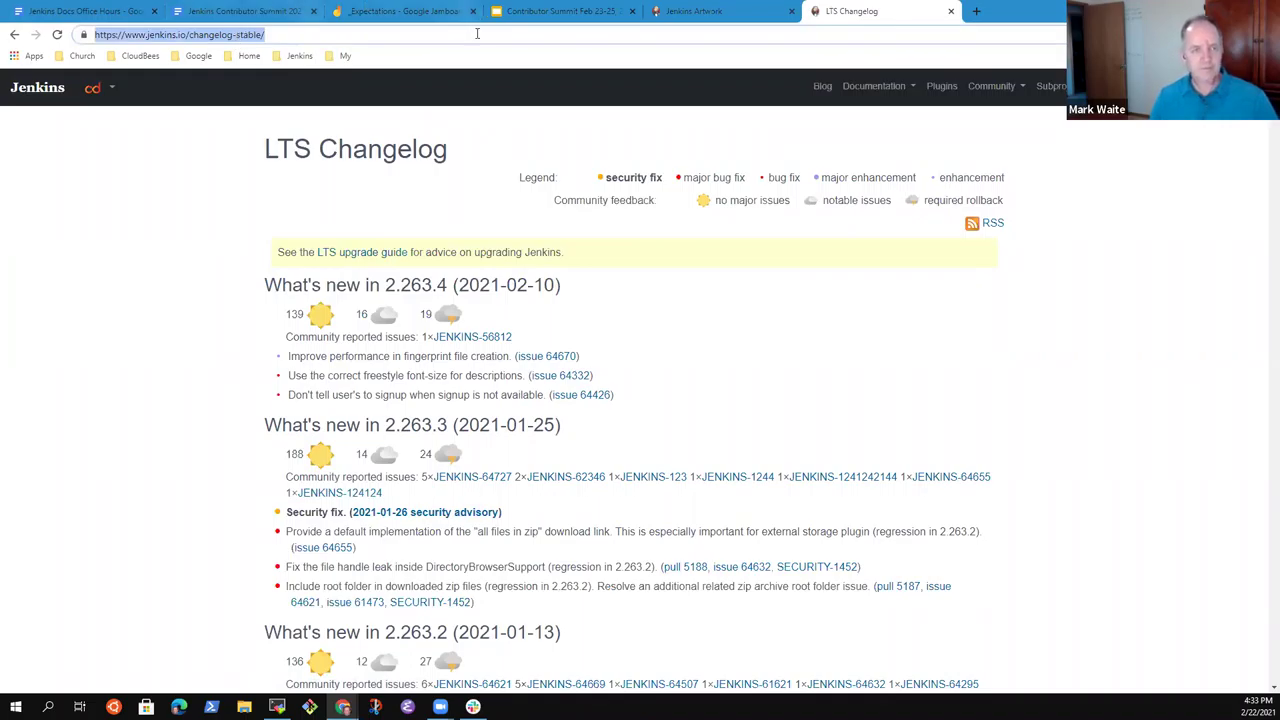
left_click(85, 11)
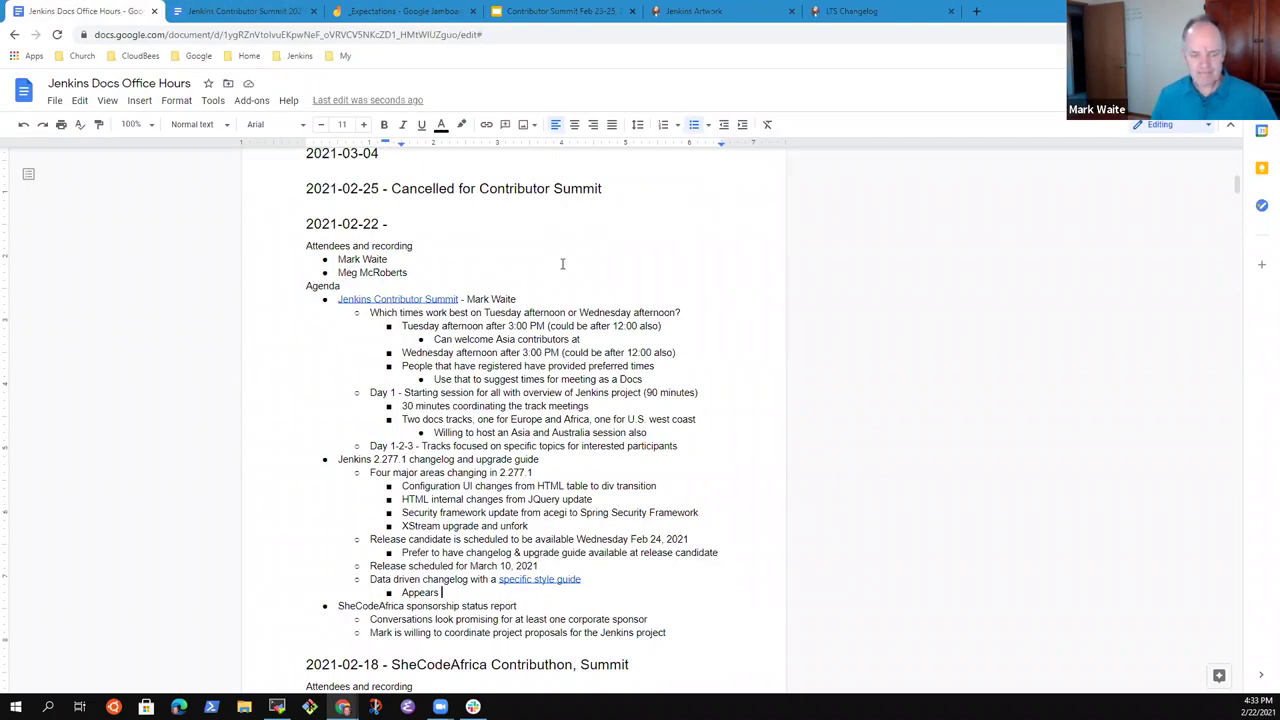
Complete the note as 'Appears on the downloads page', linking 'downloads page' to the changelog URL.
type("on the downloads page")
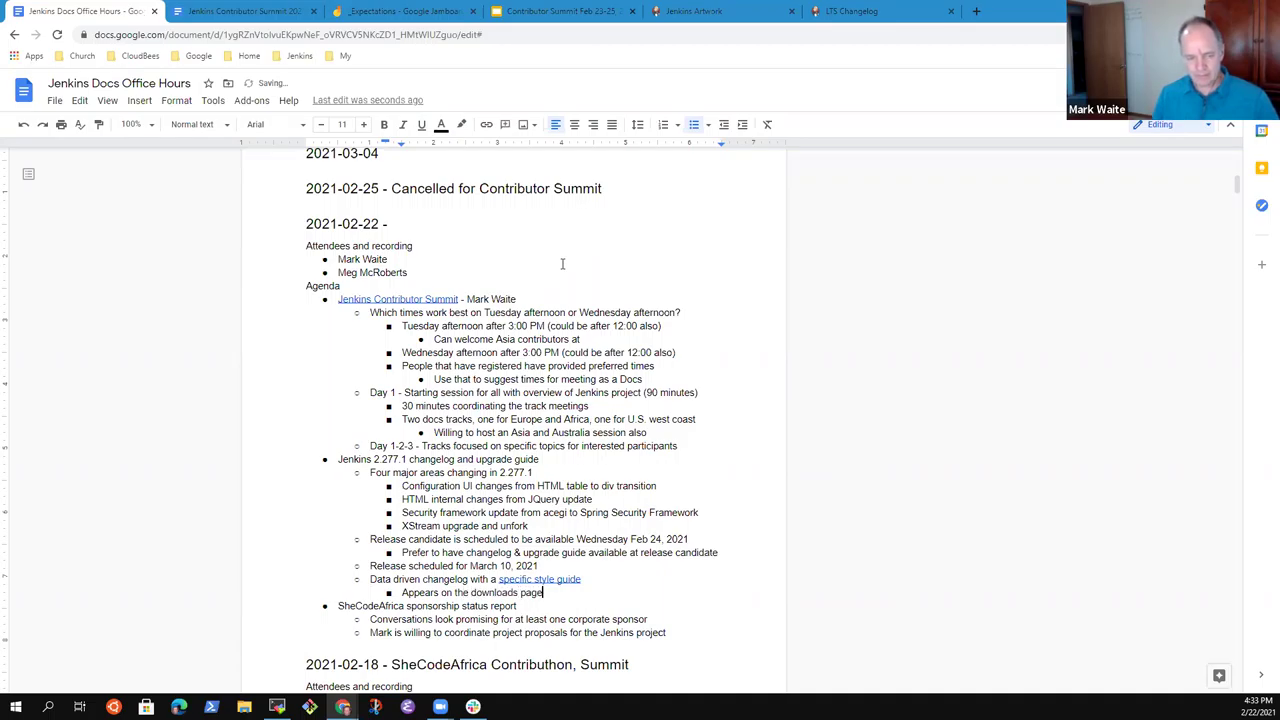
key("ctrl+shift+Left")
key("ctrl+shift+Left")
key("ctrl+k")
type("https://www.jenkins.io/download/")
key("Return")
key("Return")
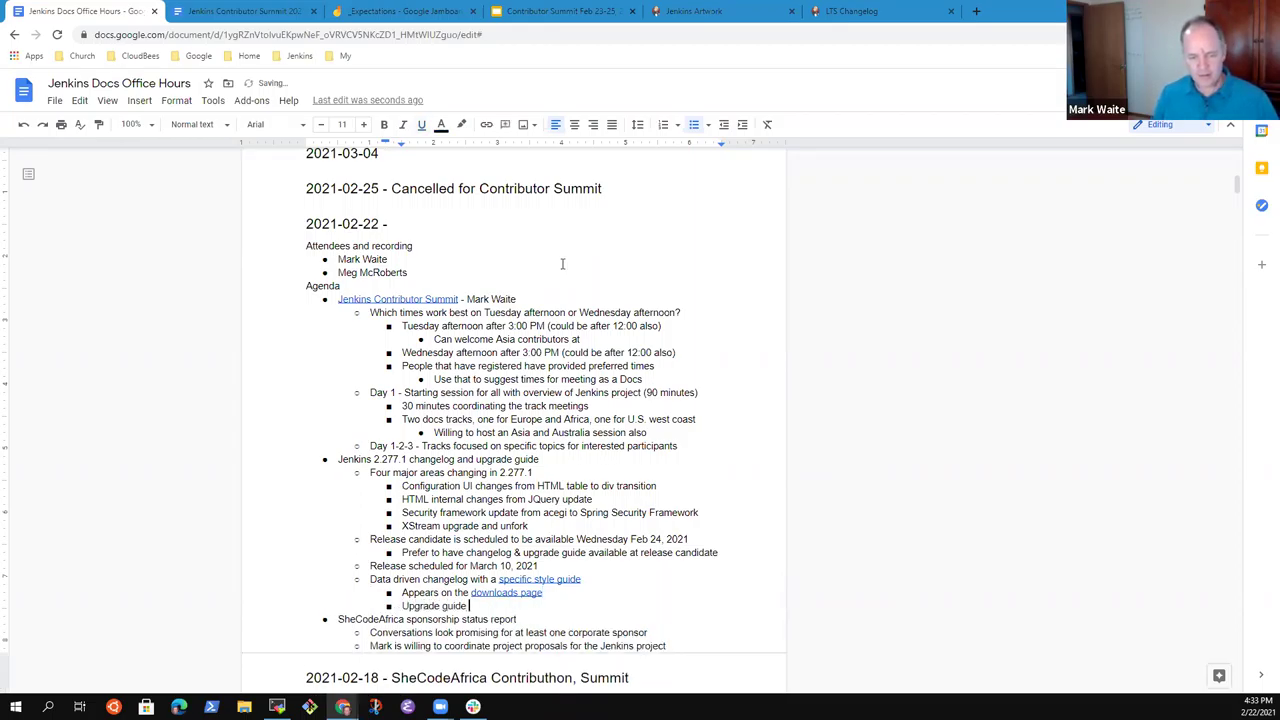
Open the Jenkins LTS Upgrade Guide from the download page and copy its URL.
left_click(835, 11)
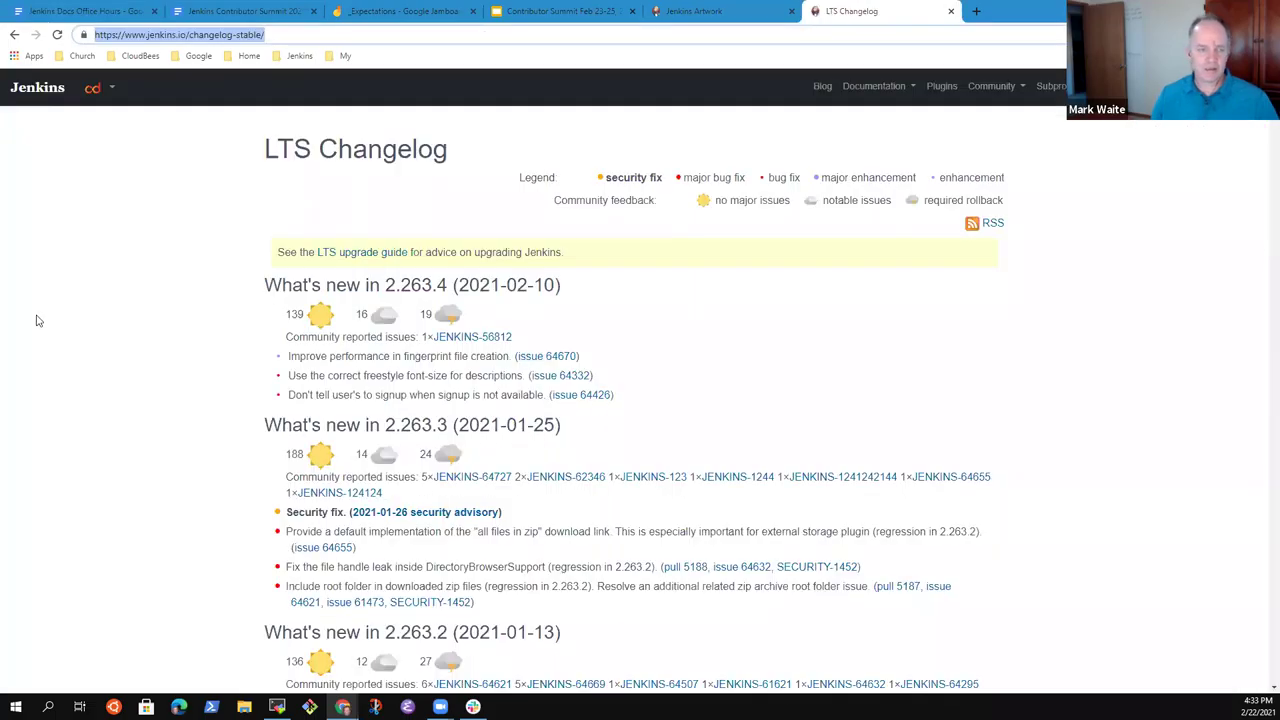
left_click(16, 35)
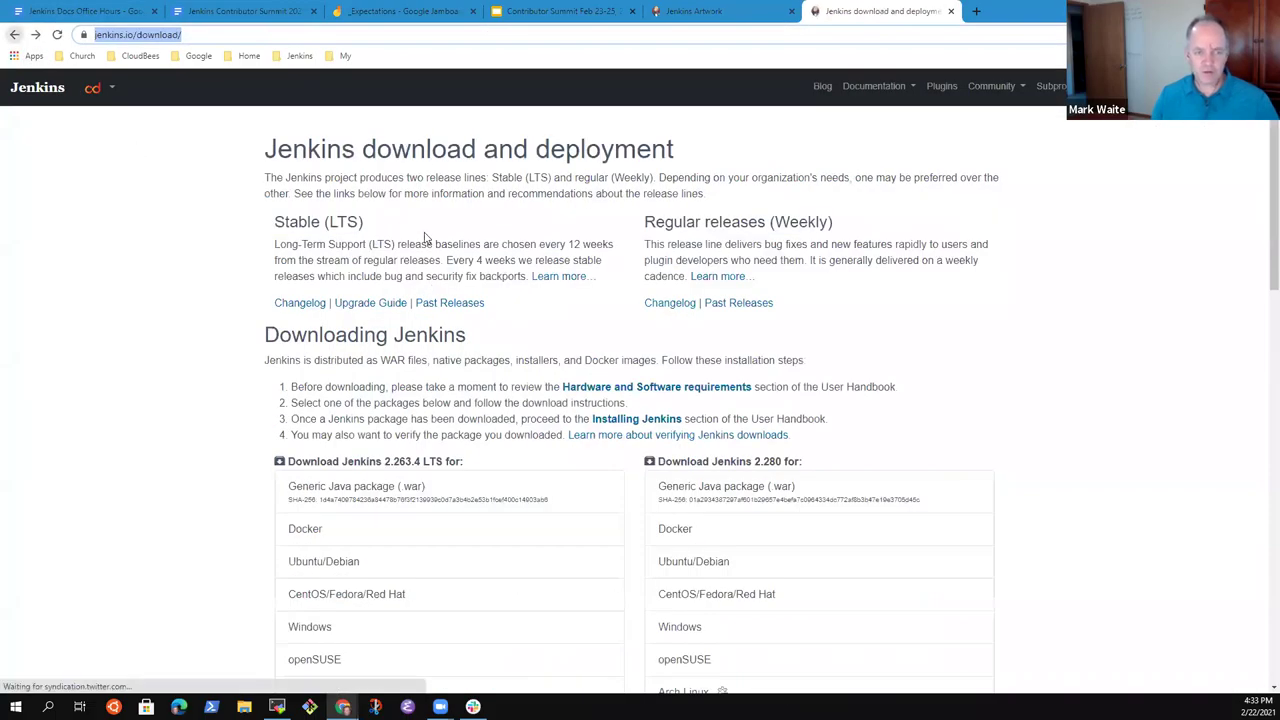
left_click(390, 306)
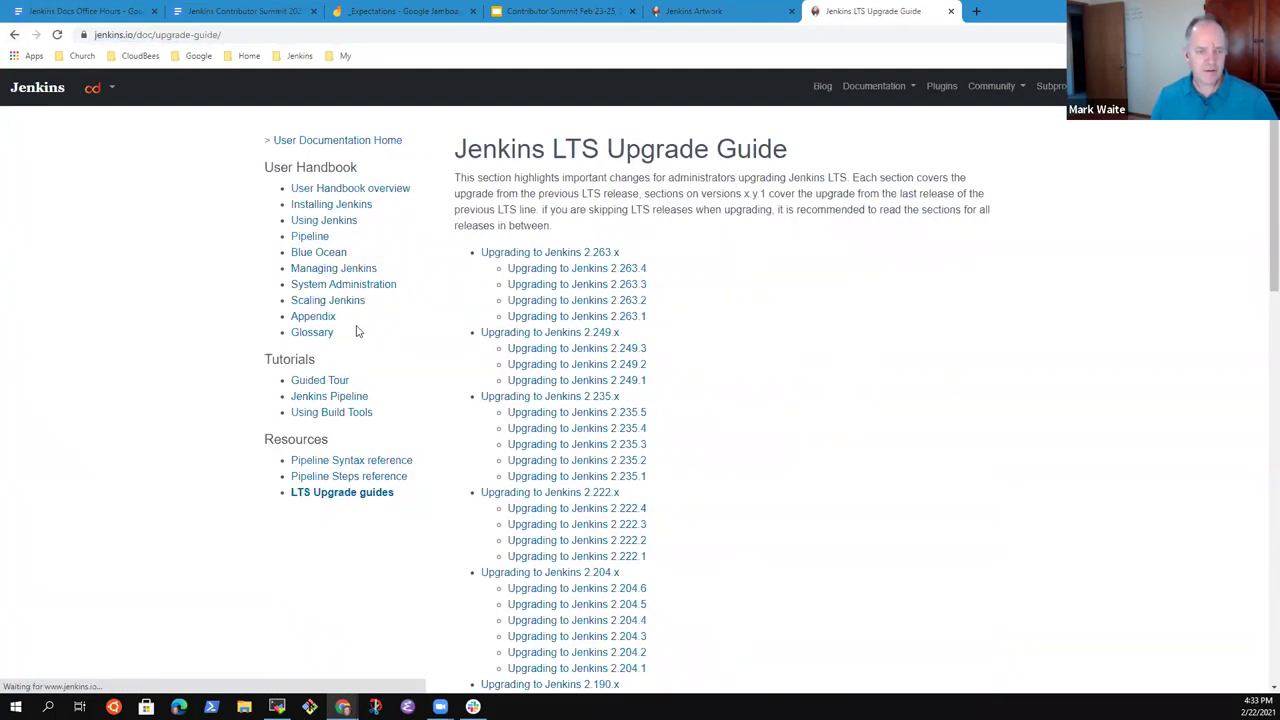
left_click(243, 37)
key("ctrl+c")
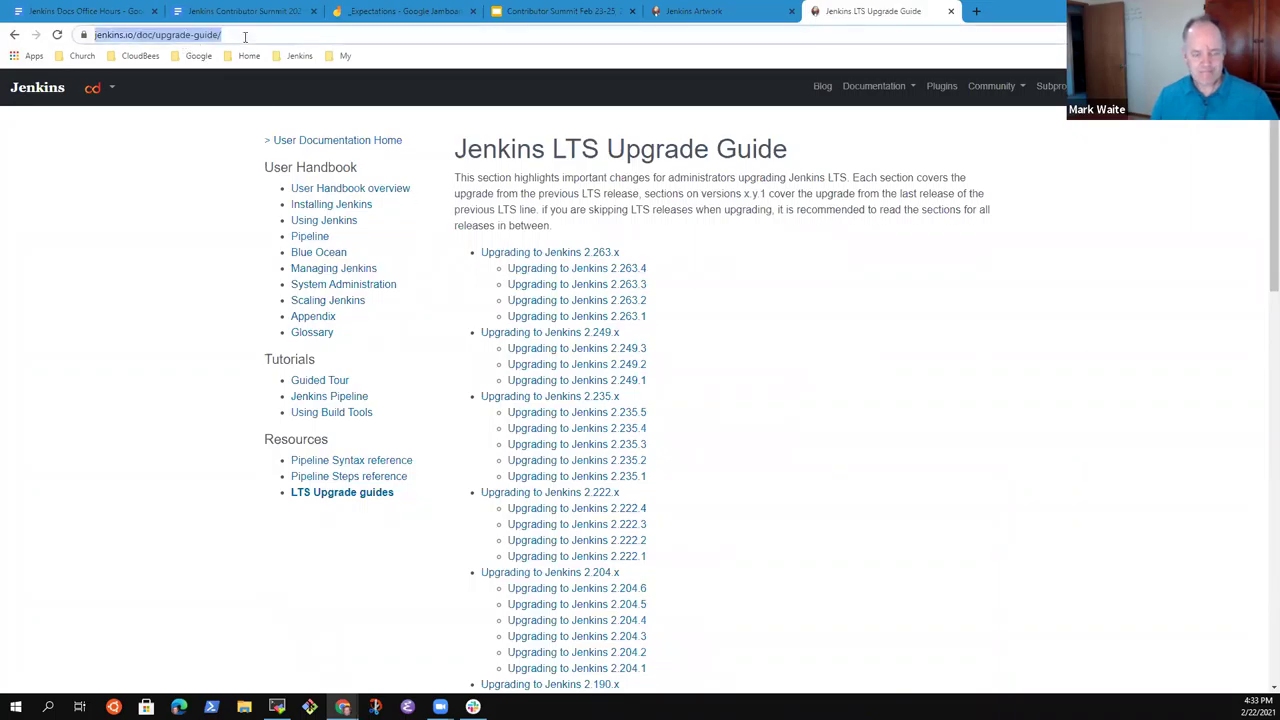
left_click(80, 11)
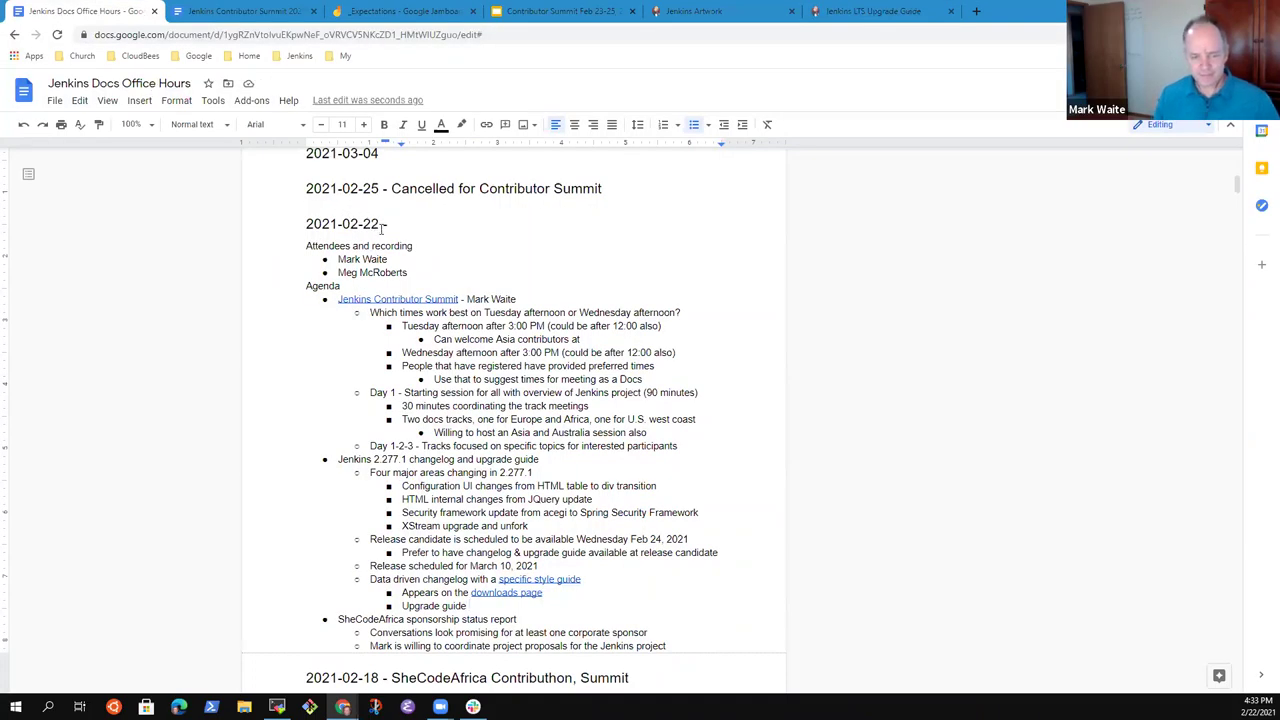
Make the bullet read 'Upgrade guide also', linking 'Upgrade guide' to the guide's URL, then open a new tab.
scroll(418, 248, "down", 5)
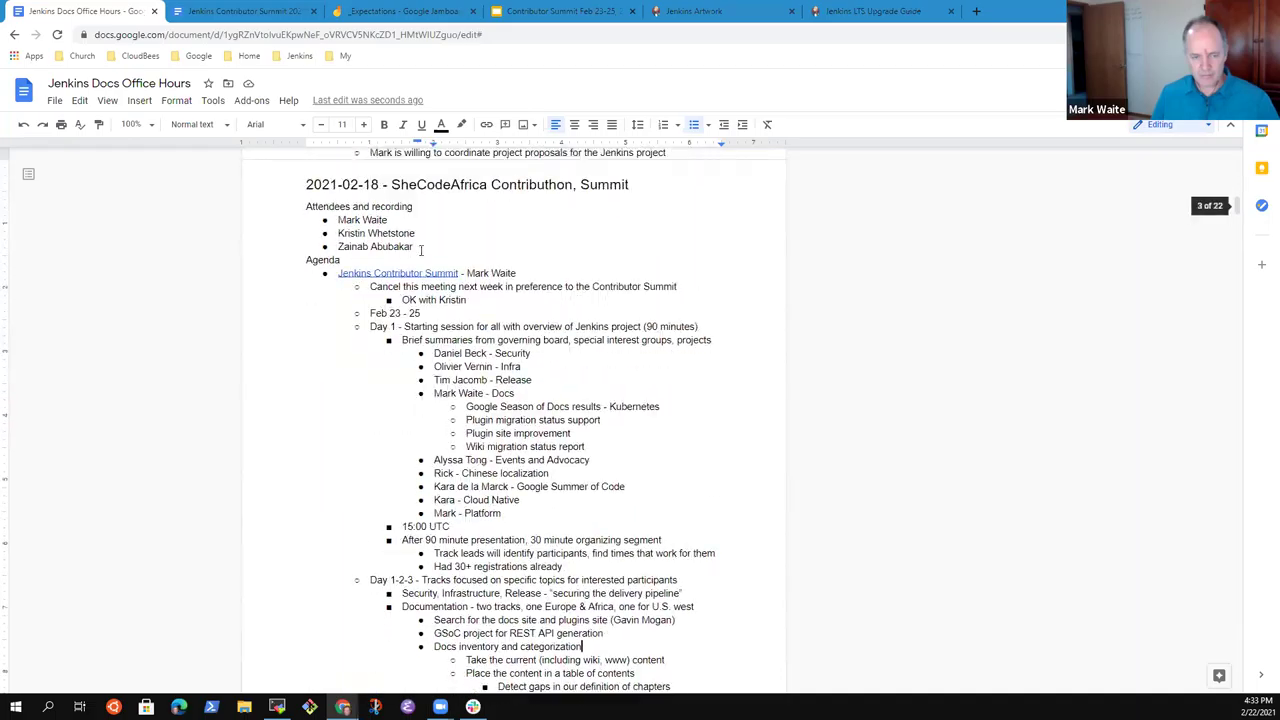
scroll(420, 251, "up", 5)
type("also")
key("shift+Home")
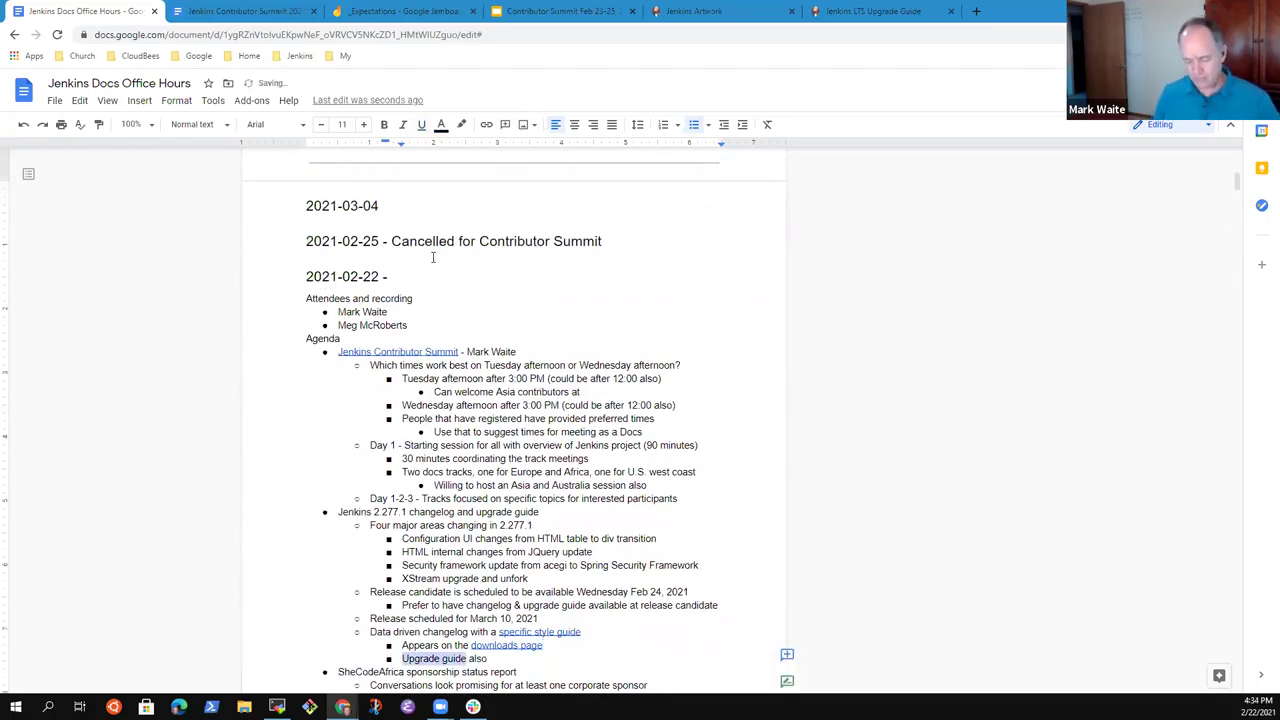
key("ctrl+k")
key("ctrl+v")
key("Return")
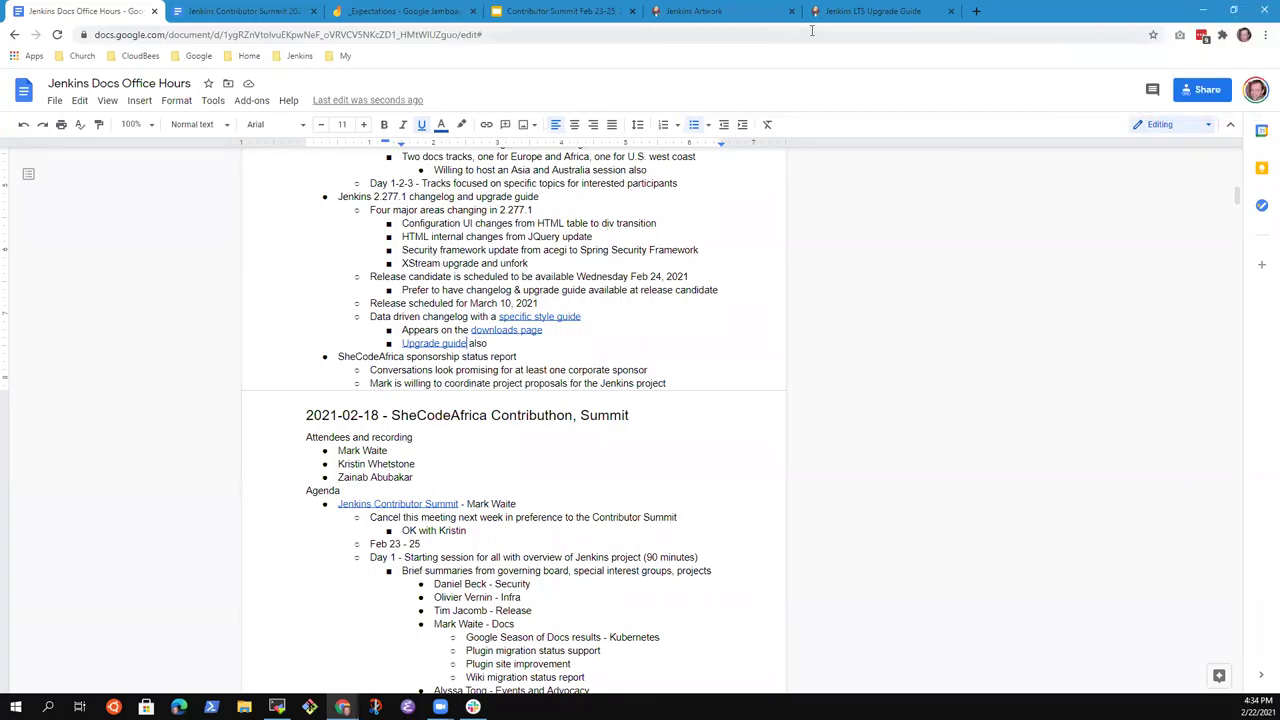
mouse_move(850, 13)
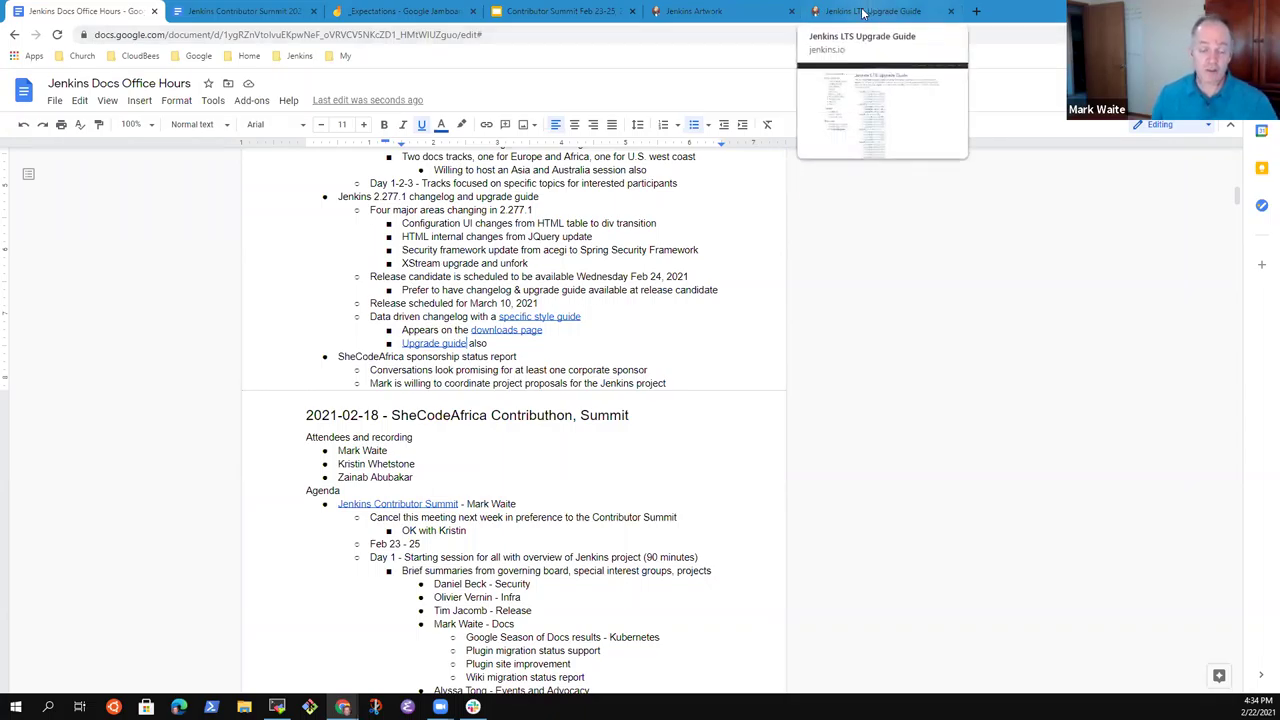
left_click(978, 13)
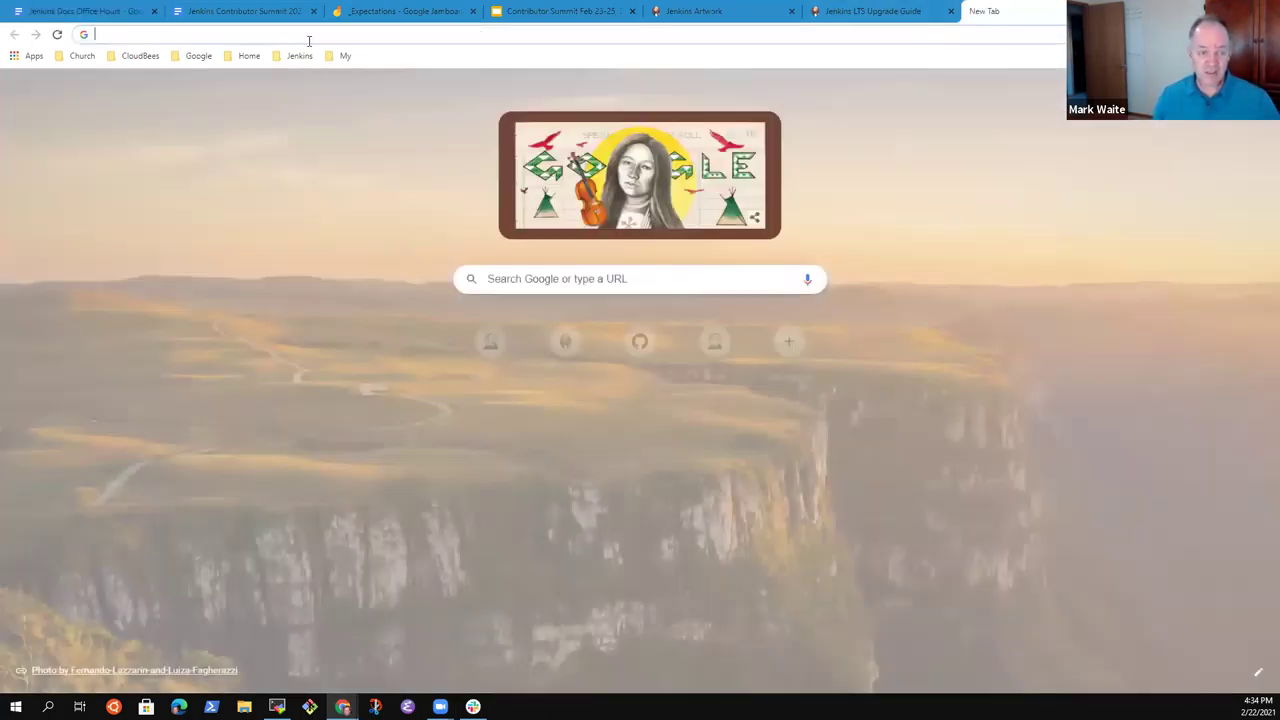
Go to the Jenkins blog and edit the author-page URL to show another core developer's posts.
left_click(299, 55)
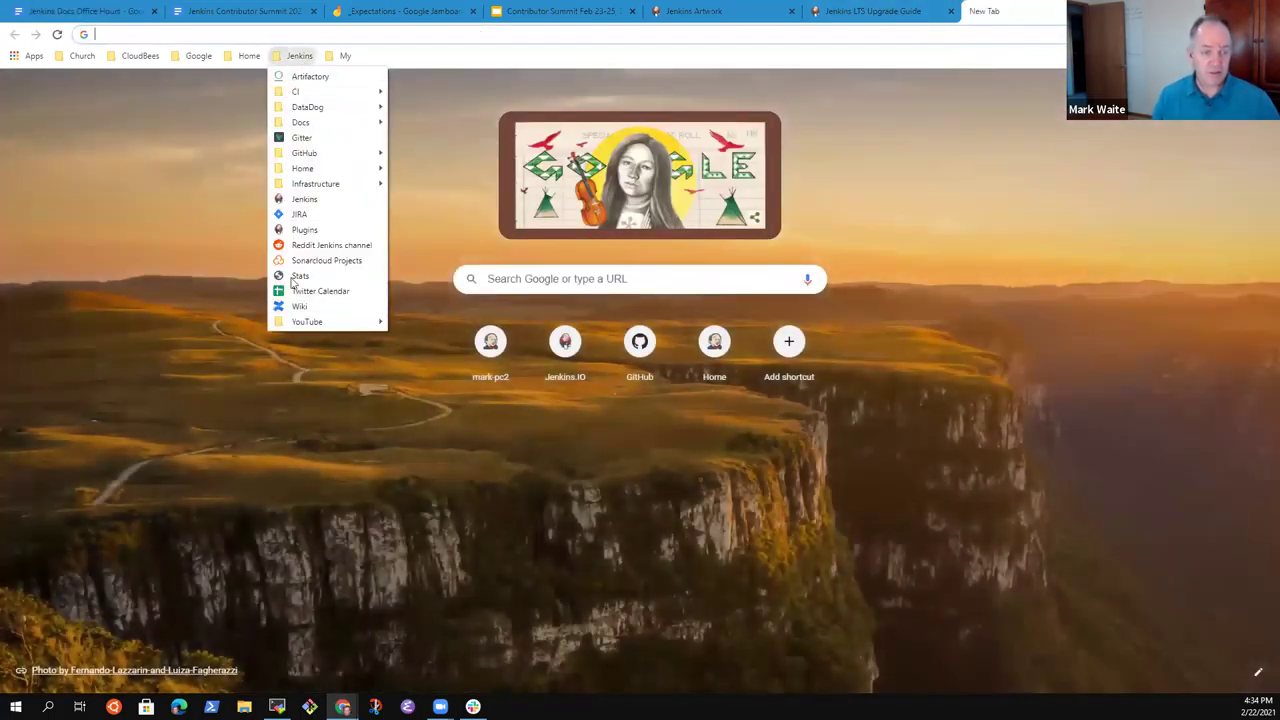
left_click(312, 198)
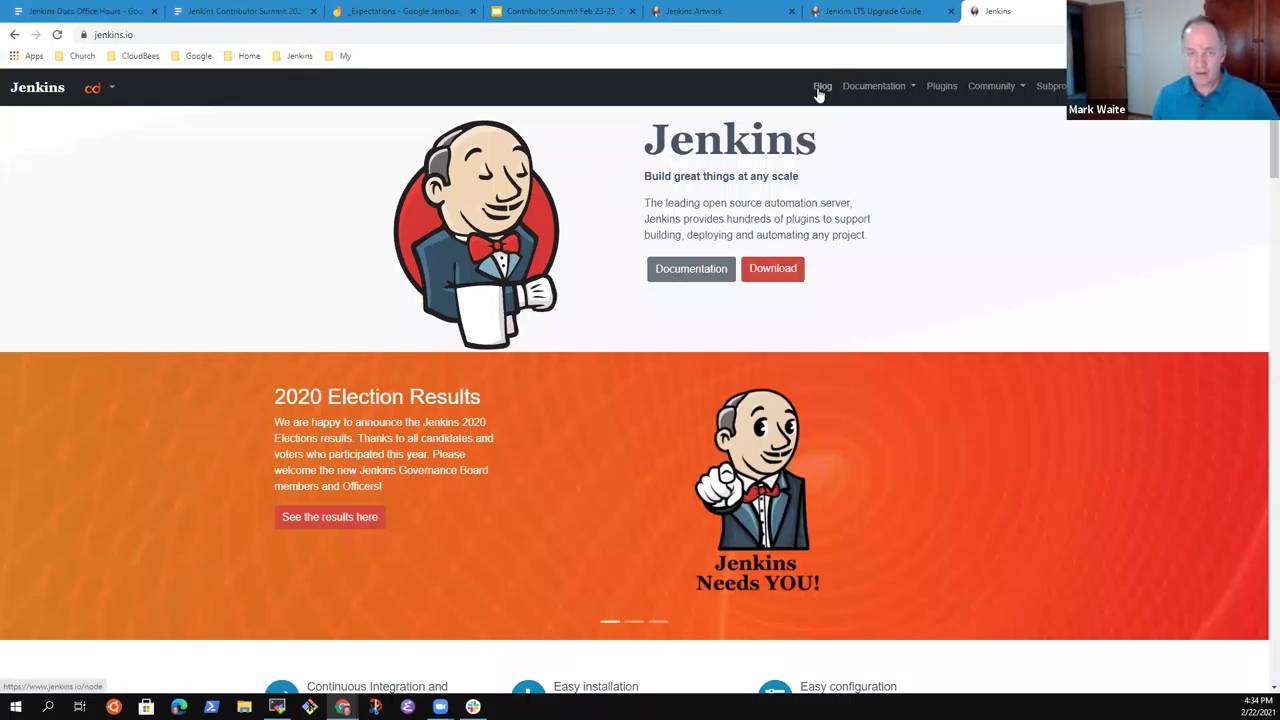
left_click(824, 88)
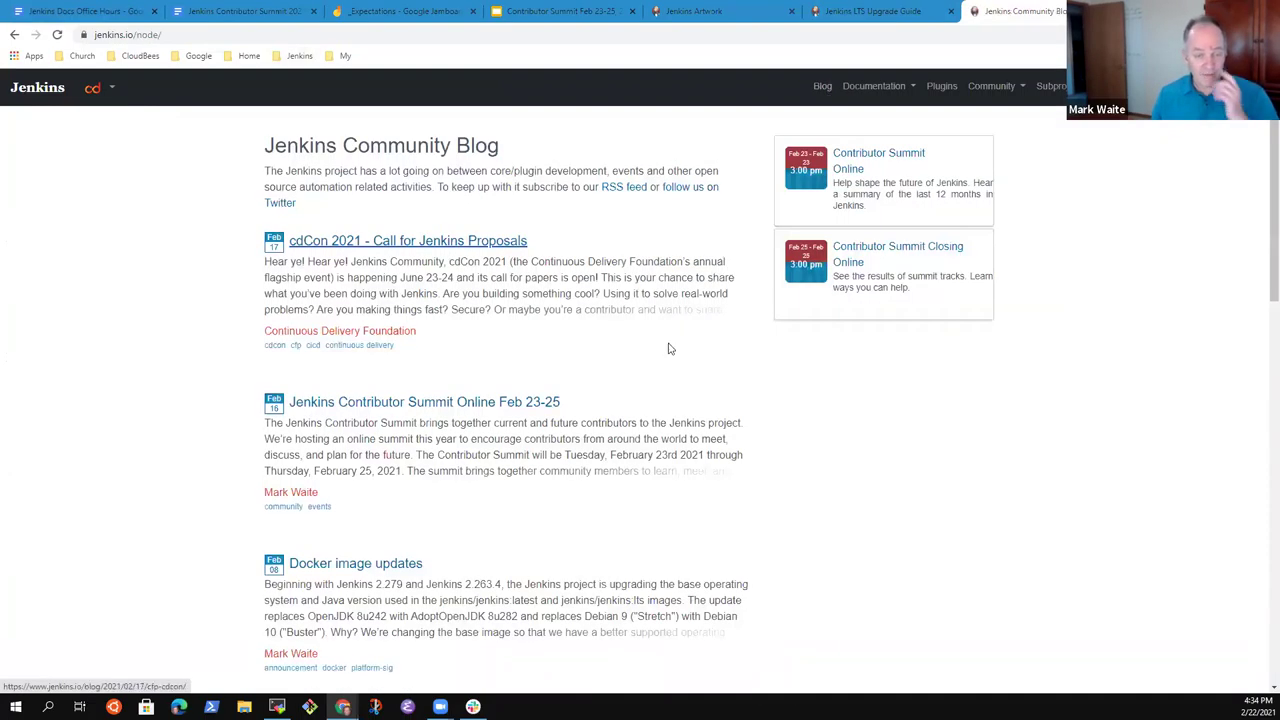
scroll(429, 523, "down", 1)
scroll(486, 491, "up", 1)
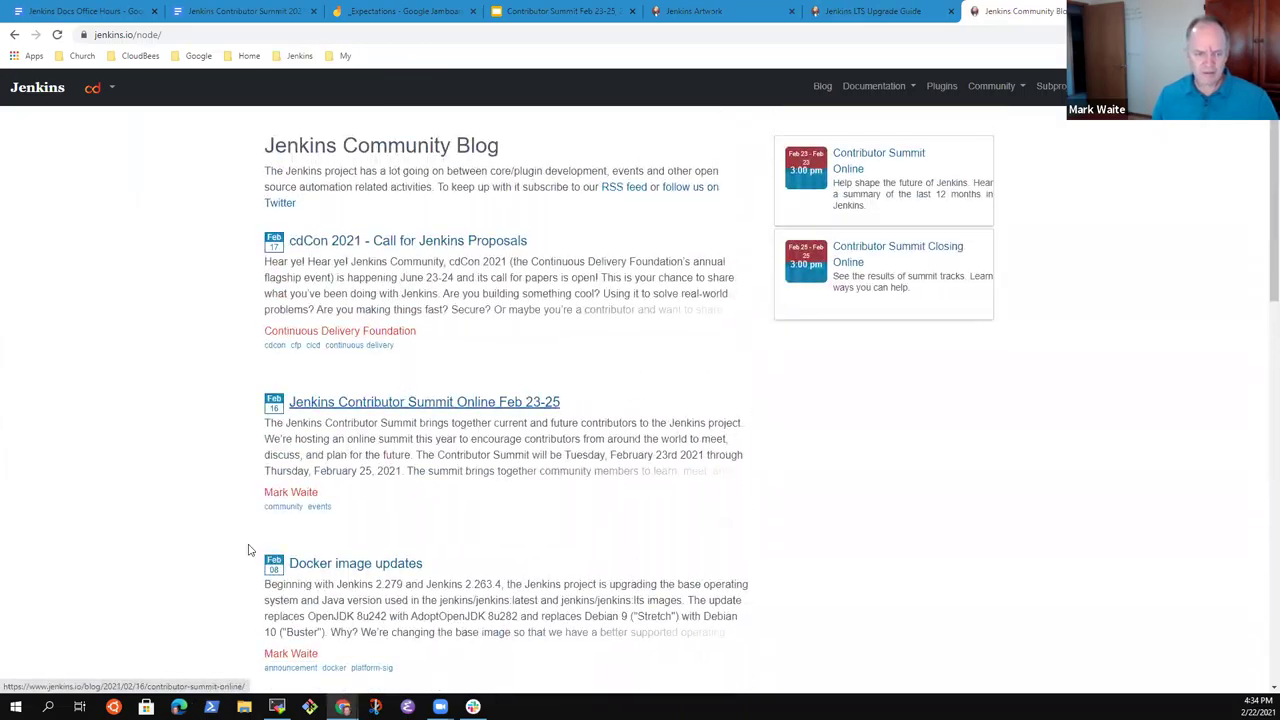
left_click(293, 493)
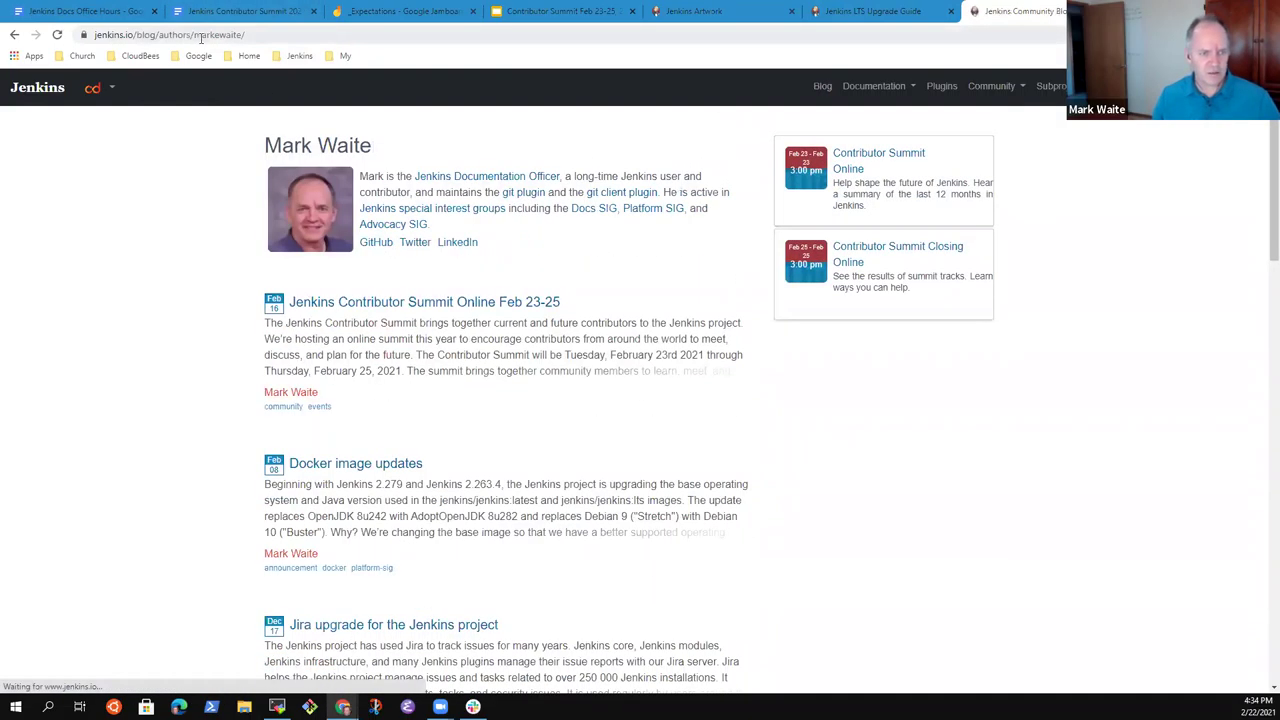
left_click(295, 40)
left_click(295, 40)
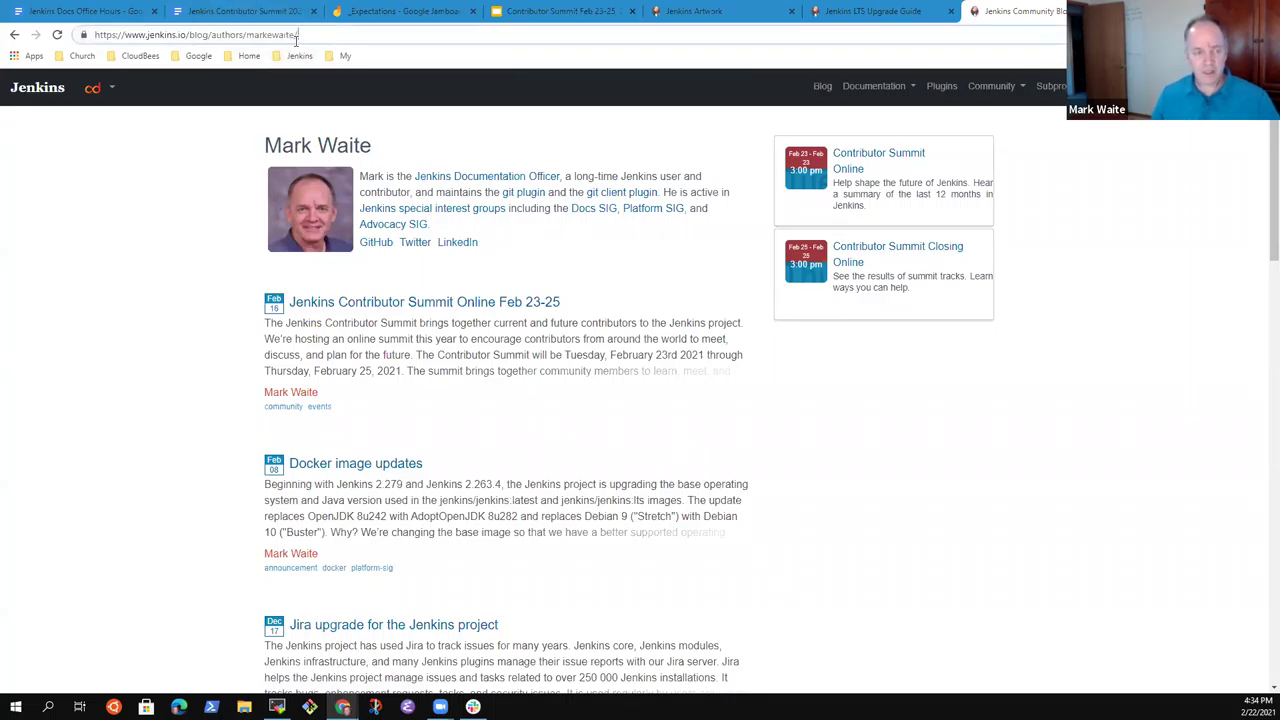
double_click(296, 41)
type("jglick")
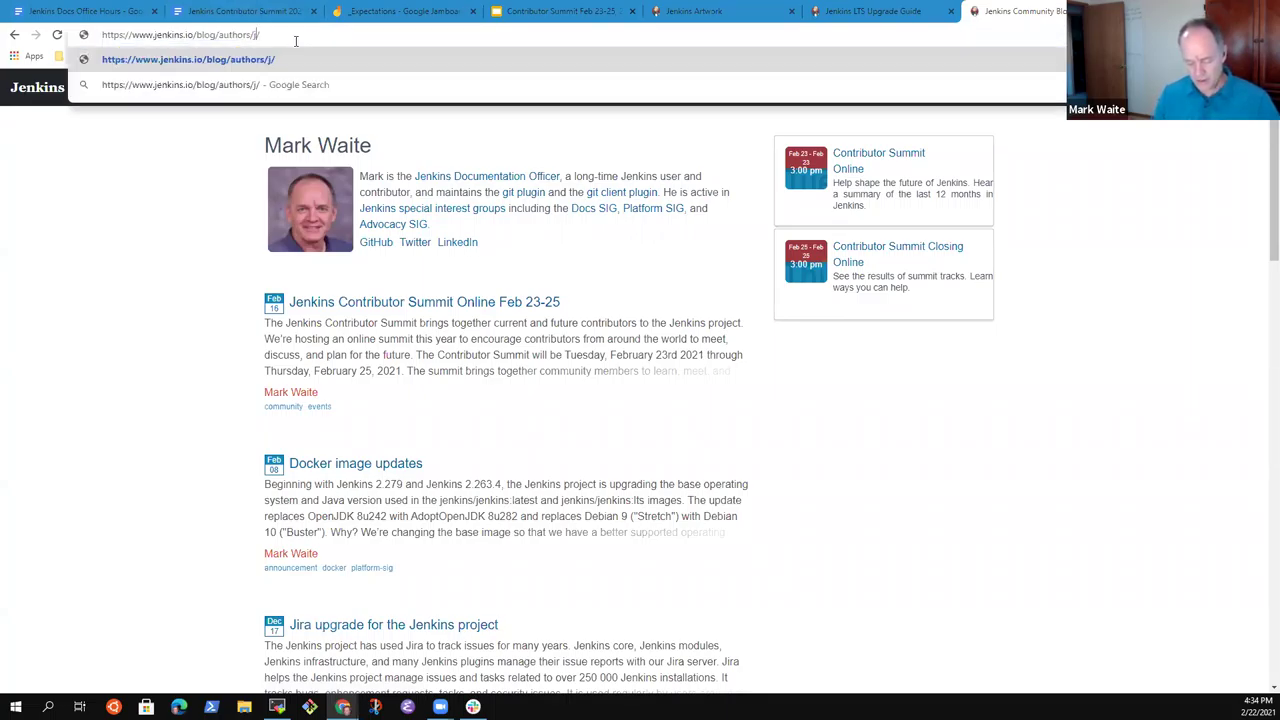
key("Return")
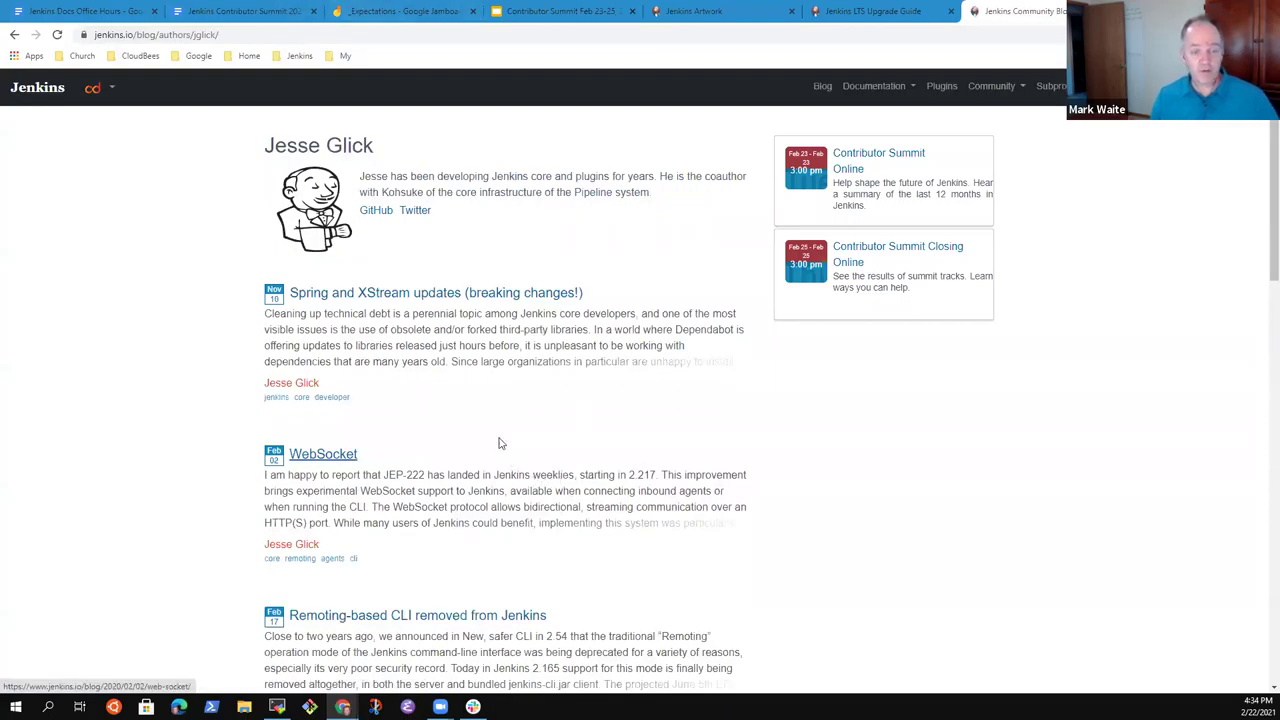
left_click(404, 300)
scroll(596, 436, "down", 3)
scroll(596, 430, "up", 3)
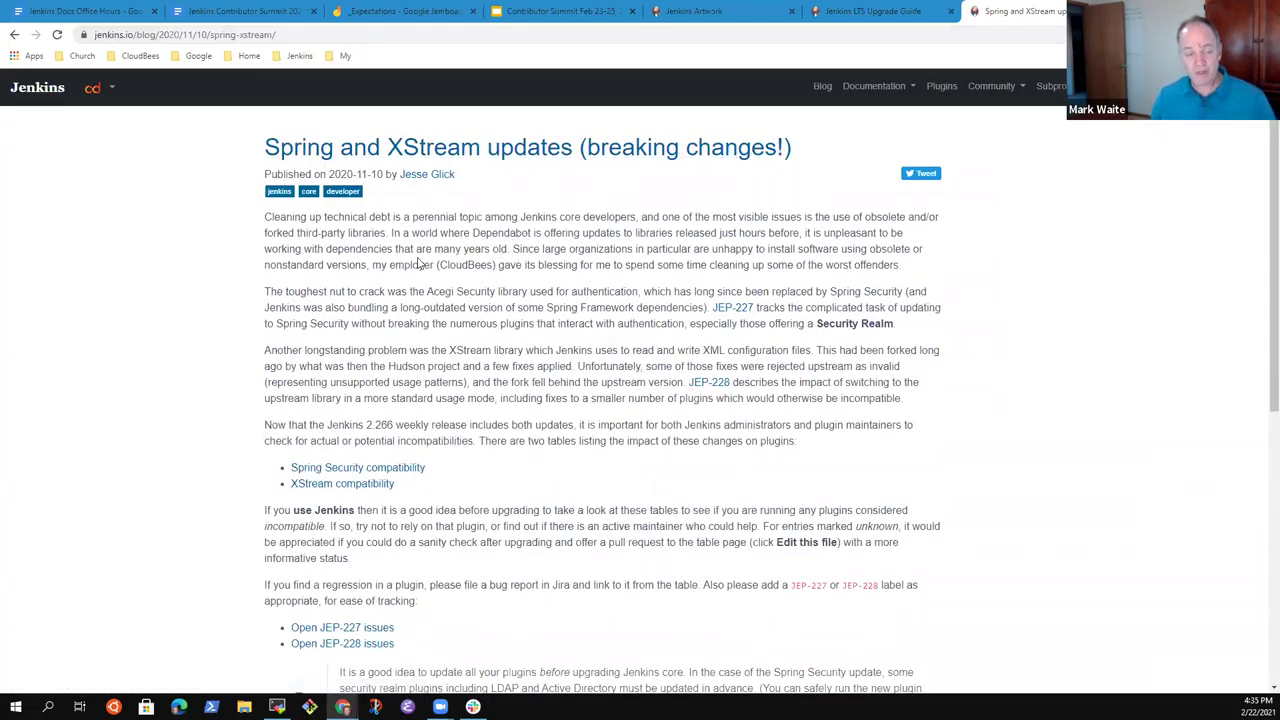
scroll(480, 260, "down", 5)
scroll(530, 290, "up", 4)
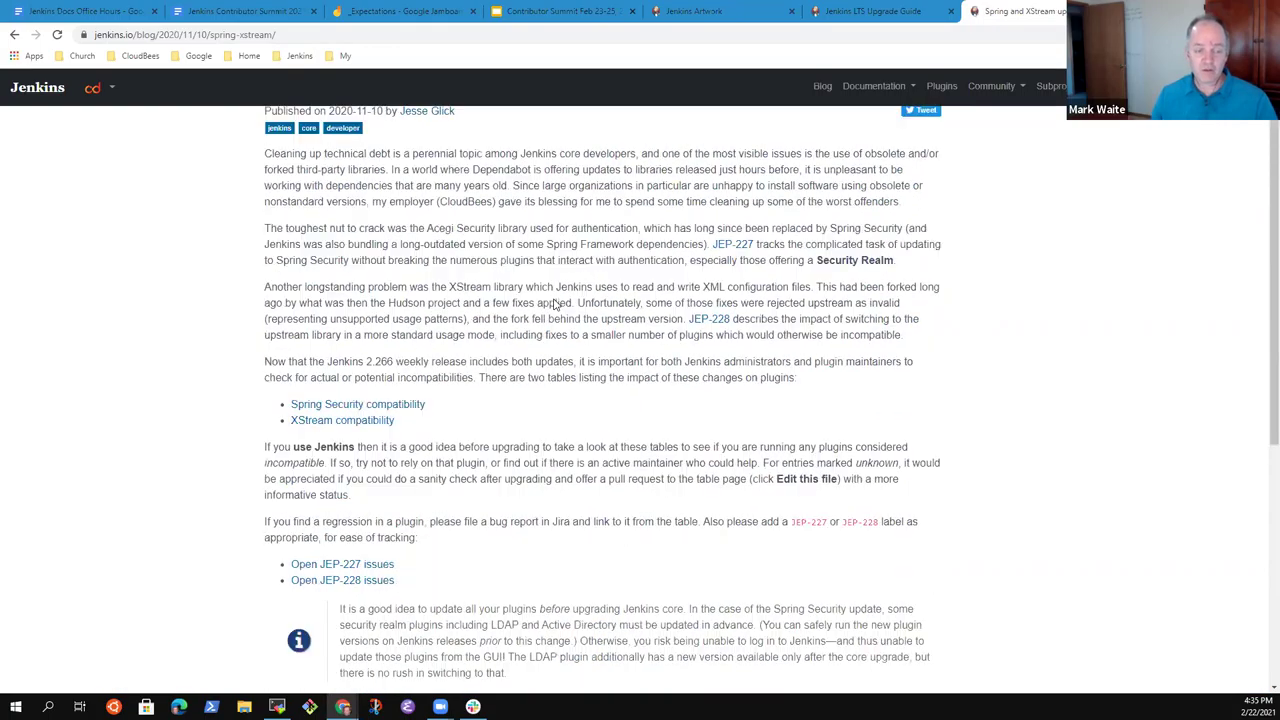
scroll(555, 304, "up", 1)
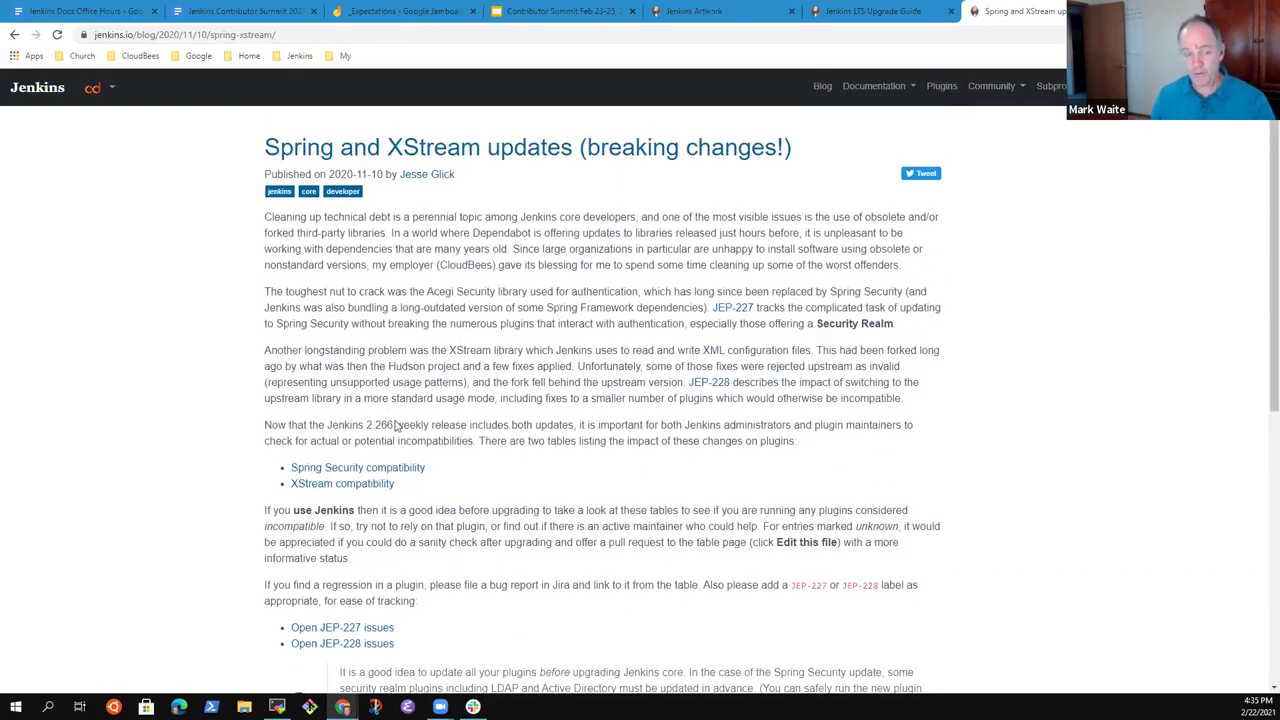
left_click(372, 468)
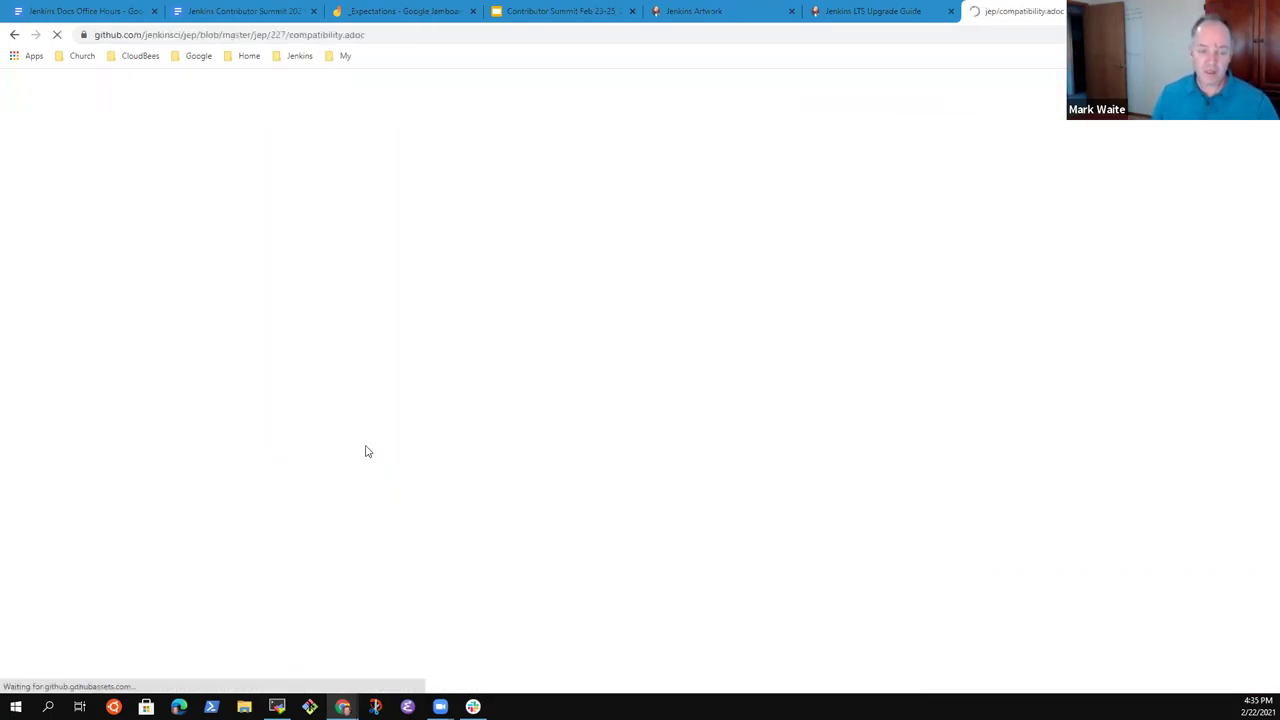
left_click(14, 34)
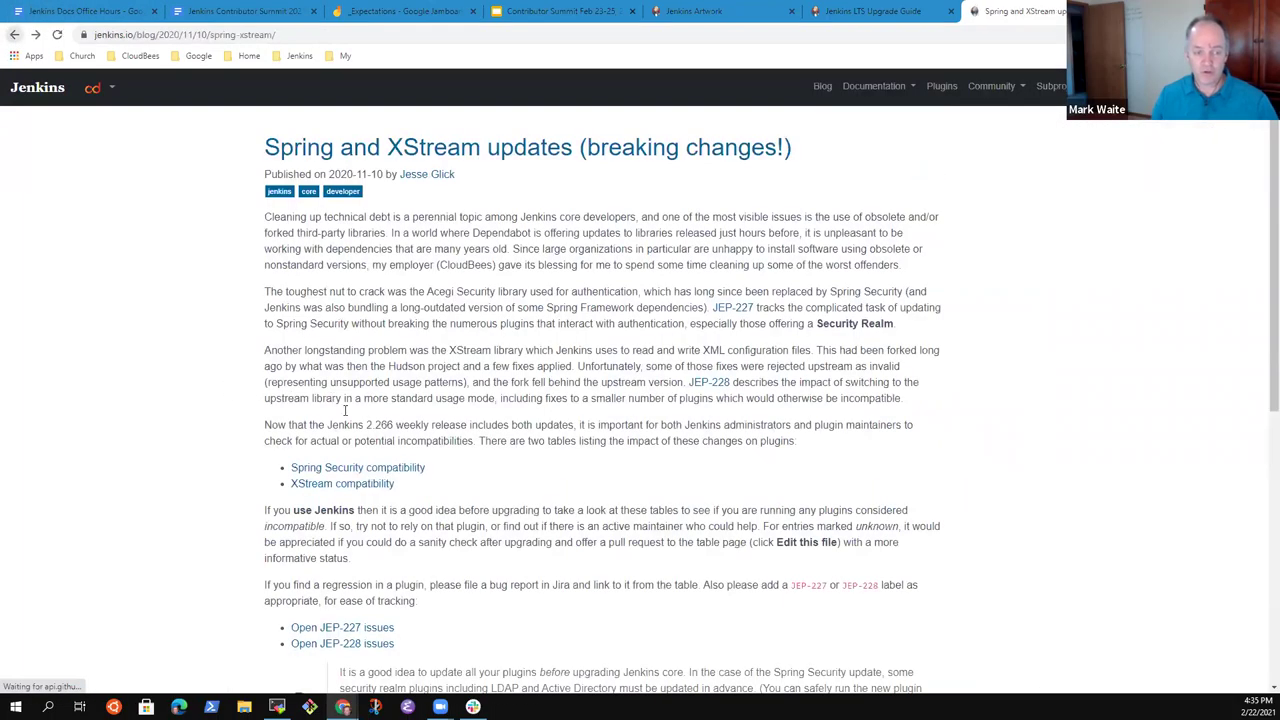
left_click(358, 485)
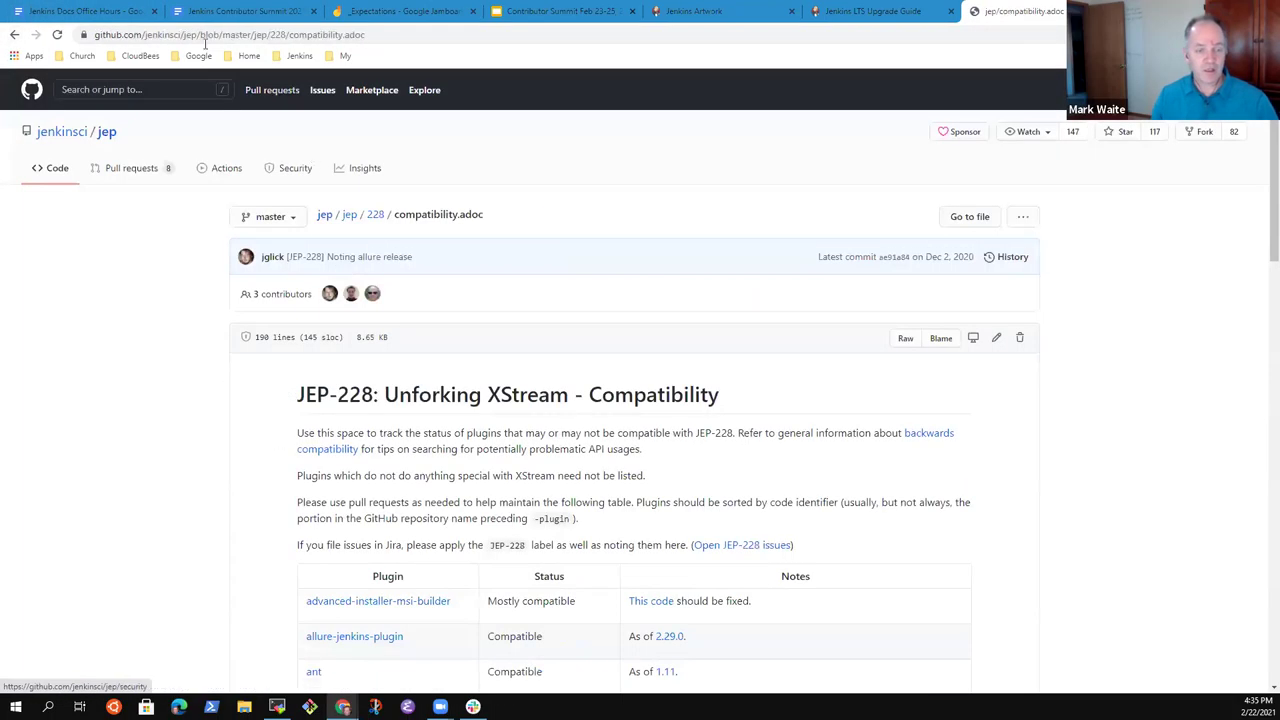
left_click(14, 34)
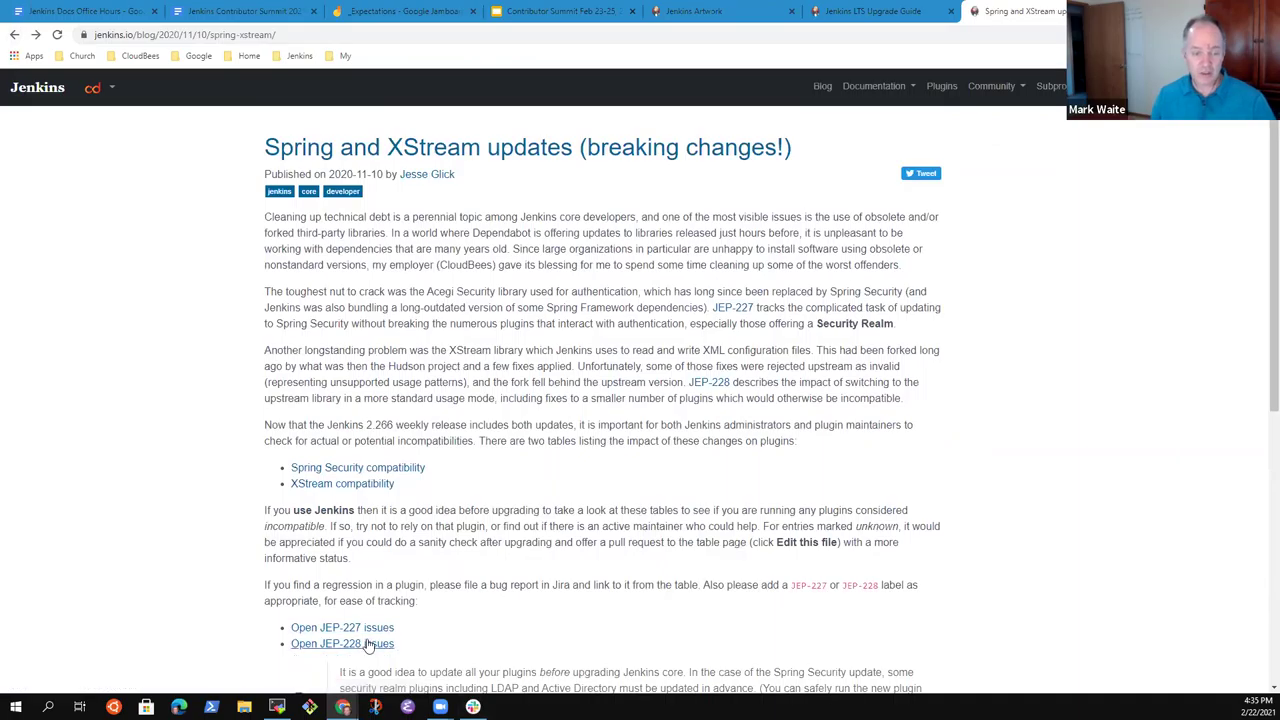
left_click(367, 628)
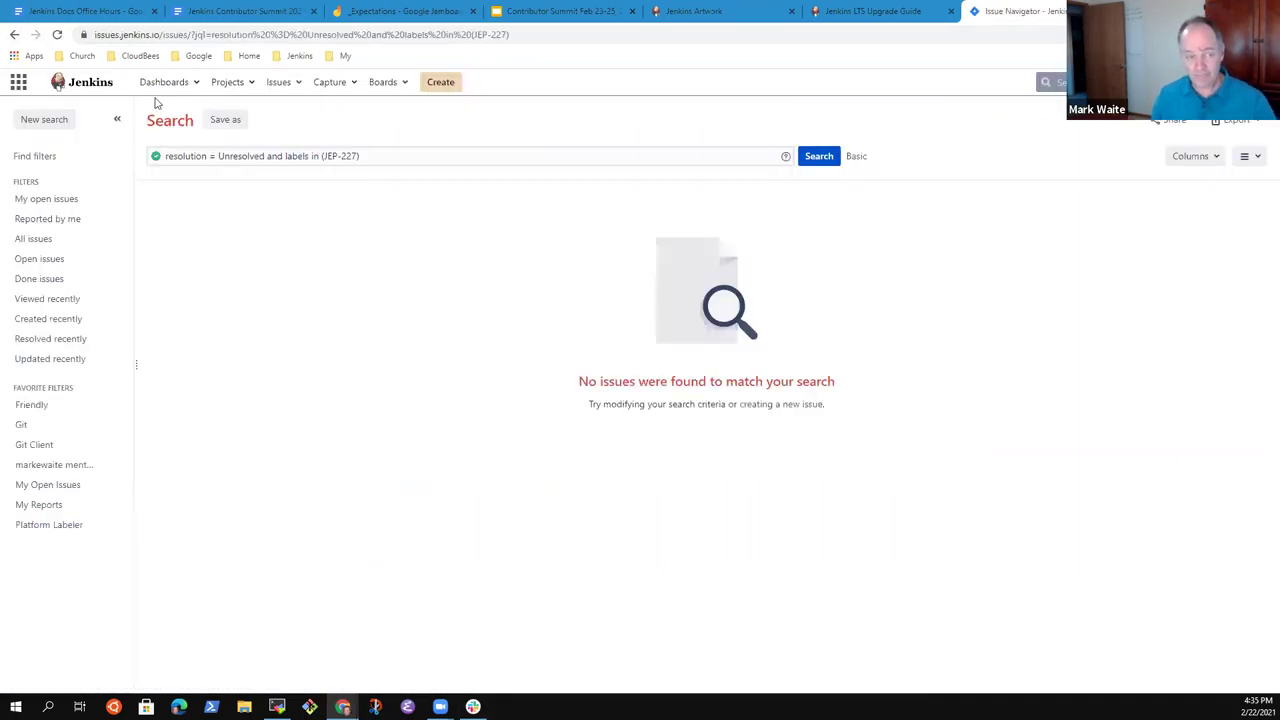
left_click(14, 34)
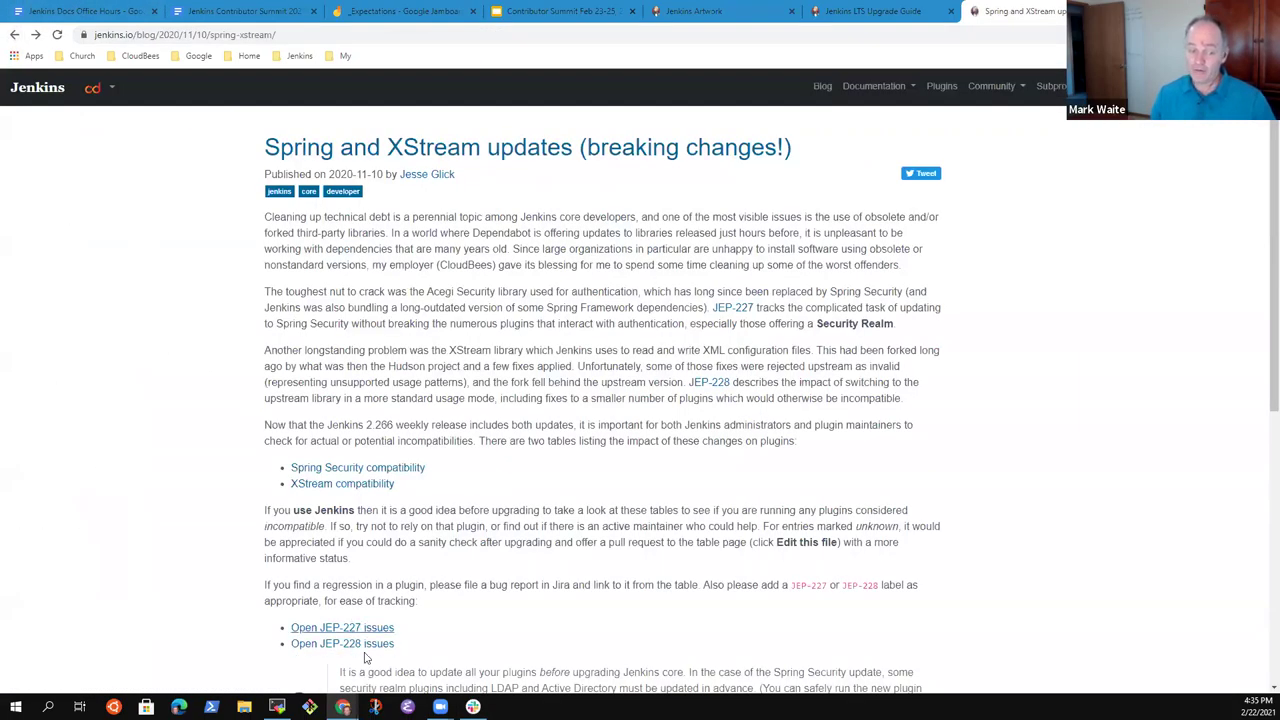
left_click(368, 645)
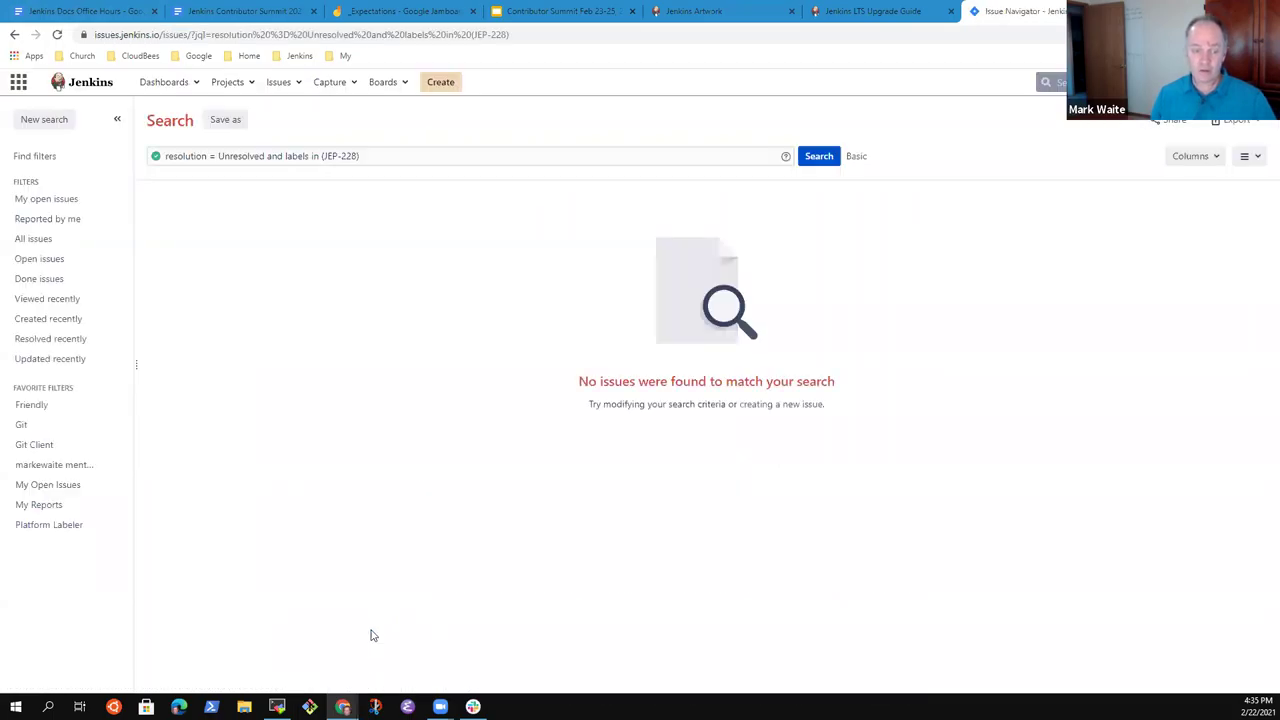
left_click(14, 34)
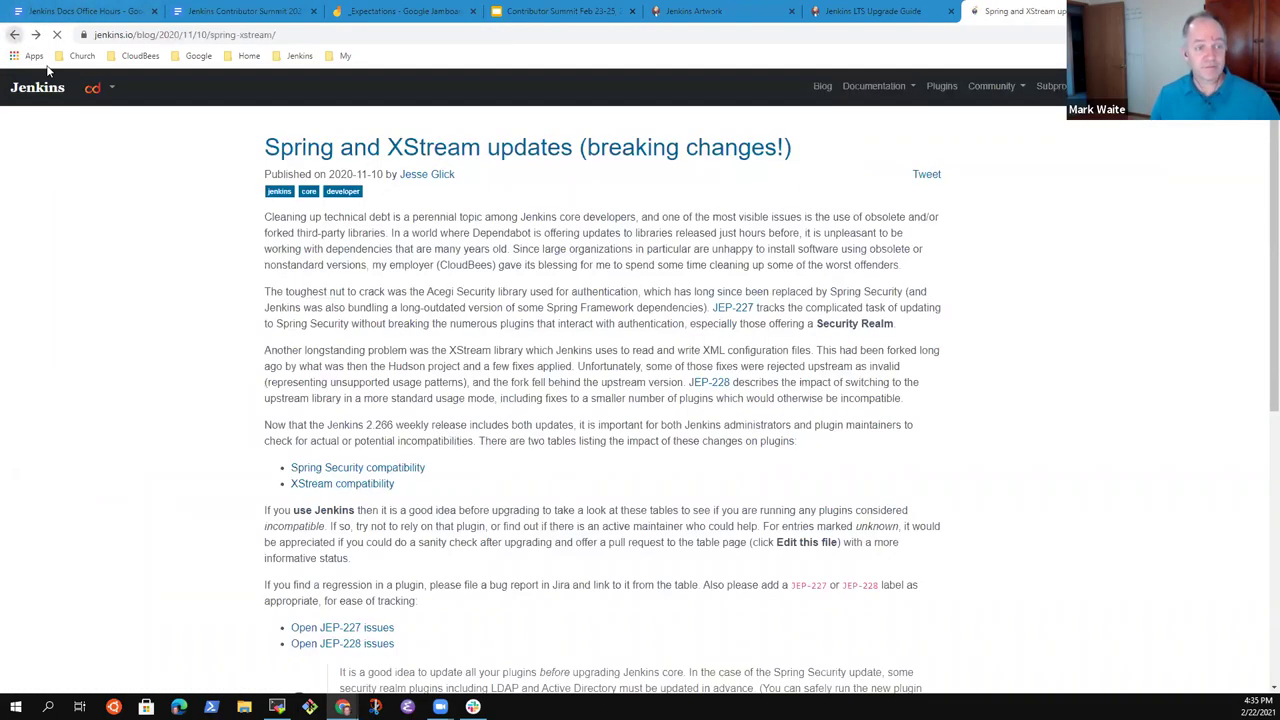
scroll(537, 543, "down", 3)
scroll(563, 580, "up", 2)
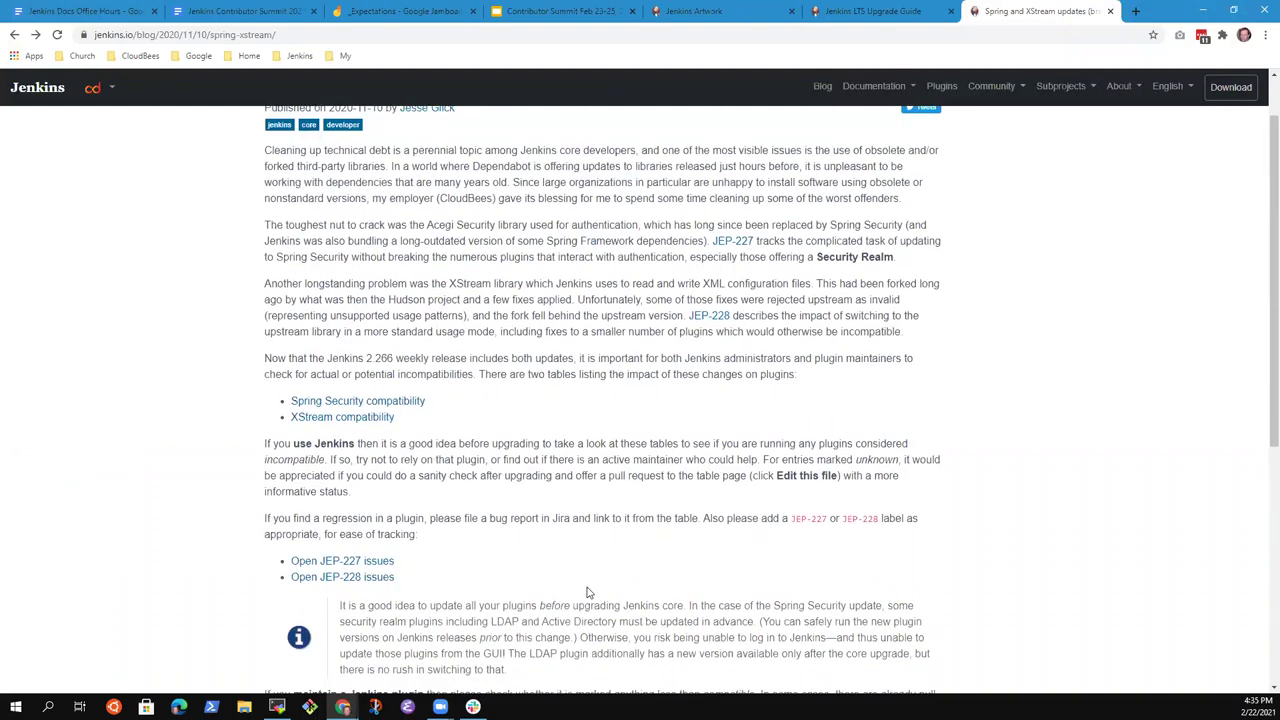
Open Documentation > Installing Jenkins > Windows and look through the MSI installer steps.
scroll(636, 556, "up", 1)
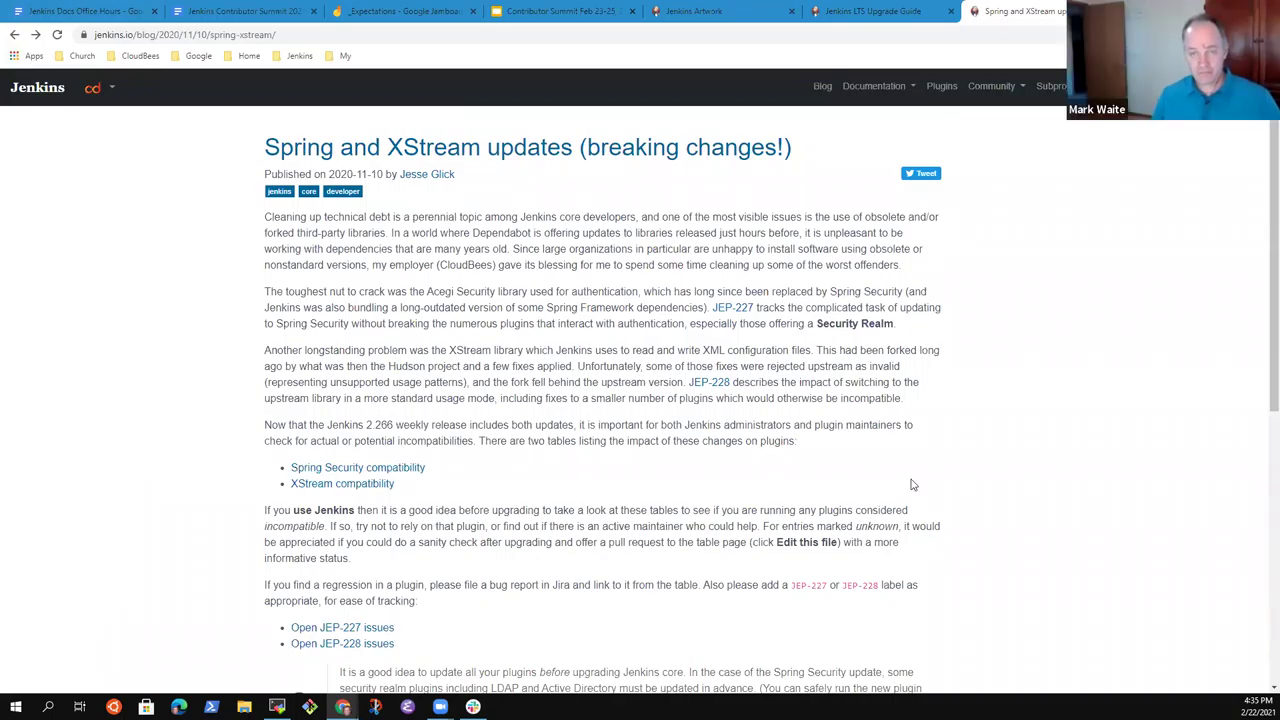
left_click(883, 92)
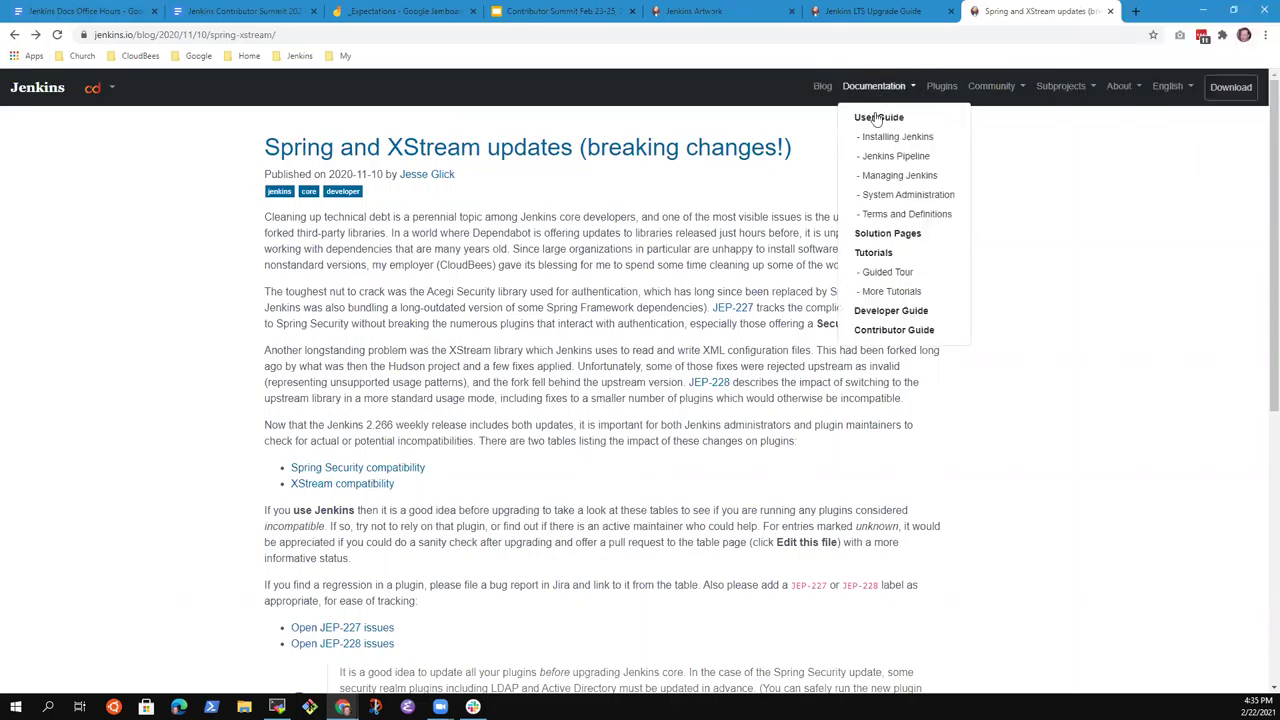
left_click(884, 140)
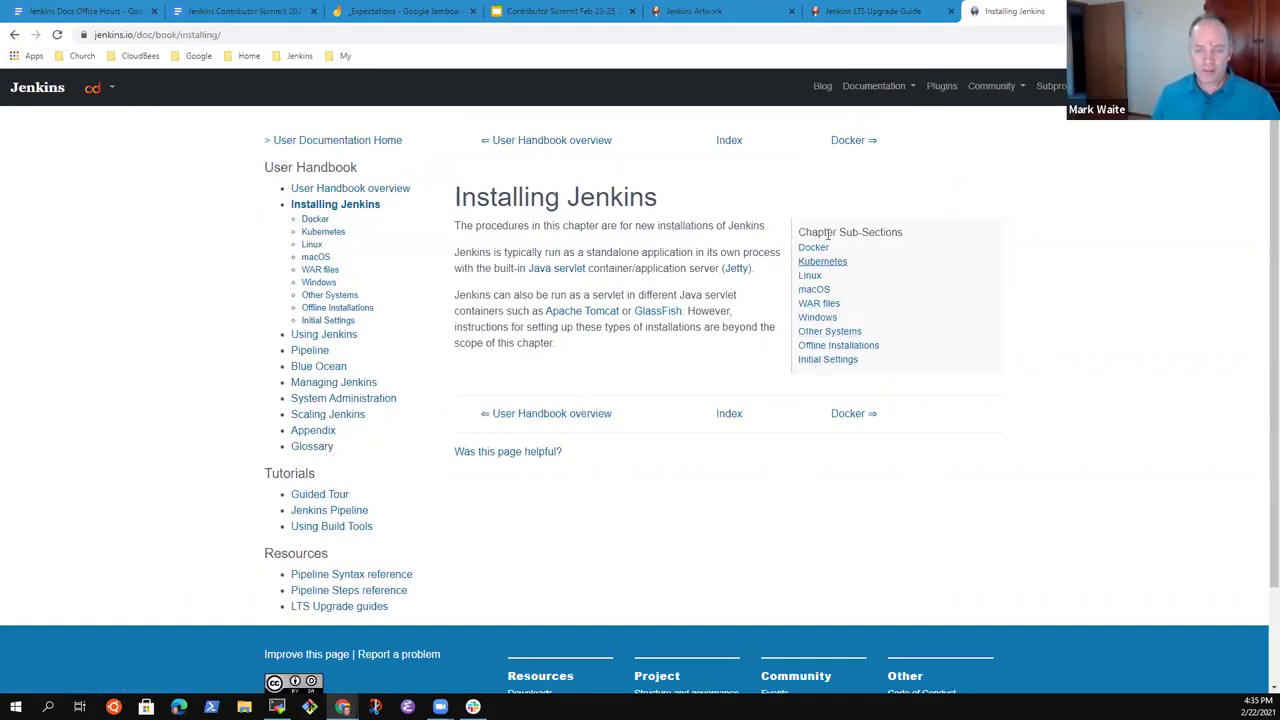
left_click(827, 321)
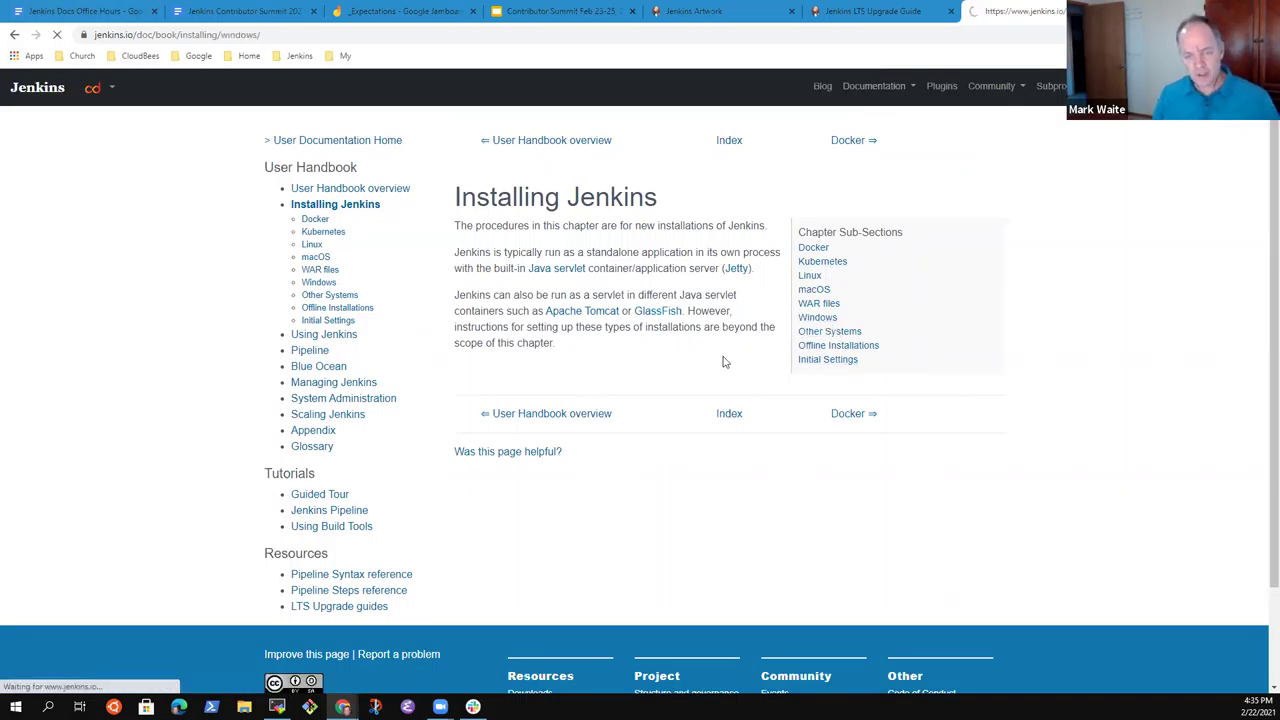
scroll(769, 480, "down", 5)
scroll(769, 488, "down", 1)
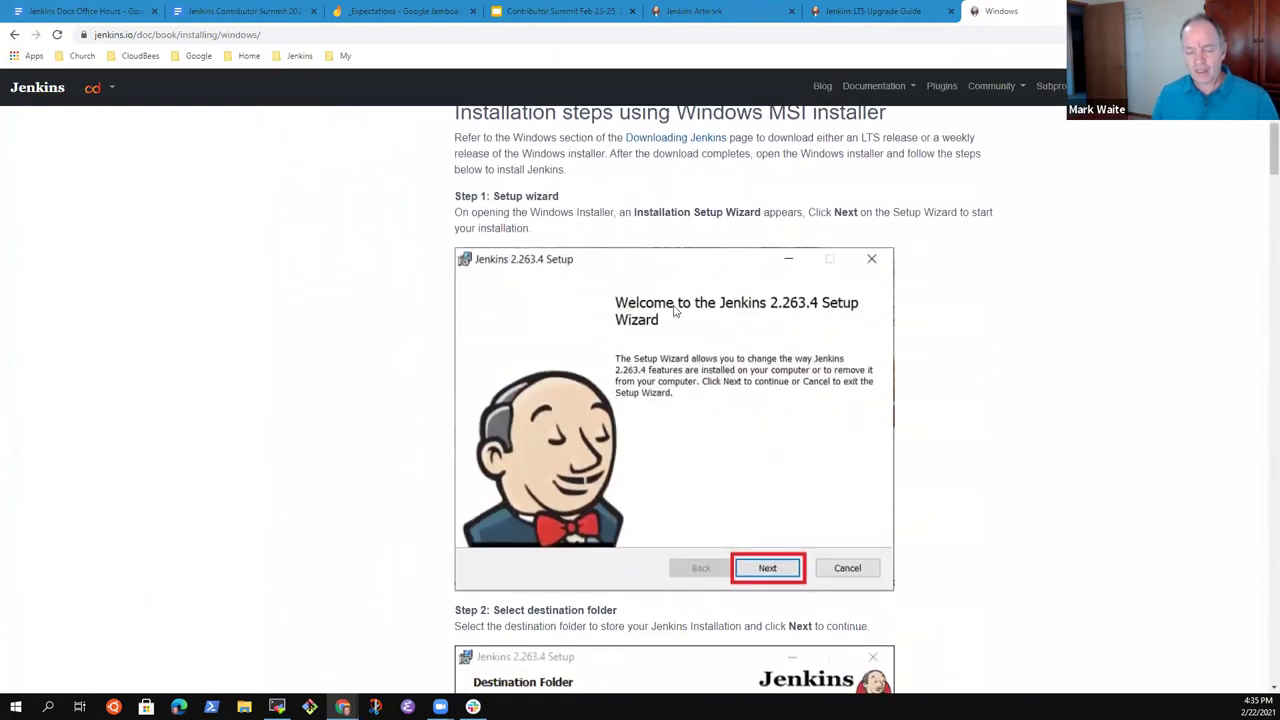
scroll(744, 411, "down", 12)
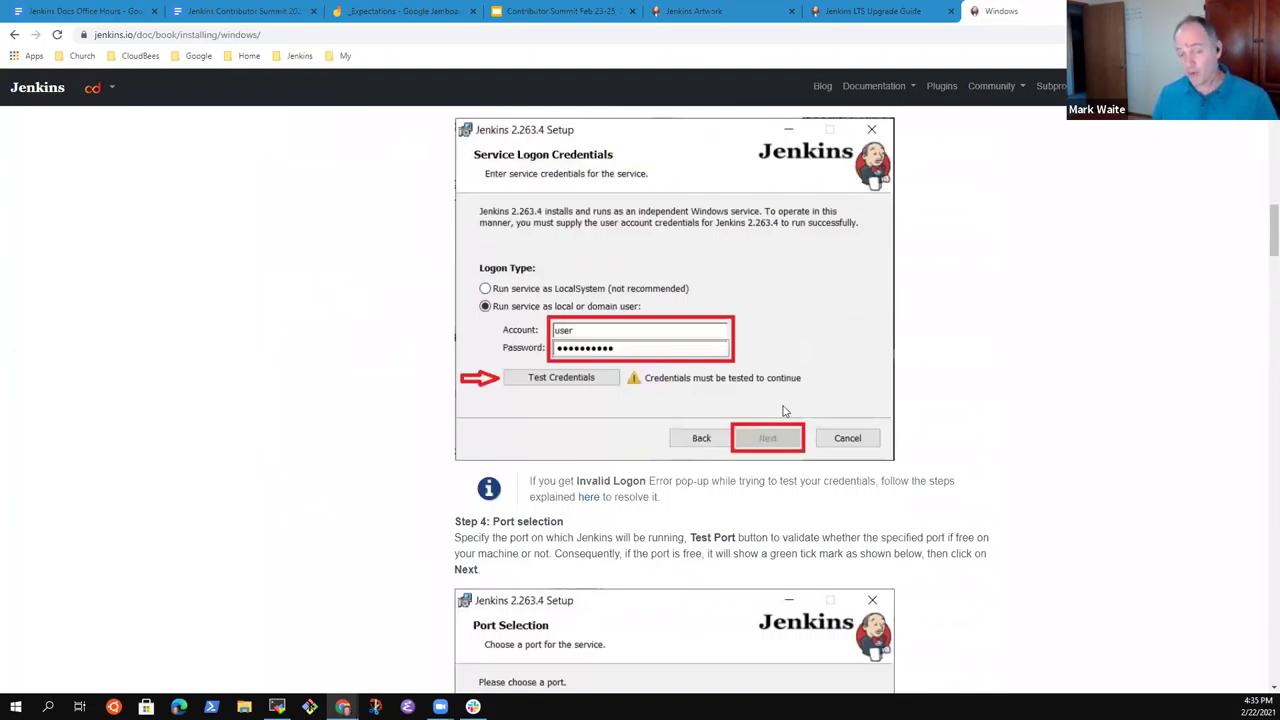
scroll(770, 420, "down", 5)
scroll(781, 374, "up", 7)
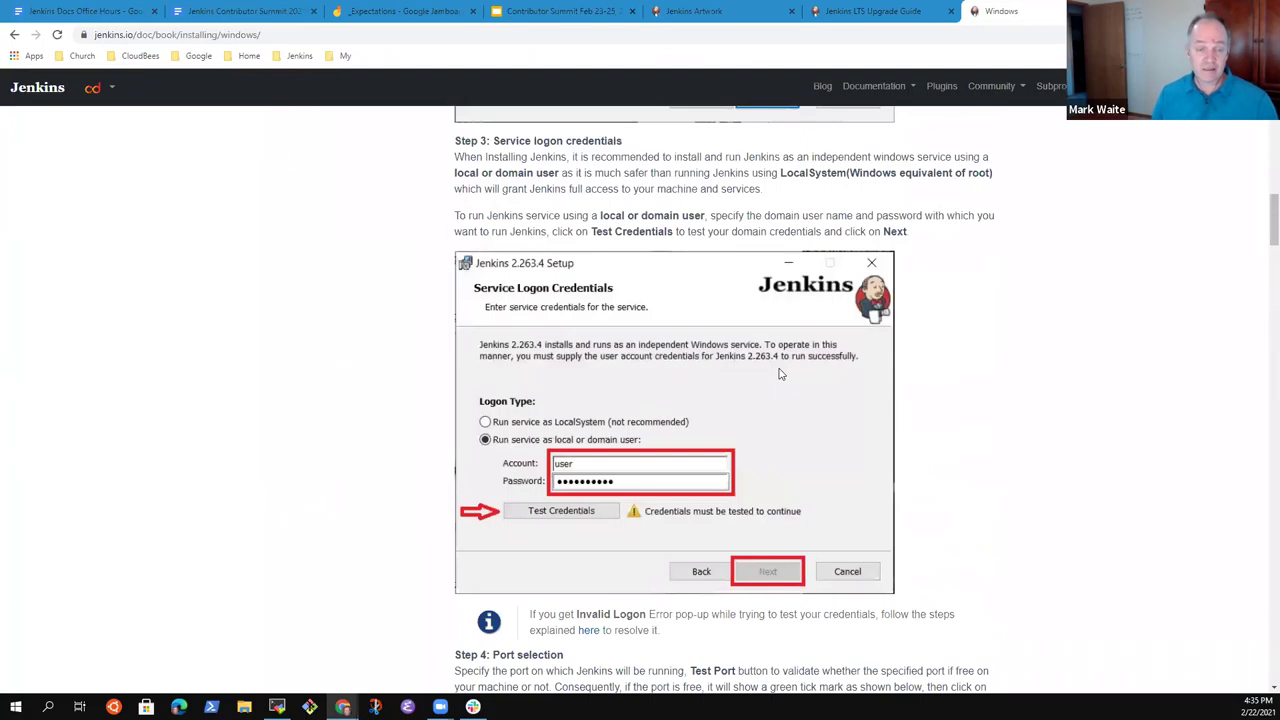
scroll(781, 374, "up", 20)
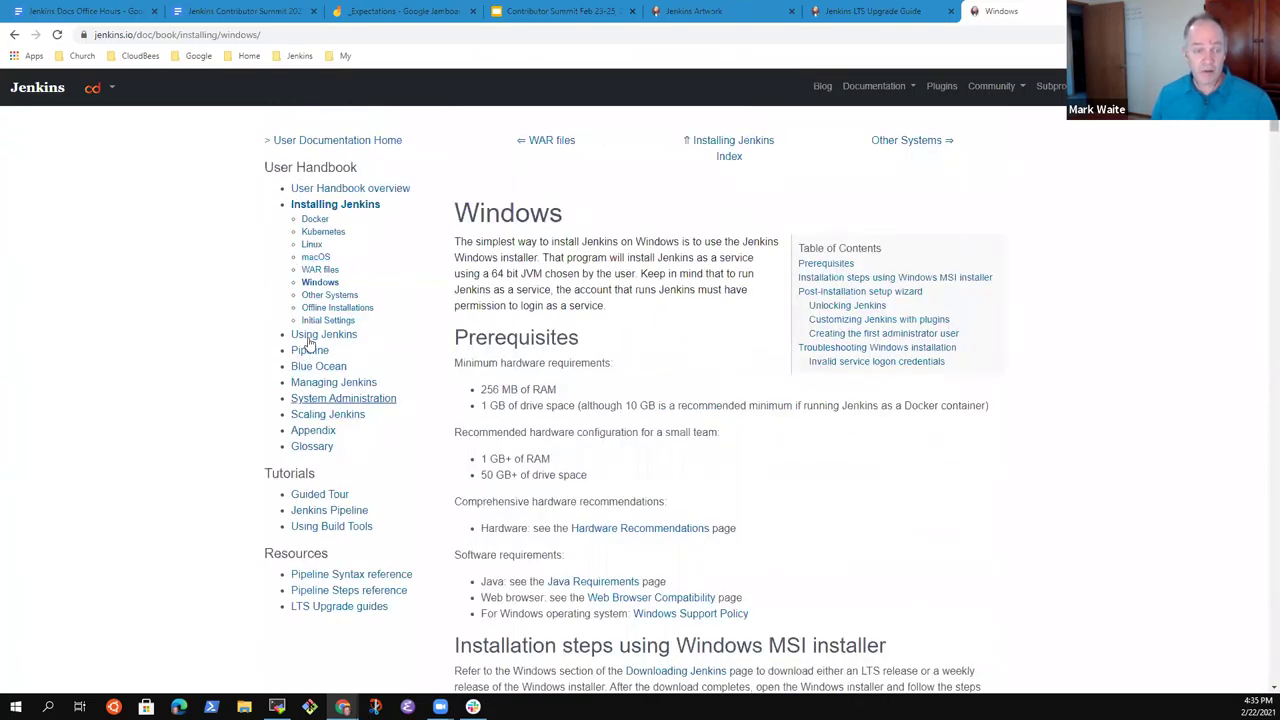
Browse the handbook's Pipeline, System Administration and Securing Jenkins pages.
left_click(310, 350)
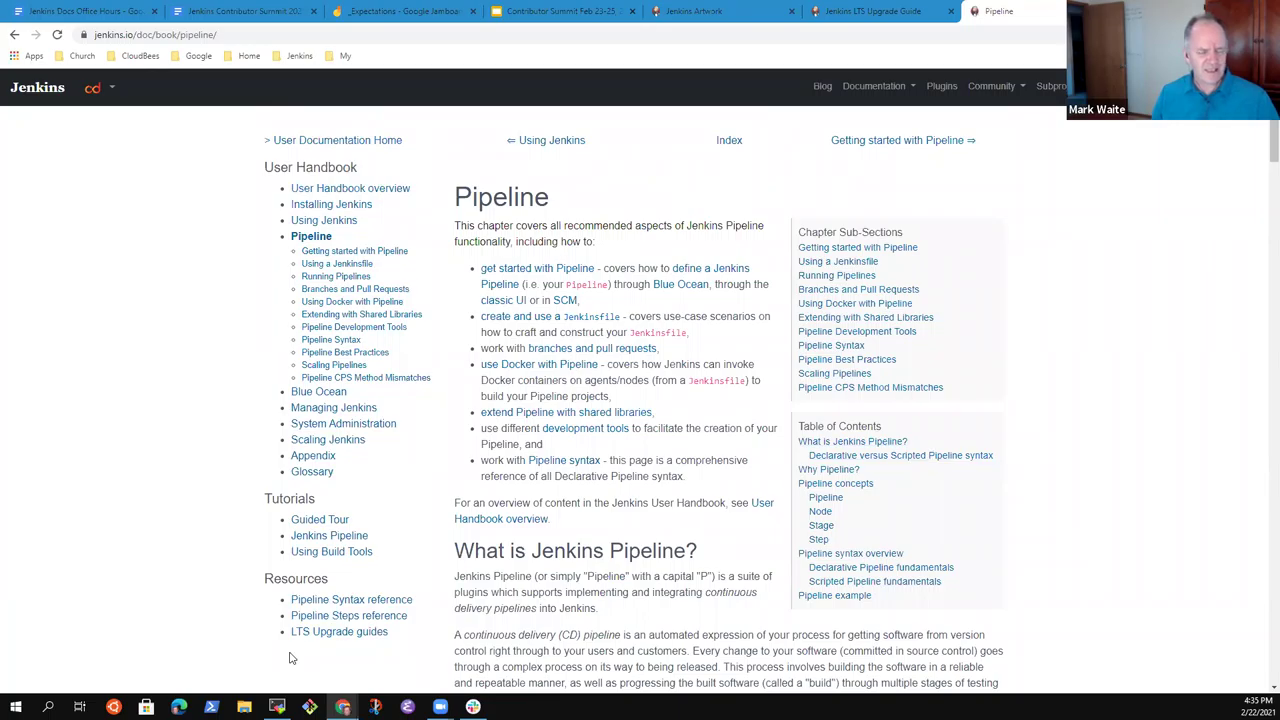
scroll(705, 378, "down", 8)
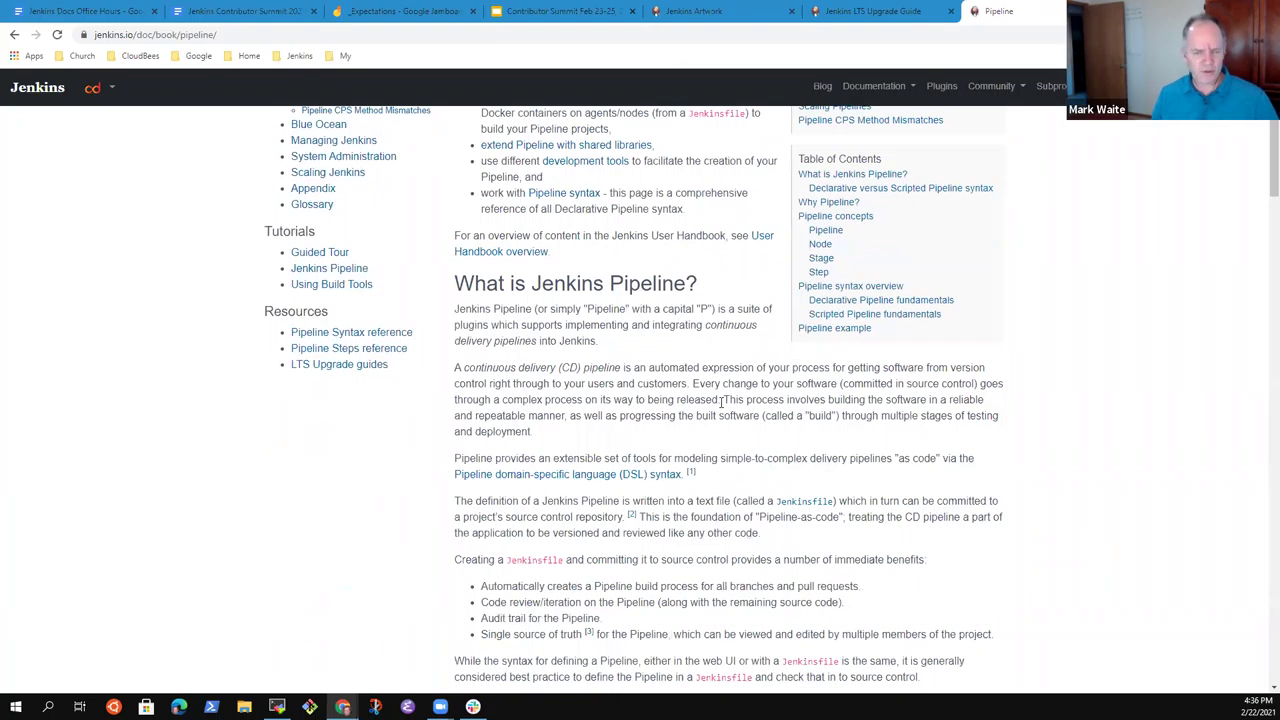
scroll(621, 414, "down", 20)
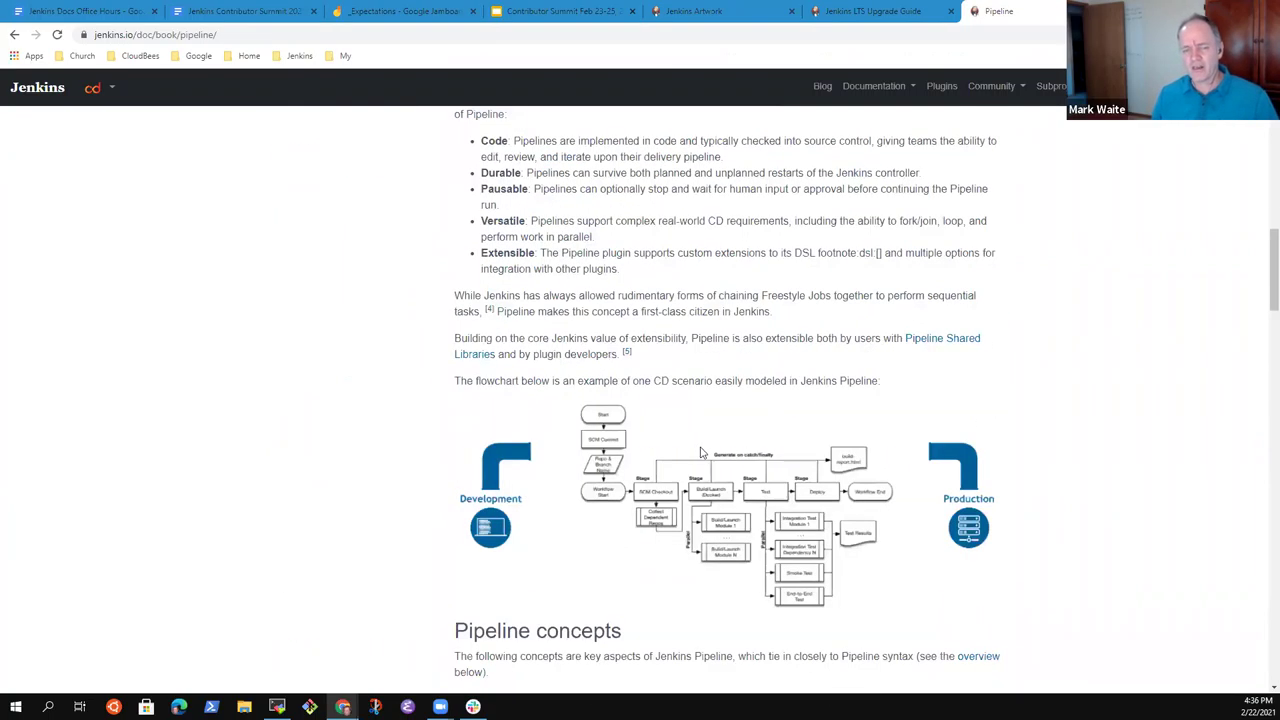
scroll(698, 419, "up", 20)
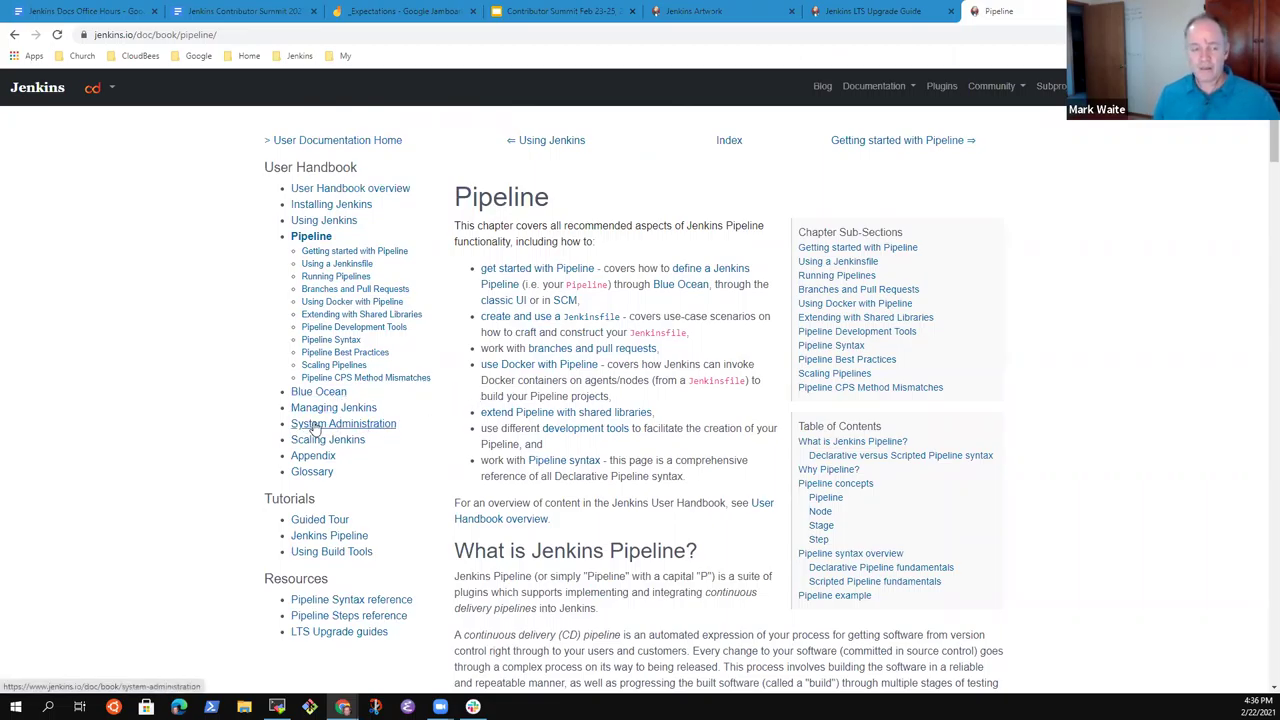
left_click(338, 427)
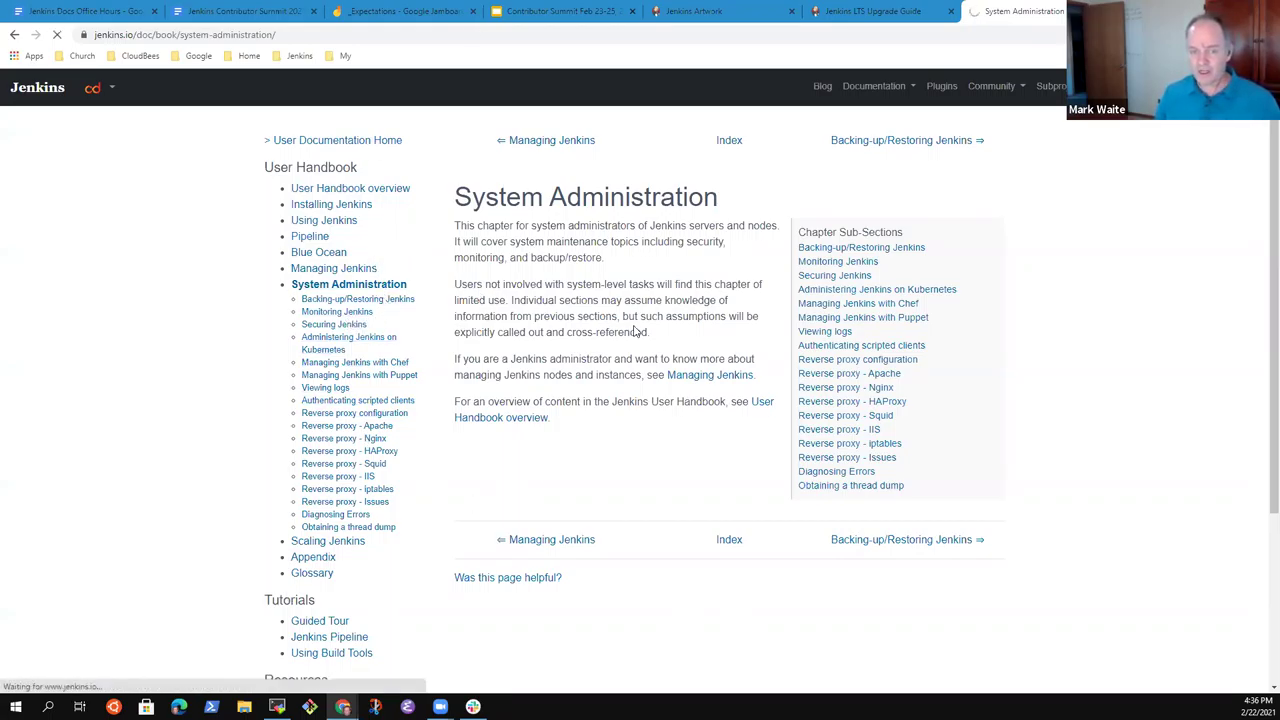
scroll(629, 343, "down", 10)
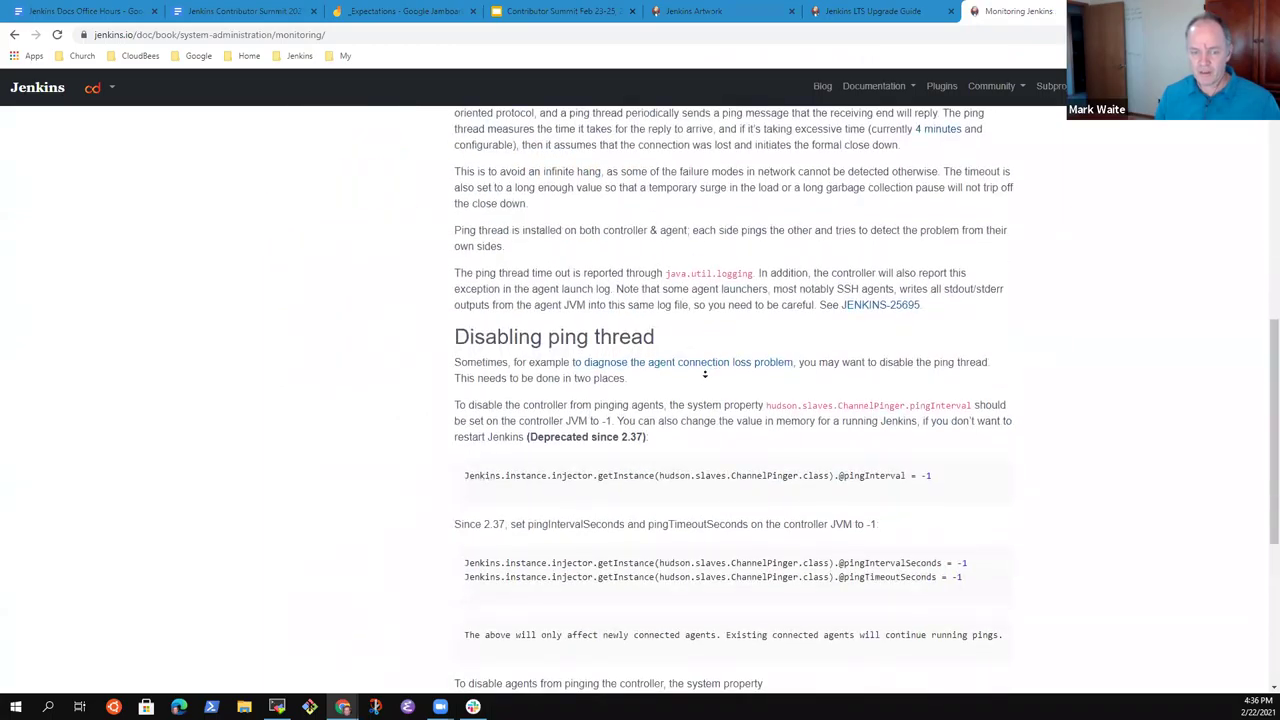
scroll(963, 390, "down", 5)
scroll(300, 209, "up", 15)
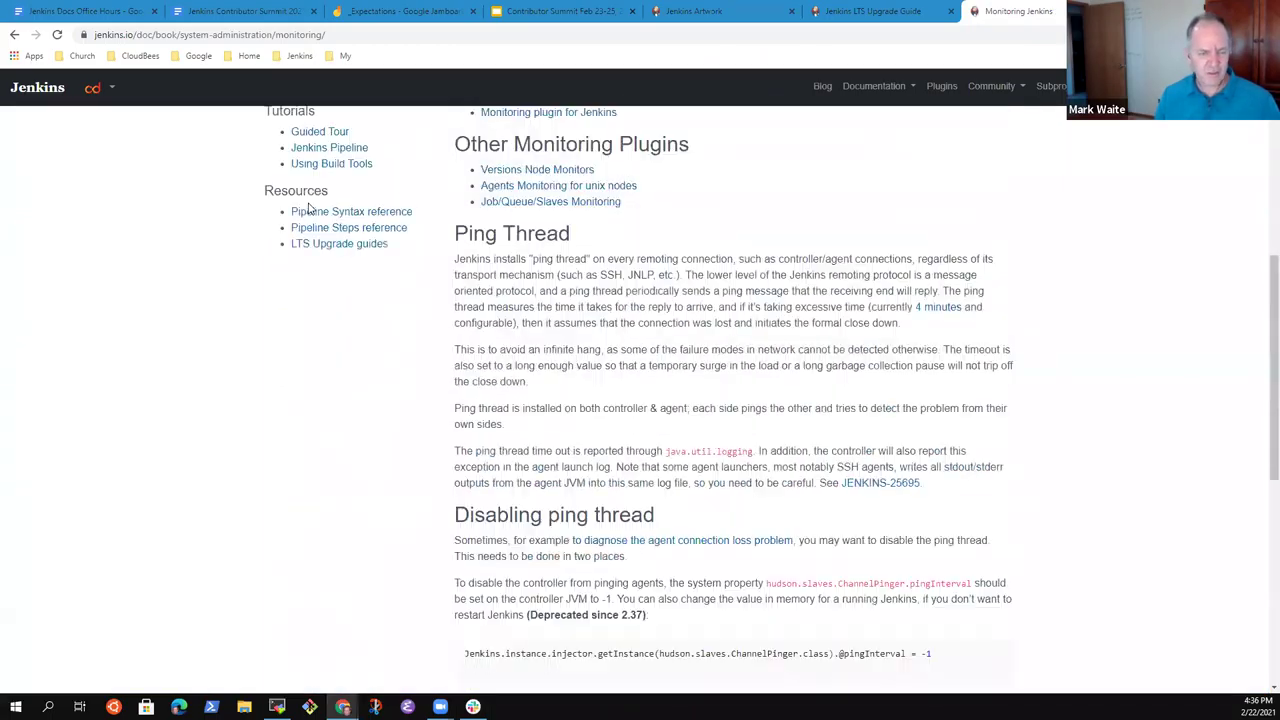
left_click(342, 325)
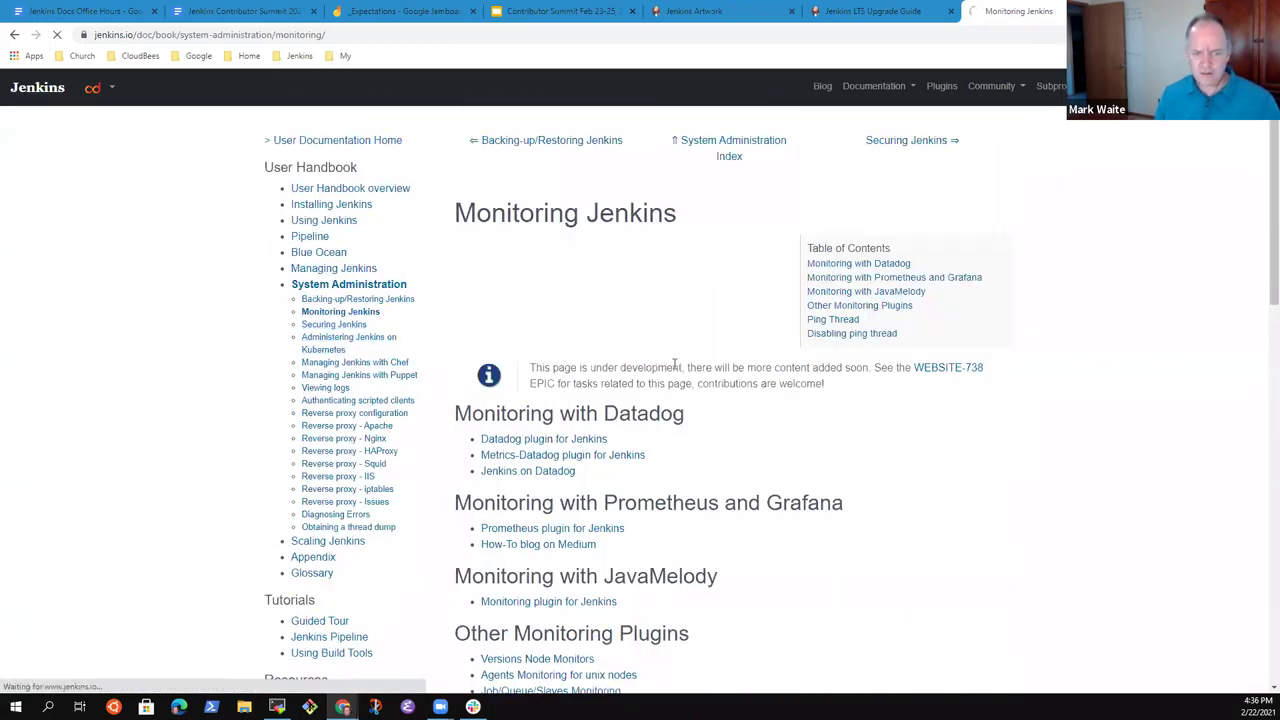
scroll(655, 368, "down", 5)
scroll(660, 370, "down", 5)
scroll(660, 370, "up", 10)
Move through the Kubernetes and Diagnosing Errors pages to 'Obtaining a thread dump'.
left_click(328, 350)
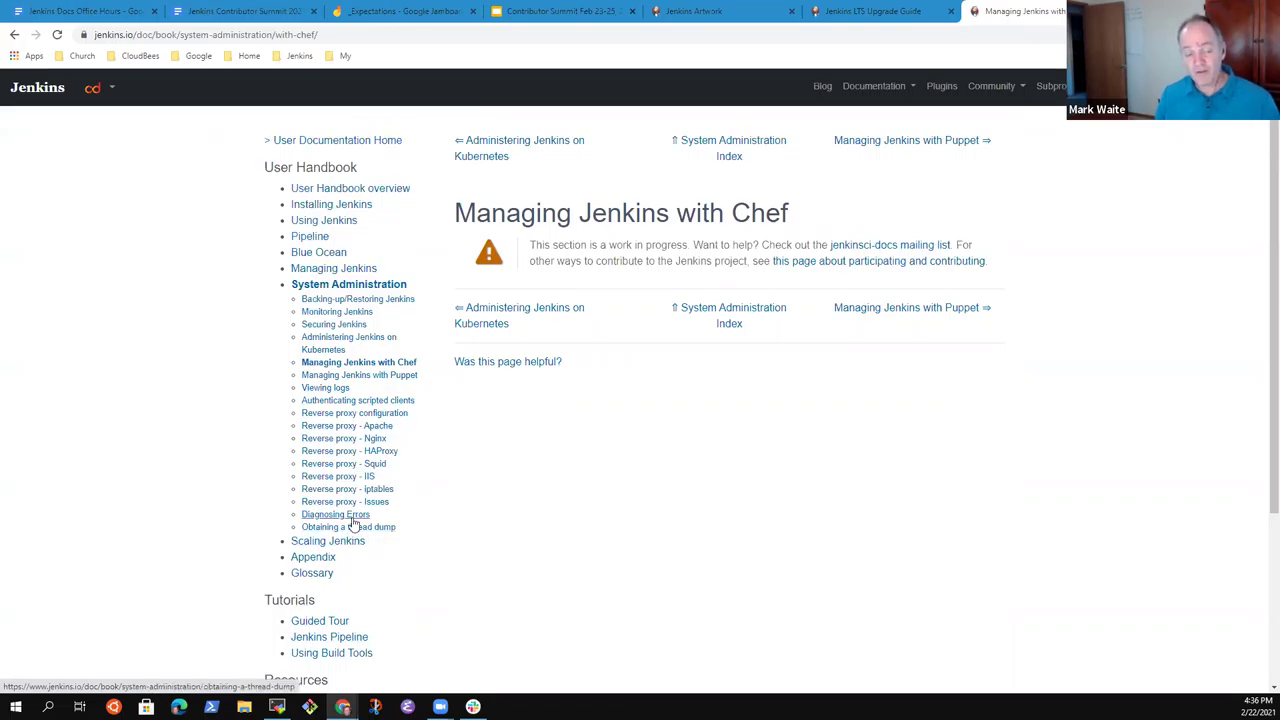
left_click(345, 515)
scroll(529, 457, "down", 10)
scroll(566, 539, "up", 7)
scroll(368, 340, "up", 3)
left_click(362, 495)
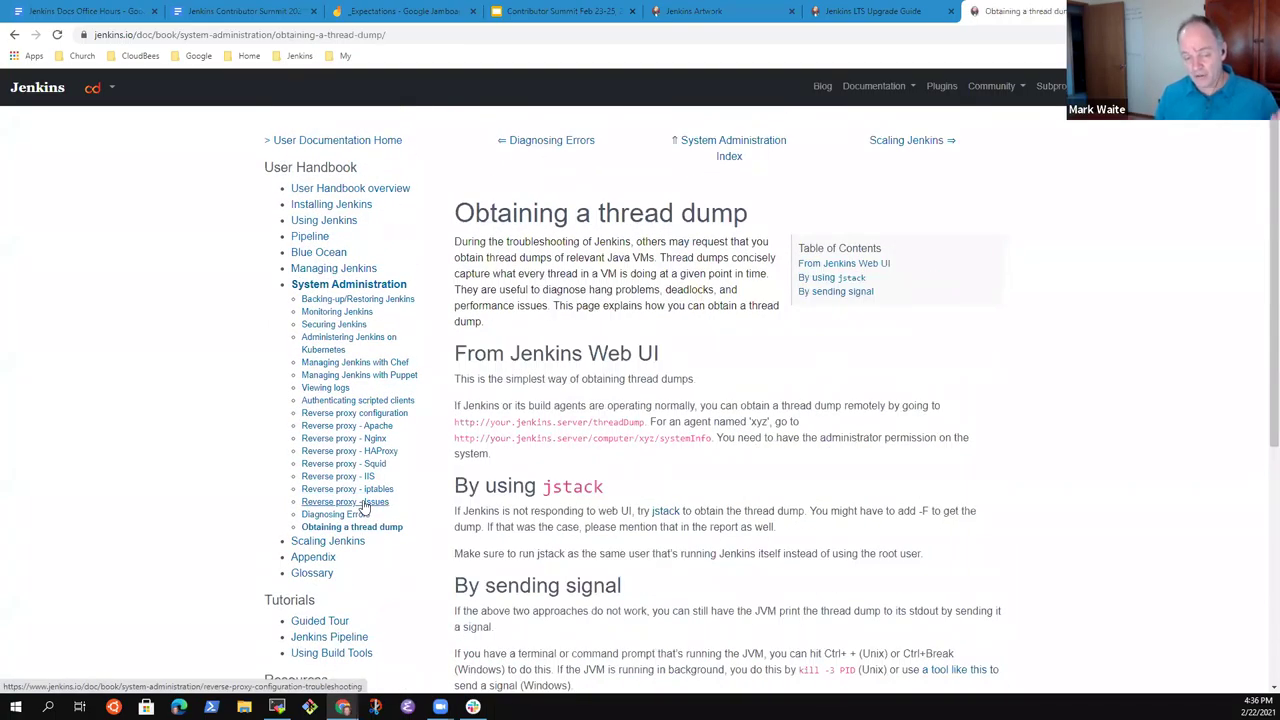
scroll(690, 500, "down", 3)
scroll(600, 437, "up", 3)
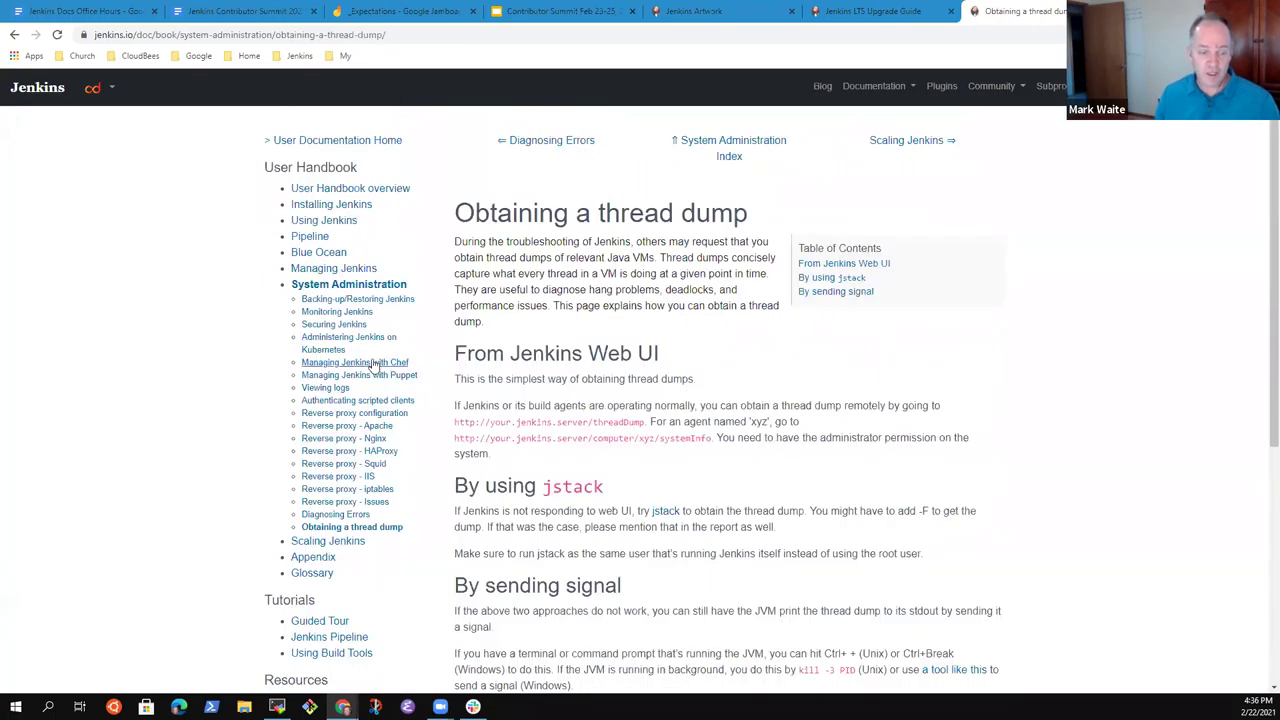
Open Managing Jenkins > Managing Plugins in the handbook and view its web UI section.
left_click(333, 270)
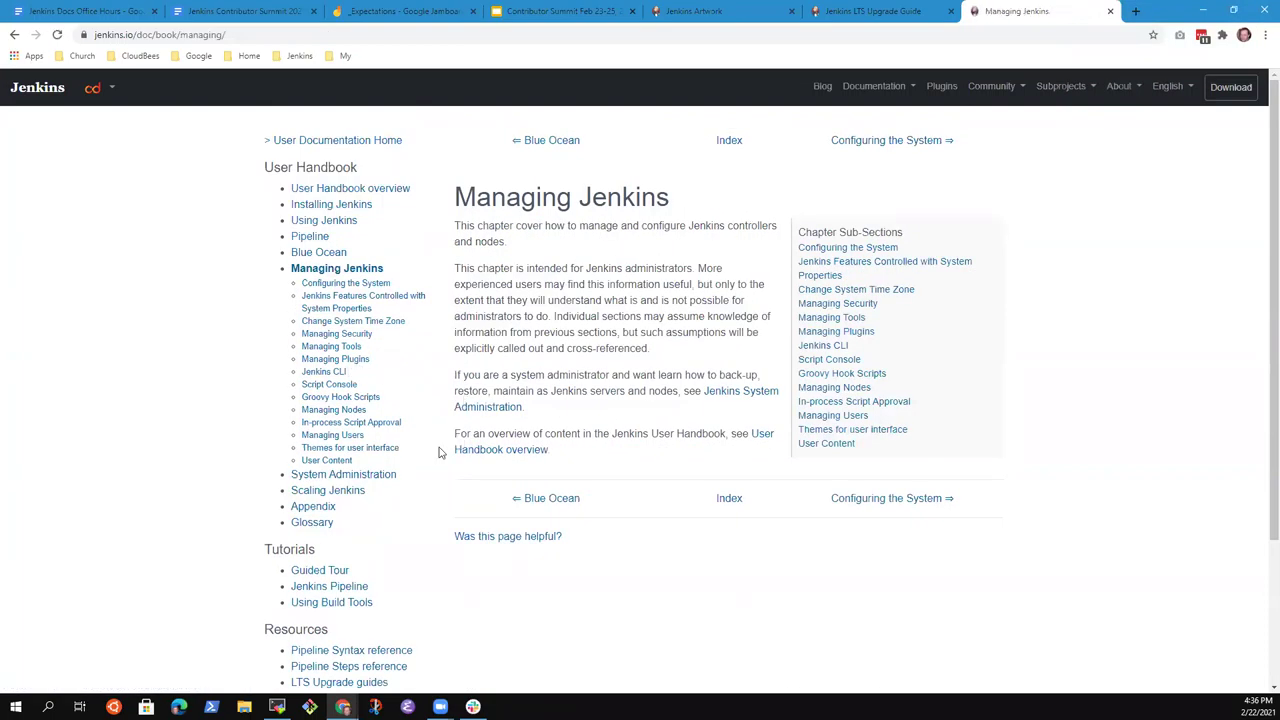
left_click(338, 360)
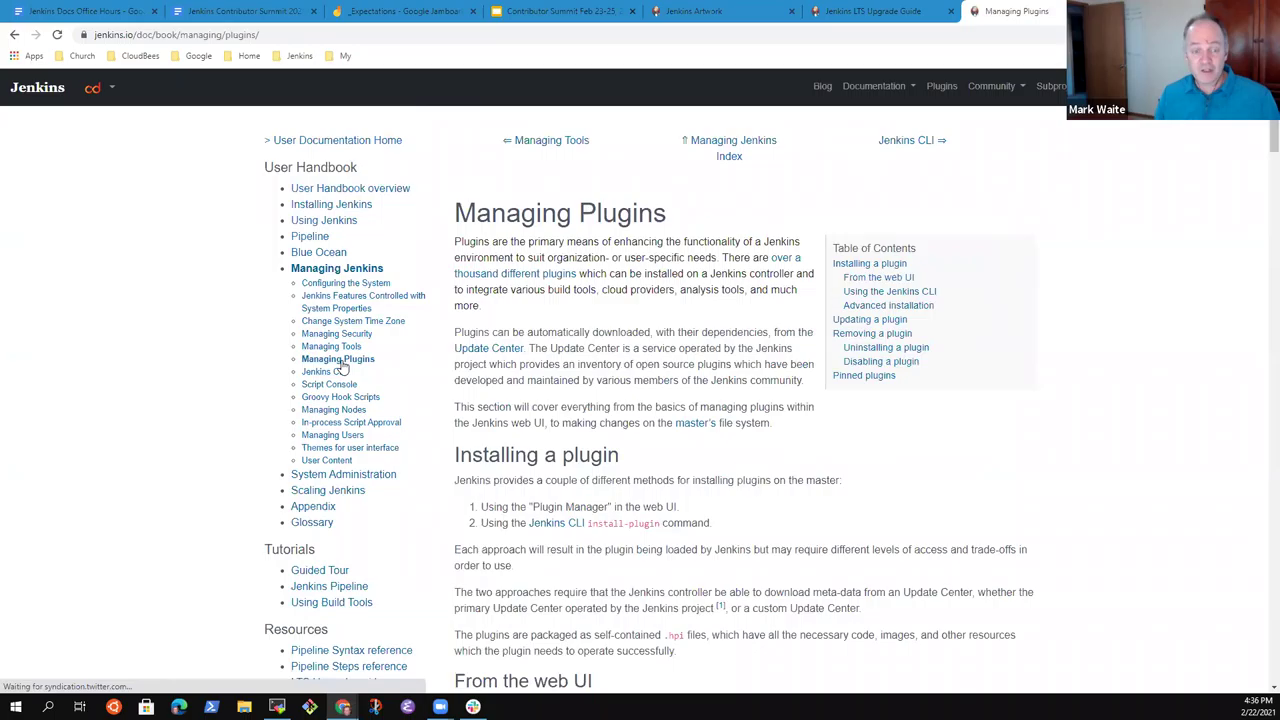
scroll(663, 405, "down", 8)
scroll(666, 414, "up", 3)
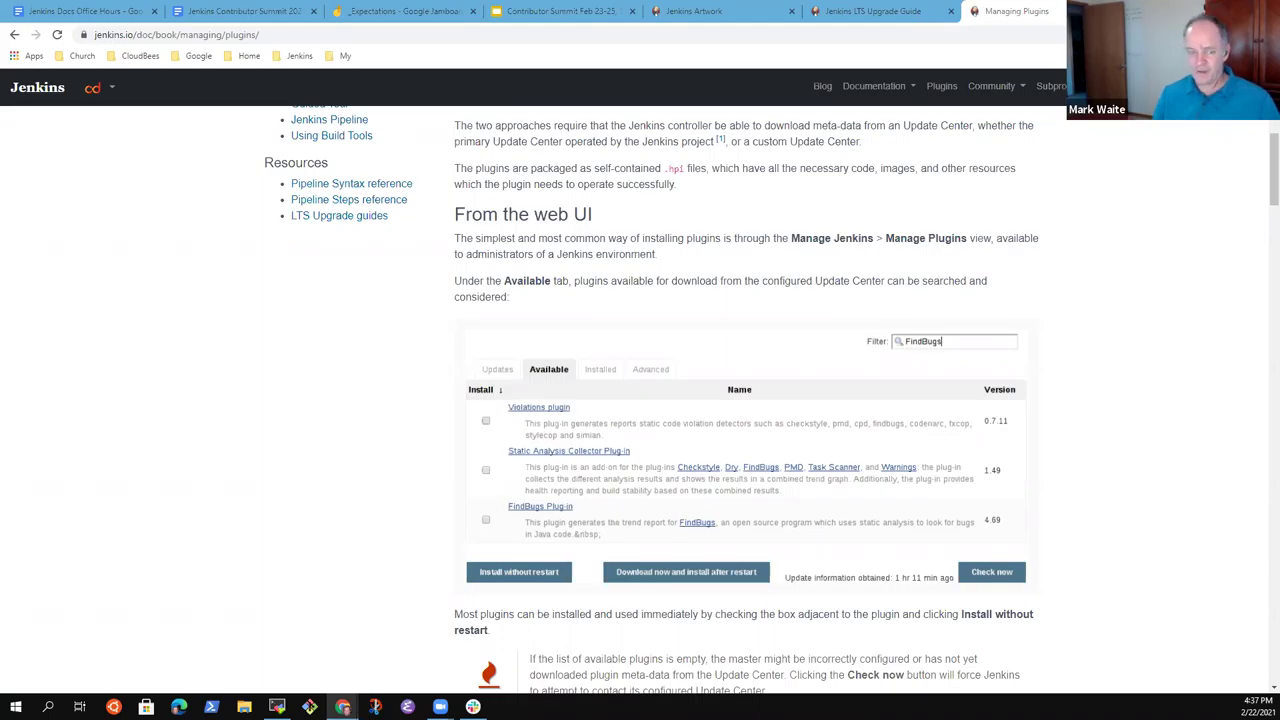
Restore the Jenkins Plugin Manager window and snap it left, beside the docs page.
key("alt+Tab")
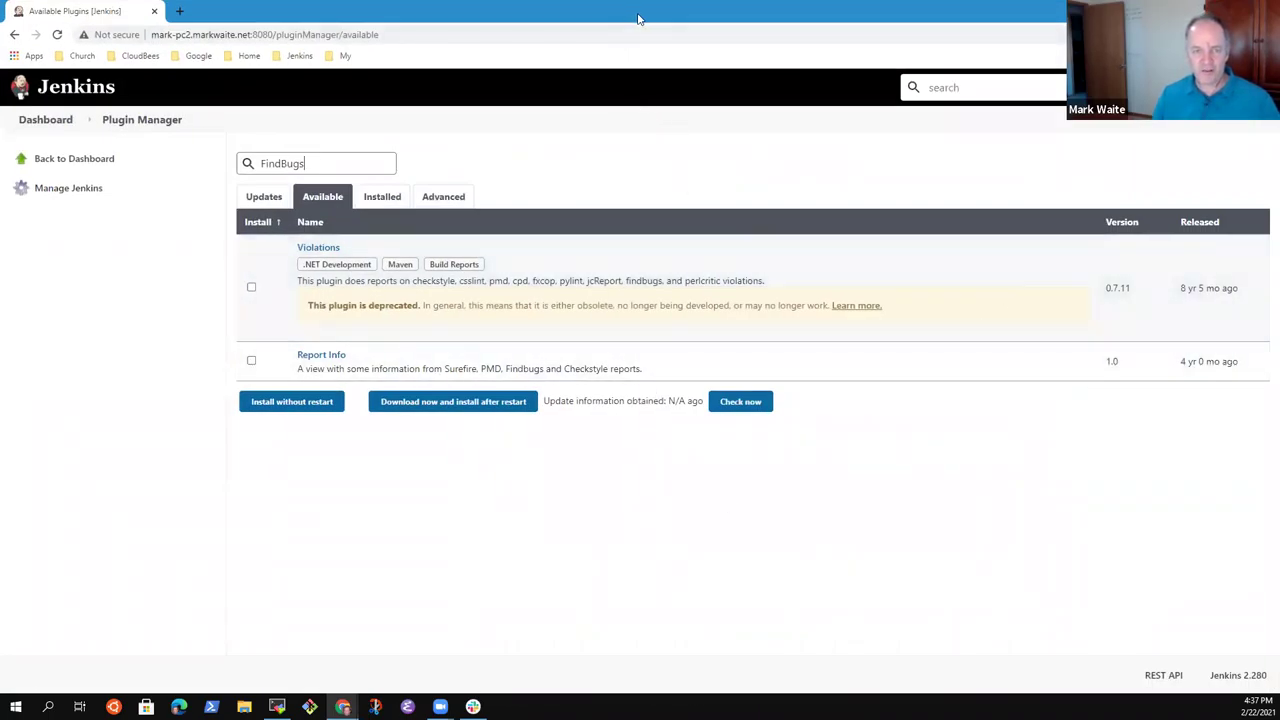
double_click(638, 18)
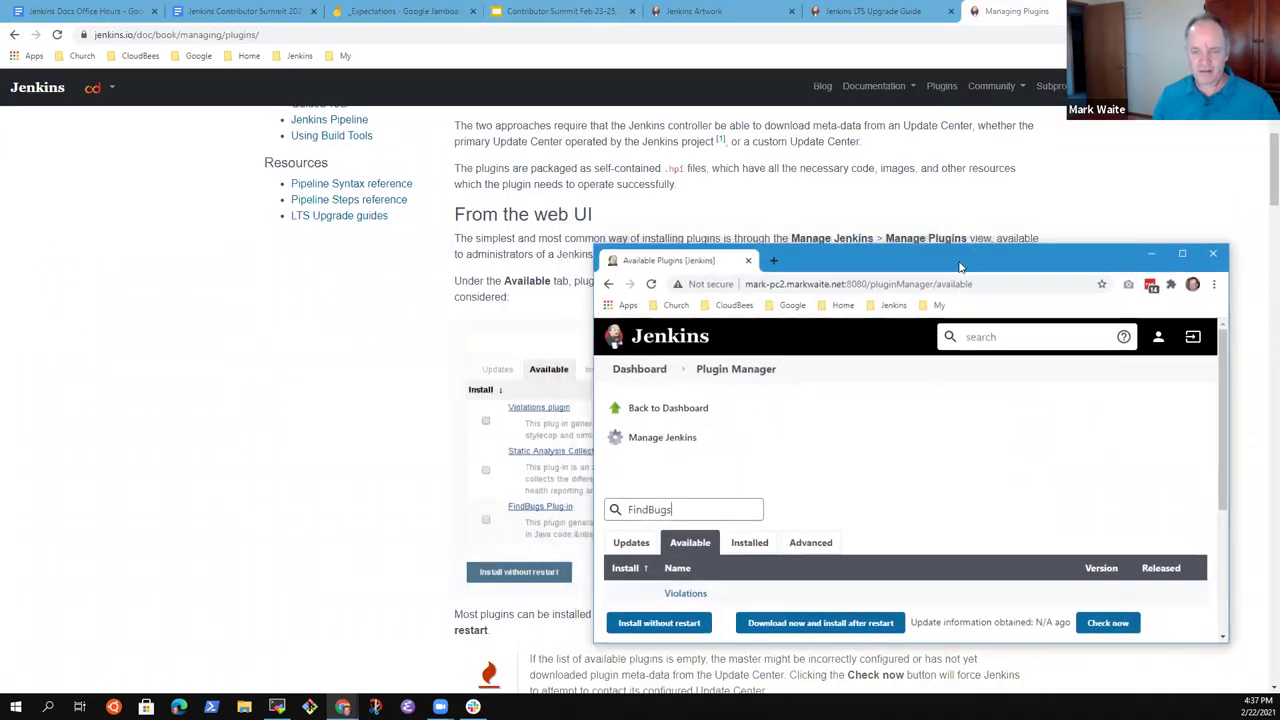
left_click_drag(960, 266, 154, 266)
left_click(129, 272)
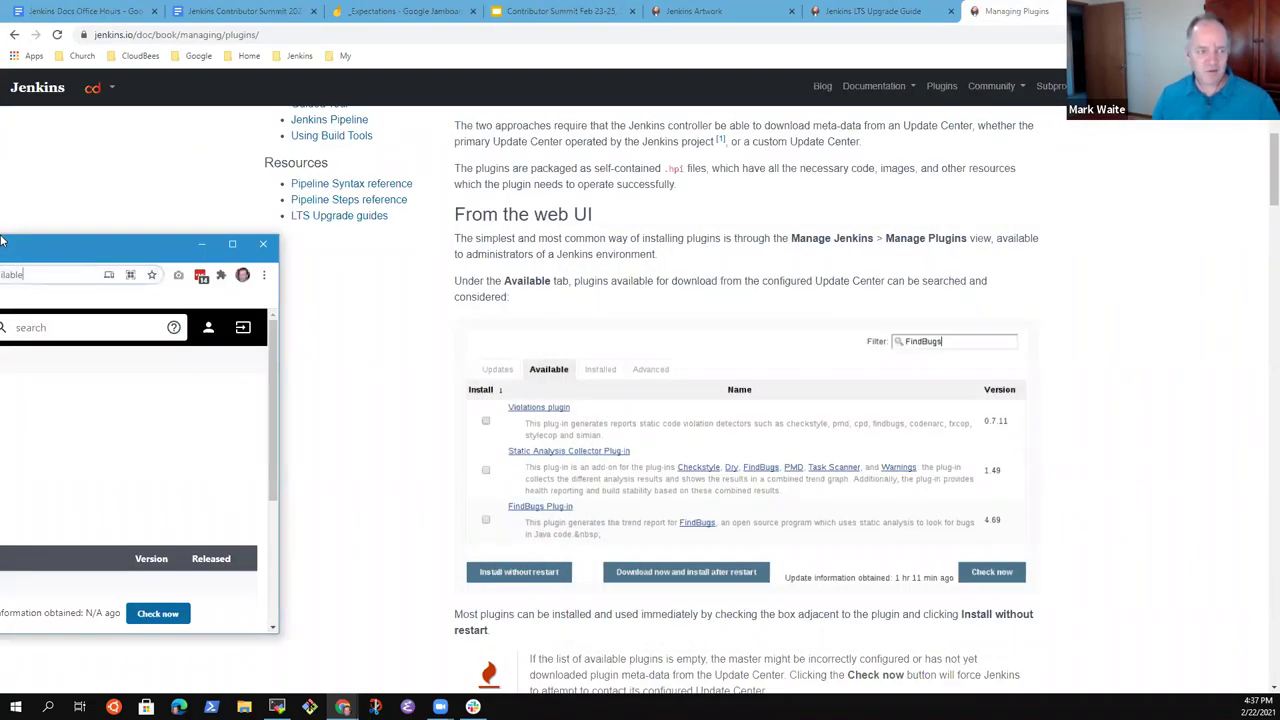
left_click_drag(156, 251, 1, 251)
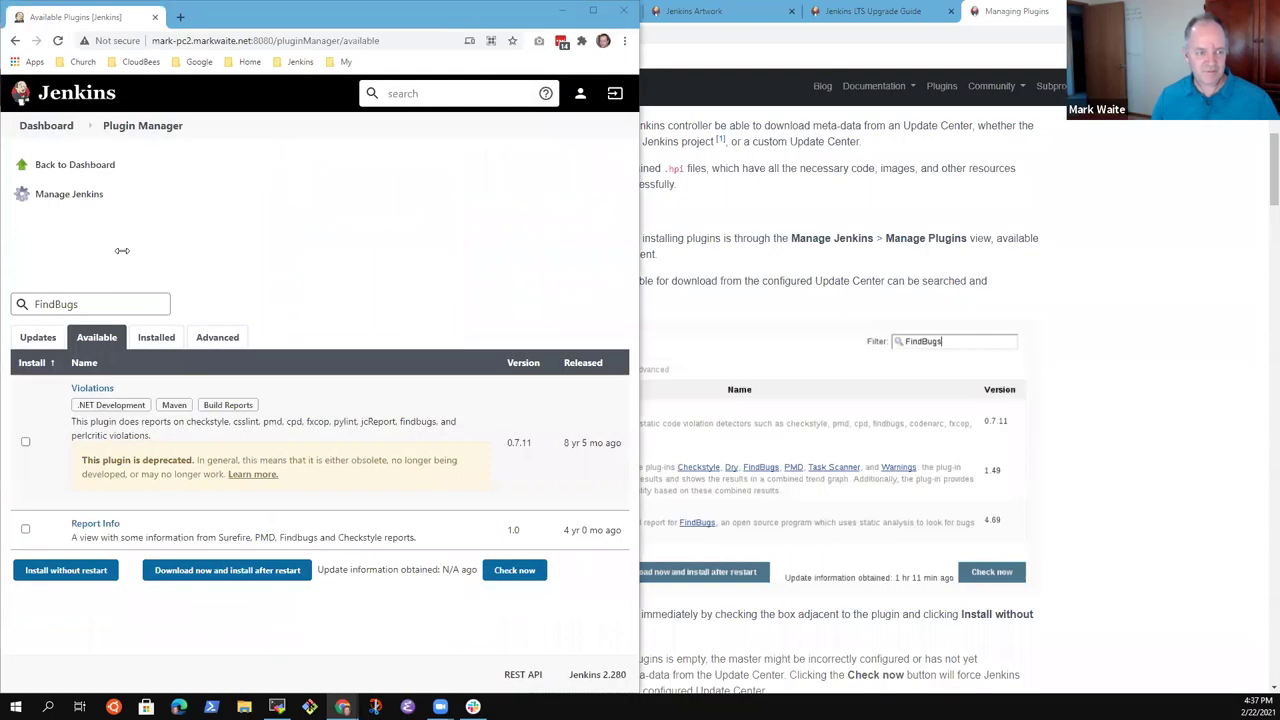
left_click(740, 562)
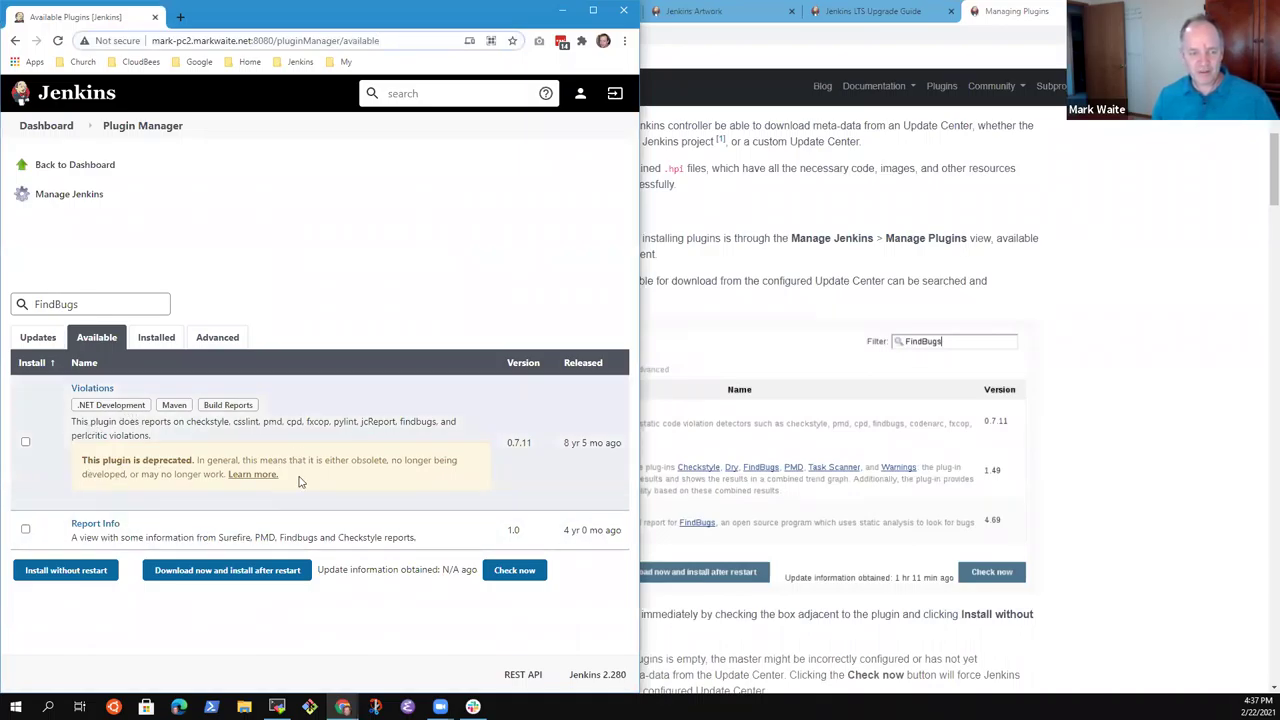
Highlight the Violations plugin's deprecation notice and release age, then bring the docs forward.
left_click_drag(298, 482, 77, 464)
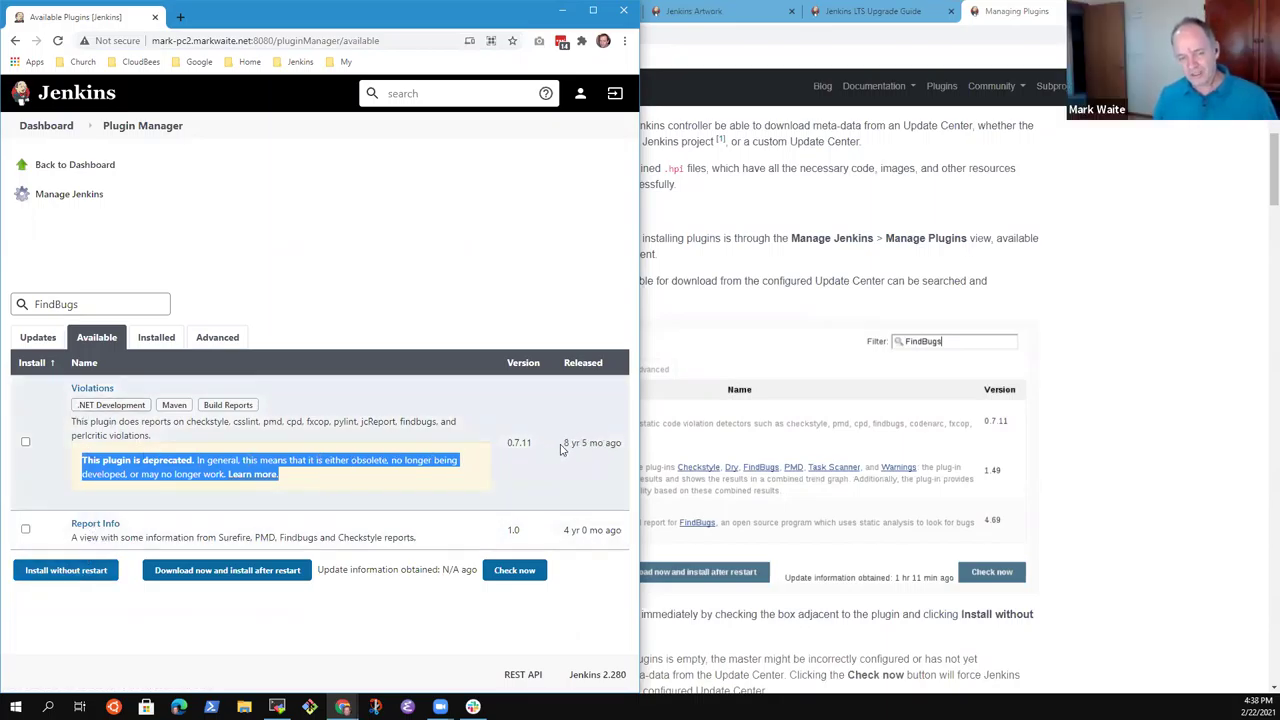
left_click_drag(563, 443, 639, 447)
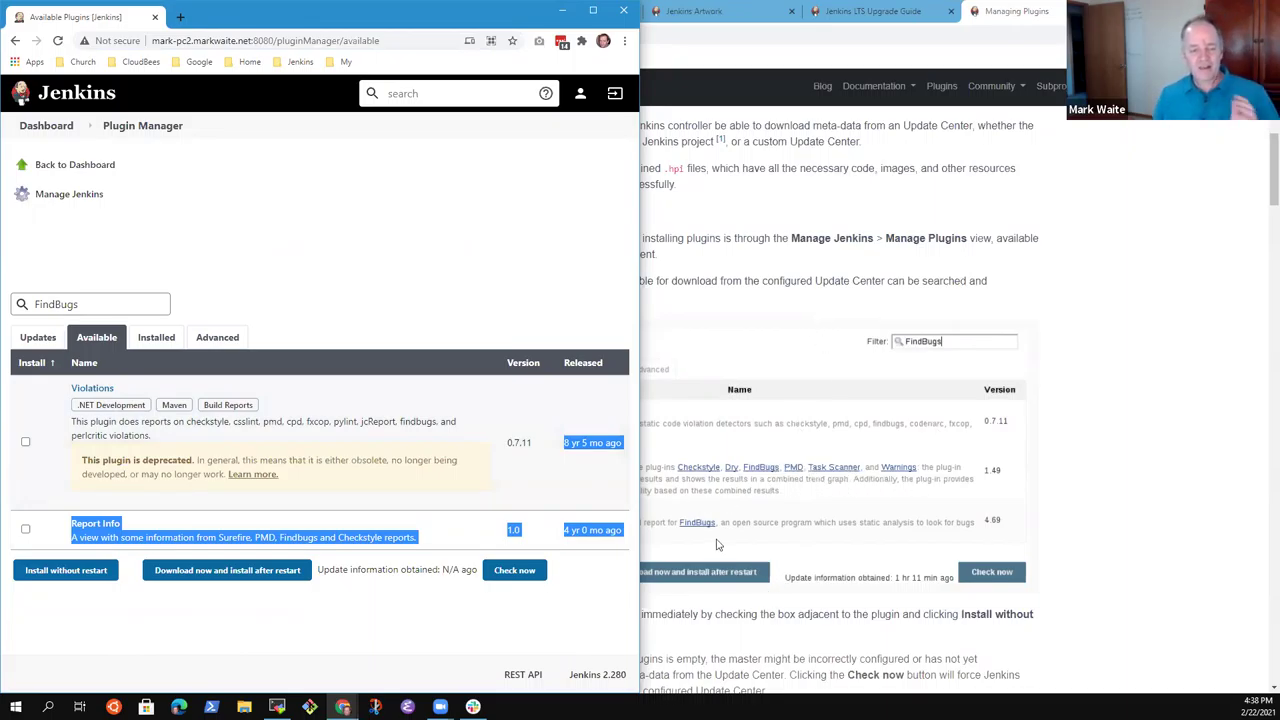
left_click(1165, 510)
Scroll the Managing Plugins docs to Advanced installation and link to the 'From the web UI' heading.
left_click(440, 707)
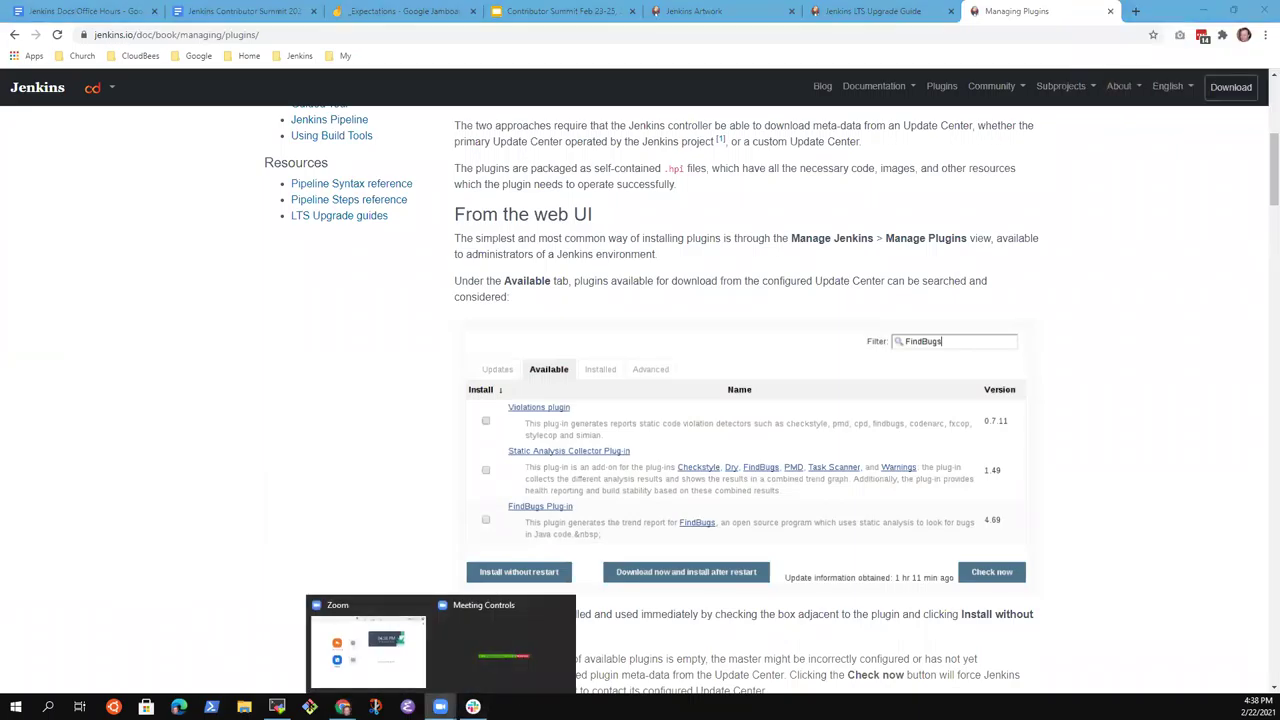
left_click(168, 518)
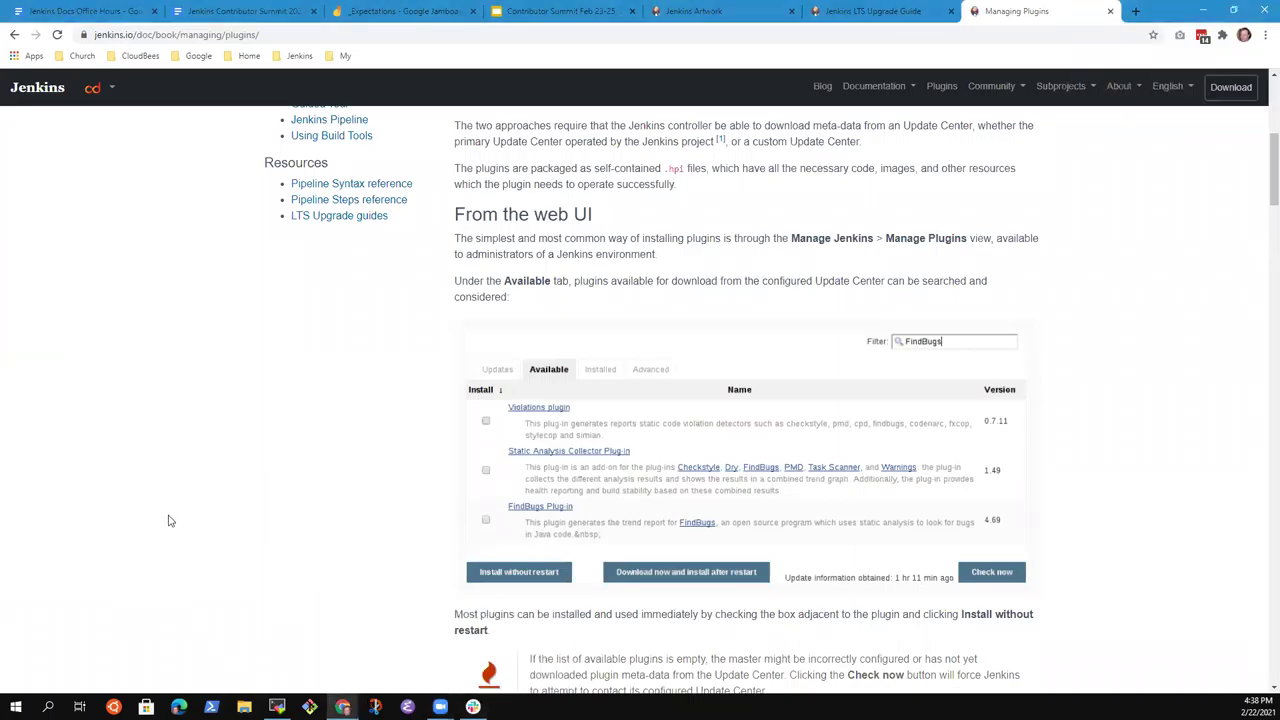
scroll(610, 594, "down", 1)
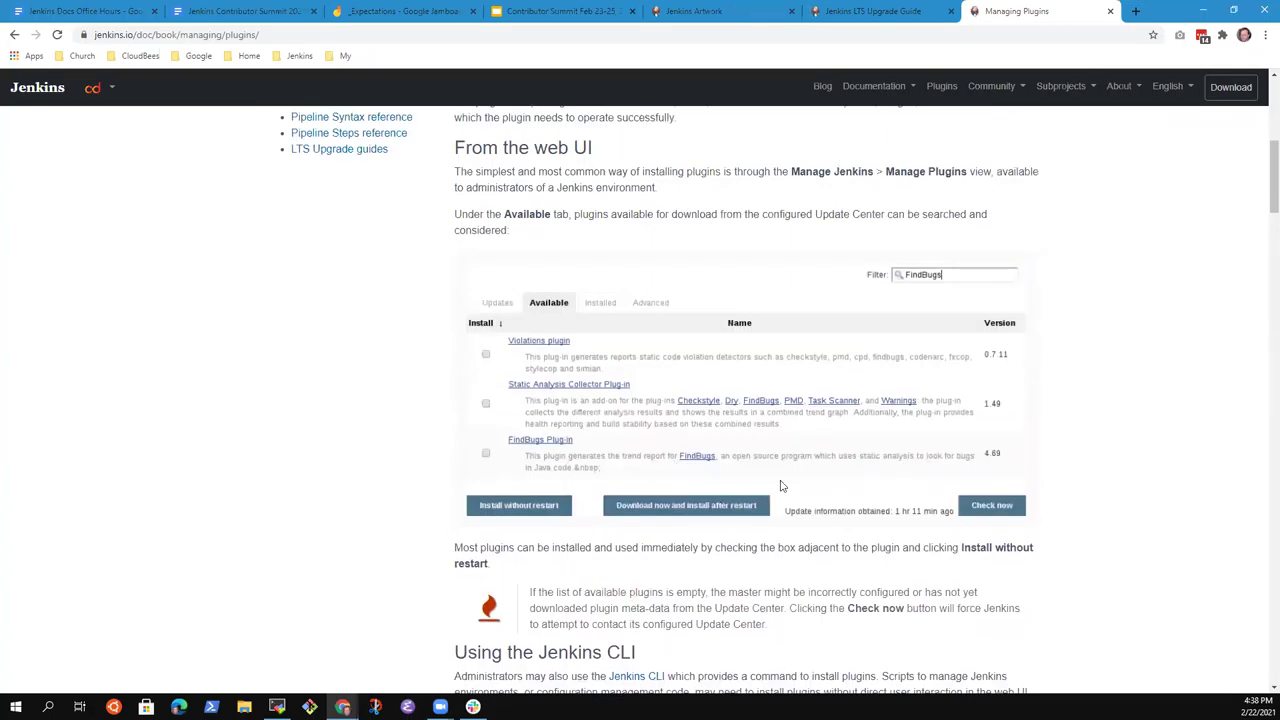
scroll(786, 490, "down", 14)
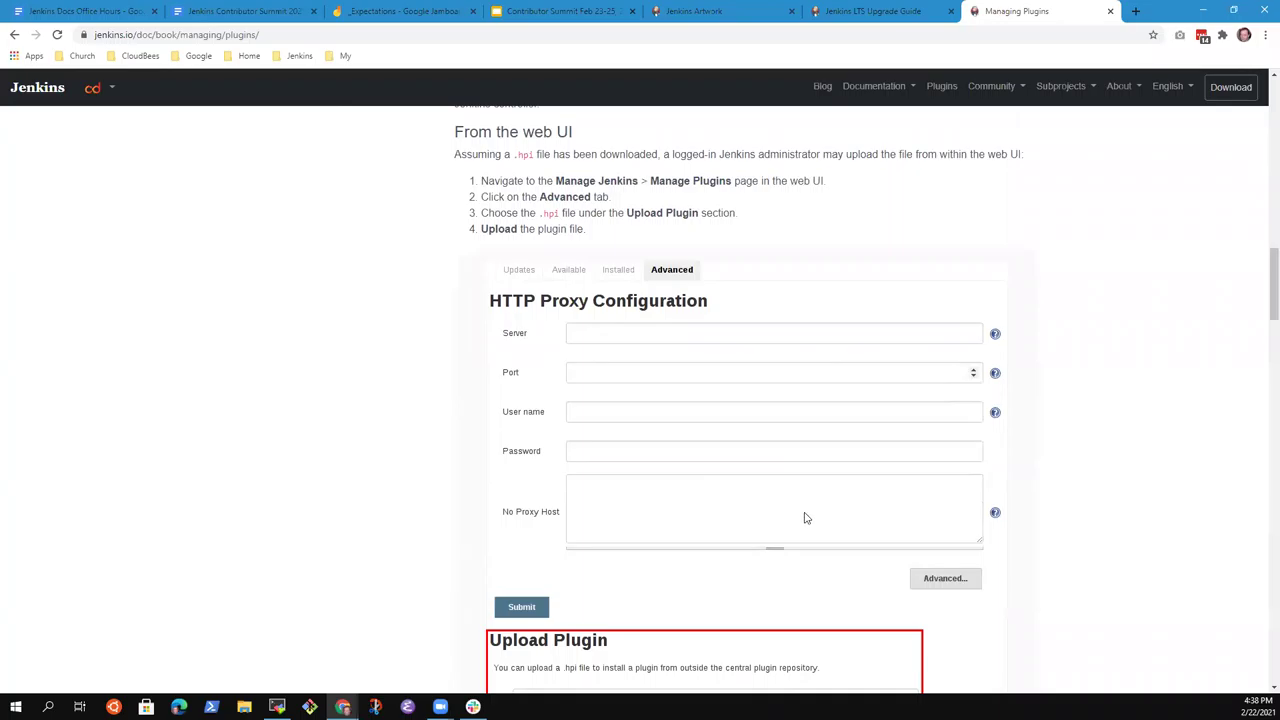
scroll(805, 519, "down", 4)
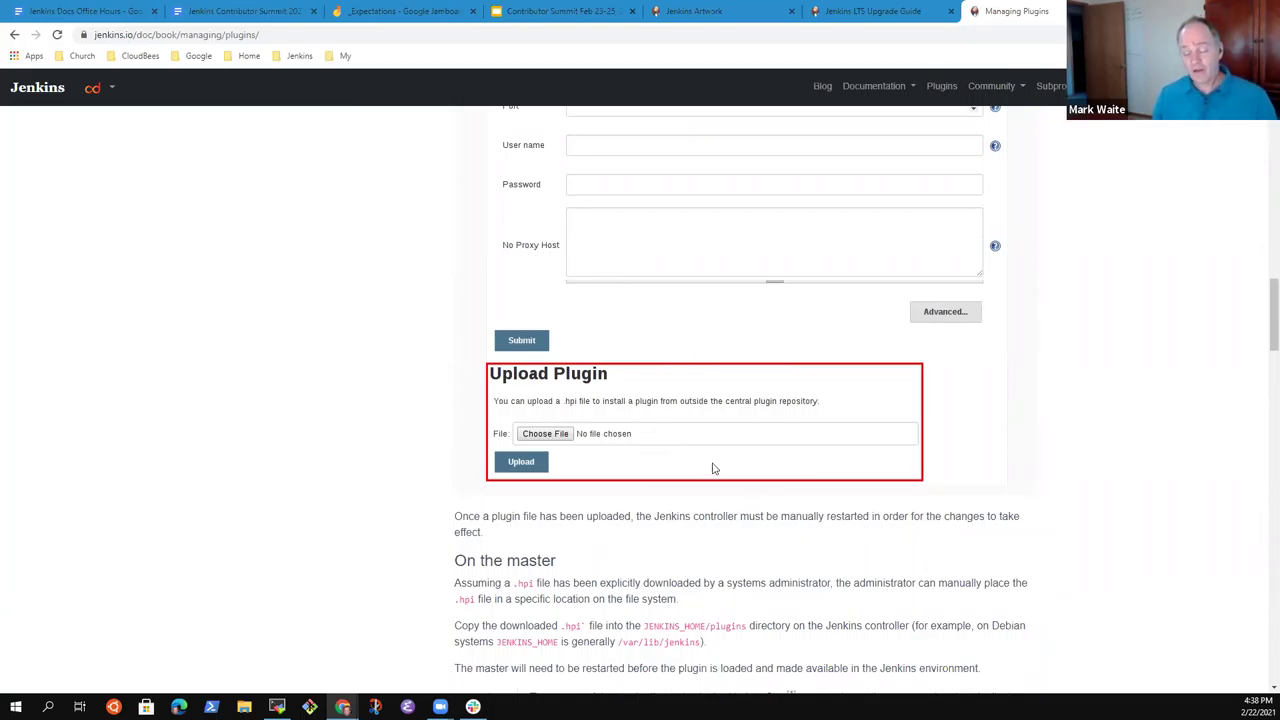
scroll(686, 477, "up", 4)
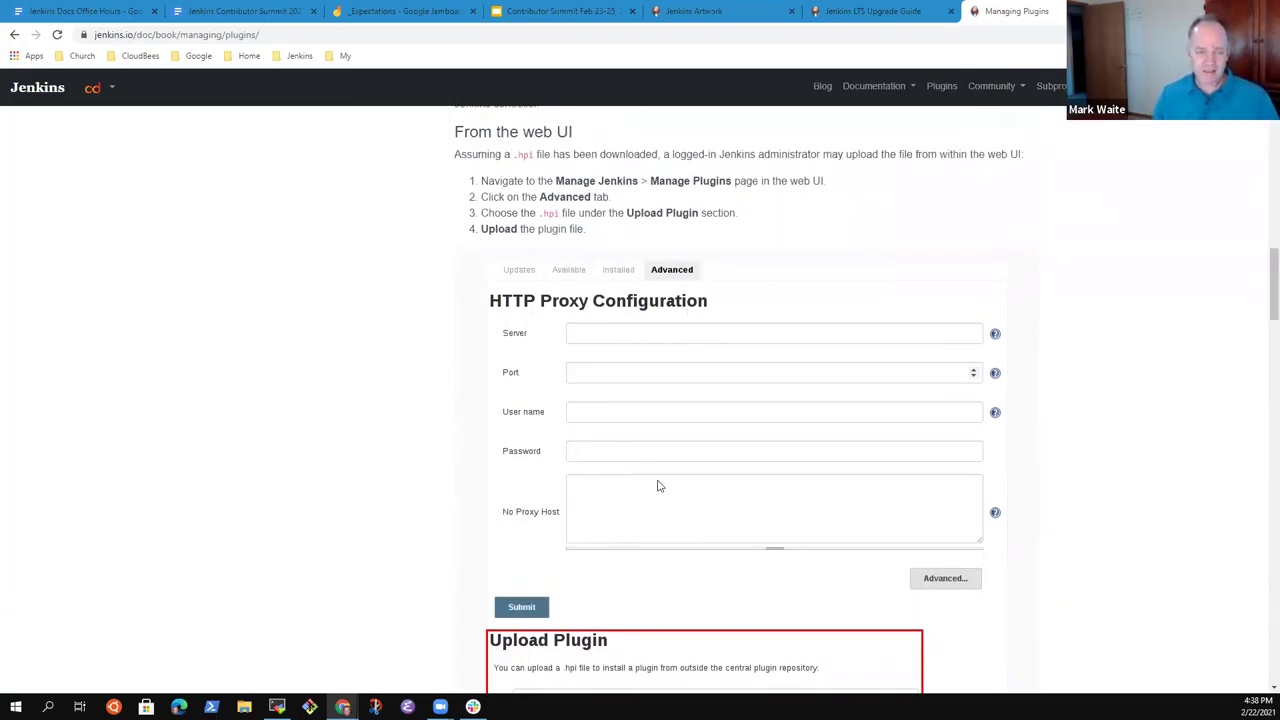
left_click(587, 132)
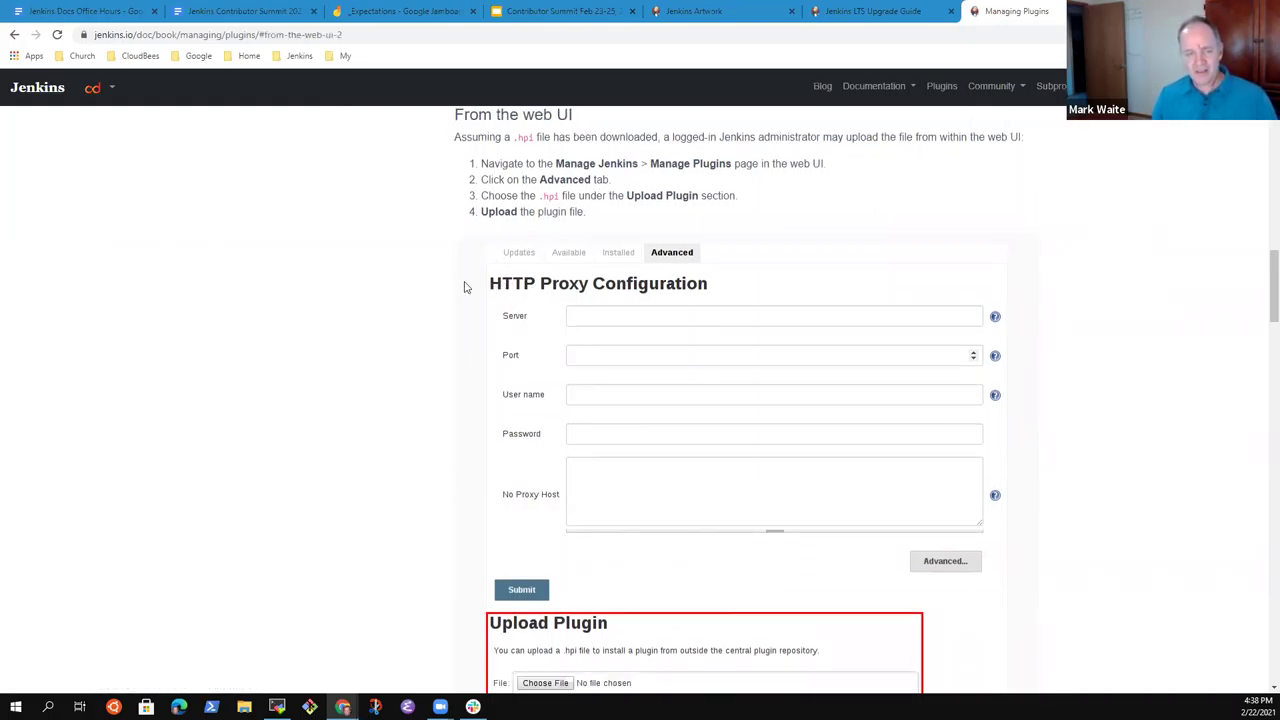
Glance at the LTS Upgrade Guide, then bring the Jenkins plugin manager window forward.
left_click(901, 15)
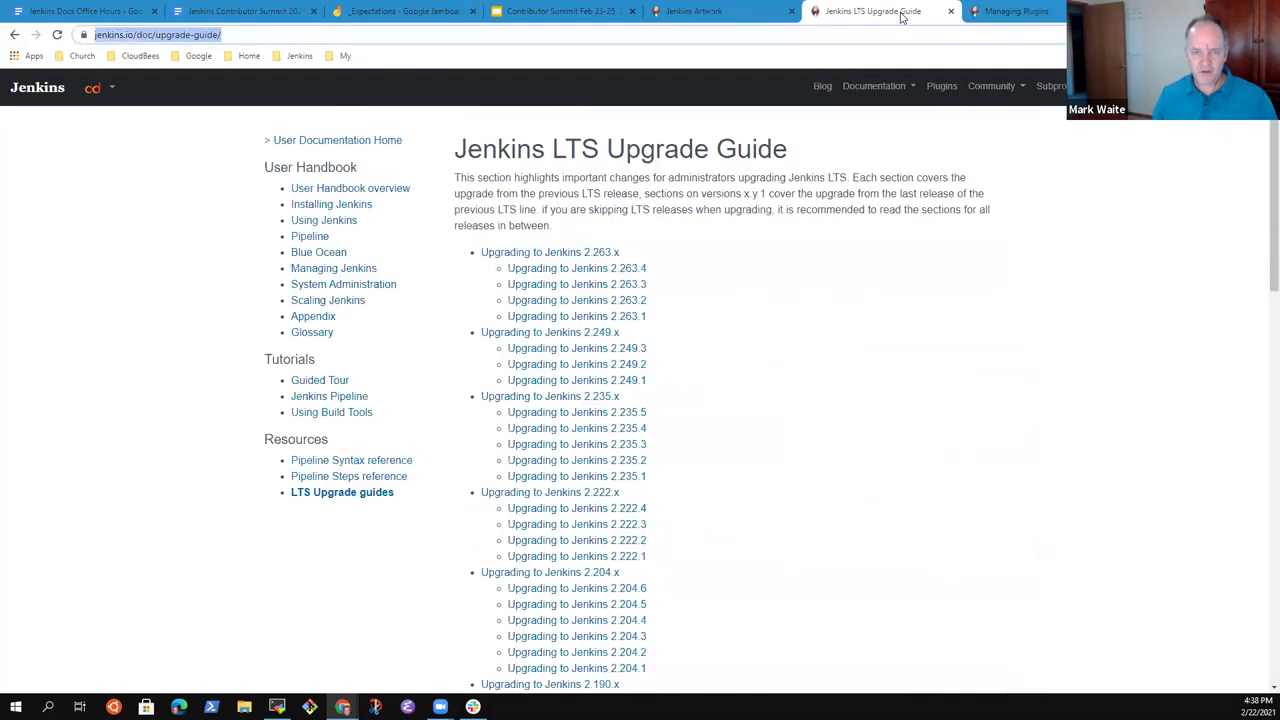
left_click(1018, 11)
left_click(343, 707)
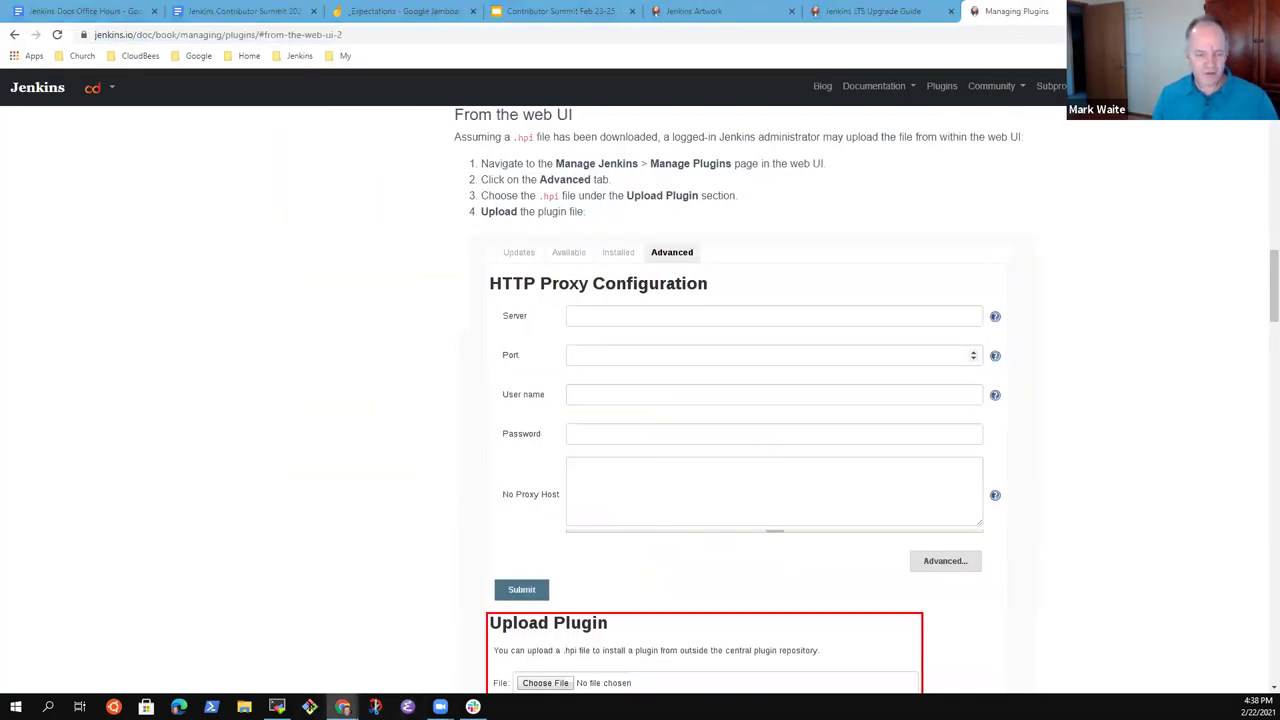
left_click(496, 655)
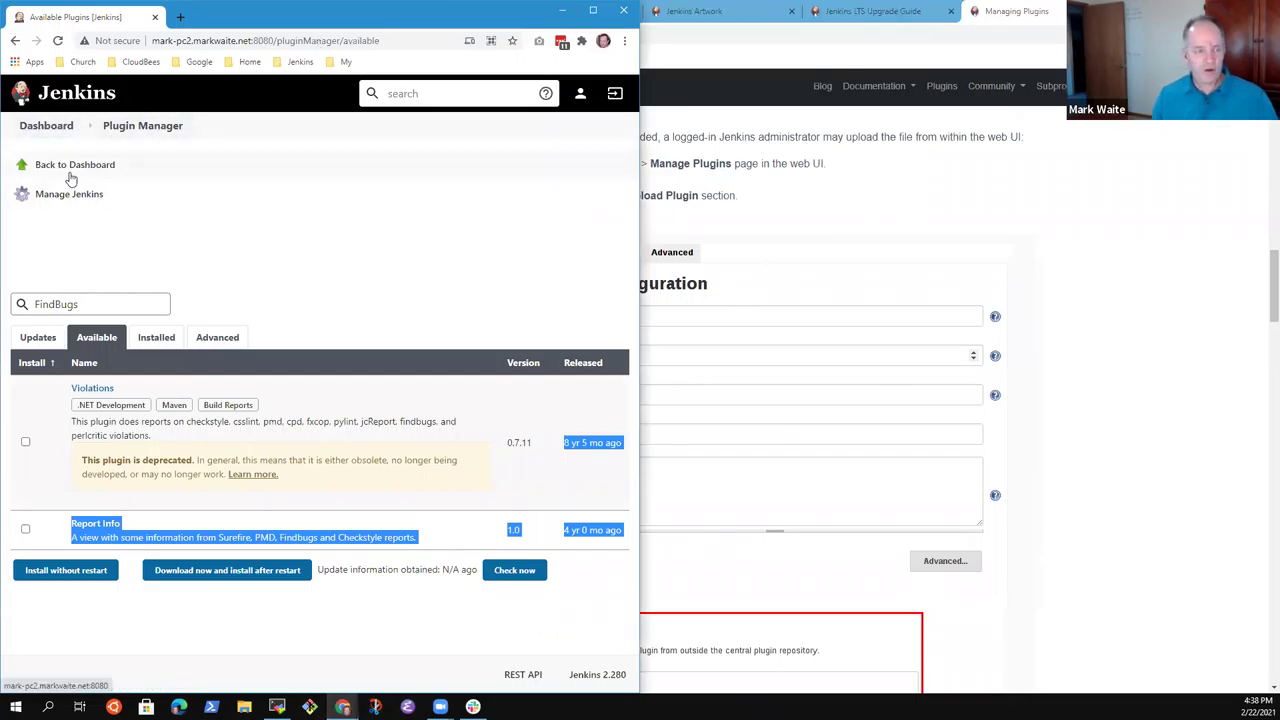
Go through Manage Jenkins to the Plugin Manager's advanced settings with proxy configuration.
left_click(55, 127)
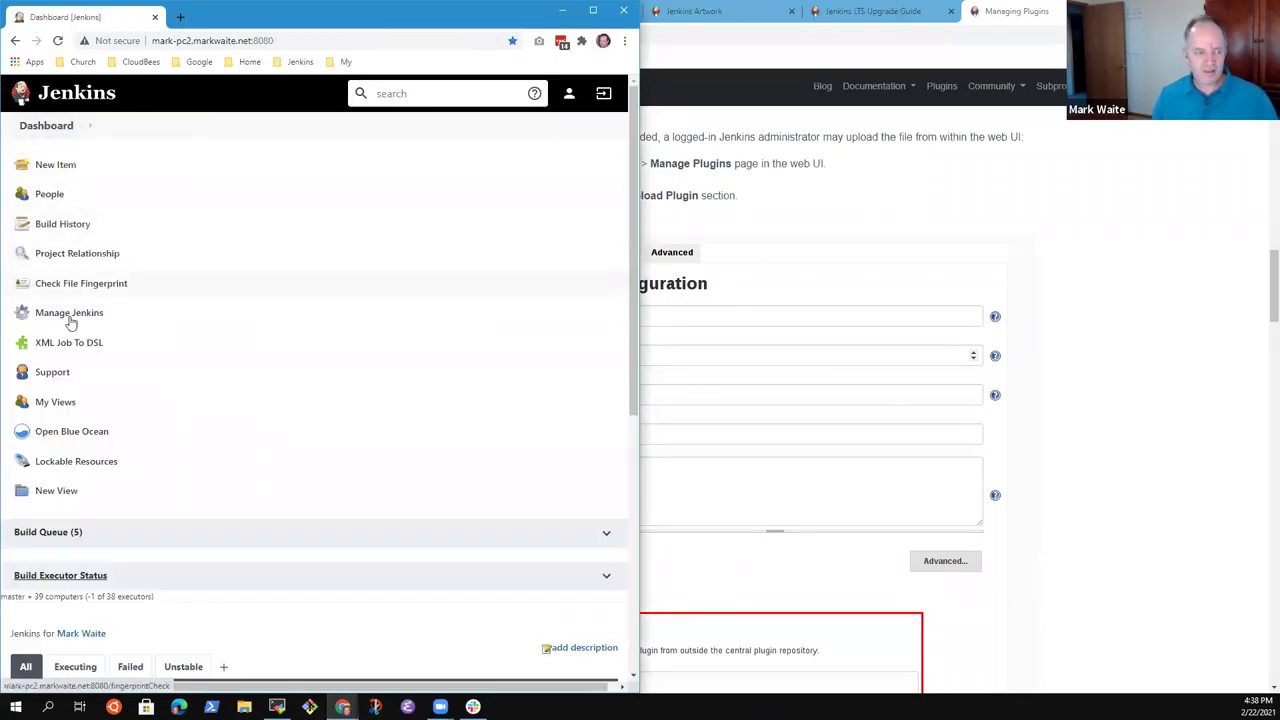
left_click(68, 314)
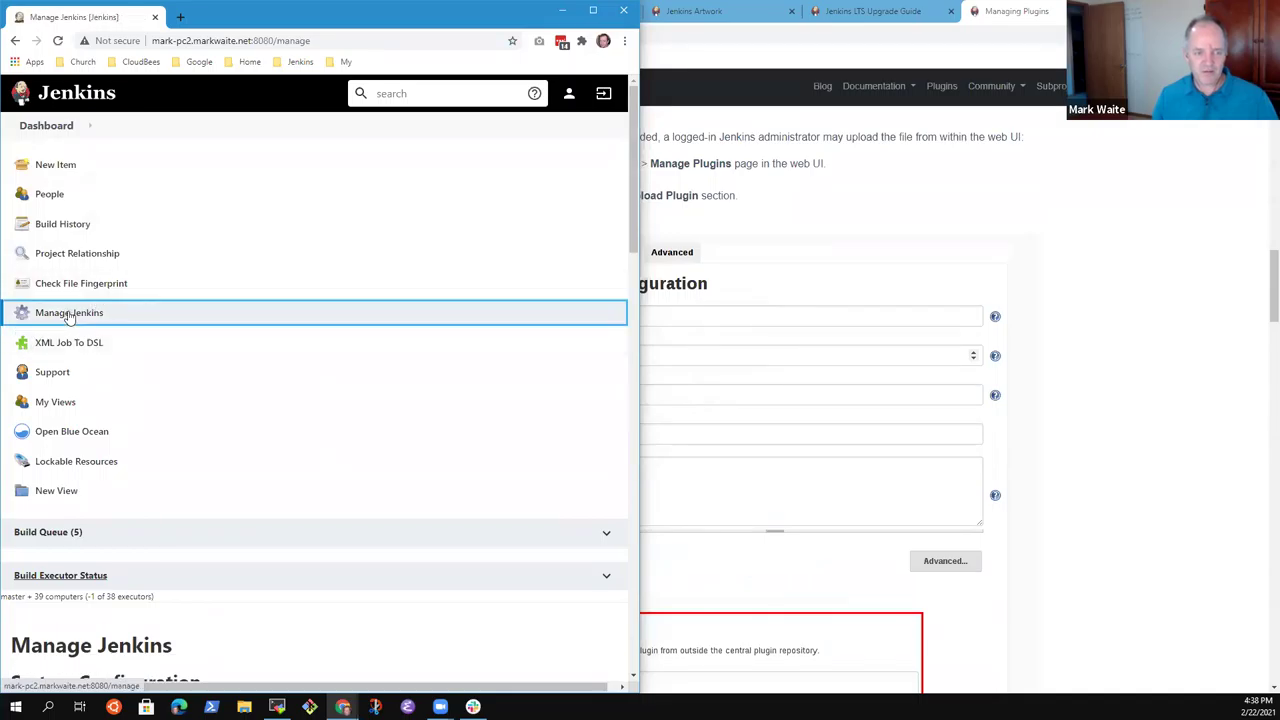
scroll(220, 362, "down", 6)
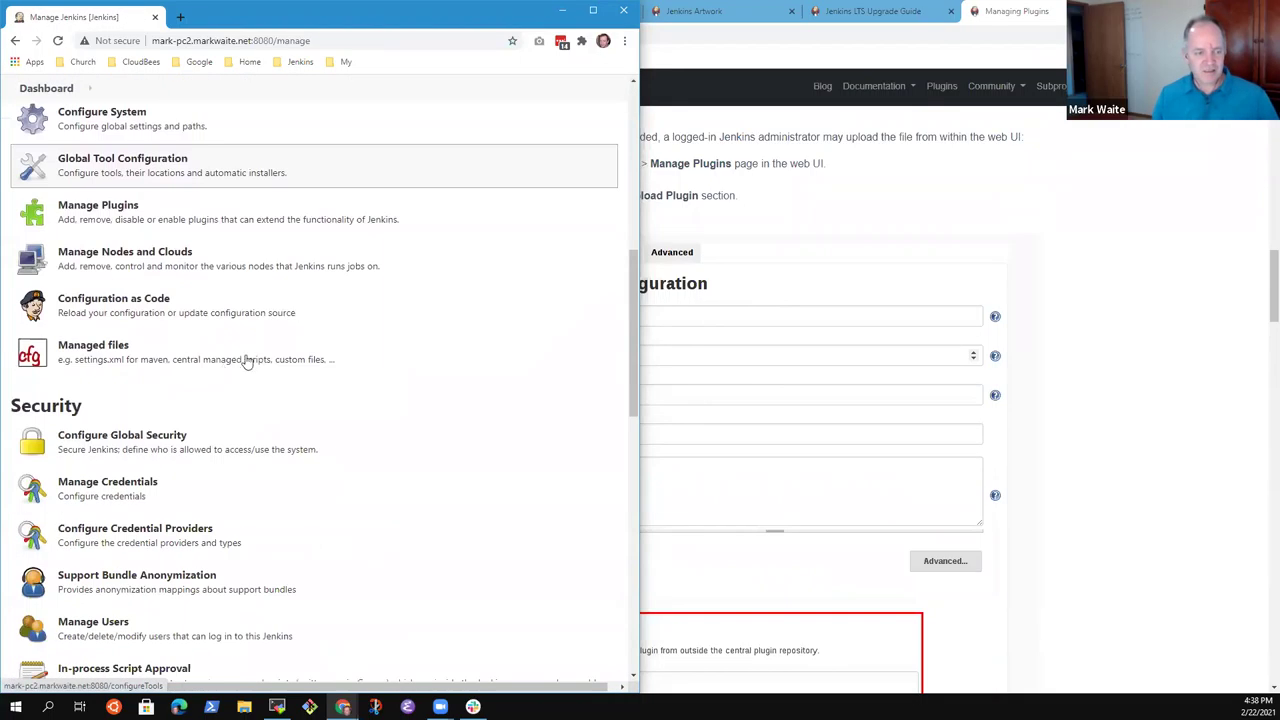
left_click(110, 216)
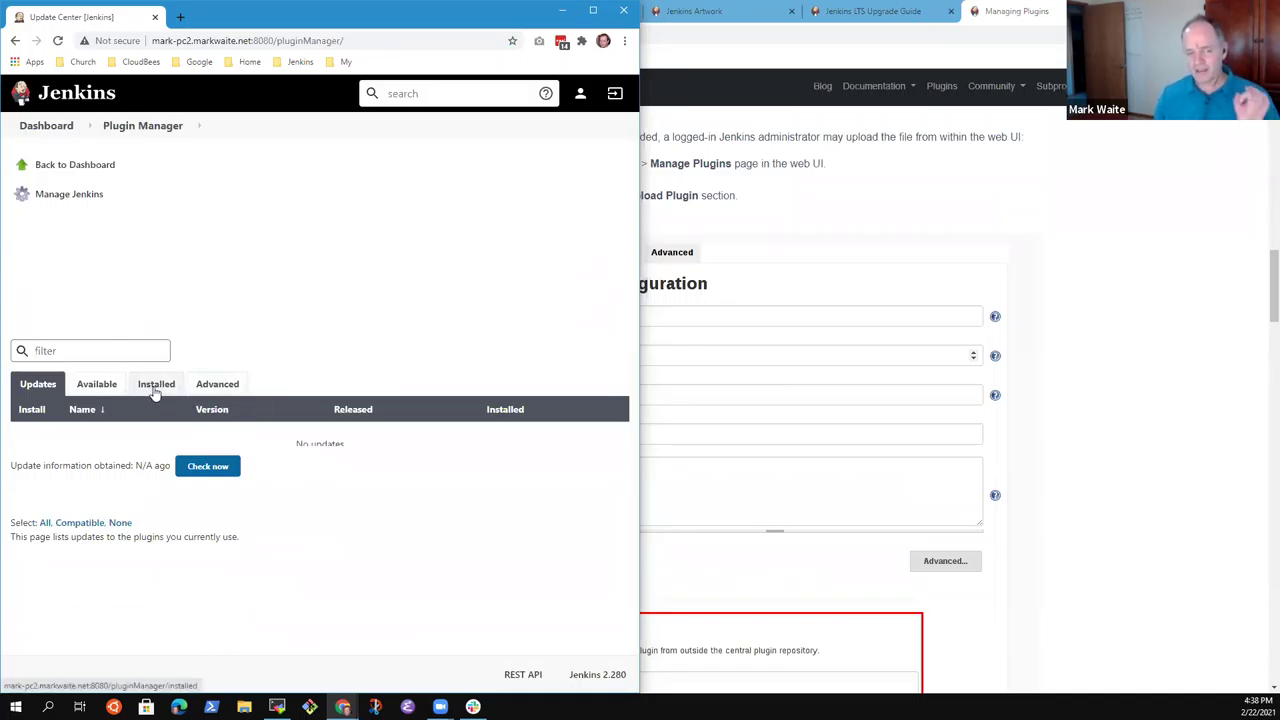
left_click(226, 385)
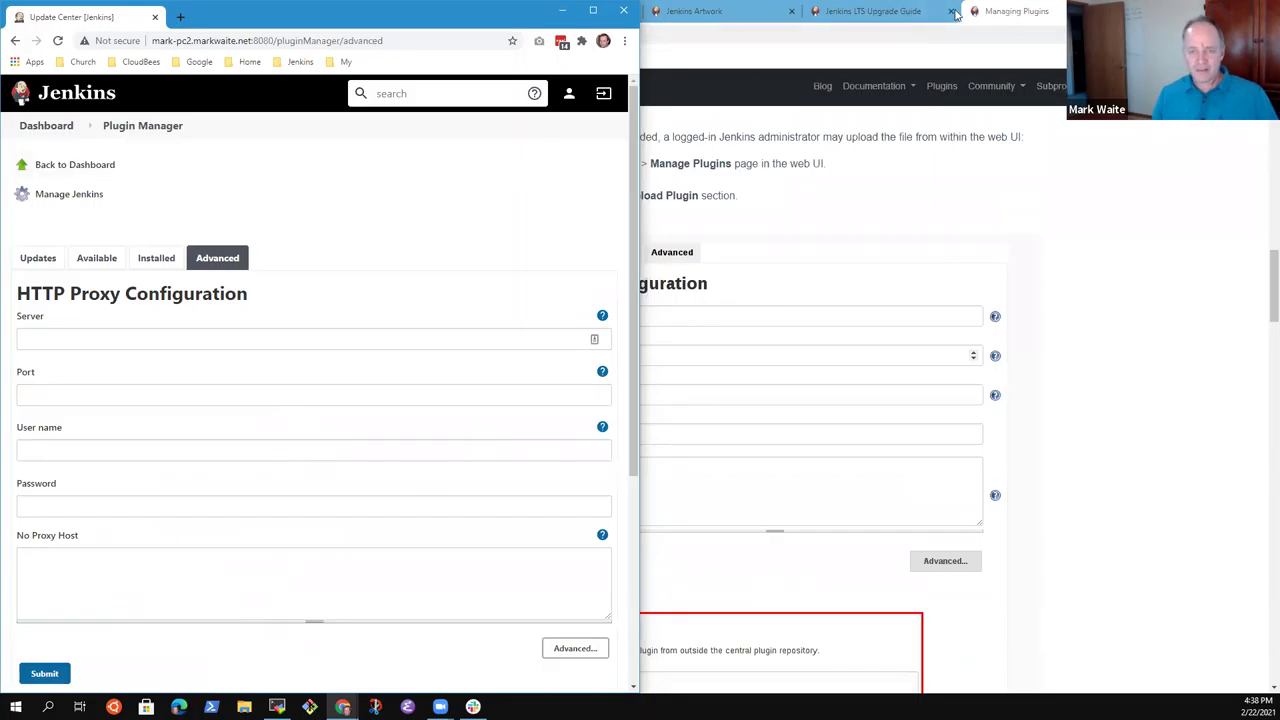
Restore the docs window to a smaller size and check the proxy Server, Port and User name fields.
key("alt+Tab")
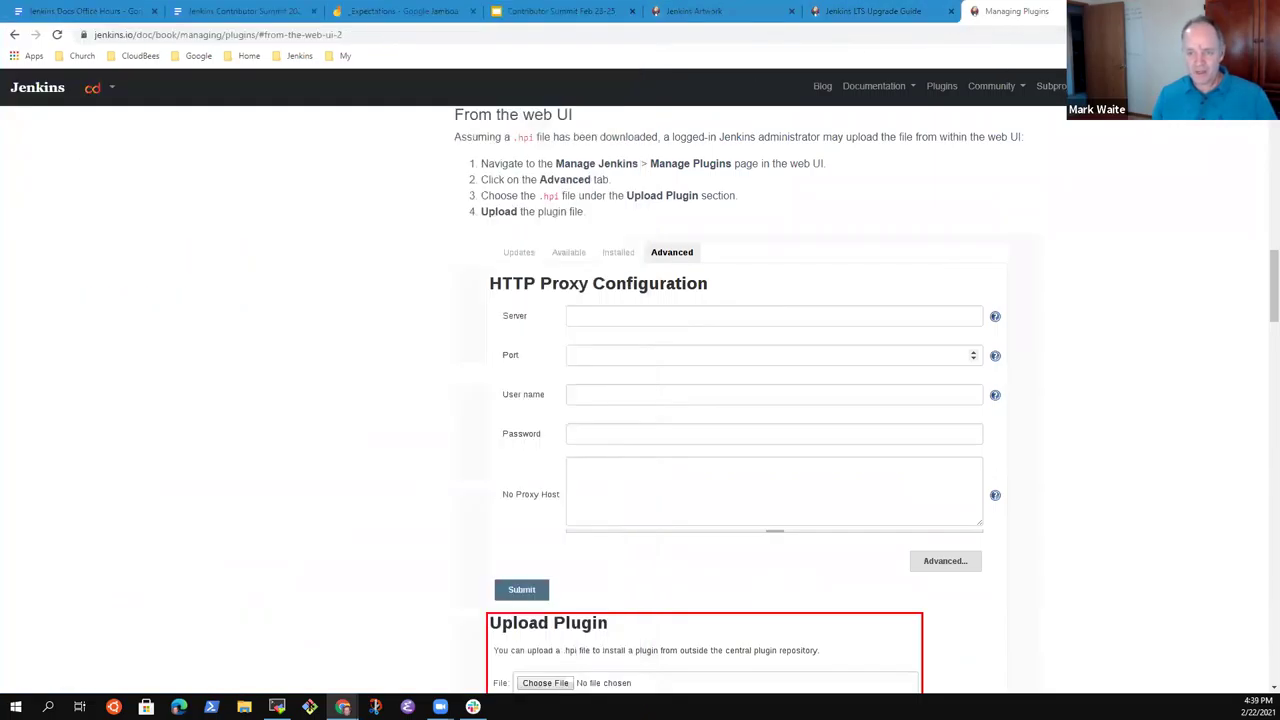
key("super+Down")
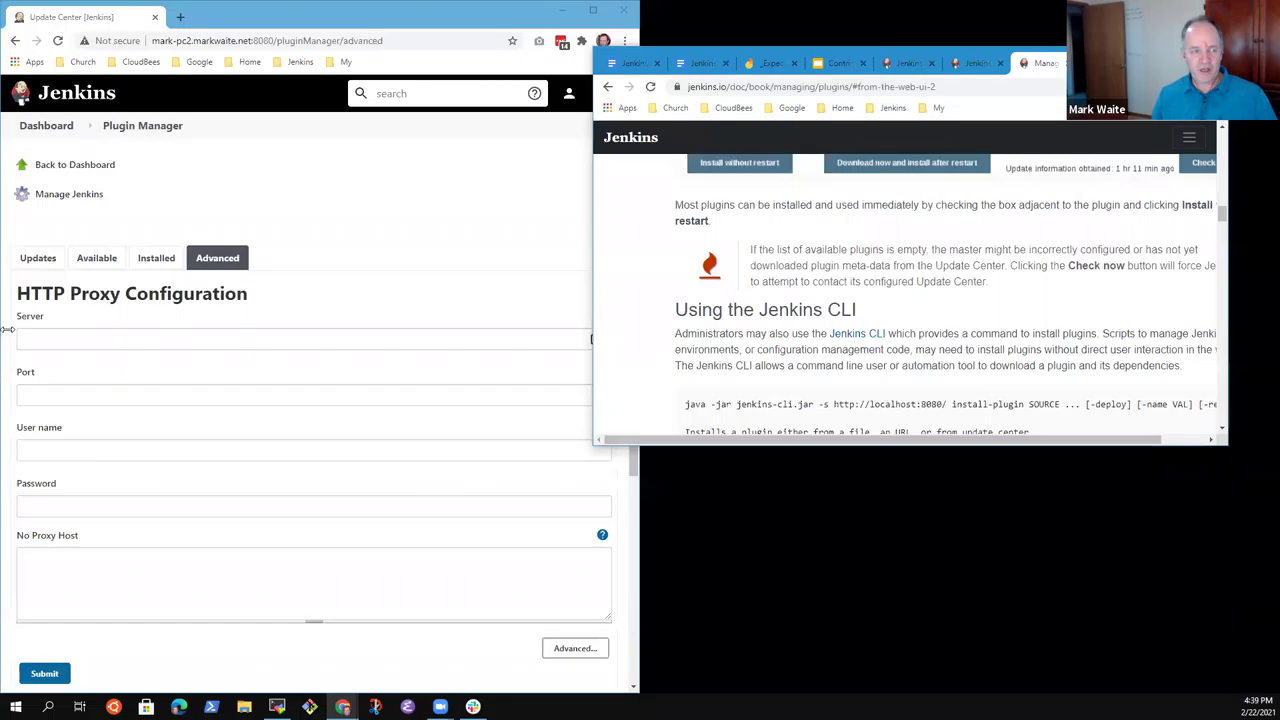
left_click(60, 339)
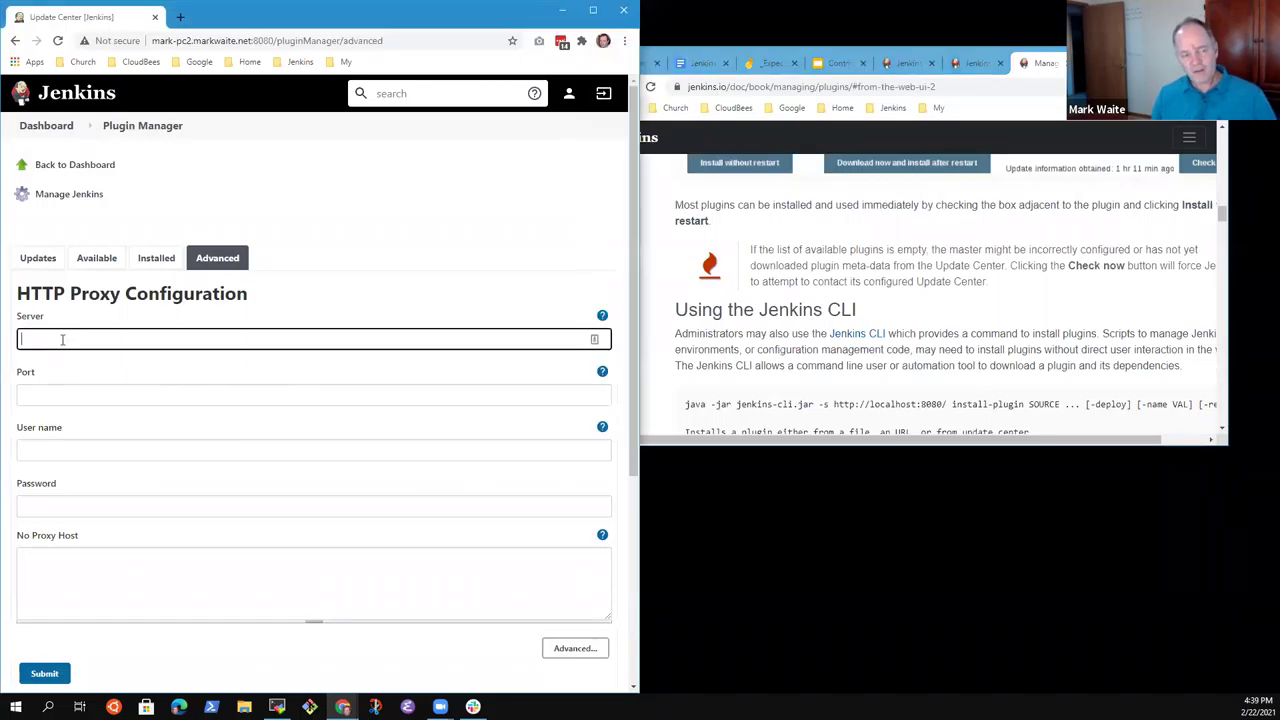
left_click(52, 399)
left_click(74, 438)
left_click(70, 451)
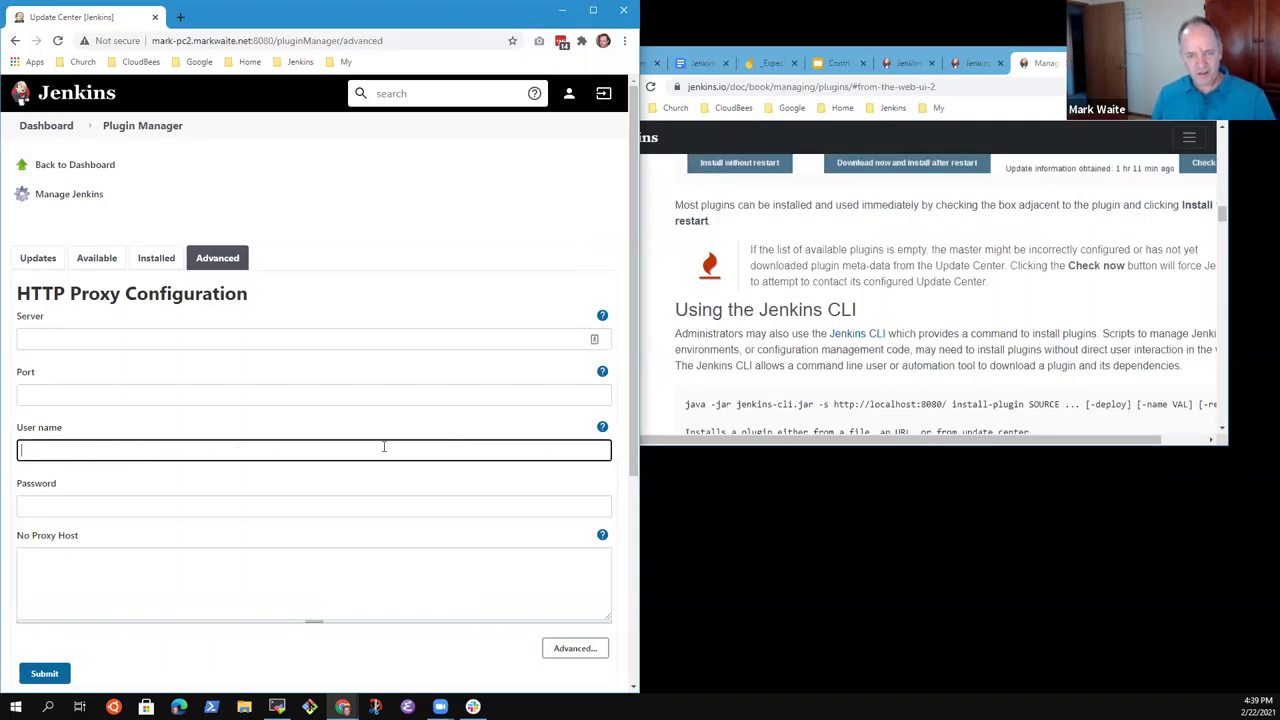
Arrange the docs beside the local Jenkins window, resizing Jenkins to fill the left side.
left_click(886, 316)
scroll(890, 310, "down", 10)
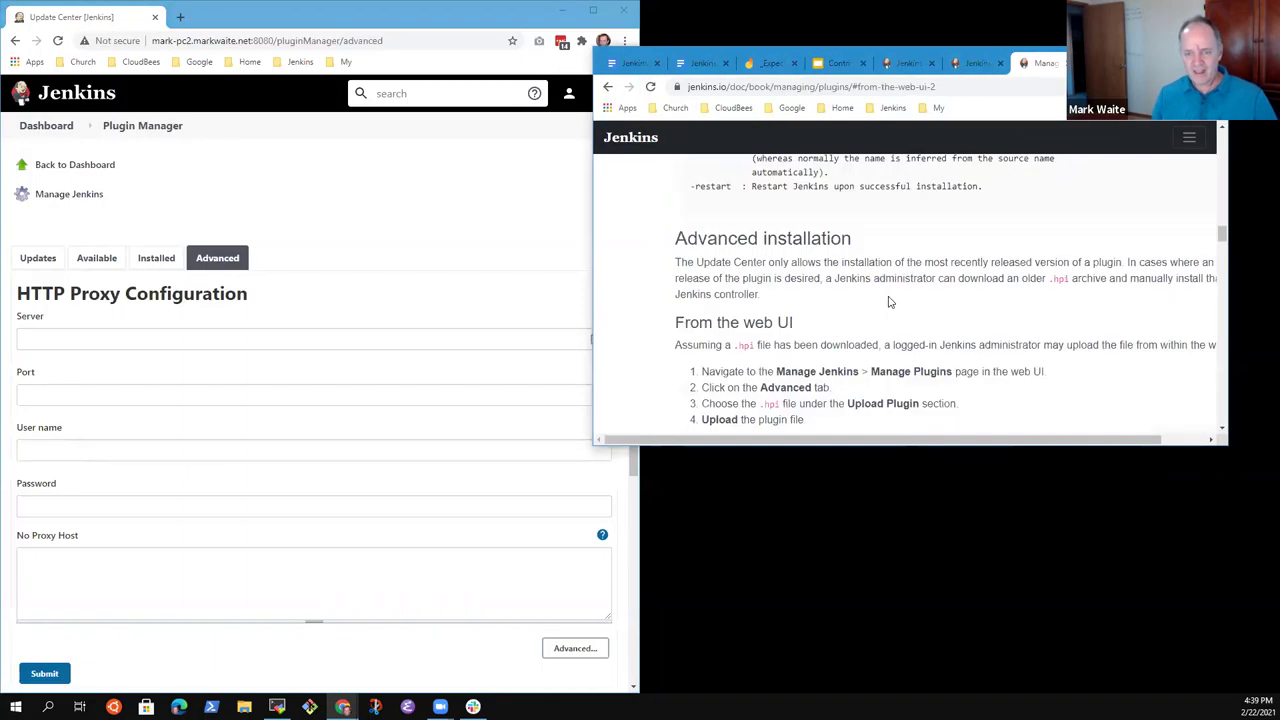
scroll(914, 318, "up", 1)
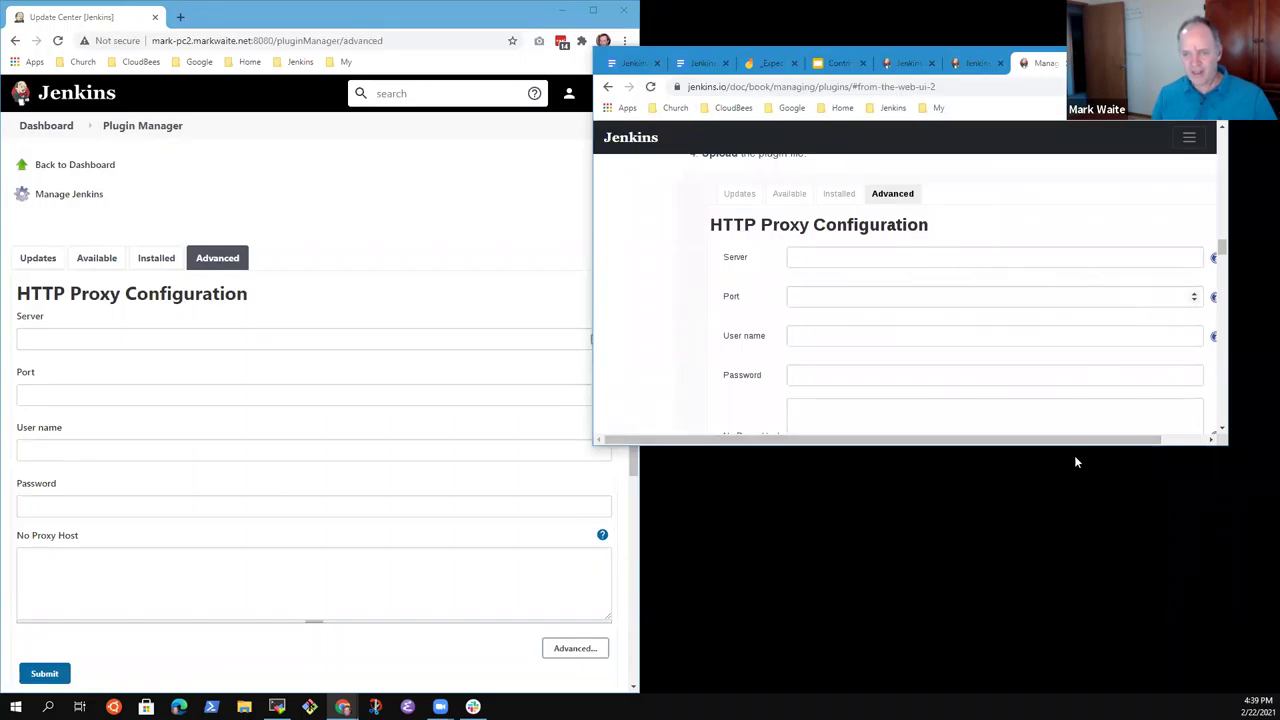
mouse_move(1103, 441)
left_mouse_down()
mouse_move(1190, 447)
mouse_move(1075, 441)
mouse_move(1185, 441)
mouse_move(1110, 441)
mouse_move(1122, 440)
left_mouse_up()
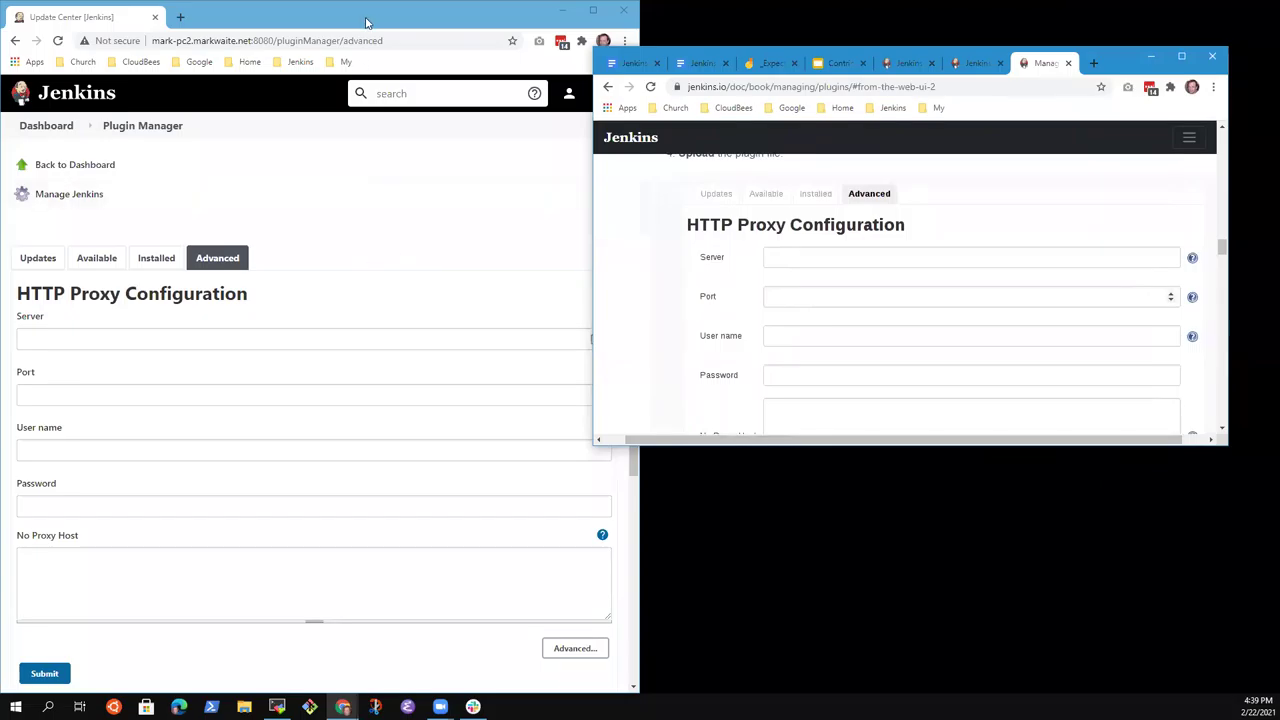
left_click(368, 22)
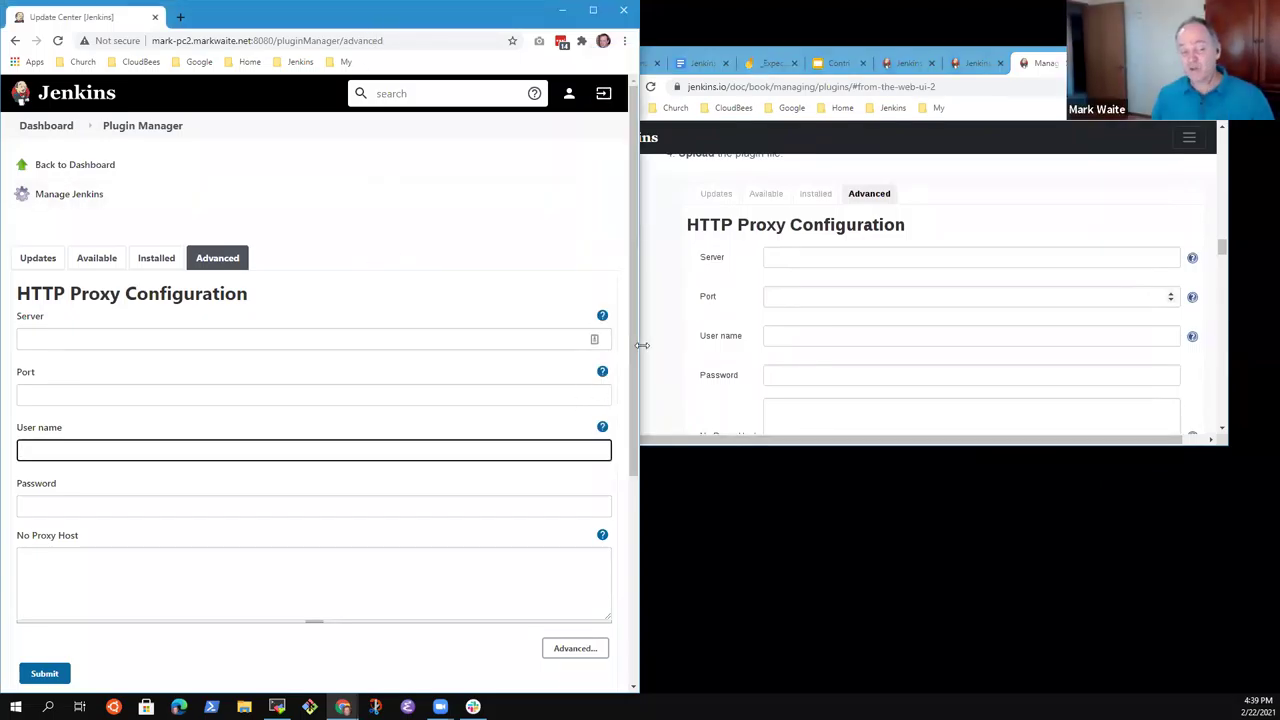
left_click_drag(375, 352, 373, 352)
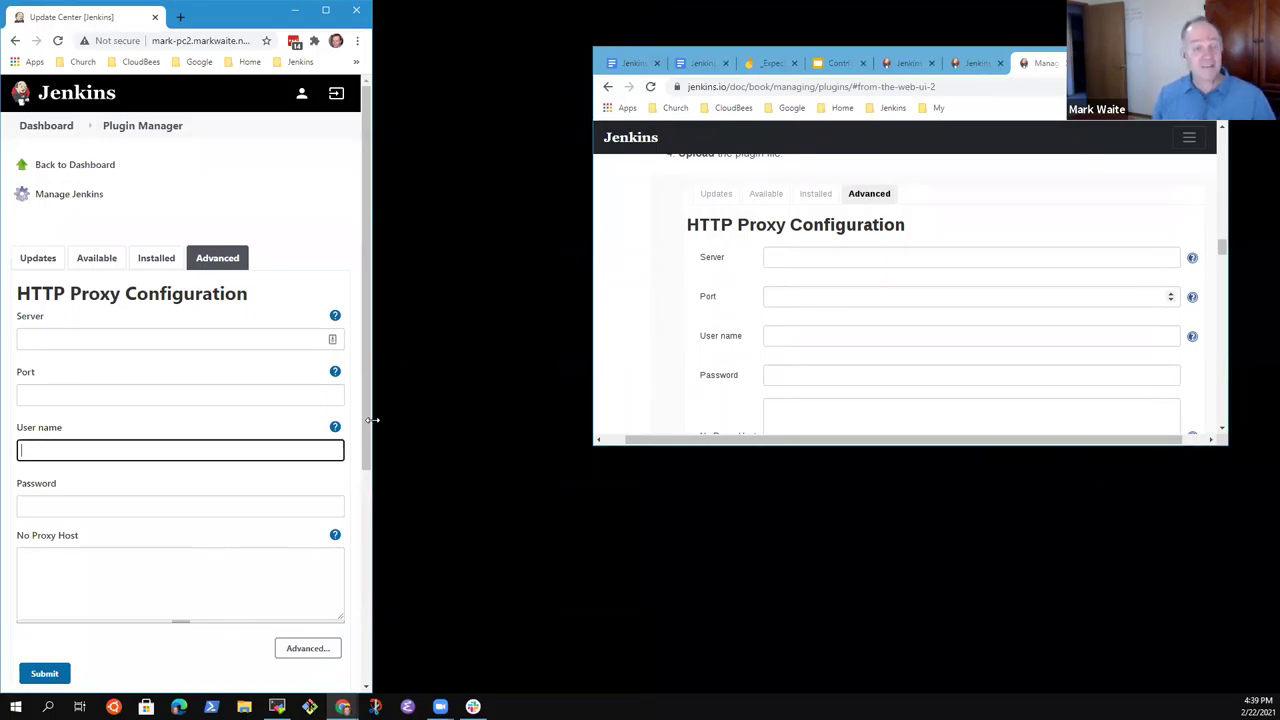
left_click_drag(590, 438, 592, 440)
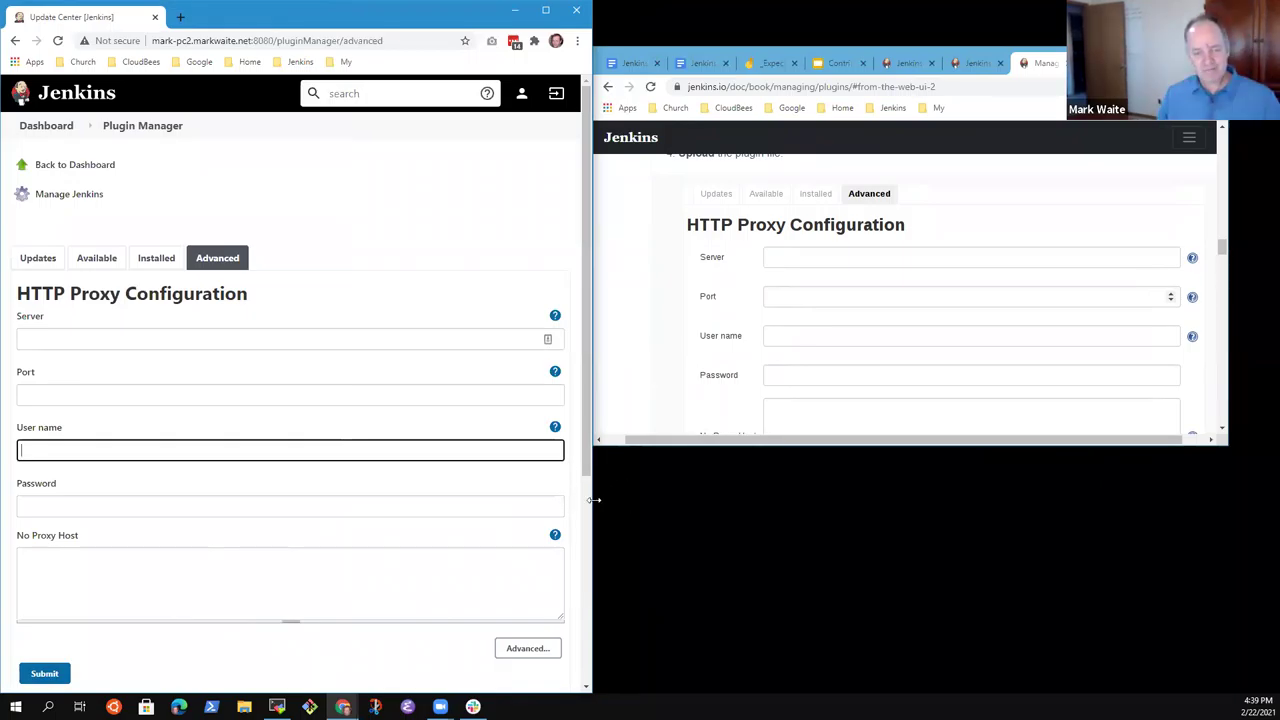
left_click_drag(592, 500, 591, 501)
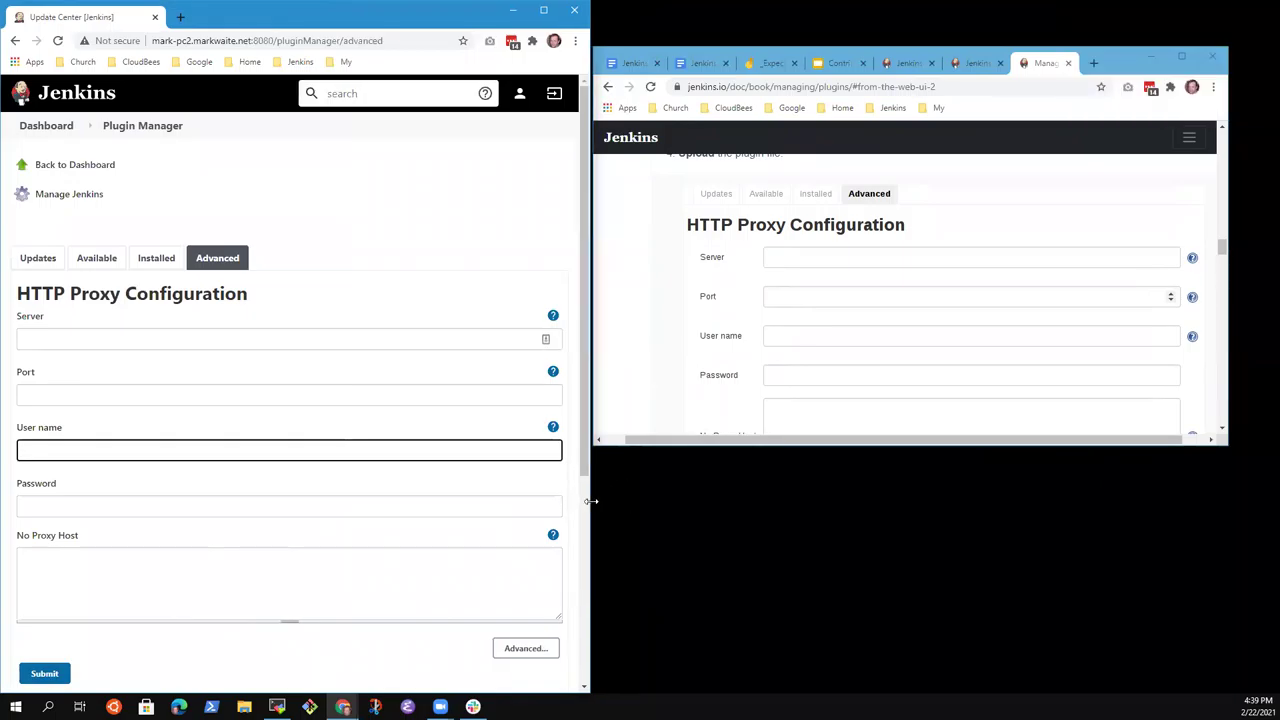
Move the documentation window up and maximize it to fill the screen.
left_click(1123, 57)
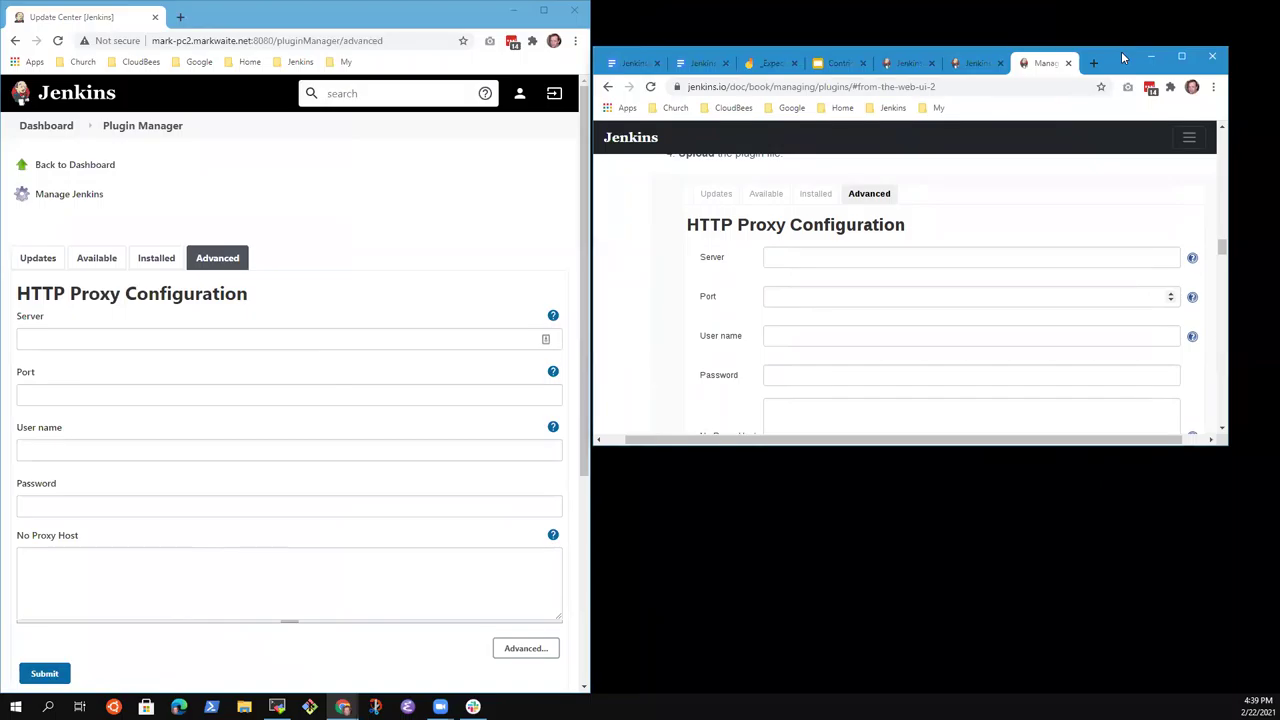
left_click_drag(1123, 57, 1121, 44)
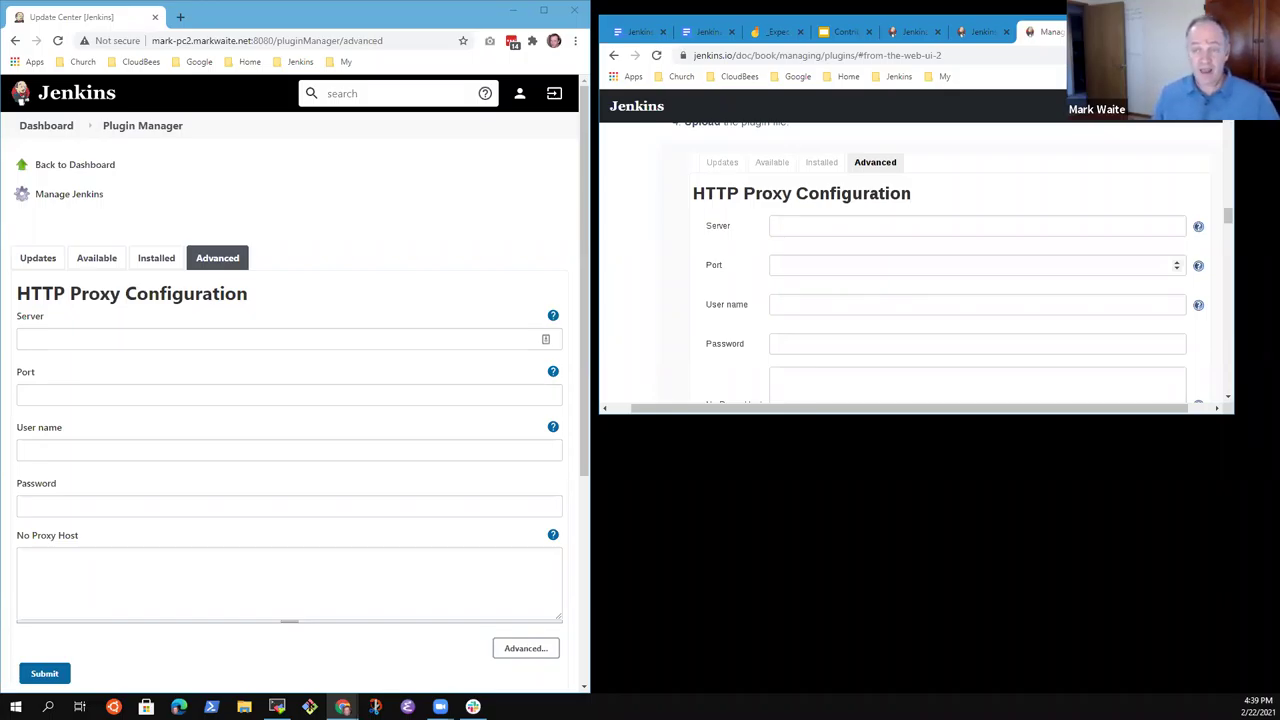
key("super+Up")
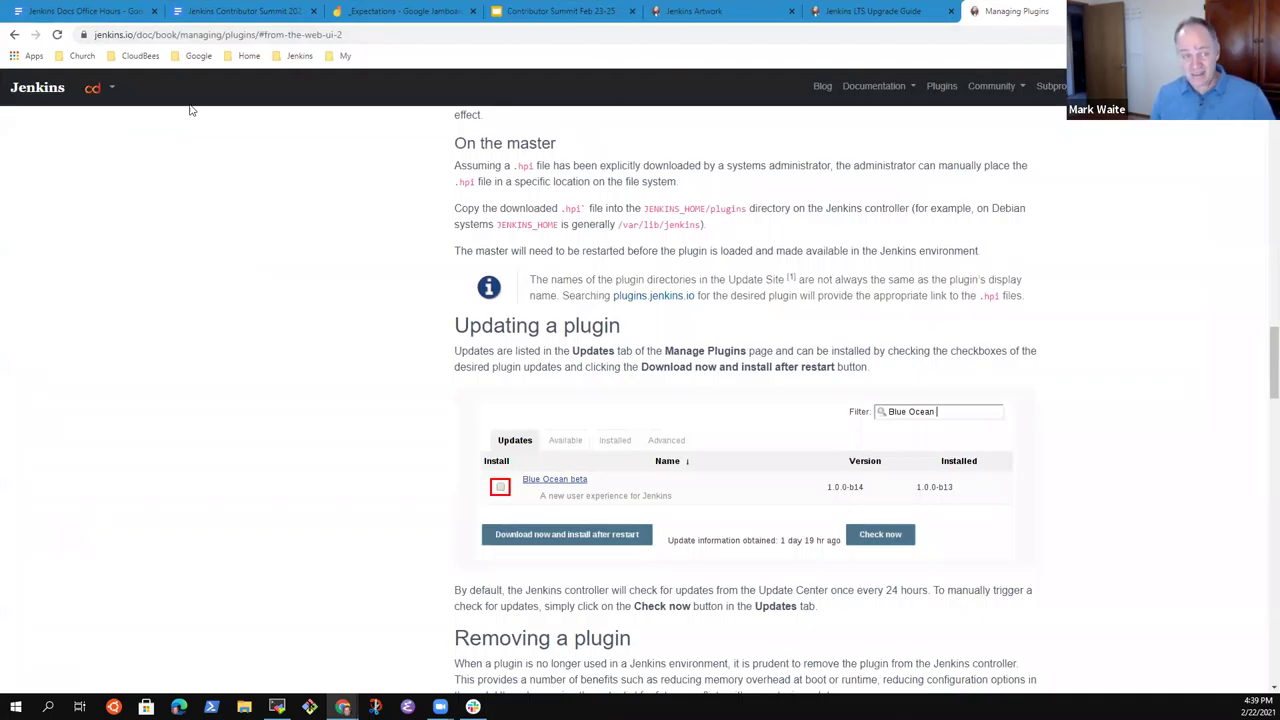
In a new tab, open the Jenkins Plugins Index from bookmarks, search 'git' and open the Git plugin.
key("ctrl+t")
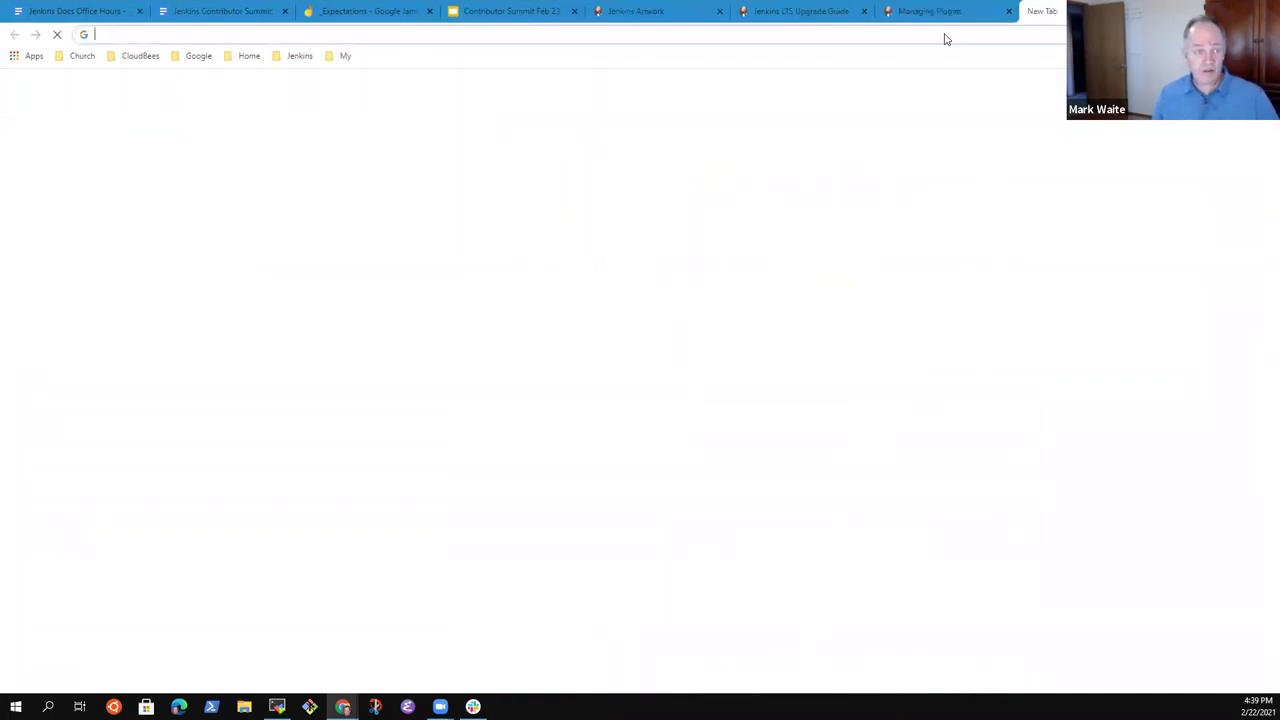
left_click(296, 55)
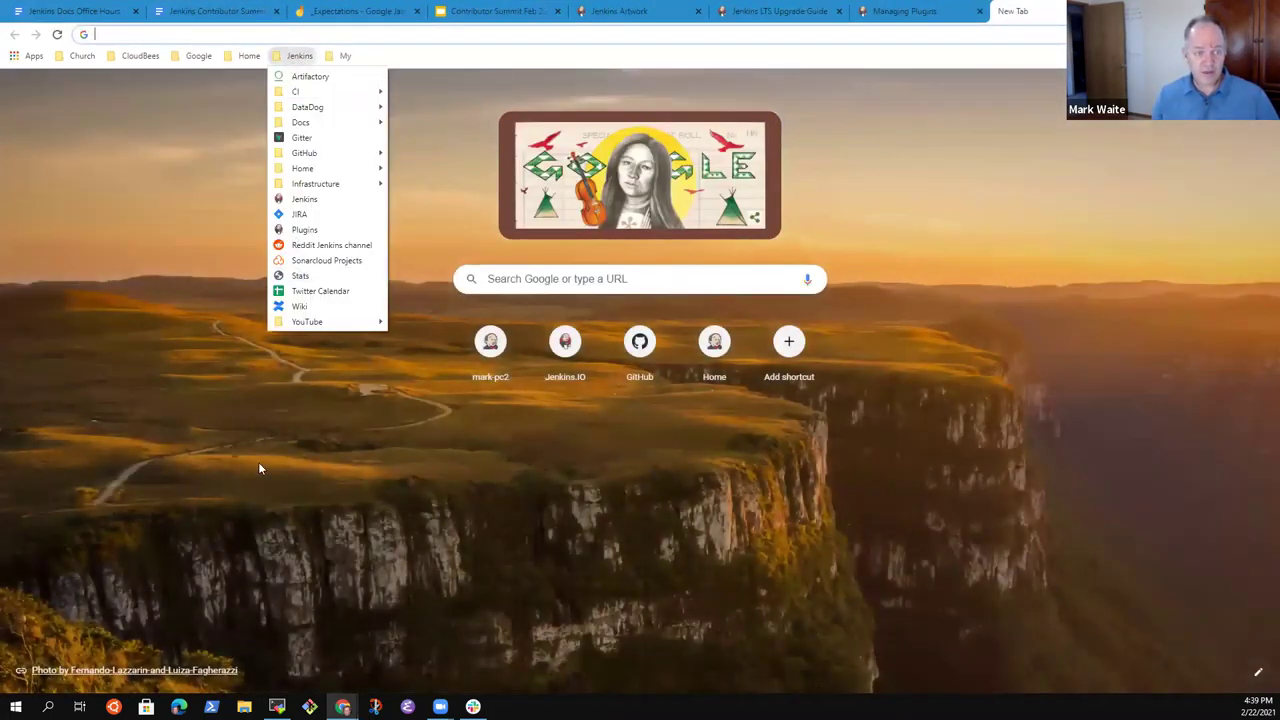
left_click(316, 230)
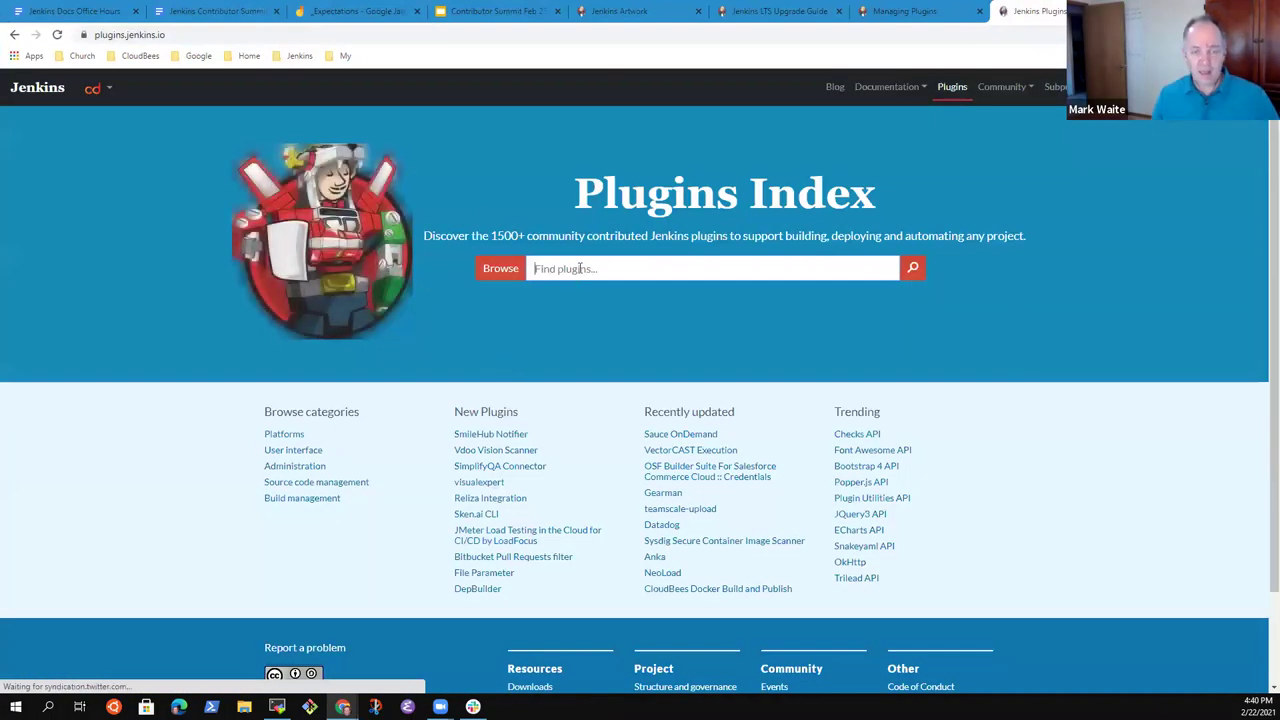
left_click(578, 266)
type("git")
key("Return")
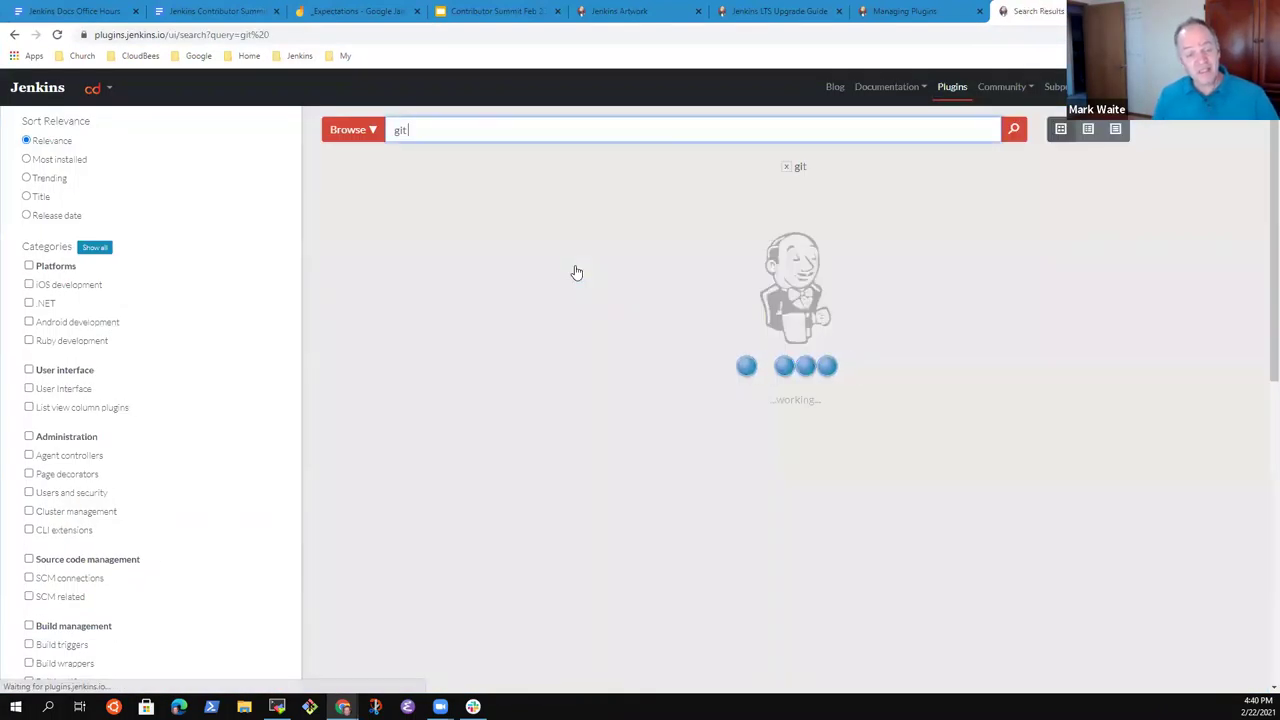
left_click(434, 217)
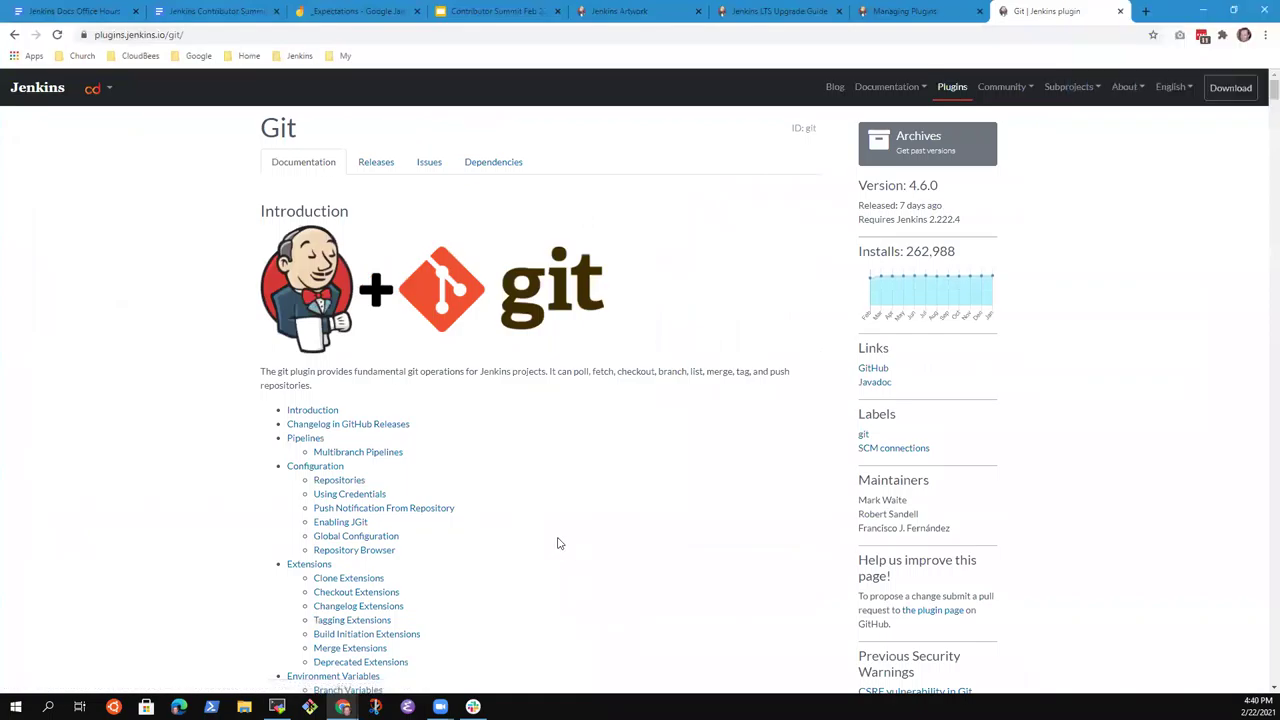
Scroll up and down through the Git plugin page to read it.
scroll(423, 386, "down", 6)
scroll(438, 389, "down", 9)
scroll(645, 530, "up", 2)
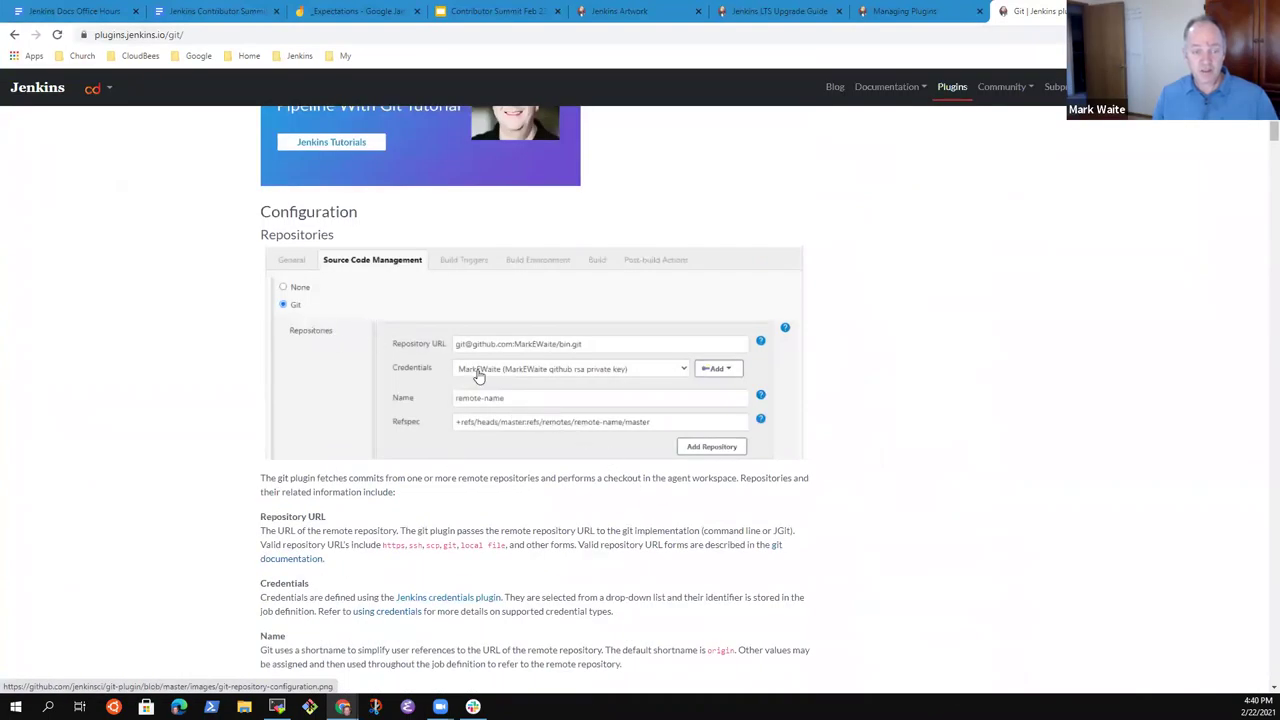
scroll(540, 418, "down", 1)
scroll(563, 425, "down", 12)
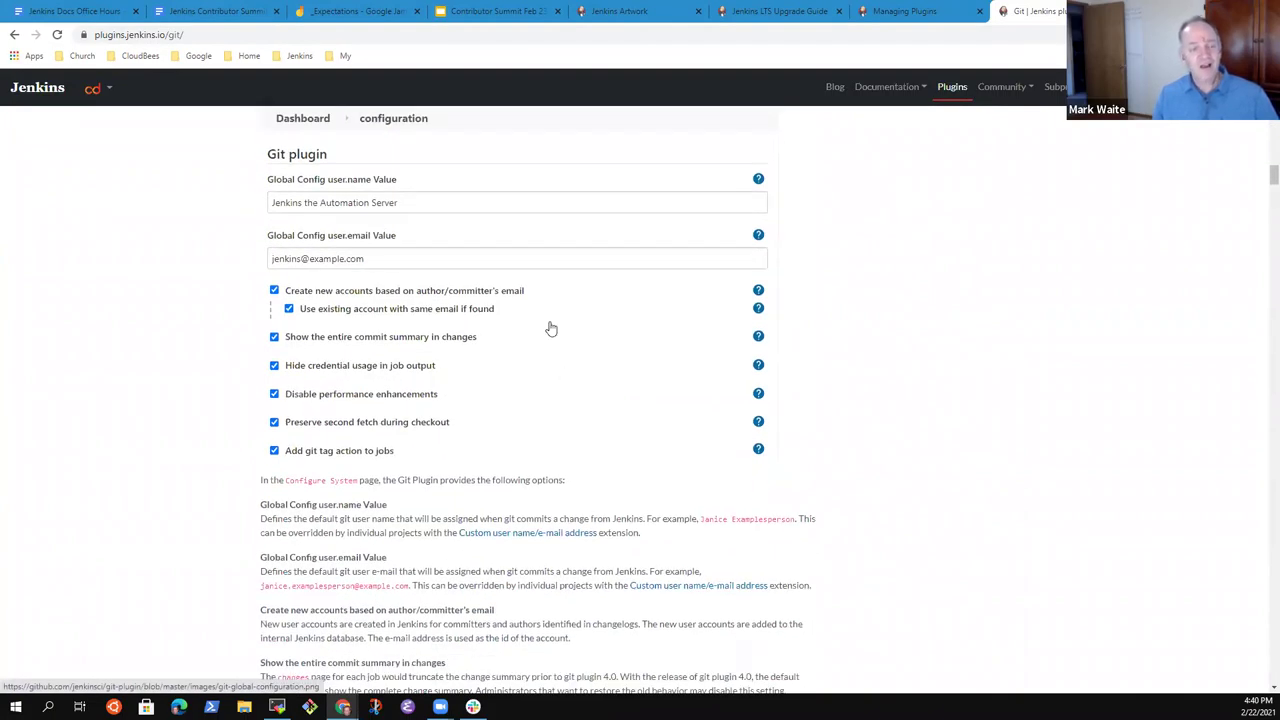
scroll(945, 380, "up", 1)
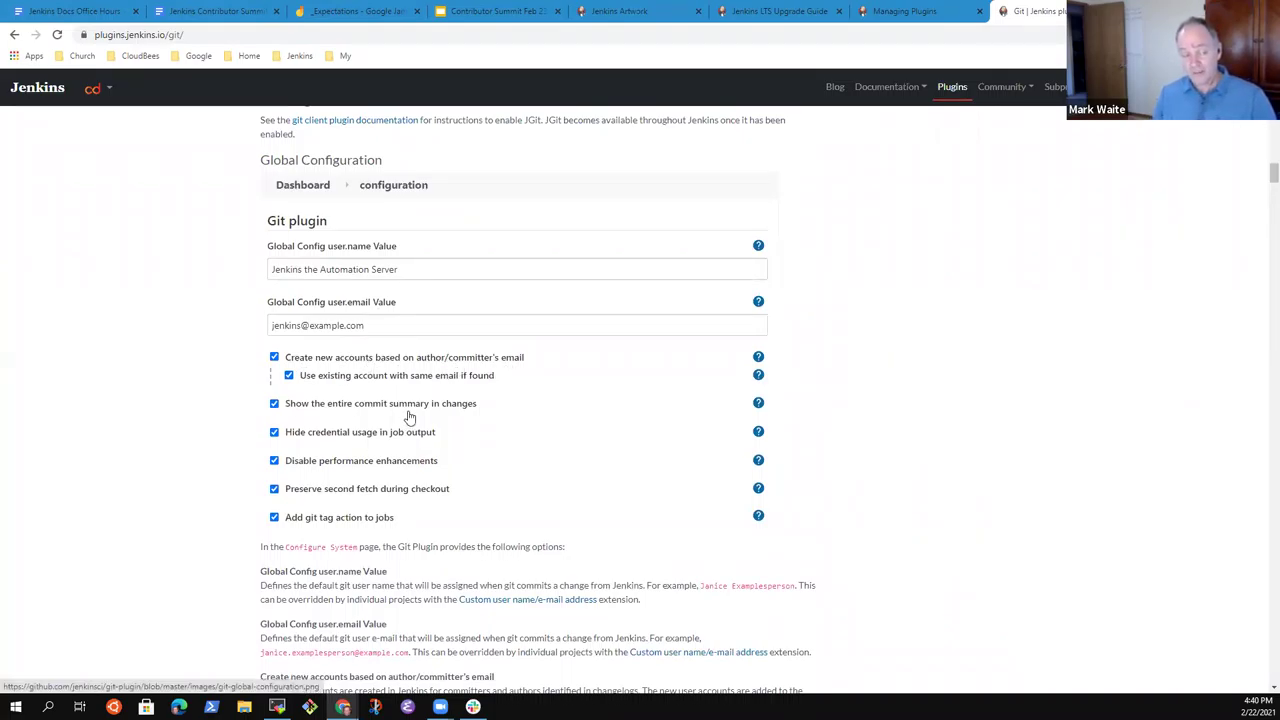
scroll(420, 420, "down", 10)
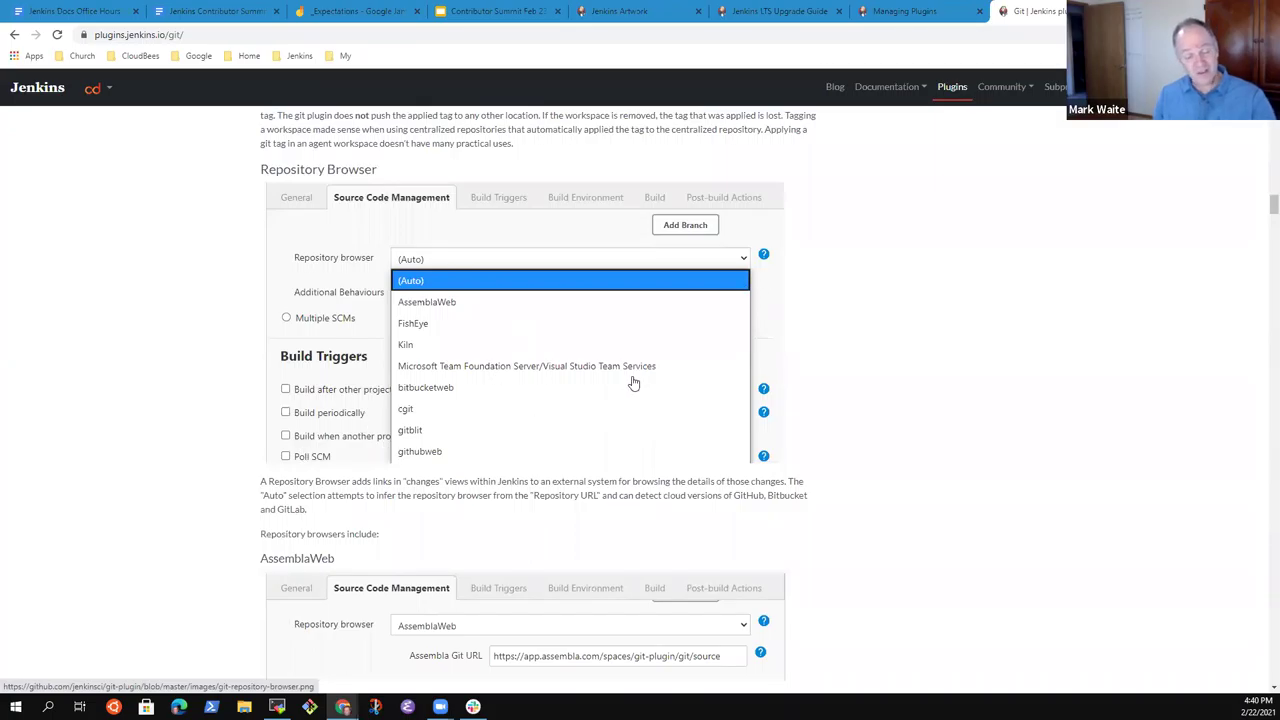
scroll(451, 414, "down", 4)
scroll(509, 408, "up", 1)
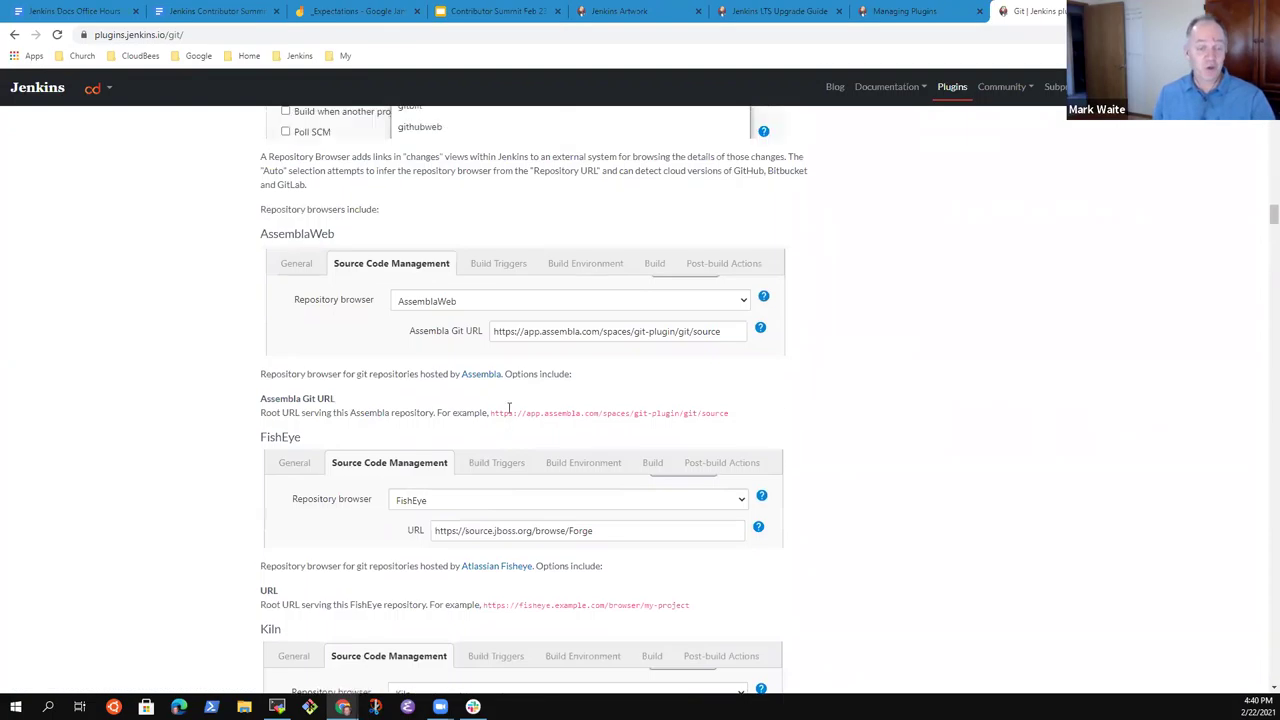
scroll(509, 408, "up", 4)
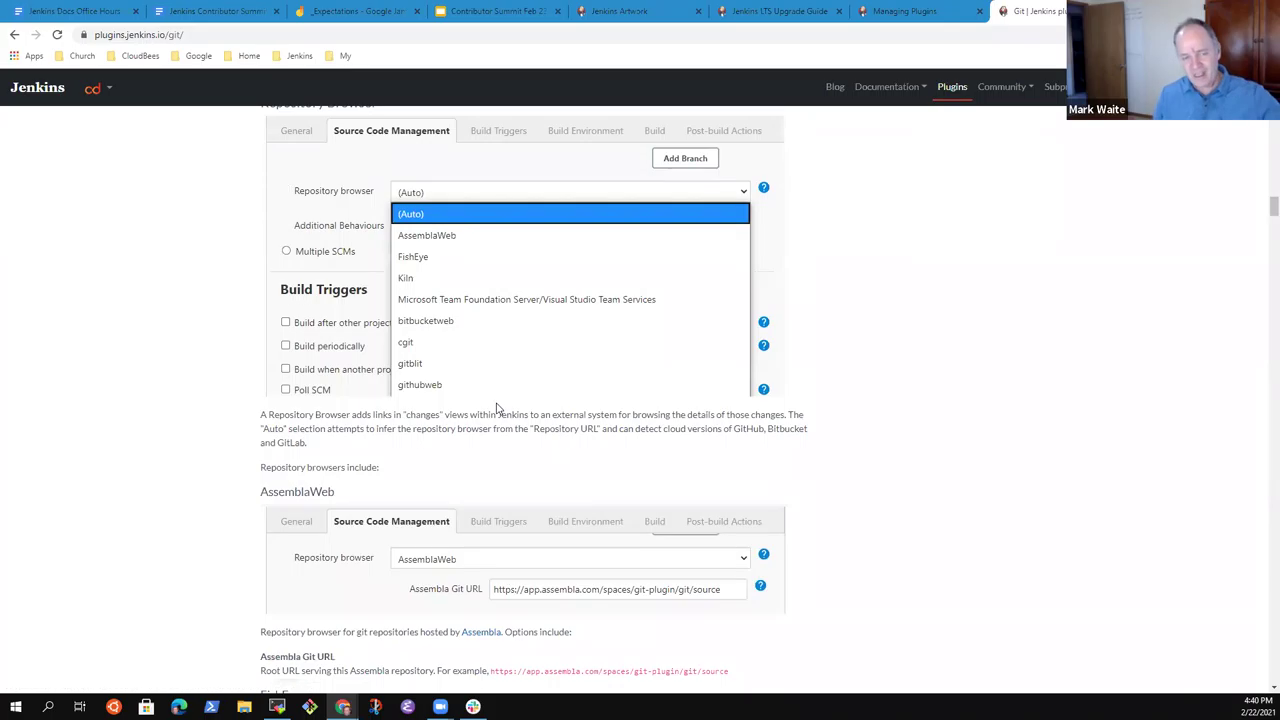
scroll(497, 408, "up", 2)
scroll(489, 486, "up", 2)
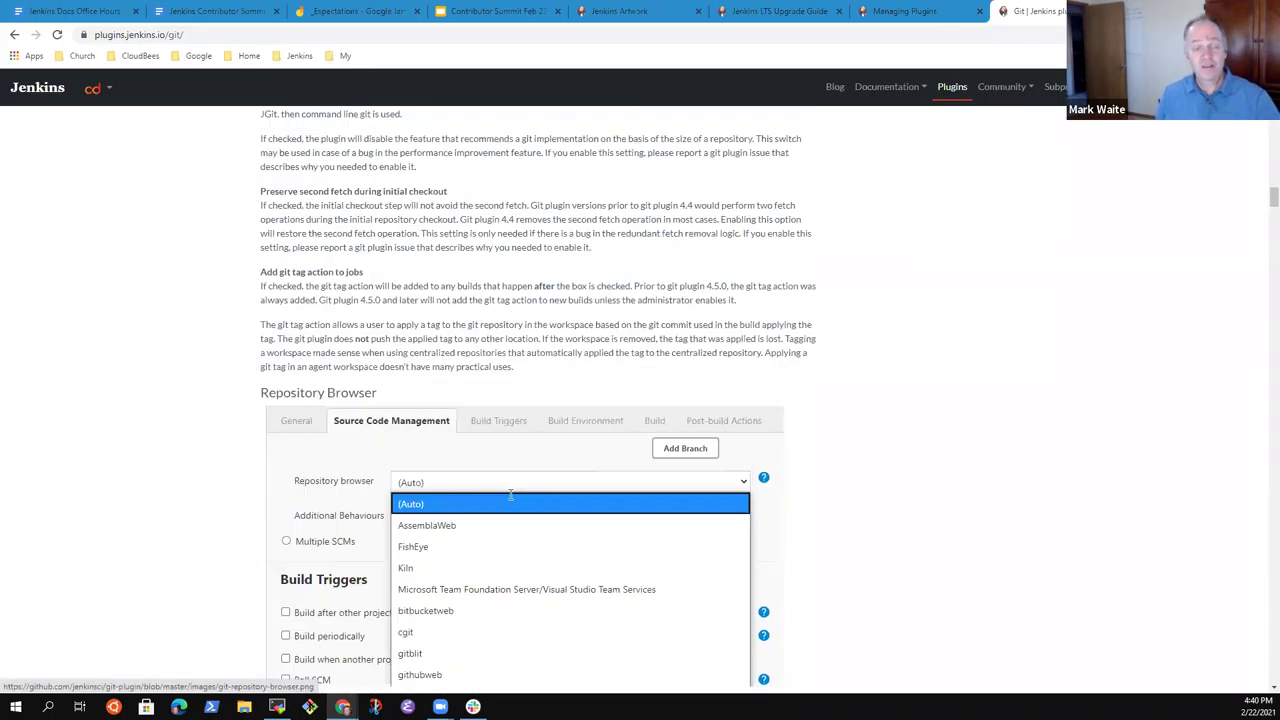
scroll(510, 494, "up", 4)
scroll(563, 520, "down", 8)
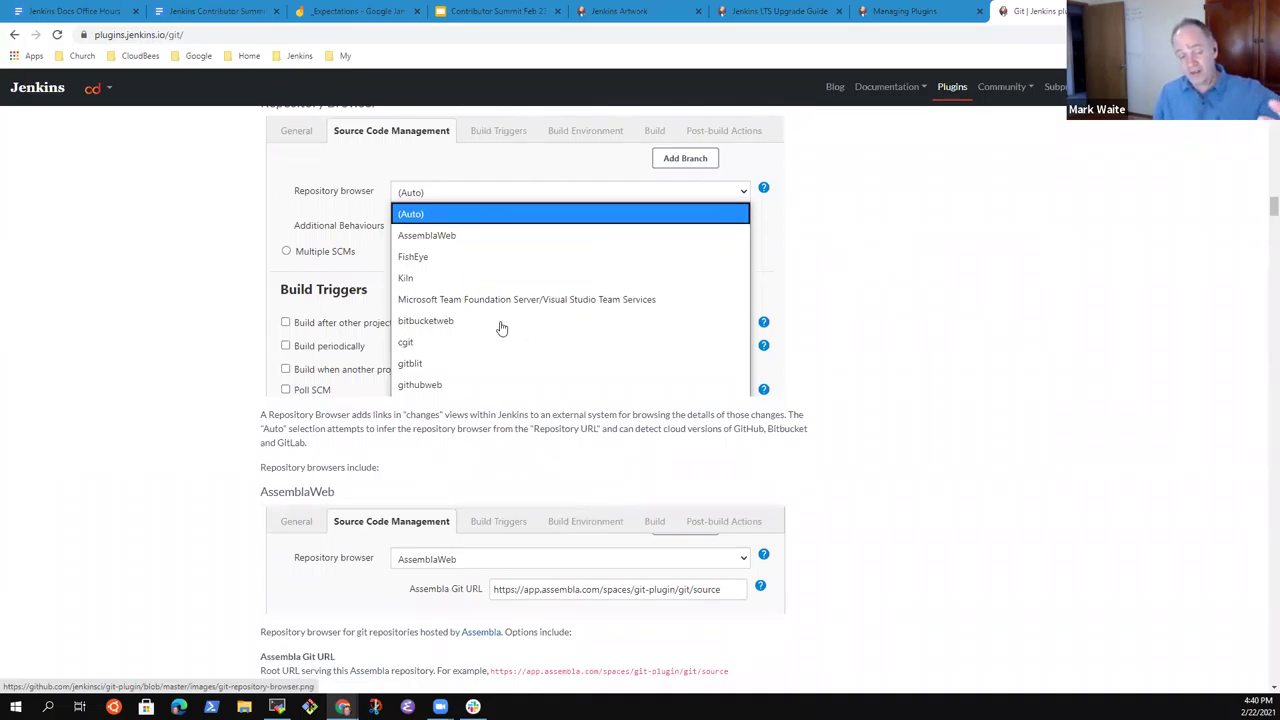
scroll(495, 360, "down", 3)
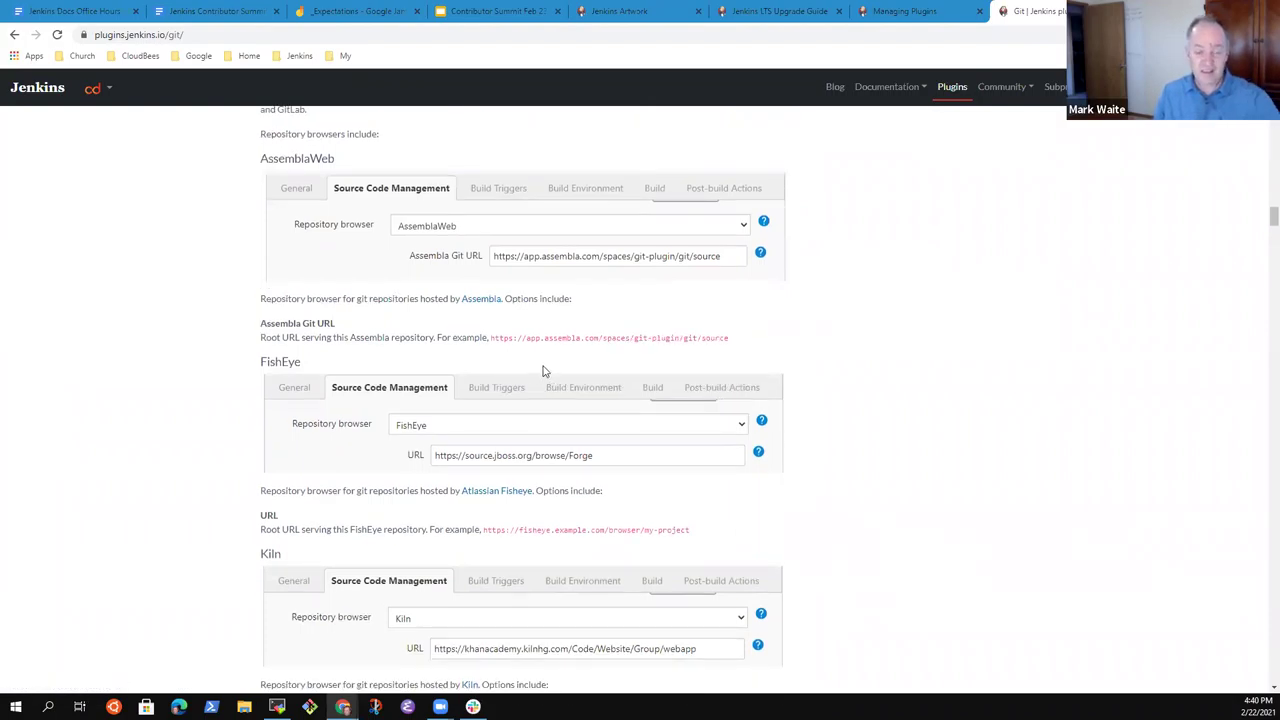
Cycle through the Managing Plugins, LTS Upgrade Guide and Jamboard tabs, ending on the Contributor Summit 2021 doc.
left_click(918, 12)
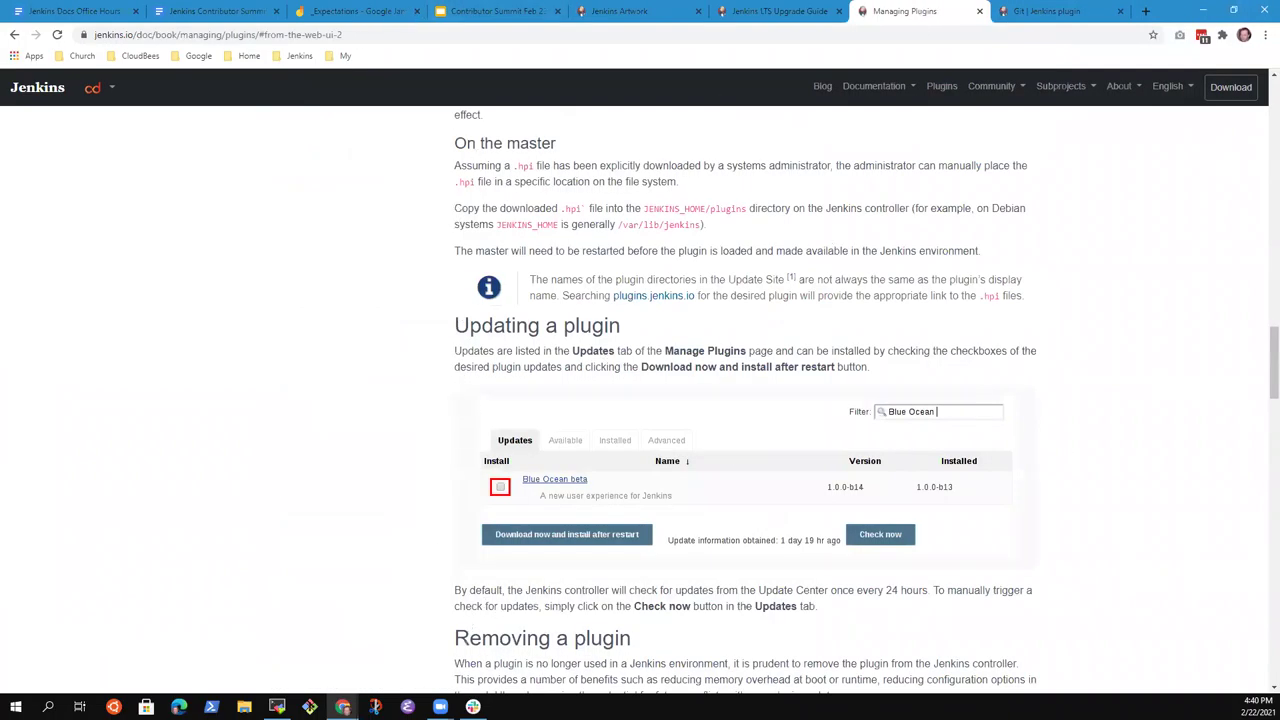
left_click(770, 11)
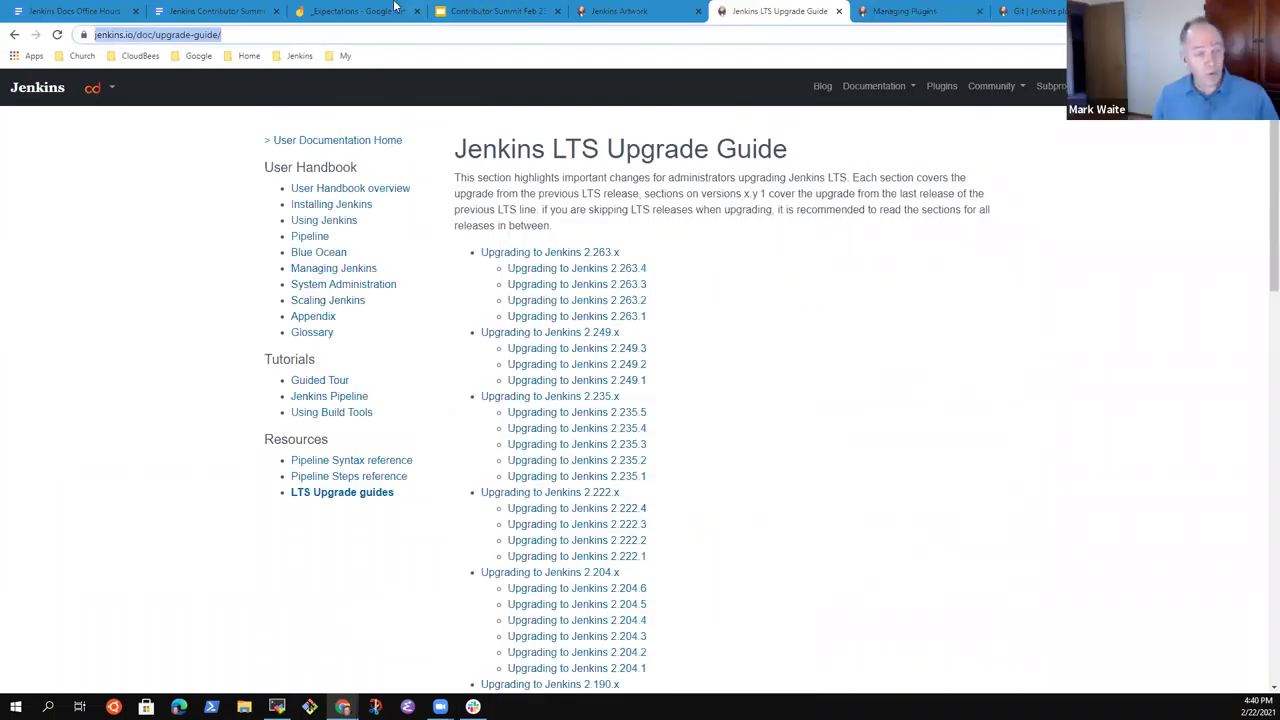
left_click(350, 11)
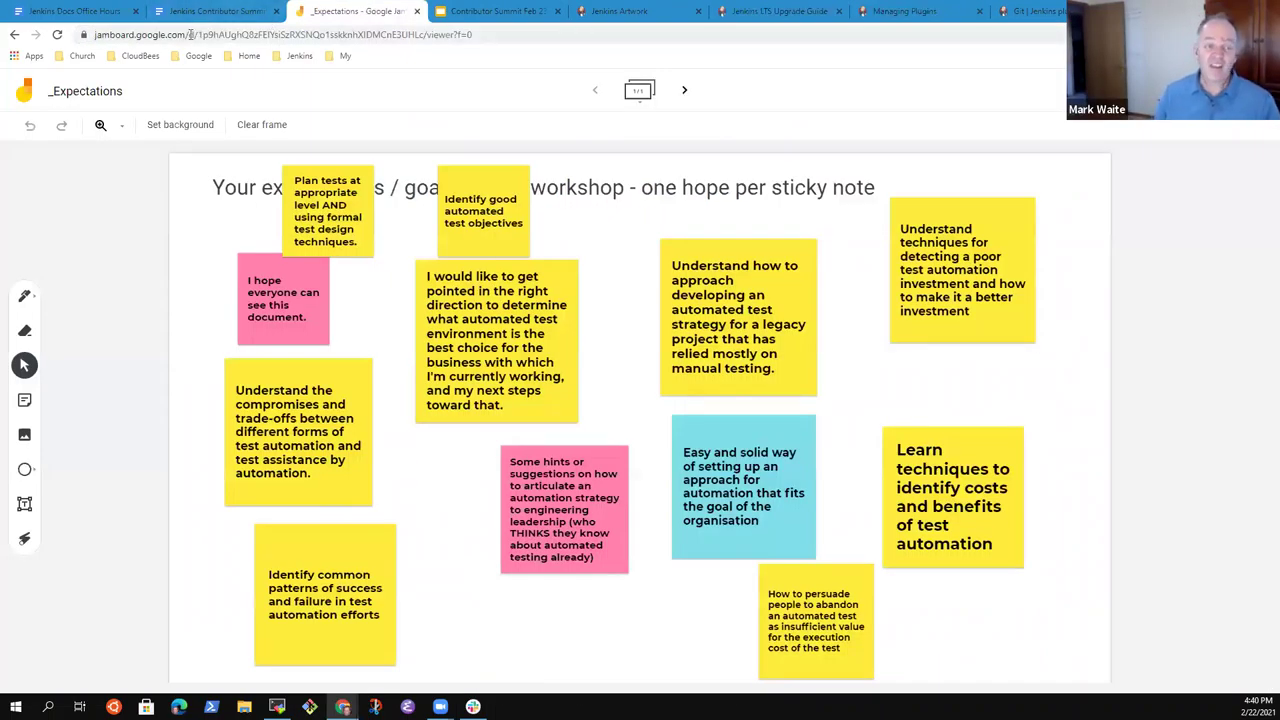
left_click(176, 12)
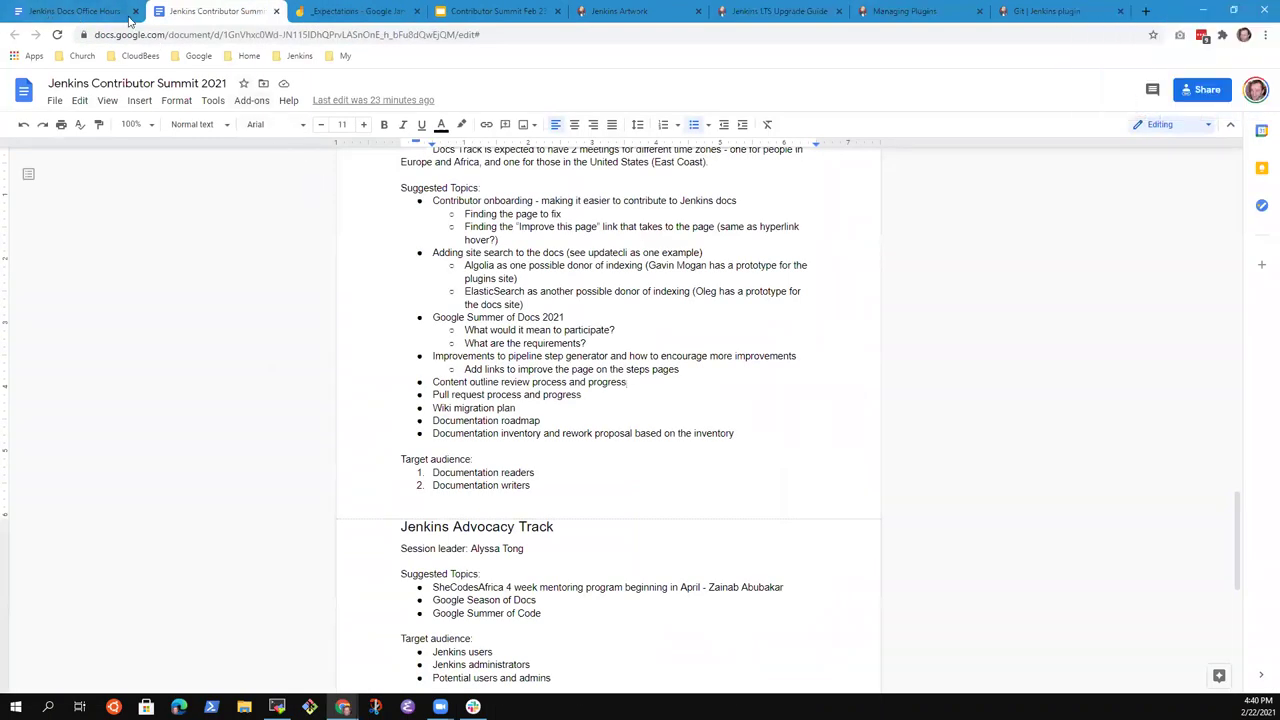
Add a 'Screenshot updates based on the 2.277.1 user interface' topic after Wiki migration plan.
left_click(88, 12)
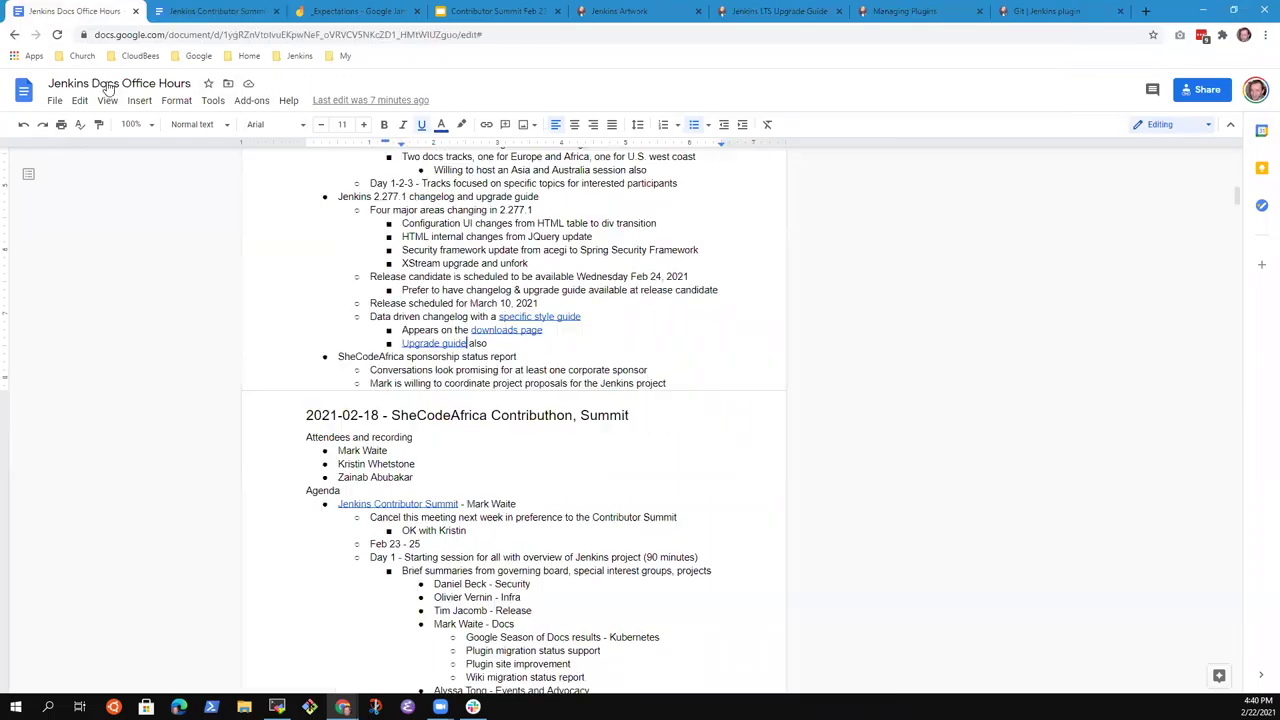
left_click(207, 13)
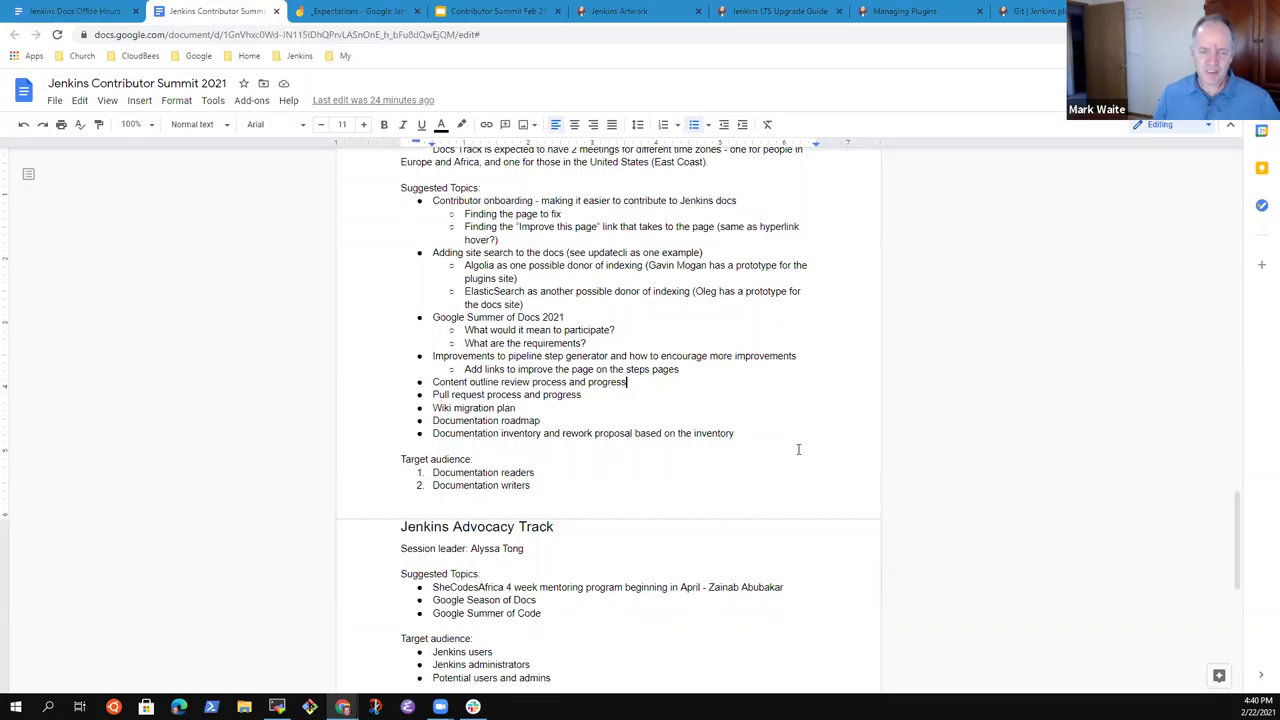
key("Down")
key("Down")
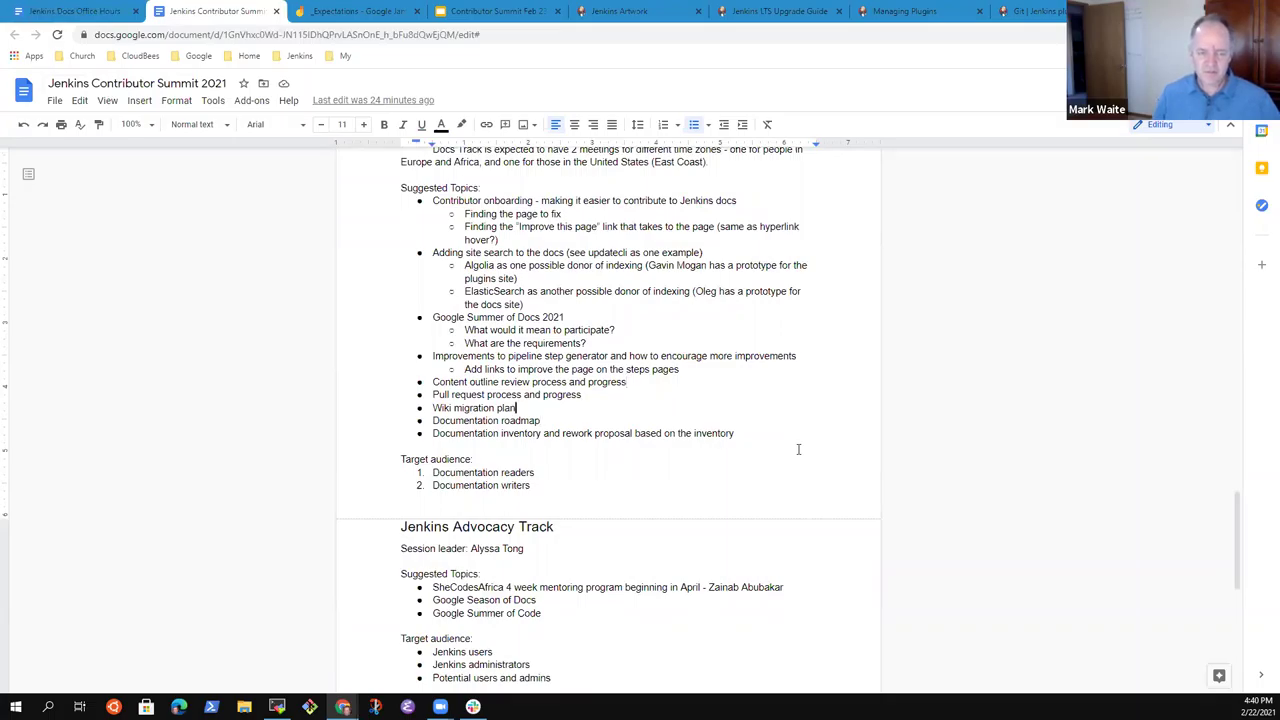
key("Return")
type("S")
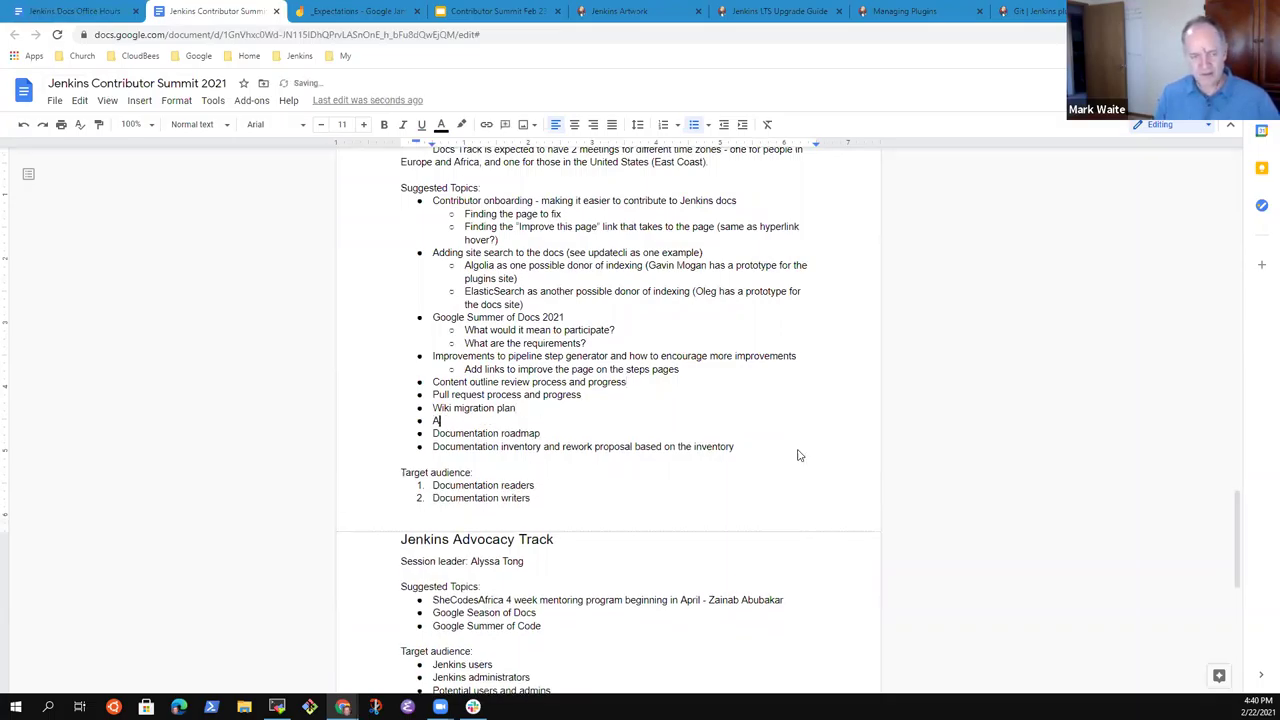
type("creenshot ")
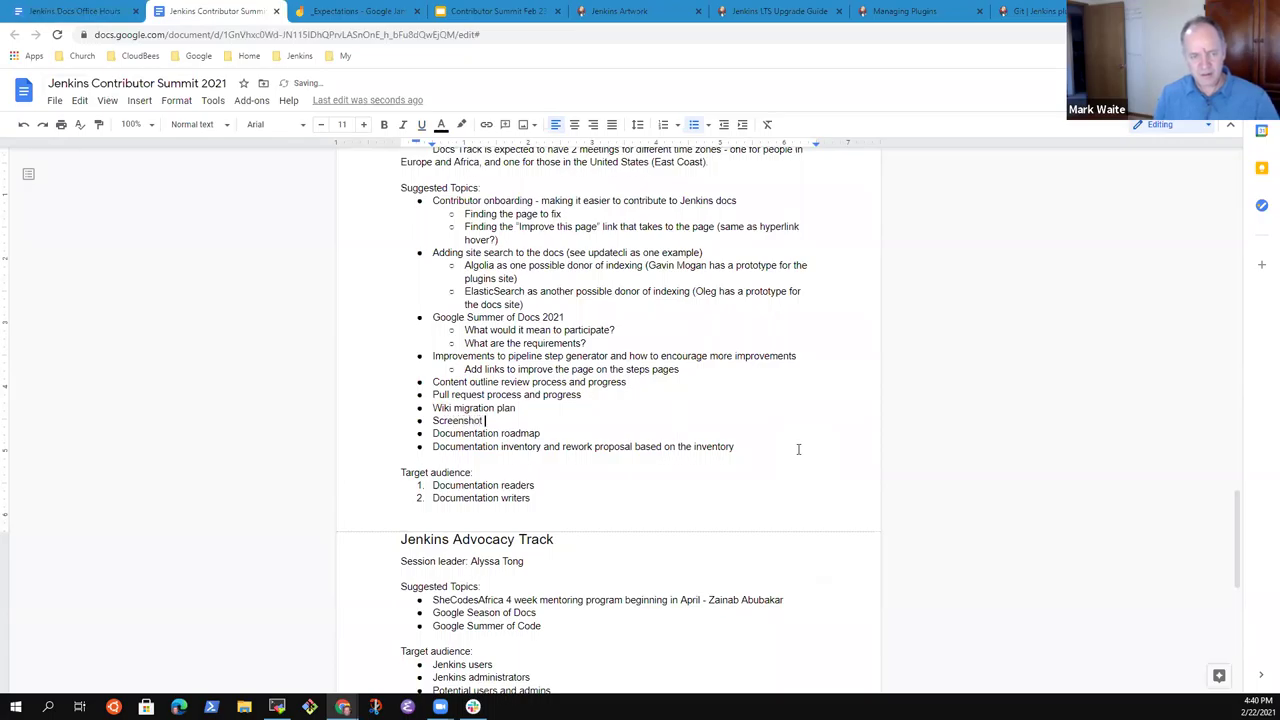
type("updates based on the 2.277.1")
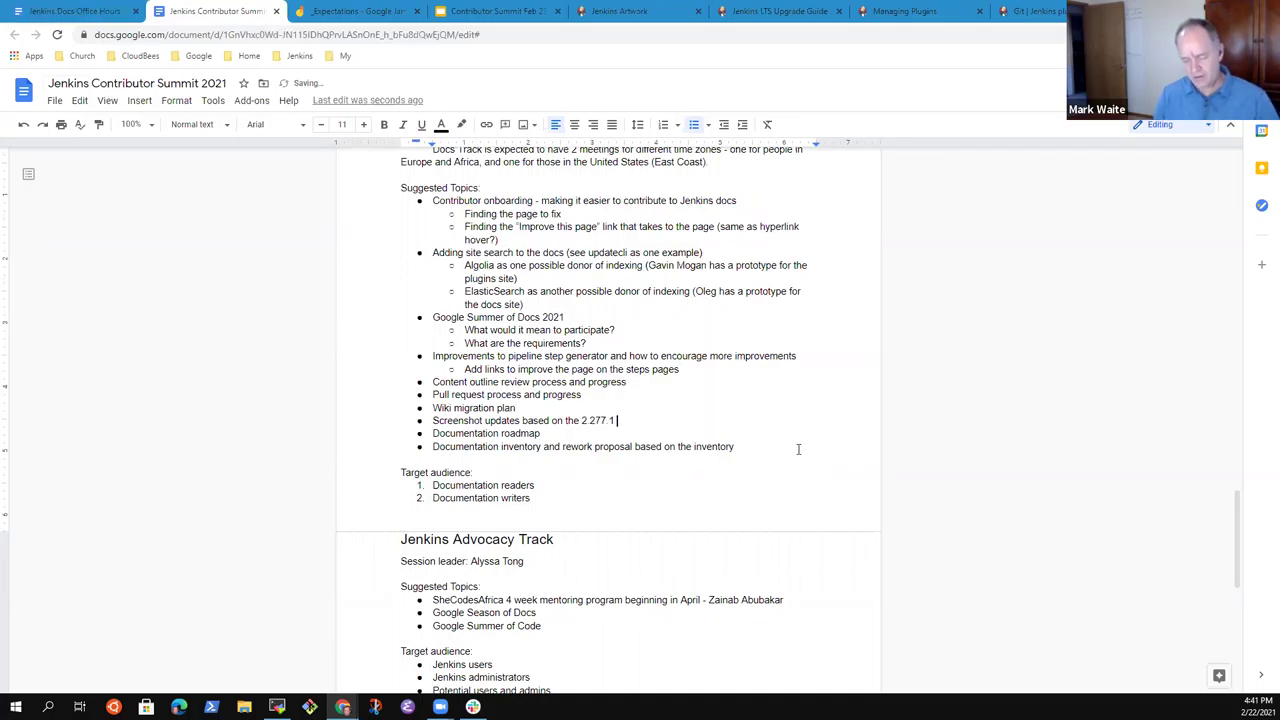
type(" user interac")
key("BackSpace")
type("face")
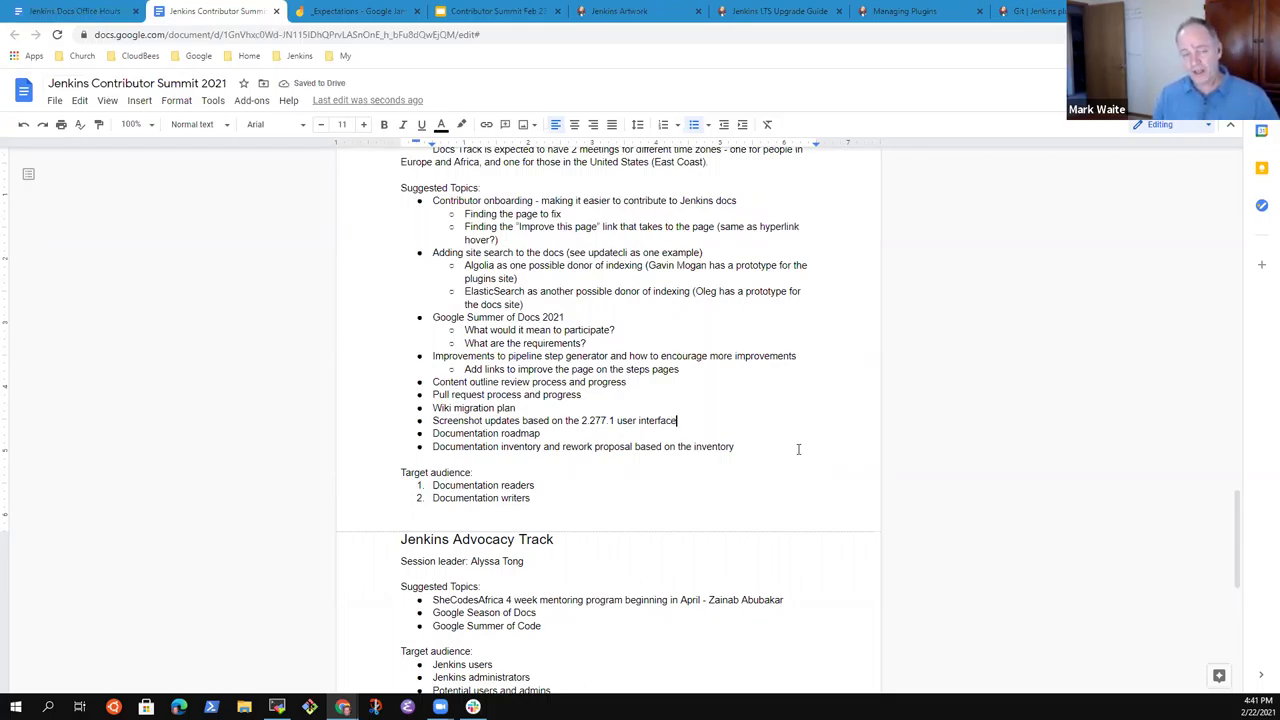
Add the indented sub-bullet 'SheCodeAfrica project to get current screenshots'.
key("Return")
key("Tab")
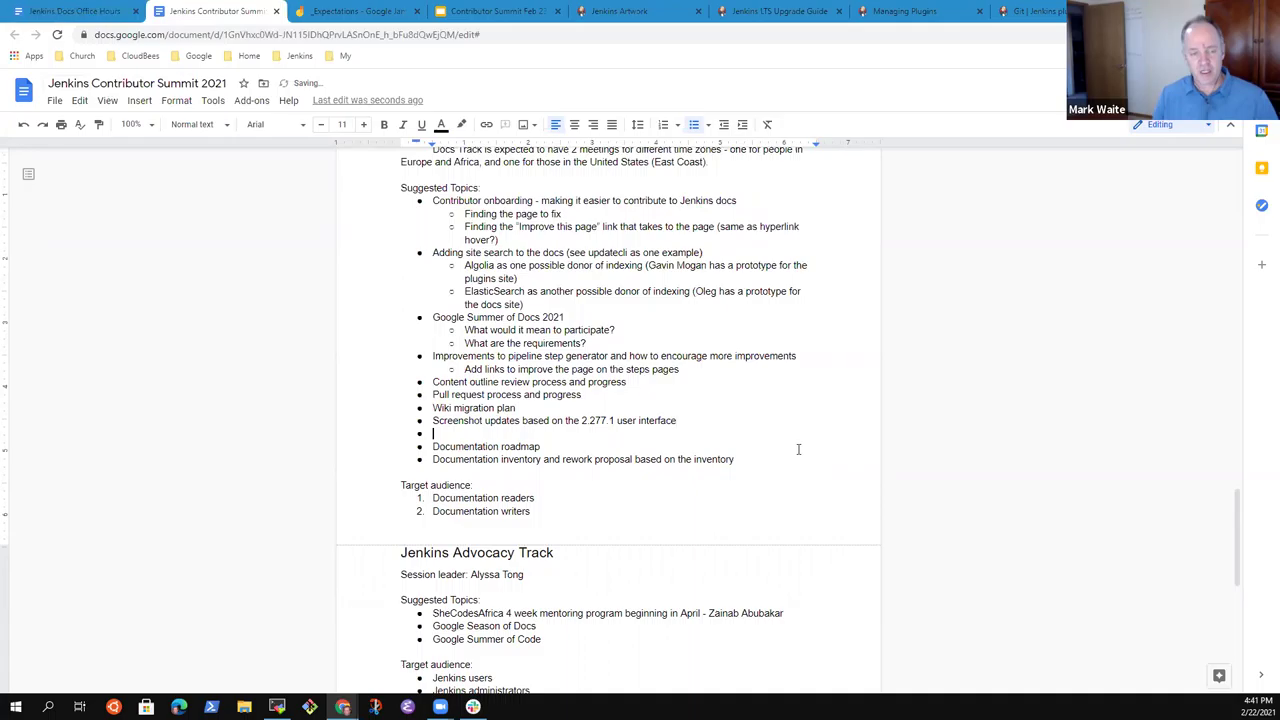
type("SheCodeA")
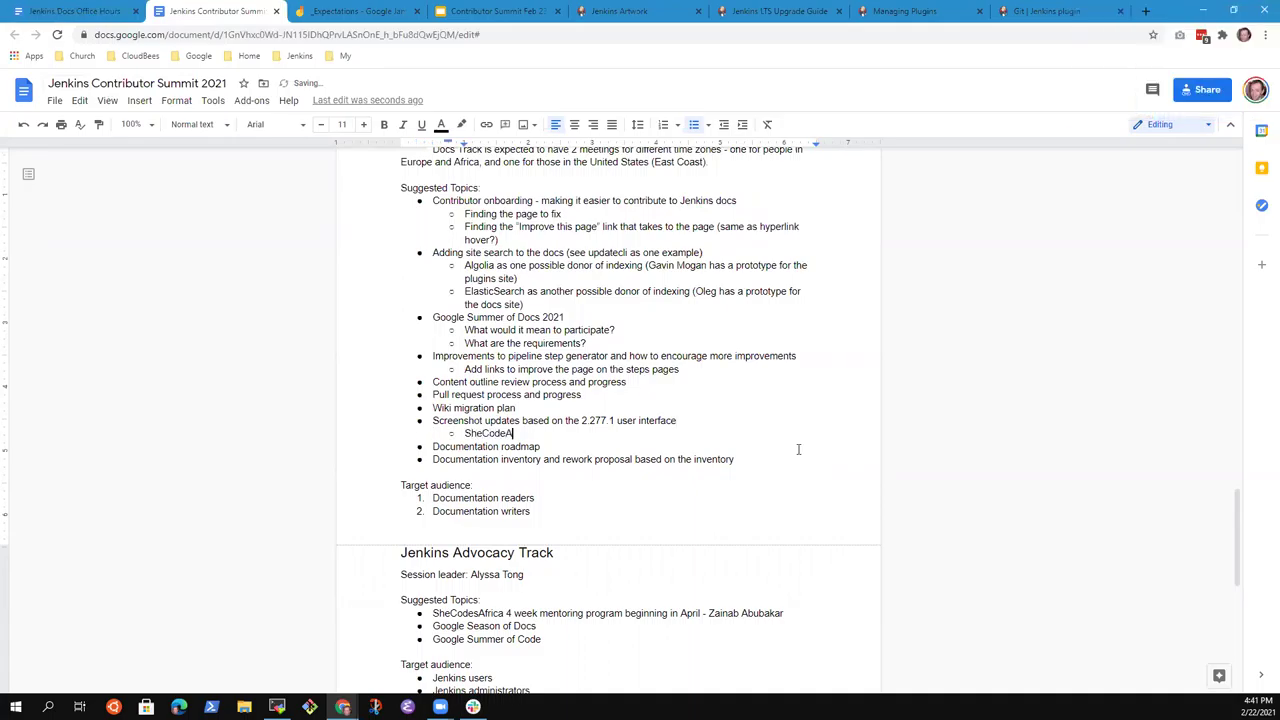
type("frica project")
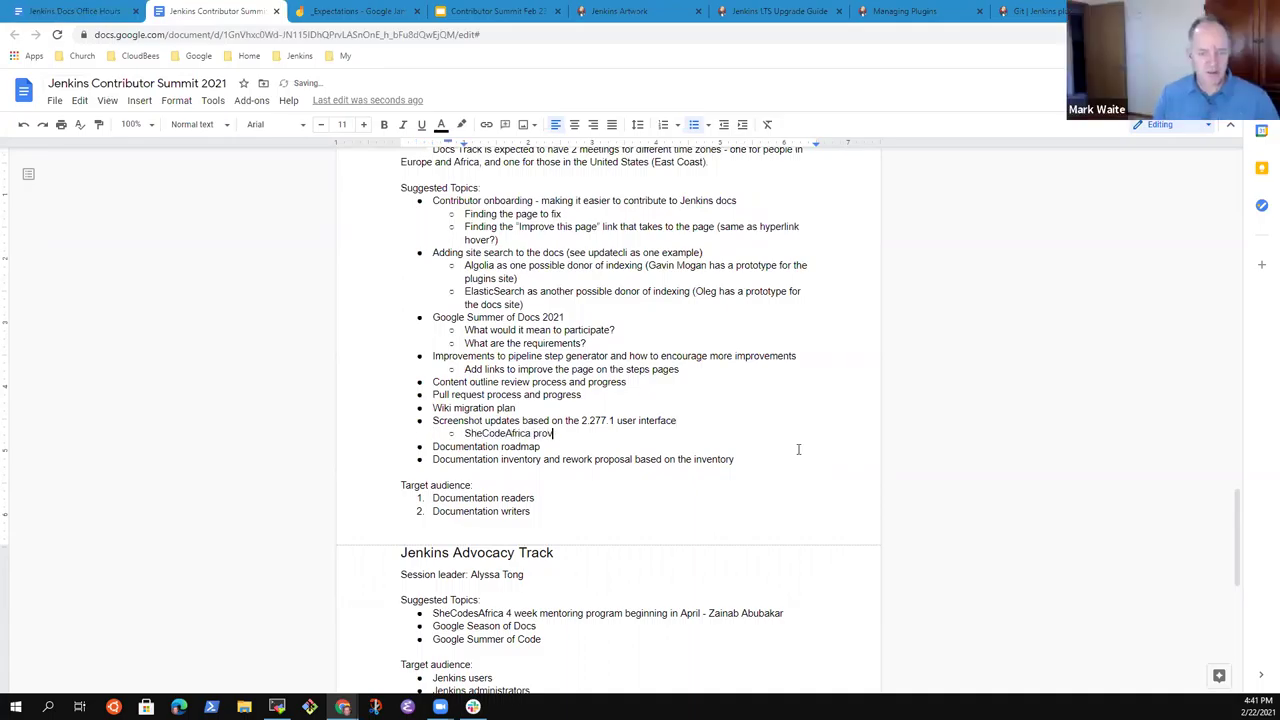
type(" to get ")
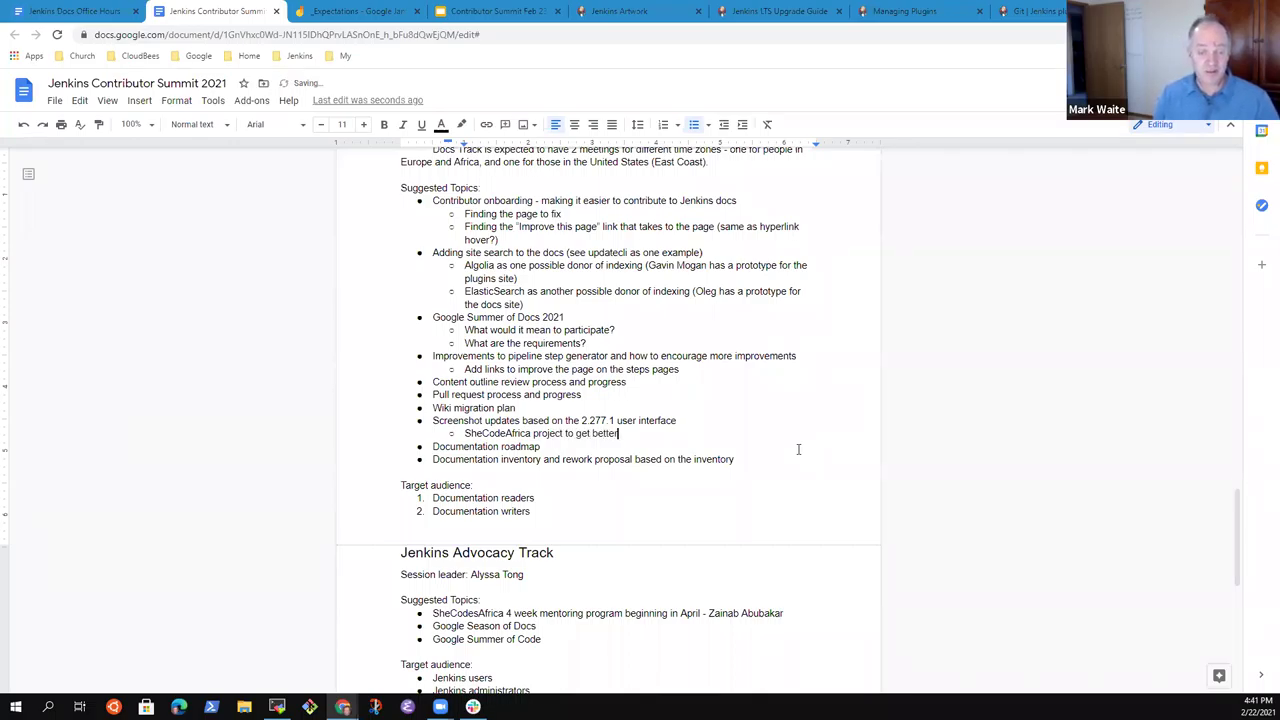
type("curren")
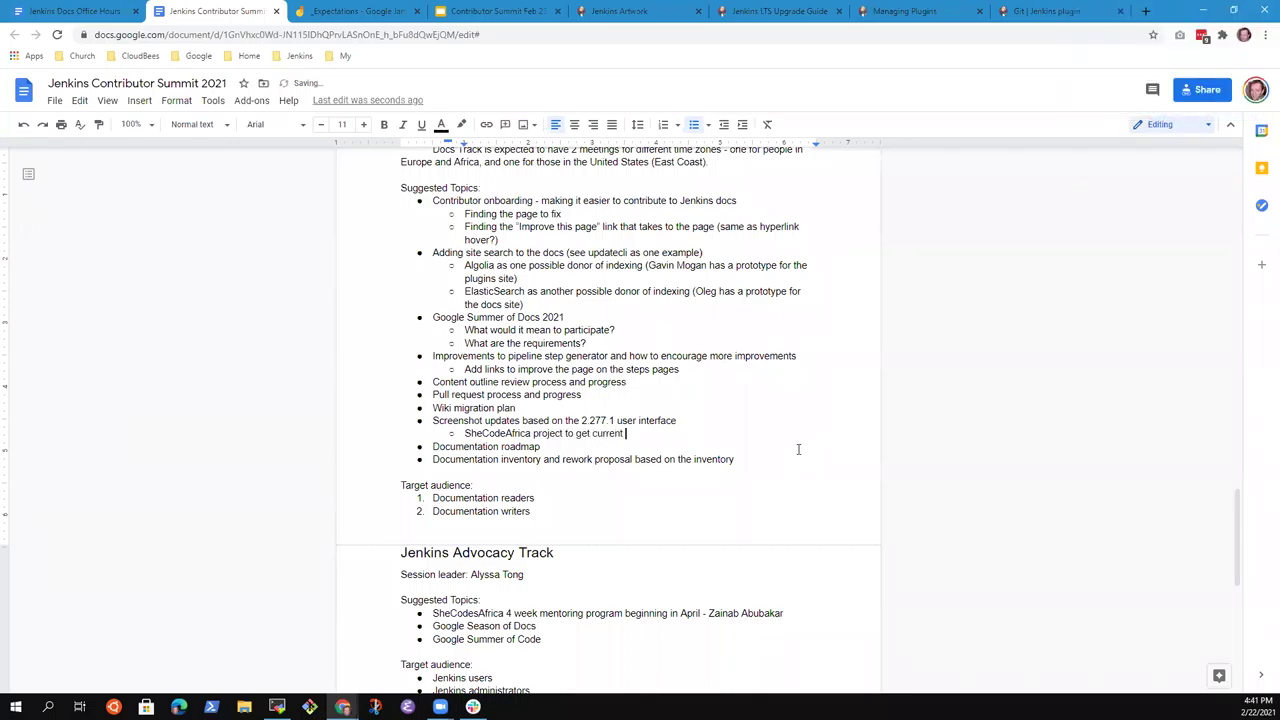
type("t screenshots")
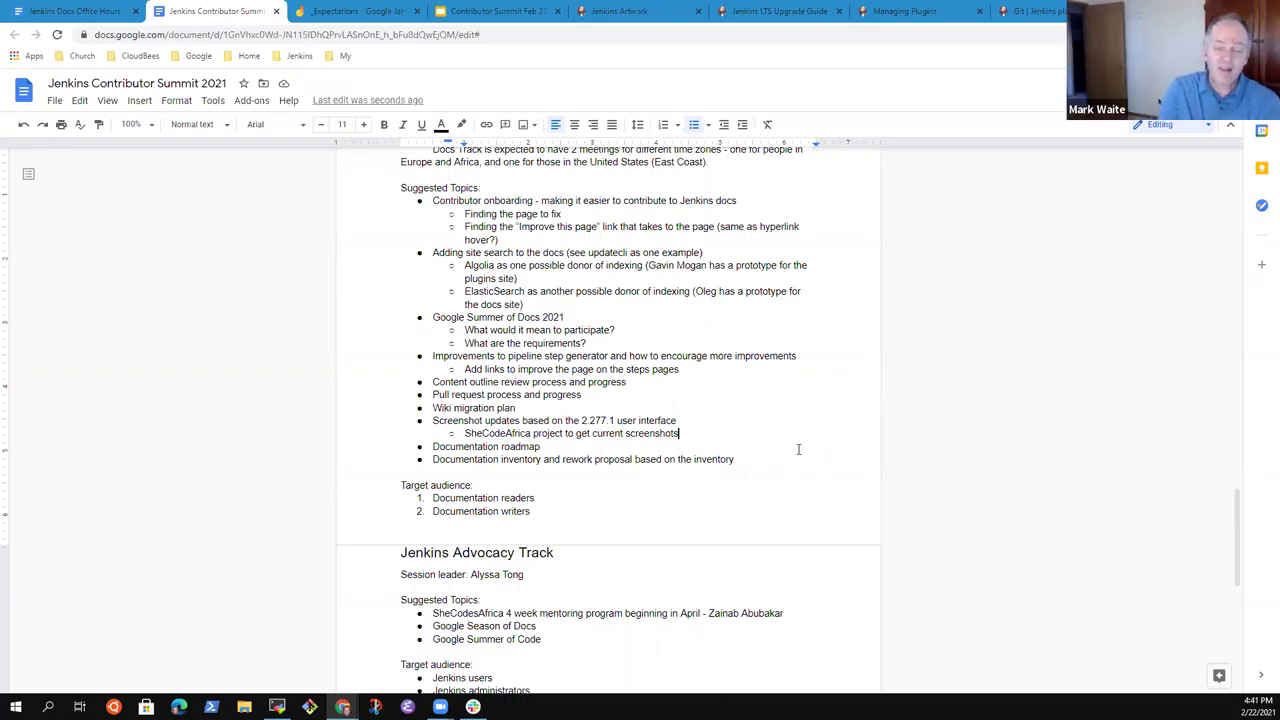
key("shift+Home")
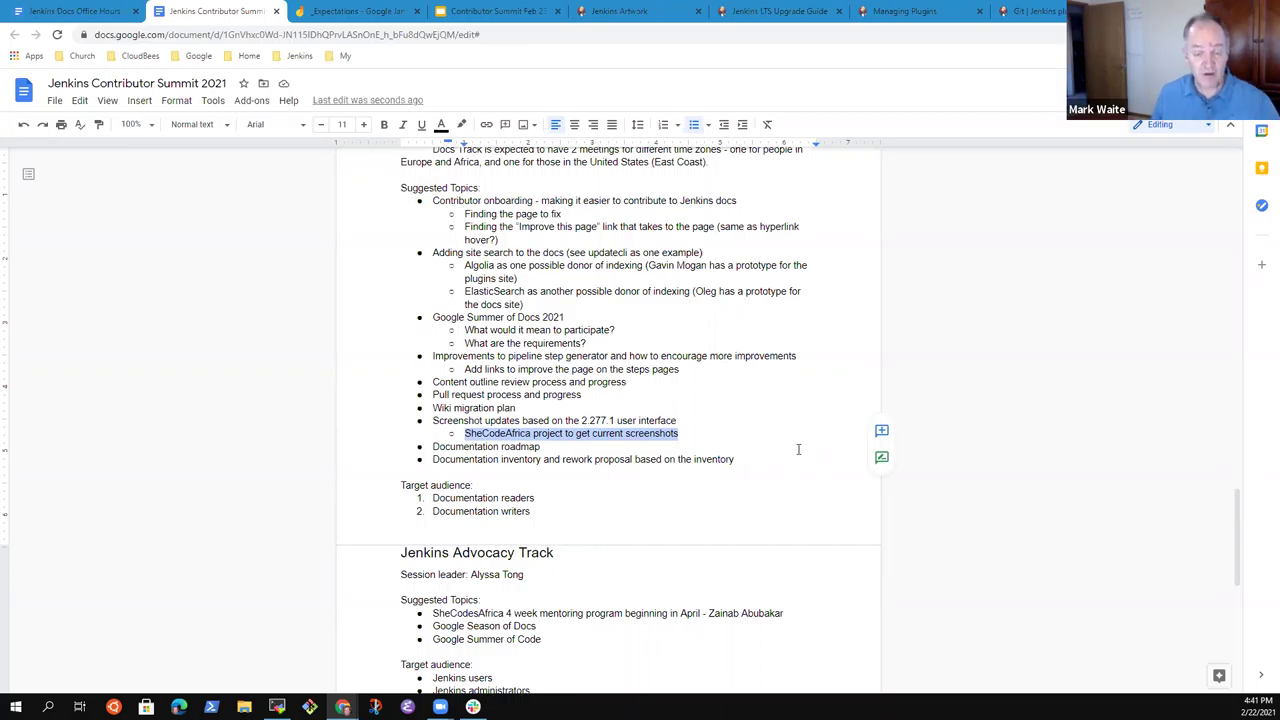
key("End")
Add the 'Pipeline examples submitted to plugin source code (dev with HTML)' sub-bullet and '(doc with adoc & awestruck)'.
key("Return")
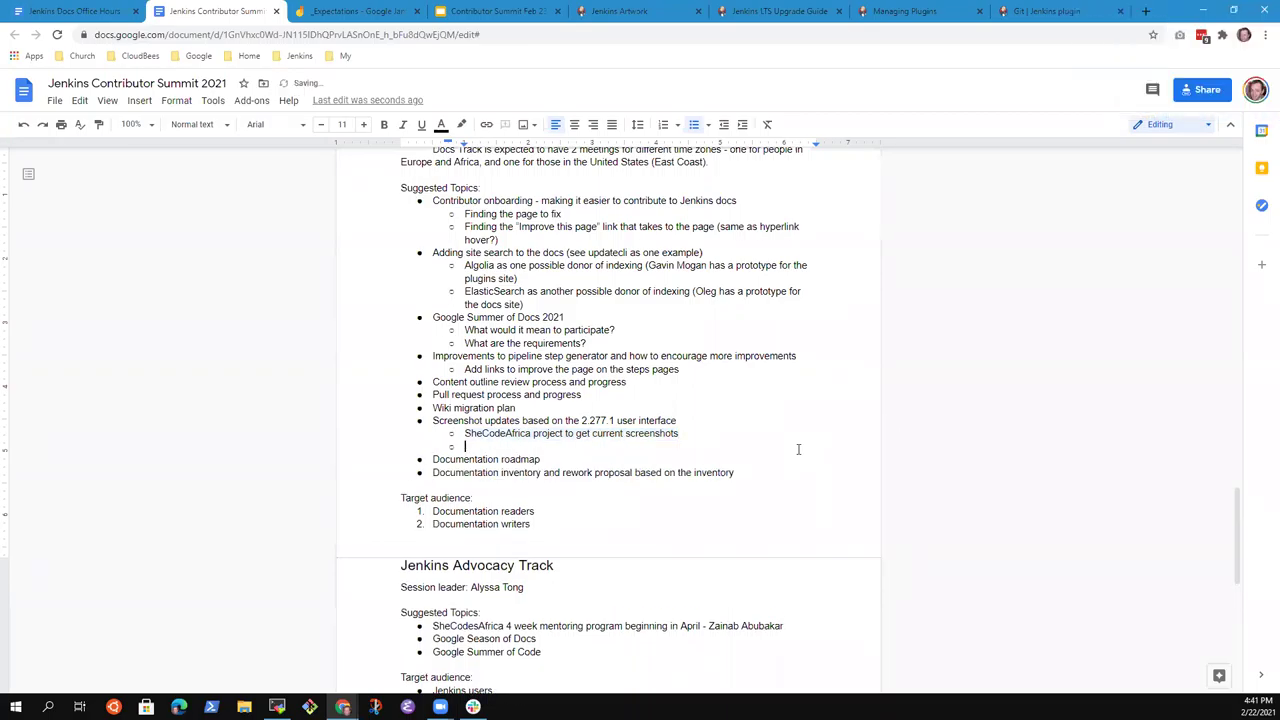
type("Pipeline e")
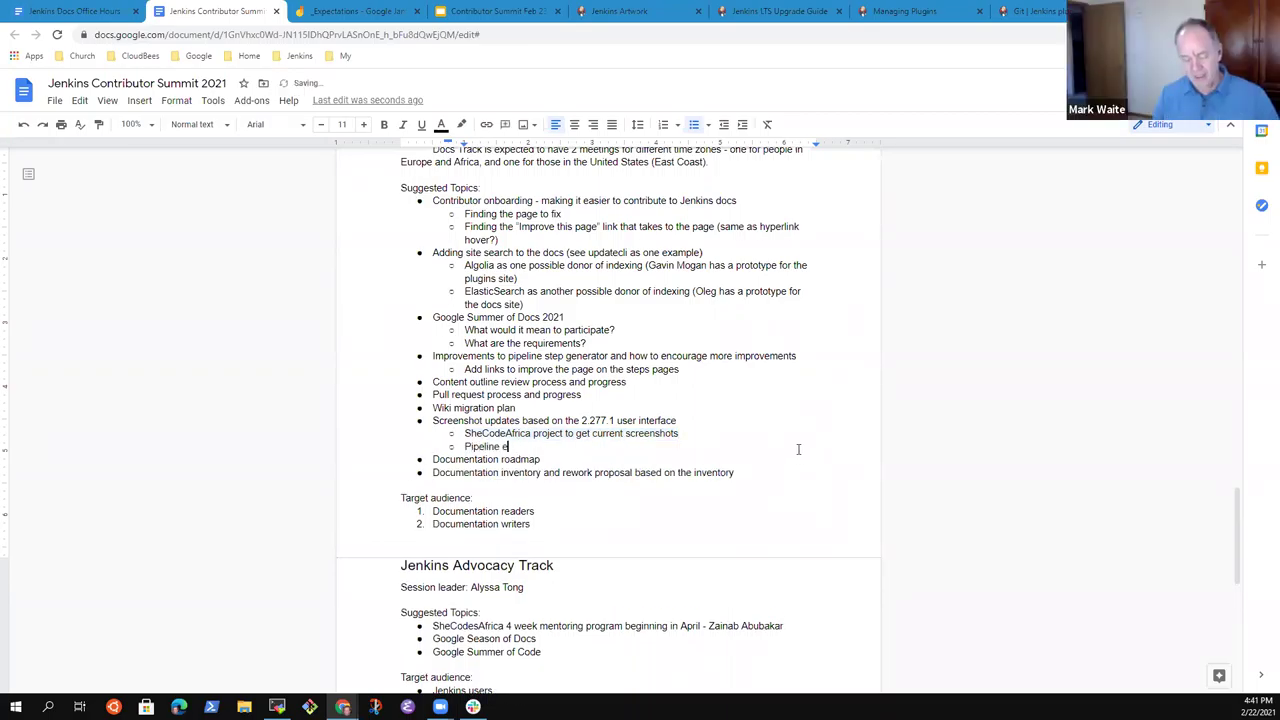
type("xamples submitted to ")
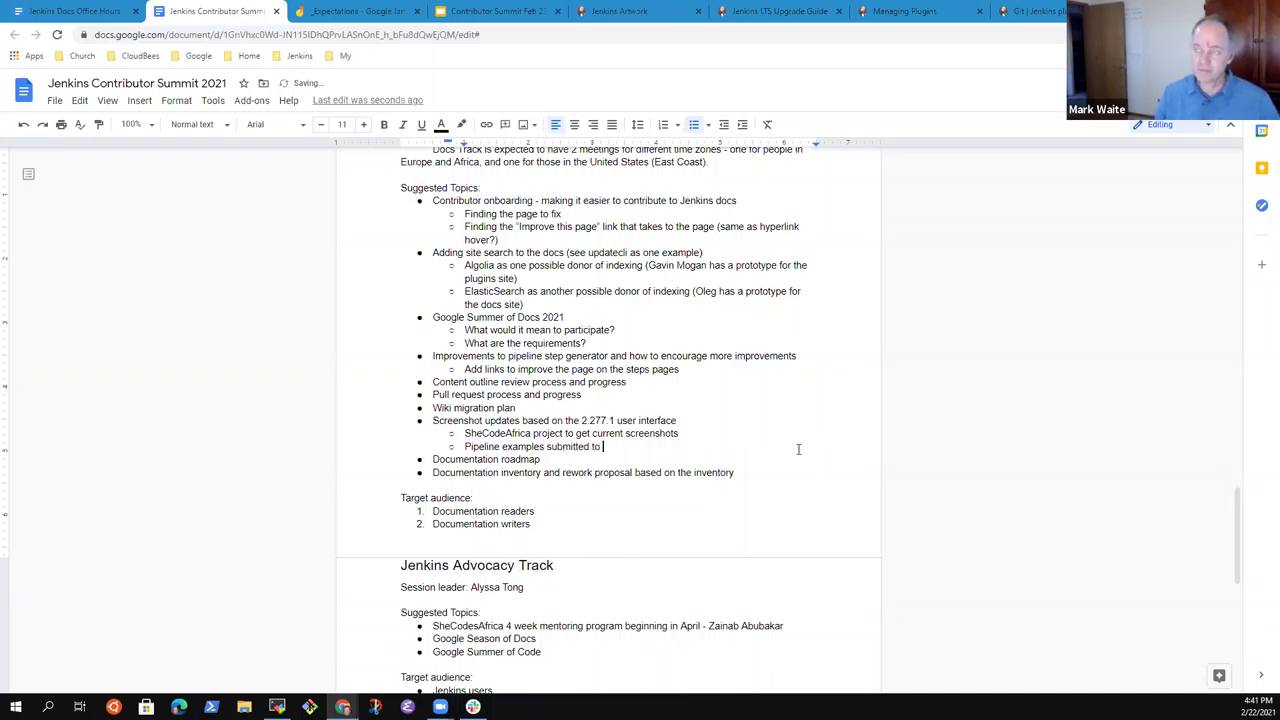
type("plugin source code")
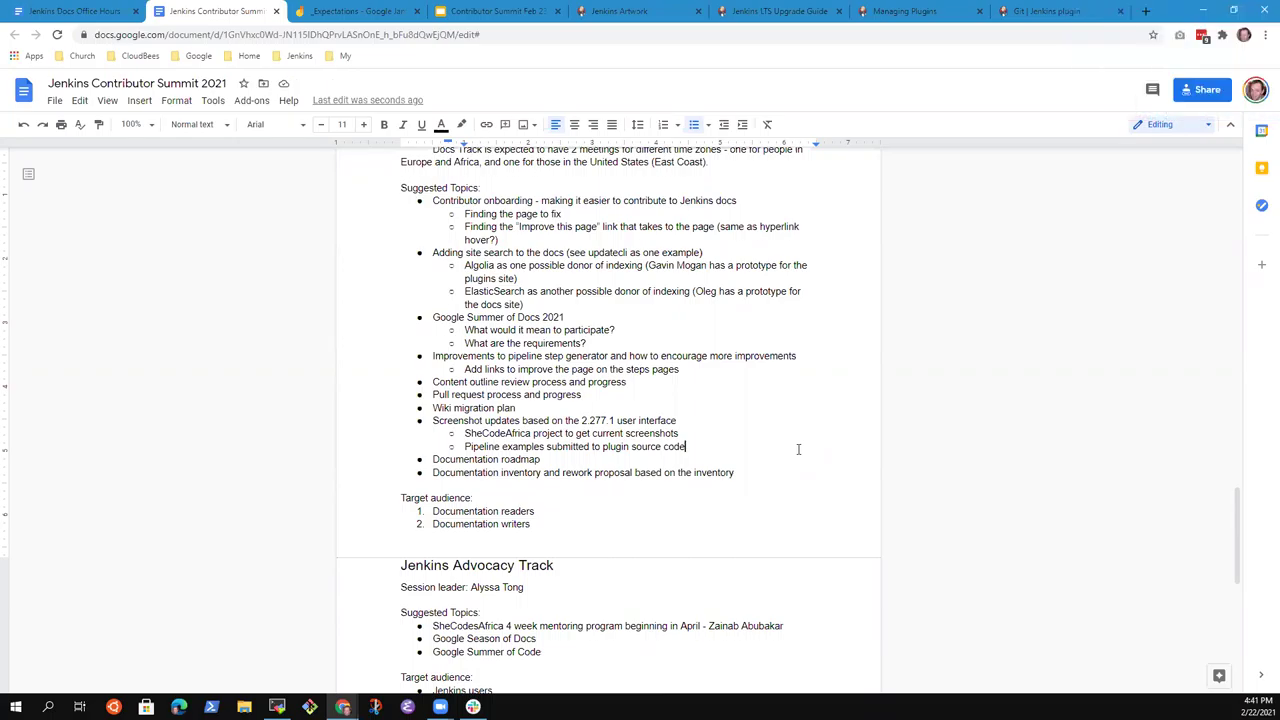
type("(deve")
key("BackSpace")
key("BackSpace")
key("BackSpace")
key("BackSpace")
key("BackSpace")
type("with HTML")
type("(")
type("doc with ")
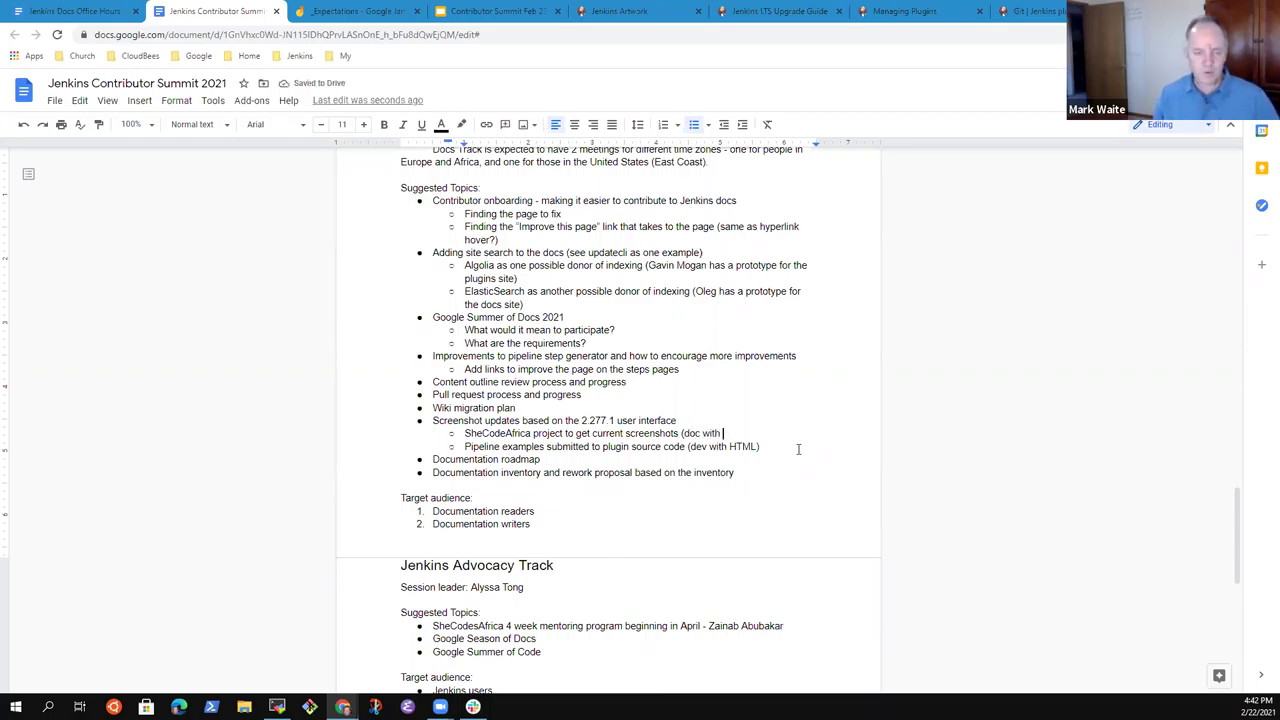
type("a")
type("oc")
key("BackSpace")
key("BackSpace")
key("BackSpace")
key("BackSpace")
key("BackSpace")
key("BackSpace")
type("adoc & awestrau")
key("BackSpace")
key("BackSpace")
type("uck")
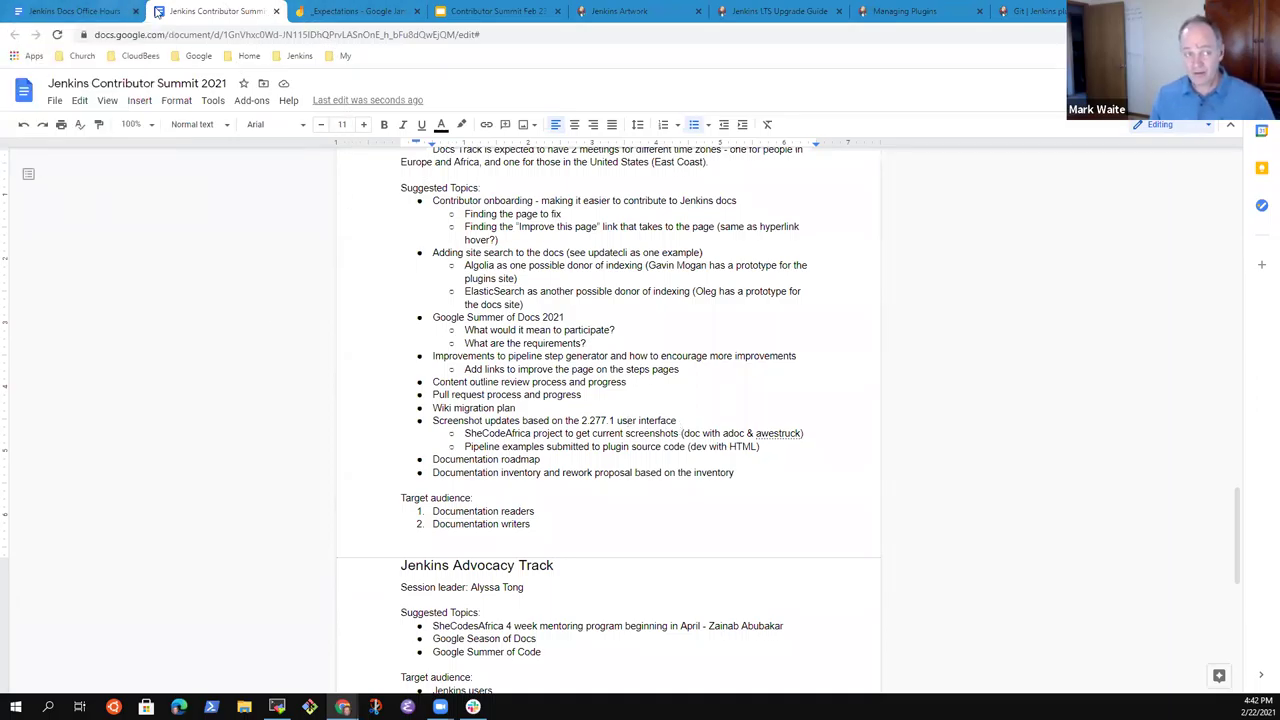
In the Office Hours notes, select the Jenkins 2.277.1 changelog and upgrade guide line, then view the Git plugin page.
left_click(80, 11)
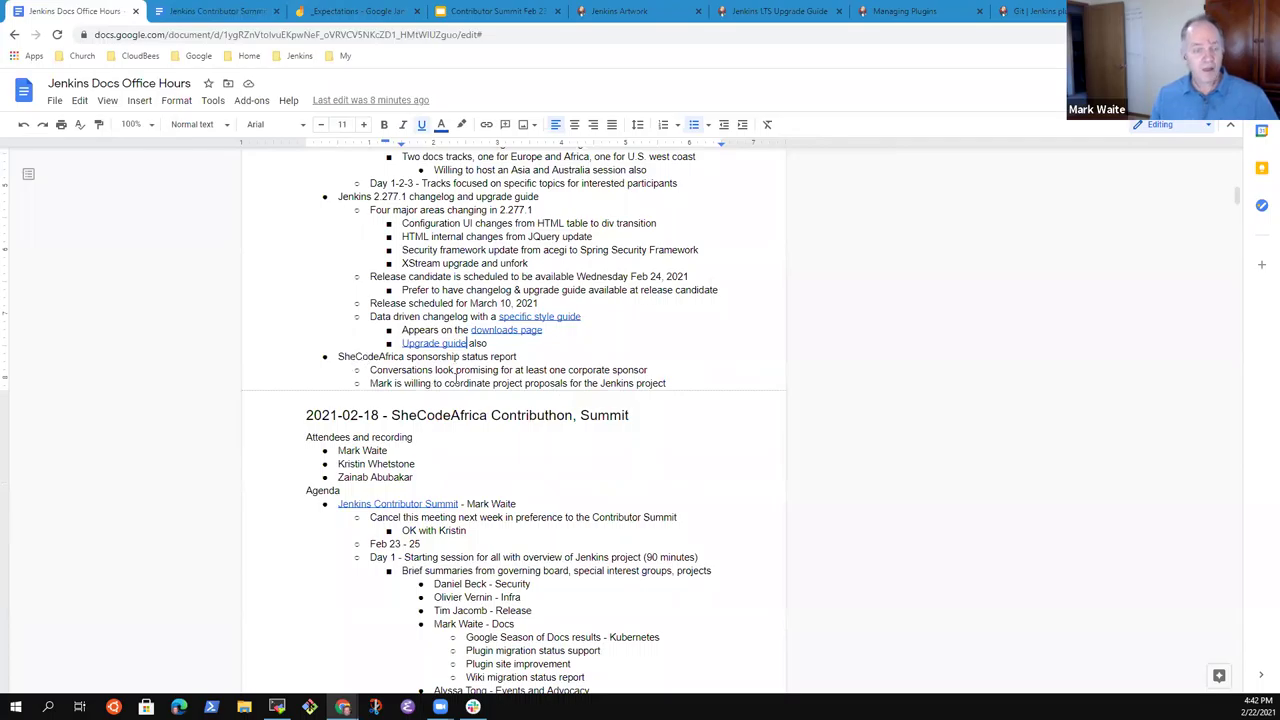
left_click(516, 356)
key("Up")
key("Up")
key("Up")
key("Up")
key("Up")
key("Up")
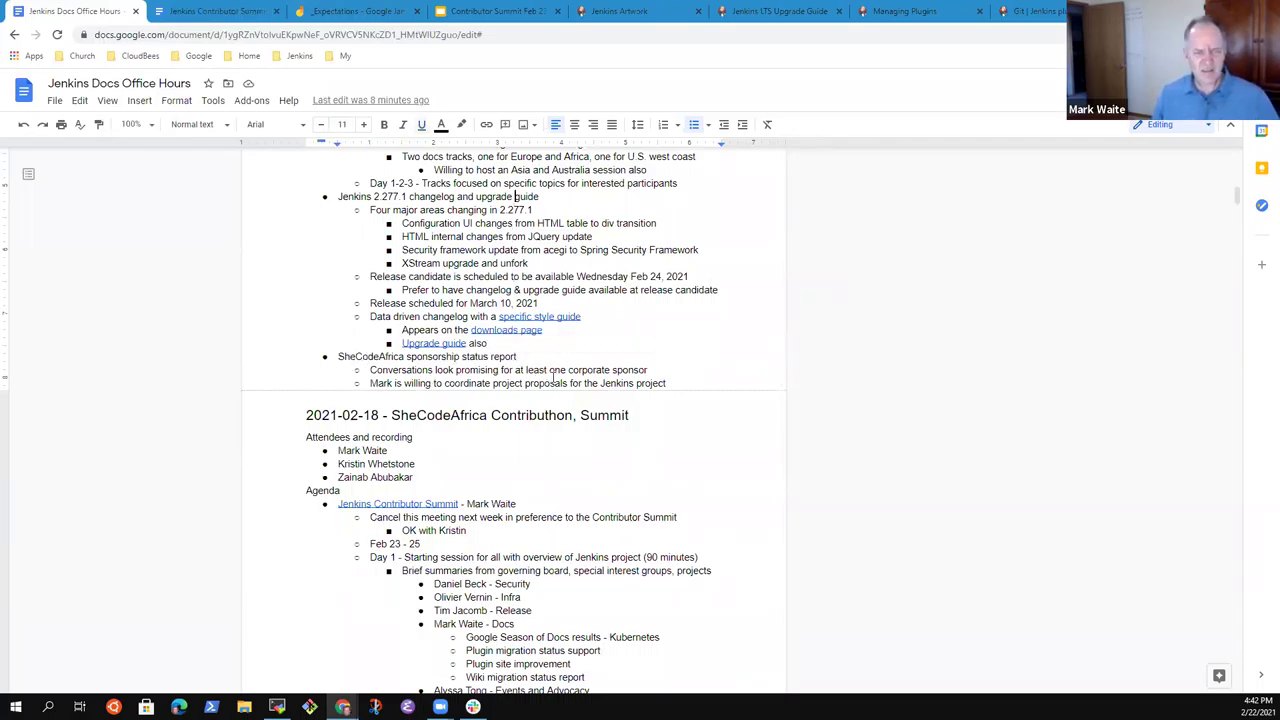
key("Home")
key("shift+End")
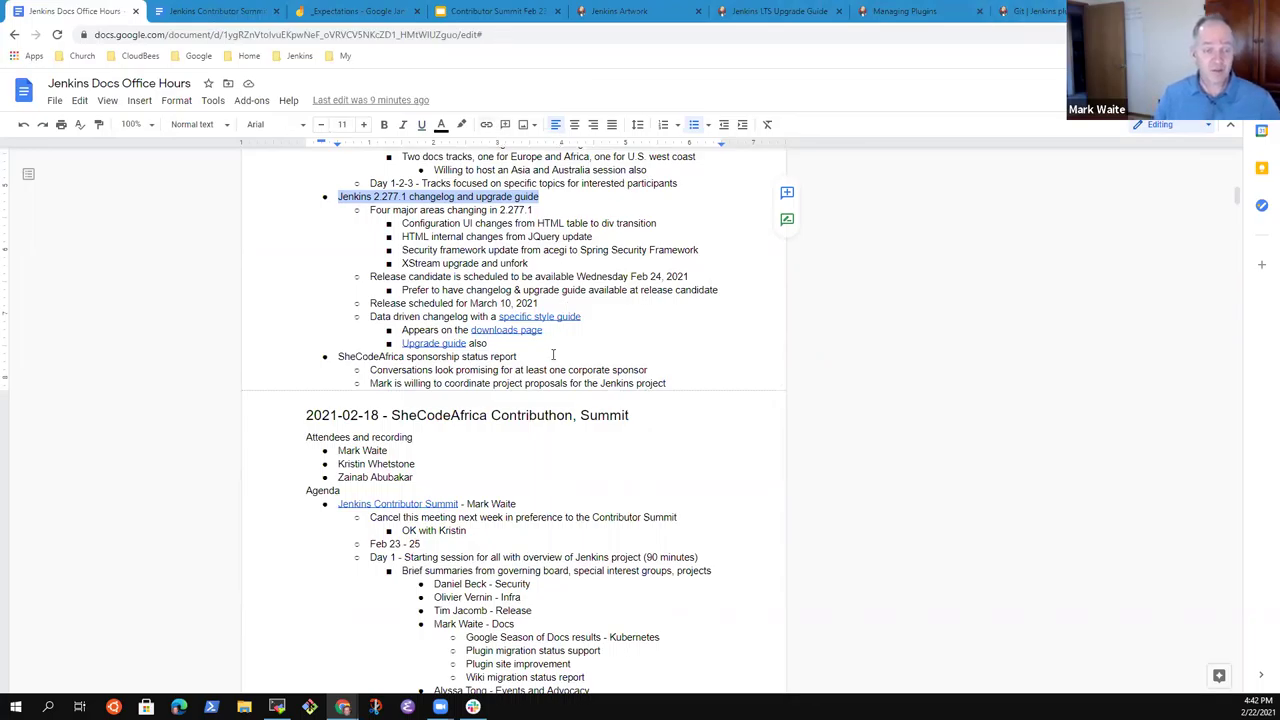
left_click(1040, 12)
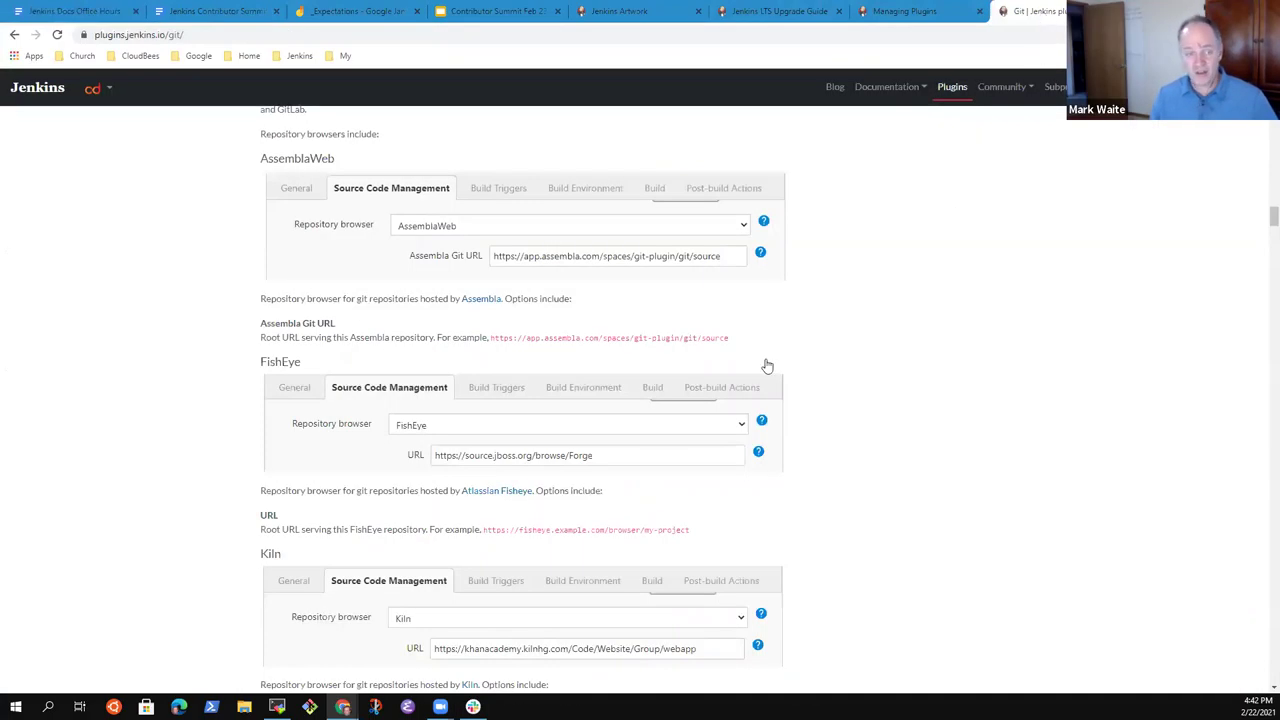
Flip through the Managing Plugins, Upgrade Guide and Artwork tabs to the Documentation in 2020 slide.
left_click(905, 12)
left_click(738, 14)
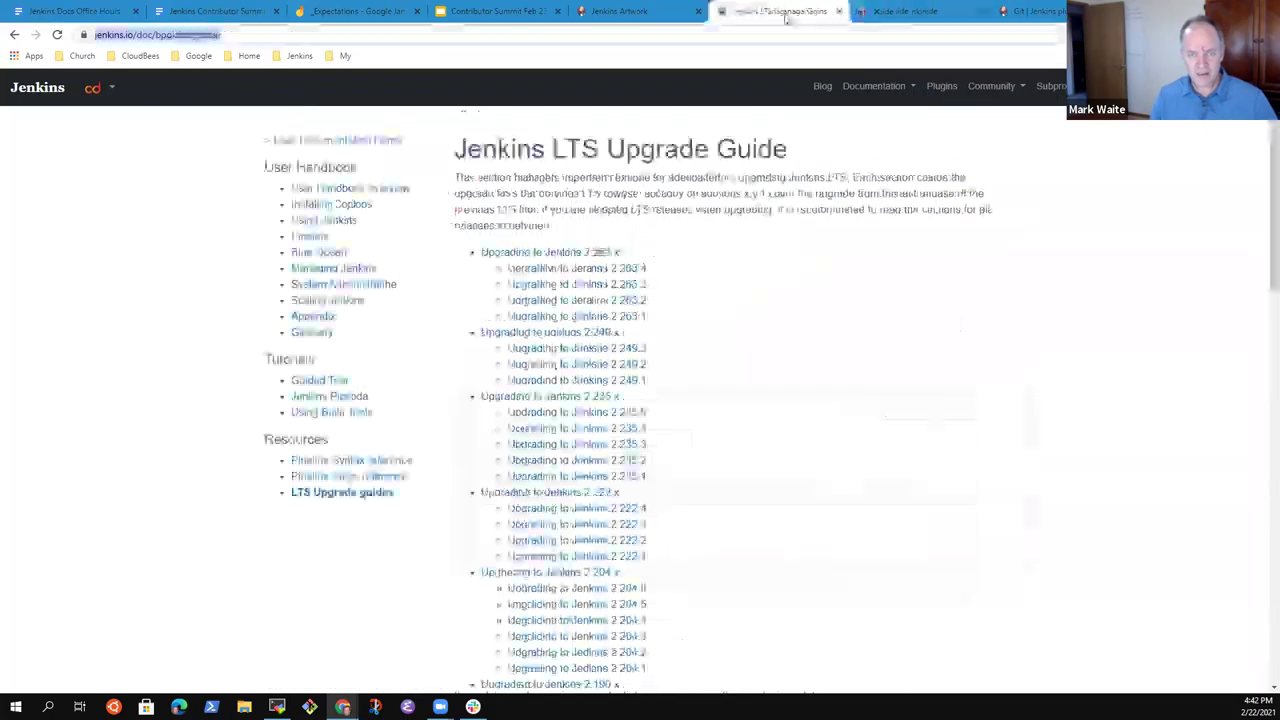
left_click(638, 18)
left_click(490, 12)
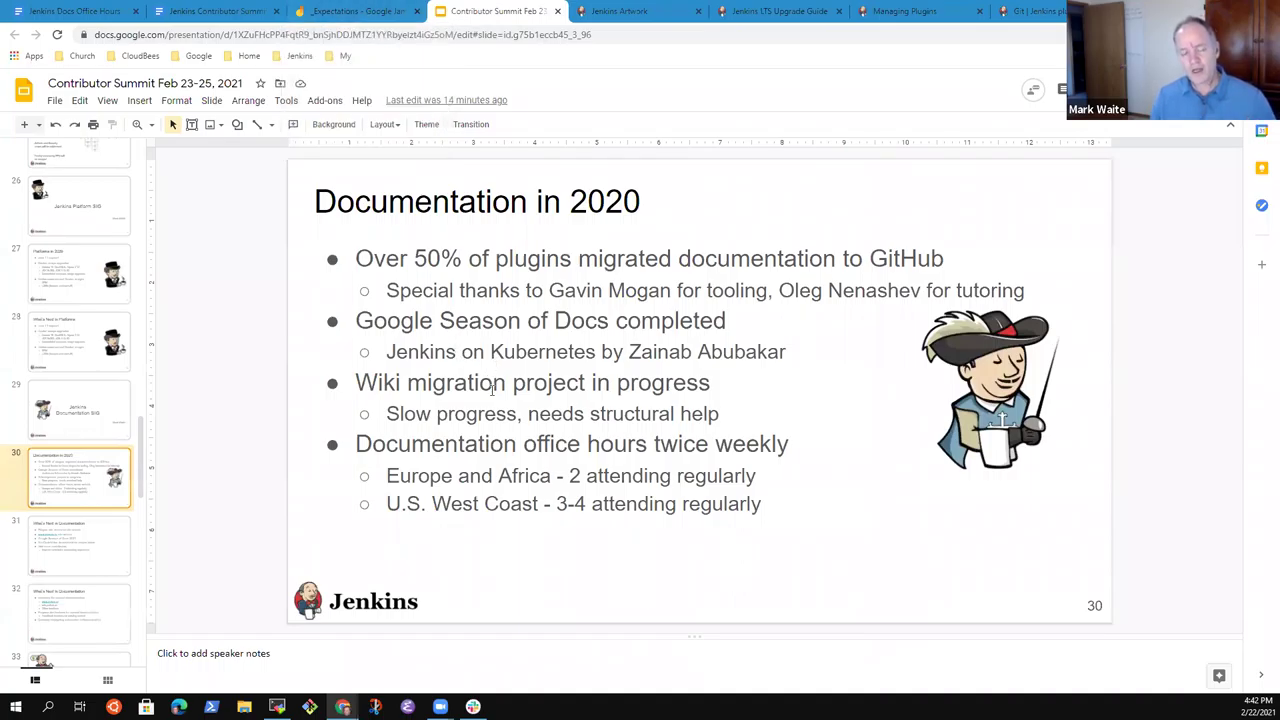
key("Up")
key("Down")
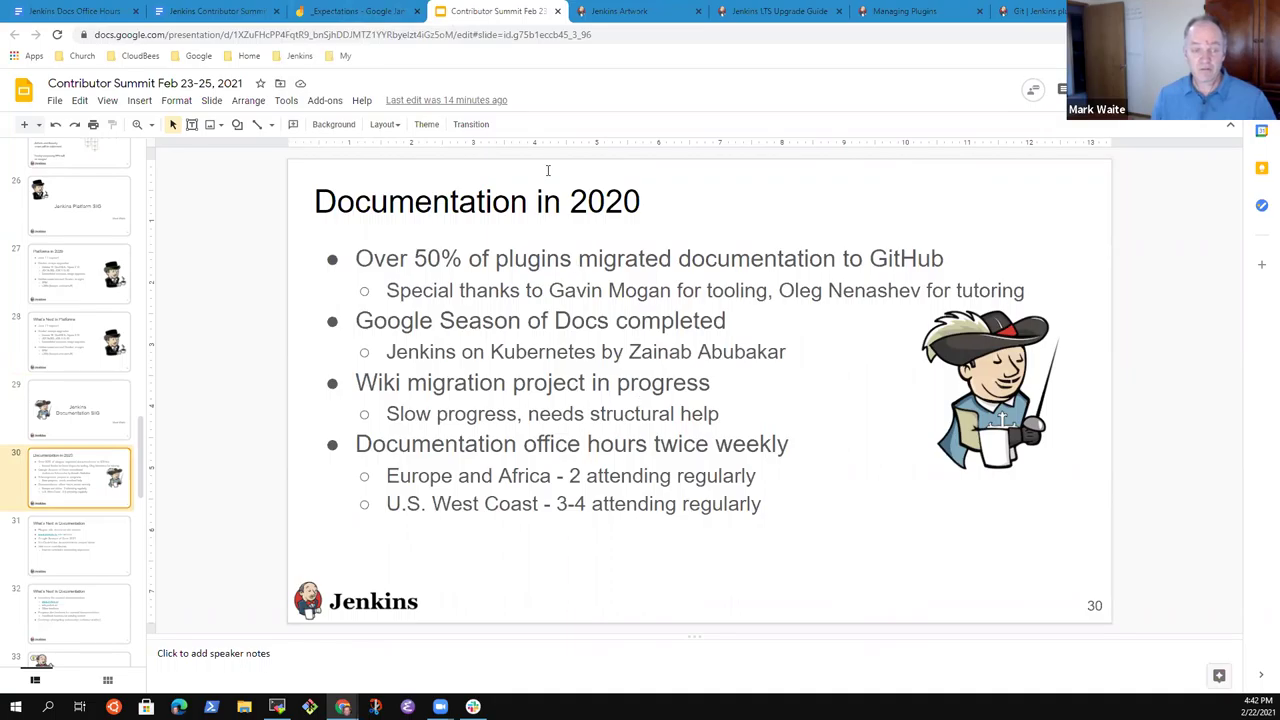
Glance at the Jamboard, Summit doc and Git plugin, then scroll Managing Plugins to Updating a plugin.
left_click(380, 11)
left_click(238, 12)
left_click(340, 12)
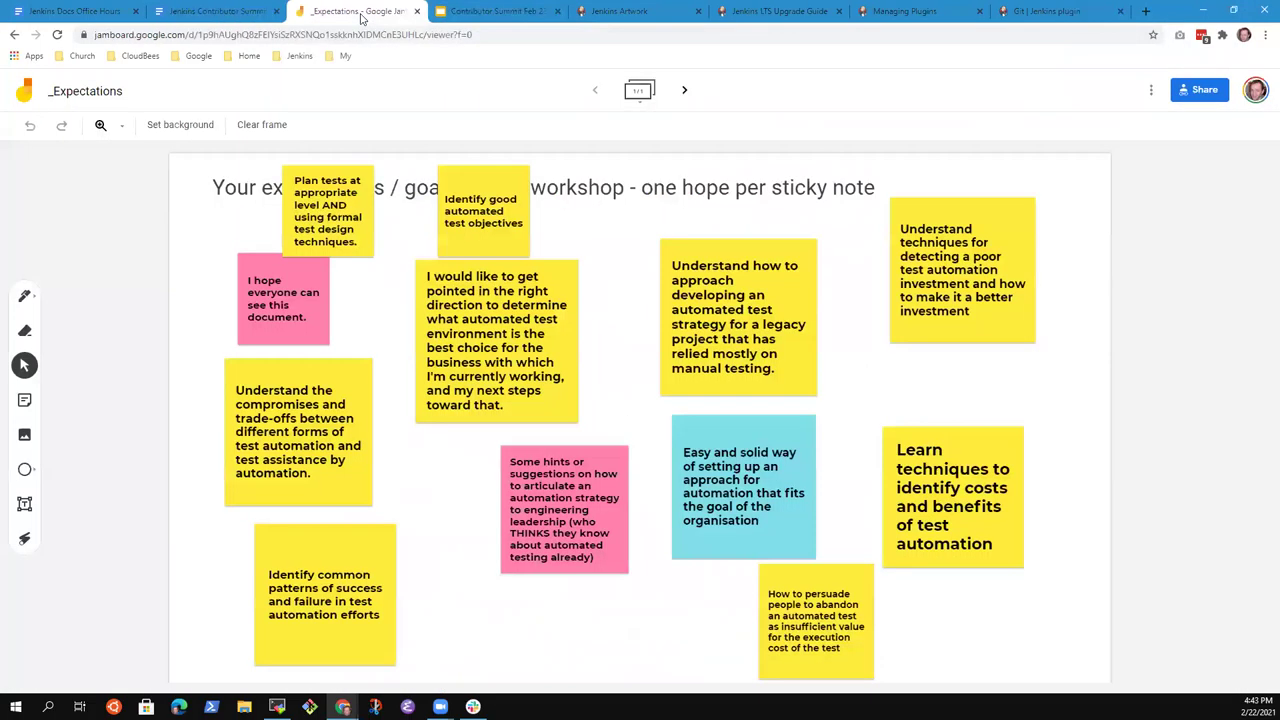
left_click(1055, 12)
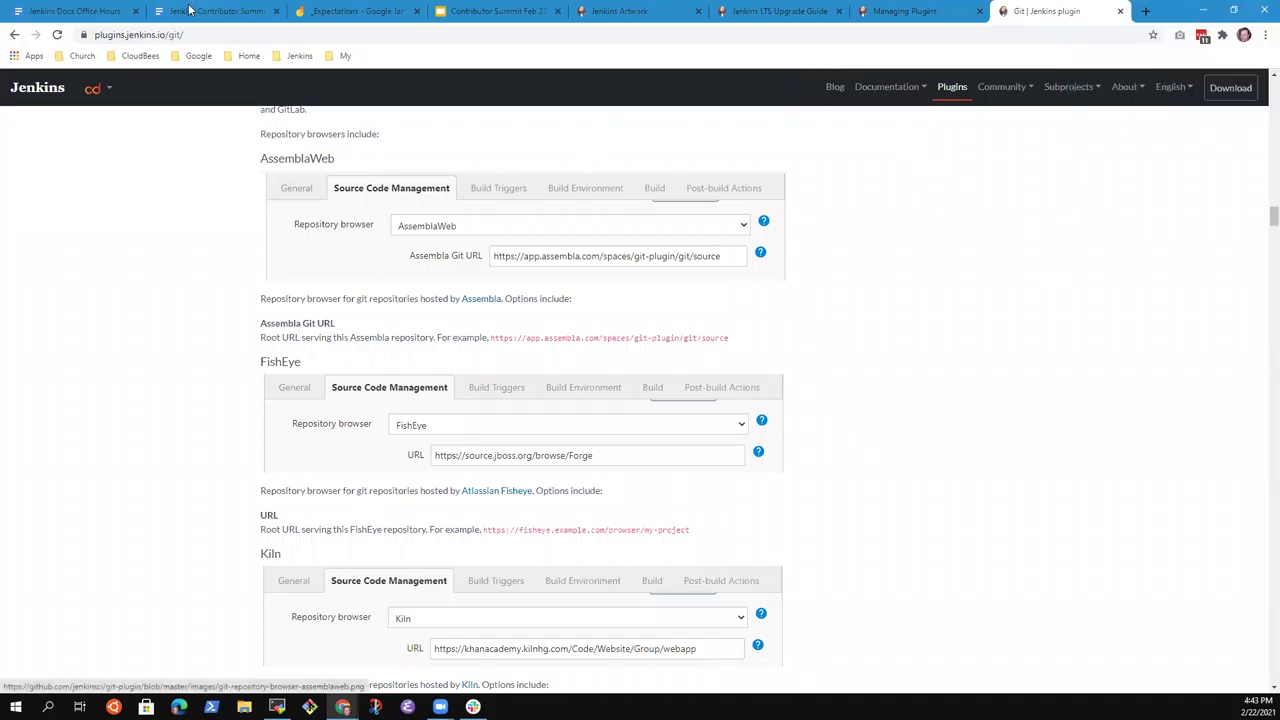
left_click(934, 17)
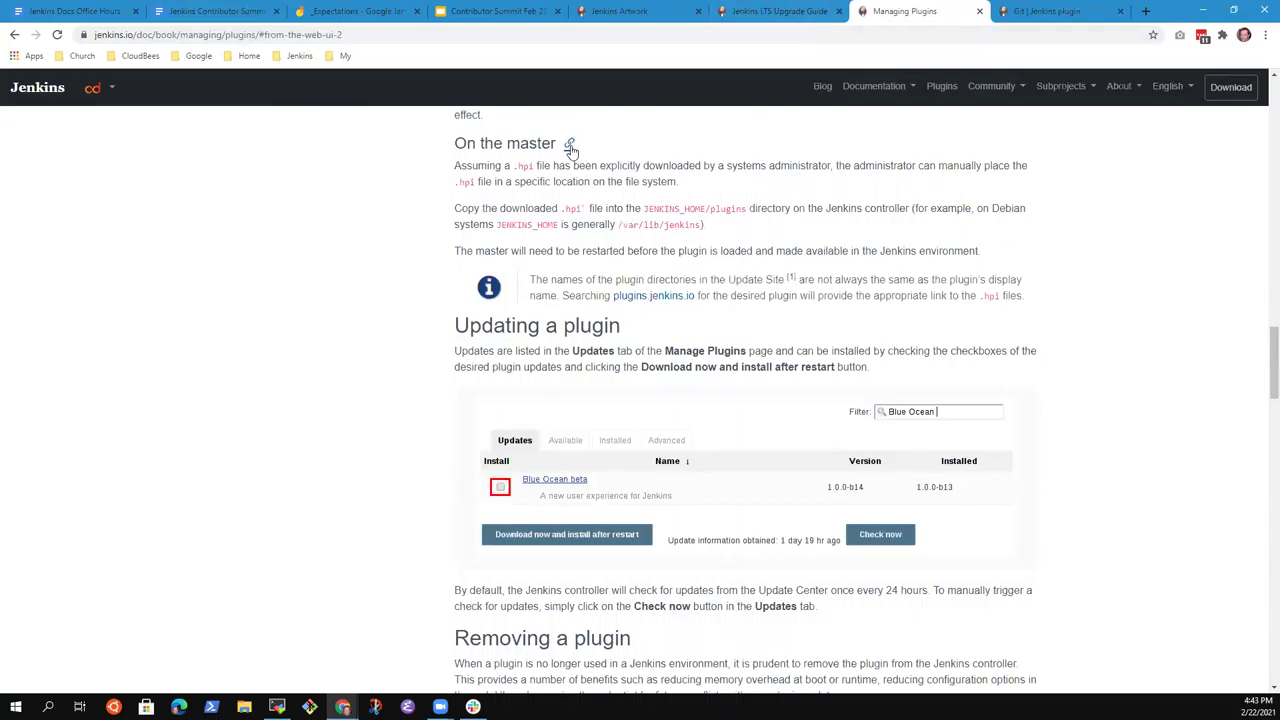
scroll(570, 150, "down", 1)
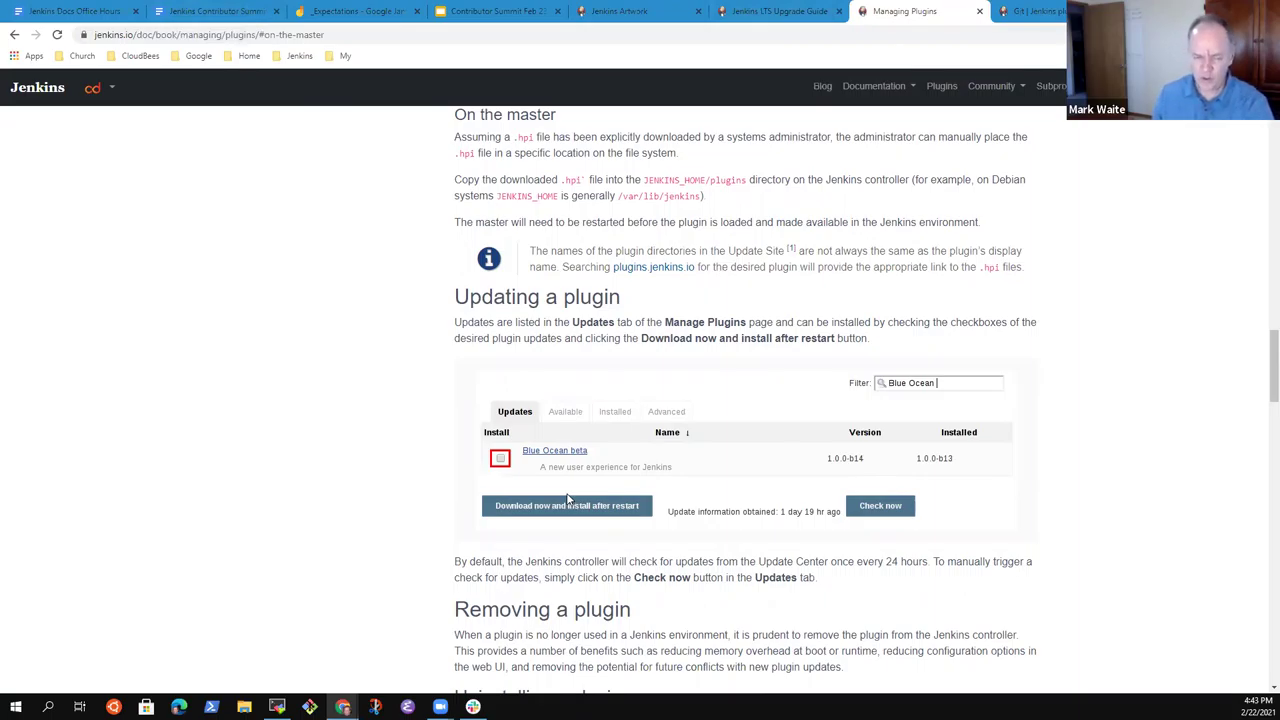
Return to the Office Hours notes at the 2021-02-22 agenda and put the cursor after the sponsorship line.
left_click(67, 10)
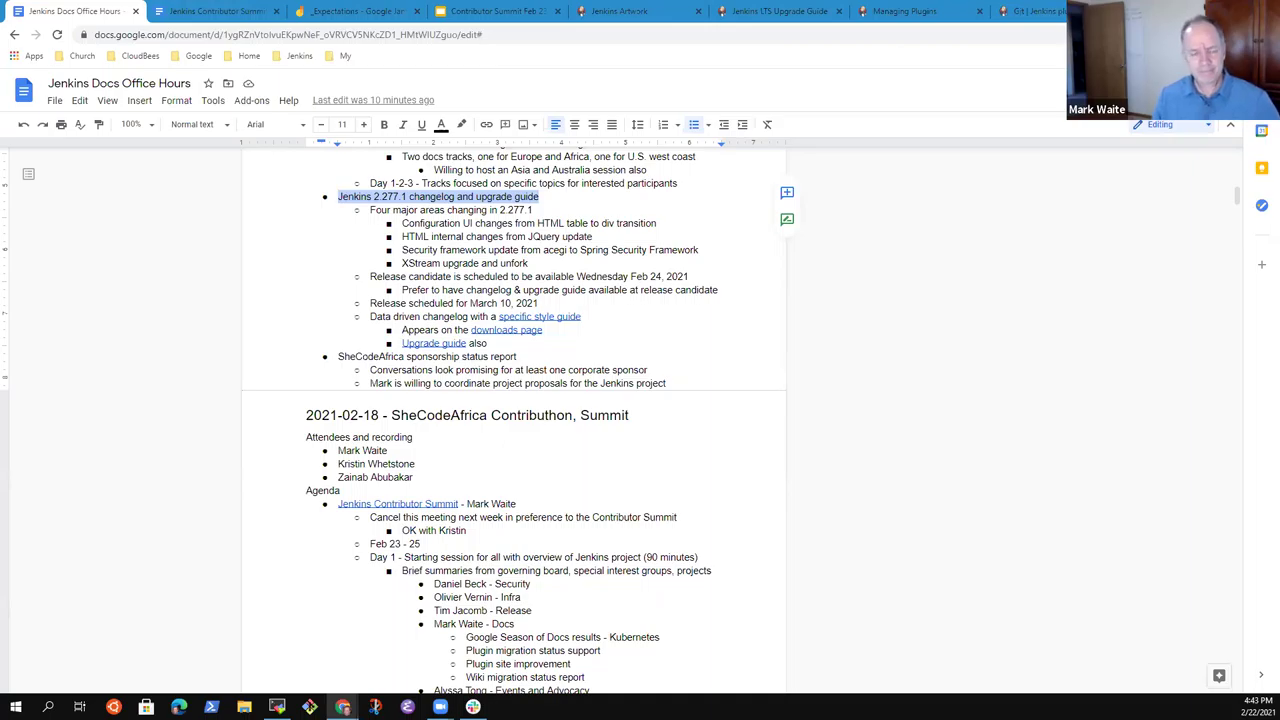
scroll(421, 553, "up", 3)
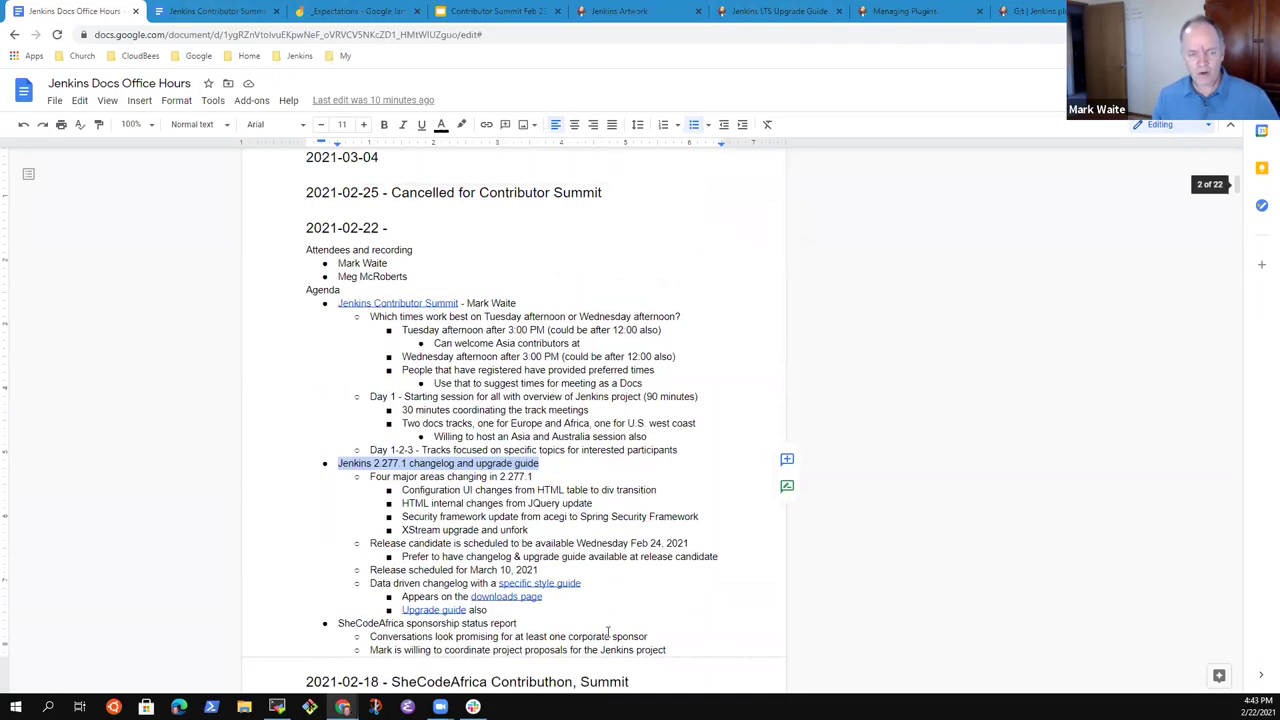
left_click(429, 530)
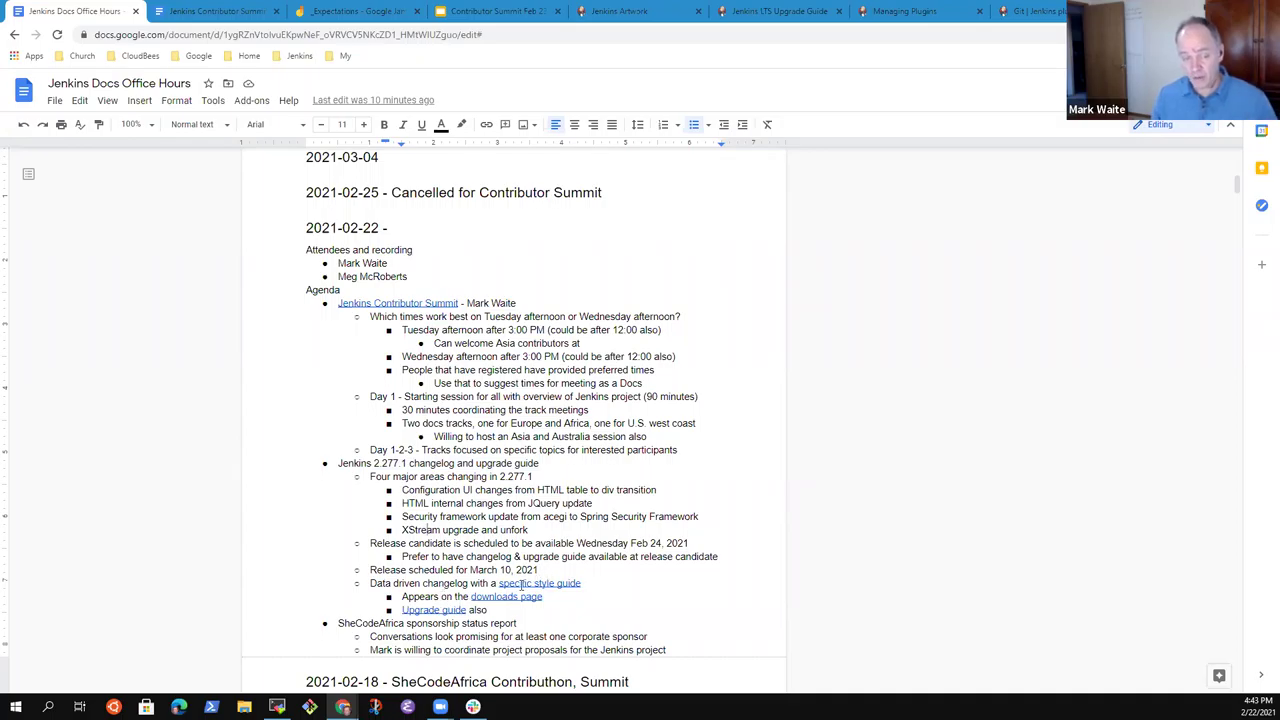
left_click(533, 625)
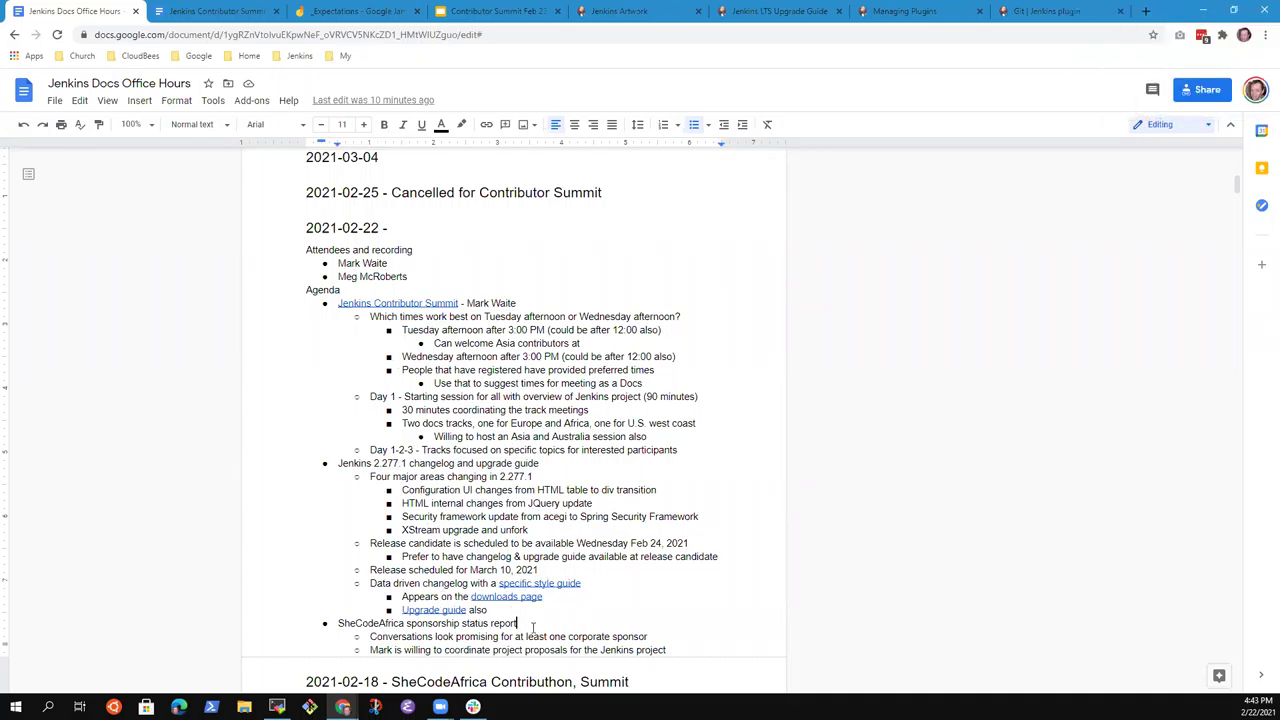